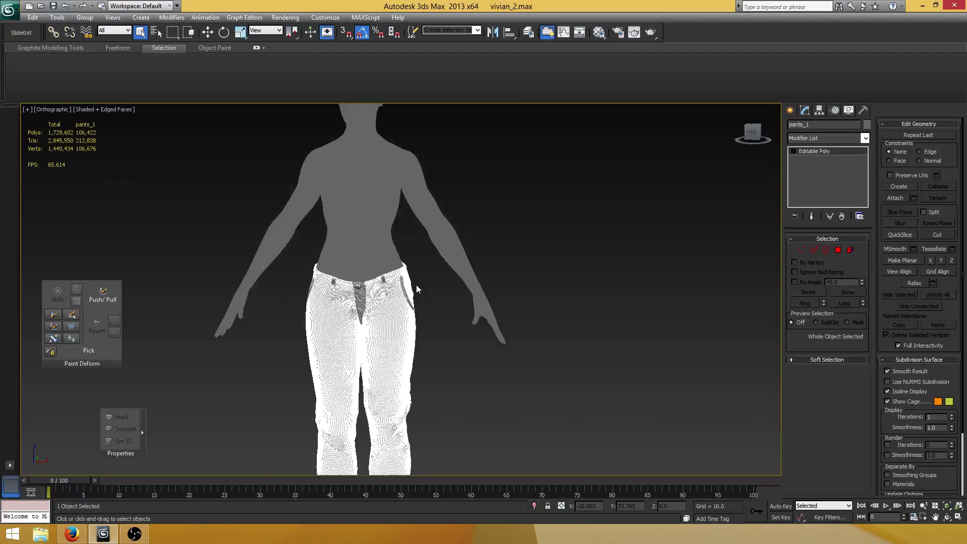
Inspect the trim object forming the fly, belt loops and pocket edges, and check the Material Editor.
scroll(416, 284, "up", 5)
left_click(412, 276)
mouse_move(412, 276)
middle_mouse_down("alt")
mouse_move(302, 280)
mouse_move(287, 298)
mouse_move(423, 277)
middle_mouse_up("alt")
scroll(423, 278, "down", 2)
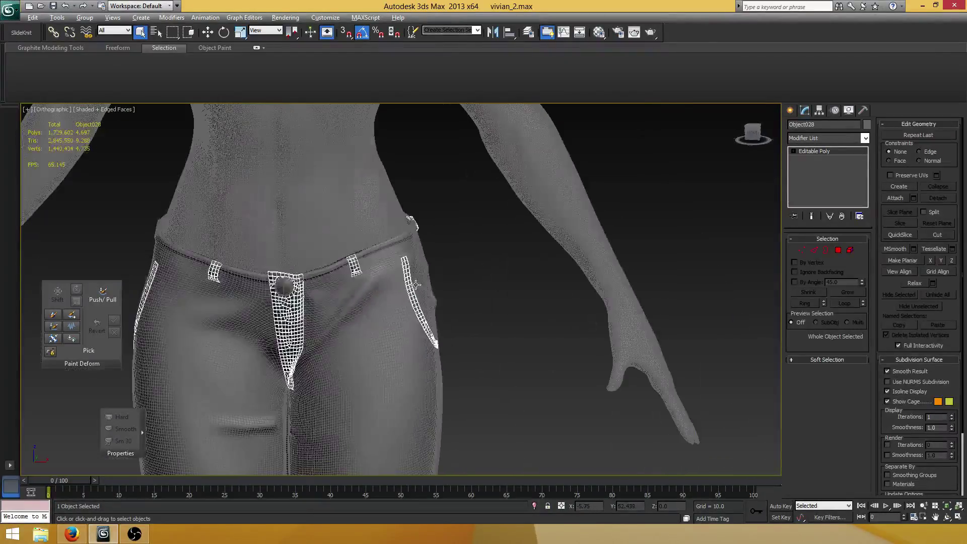
key("m")
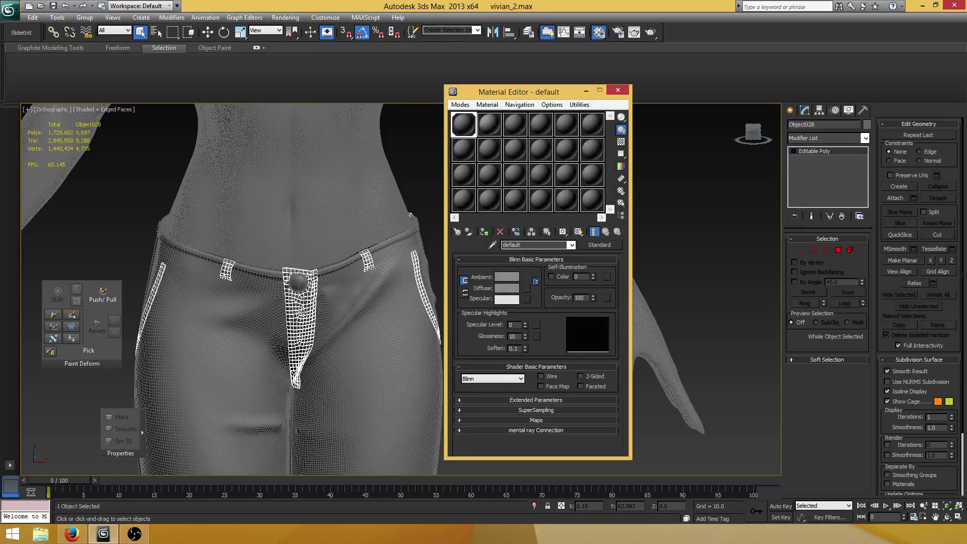
middle_click_drag(365, 241, 329, 260)
scroll(325, 260, "up", 3)
middle_click_drag(267, 288, 378, 273)
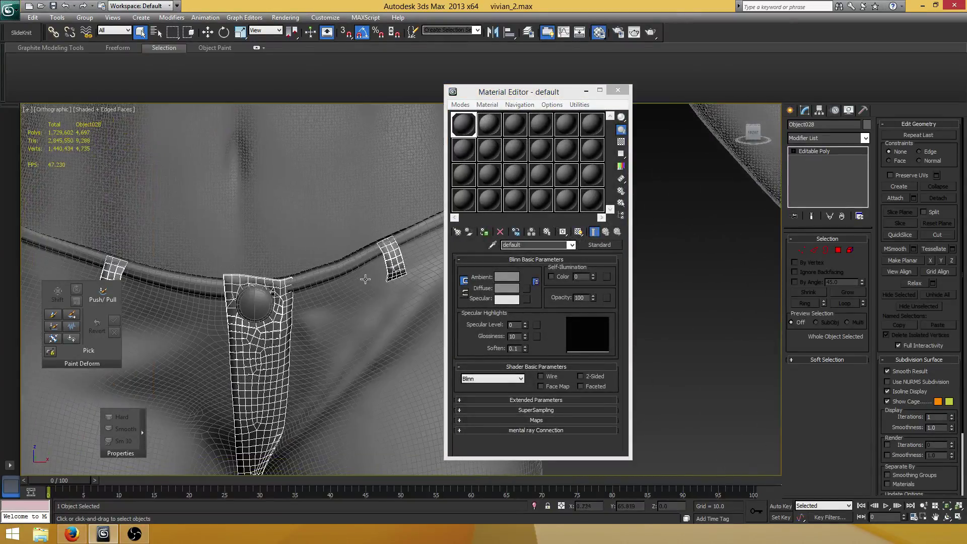
left_click(617, 91)
scroll(447, 217, "down", 3)
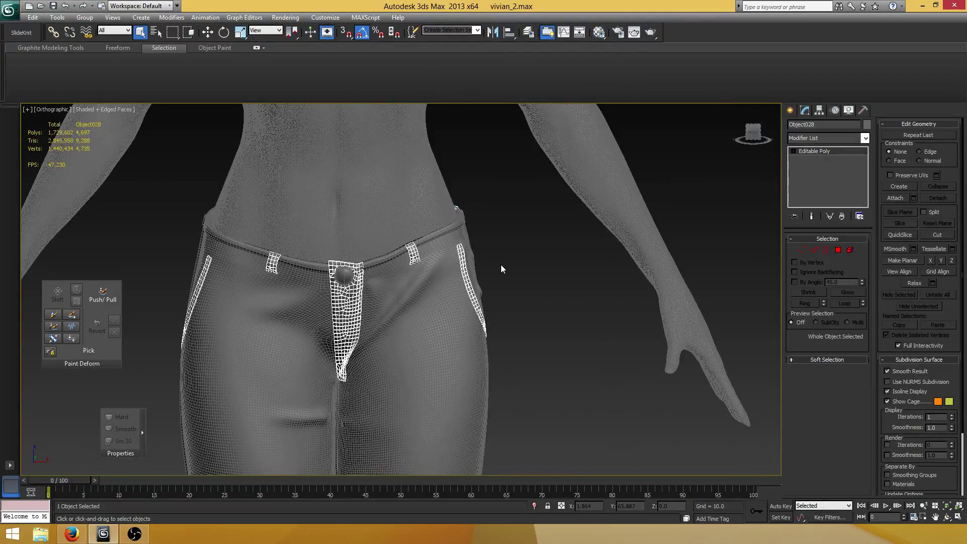
Examine the pants mesh around the waistband, side pocket, belt loops and fly.
scroll(480, 262, "up", 3)
left_click(492, 282)
middle_click_drag(492, 282, 481, 322, "alt")
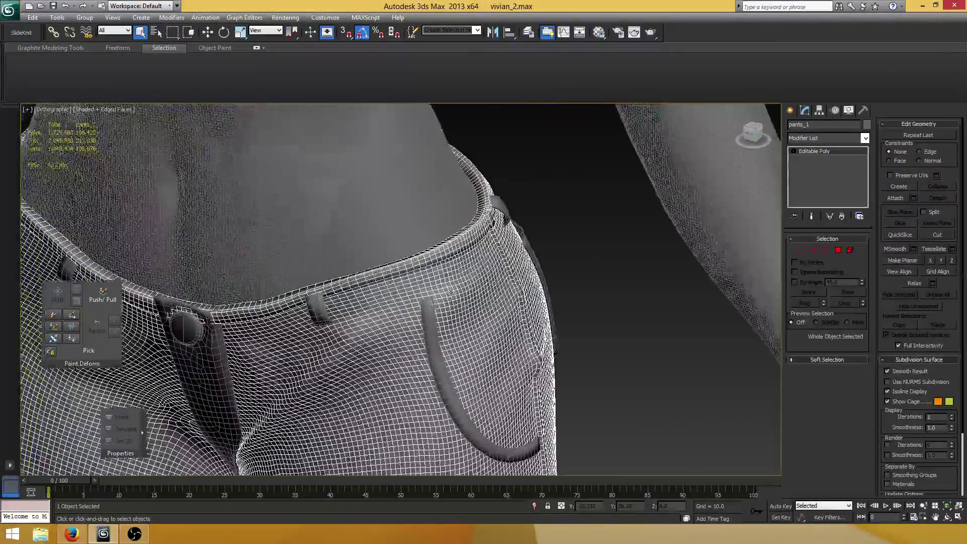
scroll(449, 290, "up", 2)
scroll(449, 290, "down", 5)
middle_click_drag(449, 290, 480, 267, "alt")
scroll(481, 268, "up", 4)
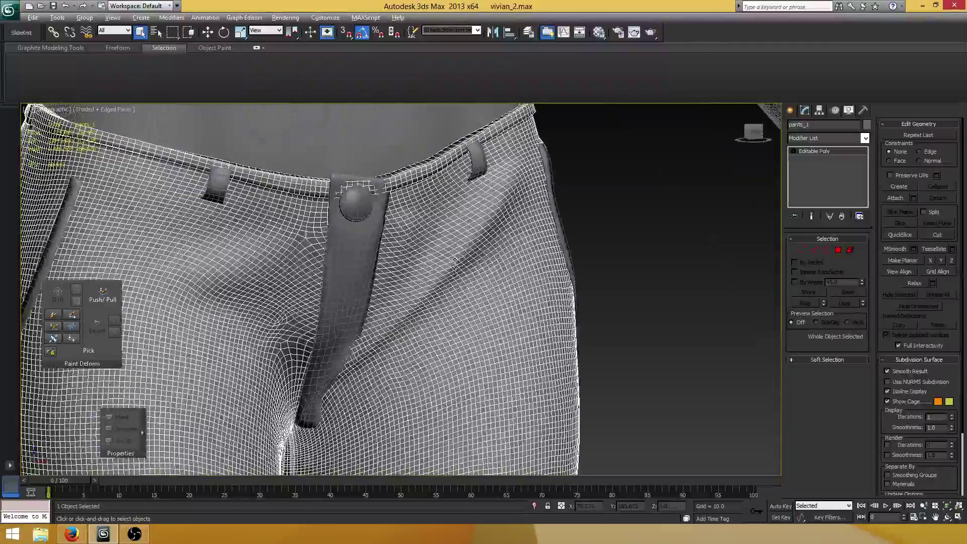
scroll(455, 259, "down", 5)
scroll(312, 184, "up", 6)
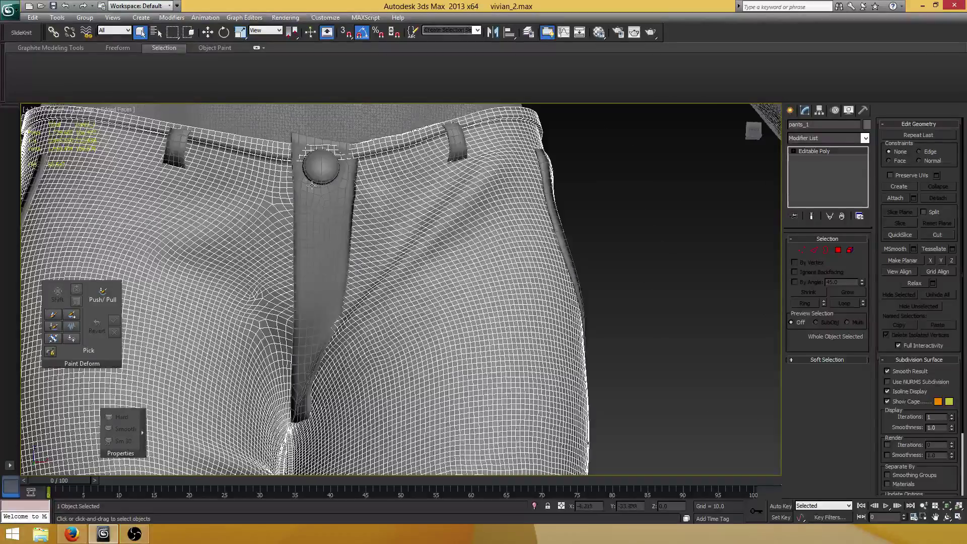
Select both halves of the round button at the top of the fly.
left_click(324, 168)
scroll(401, 270, "up", 5)
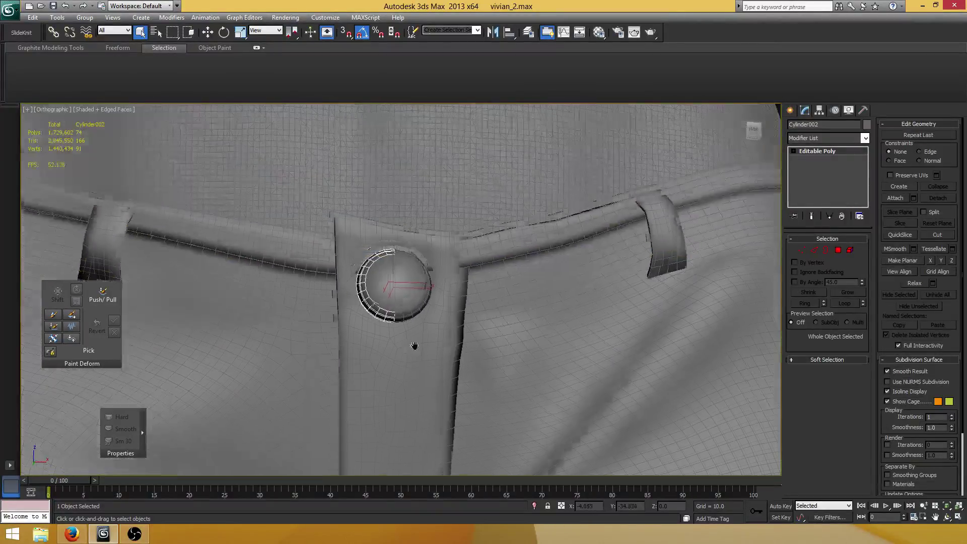
left_click(418, 273)
middle_click_drag(418, 273, 478, 261, "alt")
left_click(462, 272)
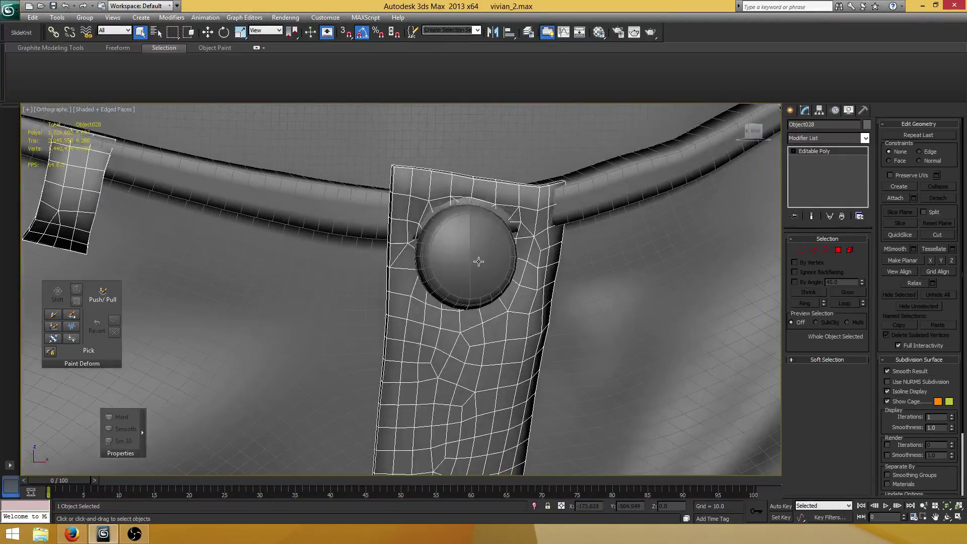
left_click(484, 261)
scroll(491, 254, "up", 3)
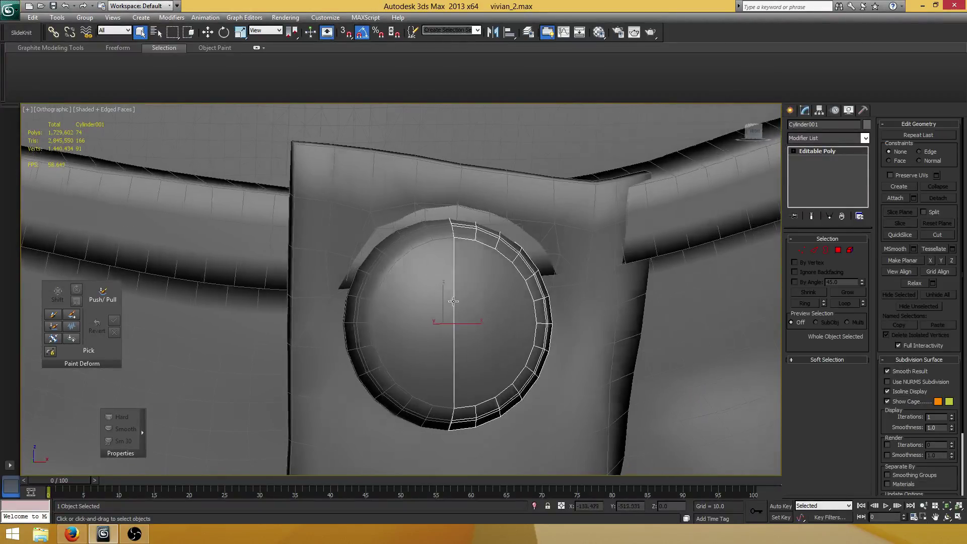
scroll(450, 305, "down", 2)
middle_click_drag(451, 305, 453, 304, "alt")
left_click(414, 299, "ctrl")
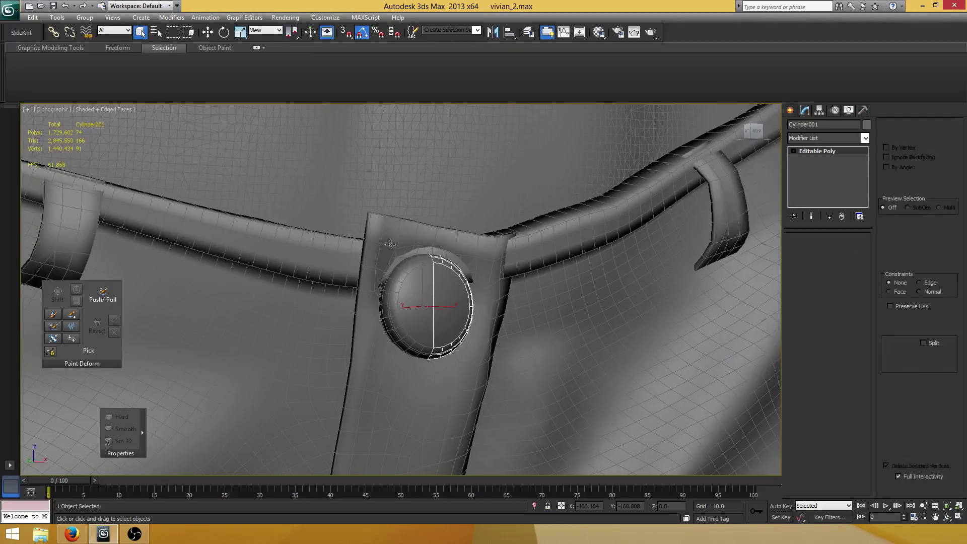
Move the two button halves outward from the fly surface.
left_click(207, 31)
middle_click_drag(399, 248, 465, 266, "alt")
middle_click_drag(490, 276, 377, 248)
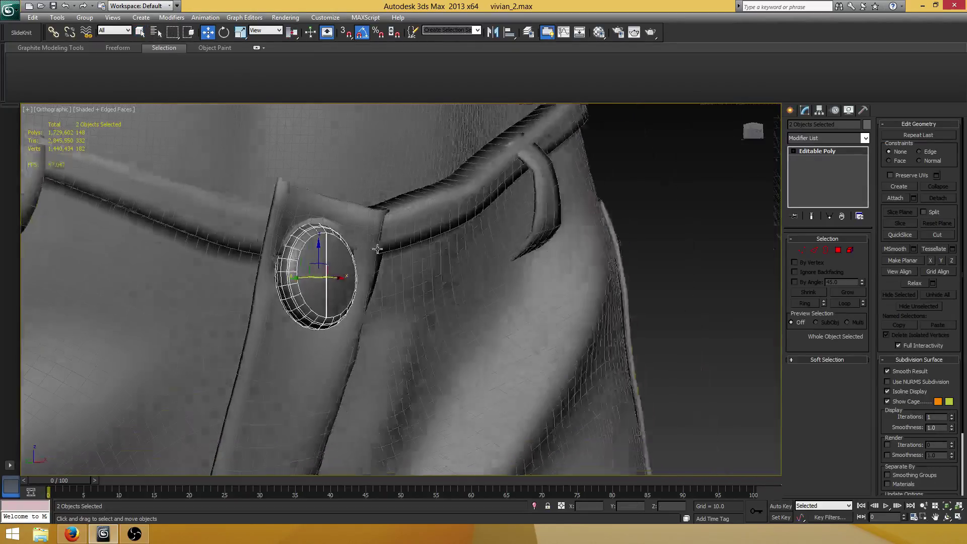
scroll(377, 248, "up", 3)
middle_click_drag(282, 263, 303, 262, "alt")
left_click_drag(216, 264, 232, 264)
Tilt both button halves in Screen coordinates to follow the slope of the fly.
left_click(224, 32)
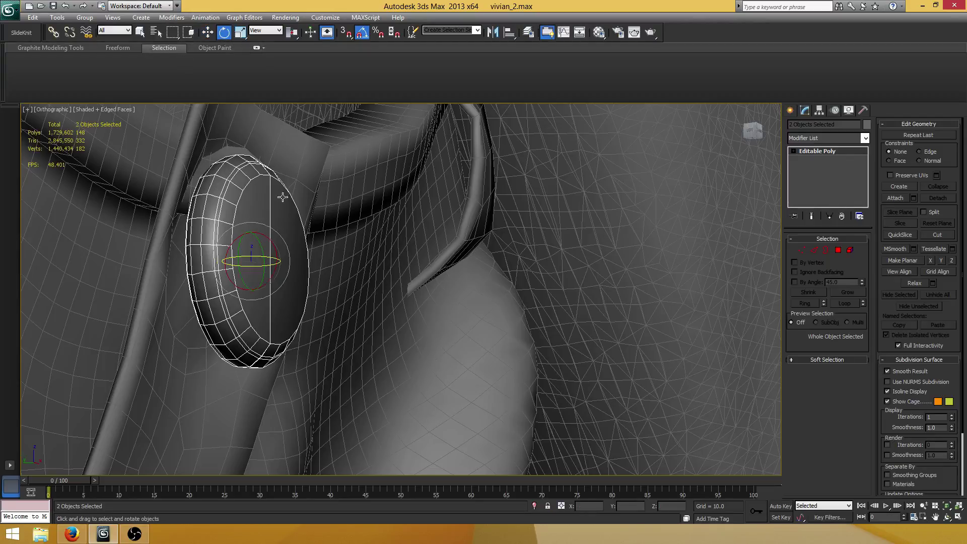
middle_click_drag(280, 194, 303, 217, "alt")
right_click(268, 243, "alt")
left_click(289, 211)
left_click_drag(305, 215, 307, 222)
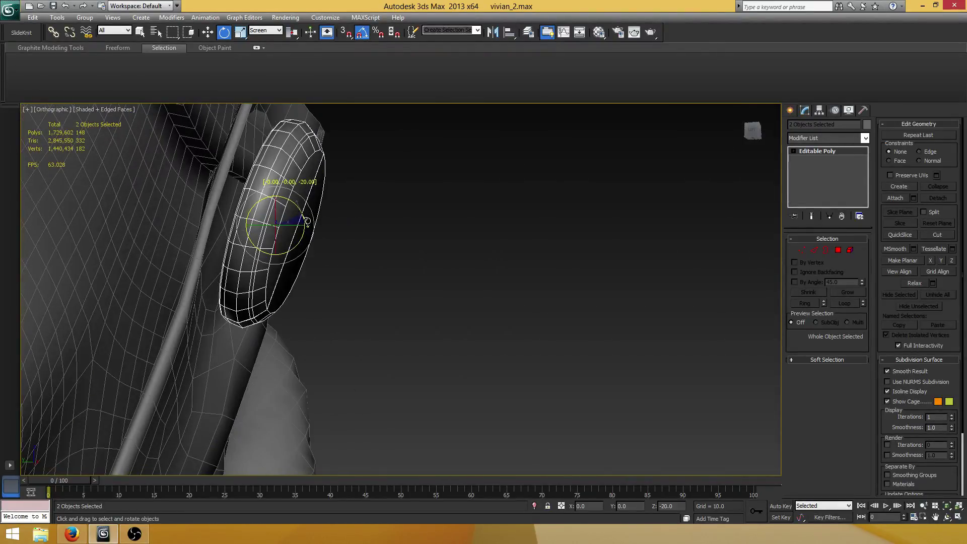
key("ctrl+z")
middle_click_drag(323, 176, 302, 224, "alt")
Move the button about 0.014 outward along the Screen X axis and lower it slightly on the fly.
left_click(208, 33)
right_click(276, 226, "alt")
left_click(304, 196)
left_click_drag(301, 224, 315, 222)
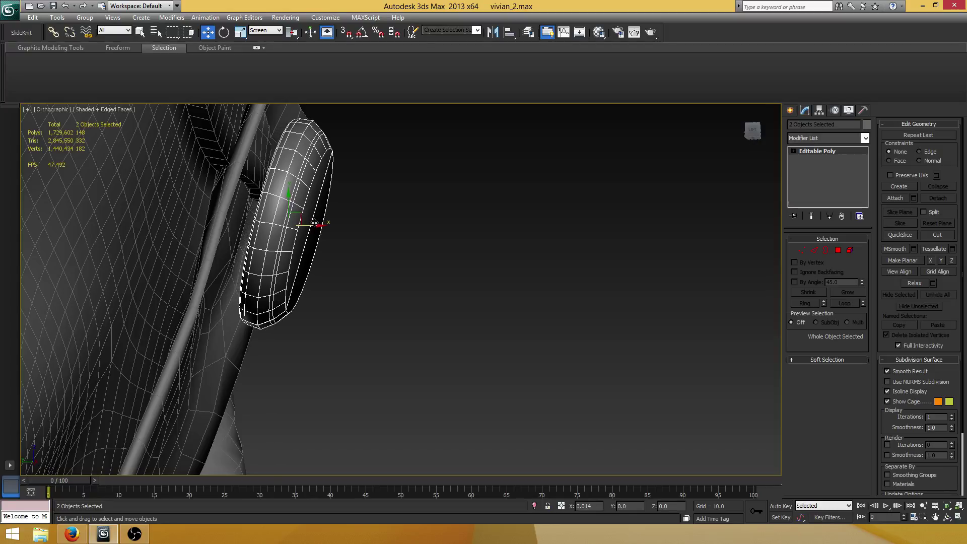
scroll(319, 222, "down", 4)
mouse_move(319, 221)
middle_mouse_down("alt")
mouse_move(346, 224)
mouse_move(323, 216)
middle_mouse_up("alt")
scroll(347, 224, "up", 3)
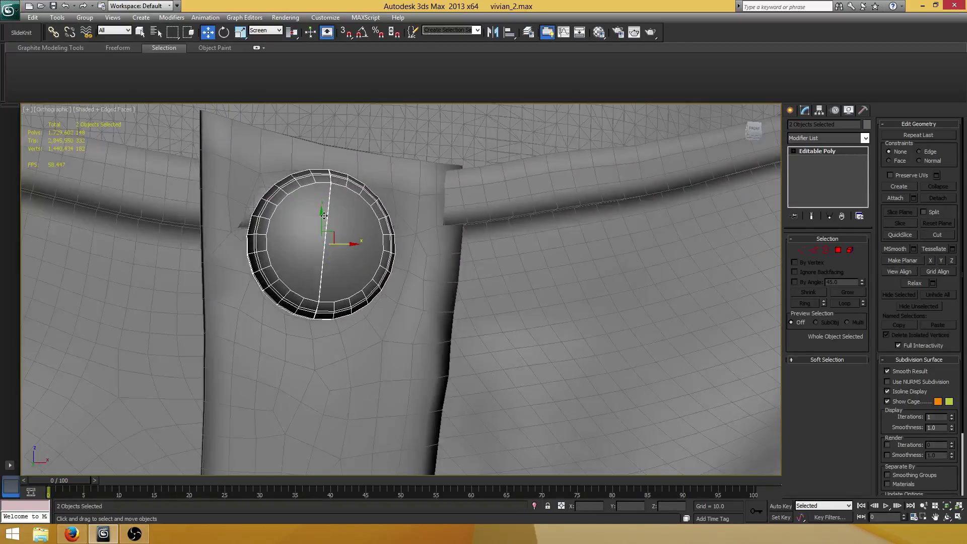
left_click_drag(321, 222, 322, 225)
Rotate both button halves 2.97 degrees about the Screen Z axis to make their shared seam vertical.
middle_click_drag(345, 227, 334, 227, "alt")
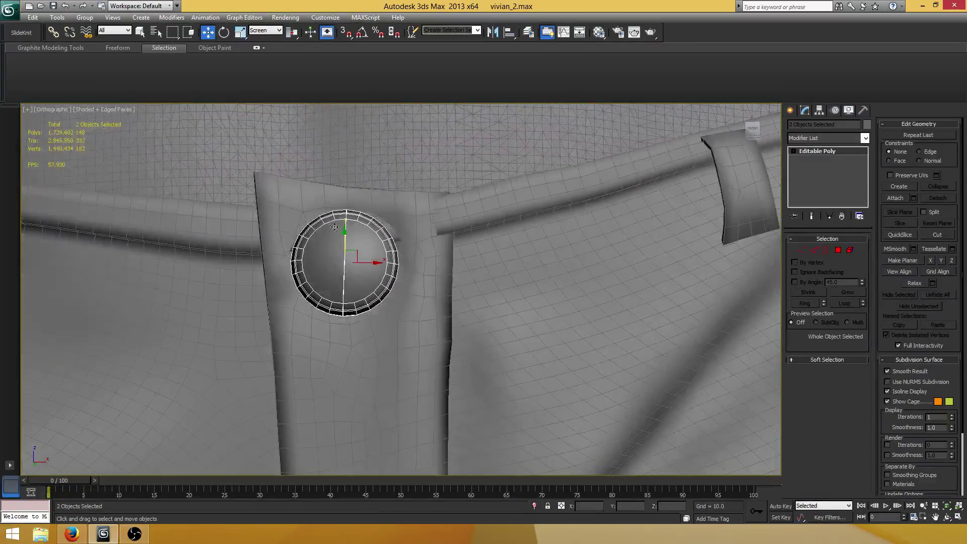
left_click(224, 32)
scroll(369, 235, "up", 5)
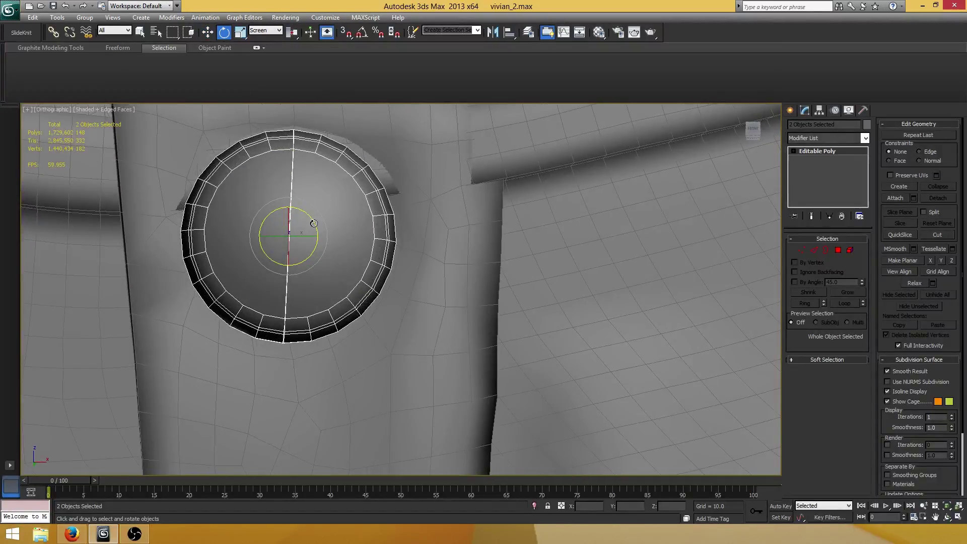
left_click_drag(314, 223, 313, 220)
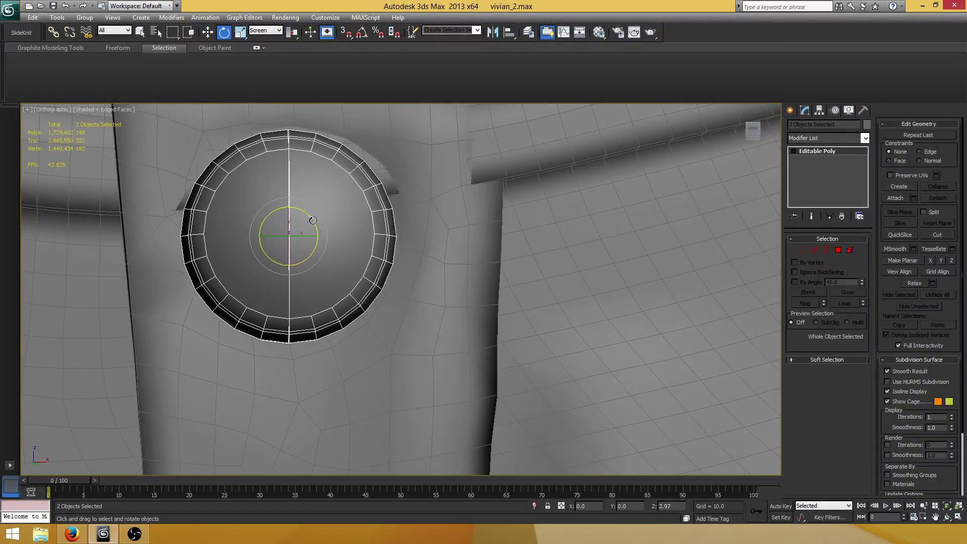
Bevel the front face polygon of the Cylinder001 button half with height 0 and outline -0.003.
left_click(208, 32)
middle_click_drag(375, 226, 456, 261)
left_click(367, 243)
scroll(342, 239, "down", 4)
scroll(329, 224, "up", 6)
left_click(837, 250)
scroll(418, 231, "up", 2)
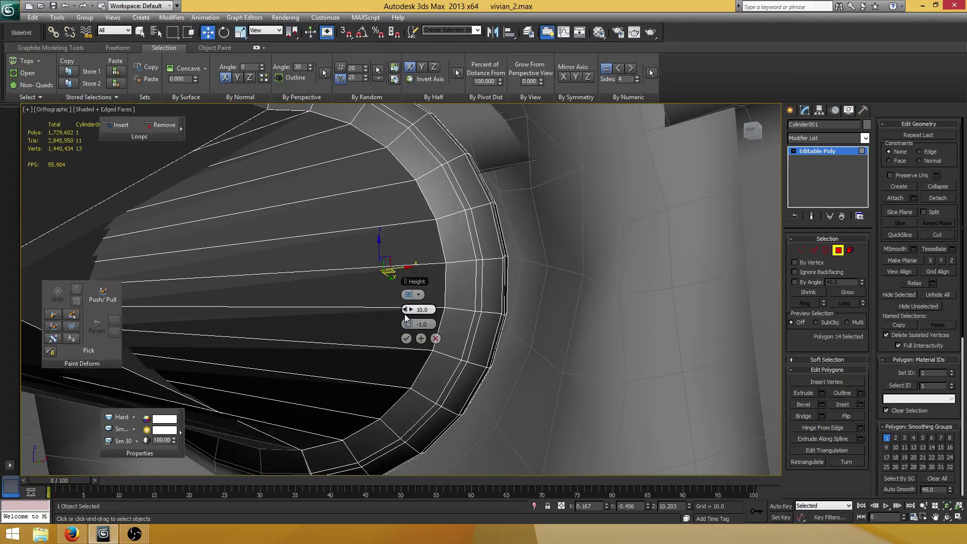
right_click(405, 311)
right_click(408, 324)
mouse_move(409, 309)
left_mouse_down()
mouse_move(395, 308)
mouse_move(402, 322)
left_mouse_up()
right_click(405, 309)
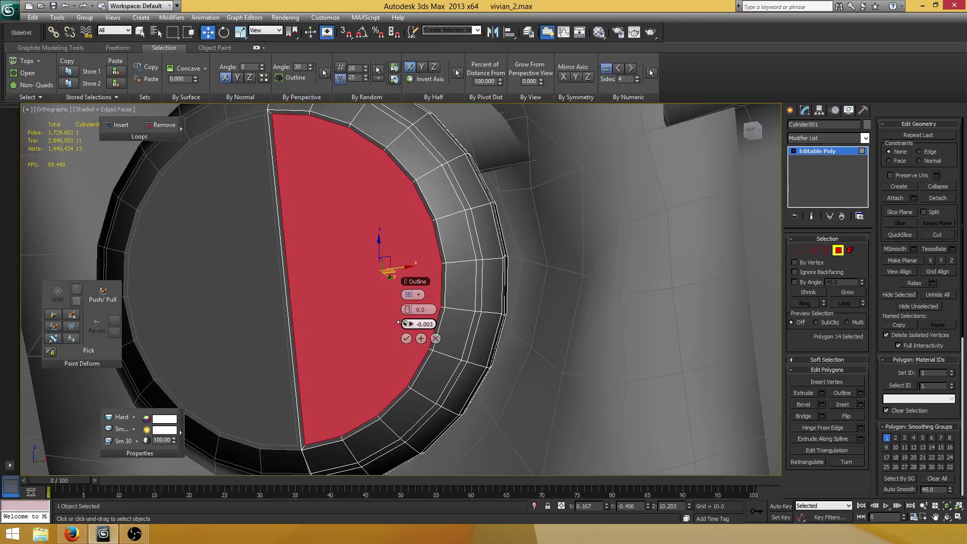
left_click(406, 338)
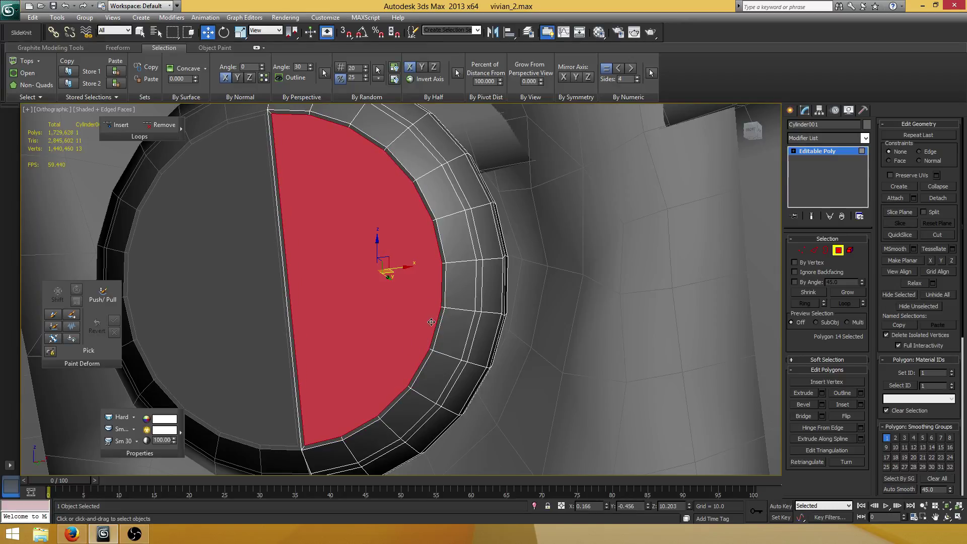
Delete the narrow bevel polygon along the button seam and move the front face about -0.002 in X to the seam.
middle_click_drag(405, 338, 321, 276, "alt")
left_click(283, 270)
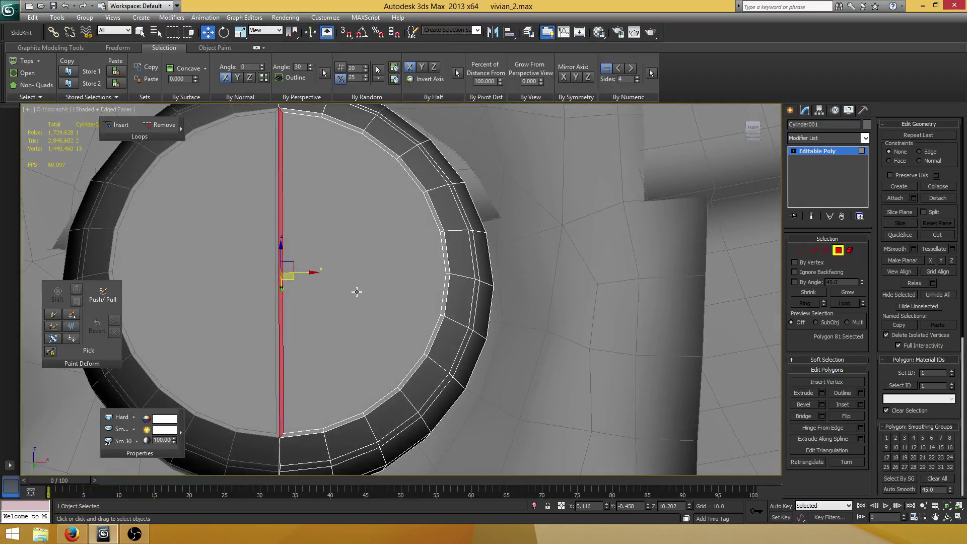
left_click(361, 294)
left_click(385, 296)
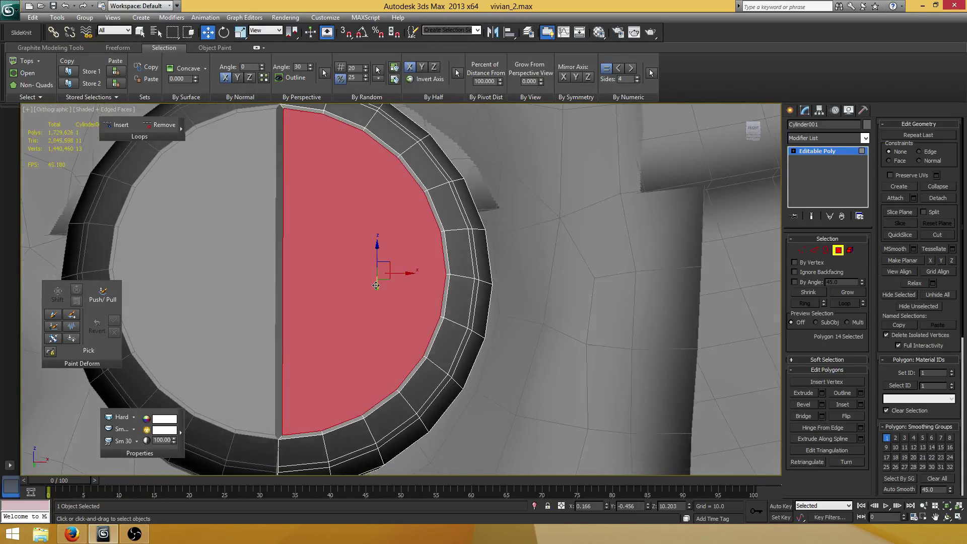
scroll(382, 270, "up", 2)
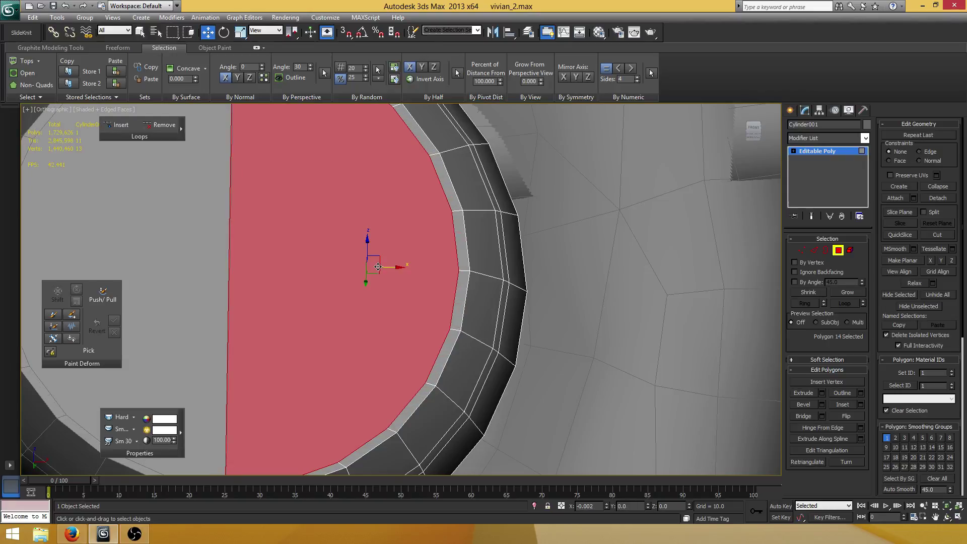
scroll(402, 285, "down", 3)
scroll(403, 277, "up", 2)
Chamfer the curved edge loop around the button's front face by 0.001.
key("2")
left_click(443, 252)
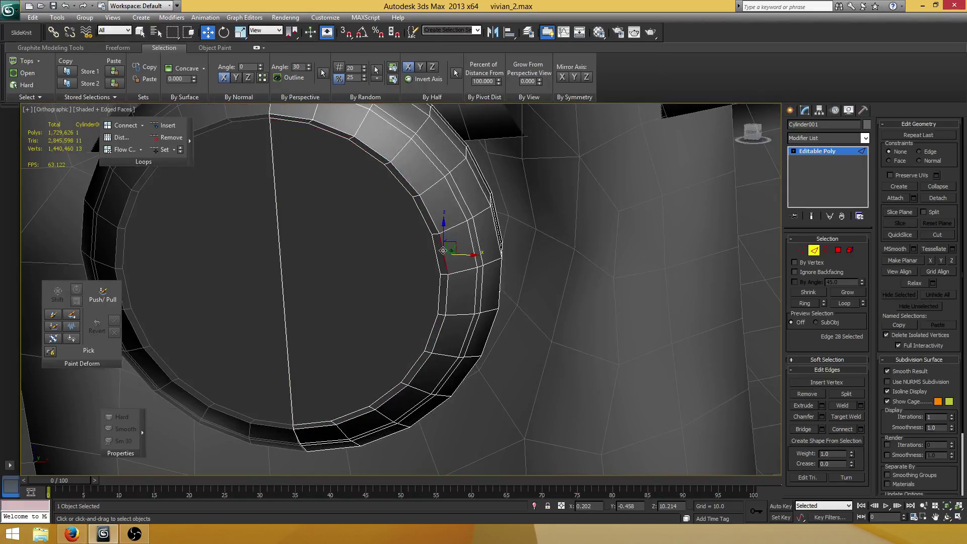
middle_click_drag(443, 252, 465, 280, "alt")
double_click(443, 291)
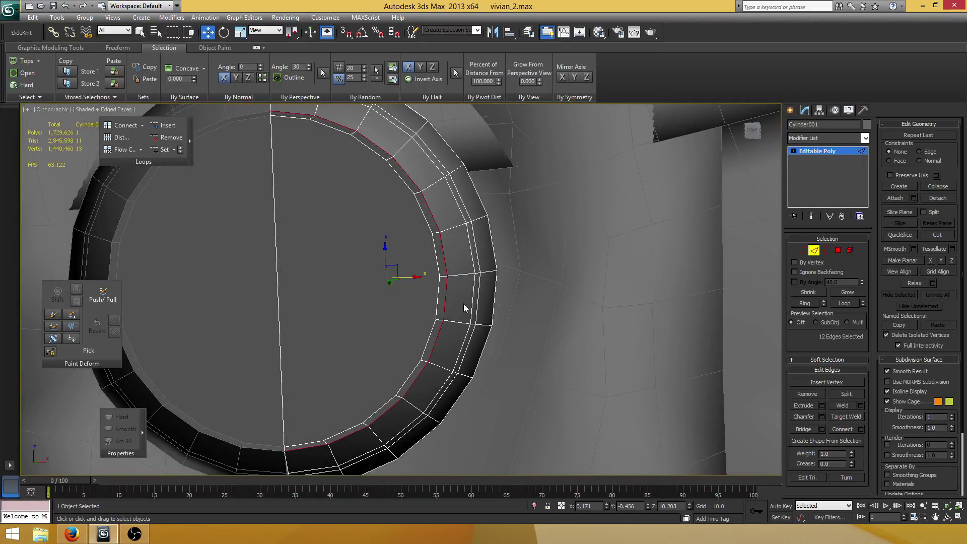
scroll(470, 280, "up", 3)
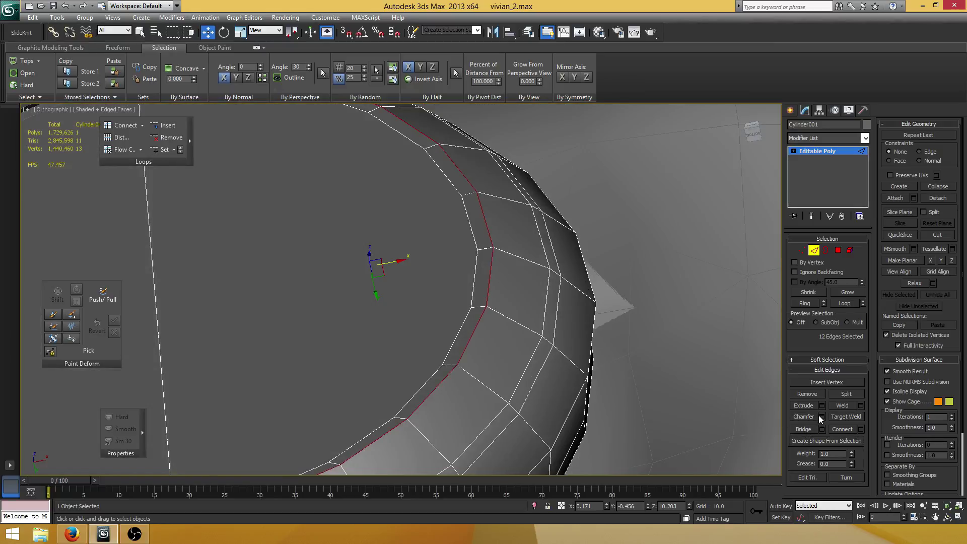
right_click(410, 295)
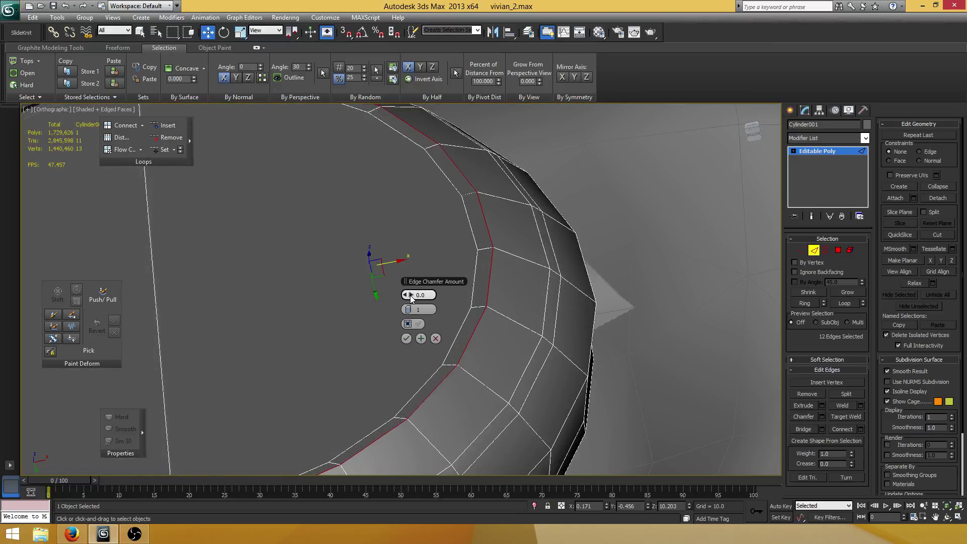
left_click_drag(410, 295, 411, 295)
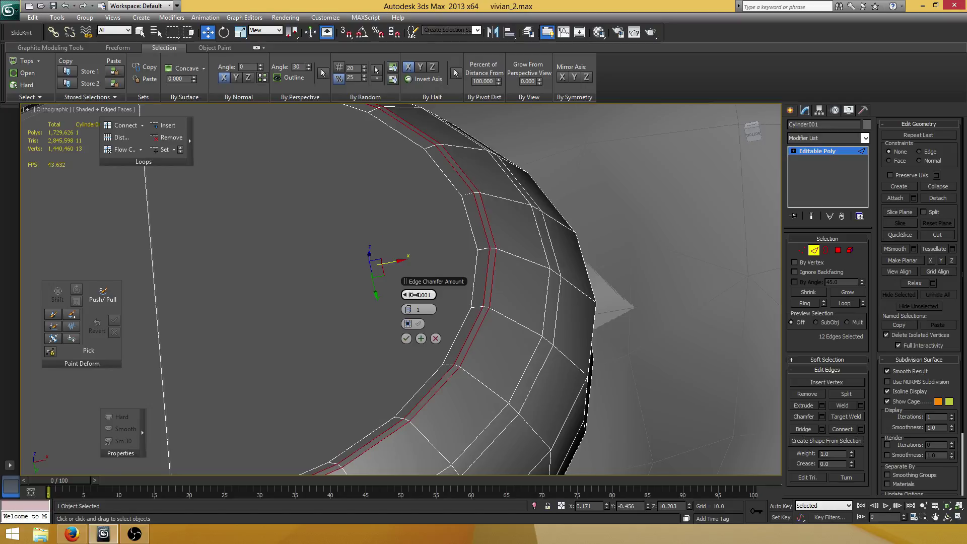
left_click(406, 338)
Select the ring of edges across the button's rounded rim and add an edge loop through it with Flow Connect.
middle_click_drag(502, 359, 481, 347)
left_click(490, 335)
scroll(487, 336, "down", 5)
key("alt+r")
middle_click_drag(450, 248, 464, 279, "alt")
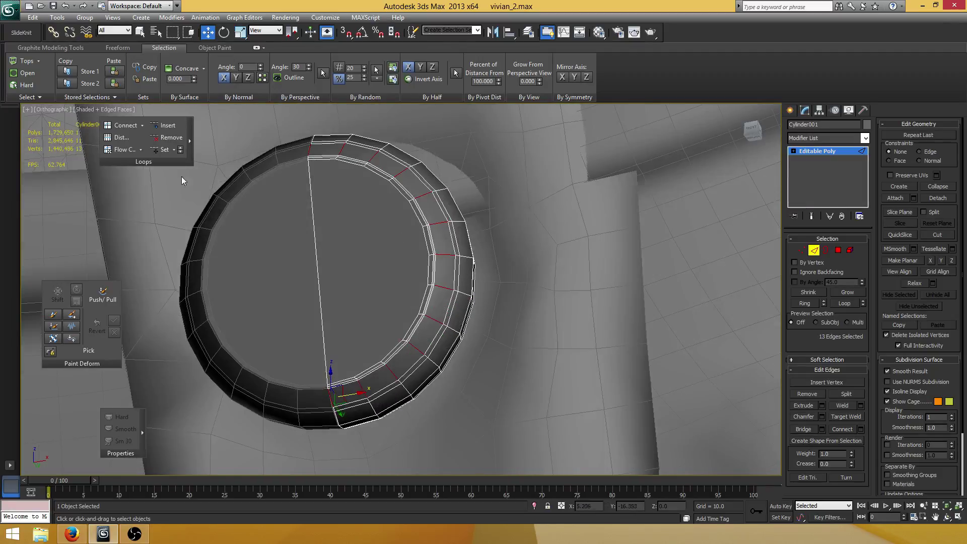
left_click(116, 150)
scroll(455, 240, "up", 5)
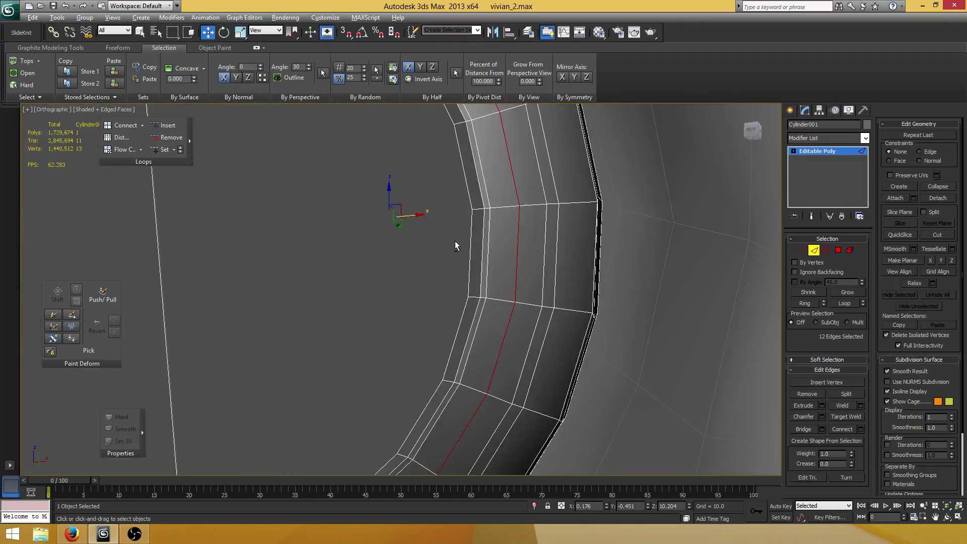
Assign smoothing group 1 to all polygons of the button half.
scroll(460, 191, "down", 5)
middle_click_drag(460, 191, 476, 221, "alt")
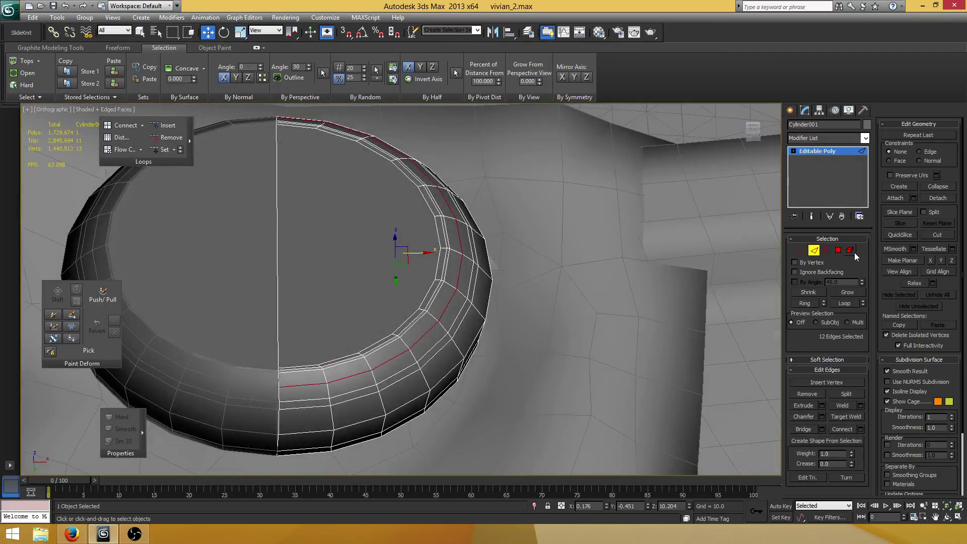
left_click(851, 250)
left_click(850, 251)
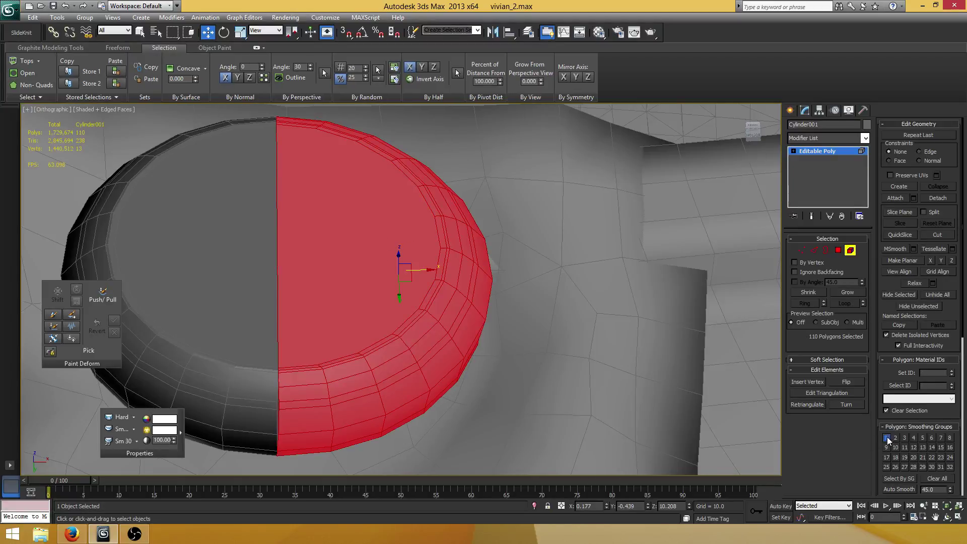
left_click(886, 438)
left_click(838, 250)
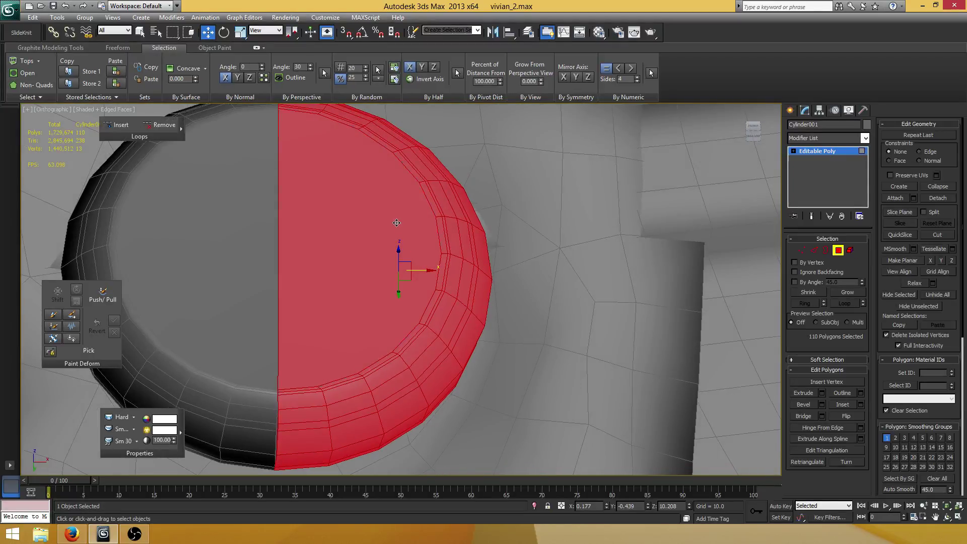
Bevel the button half's large front face inward with a height of 0.0 to create a smaller inner face.
left_click(413, 238)
left_click(822, 405)
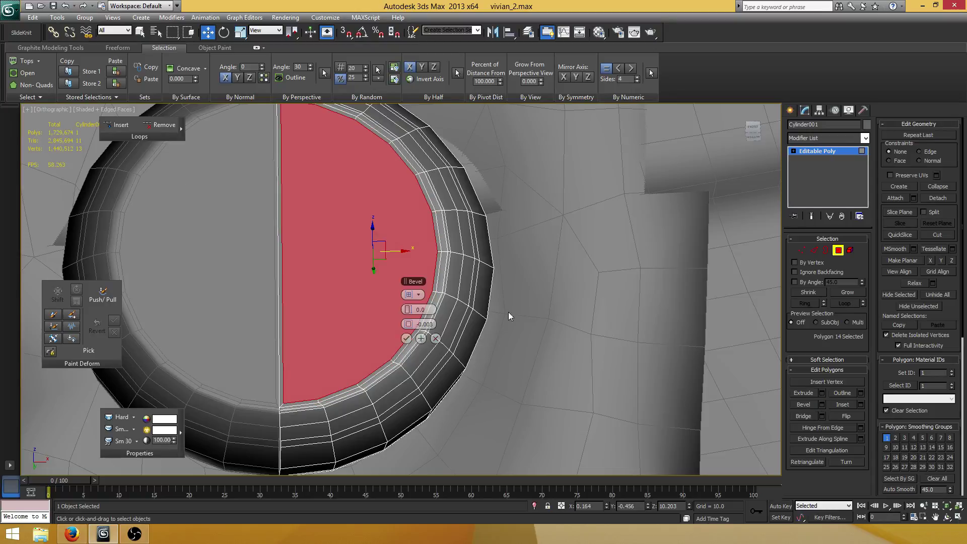
left_click_drag(408, 329, 322, 327)
left_click(406, 339)
Delete the bevel polygon along the button seam and move the inner face's two corner vertices about -0.027 in X to the seam.
left_click(301, 278)
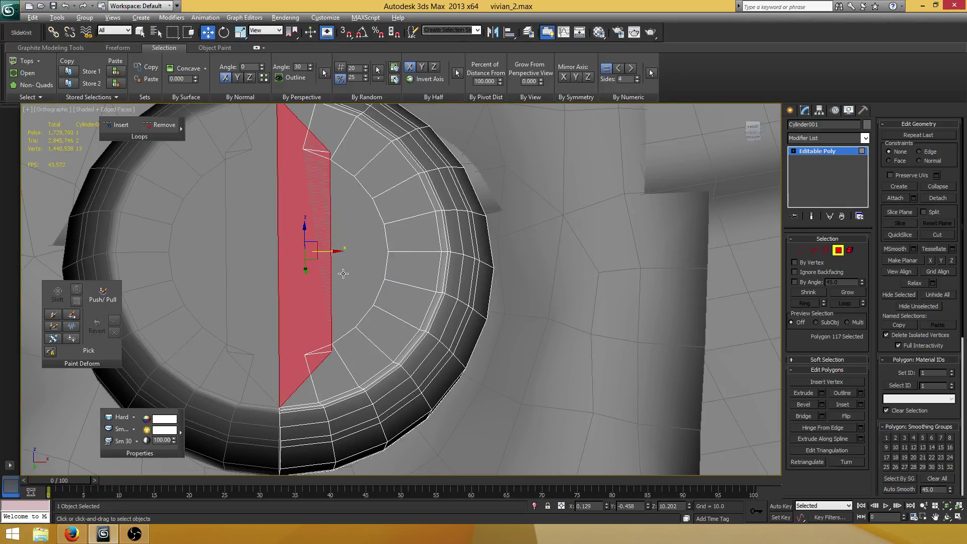
key("Delete")
key("1")
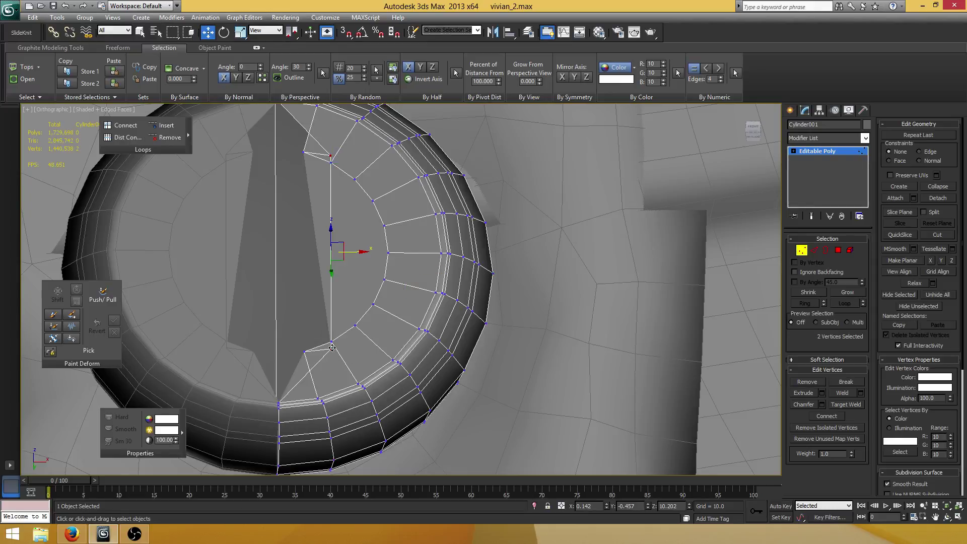
left_click_drag(357, 252, 303, 248)
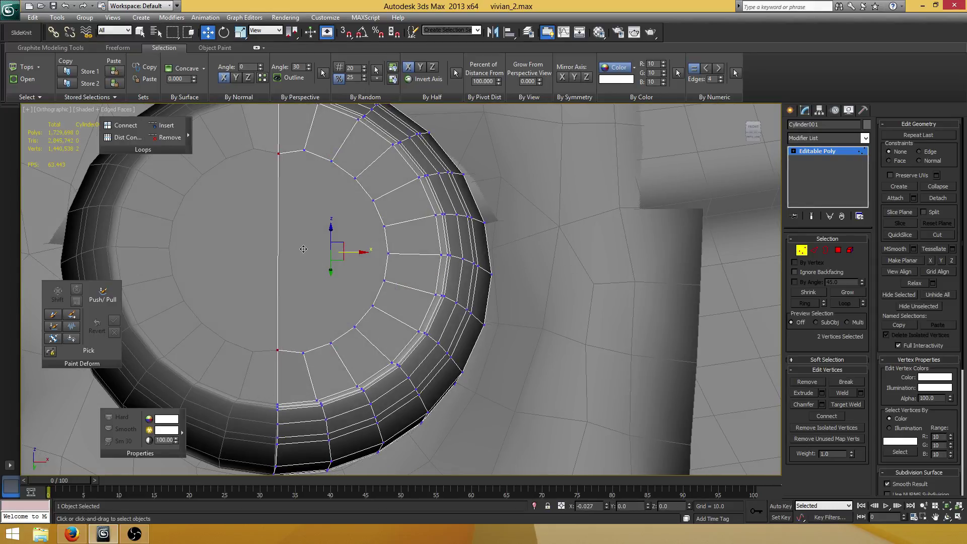
Raise the inner face's upper seam vertex slightly in Z to round out its outline.
middle_click_drag(303, 248, 304, 256, "alt")
mouse_move(281, 141)
middle_mouse_down()
mouse_move(298, 227)
mouse_move(319, 215)
mouse_move(300, 222)
middle_mouse_up()
left_click(299, 227)
left_click(297, 235)
left_click_drag(297, 212, 296, 205)
Select the whole button half as an element and assign smoothing group 1 to its polygons.
middle_click_drag(328, 406, 331, 354)
mouse_move(331, 354)
middle_mouse_down("alt")
mouse_move(339, 354)
mouse_move(292, 369)
mouse_move(400, 289)
mouse_move(409, 339)
mouse_move(713, 310)
middle_mouse_up("alt")
left_click(851, 250)
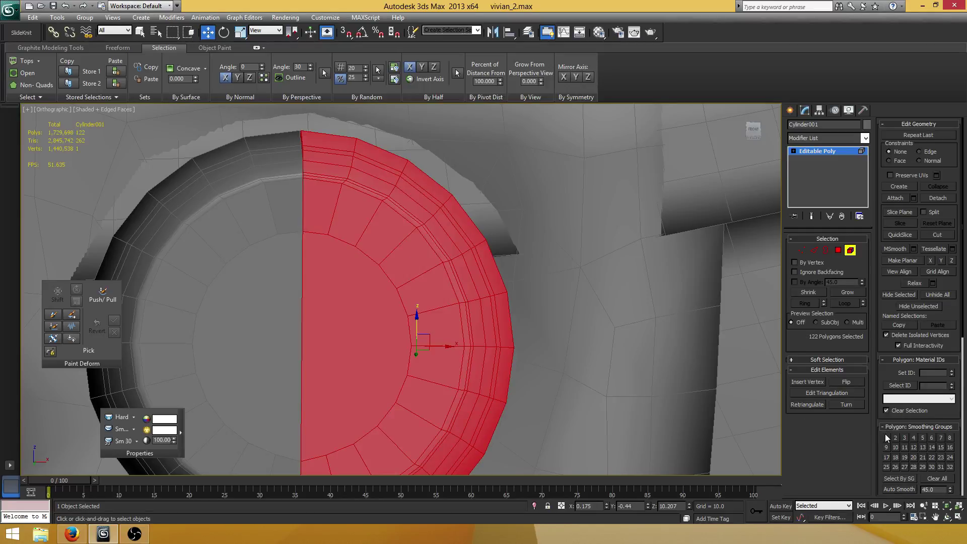
Select the button's inner front face and move it outward about -0.006 in Y.
left_click(837, 249)
scroll(390, 315, "down", 6)
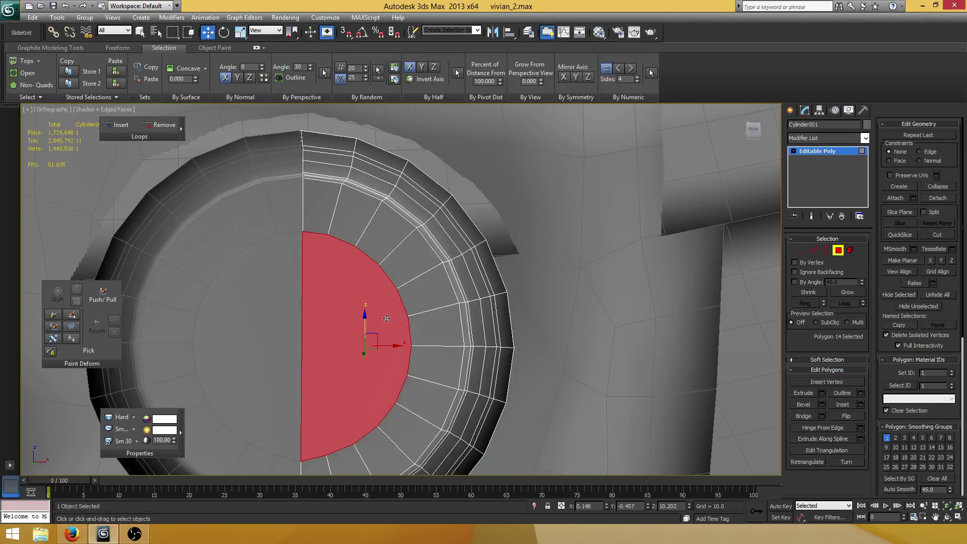
scroll(389, 314, "up", 4)
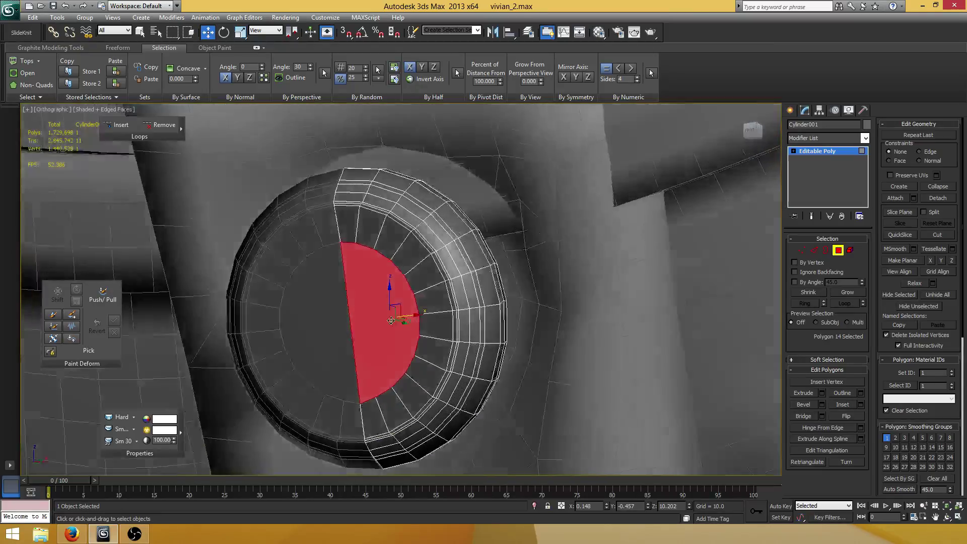
middle_click_drag(389, 315, 368, 331, "alt")
left_click_drag(367, 333, 414, 320)
middle_click_drag(414, 321, 244, 444, "alt")
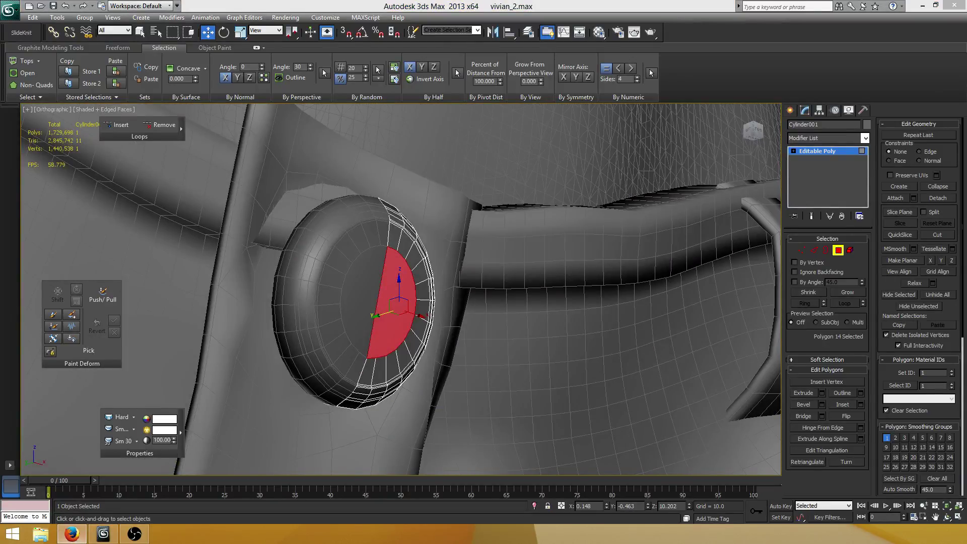
Push the inner front face about another -0.009 in Y to make the button more domed.
key("alt+Tab")
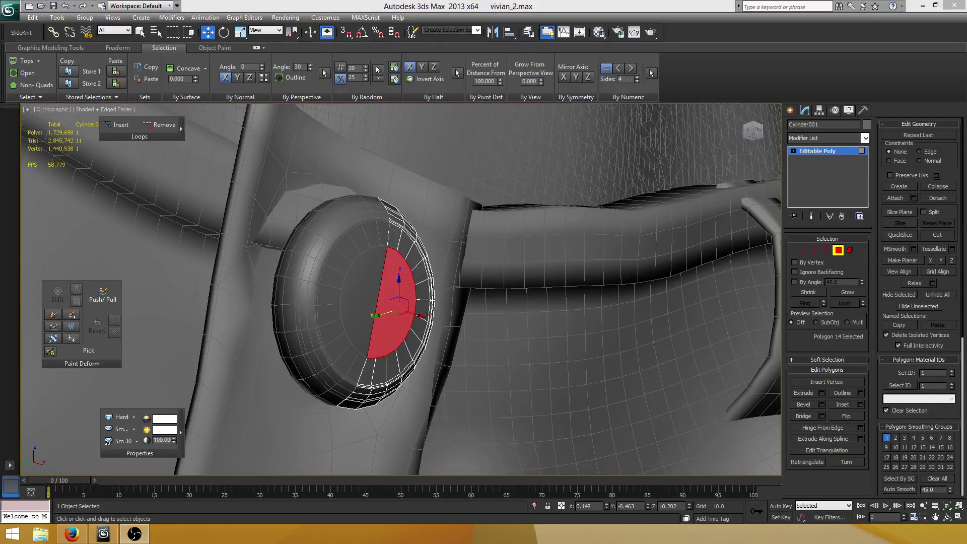
middle_click_drag(493, 291, 418, 282, "alt")
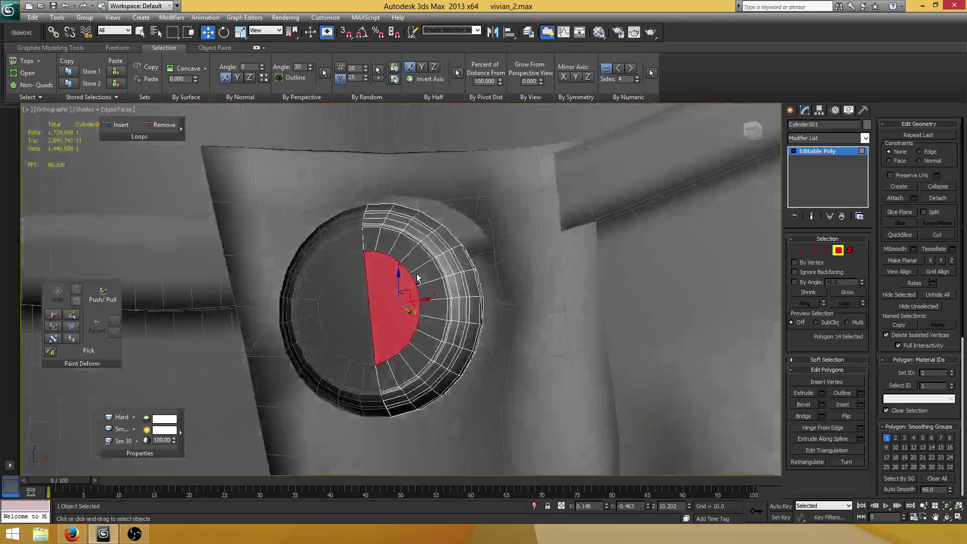
scroll(423, 290, "up", 4)
scroll(430, 302, "down", 3)
middle_click_drag(427, 318, 405, 290, "alt")
scroll(405, 287, "up", 3)
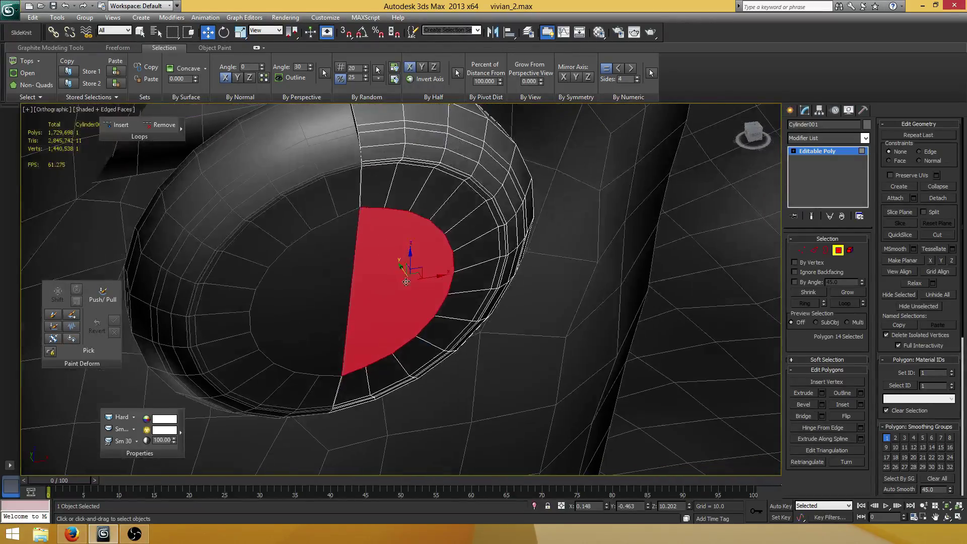
left_click_drag(401, 270, 404, 275)
Select the edge loop around the outer border of the button's front face and nudge it slightly along Y.
middle_click_drag(514, 248, 604, 229, "alt")
scroll(604, 229, "up", 3)
key("2")
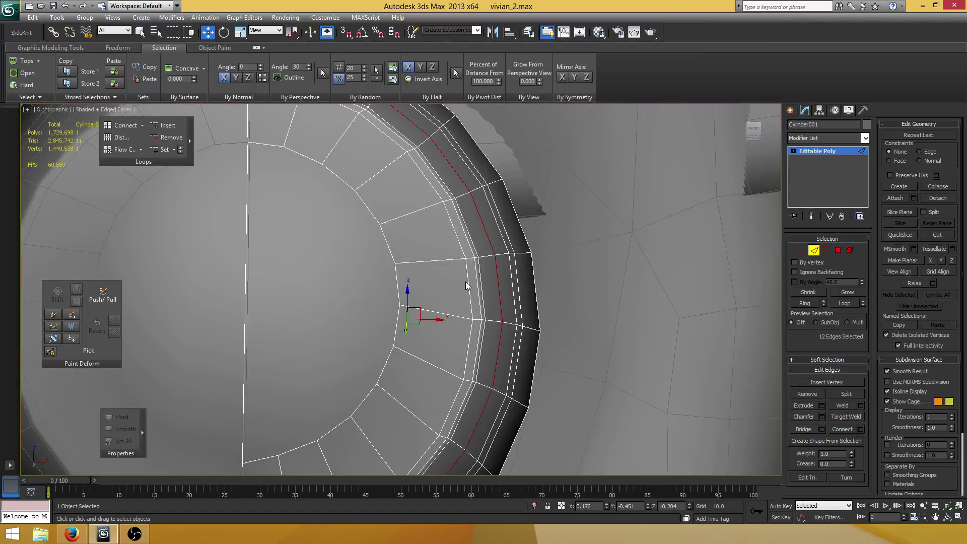
left_click(466, 279)
double_click(466, 279)
scroll(477, 274, "down", 2)
middle_click_drag(282, 257, 355, 297, "alt")
scroll(297, 283, "up", 2)
left_click_drag(369, 312, 374, 313)
scroll(459, 295, "down", 3)
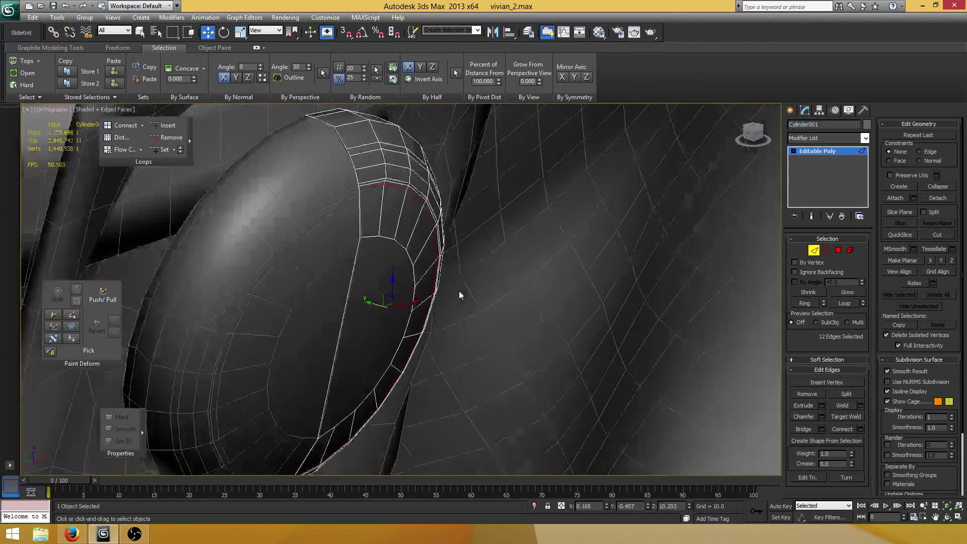
Select the ring of radial edges around the inner front face and add an edge loop through it with Flow Connect.
middle_click_drag(460, 296, 838, 239, "alt")
scroll(406, 270, "down", 3)
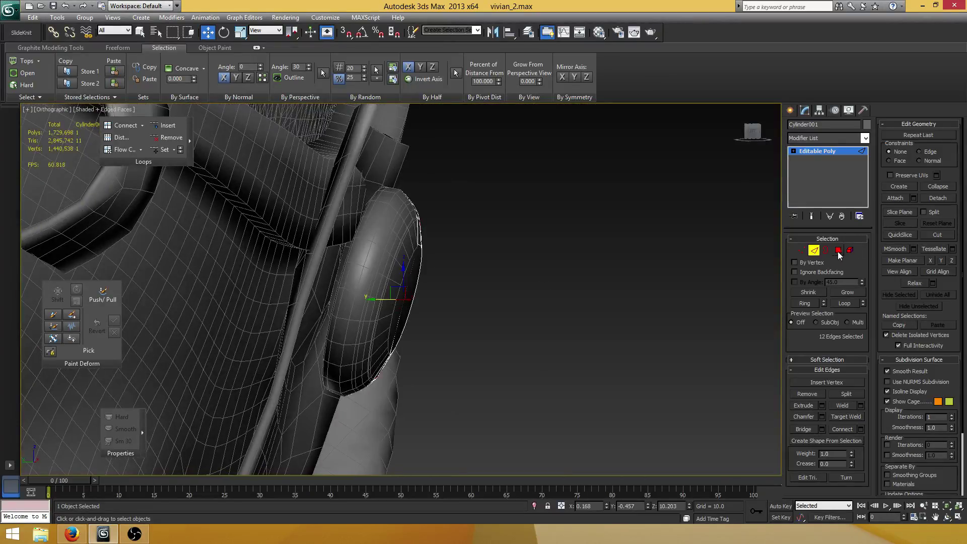
left_click(838, 252)
middle_click_drag(535, 315, 393, 300, "alt")
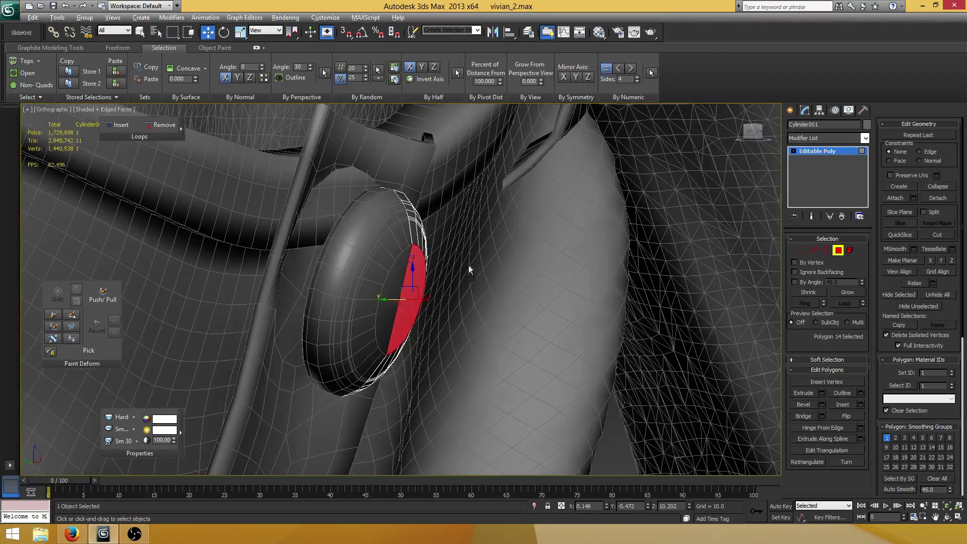
middle_click_drag(469, 270, 421, 280, "alt")
key("2")
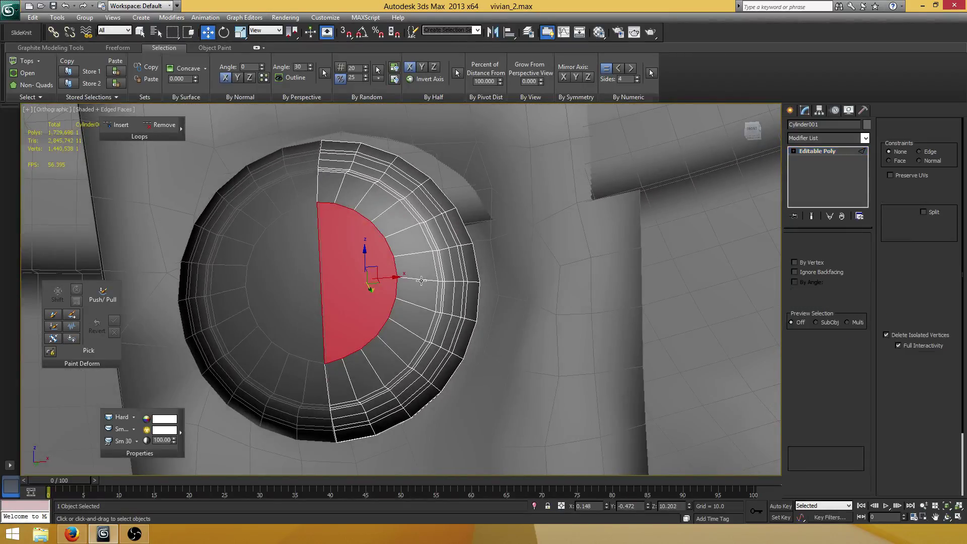
key("2")
left_click(419, 278)
left_click(421, 255, "shift")
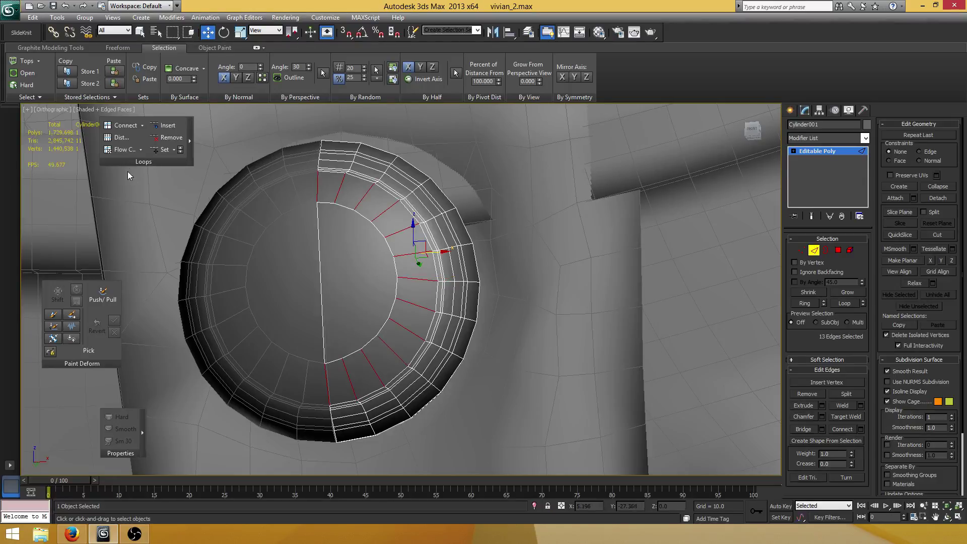
left_click(123, 149)
Select the ring of edges along the button's outer side and insert an edge loop with Flow Connect.
mouse_move(388, 230)
middle_mouse_down("alt")
mouse_move(421, 284)
mouse_move(443, 268)
mouse_move(378, 225)
middle_mouse_up("alt")
scroll(403, 232, "up", 2)
middle_click_drag(438, 250, 341, 267)
scroll(403, 241, "up", 4)
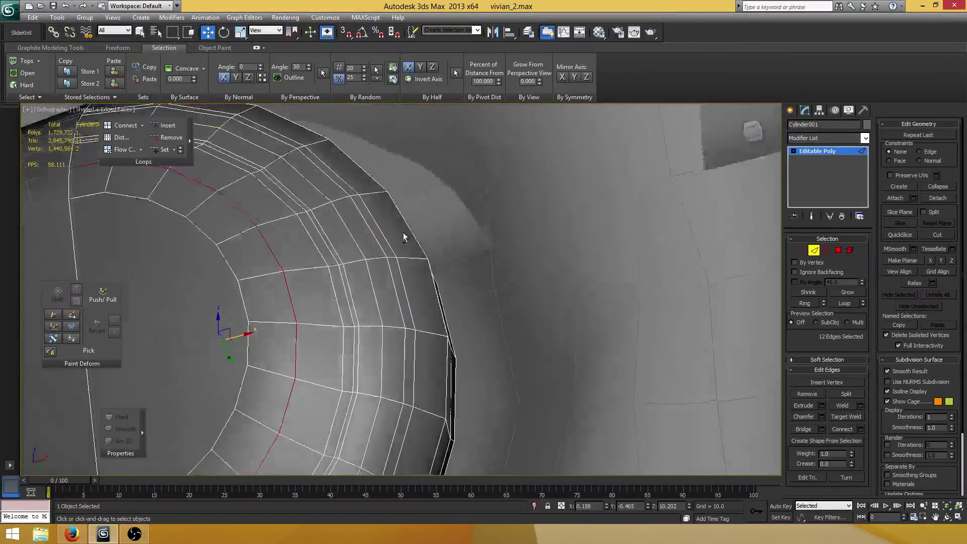
middle_click_drag(403, 232, 382, 272, "alt")
scroll(382, 273, "down", 5)
middle_click_drag(375, 334, 388, 328)
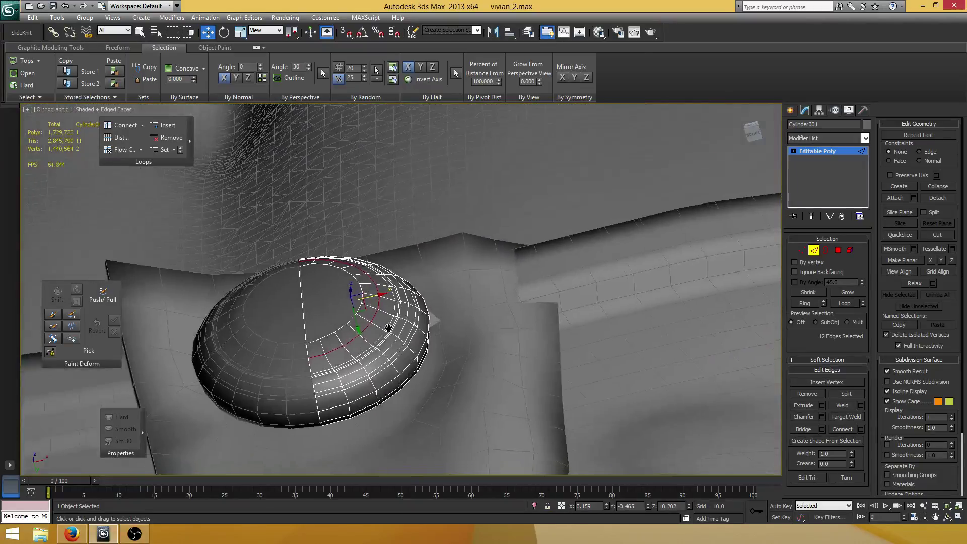
scroll(388, 327, "up", 4)
left_click(471, 323)
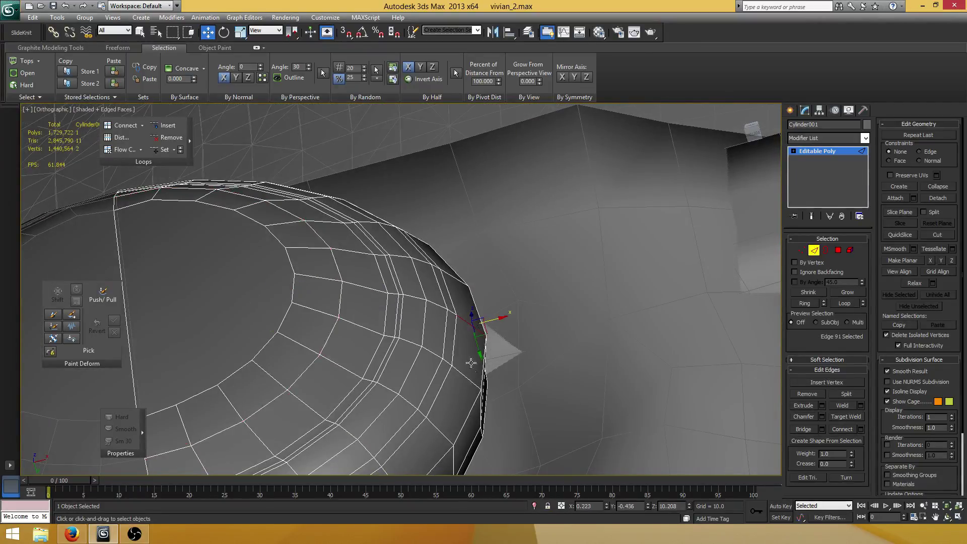
middle_click_drag(471, 325, 410, 362, "alt")
left_click(463, 348, "shift")
scroll(461, 350, "down", 4)
left_click(126, 151)
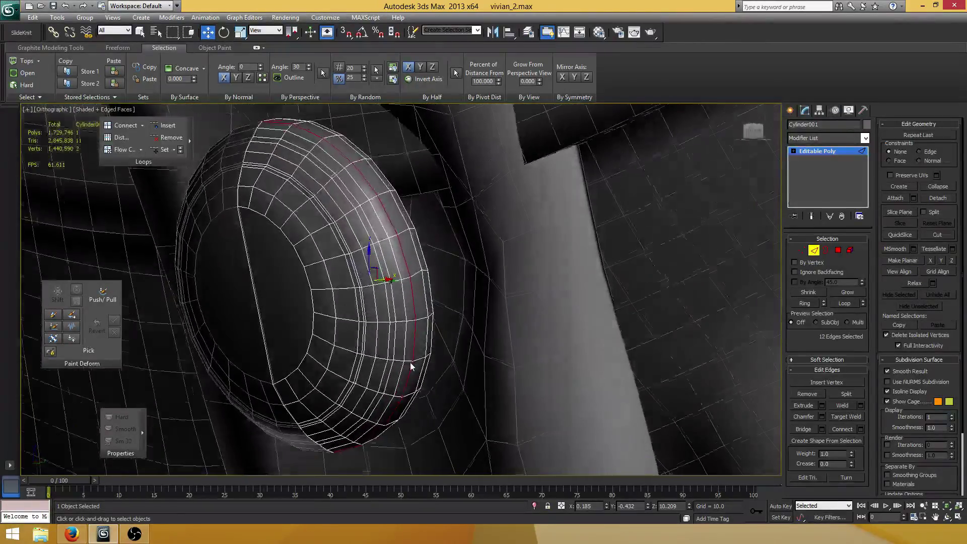
Chamfer the new edge loop on the button's outer side.
scroll(409, 361, "up", 3)
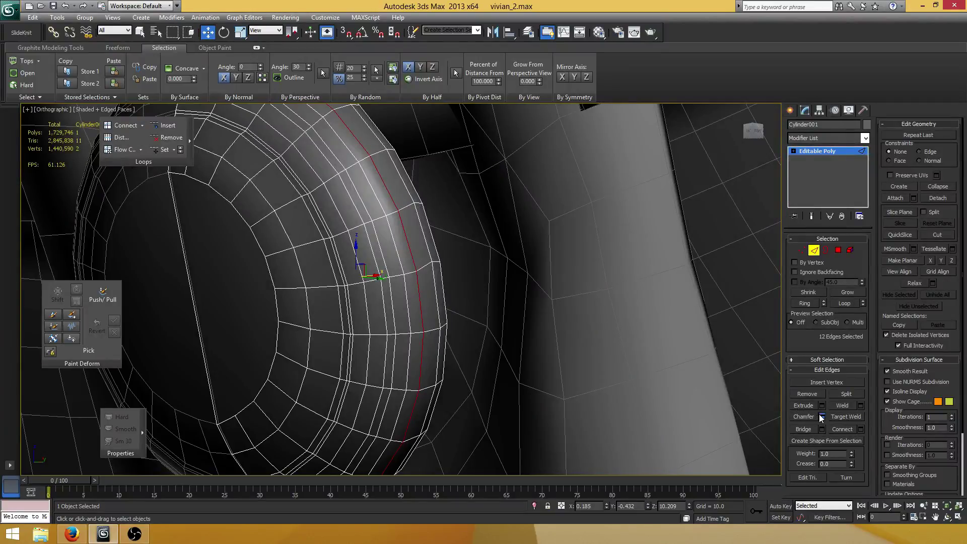
left_click(821, 416)
left_click(407, 338)
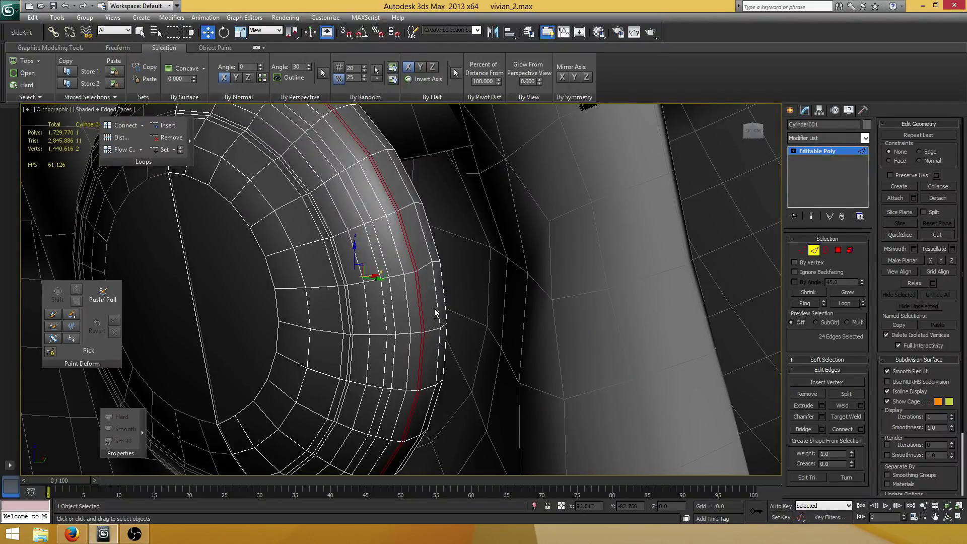
Select the ring of edges between the chamfer and the button's back rim and add an edge loop with Flow Connect.
middle_click_drag(434, 312, 427, 252, "alt")
left_click(420, 245)
left_click(429, 310)
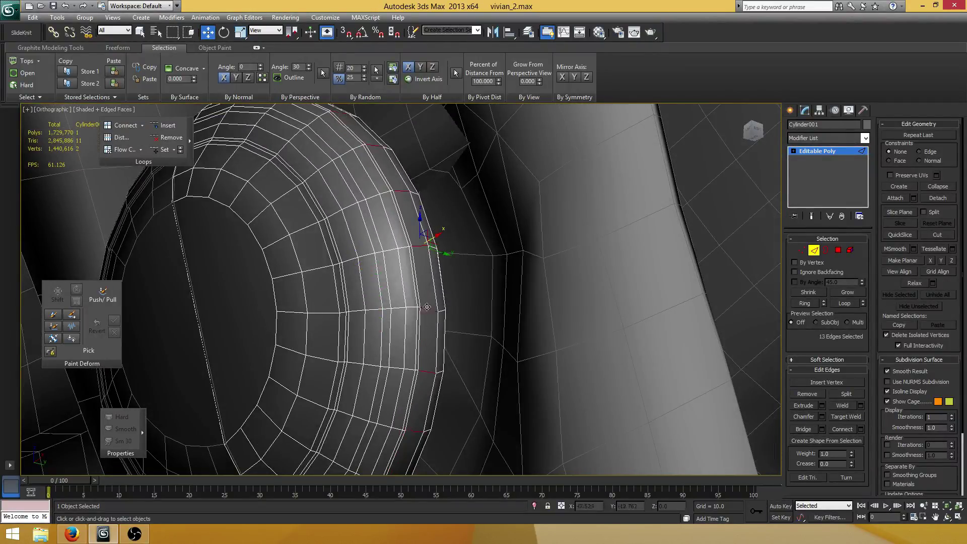
scroll(423, 302, "down", 5)
middle_click_drag(423, 302, 434, 308, "alt")
scroll(434, 307, "up", 5)
key("alt+r")
left_click(125, 154)
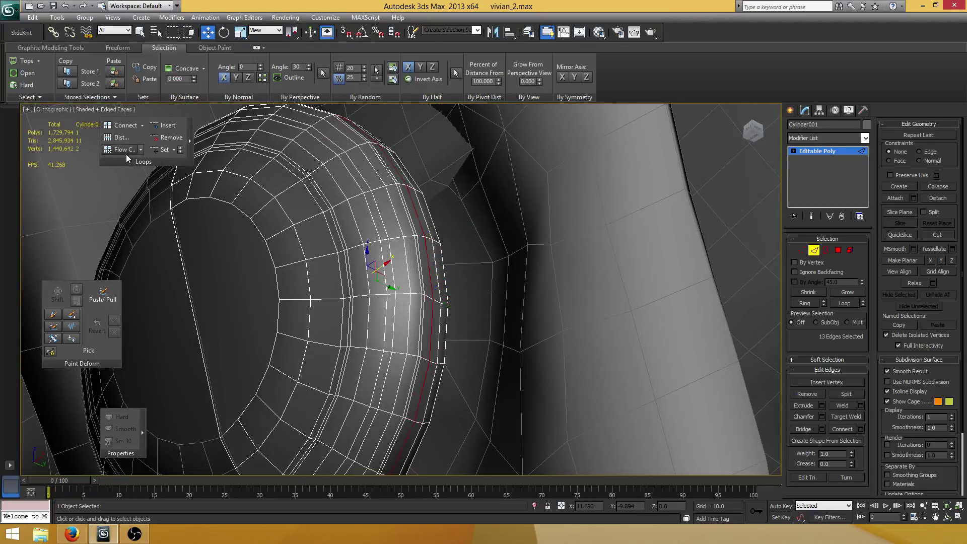
Deselect the edges and hide the edged-faces display to examine the button's smooth shading on the pants.
middle_click_drag(403, 272, 468, 296, "alt")
scroll(424, 253, "down", 4)
middle_click_drag(423, 252, 425, 274)
middle_click_drag(425, 274, 459, 270, "alt")
scroll(459, 270, "down", 4)
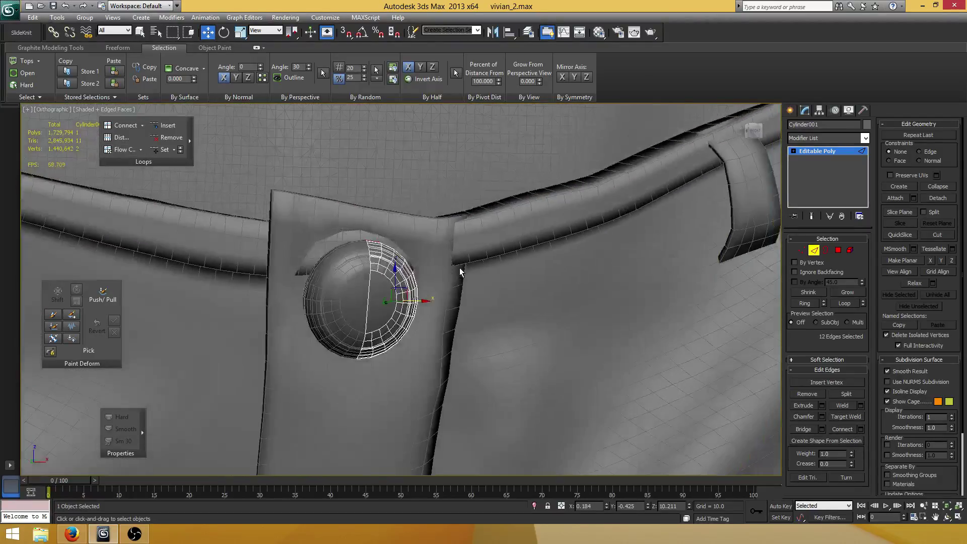
left_click(735, 177)
key("F3")
key("F3")
key("F4")
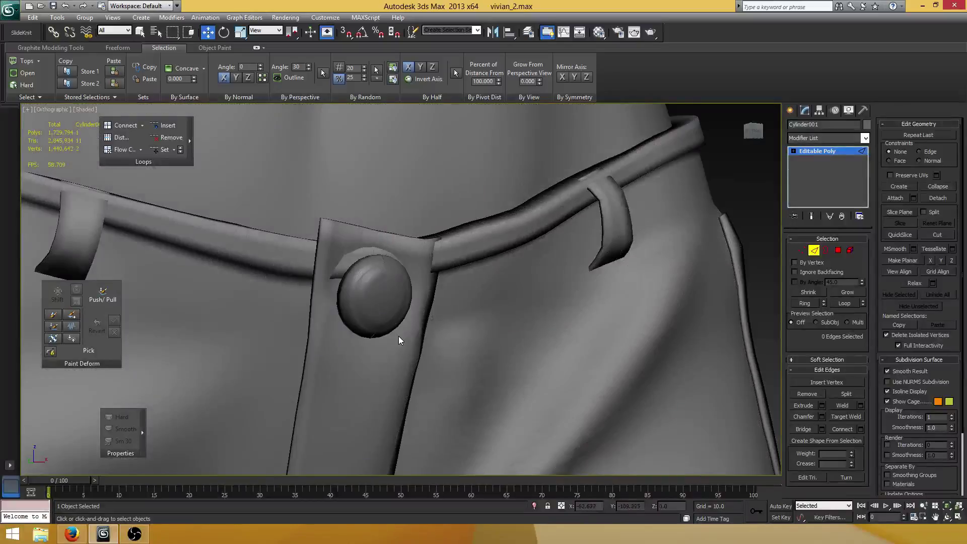
scroll(398, 336, "up", 3)
middle_click_drag(398, 336, 405, 285, "alt")
scroll(406, 285, "down", 3)
scroll(405, 285, "up", 3)
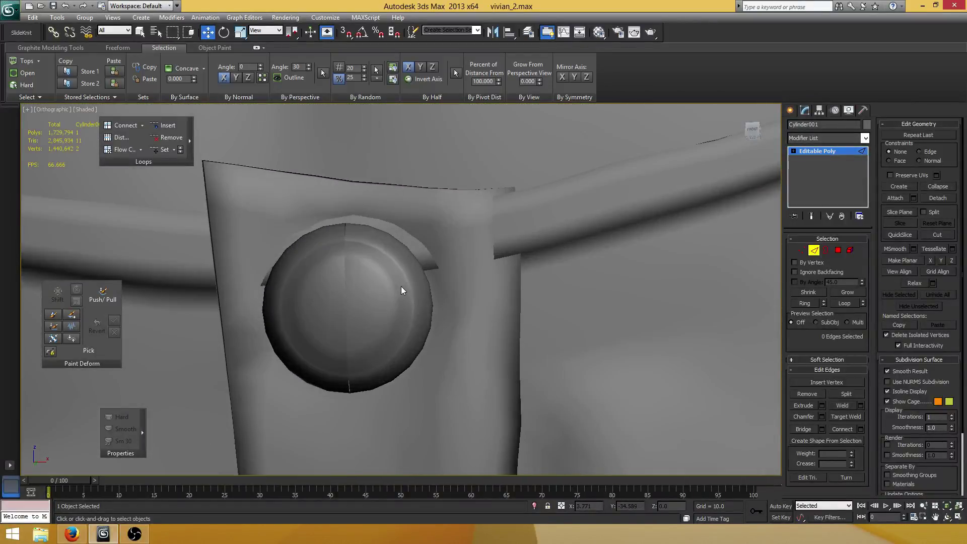
Restore the edged-faces display and examine the polygons around the button's front face and narrow chamfer strip.
left_click(838, 249)
scroll(400, 282, "up", 6)
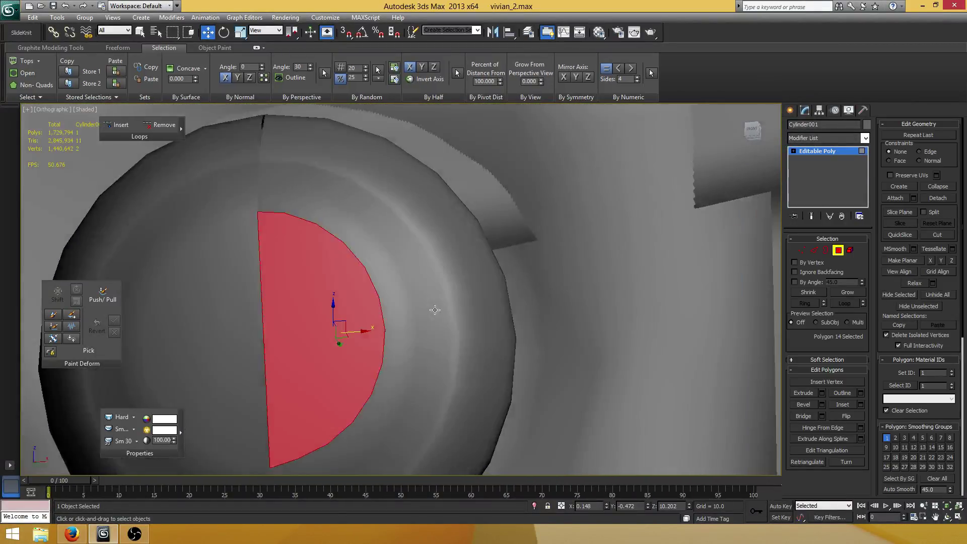
scroll(430, 307, "down", 2)
middle_click_drag(428, 308, 417, 293, "alt")
key("F3")
key("F3")
key("F4")
middle_click_drag(390, 362, 399, 329)
scroll(403, 317, "up", 2)
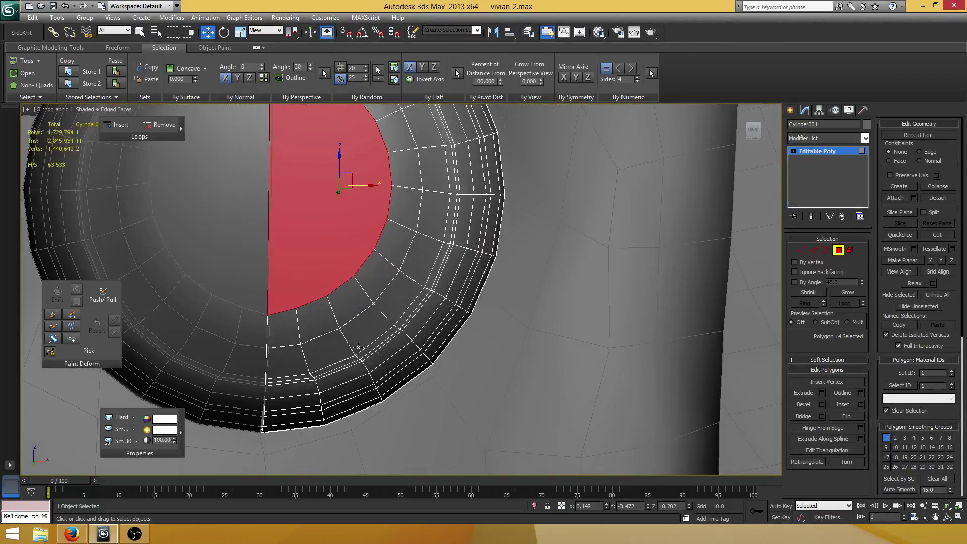
left_click(330, 372)
middle_click_drag(331, 371, 349, 320, "alt")
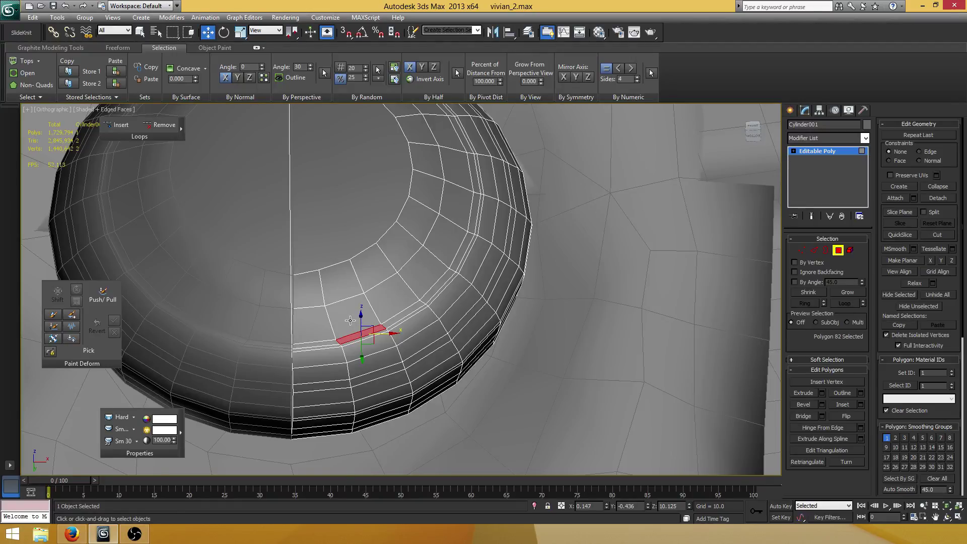
Save the scene.
key("ctrl+s")
middle_click_drag(425, 334, 408, 354)
scroll(417, 320, "up", 3)
scroll(422, 319, "down", 3)
scroll(422, 319, "down", 3)
middle_click_drag(434, 169, 473, 280)
scroll(402, 272, "up", 3)
scroll(351, 299, "down", 3)
scroll(473, 280, "down", 4)
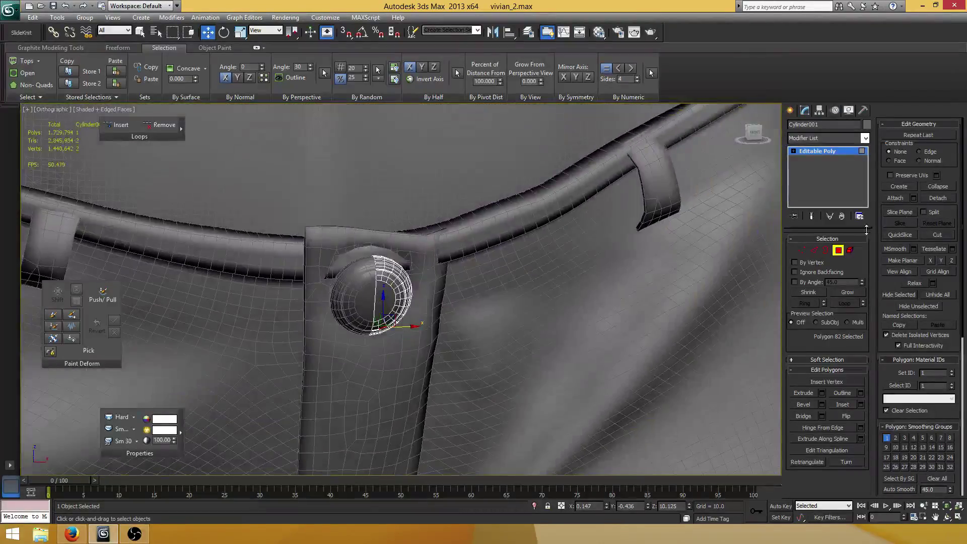
Leave the button's polygon editing and open the fly strip and belt loops object for vertex editing.
left_click(838, 250)
middle_click_drag(424, 304, 452, 275)
scroll(413, 312, "down", 2)
left_click(410, 276)
scroll(408, 282, "up", 2)
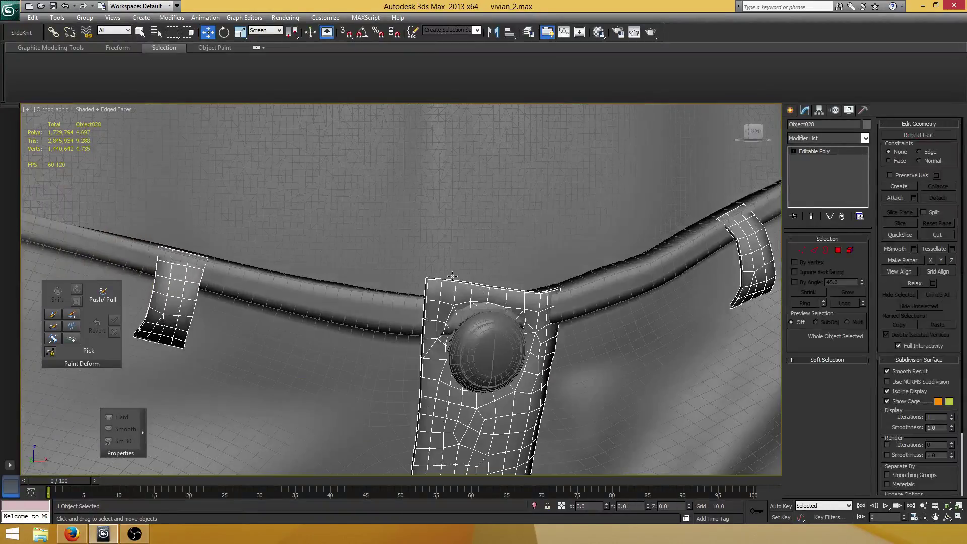
middle_click_drag(516, 259, 476, 222, "alt")
left_click(802, 250)
scroll(461, 241, "down", 4)
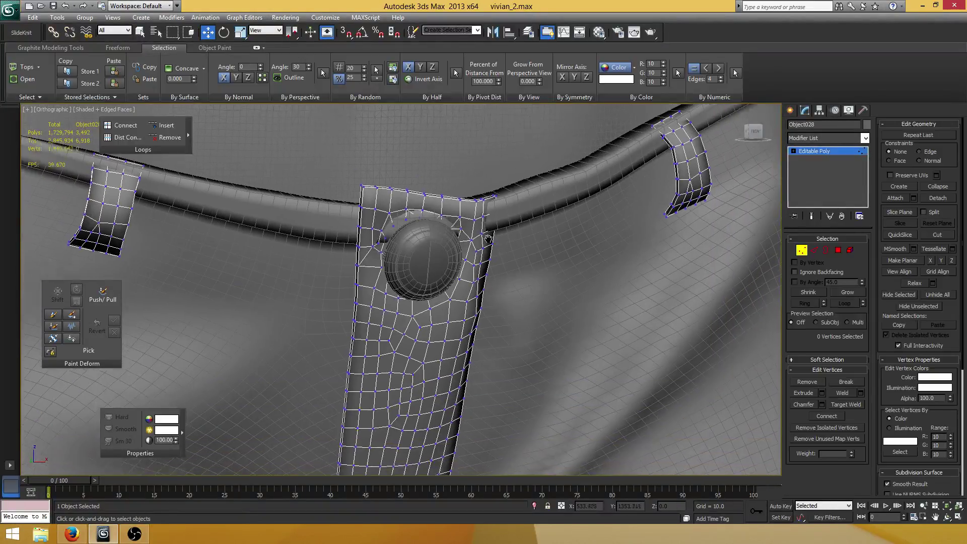
Select all vertices of the fly strip's upper part around the button, including those hidden behind it.
scroll(467, 239, "up", 4)
middle_click_drag(467, 240, 448, 159, "alt")
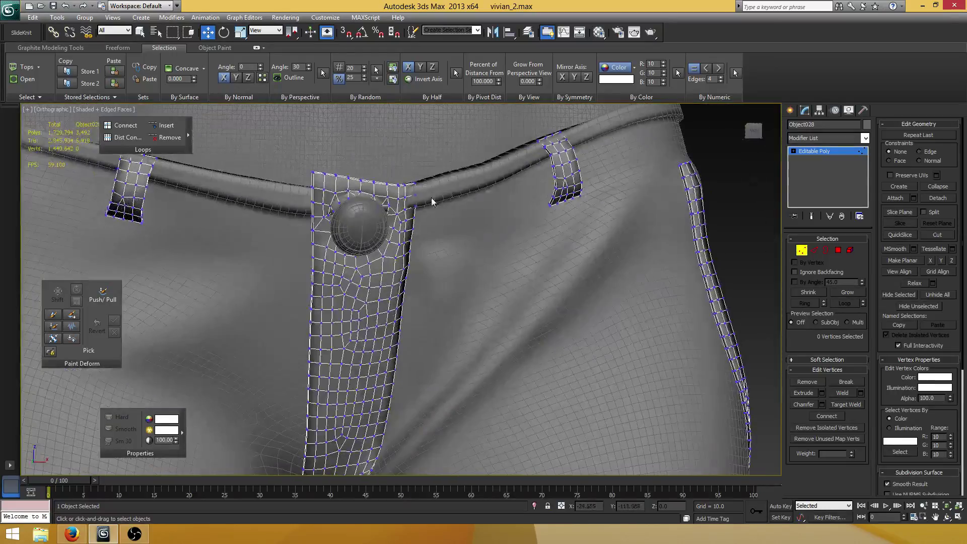
key("F3")
left_click_drag(375, 206, 304, 222)
middle_click_drag(390, 191, 449, 166, "alt")
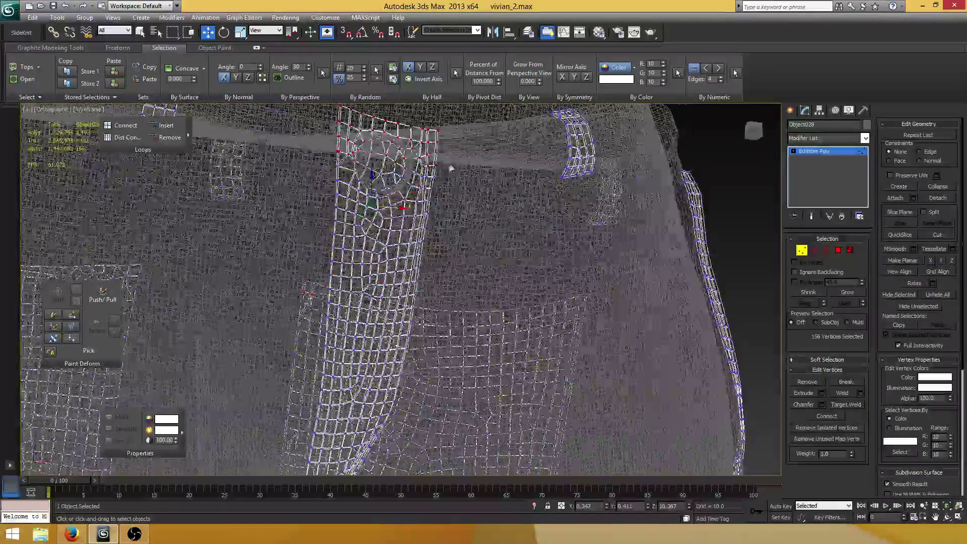
left_click(461, 116)
middle_click_drag(462, 116, 462, 180)
left_click_drag(463, 155, 319, 310)
middle_click_drag(432, 251, 497, 239, "alt")
scroll(442, 267, "down", 1)
scroll(472, 240, "up", 2)
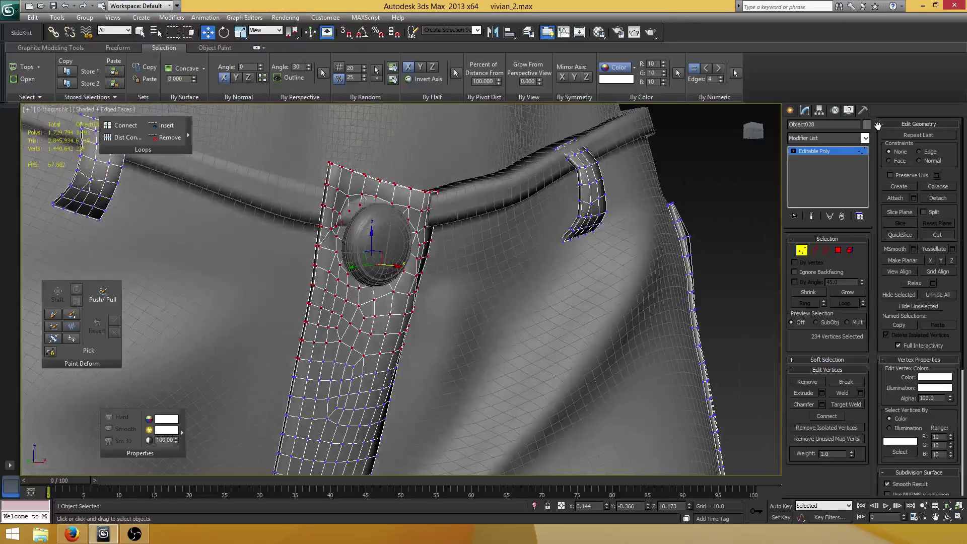
Apply an FFD 3x3x3 modifier to the selected fly strip vertices and activate its control points.
left_click(864, 138)
left_click_drag(866, 171, 865, 213)
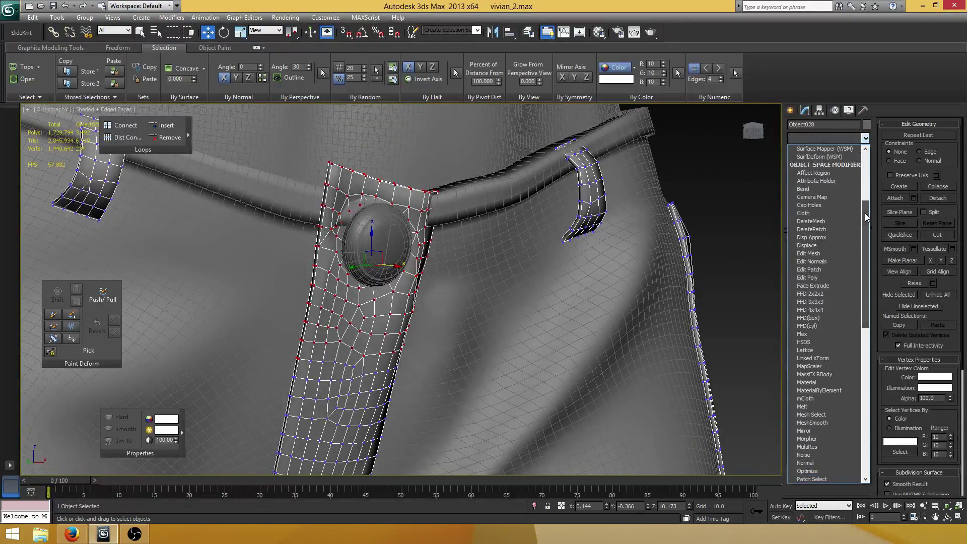
left_click(806, 302)
left_click(804, 151)
left_click(829, 159)
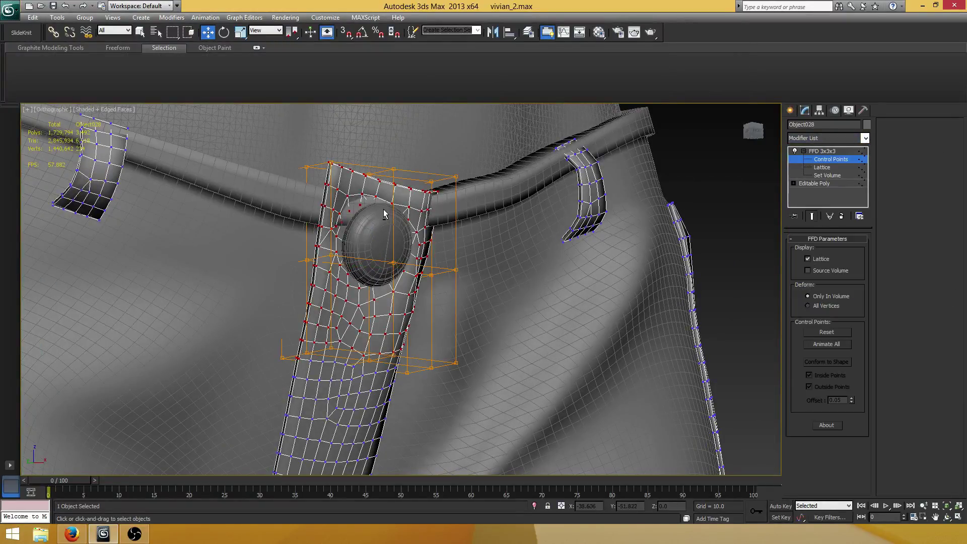
Move the lattice's top middle control points outward from the body and lower them, using Screen coordinates.
middle_click_drag(383, 213, 493, 217, "alt")
left_click_drag(235, 297, 235, 297)
middle_click_drag(323, 272, 371, 198, "alt")
scroll(406, 246, "up", 2)
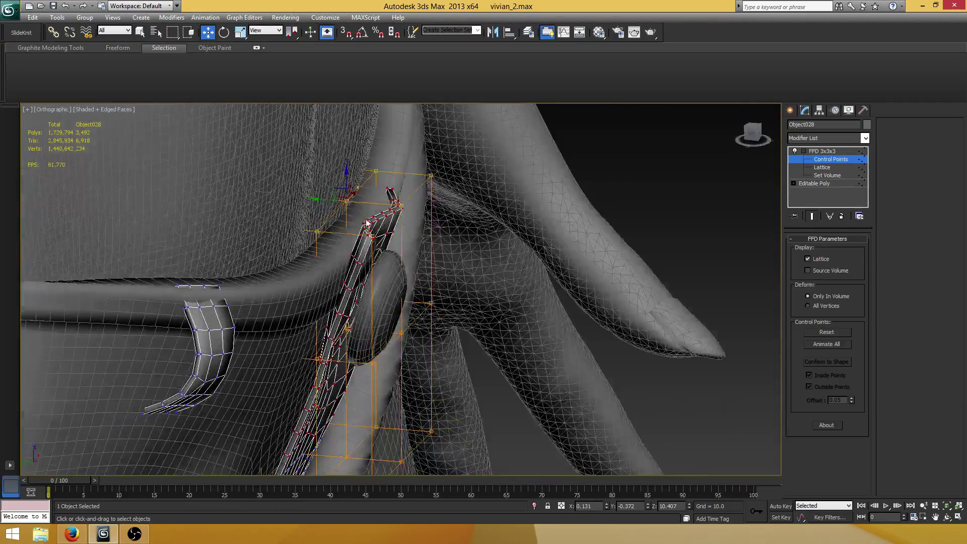
right_click(371, 198)
left_click(383, 173)
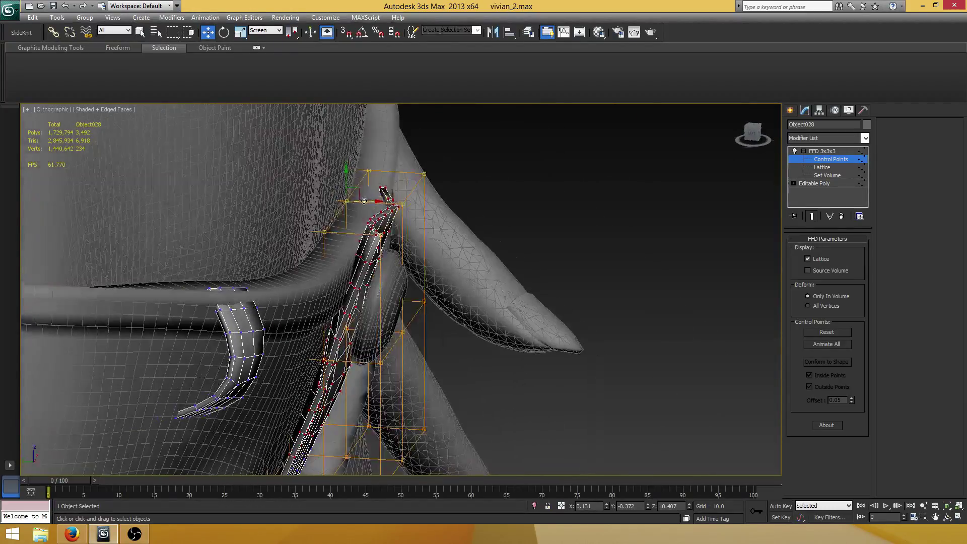
left_click_drag(365, 200, 374, 201)
middle_click_drag(406, 247, 358, 188, "alt")
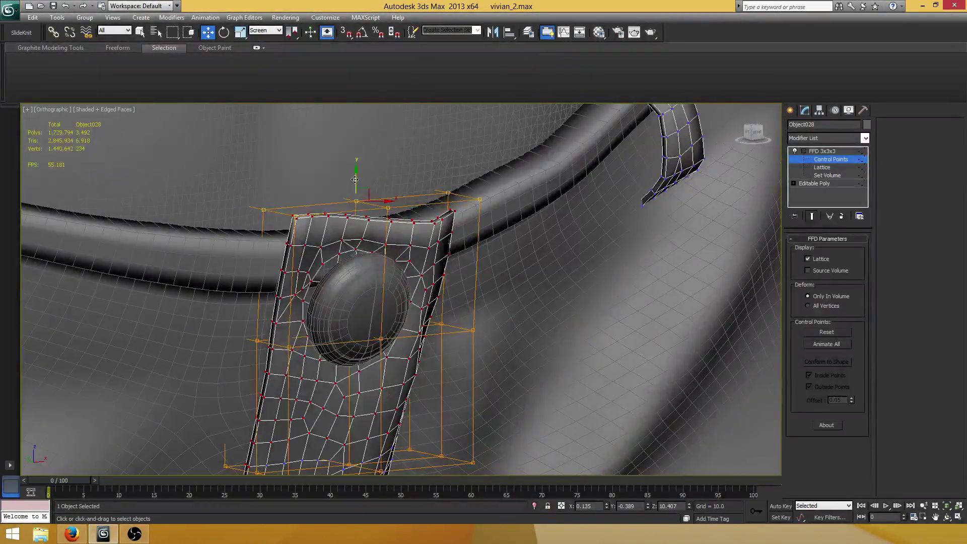
left_click_drag(356, 181, 339, 196)
Lower the lattice's top left control points and push them in toward the waistband.
middle_click_drag(333, 209, 257, 191, "alt")
left_click_drag(257, 191, 254, 204)
scroll(317, 243, "down", 5)
scroll(340, 245, "up", 3)
middle_click_drag(317, 244, 332, 267, "alt")
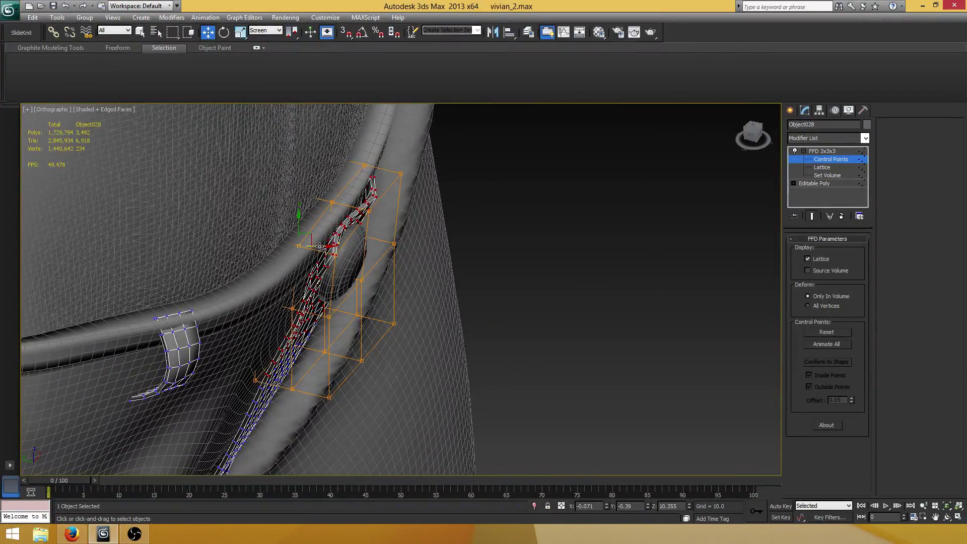
left_click_drag(319, 244, 302, 241)
middle_click_drag(302, 241, 357, 196, "alt")
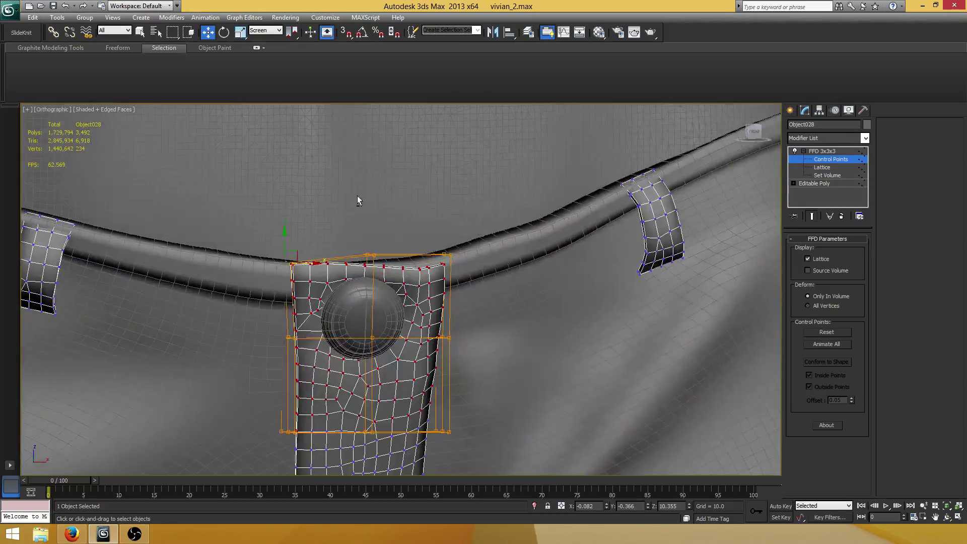
Fine-tune the strip's upper edge by lowering the lattice's top left and top middle control points slightly.
middle_click_drag(332, 297, 364, 237, "alt")
left_click_drag(368, 239, 252, 295)
key("ctrl+z")
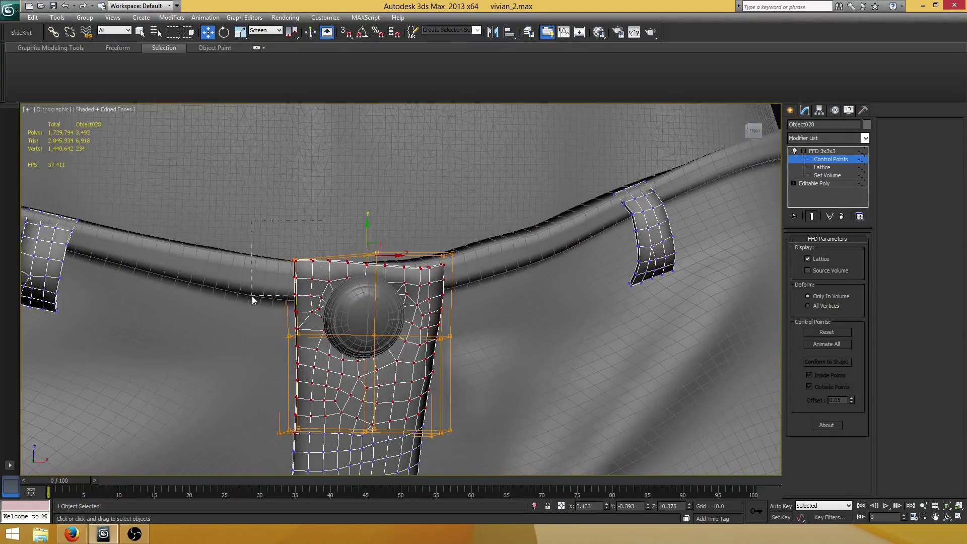
middle_click_drag(252, 295, 286, 232, "alt")
left_click_drag(283, 235, 284, 239)
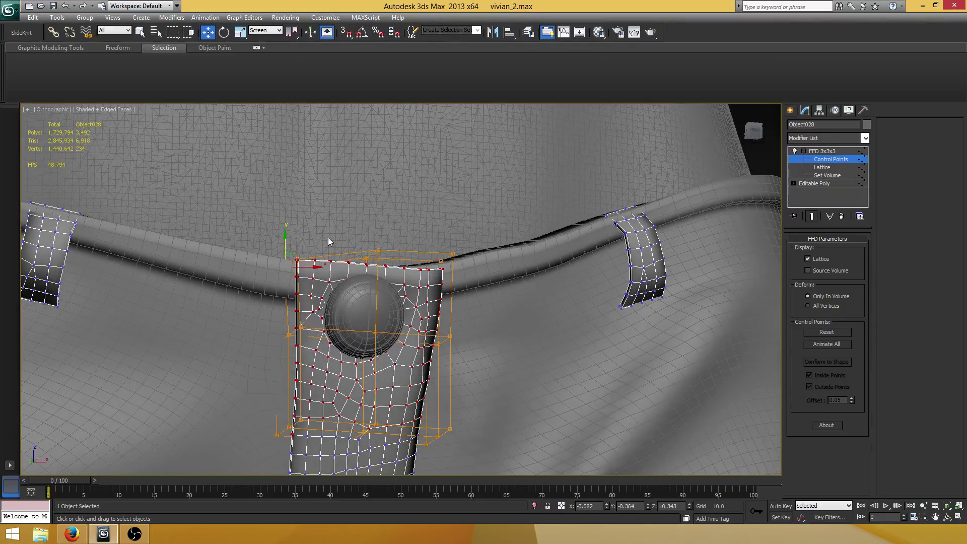
middle_click_drag(328, 237, 397, 222, "alt")
left_click_drag(397, 222, 319, 286)
middle_click_drag(319, 285, 355, 251, "alt")
left_click_drag(366, 230, 367, 238)
Raise the lattice's top right control points slightly to align the strip's corner with the waistband.
middle_click_drag(407, 240, 462, 212, "alt")
left_click_drag(462, 212, 422, 279)
middle_click_drag(428, 267, 450, 244, "alt")
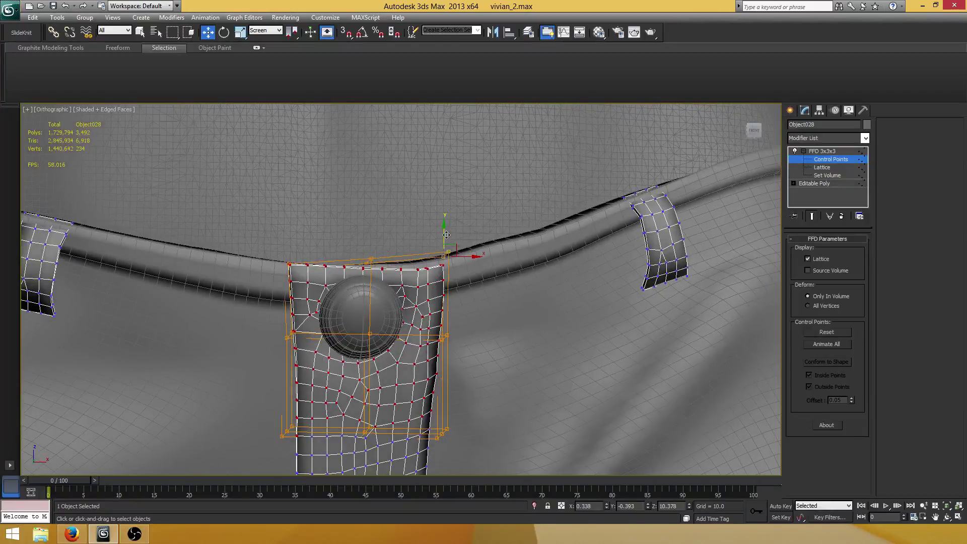
left_click_drag(445, 234, 445, 231)
middle_click_drag(445, 231, 460, 264, "alt")
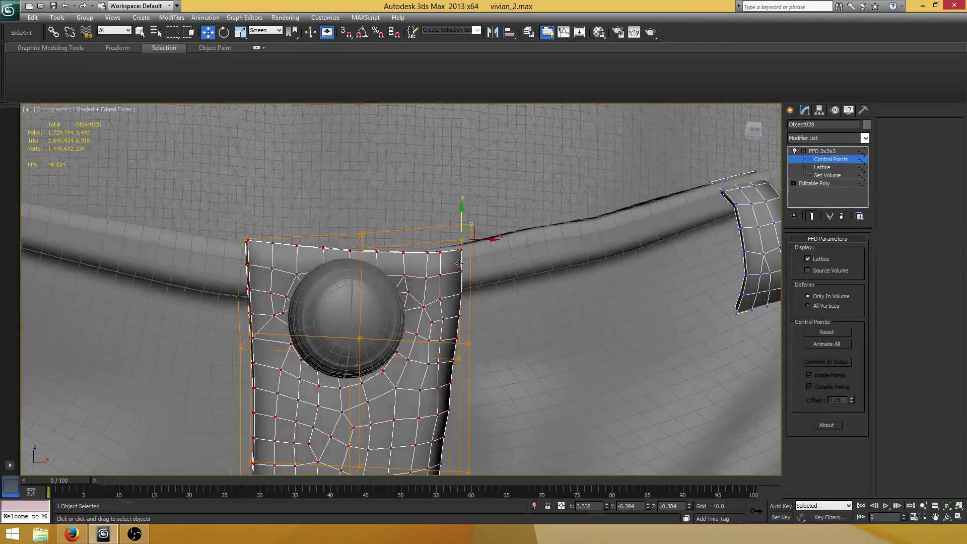
Collapse the FFD 3x3x3 modifier into the fly strip's Editable Poly.
left_click(804, 151)
right_click(807, 151)
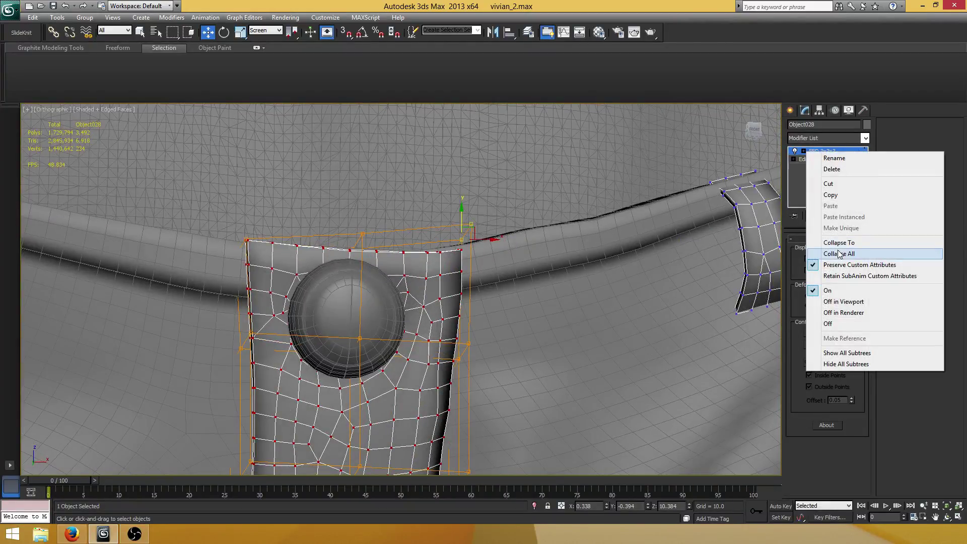
left_click(838, 242)
Convert the button's right half to Editable Poly and attach the mirrored left half to it.
scroll(403, 282, "up", 2)
left_click(419, 257)
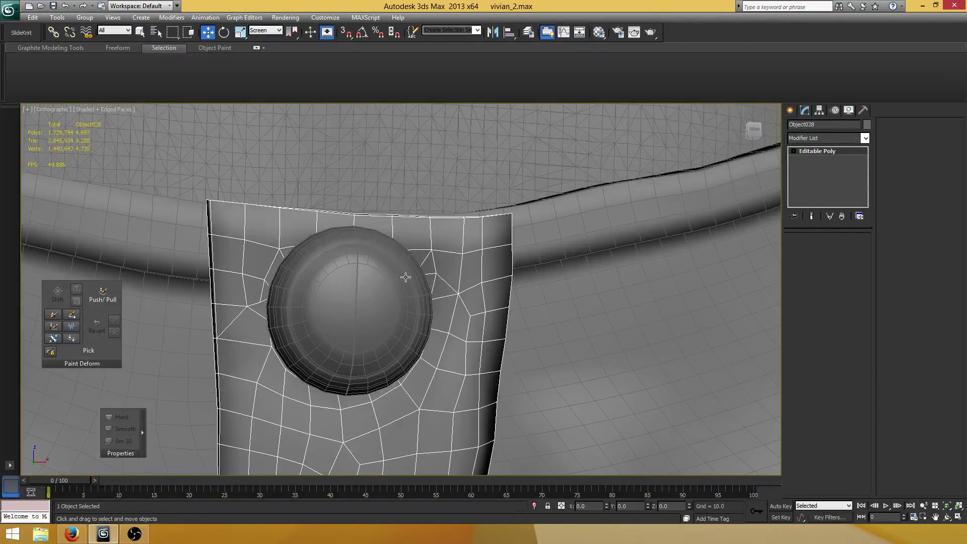
mouse_move(419, 258)
middle_mouse_down("alt")
mouse_move(434, 257)
mouse_move(433, 271)
middle_mouse_up("alt")
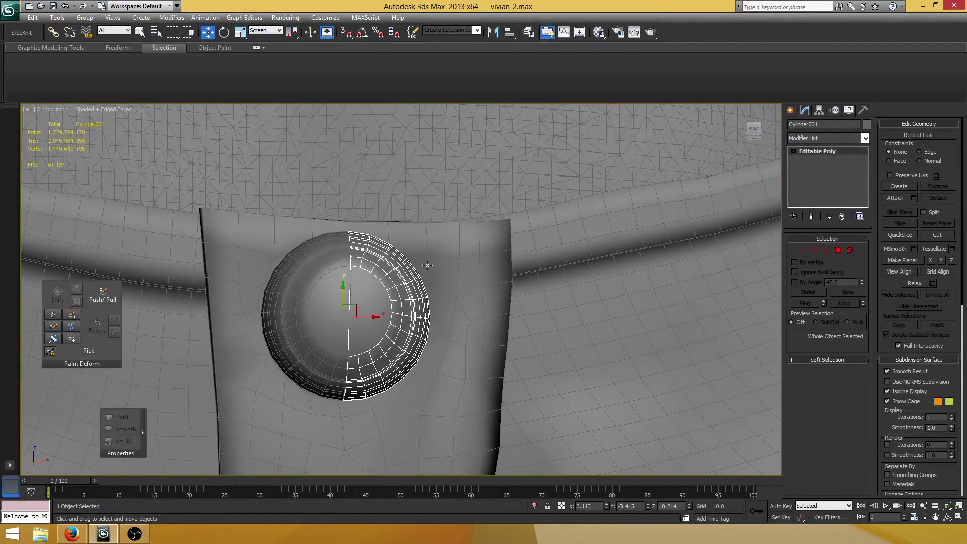
scroll(421, 268, "up", 2)
right_click(827, 150)
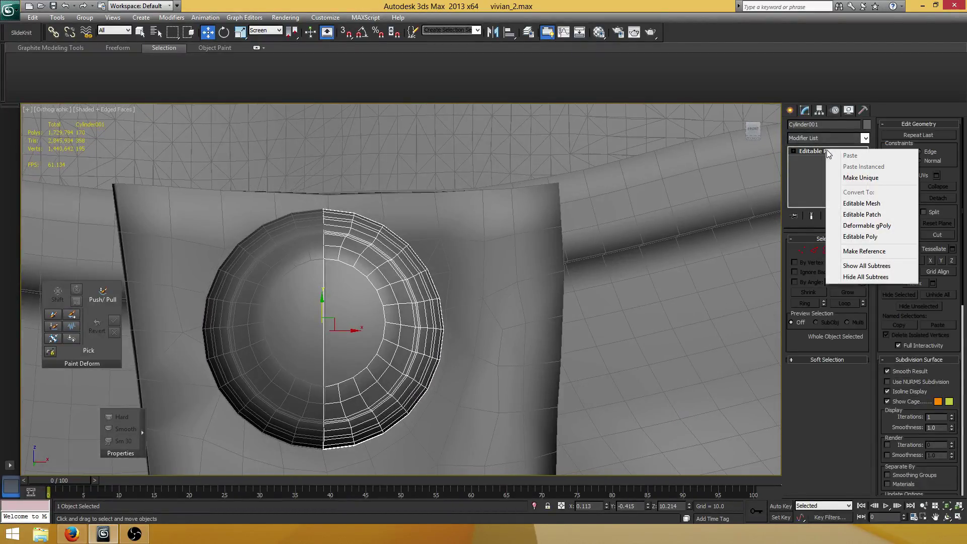
left_click(851, 236)
left_click(850, 250)
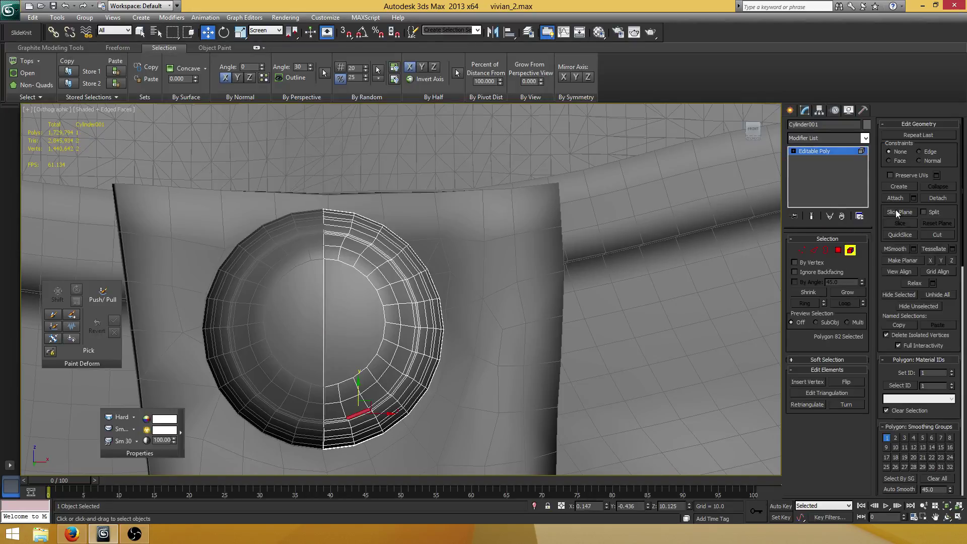
left_click(899, 198)
left_click(265, 273)
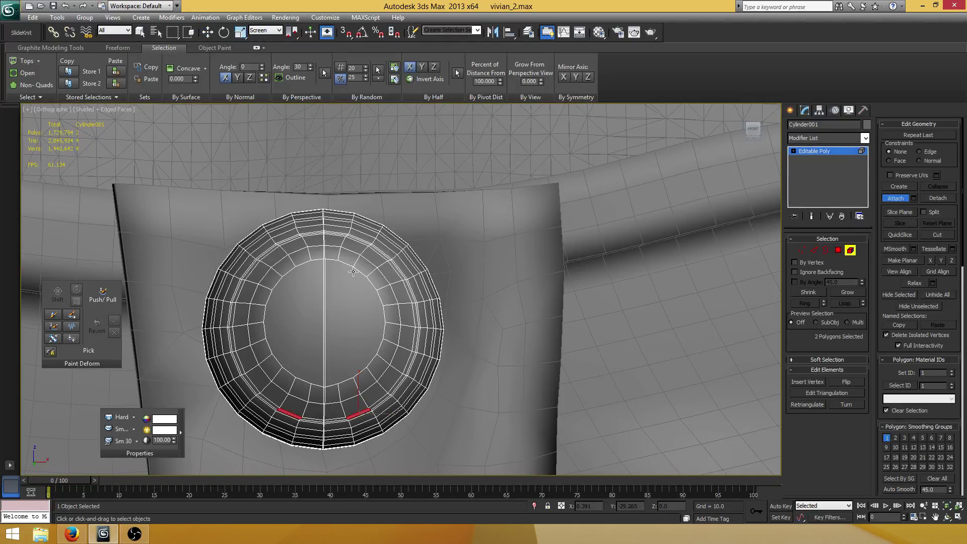
Display the model in wireframe and collapse the two seam vertices at the top of the button's inner face ring.
left_click(805, 249)
scroll(391, 287, "up", 10)
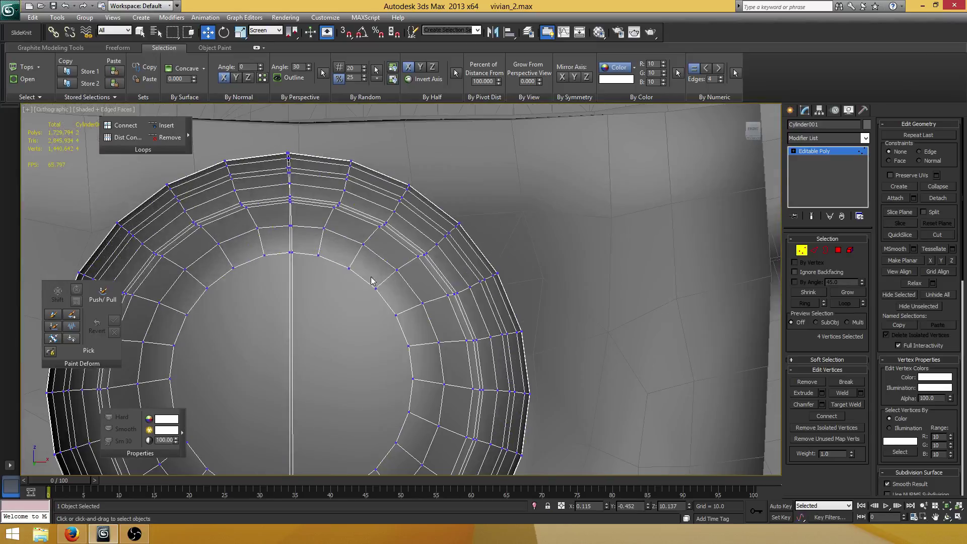
key("F3")
left_click_drag(295, 252, 336, 219)
scroll(402, 259, "down", 5)
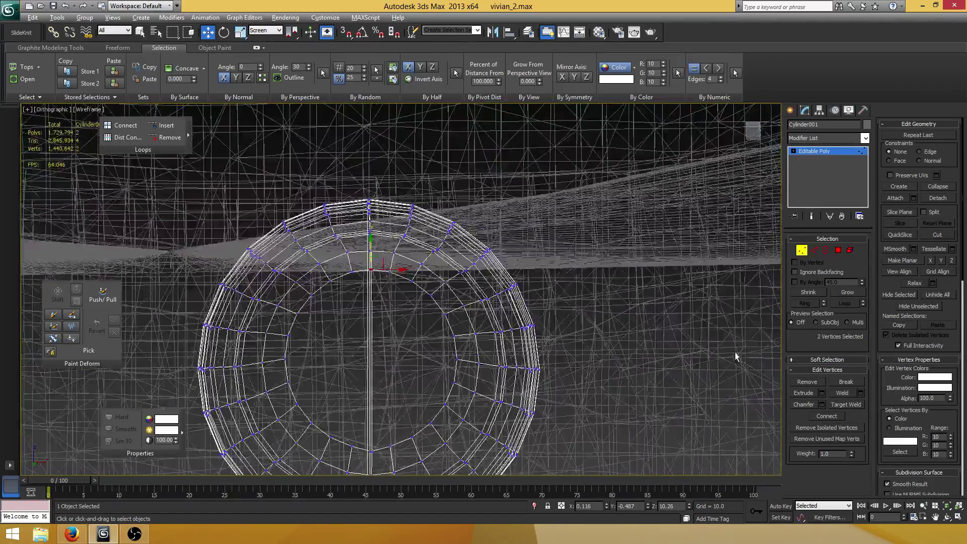
key("alt")
left_click(935, 186)
left_click(937, 186)
Collapse the paired vertices along the button's upper seam, from the inner face rings outward.
scroll(446, 282, "up", 8)
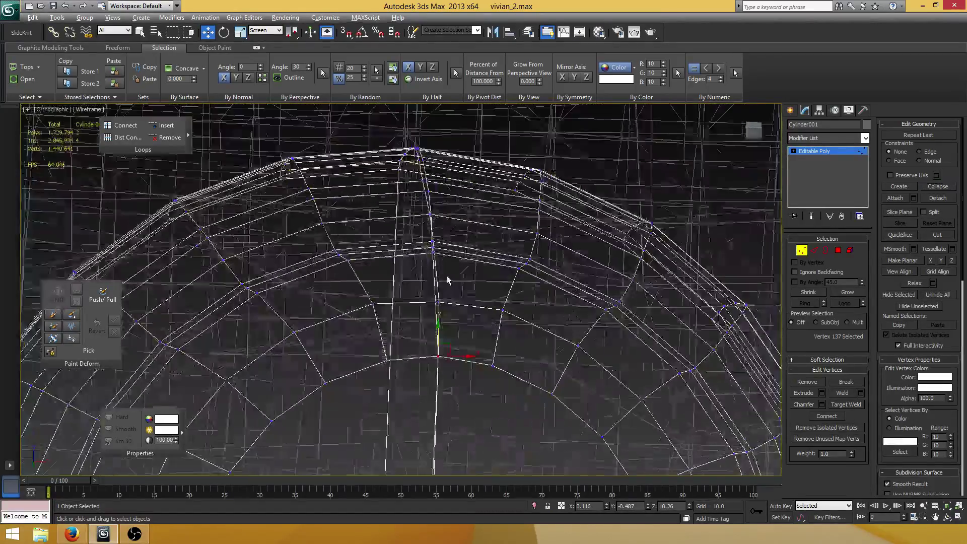
middle_click_drag(459, 290, 460, 301, "alt")
scroll(460, 301, "up", 2)
left_click_drag(464, 346, 420, 307)
scroll(429, 324, "up", 1)
key("ctrl+alt+c")
left_click(449, 318, "ctrl")
key("ctrl+alt+c")
left_click_drag(457, 219, 419, 240)
key("ctrl+alt+c")
middle_click_drag(441, 193, 437, 281)
left_click_drag(439, 279, 408, 256)
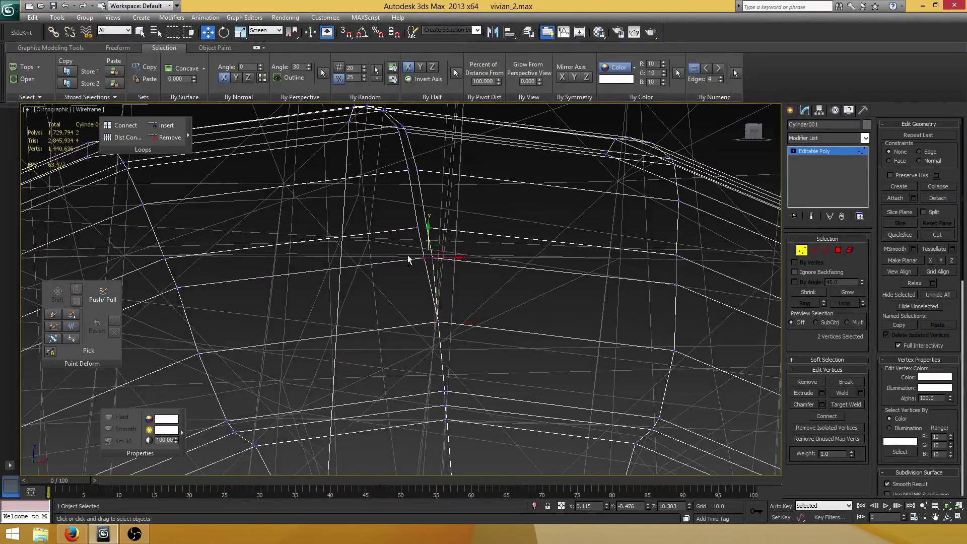
key("ctrl+alt+c")
left_click_drag(443, 210, 385, 240)
key("ctrl+alt+c")
Collapse the remaining vertex pairs of the upper seam, continuing over the outer rim to the button's back edge.
middle_click_drag(407, 236, 388, 346)
left_click_drag(383, 291, 407, 267)
key("ctrl+alt+c")
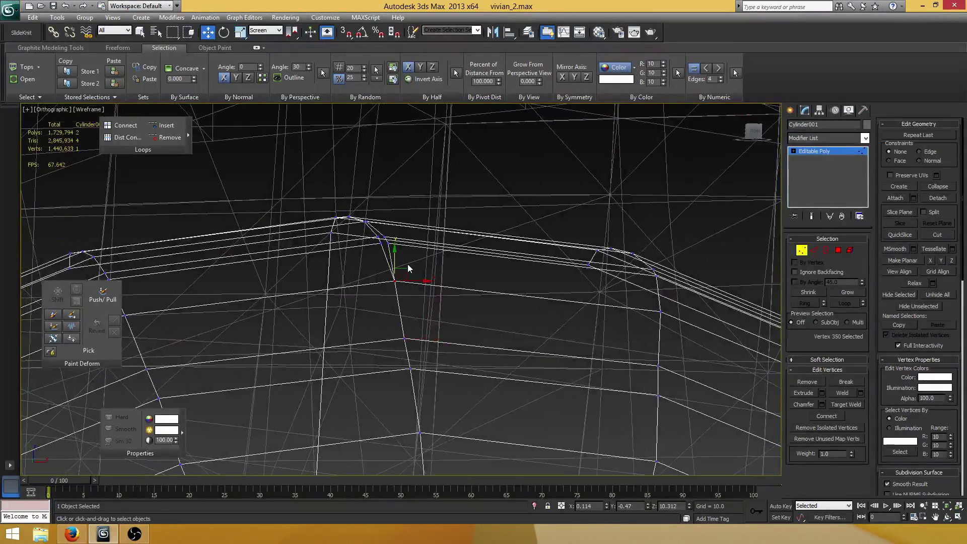
scroll(394, 226, "up", 2)
middle_click_drag(394, 226, 421, 337)
left_click_drag(422, 330, 348, 335)
key("ctrl+alt+c")
left_click(409, 333)
key("ctrl+alt+c")
middle_click_drag(348, 335, 367, 285)
scroll(360, 333, "up", 3)
left_click_drag(368, 285, 276, 335)
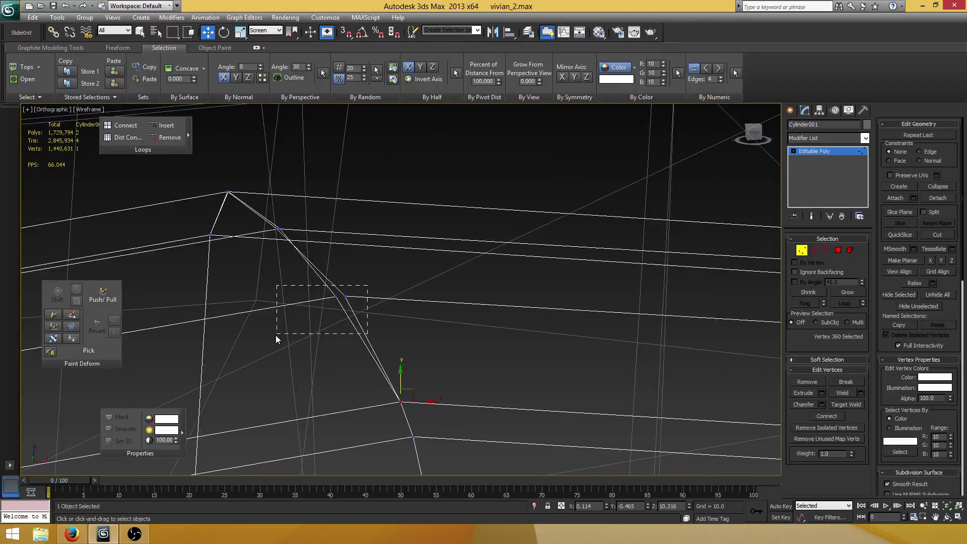
key("ctrl+alt+c")
middle_click_drag(305, 300, 424, 394)
left_click_drag(390, 309, 404, 331)
key("ctrl+alt+c")
key("ctrl+alt+c")
left_click_drag(369, 267, 310, 340)
key("ctrl+alt+c")
scroll(353, 369, "down", 4)
middle_click_drag(352, 369, 337, 345, "alt")
scroll(373, 356, "down", 2)
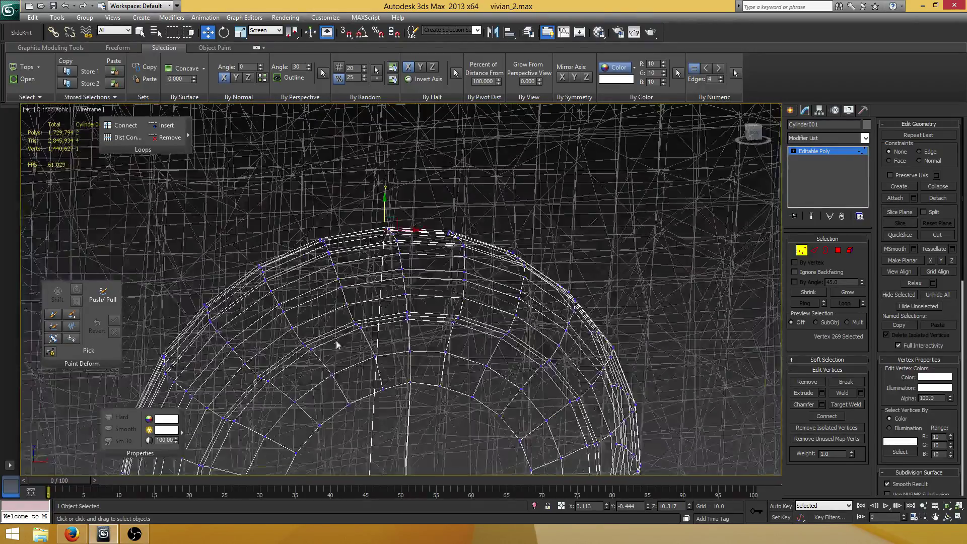
Collapse the paired seam vertices on the innermost rings at the bottom of the button's face.
middle_click_drag(409, 437, 395, 293)
scroll(396, 293, "down", 2)
middle_click_drag(392, 453, 375, 309)
scroll(367, 274, "up", 2)
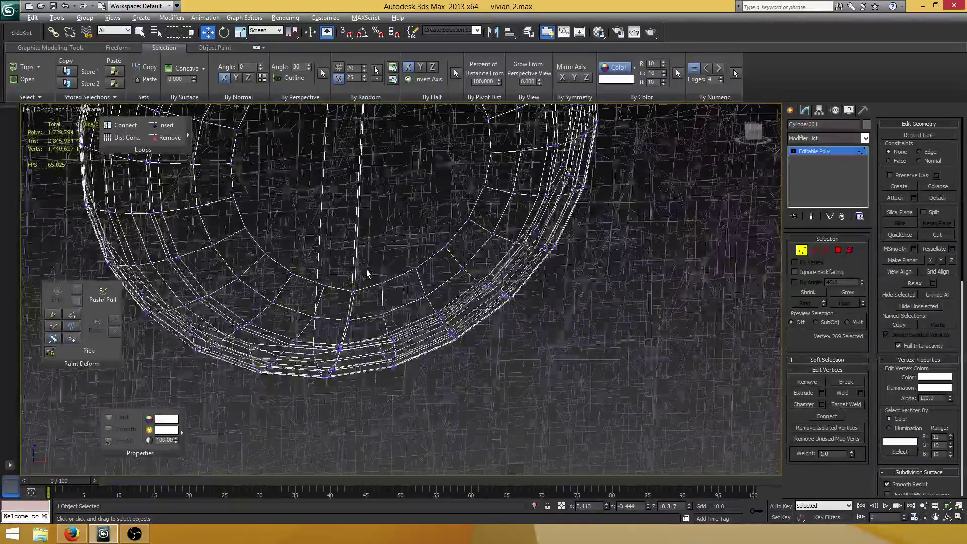
middle_click_drag(367, 274, 365, 289)
left_click(352, 292)
scroll(360, 274, "up", 4)
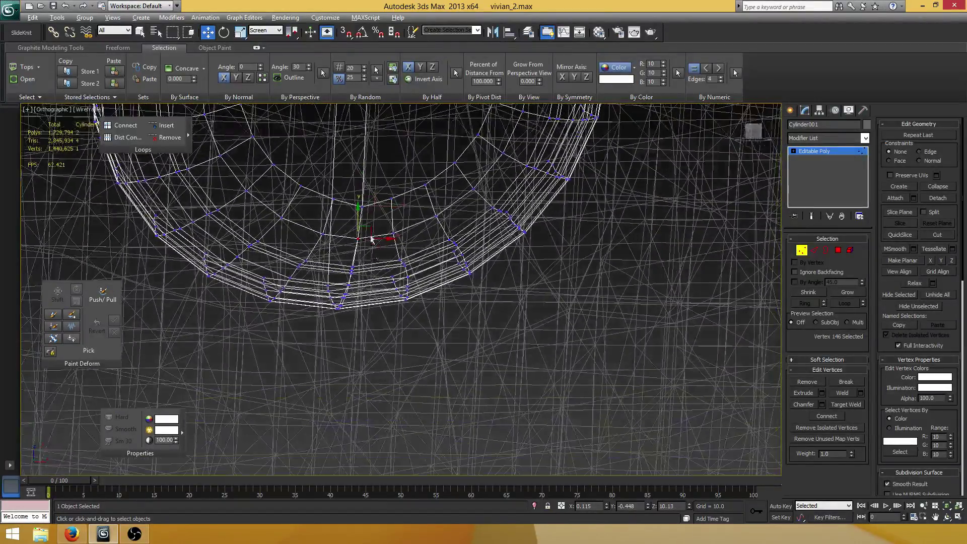
scroll(361, 272, "up", 4)
middle_click_drag(363, 267, 434, 282)
left_click_drag(363, 248, 320, 298)
key("ctrl+alt+c")
key("ctrl+alt+c")
key("ctrl+alt+c")
Collapse the vertex pairs along the middle rings of the button's lower seam.
middle_click_drag(343, 322, 360, 250)
left_click_drag(362, 262, 337, 302)
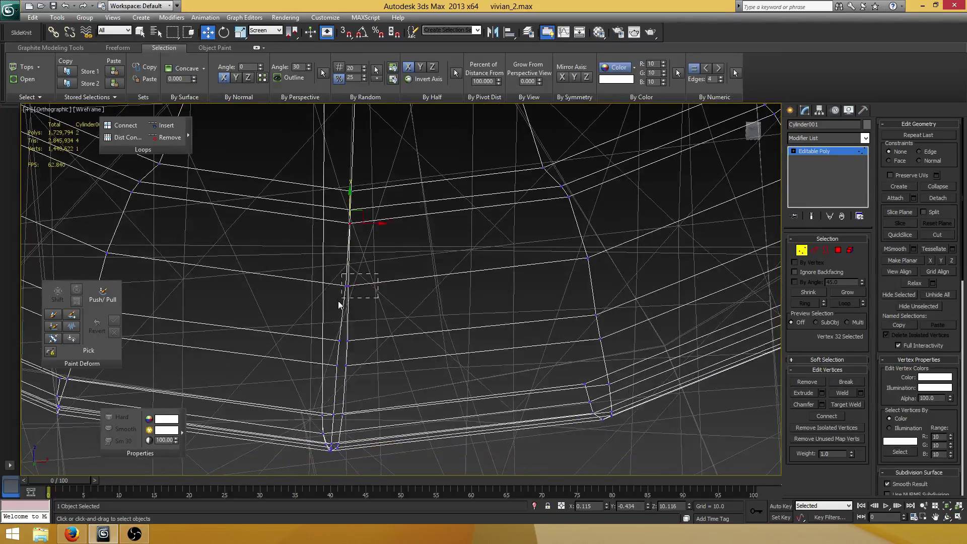
key("ctrl+alt+c")
middle_click_drag(389, 312, 380, 289)
key("ctrl+alt+c")
left_click_drag(375, 289, 332, 345)
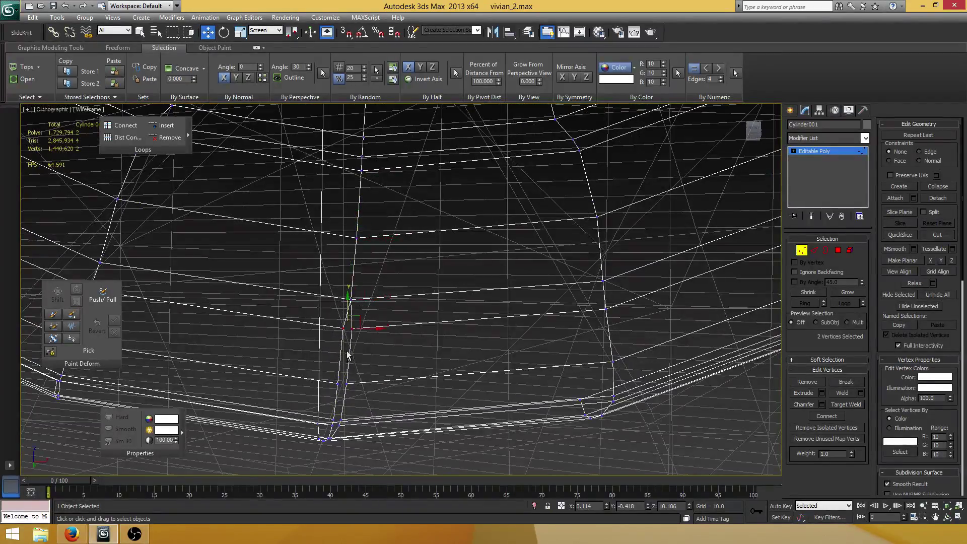
key("ctrl+alt+c")
middle_click_drag(360, 388, 385, 279)
left_click_drag(383, 266, 343, 287)
key("ctrl+alt+c")
Collapse the last vertex pairs of the lower seam around the button's outer rim and back edge.
middle_click_drag(386, 307, 402, 247)
scroll(401, 248, "up", 3)
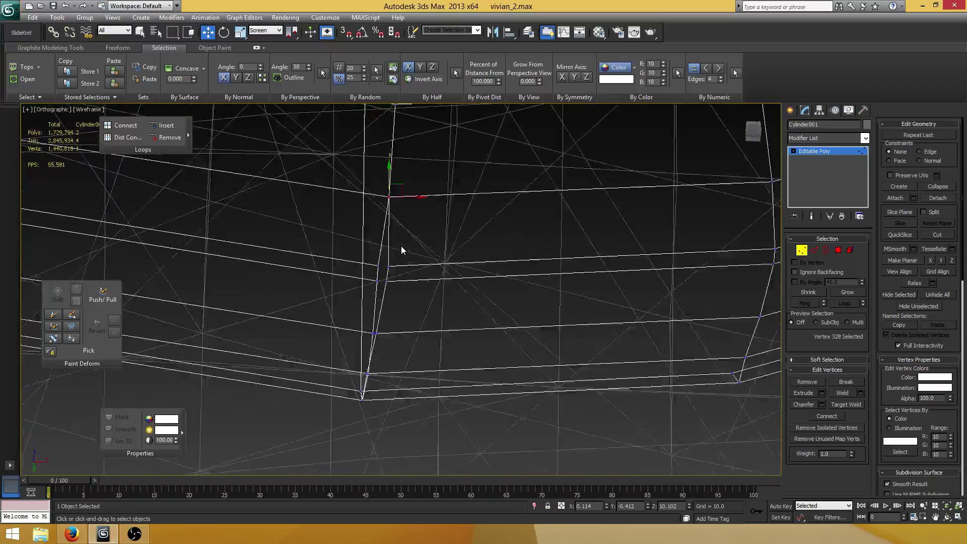
left_click_drag(402, 238, 347, 262)
left_click_drag(395, 334, 340, 366)
middle_click_drag(392, 351, 405, 304)
left_click_drag(400, 313, 351, 341)
key("ctrl+alt+c")
middle_click_drag(398, 350, 478, 294)
middle_click_drag(478, 295, 391, 301, "alt")
left_click_drag(390, 300, 331, 303)
key("ctrl+alt+c")
key("shift+z")
scroll(403, 287, "down", 8)
middle_click_drag(485, 270, 376, 337, "alt")
scroll(376, 336, "down", 5)
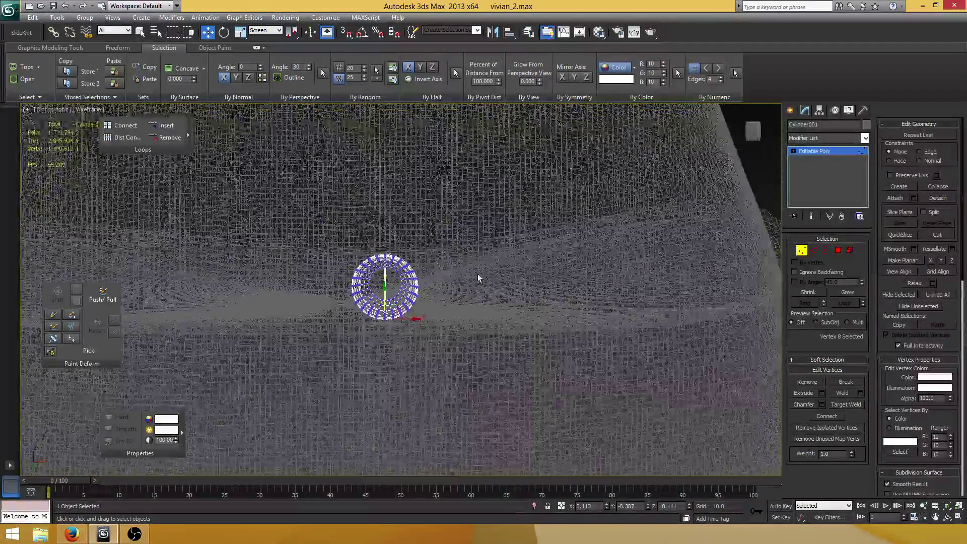
Check the joined button for open borders in shaded view, leave border editing and deselect the button.
left_click(827, 249)
key("F3")
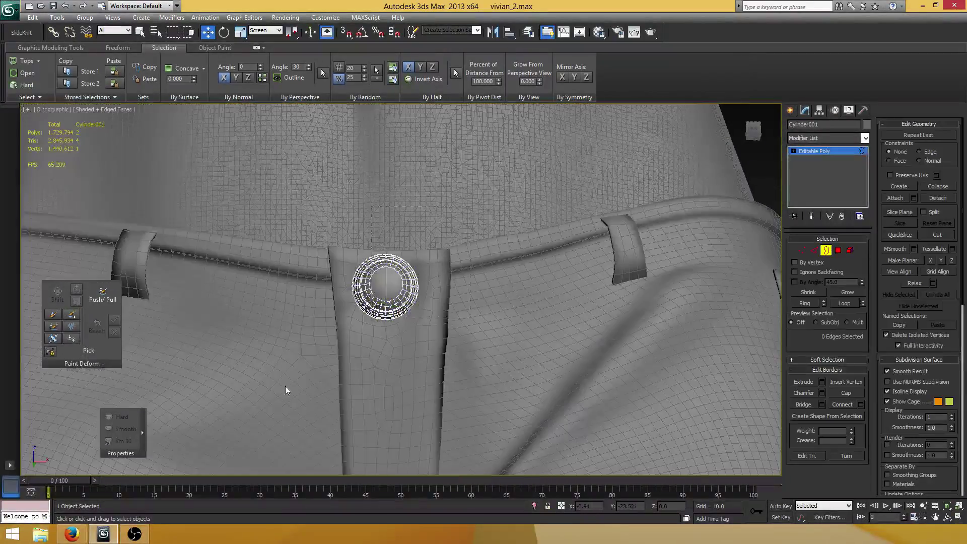
scroll(397, 328, "down", 2)
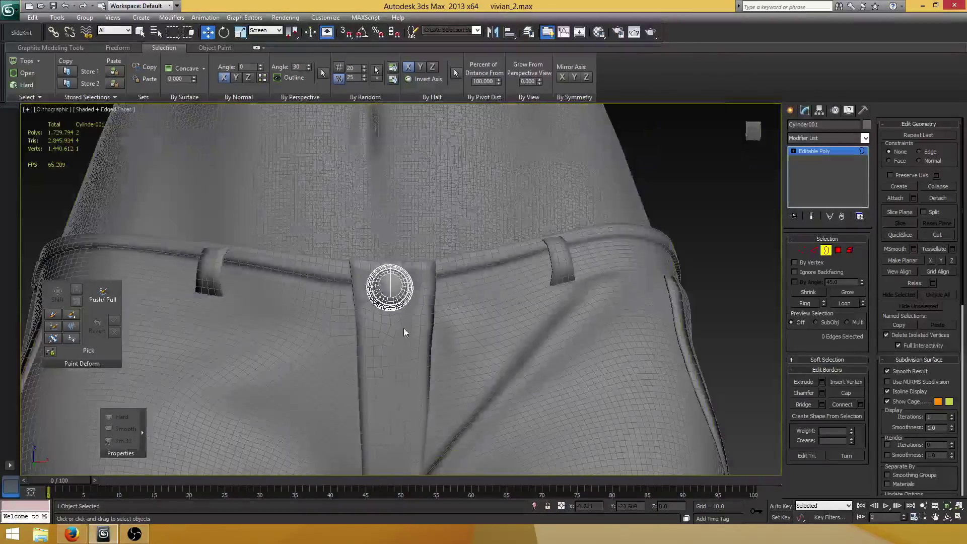
left_click(828, 251)
mouse_move(541, 237)
middle_mouse_down()
mouse_move(550, 232)
mouse_move(552, 244)
middle_mouse_up()
left_click(697, 206)
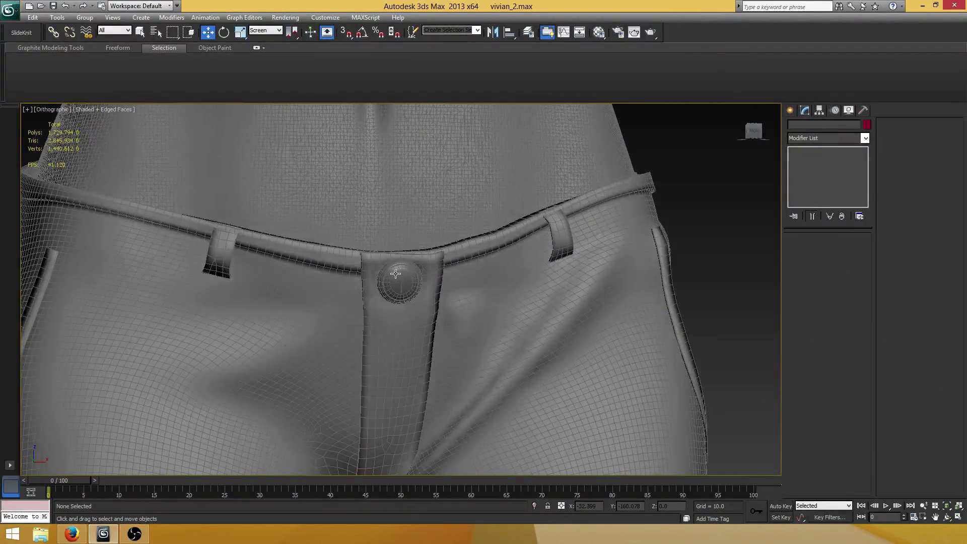
Apply Reset XForm to the button and collapse its whole modifier stack back to an editable poly.
left_click(399, 282)
left_click(241, 32)
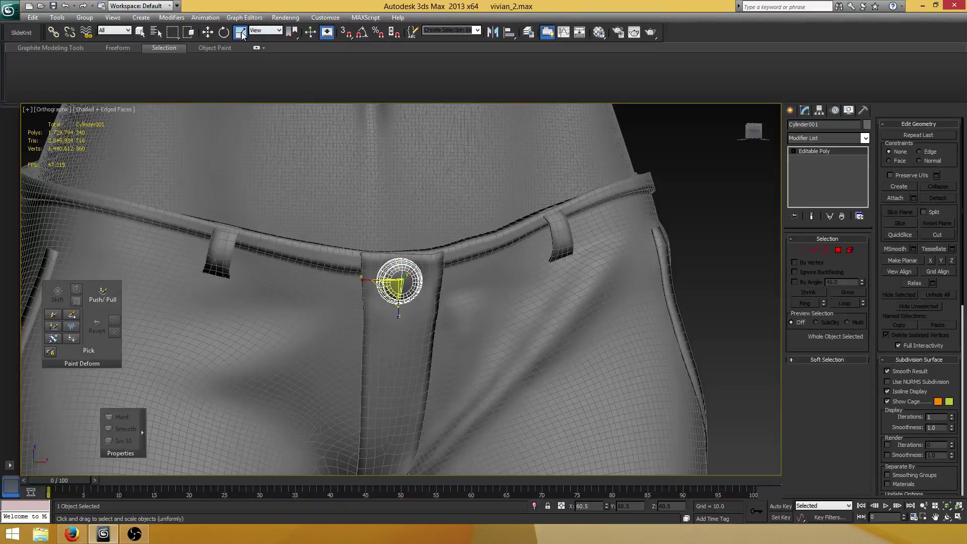
left_click(865, 112)
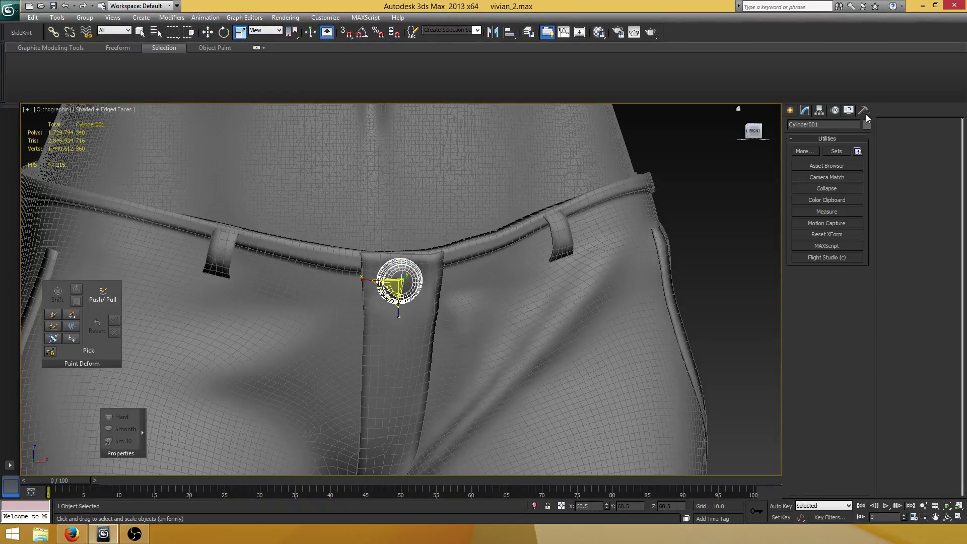
left_click(830, 233)
left_click(826, 291)
left_click(831, 235)
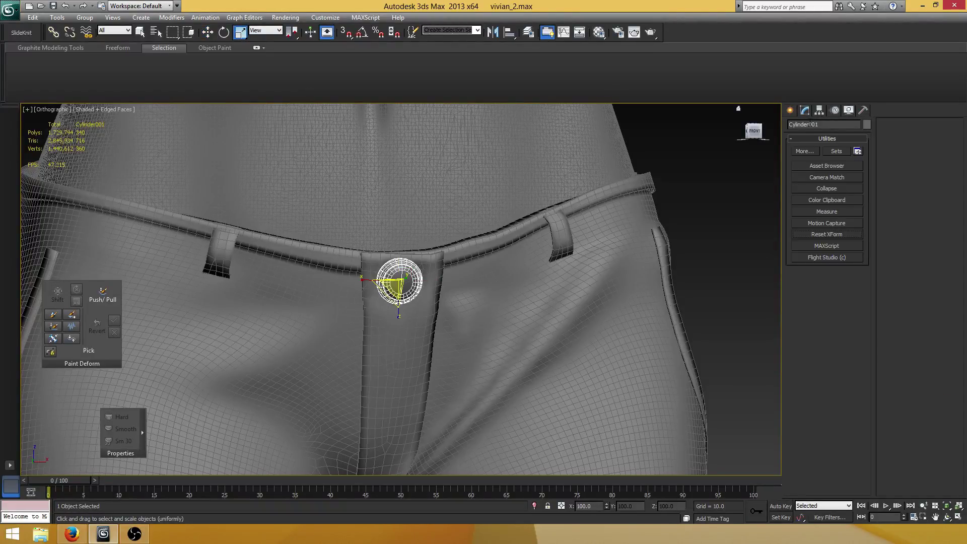
left_click(804, 110)
right_click(818, 159)
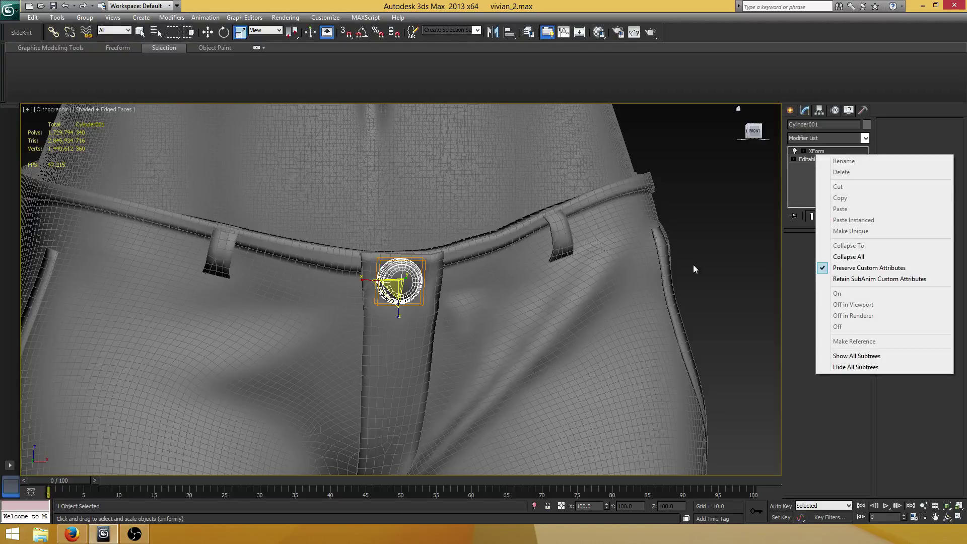
left_click(848, 256)
Examine the button on the waistband, the side pocket trims, and the back pockets and belt loops.
middle_click_drag(565, 241, 506, 242, "alt")
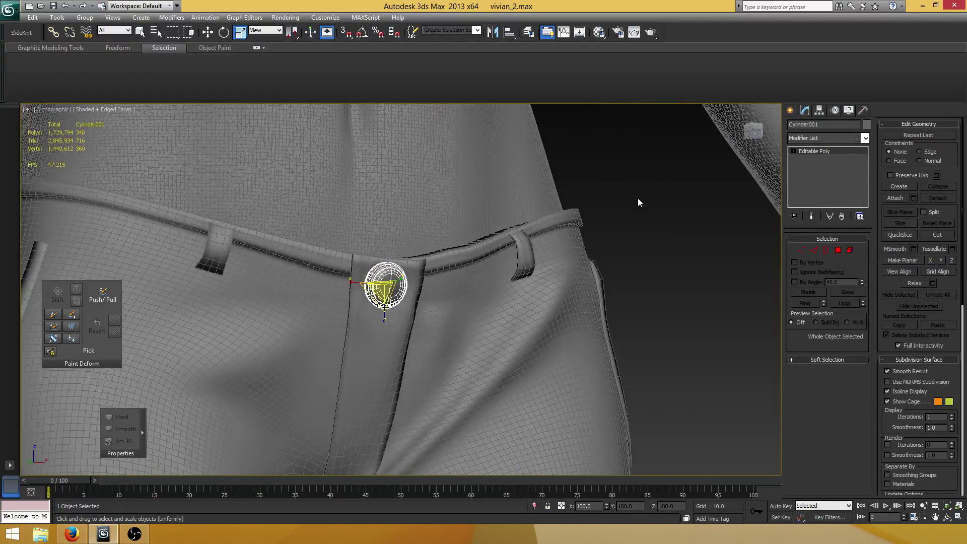
left_click(638, 198)
left_click(395, 285)
scroll(463, 272, "down", 10)
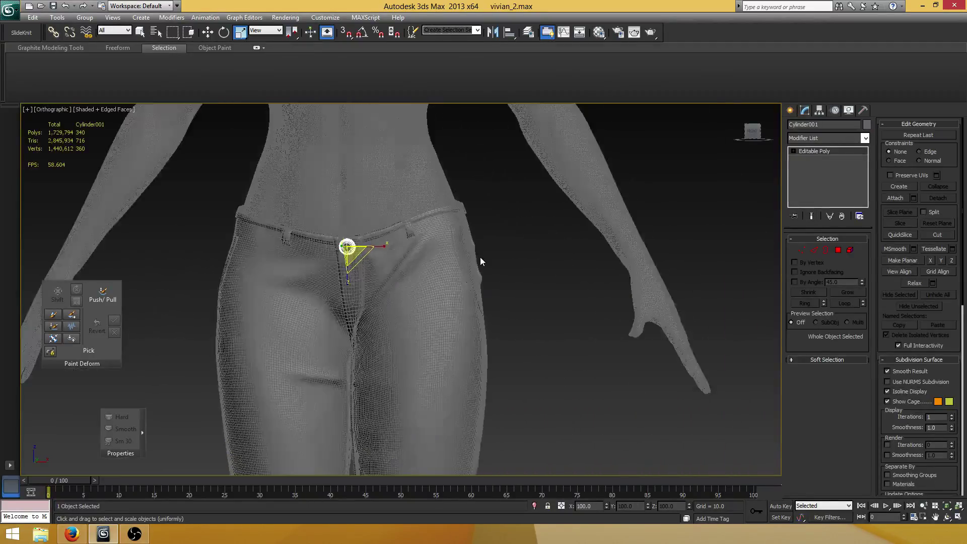
scroll(481, 261, "up", 5)
middle_click_drag(558, 242, 504, 249, "alt")
scroll(410, 258, "up", 2)
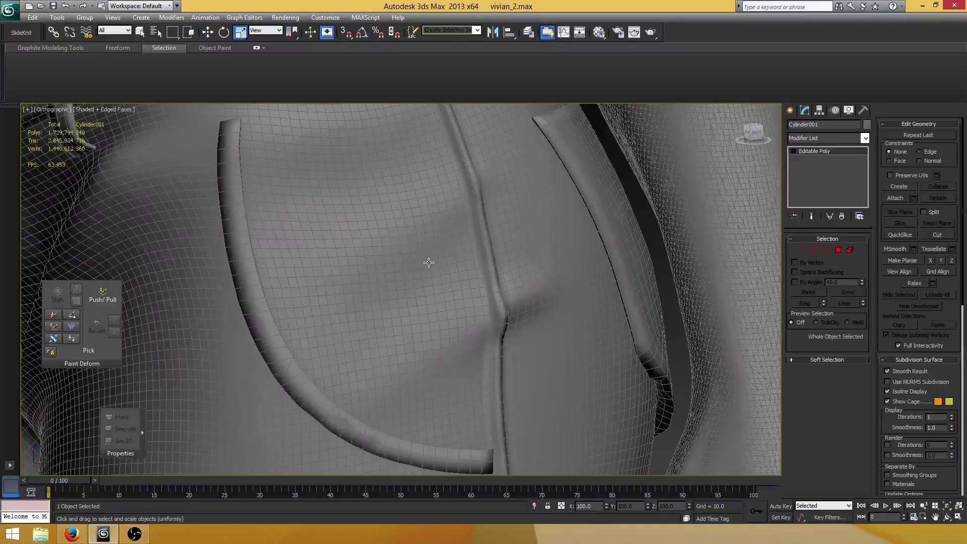
scroll(428, 261, "down", 5)
scroll(371, 267, "up", 7)
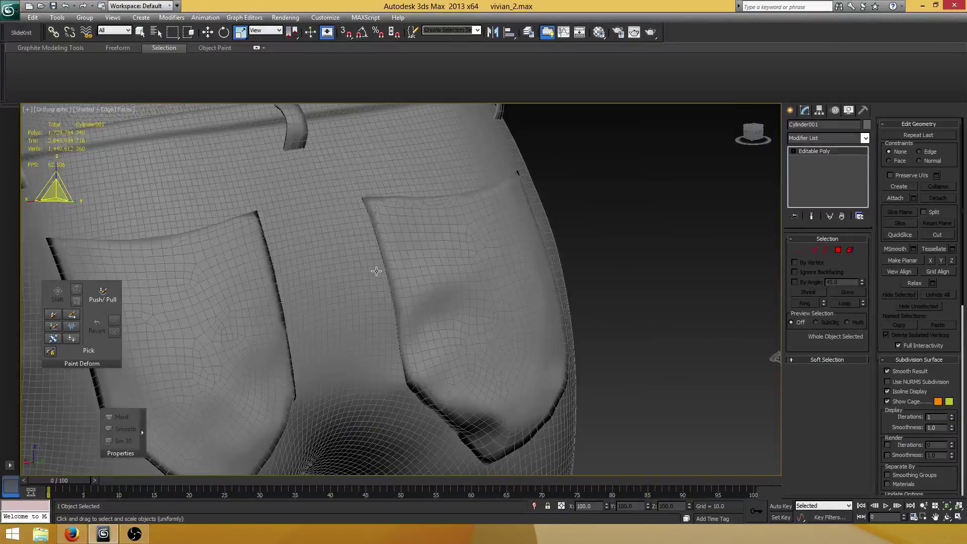
scroll(376, 271, "down", 5)
scroll(361, 231, "up", 7)
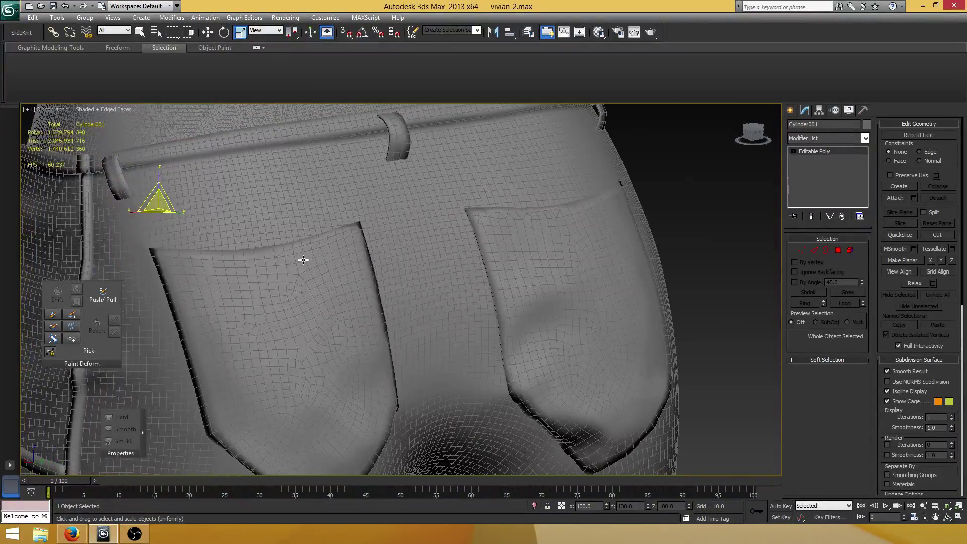
left_click(303, 260)
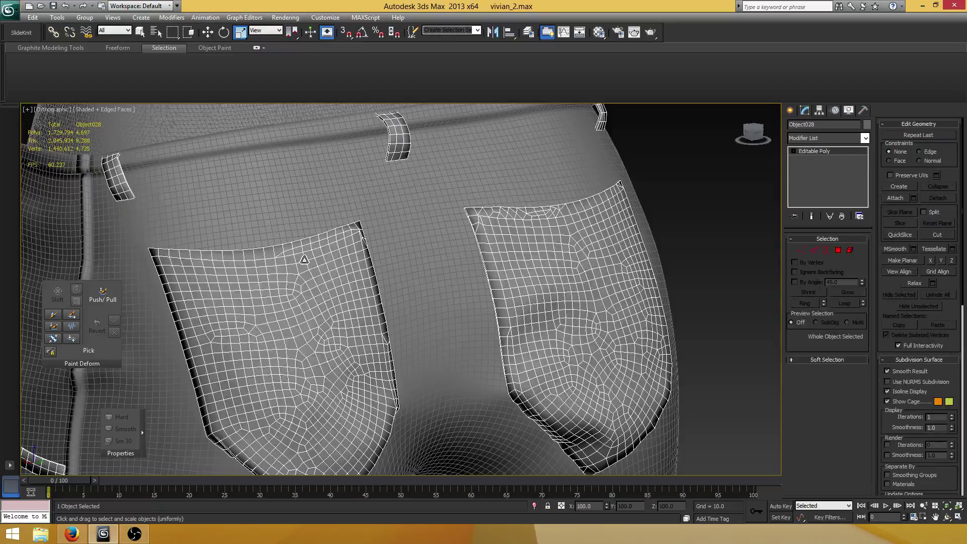
scroll(304, 259, "down", 5)
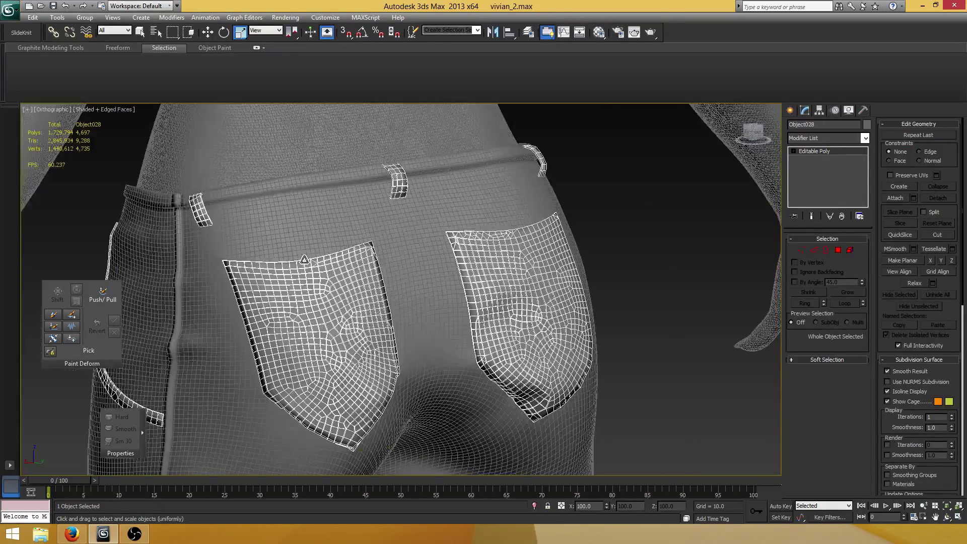
middle_click_drag(304, 259, 446, 249, "alt")
scroll(447, 249, "up", 6)
scroll(450, 238, "down", 6)
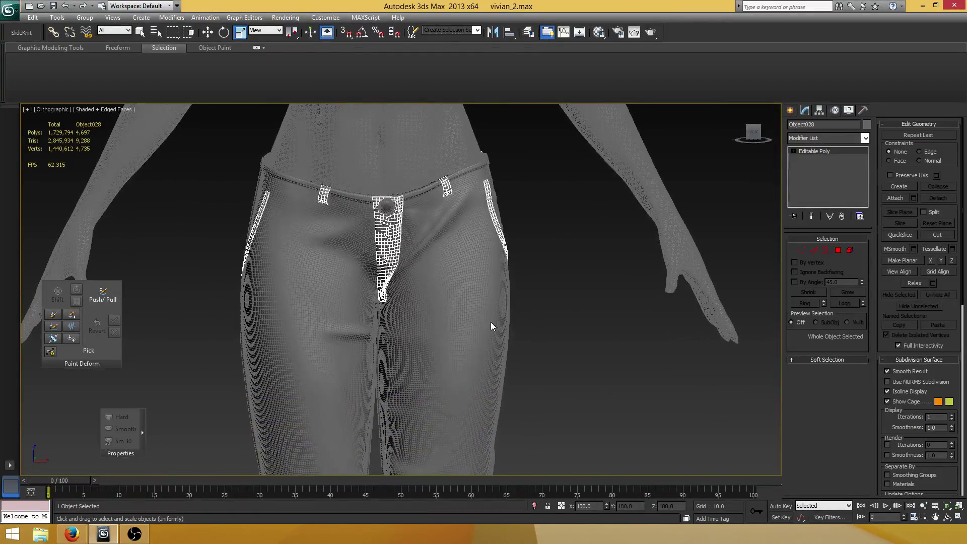
Examine the lower trouser legs and the cuffs where they fold over the laced boots.
left_click(523, 328)
middle_click_drag(499, 355, 499, 257)
scroll(491, 264, "down", 2)
middle_click_drag(477, 443, 440, 265)
middle_click_drag(420, 322, 429, 247)
scroll(429, 246, "up", 4)
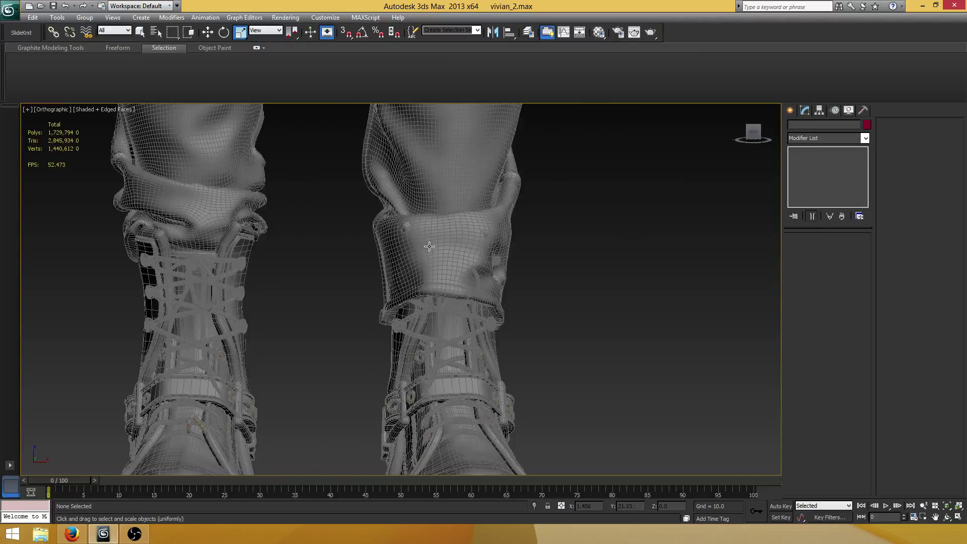
scroll(429, 246, "up", 6)
left_click(529, 275)
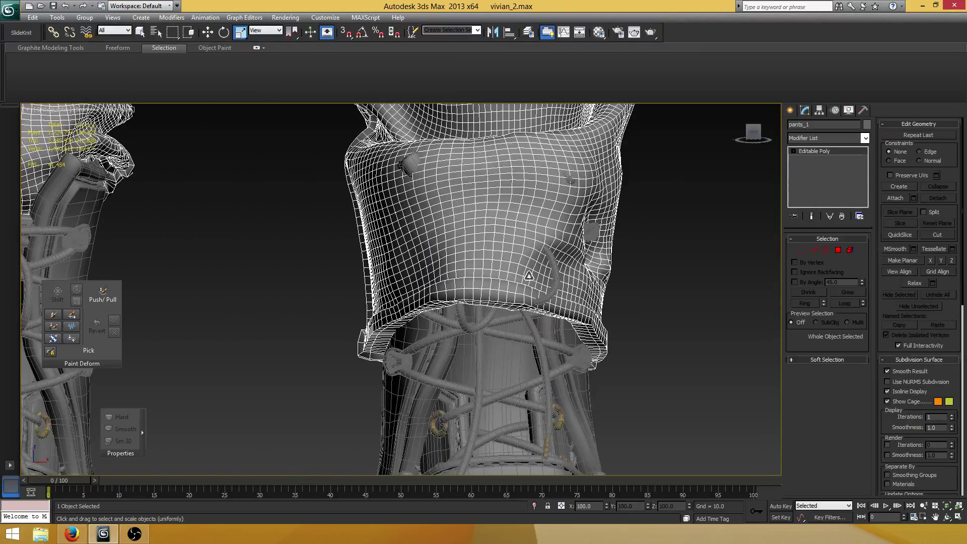
middle_click_drag(529, 276, 548, 286, "alt")
scroll(496, 263, "down", 5)
scroll(518, 272, "up", 2)
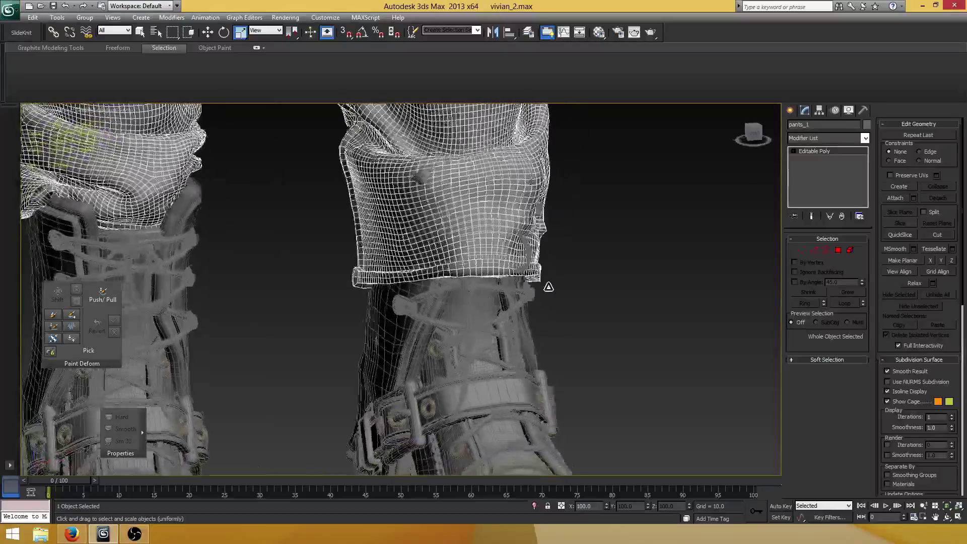
scroll(549, 285, "down", 8)
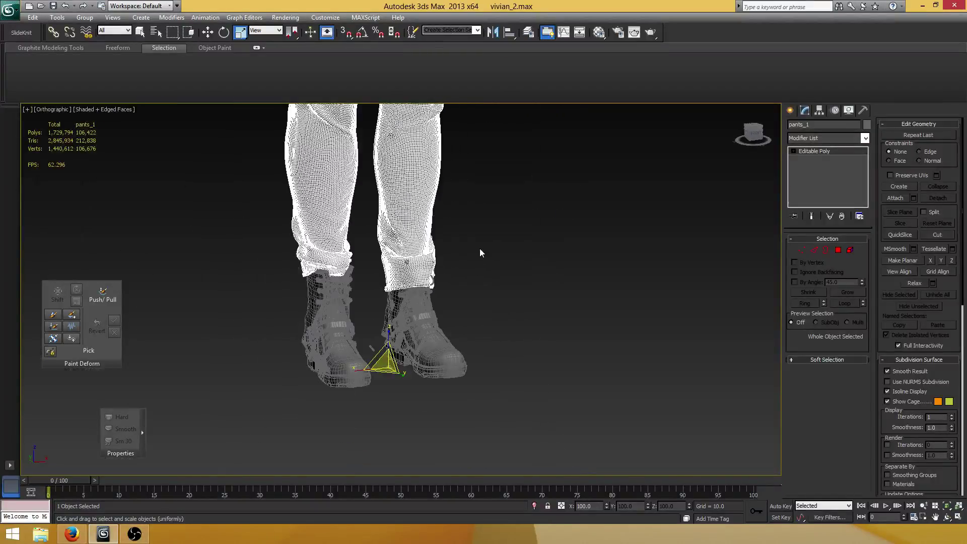
Examine the front of the waistband, the fly strip and the button against the whole pants mesh.
middle_click_drag(510, 126, 484, 291)
scroll(477, 244, "up", 6)
middle_click_drag(458, 116, 420, 295)
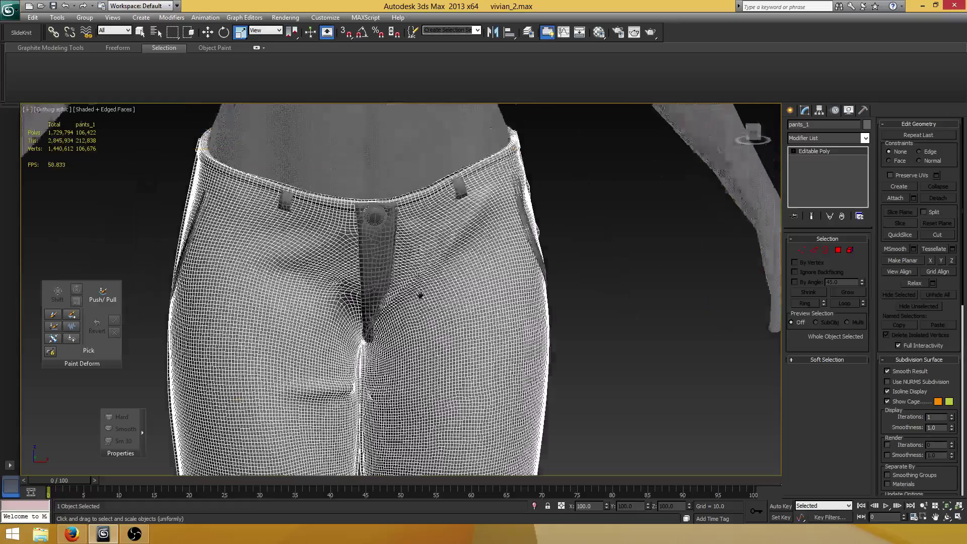
scroll(637, 261, "down", 3)
left_click(637, 261)
scroll(385, 289, "up", 5)
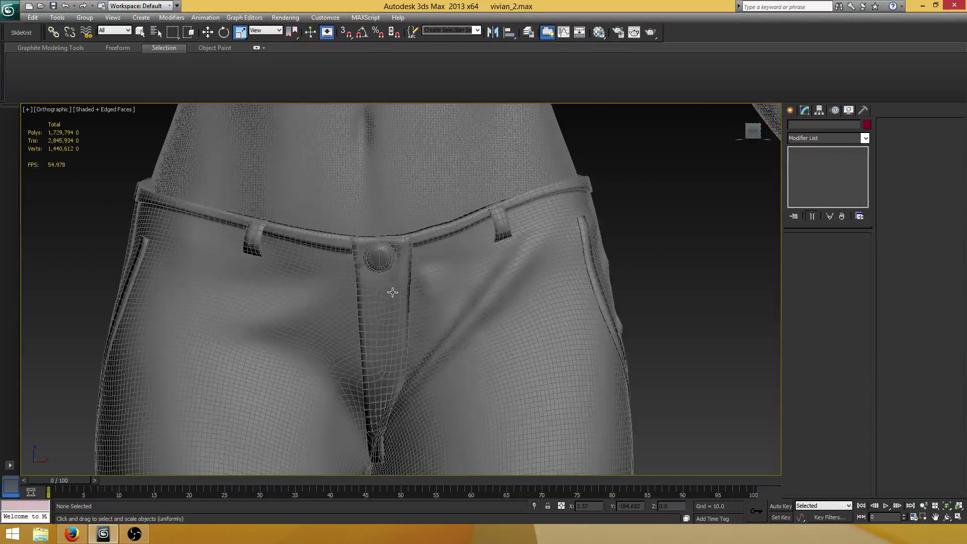
left_click(392, 292)
scroll(406, 338, "up", 6)
scroll(416, 341, "down", 4)
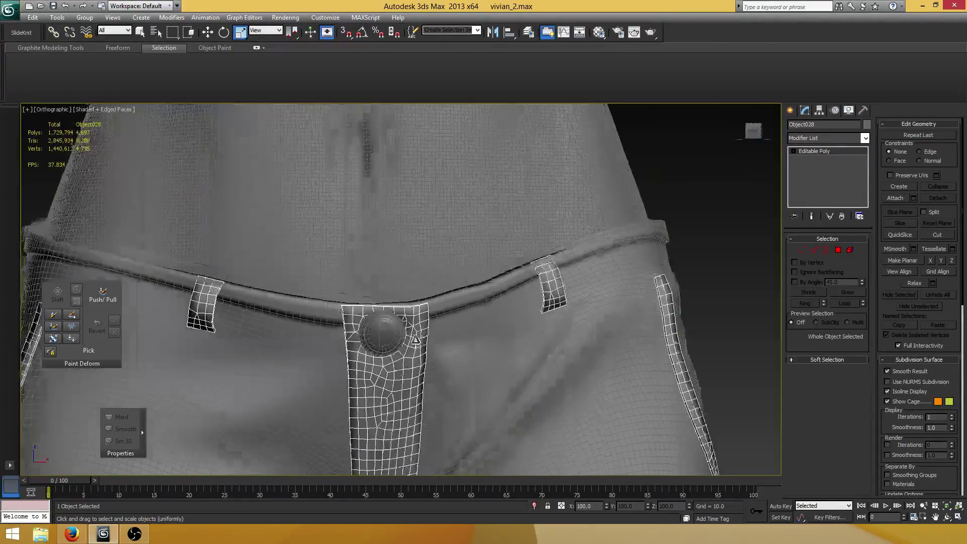
scroll(416, 340, "down", 8)
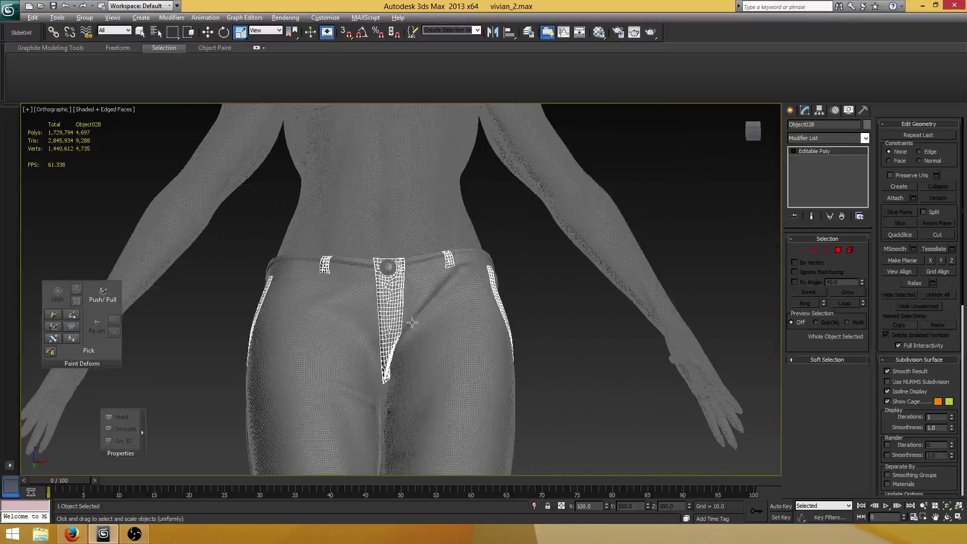
scroll(412, 322, "down", 5)
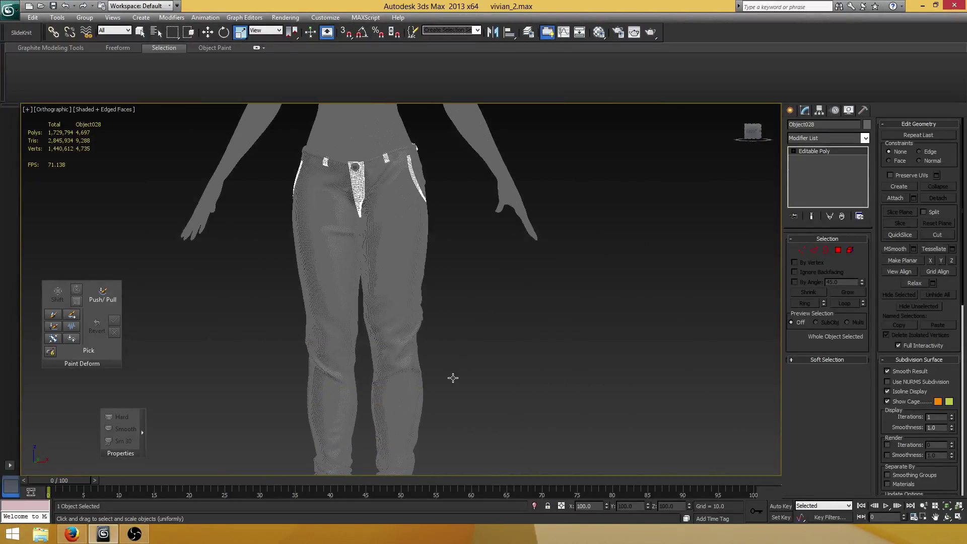
Isolate the pants_1 mesh so the body, boots and attached details are hidden.
left_click(413, 368)
middle_click_drag(451, 352, 452, 188)
left_click(534, 506)
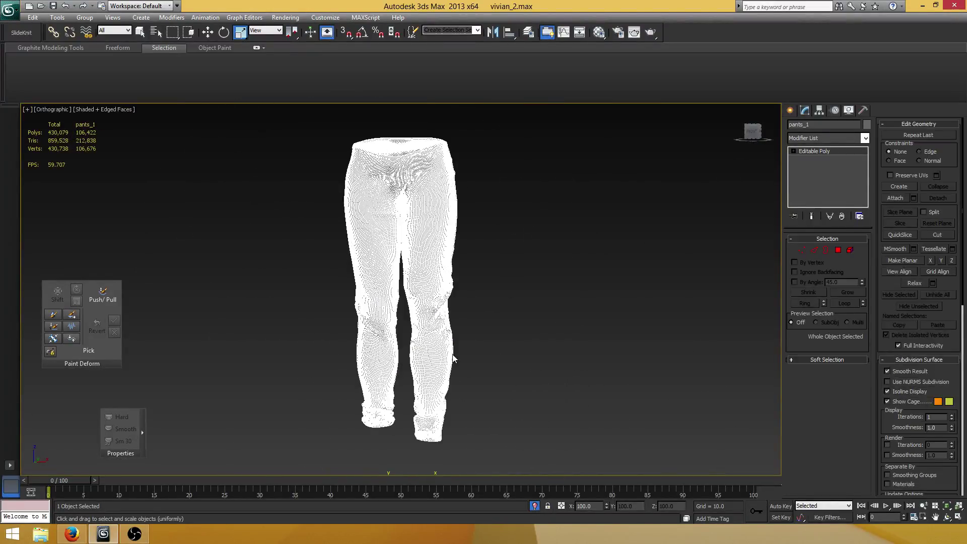
Switch the pants to polygon editing and replace the full polygon selection with a single polygon on the cuff.
scroll(421, 276, "up", 8)
middle_click_drag(421, 278, 405, 315, "alt")
scroll(442, 283, "up", 3)
middle_click_drag(405, 314, 387, 296)
scroll(380, 283, "up", 2)
scroll(393, 285, "down", 5)
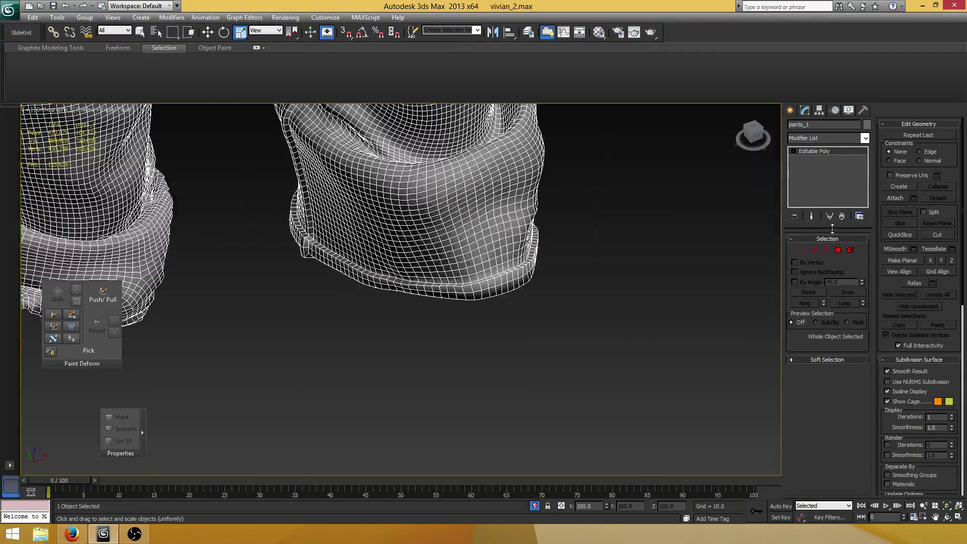
left_click(838, 250)
middle_click_drag(370, 272, 413, 294)
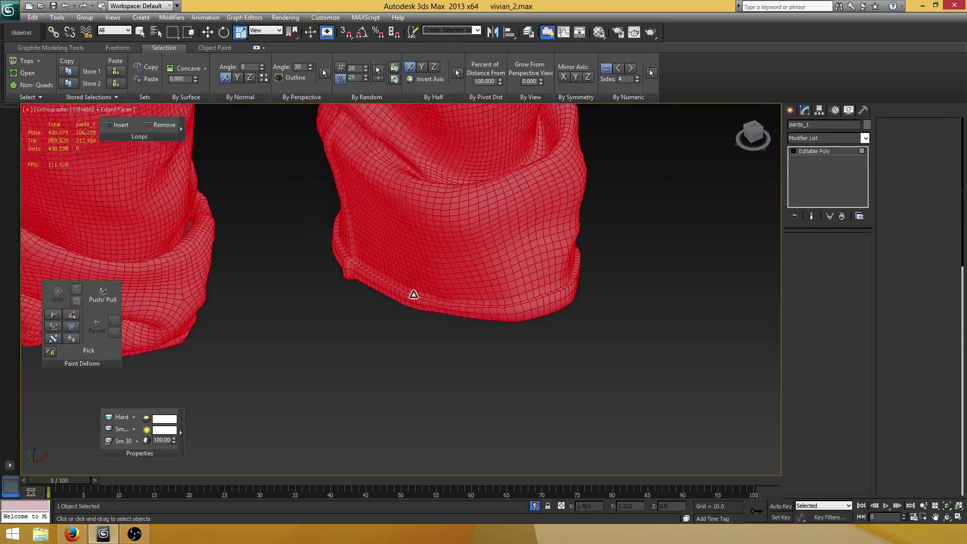
scroll(409, 295, "up", 5)
middle_click_drag(304, 240, 343, 251, "alt")
left_click(319, 250)
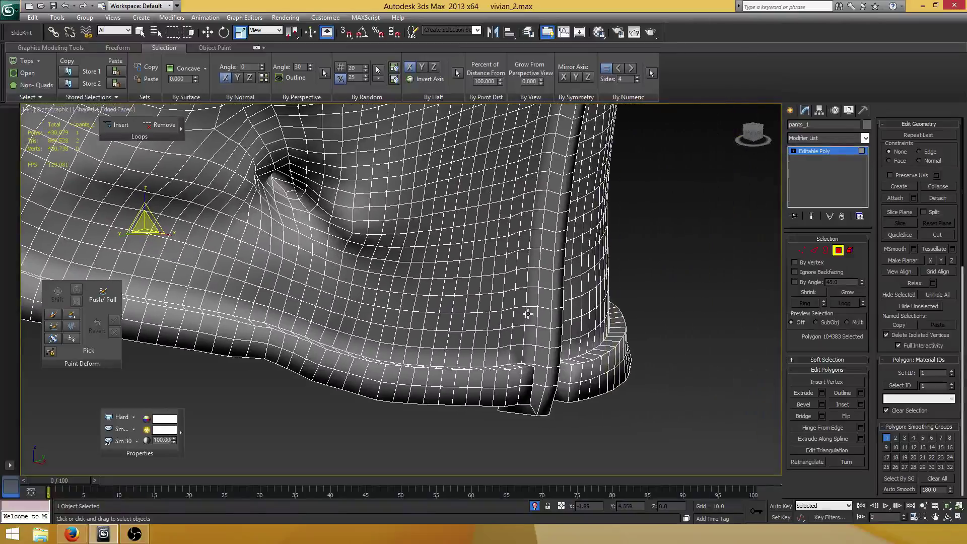
Examine how the raised side seam strip meets the folded hem at the bottom of the cuff.
middle_click_drag(522, 304, 482, 295, "alt")
middle_click_drag(374, 312, 484, 320)
scroll(388, 332, "down", 7)
middle_click_drag(388, 332, 571, 339, "alt")
scroll(406, 296, "up", 6)
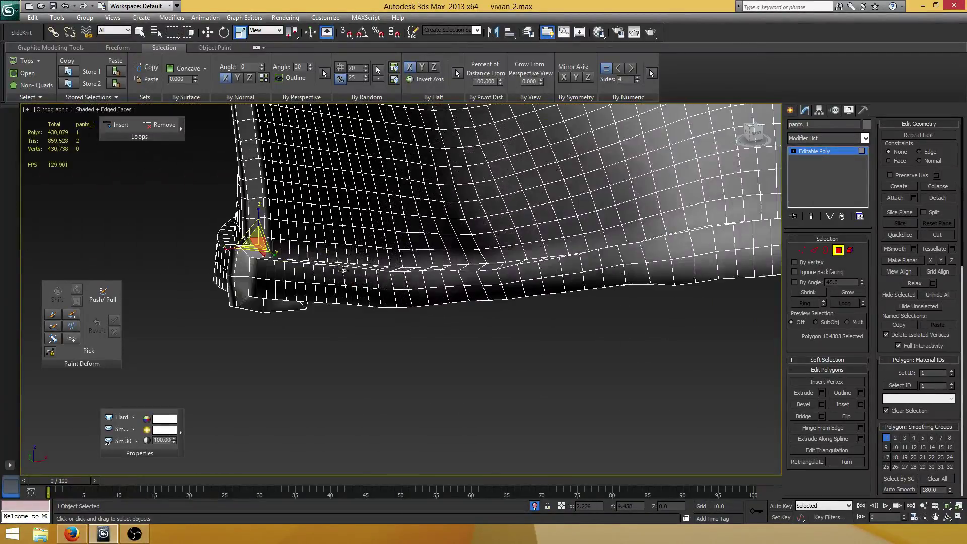
middle_click_drag(343, 271, 481, 314)
scroll(381, 279, "up", 8)
Switch to vertex editing with the Move tool and select the two vertices where the seam strip meets the hem.
key("1")
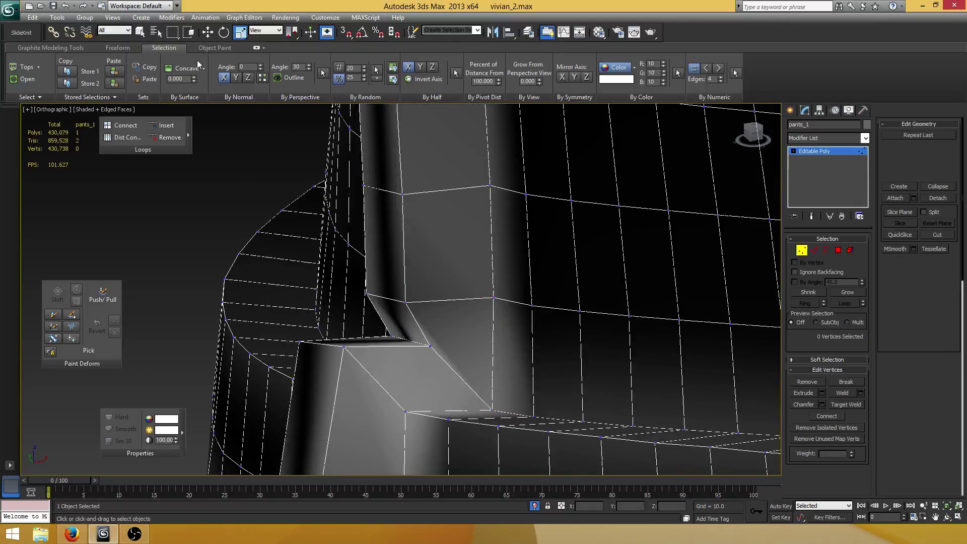
left_click(207, 32)
middle_click_drag(409, 241, 468, 331, "alt")
scroll(468, 331, "down", 6)
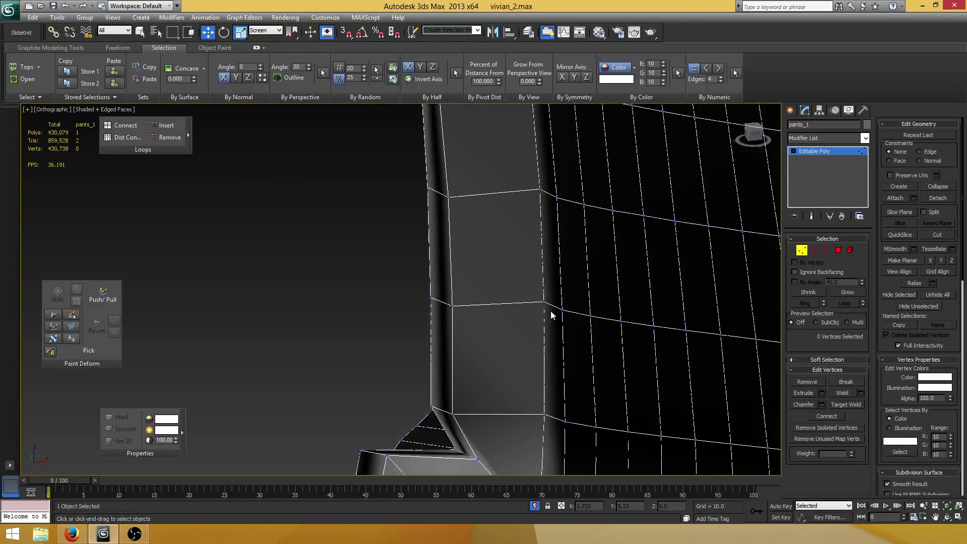
key("F3")
left_click(338, 330)
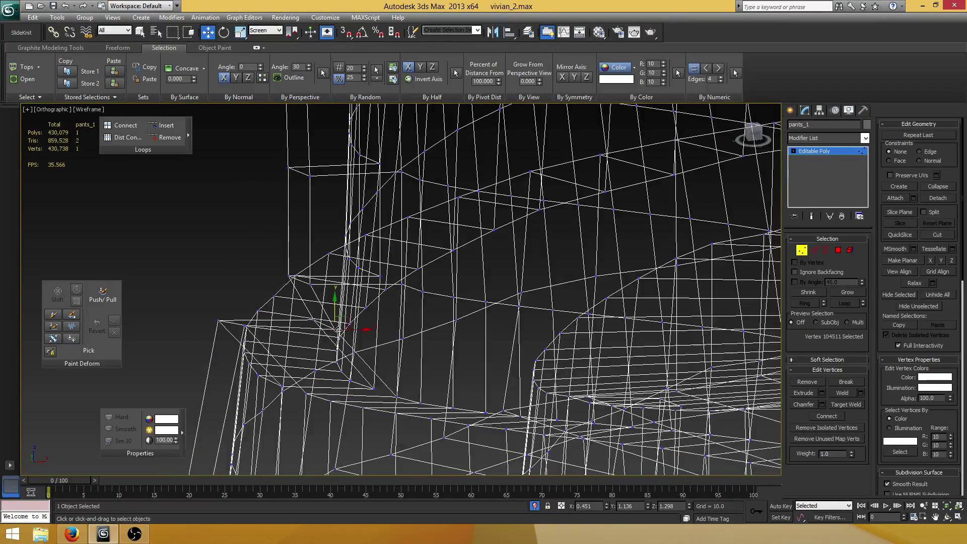
scroll(345, 327, "up", 3)
left_click_drag(356, 329, 309, 263)
left_click(310, 282)
scroll(375, 283, "down", 9)
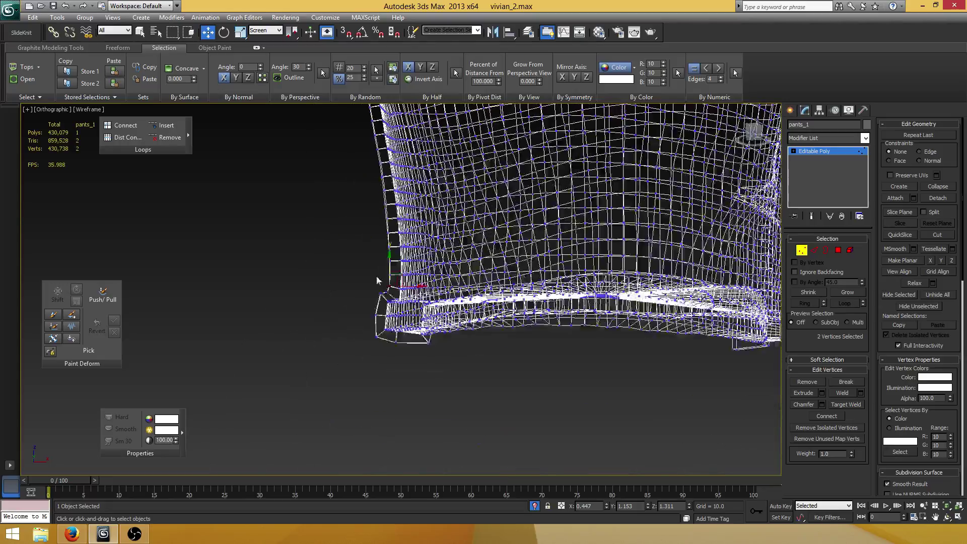
Switch the viewport from wireframe to shaded display with edges and select a single vertex on the cuff's seam strip.
middle_click_drag(378, 285, 421, 302, "alt")
scroll(423, 303, "up", 5)
key("F3")
scroll(443, 317, "up", 4)
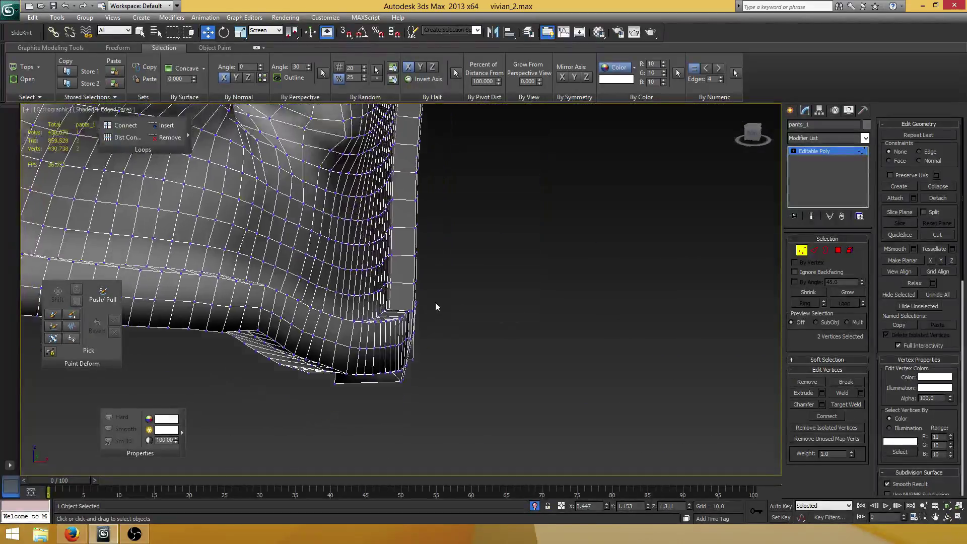
left_click(424, 333)
scroll(443, 325, "up", 5)
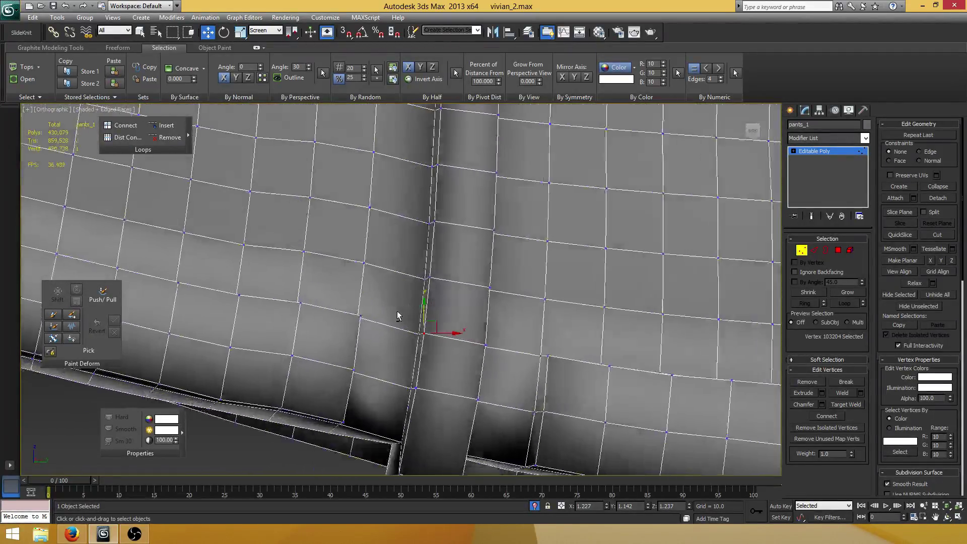
middle_click_drag(502, 330, 479, 317)
Examine the folded cuff and the inner seam area of the pants for misplaced vertices.
middle_click_drag(488, 272, 282, 252, "alt")
scroll(513, 271, "down", 3)
scroll(507, 251, "up", 4)
scroll(507, 248, "down", 1)
scroll(480, 274, "down", 8)
scroll(432, 313, "down", 2)
middle_click_drag(282, 251, 438, 318)
scroll(425, 312, "up", 6)
scroll(413, 316, "down", 3)
left_click_drag(389, 313, 242, 151)
scroll(384, 220, "up", 5)
middle_click_drag(384, 220, 436, 288, "alt")
scroll(436, 288, "up", 3)
Move the protruding vertex at the outer edge of the cuff fold and select the neighbouring vertex on the seam strip.
left_click(444, 318)
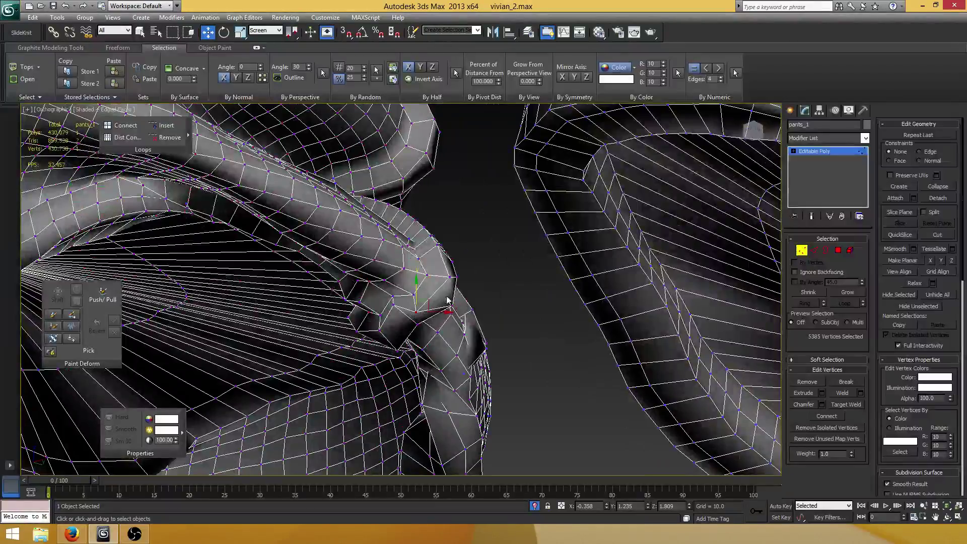
scroll(454, 317, "up", 6)
left_click_drag(474, 355, 489, 290)
scroll(505, 297, "down", 2)
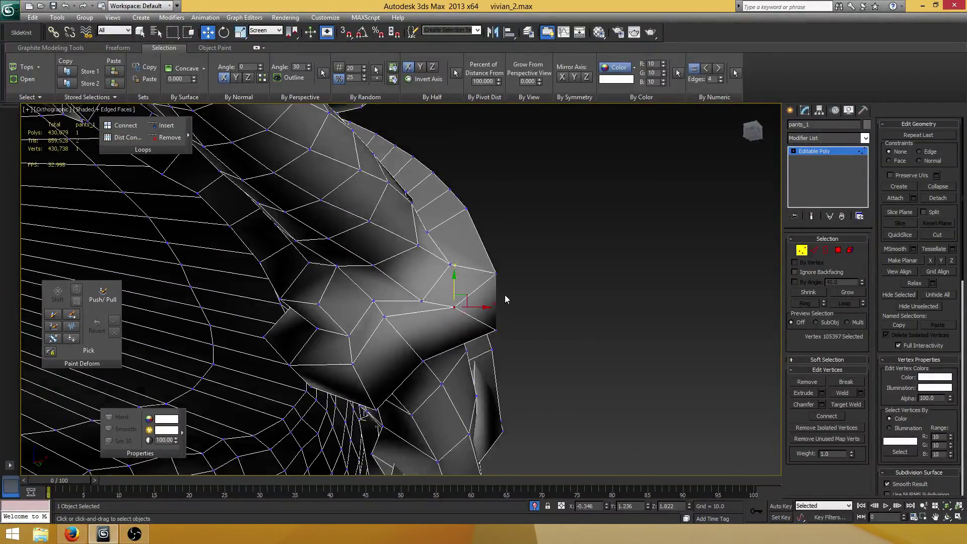
middle_click_drag(505, 298, 442, 280, "alt")
scroll(442, 281, "down", 2)
left_click(485, 299)
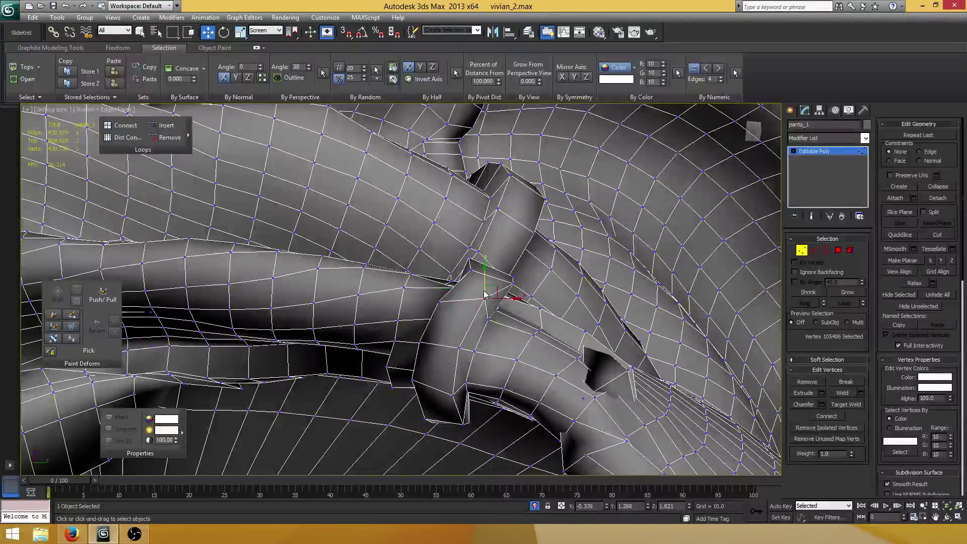
Raise the seam strip's edge vertex at the cuff fold and shift it sideways to smooth the pinched corner.
scroll(533, 318, "up", 4)
mouse_move(532, 317)
middle_mouse_down("alt")
mouse_move(552, 331)
mouse_move(464, 311)
mouse_move(441, 281)
middle_mouse_up("alt")
left_click(441, 288)
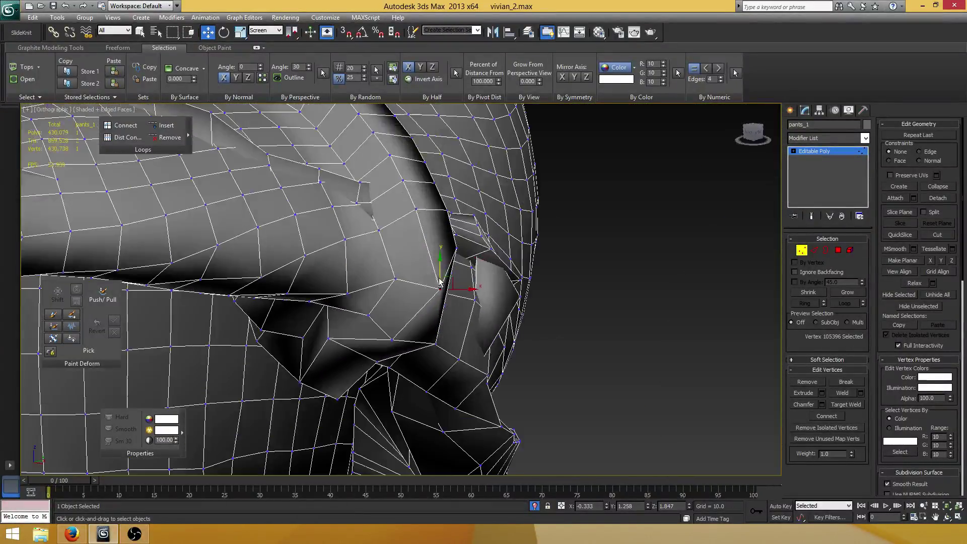
left_click_drag(437, 257, 437, 234)
middle_click_drag(437, 234, 452, 286, "alt")
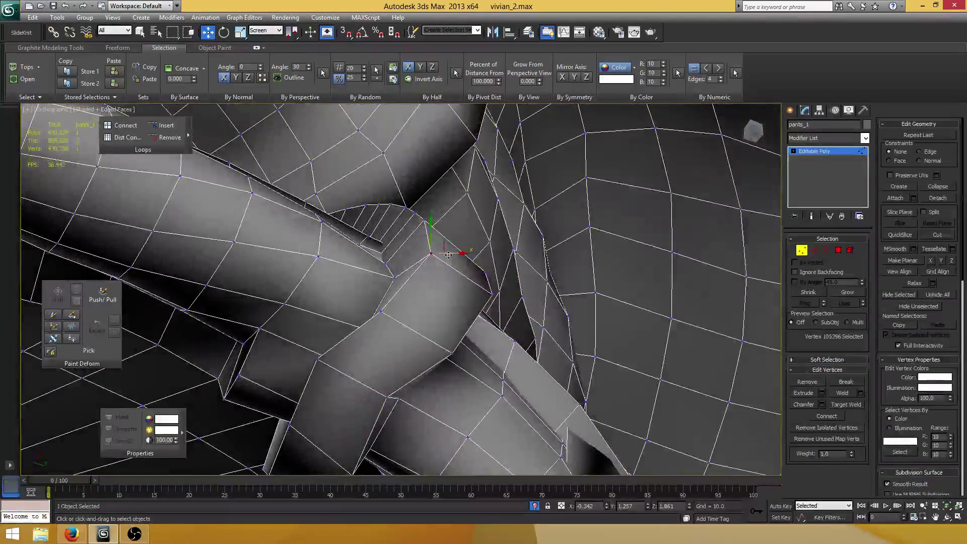
left_click_drag(448, 254, 409, 311)
left_click(381, 309)
Examine how the raised side seam strip runs into the hem on the outer side of the cuff.
scroll(416, 308, "down", 8)
middle_click_drag(557, 304, 417, 311, "alt")
middle_click_drag(417, 312, 443, 324)
scroll(242, 247, "up", 5)
middle_click_drag(258, 312, 325, 326, "alt")
scroll(233, 300, "down", 5)
left_click(260, 291)
scroll(259, 291, "up", 5)
scroll(297, 335, "down", 6)
scroll(325, 328, "up", 8)
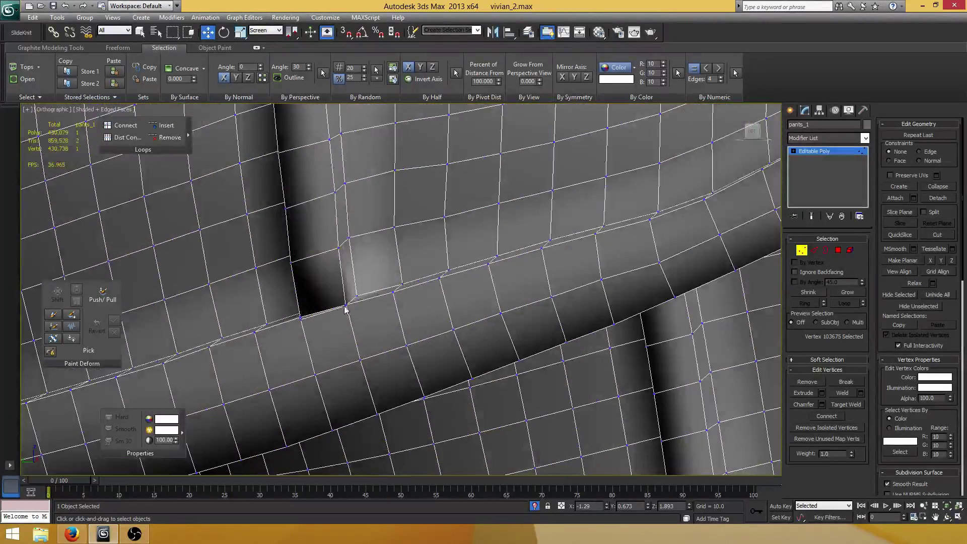
Select the two corner vertices at the lower end of the outer seam strip, just above the hem.
left_click(346, 306)
middle_click_drag(346, 305, 405, 311, "alt")
scroll(383, 297, "up", 4)
middle_click_drag(254, 315, 334, 287)
scroll(334, 291, "down", 4)
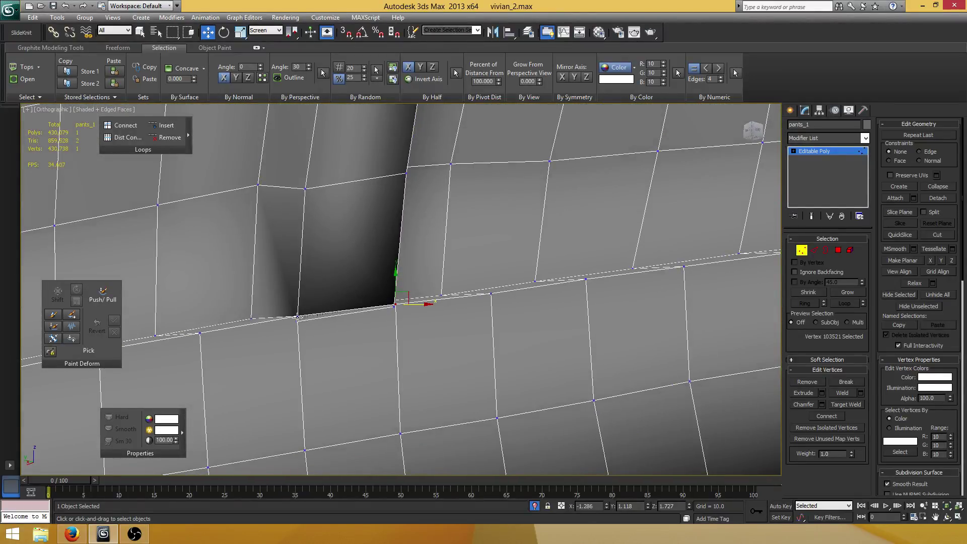
left_click(297, 316)
scroll(379, 317, "up", 3)
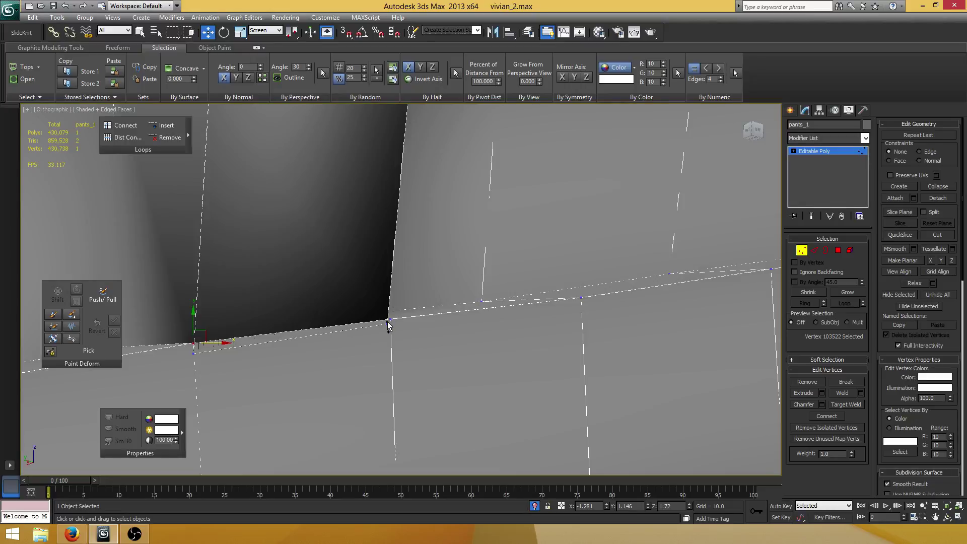
left_click(194, 353)
left_click(387, 321, "ctrl")
scroll(289, 315, "down", 6)
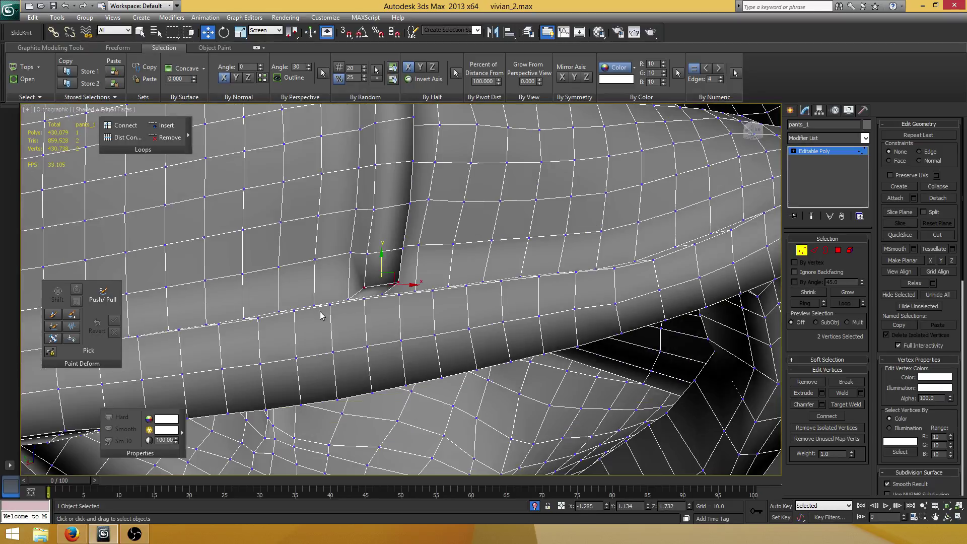
middle_click_drag(320, 315, 321, 259)
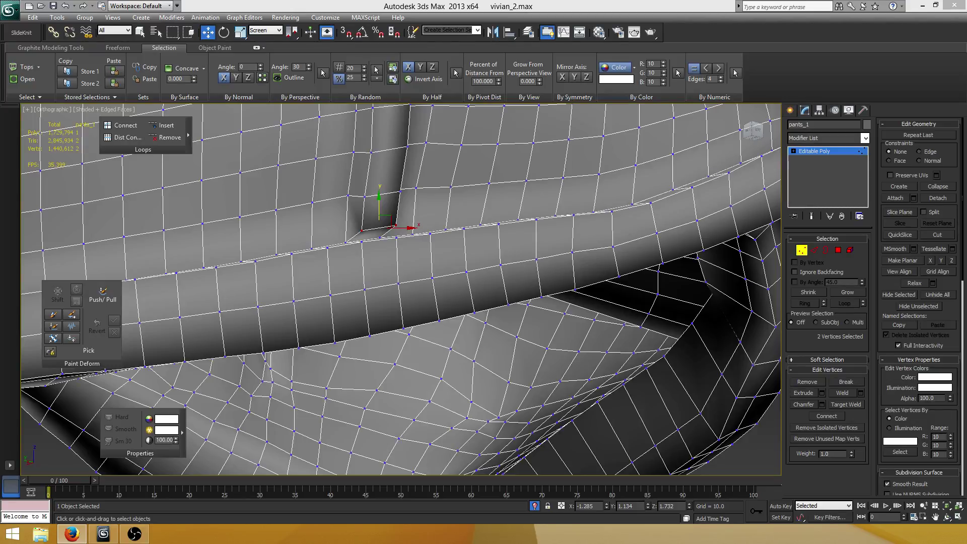
Switch to polygon editing and delete the small polygon bridging the seam strip's lower end and the hem.
scroll(379, 262, "up", 4)
scroll(382, 262, "down", 3)
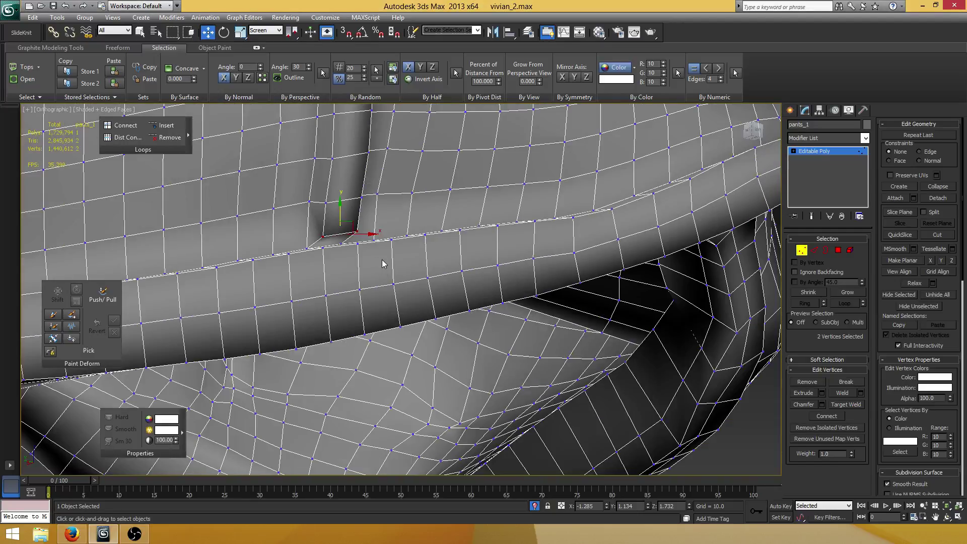
scroll(378, 259, "down", 3)
scroll(368, 252, "up", 5)
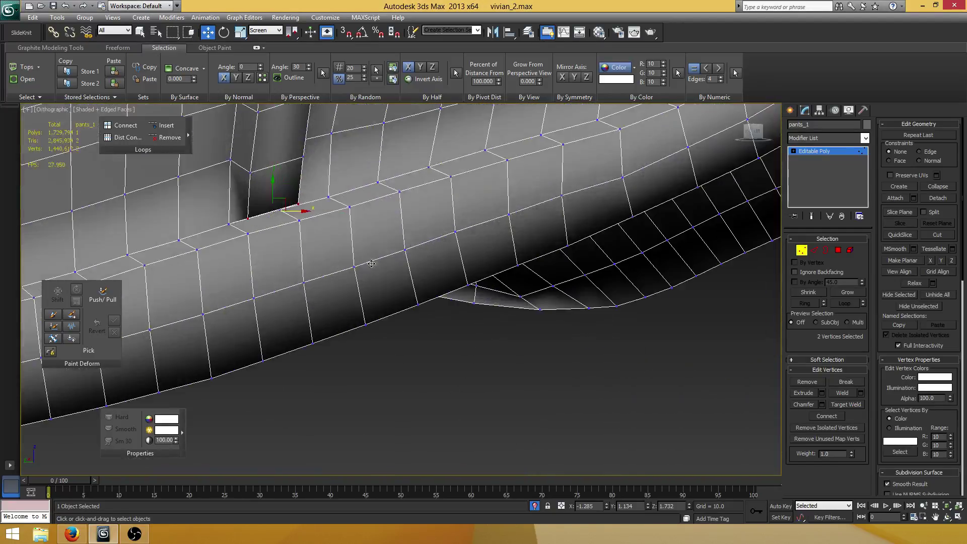
scroll(360, 240, "up", 2)
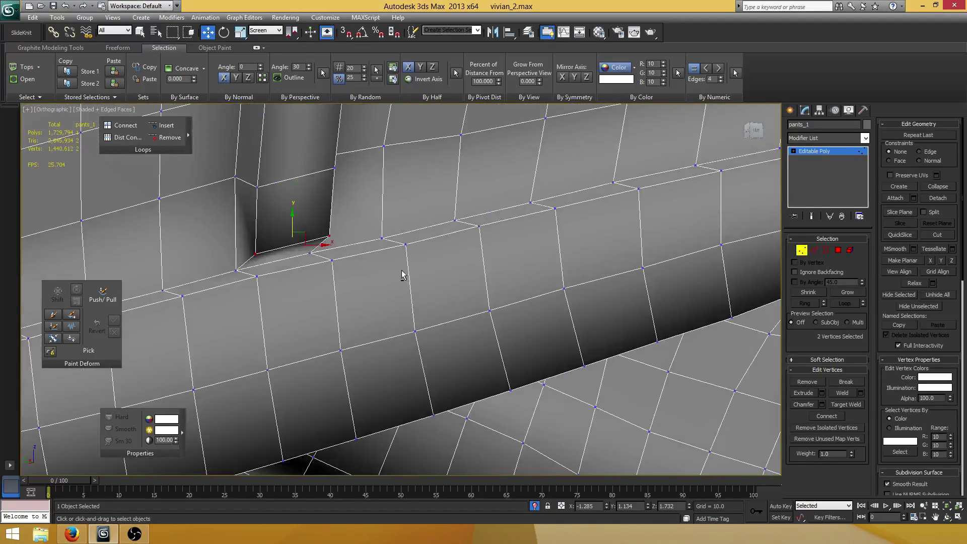
left_click(838, 250)
scroll(363, 261, "up", 2)
left_click(352, 284)
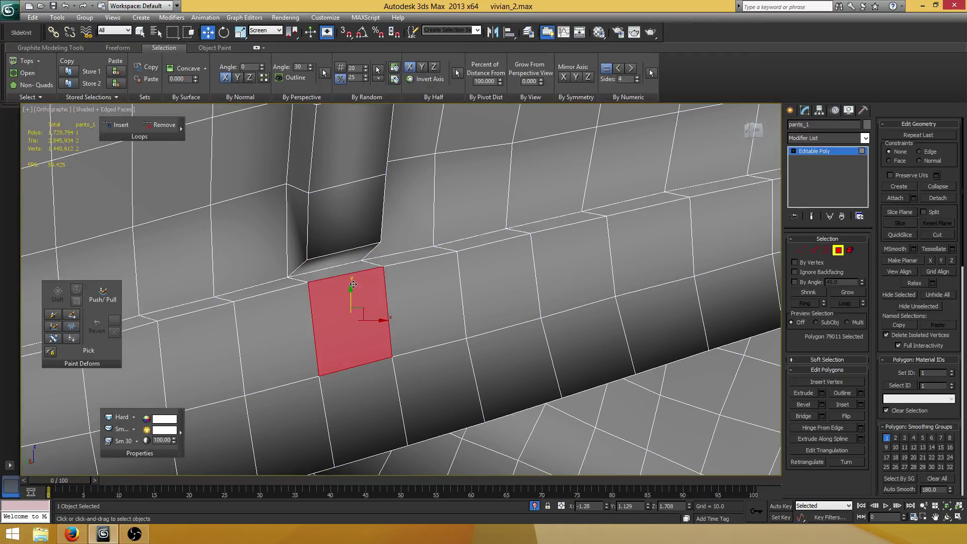
left_click(337, 270)
middle_click_drag(337, 270, 378, 247, "alt")
left_click(340, 253, "ctrl")
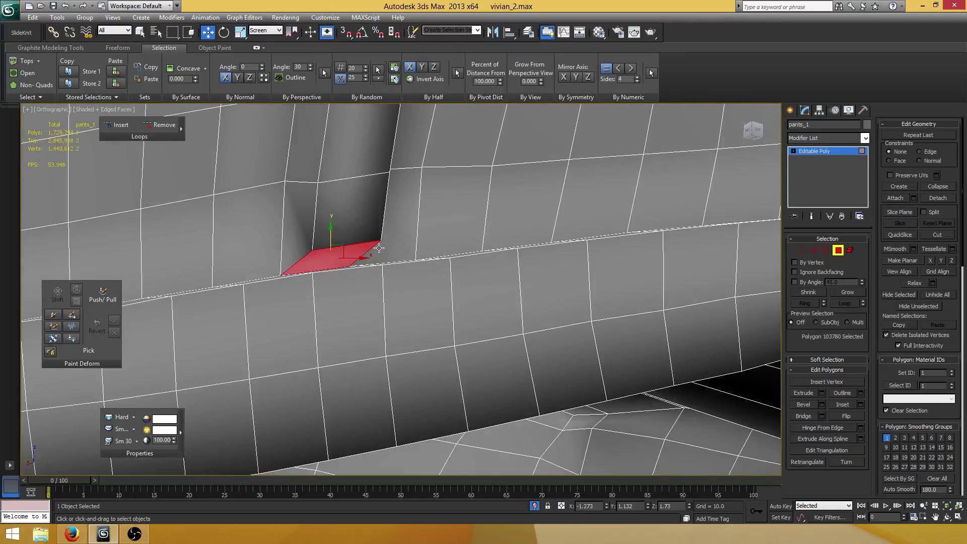
key("ctrl+d")
Select the ring of short edges along the hem's narrow ledge and connect them with a new edge loop.
key("2")
left_click(383, 280)
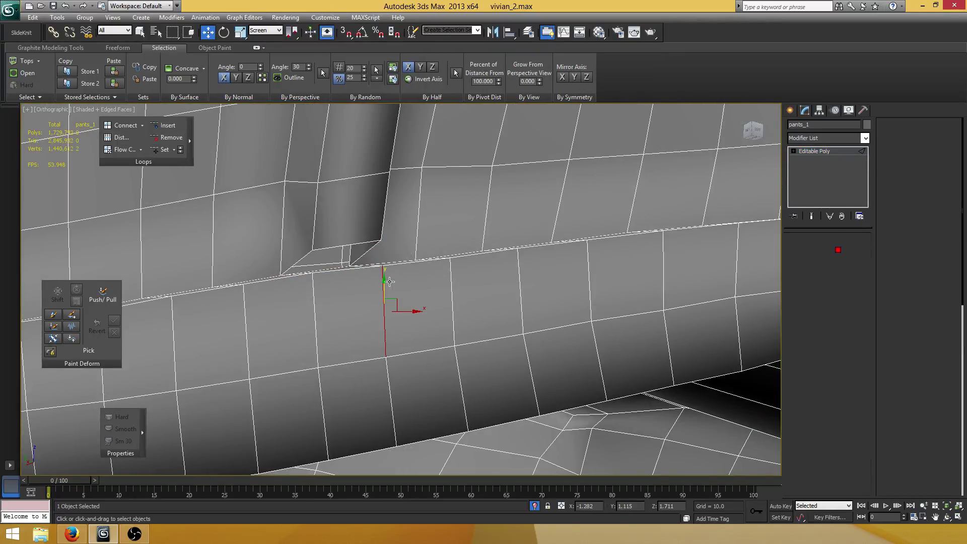
middle_click_drag(383, 279, 387, 282, "alt")
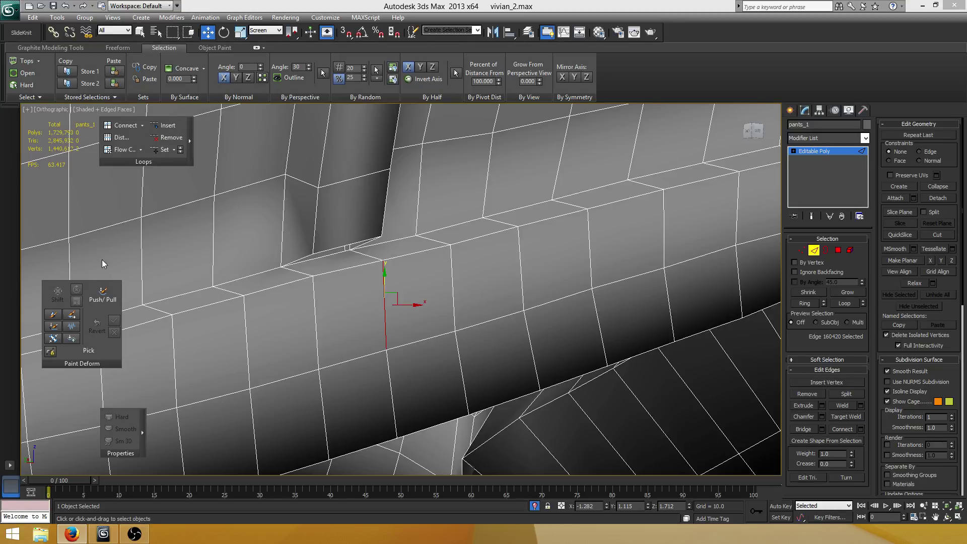
middle_click_drag(307, 276, 302, 262)
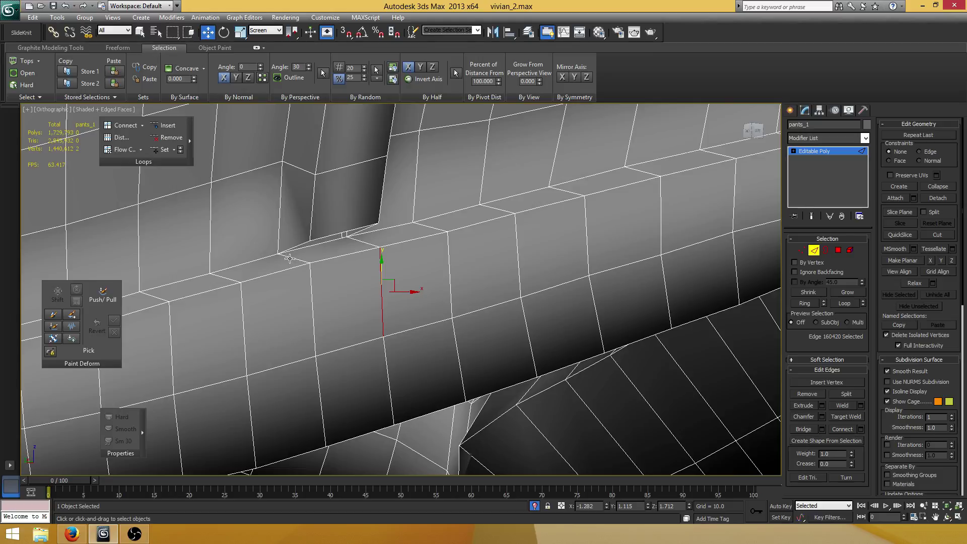
left_click(290, 257)
middle_click_drag(357, 238, 377, 245, "alt")
left_click(221, 280, "shift")
scroll(319, 281, "down", 3)
middle_click_drag(541, 186, 451, 271)
scroll(451, 271, "up", 7)
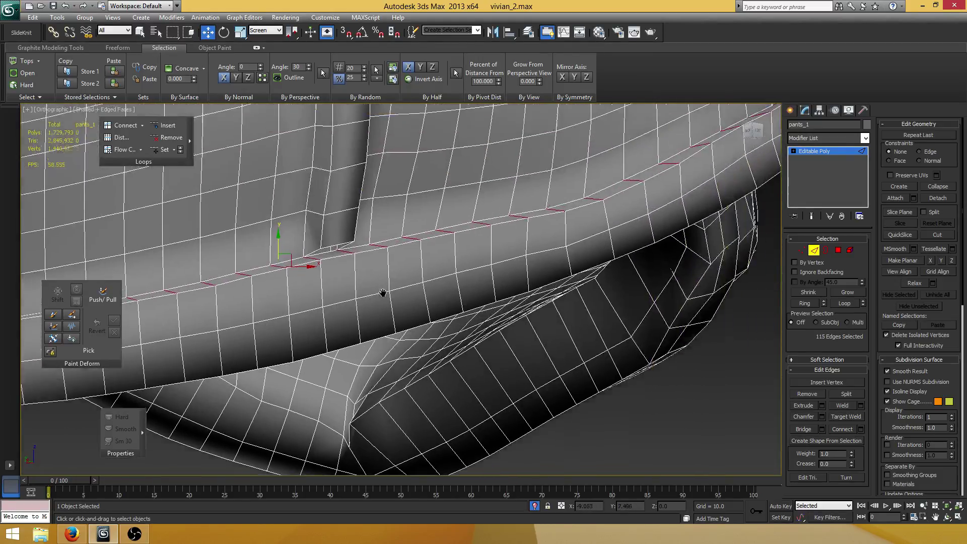
left_click(860, 429)
left_click(407, 337)
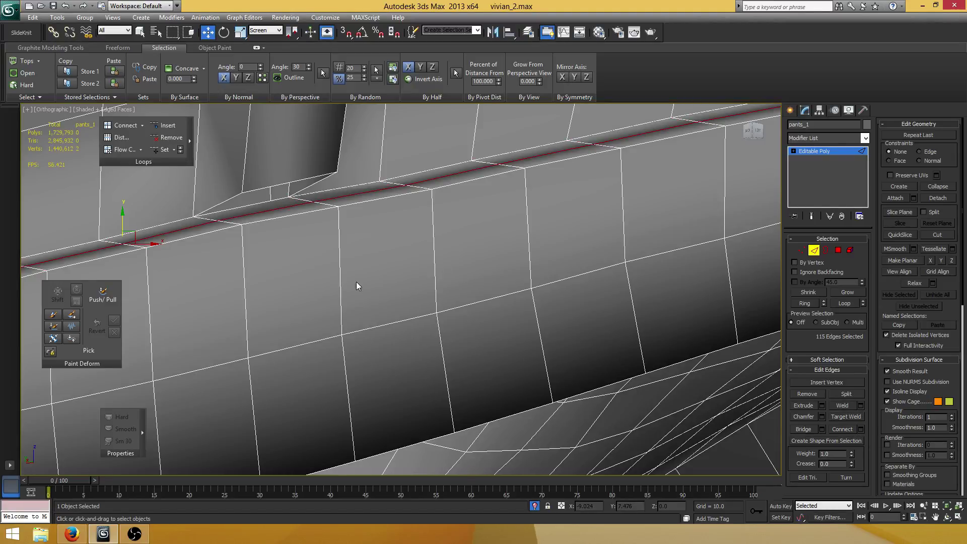
middle_click_drag(492, 222, 499, 250)
Delete the ledge polygon directly below the open end of the seam strip.
key("4")
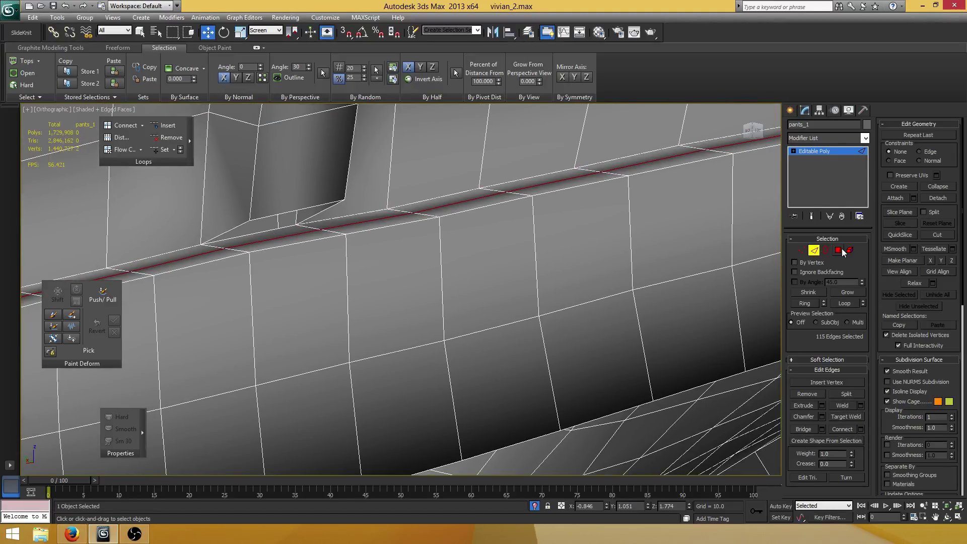
left_click(308, 231)
middle_click_drag(309, 231, 372, 247, "alt")
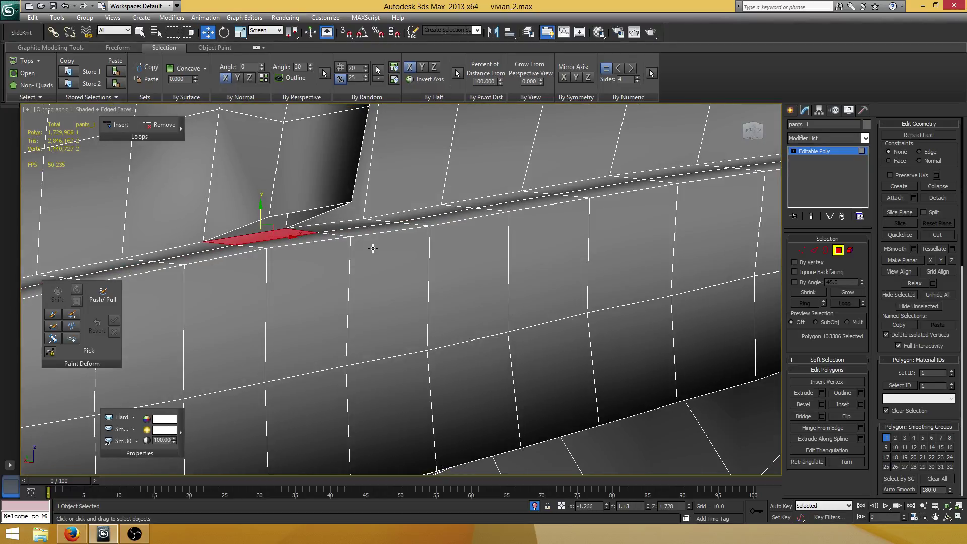
key("Delete")
Target Weld the seam strip's two lower corner vertices to the vertices of the hem's new edge loop.
key("1")
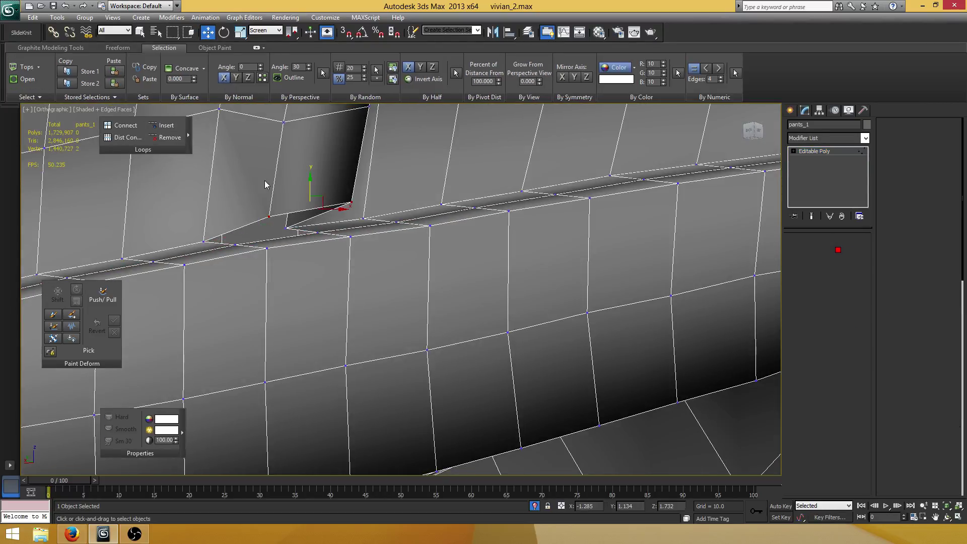
left_click(269, 217)
middle_click_drag(269, 218, 527, 284, "alt")
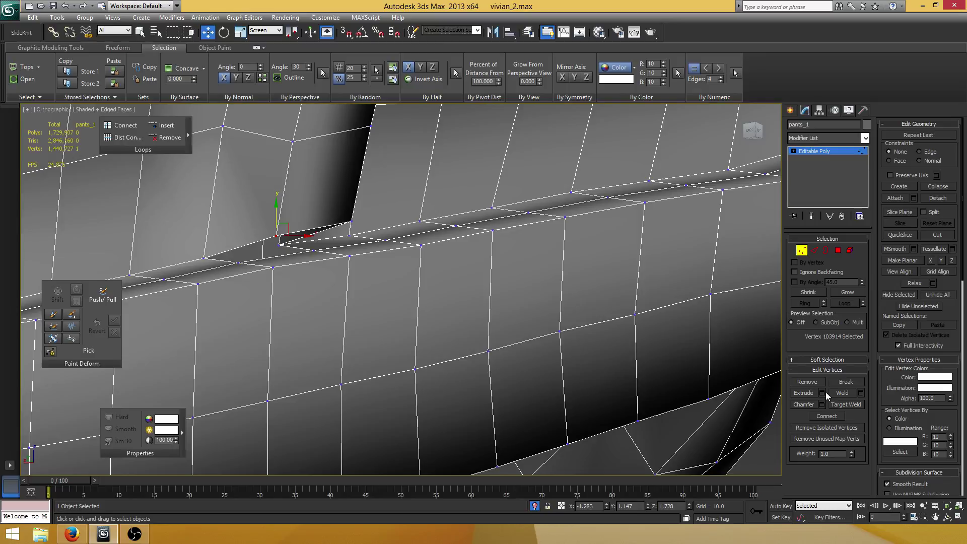
left_click(843, 404)
middle_click_drag(433, 252, 252, 261, "alt")
left_click(276, 236)
left_click(241, 261)
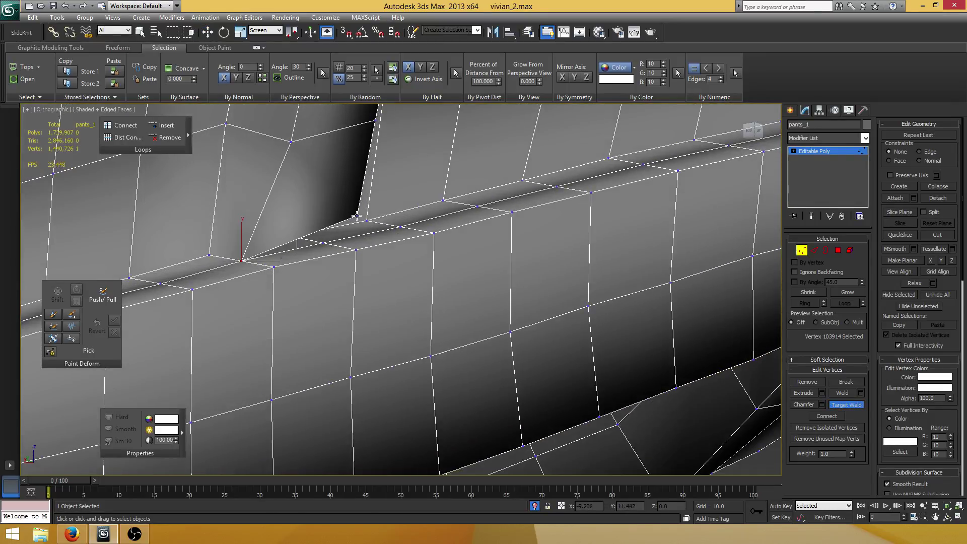
left_click(323, 243)
right_click(322, 243)
Try to shift the two welded vertices at the seam strip's lower end sideways together.
scroll(332, 250, "down", 7)
middle_click_drag(510, 365, 370, 288, "alt")
scroll(370, 287, "down", 3)
scroll(370, 287, "up", 8)
scroll(368, 257, "up", 8)
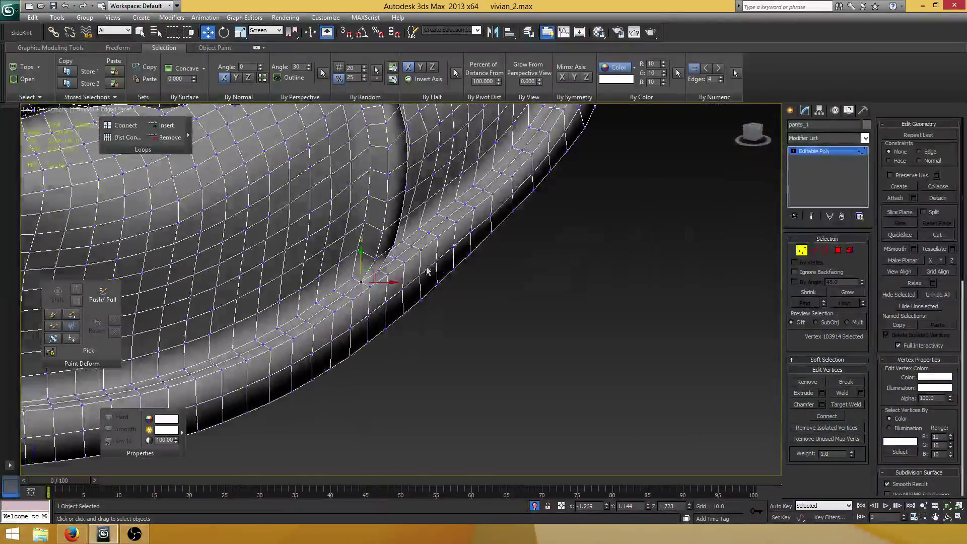
scroll(352, 249, "up", 2)
left_click(324, 246, "ctrl")
mouse_move(324, 246)
middle_mouse_down("alt")
mouse_move(342, 258)
mouse_move(330, 257)
middle_mouse_up("alt")
left_click_drag(330, 257, 344, 256)
Examine the folds and hems of both cuffs from several sides.
scroll(354, 244, "down", 10)
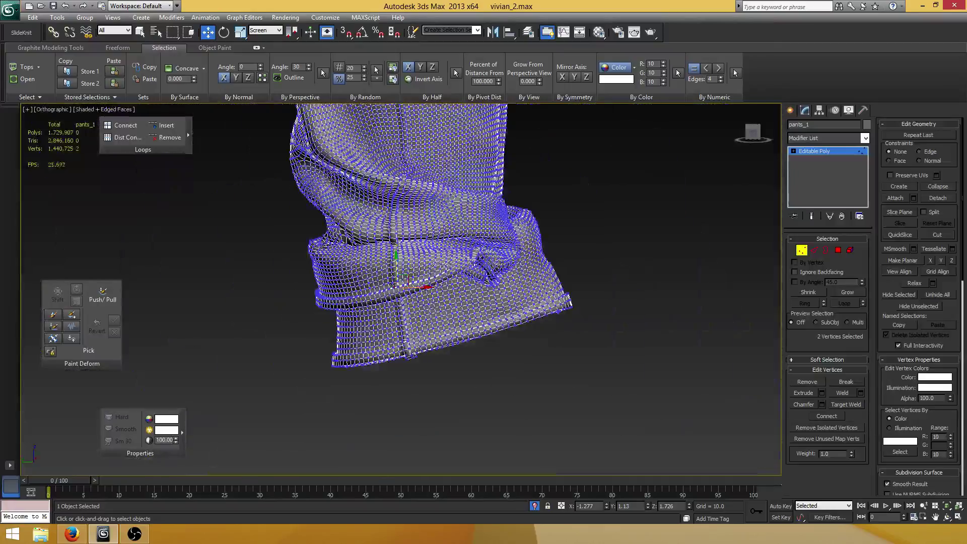
middle_click_drag(437, 265, 322, 252, "alt")
scroll(385, 259, "up", 5)
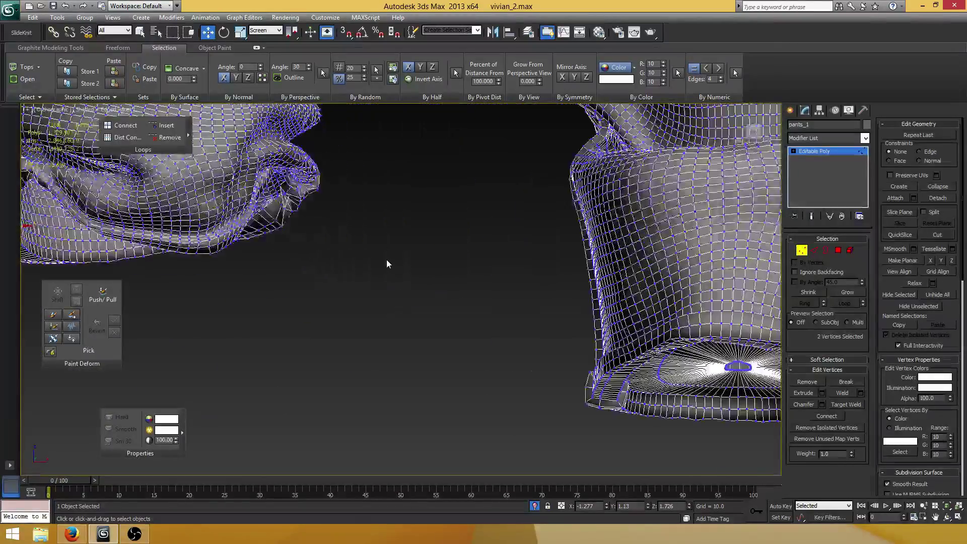
middle_click_drag(345, 204, 406, 238, "alt")
middle_click_drag(405, 238, 743, 459)
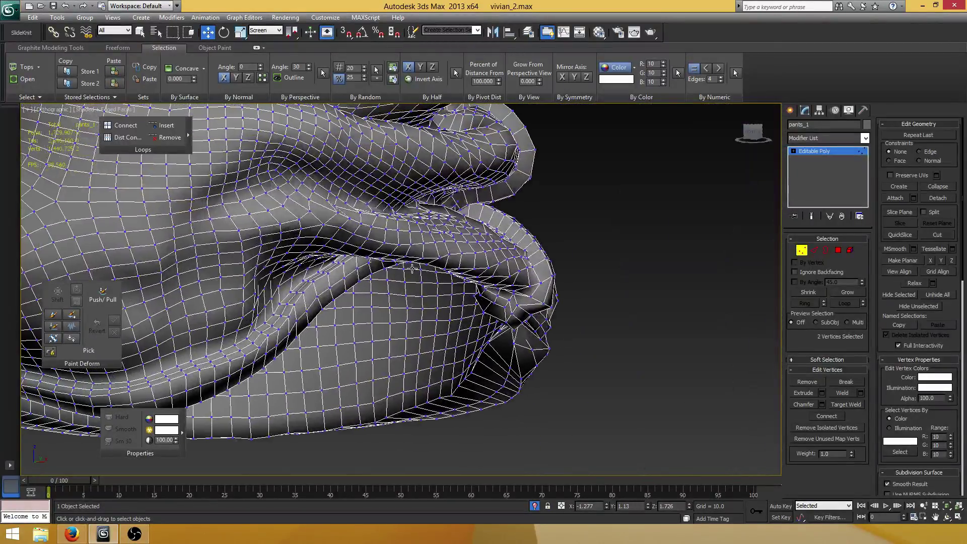
left_click(406, 256)
scroll(406, 256, "up", 6)
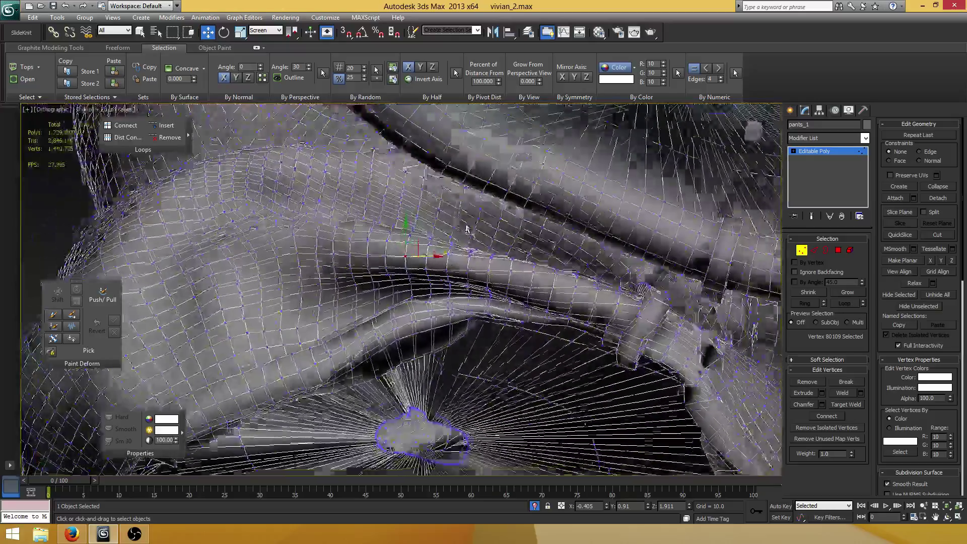
middle_click_drag(467, 230, 403, 244, "alt")
scroll(432, 251, "down", 5)
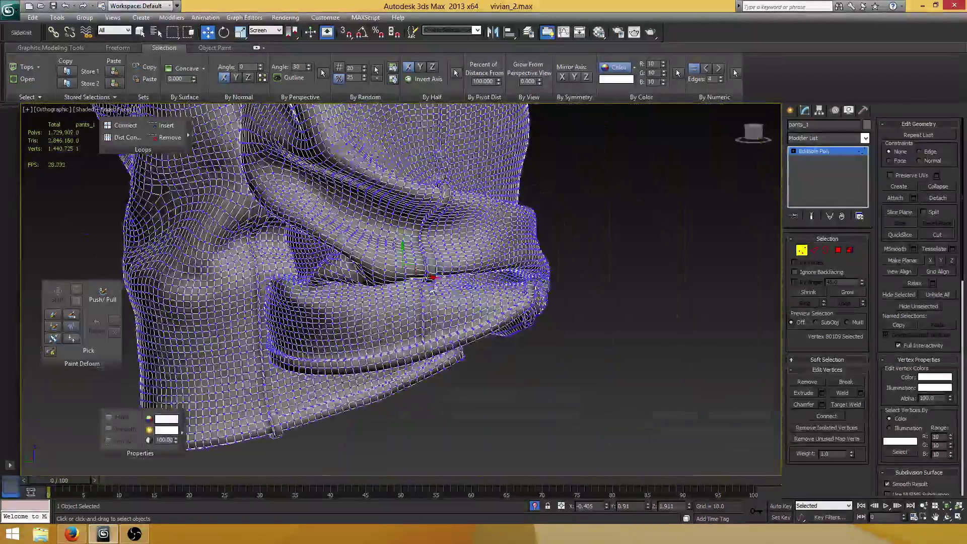
Undo the latest vertex selection and the shift of the two welded vertices at the seam strip's end.
scroll(403, 245, "up", 3)
scroll(403, 245, "up", 8)
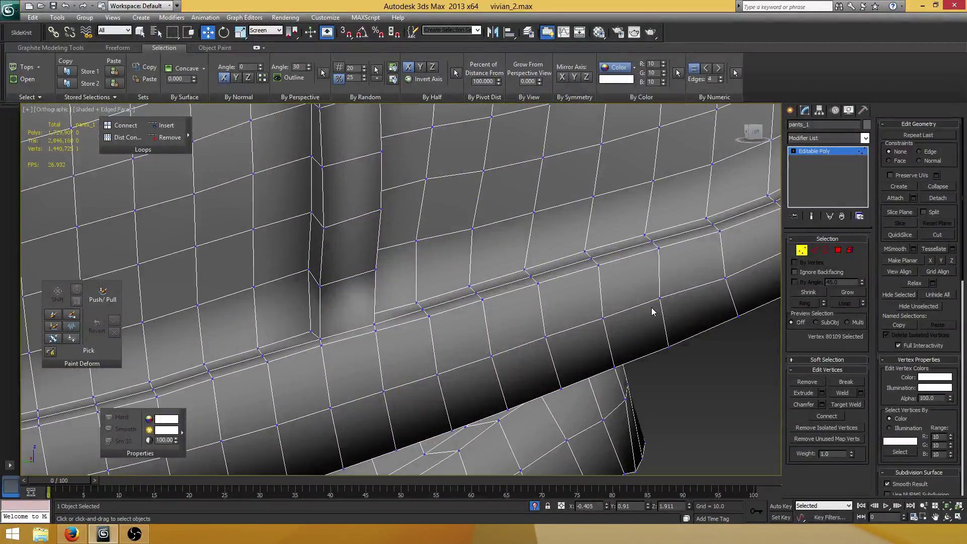
middle_click_drag(477, 322, 525, 277, "alt")
key("ctrl+z")
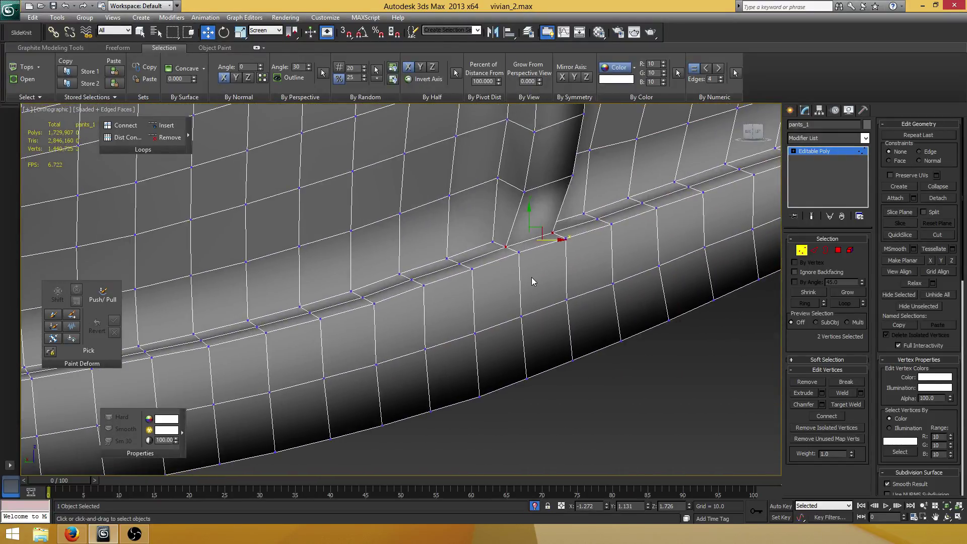
Undo the welds of the seam strip's lower corner vertices and the hem's added edge loop.
key("ctrl+alt+c")
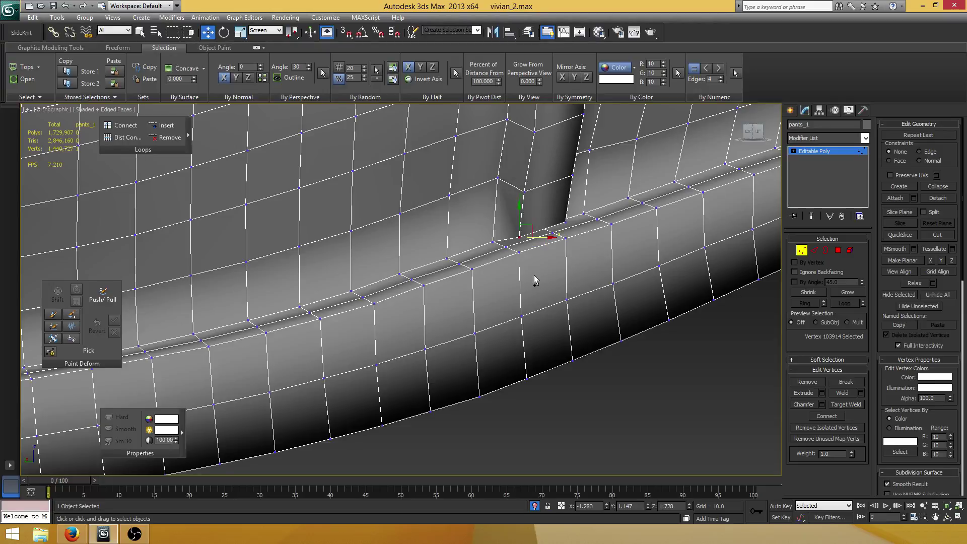
key("ctrl+z")
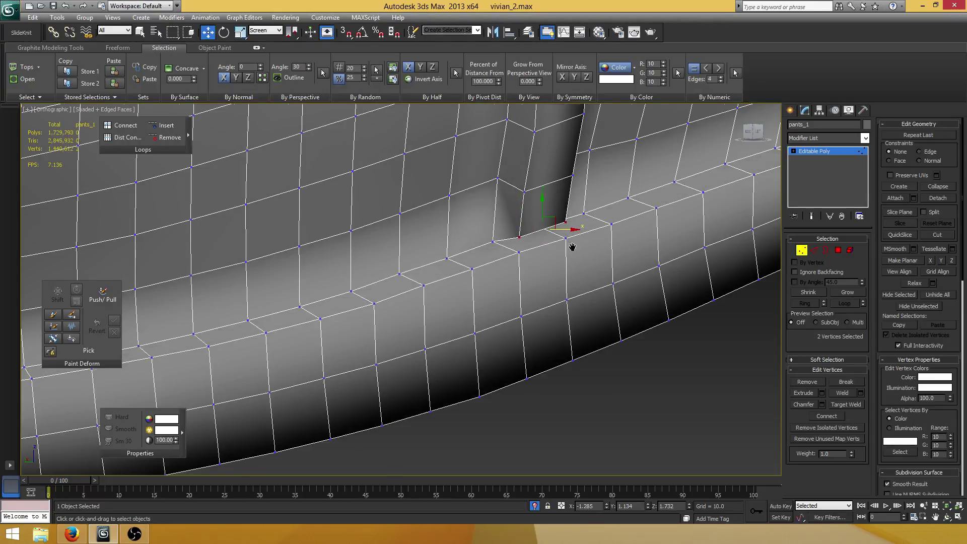
middle_click_drag(572, 247, 495, 285)
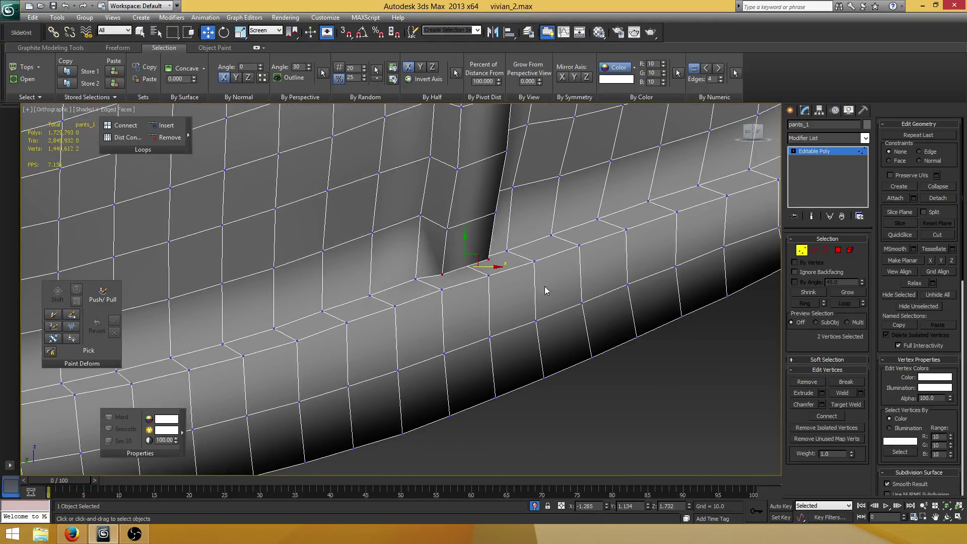
left_click(85, 6)
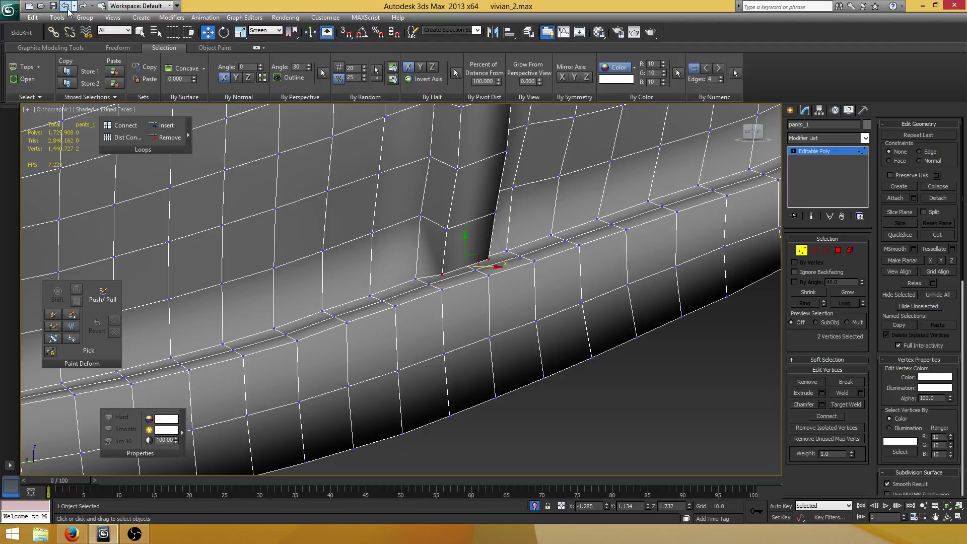
left_click(65, 6)
scroll(550, 187, "up", 2)
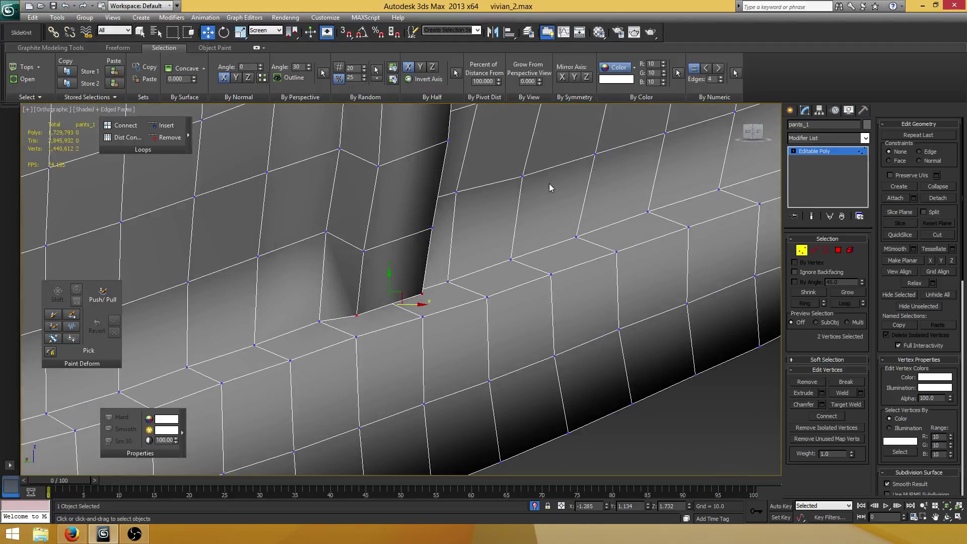
Select the column of hem polygons directly below the seam strip, from the upper ledge down the outer face to the underside.
left_click(839, 249)
left_click(371, 321)
mouse_move(411, 280)
middle_mouse_down("alt")
mouse_move(410, 258)
mouse_move(423, 282)
middle_mouse_up("alt")
middle_click_drag(465, 321, 393, 313, "alt")
left_click(410, 365, "ctrl")
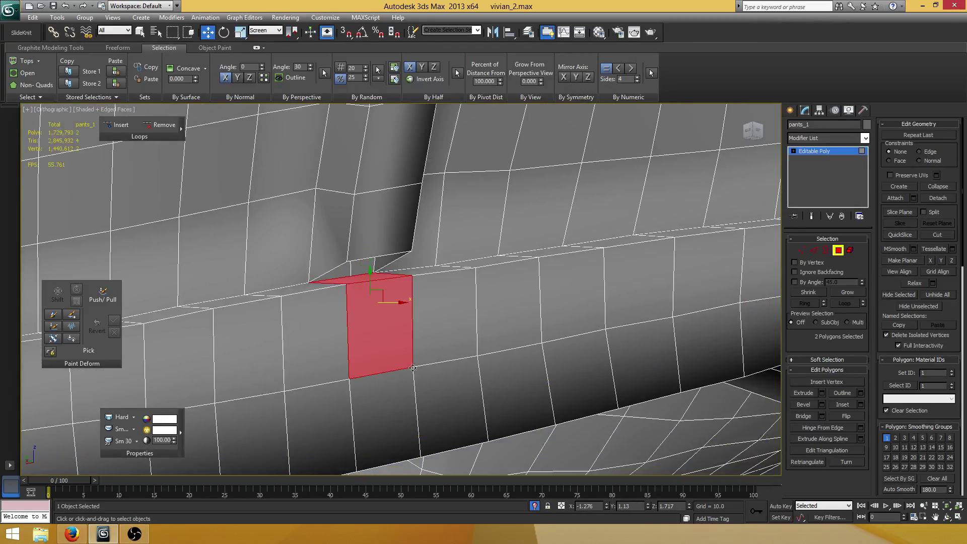
left_click(408, 408, "ctrl")
middle_click_drag(408, 408, 409, 282, "alt")
left_click(394, 343, "ctrl")
scroll(394, 343, "down", 4)
middle_click_drag(408, 282, 494, 334, "alt")
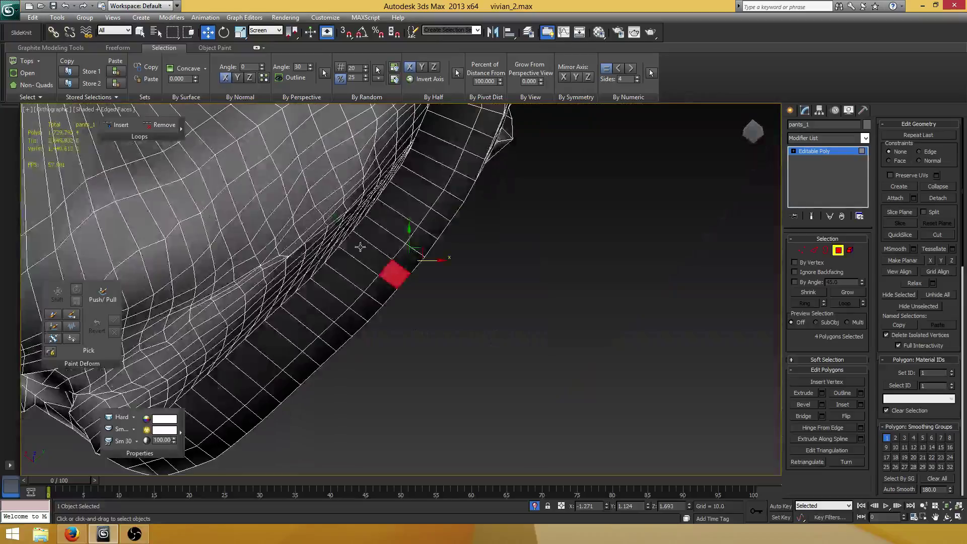
Extend the polygon selection across the hem's inner side and extrude the whole band by 0.024.
left_click(364, 248, "ctrl")
middle_click_drag(364, 249, 405, 182, "alt")
left_click(388, 235, "ctrl")
left_click(398, 207, "ctrl")
left_click(406, 180, "ctrl")
left_click(408, 163, "ctrl")
scroll(425, 253, "down", 3)
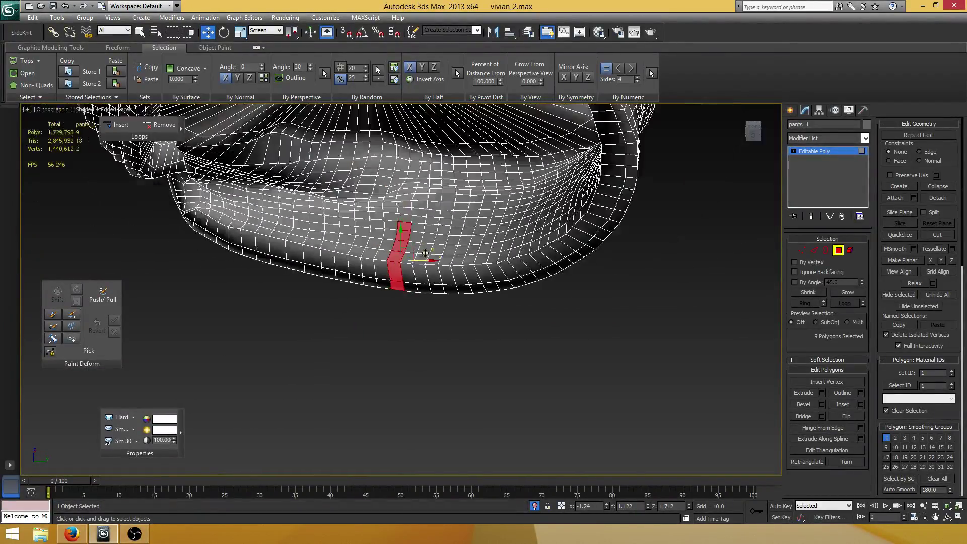
middle_click_drag(426, 253, 451, 272, "alt")
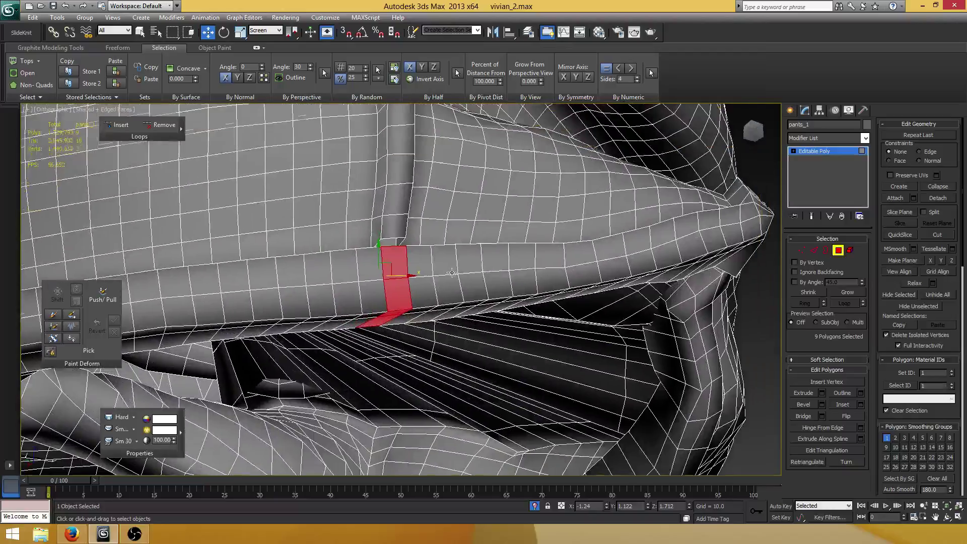
scroll(452, 272, "up", 1)
left_click(822, 393)
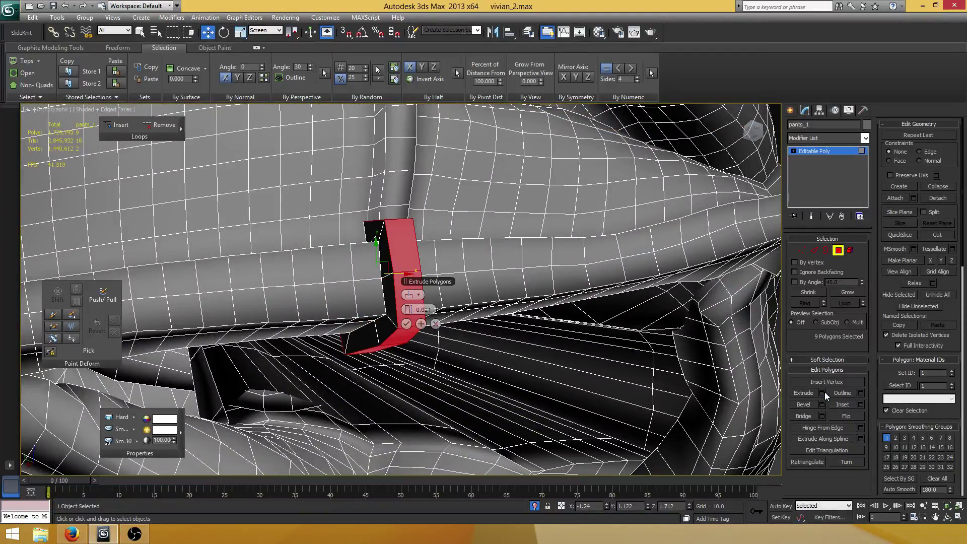
left_click(410, 323)
Show the junction of the seam strip and extruded hem band as a wireframe with editable vertices, and save the scene.
middle_click_drag(400, 271, 379, 309, "alt")
scroll(383, 302, "up", 3)
key("F3")
middle_click_drag(376, 272, 365, 316)
scroll(368, 303, "up", 6)
key("1")
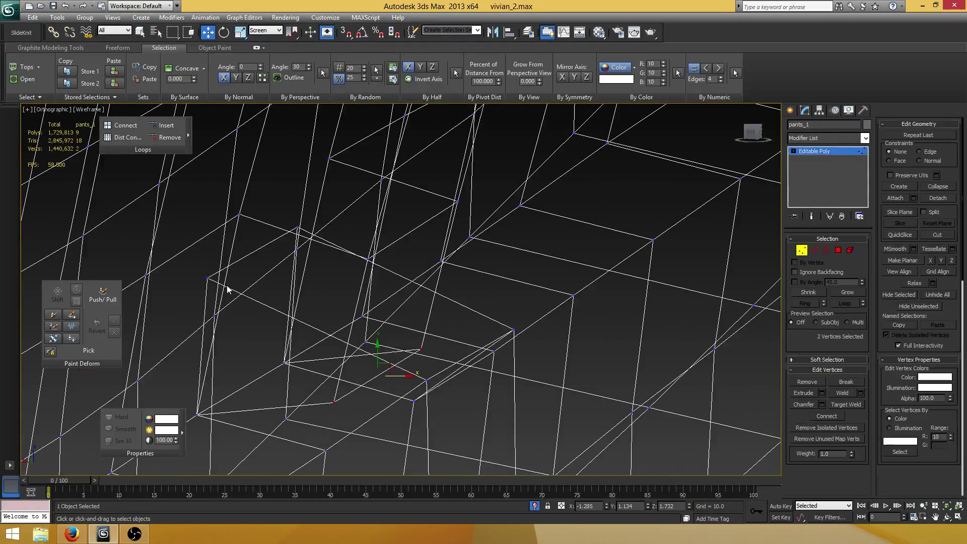
key("ctrl+s")
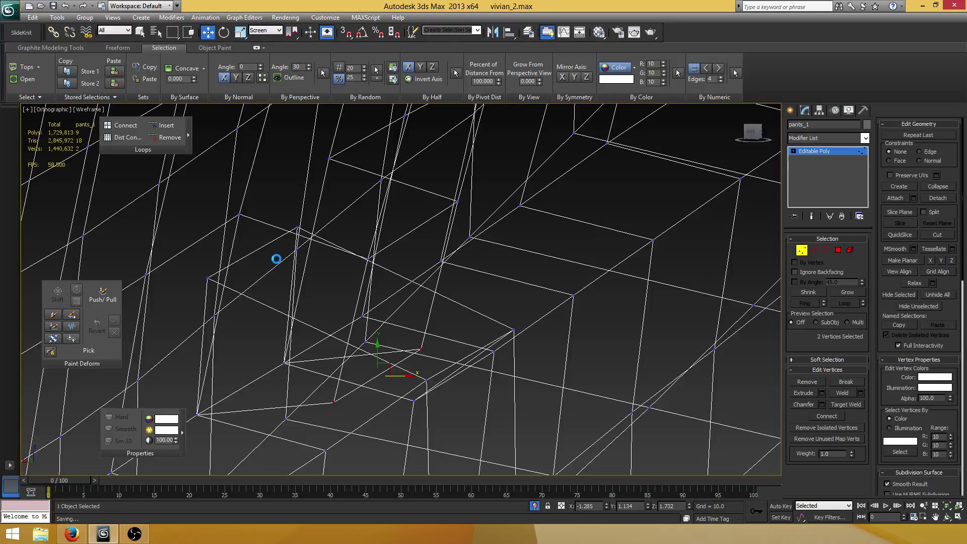
Select the two upper corner vertices of the extruded hem band and move them to adjust the band's top edge.
left_click(208, 277)
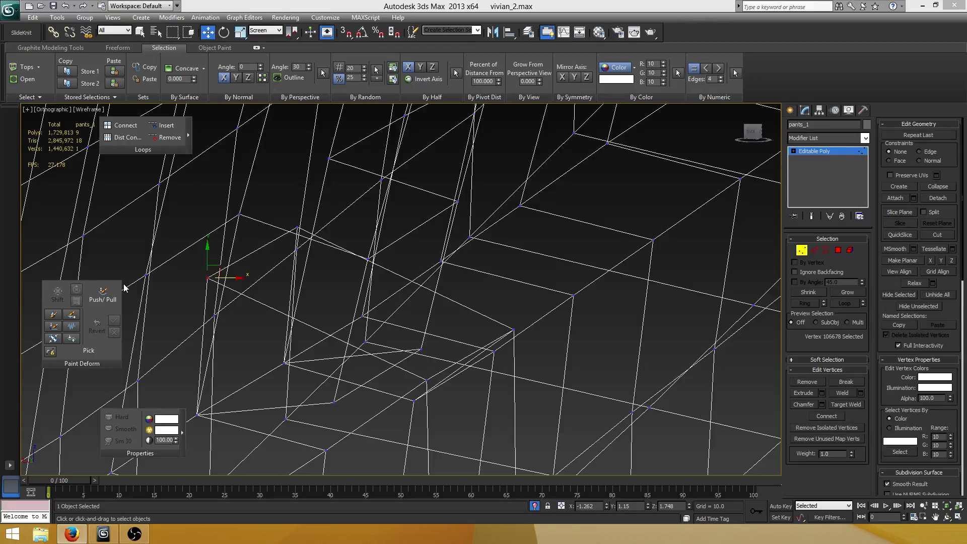
middle_click_drag(272, 247, 273, 253)
left_click(297, 234, "ctrl")
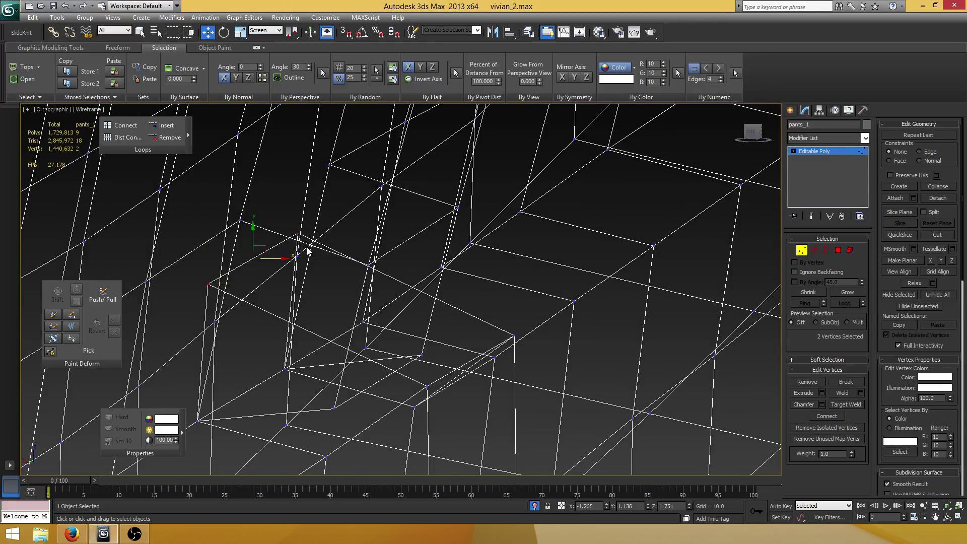
scroll(306, 250, "down", 3)
mouse_move(371, 279)
middle_mouse_down("alt")
mouse_move(345, 263)
mouse_move(333, 269)
middle_mouse_up("alt")
key("F3")
left_click_drag(319, 270, 407, 303)
middle_click_drag(407, 303, 430, 262, "alt")
scroll(364, 294, "up", 3)
Select the seam strip's two lower end vertices and raise them toward the extruded band's top edge.
key("F3")
middle_click_drag(430, 263, 391, 310, "alt")
left_click_drag(387, 357, 356, 327)
middle_click_drag(366, 294, 370, 313, "alt")
left_click_drag(370, 313, 382, 205)
middle_click_drag(382, 206, 392, 227, "alt")
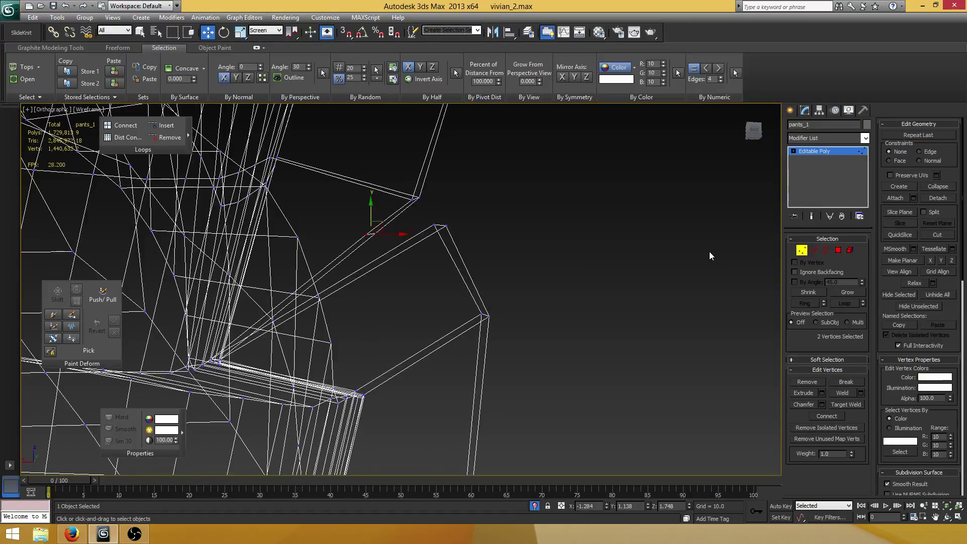
Delete the single polygon closing the extruded hem band's upper end, where it faces the seam strip.
left_click(838, 250)
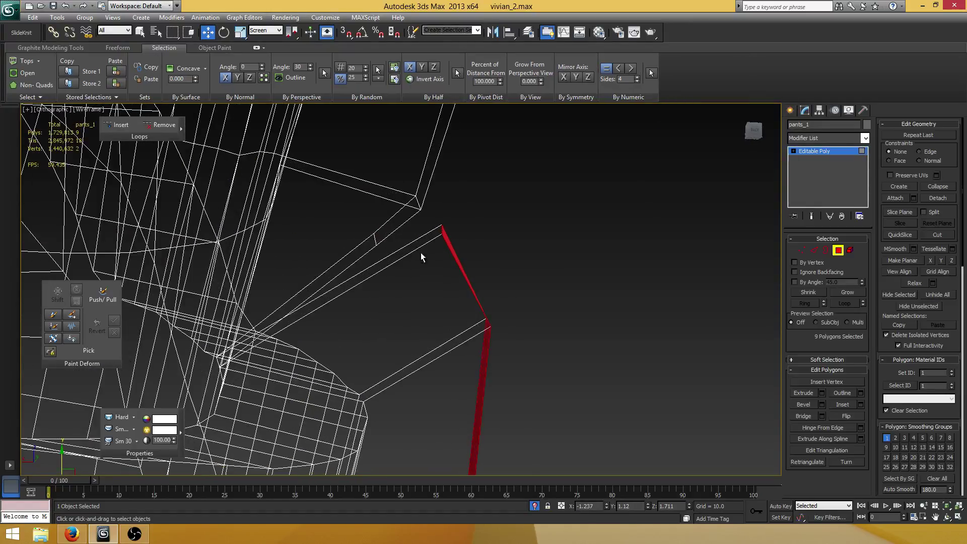
left_click(414, 246)
key("z")
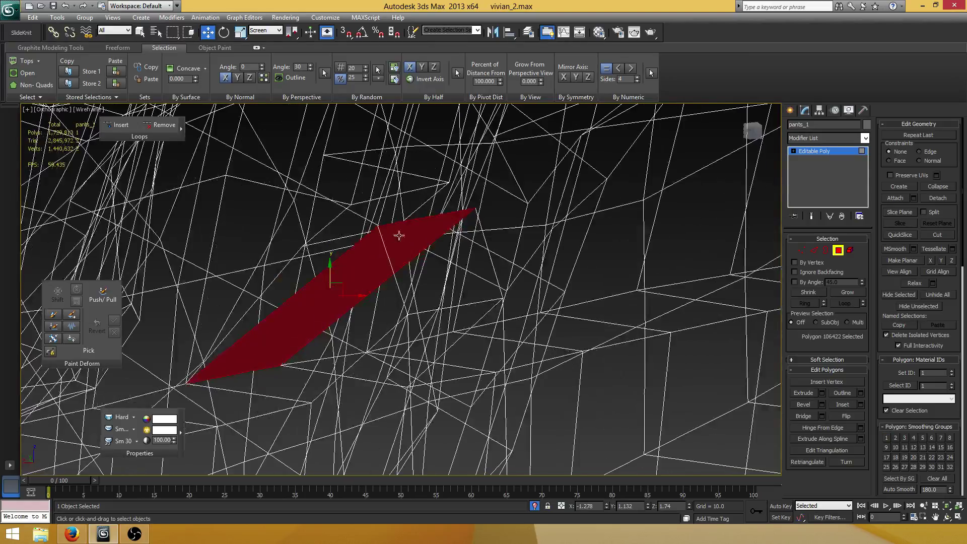
mouse_move(399, 235)
middle_mouse_down("alt")
mouse_move(346, 245)
mouse_move(402, 246)
middle_mouse_up("alt")
left_click(374, 243, "ctrl")
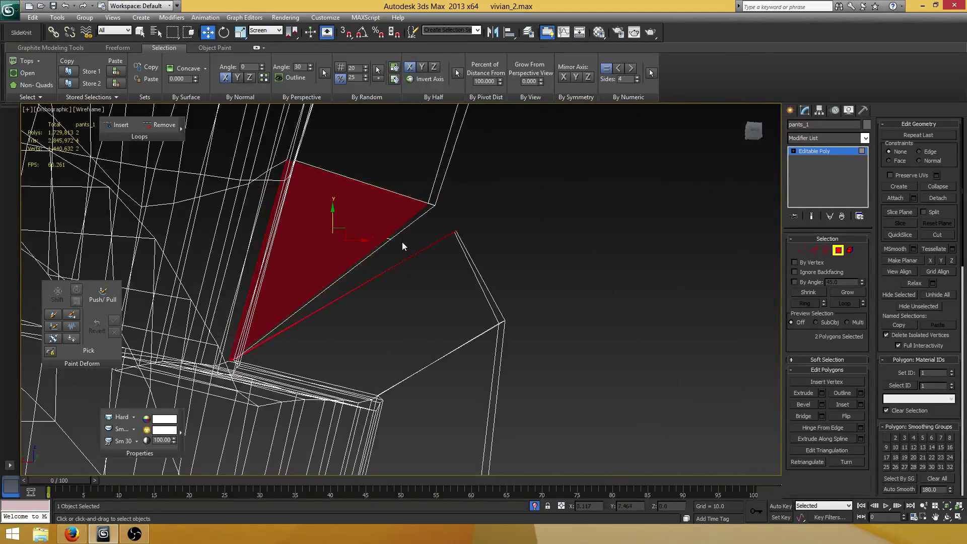
key("ctrl+z")
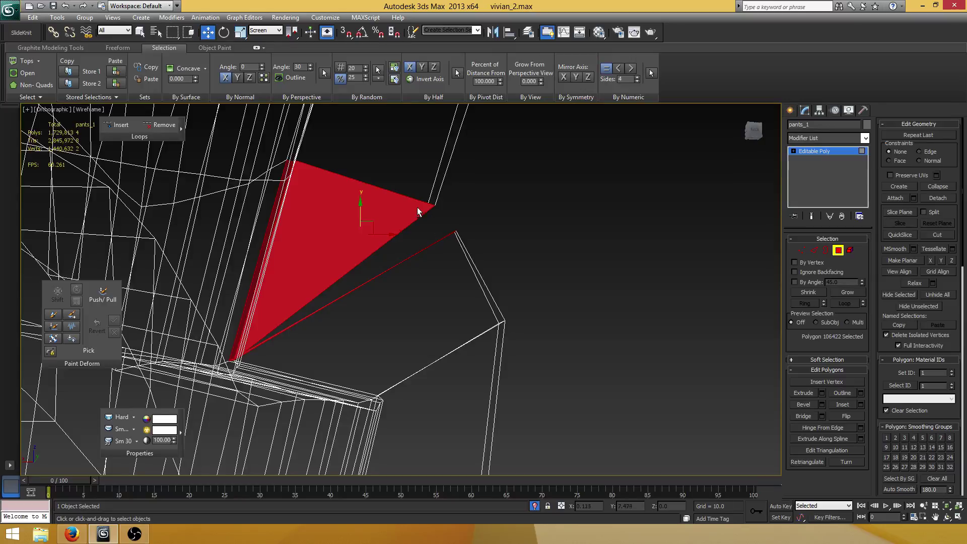
middle_click_drag(421, 207, 403, 217, "alt")
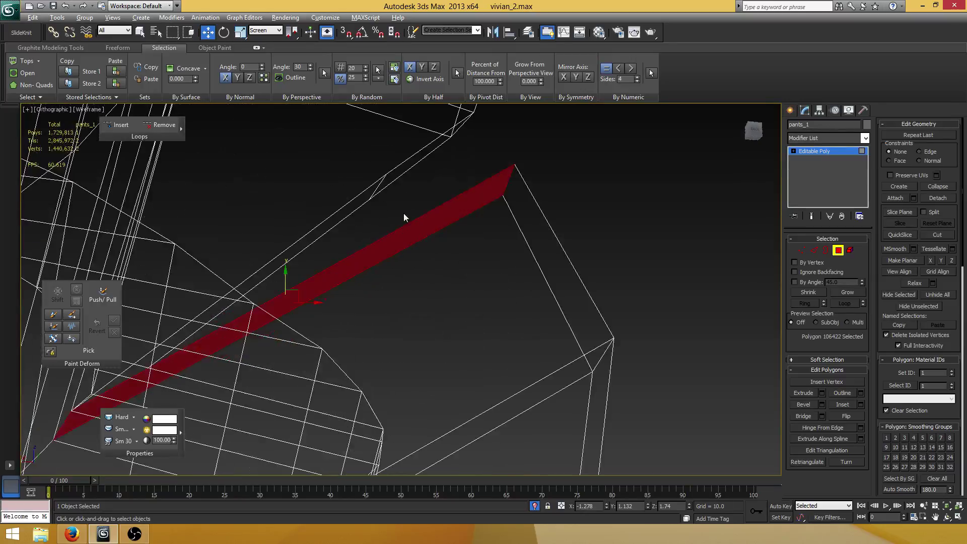
left_click(313, 205, "ctrl")
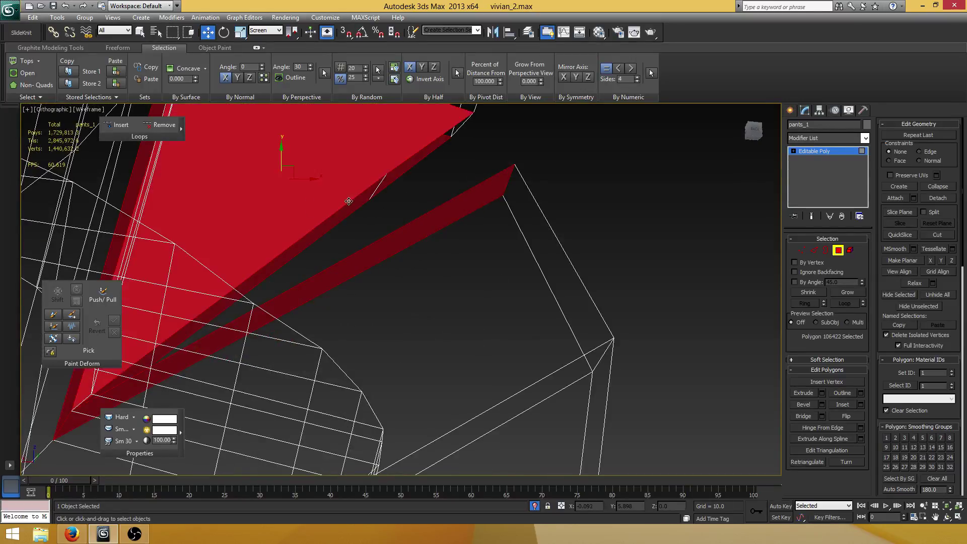
left_click(369, 169, "ctrl")
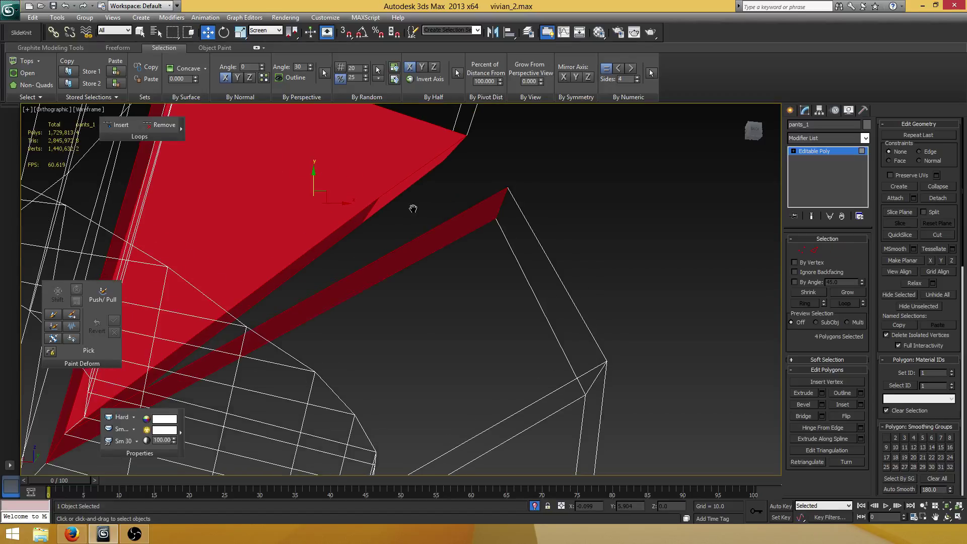
left_click_drag(420, 211, 379, 139)
middle_click_drag(432, 142, 439, 170, "alt")
key("Delete")
key("1")
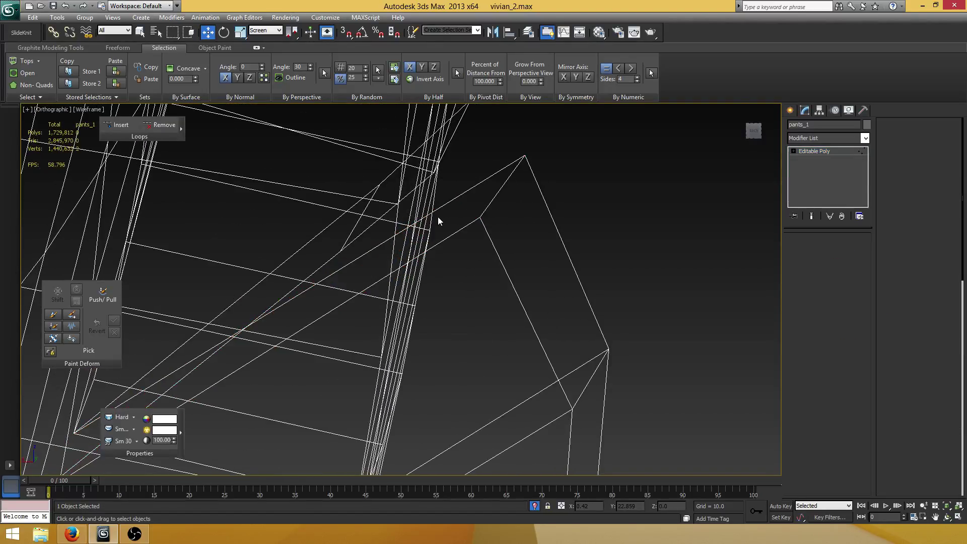
Collapse each lower end vertex of the seam strip together with the matching upper corner vertex of the hem band.
middle_click_drag(437, 217, 483, 226, "alt")
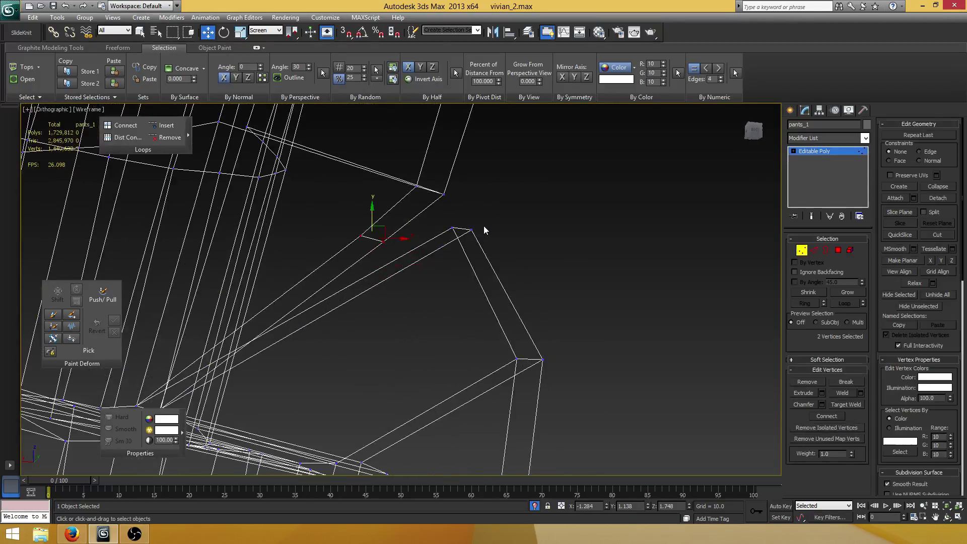
left_click(471, 230)
left_click_drag(397, 261, 380, 234, "ctrl")
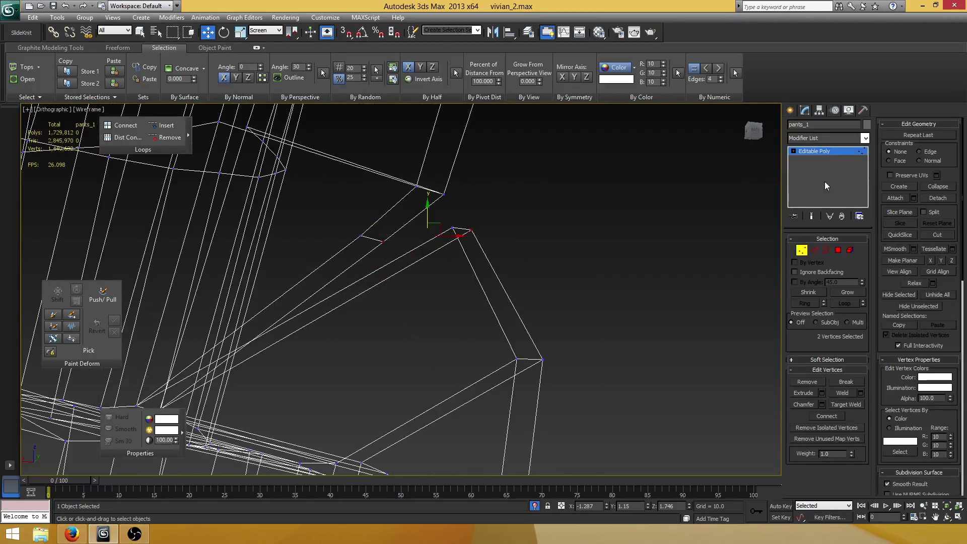
left_click(932, 185)
left_click_drag(448, 240, 437, 241)
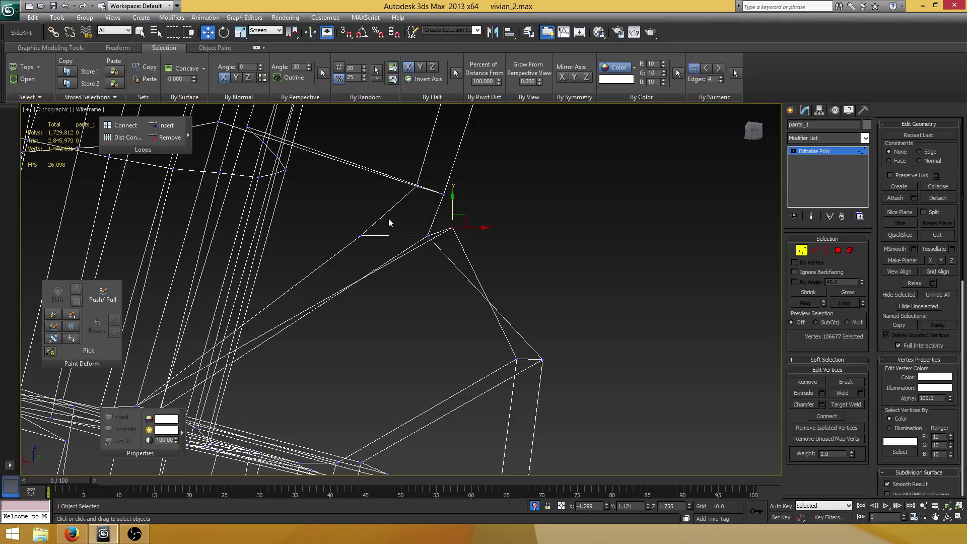
left_click_drag(388, 218, 333, 251, "ctrl")
key("ctrl+alt+c")
Return to shaded display and assign smoothing group 1 to all polygons of the pants.
scroll(428, 254, "down", 4)
mouse_move(428, 255)
middle_mouse_down("alt")
mouse_move(408, 259)
mouse_move(452, 240)
mouse_move(307, 272)
mouse_move(481, 259)
middle_mouse_up("alt")
key("F3")
scroll(408, 260, "down", 1)
scroll(452, 240, "down", 3)
scroll(452, 240, "down", 5)
scroll(481, 260, "up", 4)
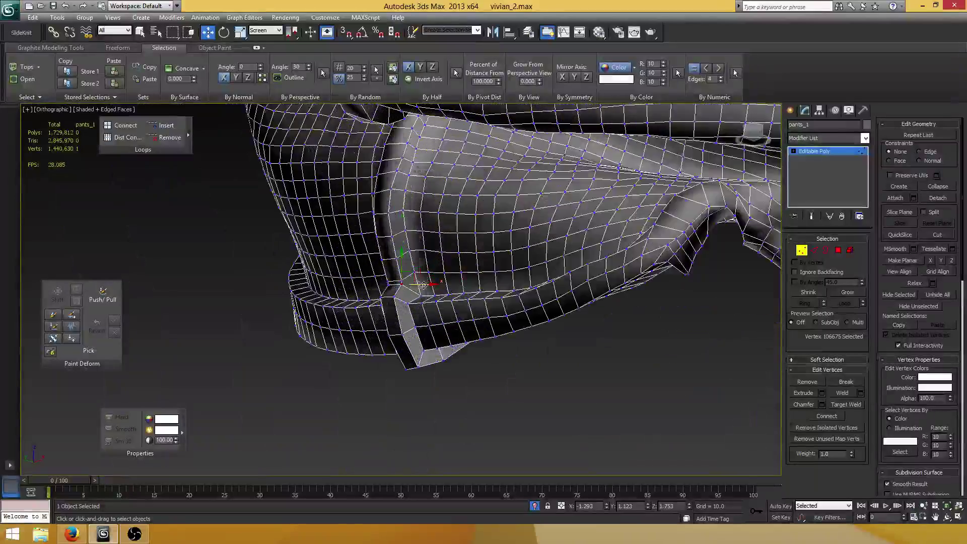
scroll(480, 260, "down", 2)
left_click(850, 250)
key("4")
key("ctrl+a")
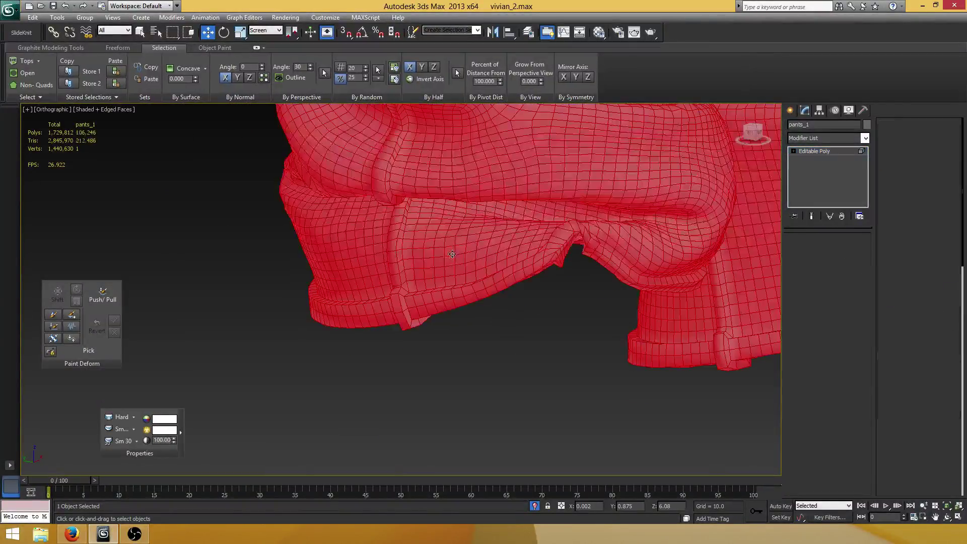
left_click(886, 437)
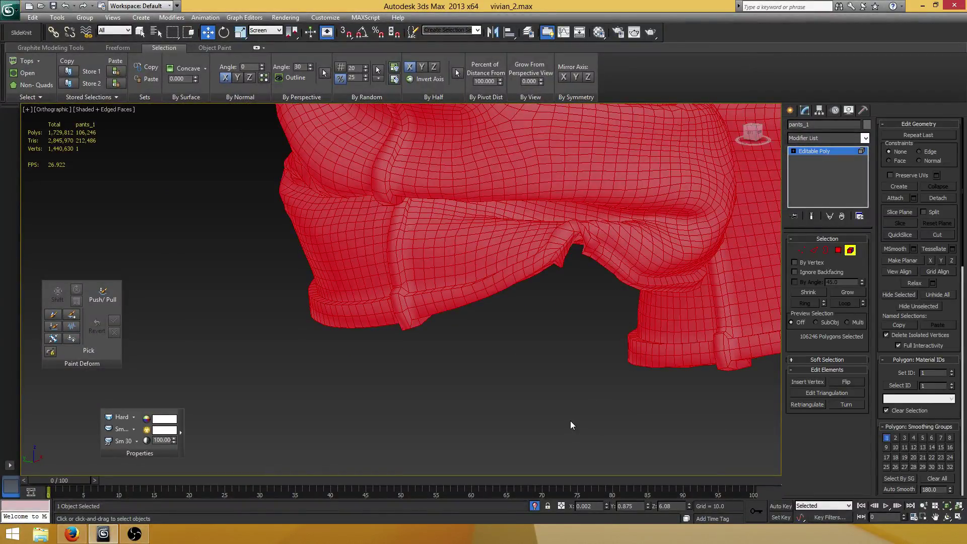
Select the protruding corner vertex at the pointed fold in the cuff's raised hem.
middle_click_drag(382, 267, 339, 264, "alt")
scroll(339, 263, "down", 3)
middle_click_drag(483, 269, 403, 270, "alt")
scroll(404, 271, "up", 8)
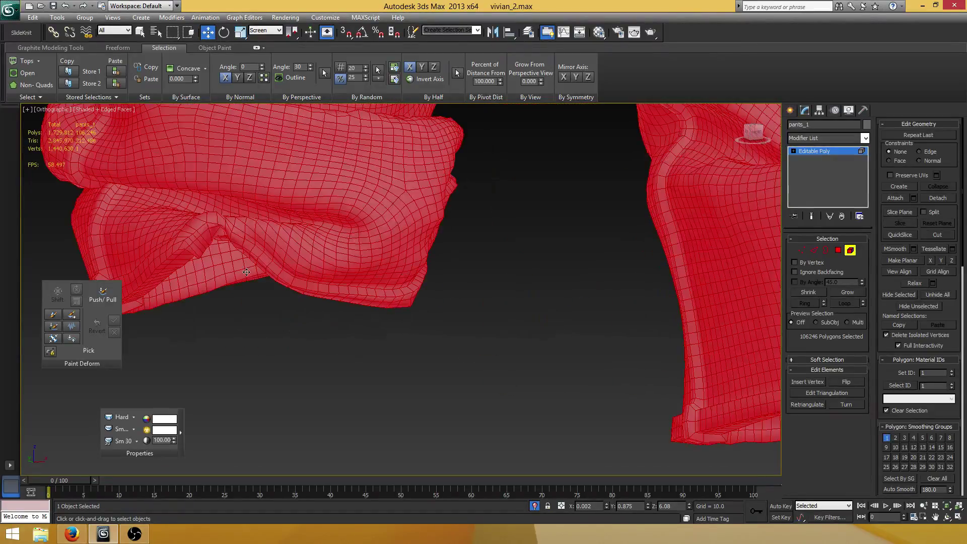
key("1")
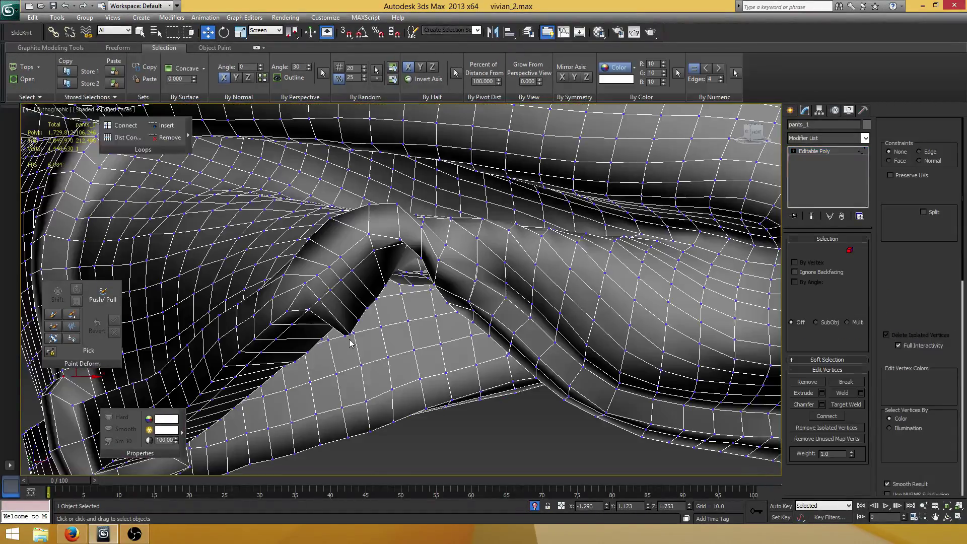
left_click(349, 334)
middle_click_drag(379, 287, 432, 290, "alt")
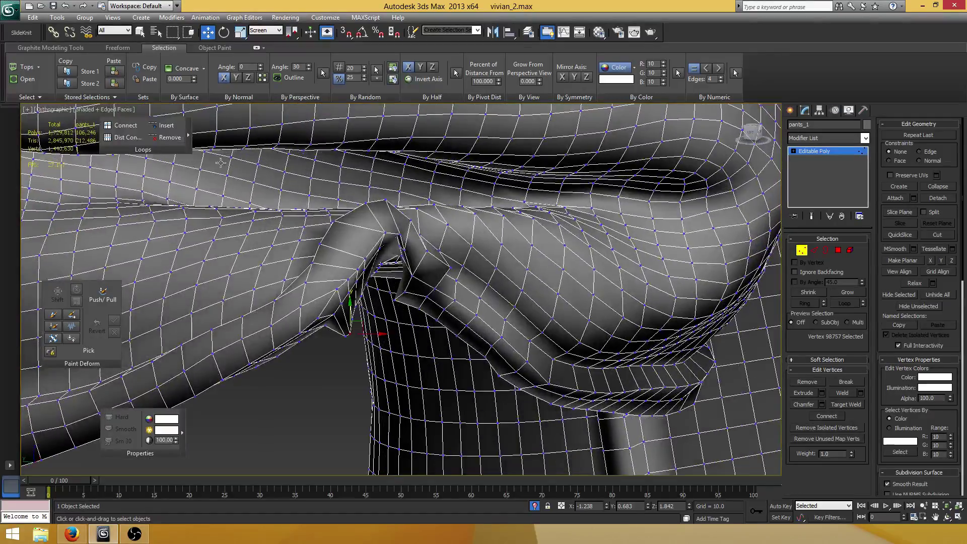
Soften the pointed corner of the cuff's hem fold with the Relax/Soften brush, adjusting the brush to the area.
left_click(54, 315)
middle_click_drag(291, 296, 330, 332, "alt")
mouse_move(329, 330)
left_mouse_down("ctrl+shift")
mouse_move(324, 346)
mouse_move(333, 314)
mouse_move(340, 321)
left_mouse_up("ctrl+shift")
middle_click_drag(340, 321, 326, 312, "alt")
left_click_drag(324, 312, 343, 327, "ctrl+shift")
middle_click_drag(352, 328, 335, 292, "alt")
mouse_move(332, 307)
left_mouse_down("shift")
mouse_move(330, 319)
mouse_move(327, 305)
left_mouse_up("shift")
mouse_move(343, 287)
middle_mouse_down("alt")
mouse_move(376, 306)
mouse_move(302, 265)
mouse_move(333, 276)
mouse_move(346, 210)
mouse_move(406, 327)
mouse_move(371, 317)
mouse_move(402, 286)
middle_mouse_up("alt")
scroll(398, 288, "down", 3)
scroll(373, 302, "up", 3)
key("w")
Select the row of vertices along the jagged crest of the fold above the cuff.
left_click(360, 305)
scroll(403, 287, "up", 4)
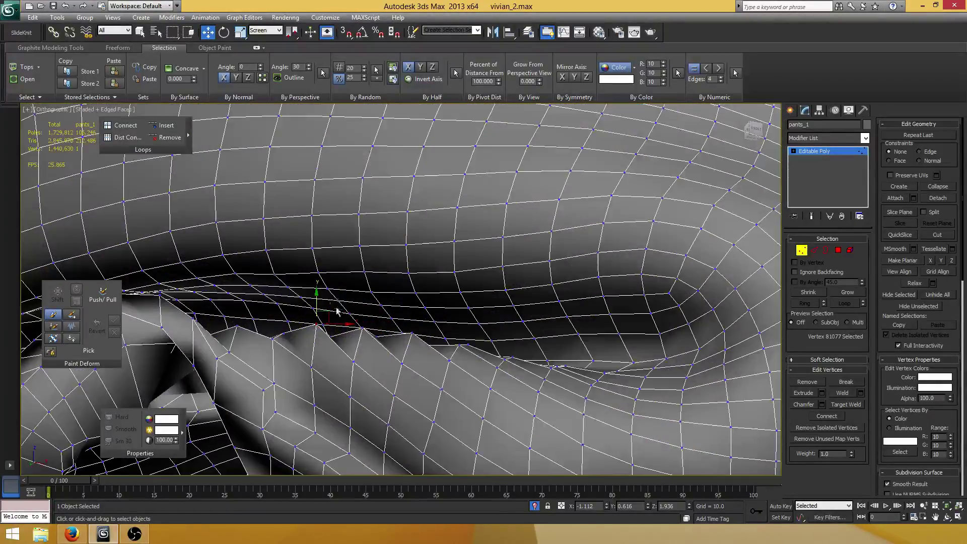
middle_click_drag(336, 311, 417, 352, "alt")
left_click(273, 338, "ctrl")
left_click(361, 330, "ctrl")
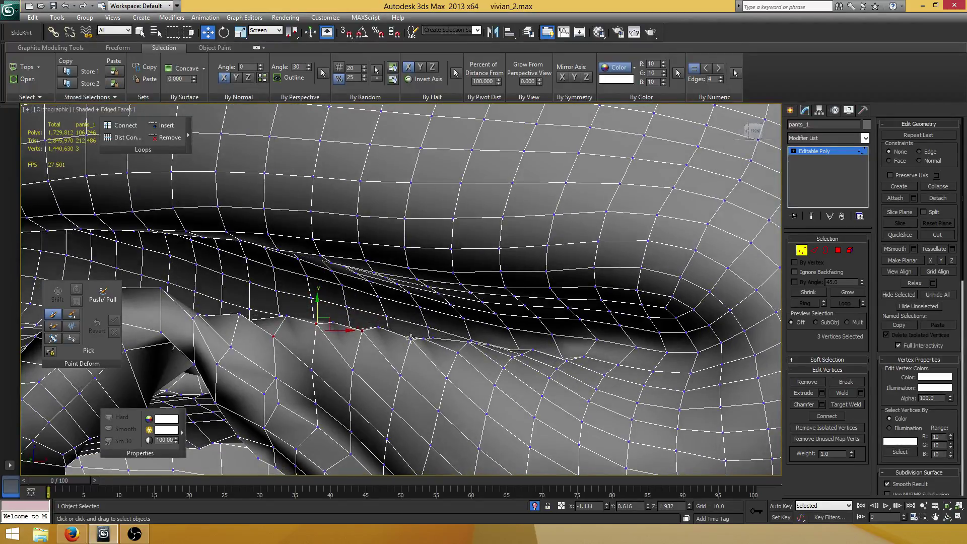
left_click(411, 338, "ctrl")
left_click(457, 353, "ctrl")
left_click(504, 367, "ctrl")
Add the neighbouring vertices below the fold's crest to the selection and connect the two rows with new edges.
middle_click_drag(274, 302, 373, 313, "alt")
left_click(280, 288, "ctrl")
left_click(234, 298, "ctrl")
left_click(319, 305, "ctrl")
left_click(368, 309, "ctrl")
left_click(415, 319, "ctrl")
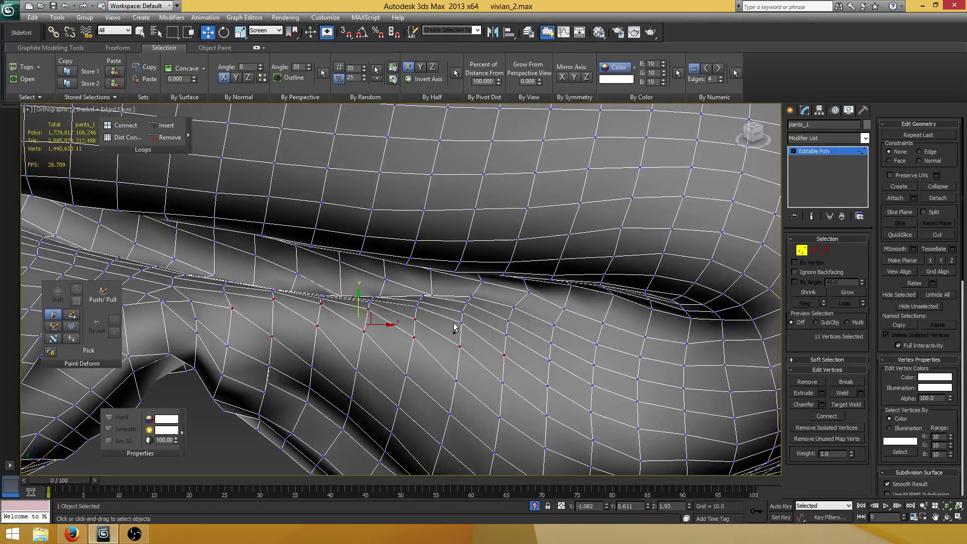
left_click(461, 323, "ctrl")
middle_click_drag(483, 333, 476, 312, "alt")
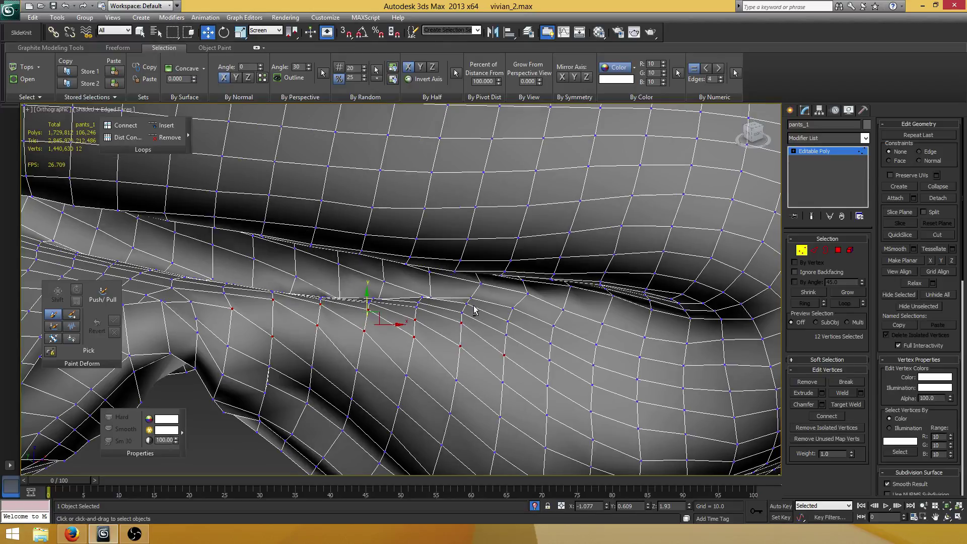
left_click(827, 416)
Raise a single vertex on the fold's crest slightly to even out the jagged edge.
middle_click_drag(537, 380, 448, 342, "alt")
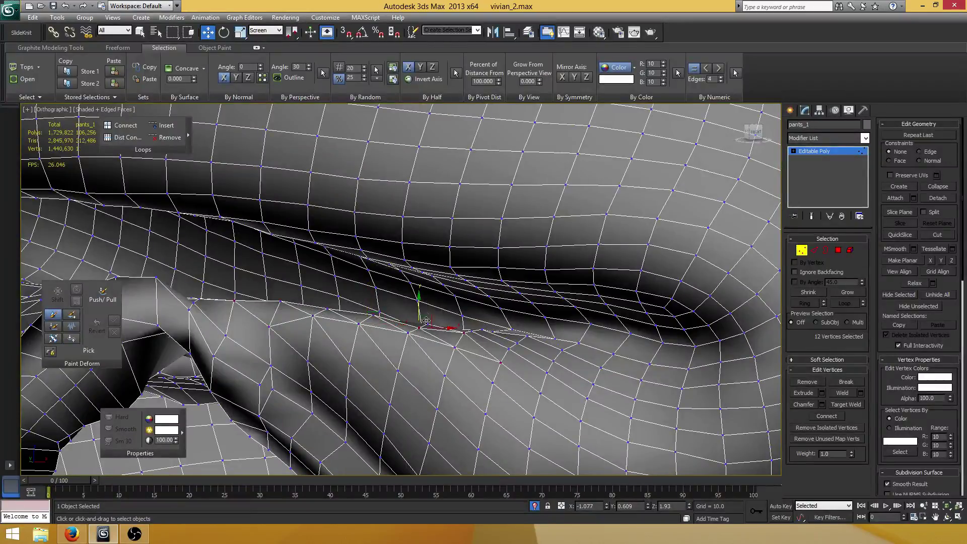
left_click(420, 327)
middle_click_drag(429, 309, 421, 304, "alt")
left_click_drag(421, 304, 418, 292)
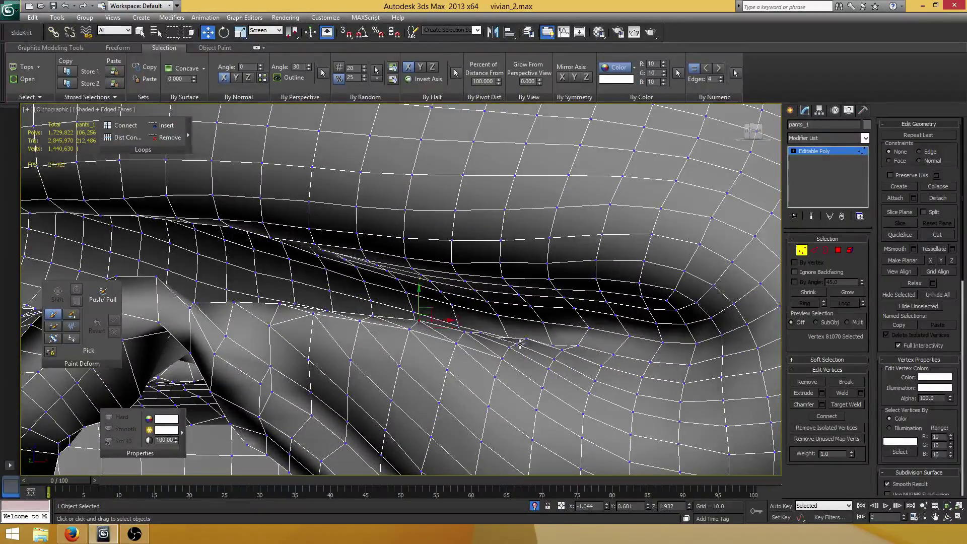
Connect two vertices across the polygon near the inner end of the fold's crest with a new edge.
middle_click_drag(520, 344, 516, 361, "alt")
left_click(509, 348)
left_click(463, 332, "ctrl")
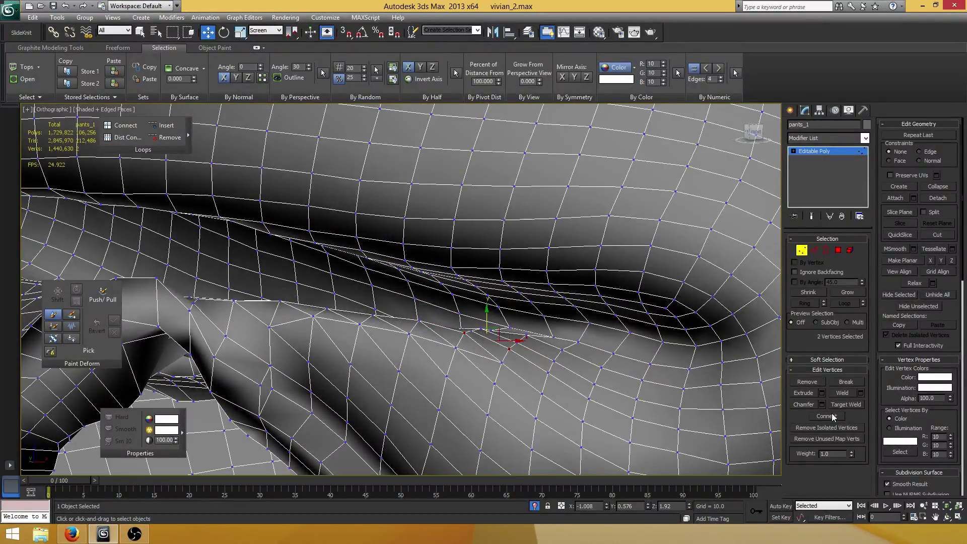
left_click(833, 416)
Select four vertices around the quads at the outer end of the fold's crest and connect them with new edges.
middle_click_drag(353, 363, 332, 319, "alt")
left_click(295, 319)
left_click(335, 310, "ctrl")
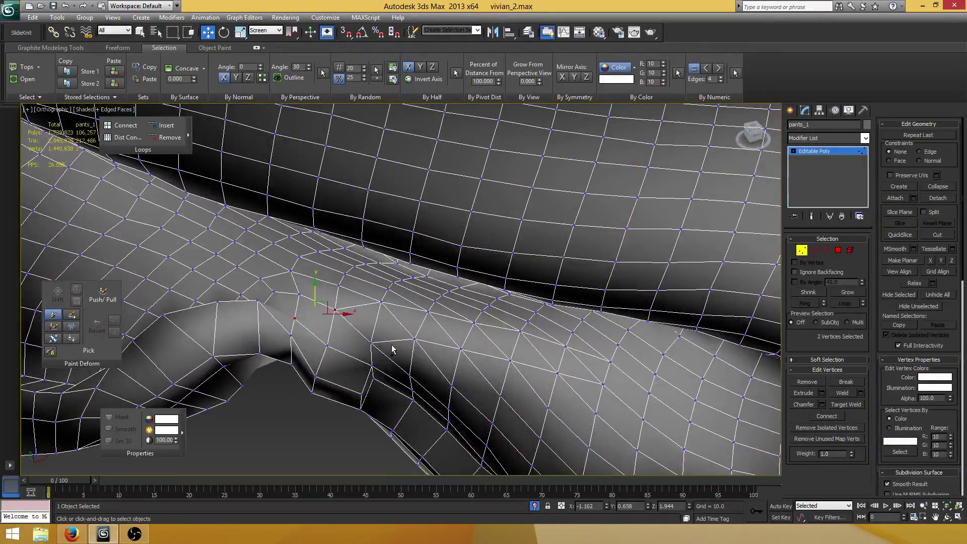
mouse_move(392, 349)
middle_mouse_down("alt")
mouse_move(398, 322)
mouse_move(375, 336)
mouse_move(398, 334)
middle_mouse_up("alt")
left_click(372, 338, "ctrl")
left_click(328, 347, "ctrl")
left_click(827, 416)
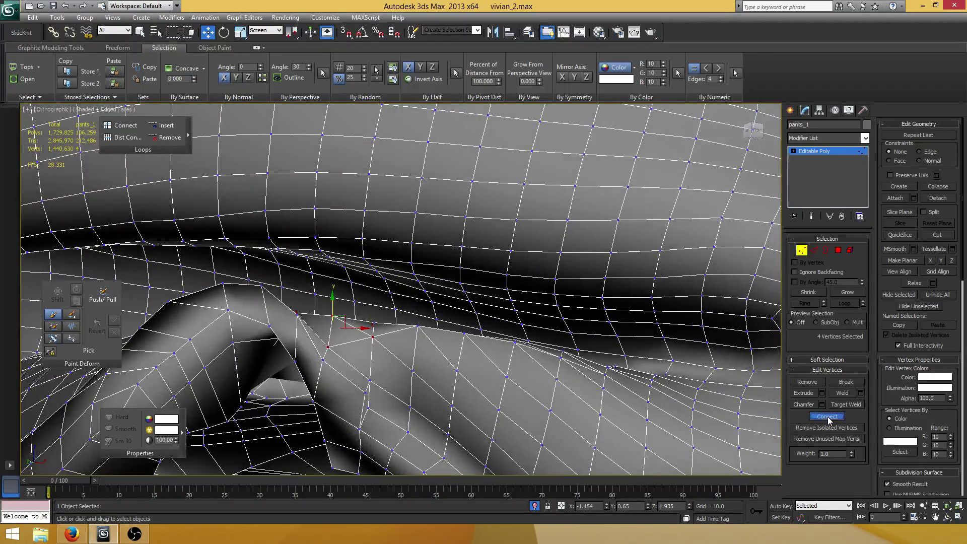
Switch to polygon editing and select the two irregular polygons on the ridge just below the connected vertices.
middle_click_drag(460, 352, 369, 369, "alt")
scroll(436, 352, "down", 3)
scroll(397, 323, "up", 5)
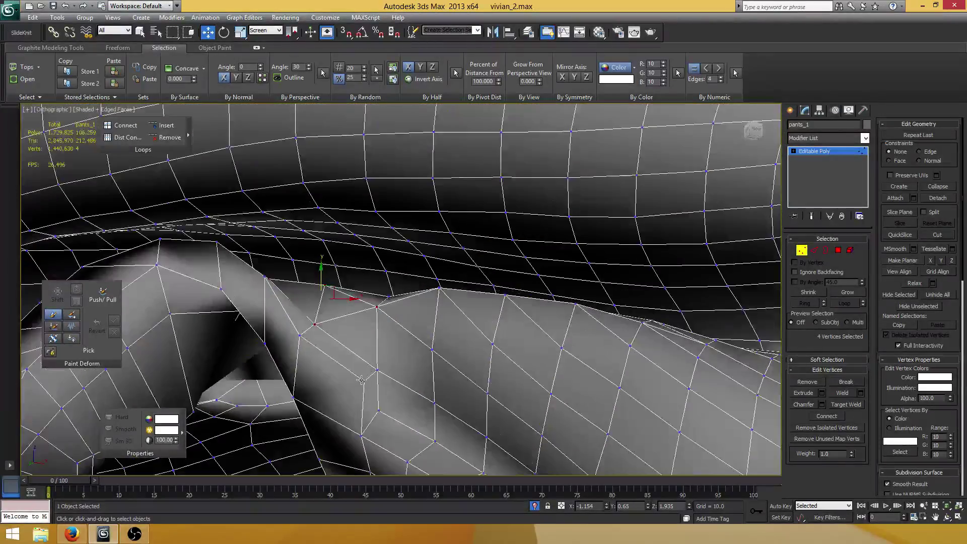
key("4")
key("ctrl+a")
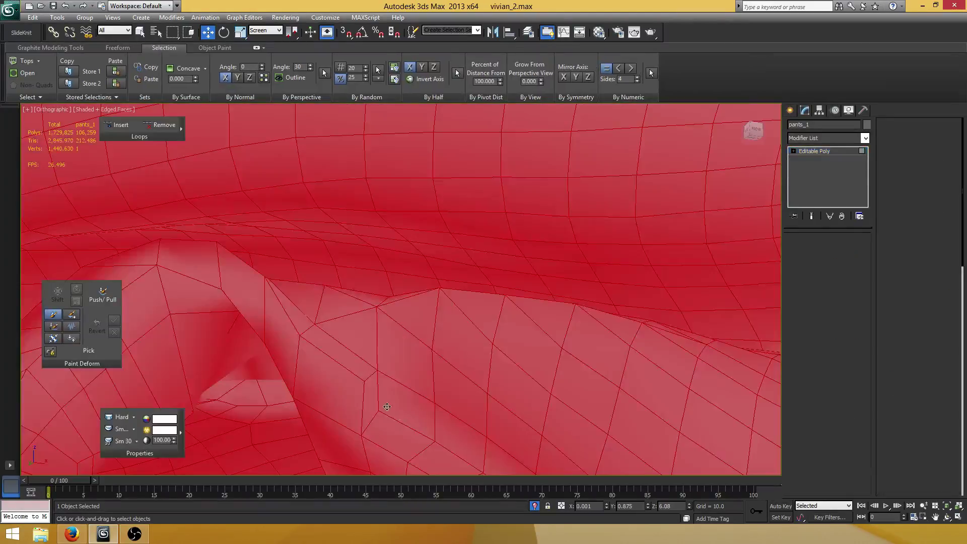
left_click(375, 400)
left_click(357, 364, "ctrl")
scroll(392, 360, "down", 2)
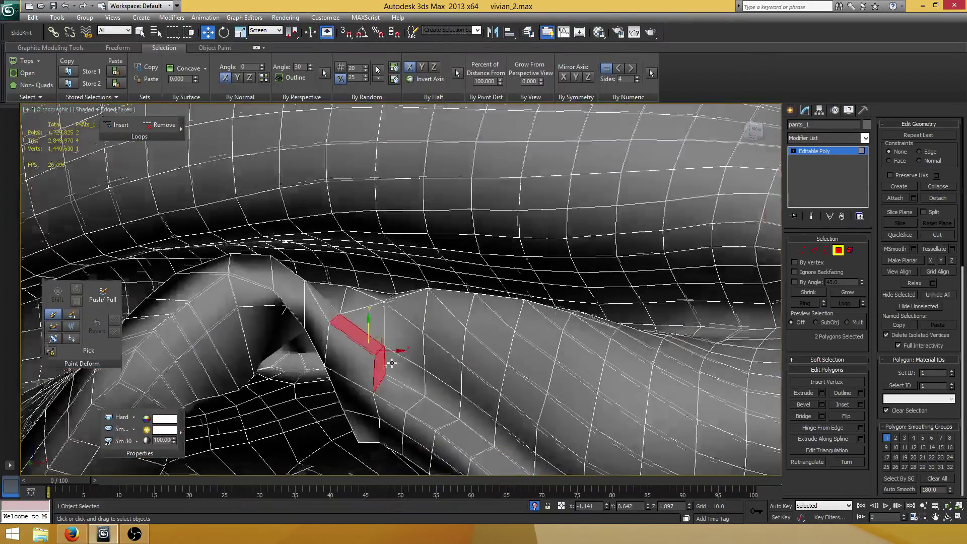
middle_click_drag(392, 362, 411, 369, "alt")
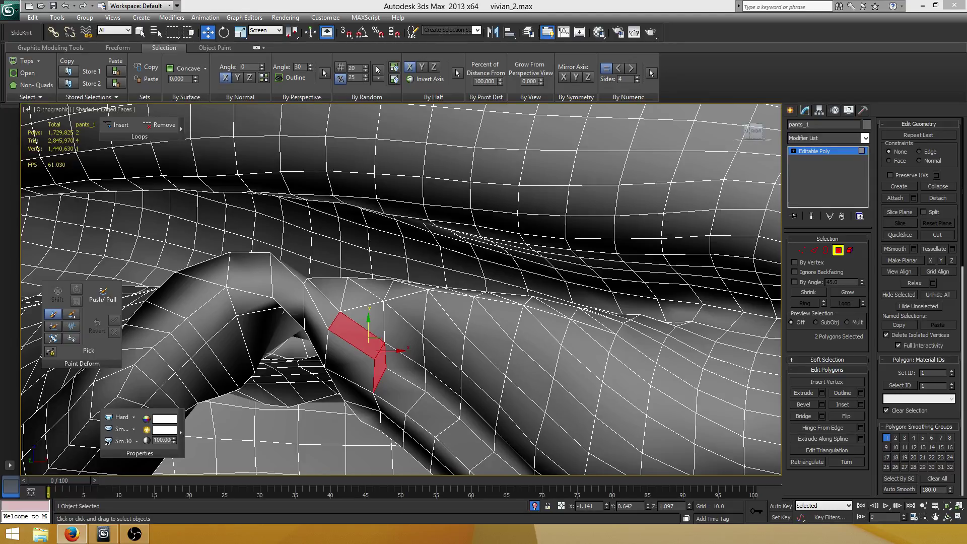
Examine the whole pants mesh from the cuff fold up to the waist and crotch.
scroll(397, 269, "down", 3)
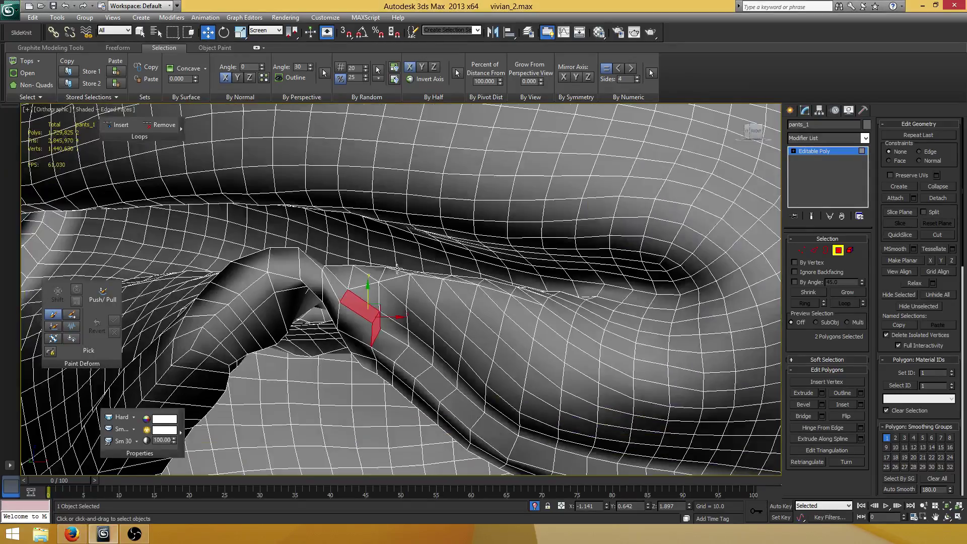
middle_click_drag(406, 280, 455, 426, "alt")
scroll(439, 308, "down", 4)
scroll(632, 314, "down", 3)
scroll(482, 367, "down", 3)
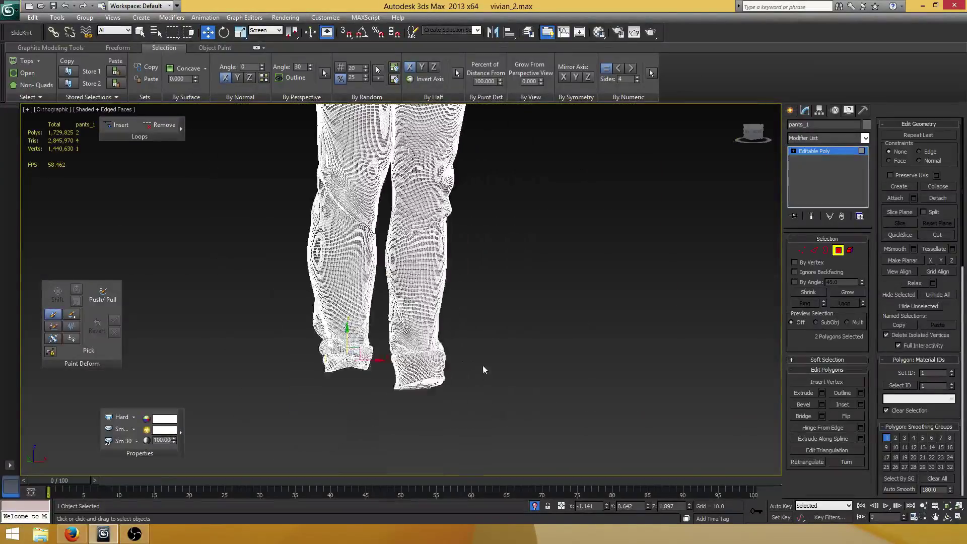
middle_click_drag(472, 347, 488, 366, "alt")
middle_click_drag(486, 206, 491, 380)
middle_click_drag(488, 236, 481, 302)
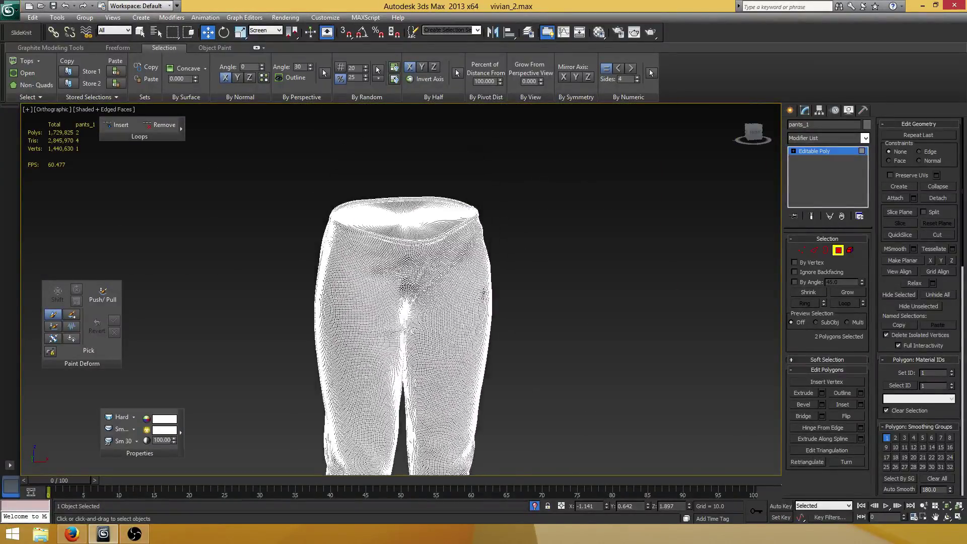
scroll(482, 252, "up", 3)
middle_click_drag(487, 177, 482, 206)
scroll(482, 206, "up", 6)
scroll(482, 206, "down", 5)
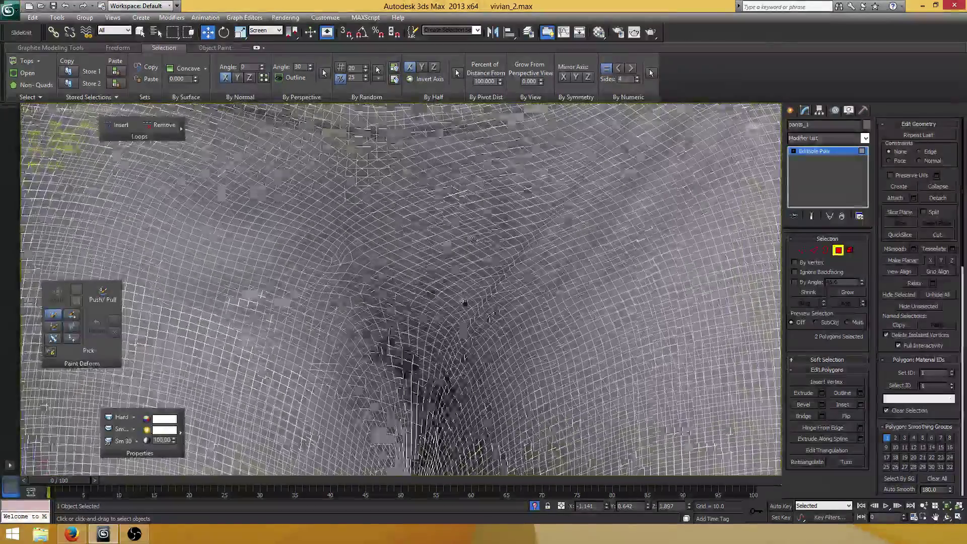
Leave polygon editing, deselect the pants and end isolation so the full character is shown.
left_click(838, 250)
middle_click_drag(716, 197, 700, 230, "alt")
left_click(700, 231)
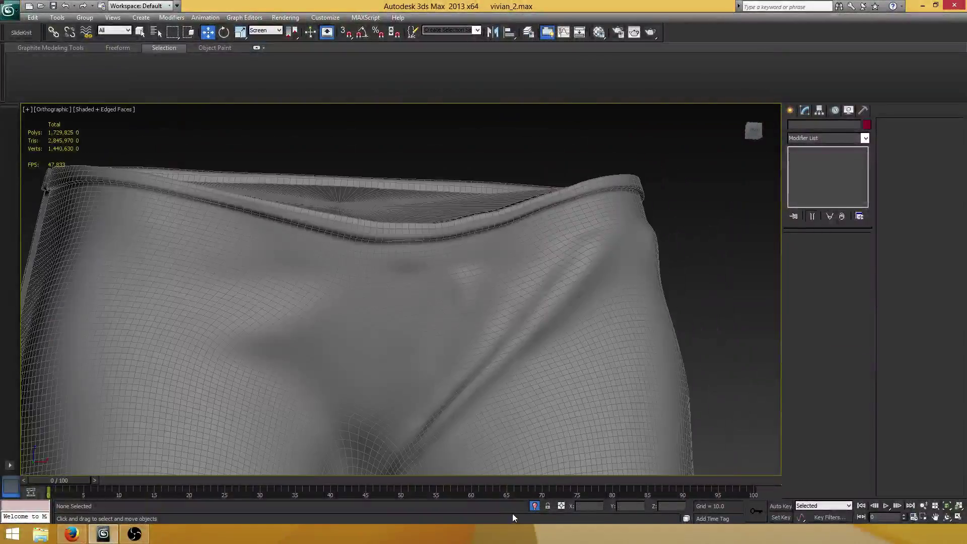
left_click(538, 506)
Select the button at the front of the waistband and shift it slightly down and sideways on the fly strip.
middle_click_drag(403, 121, 385, 334)
middle_click_drag(372, 194, 521, 135)
scroll(402, 275, "up", 5)
scroll(408, 265, "up", 4)
middle_click_drag(428, 222, 281, 316)
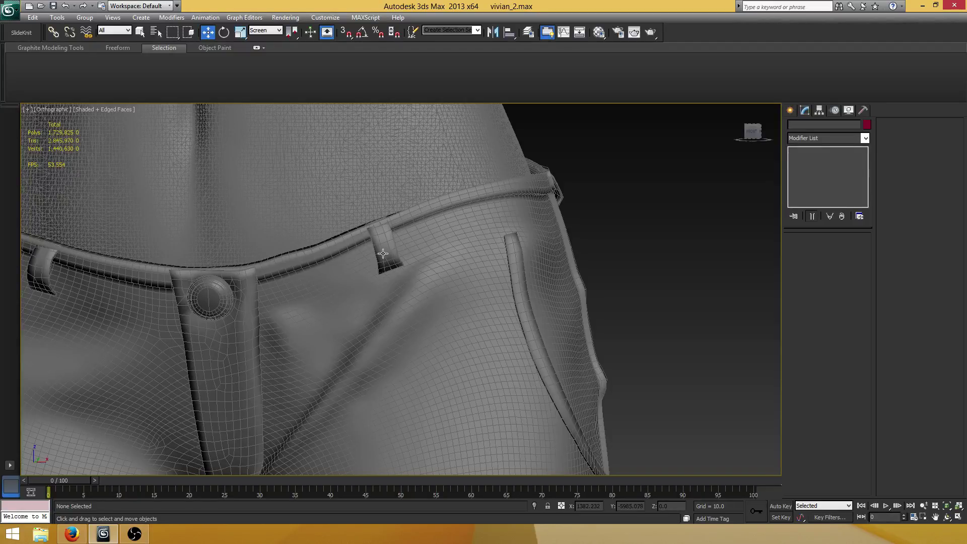
middle_click_drag(240, 310, 262, 282)
scroll(252, 276, "up", 4)
middle_click_drag(221, 253, 410, 267)
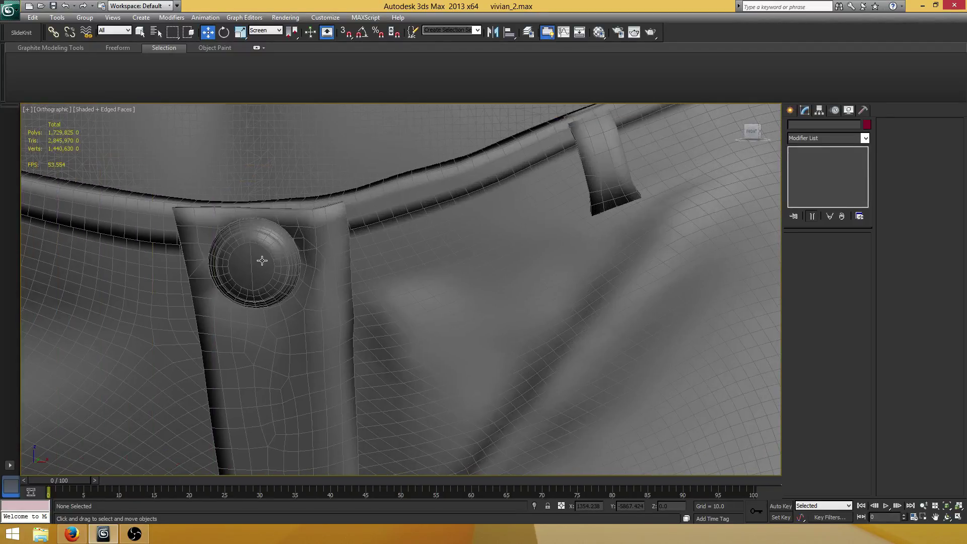
left_click(292, 278)
mouse_move(292, 278)
middle_mouse_down("alt")
mouse_move(323, 273)
mouse_move(292, 252)
mouse_move(314, 293)
mouse_move(275, 303)
middle_mouse_up("alt")
scroll(286, 245, "up", 2)
left_click_drag(266, 303, 267, 310)
middle_click_drag(274, 311, 290, 326, "alt")
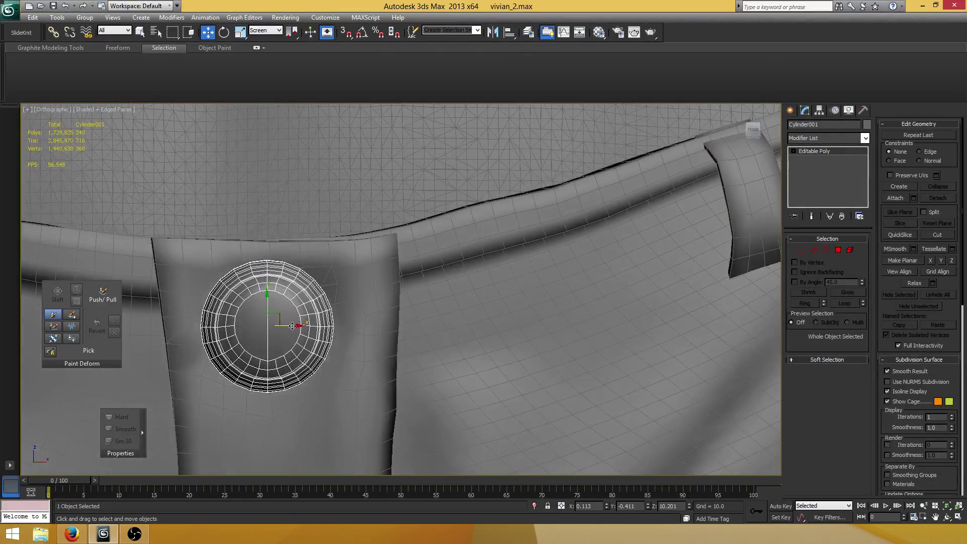
left_click_drag(292, 326, 296, 326)
Select the column of vertices at the button's lower rim and nudge it slightly downward.
middle_click_drag(296, 326, 334, 205)
scroll(333, 205, "up", 3)
key("1")
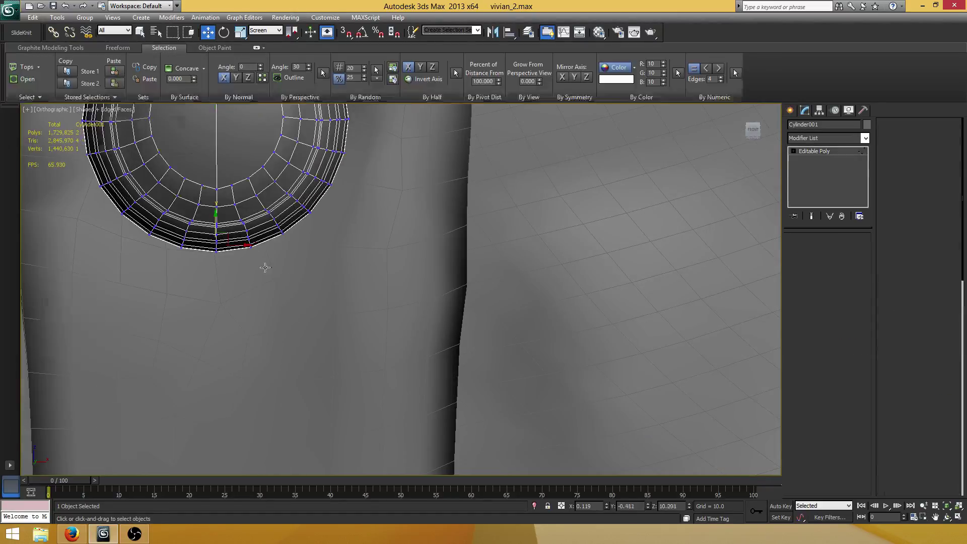
key("F3")
middle_click_drag(234, 252, 261, 268)
scroll(246, 289, "up", 2)
middle_click_drag(179, 272, 317, 303)
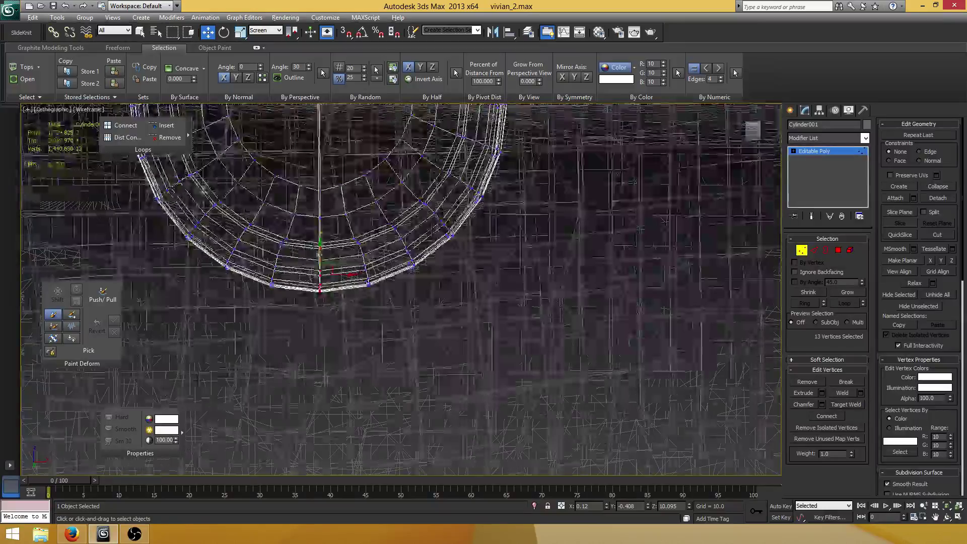
key("F3")
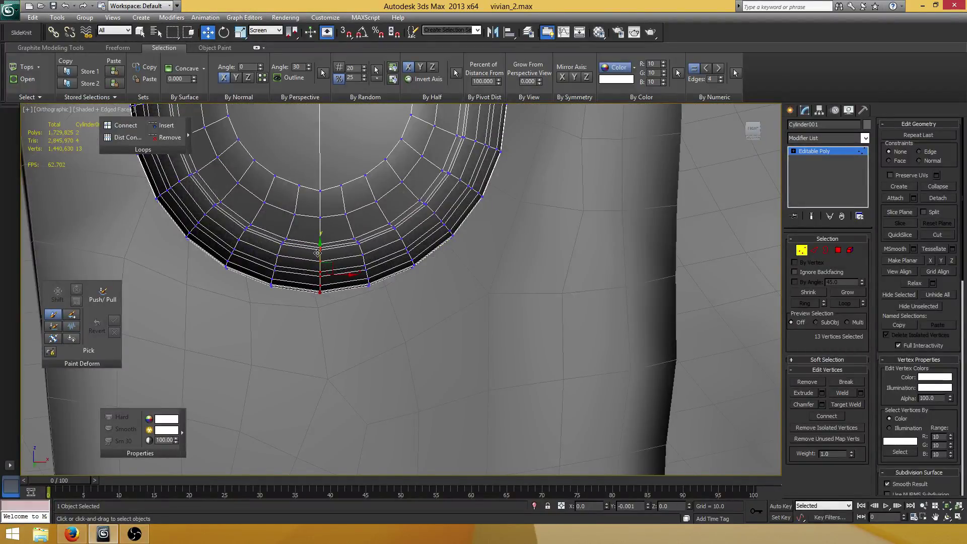
scroll(318, 253, "down", 5)
middle_click_drag(318, 253, 404, 358, "alt")
scroll(455, 292, "down", 3)
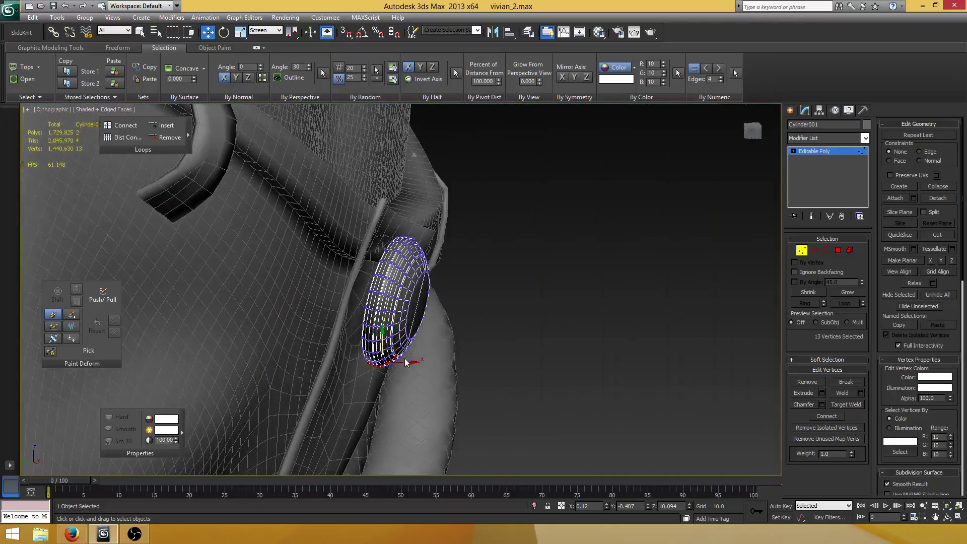
left_click(799, 249)
Reposition the whole button on the fly strip, shifting it sideways and down and moving it about 0.03 outward.
middle_click_drag(500, 298, 346, 313, "alt")
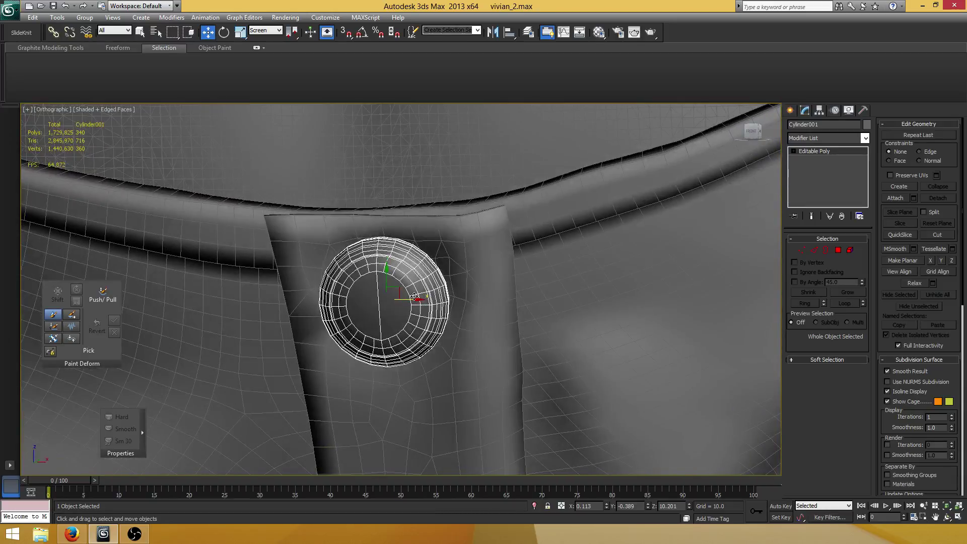
left_click_drag(414, 297, 421, 296)
middle_click_drag(389, 286, 393, 268, "alt")
left_click_drag(389, 280, 391, 282)
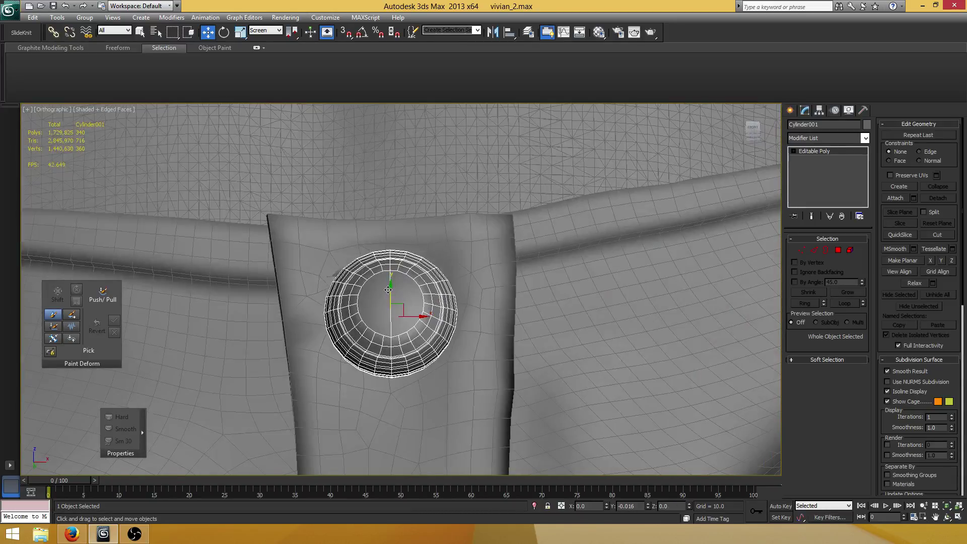
middle_click_drag(391, 282, 425, 320, "alt")
left_click_drag(412, 303, 426, 303)
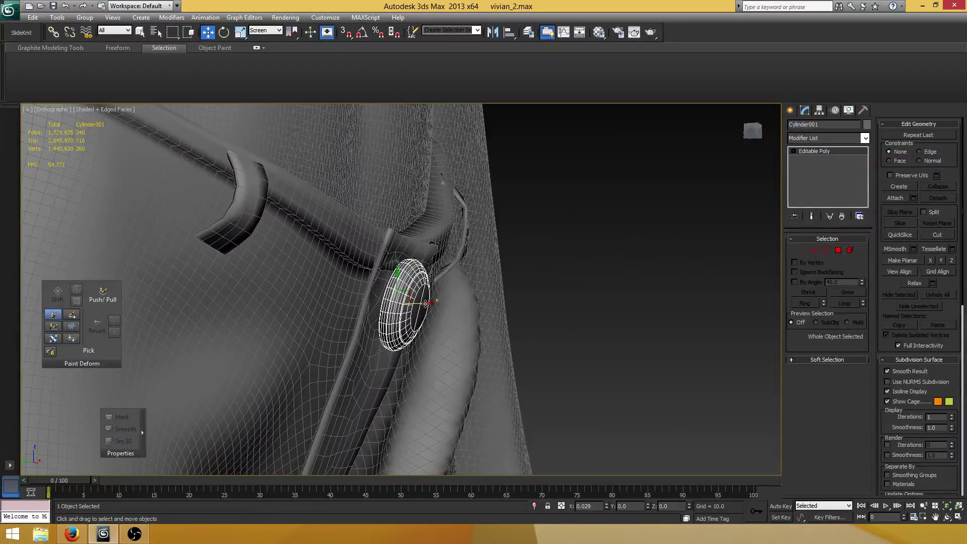
Select all vertices of the fly strip's upper part around the button.
mouse_move(431, 262)
middle_mouse_down("alt")
mouse_move(403, 248)
mouse_move(511, 248)
mouse_move(505, 235)
mouse_move(438, 272)
mouse_move(415, 324)
middle_mouse_up("alt")
left_click(419, 252)
key("1")
key("F3")
scroll(414, 324, "down", 3)
scroll(414, 324, "up", 3)
key("F3")
middle_click_drag(502, 343, 484, 292)
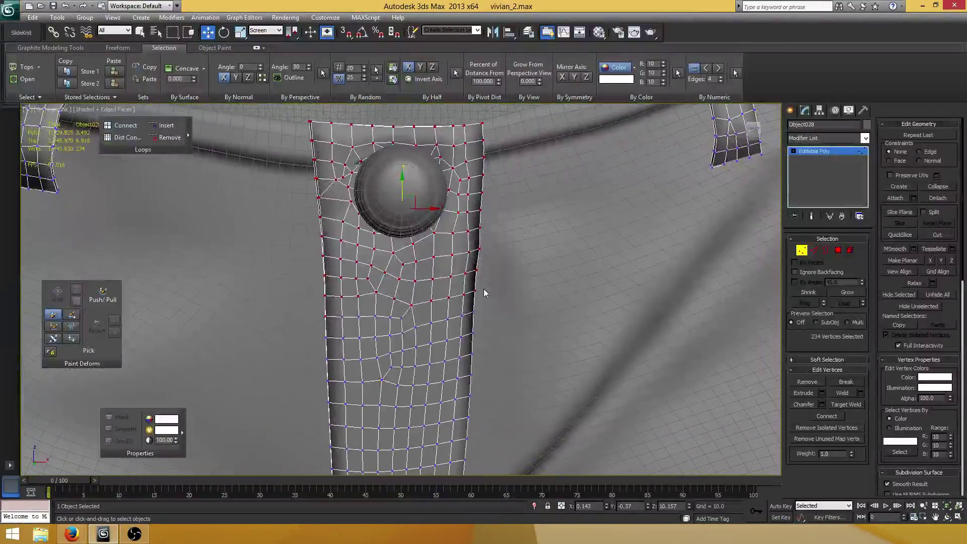
Apply an FFD 3x3x3 modifier to the selected fly strip vertices.
left_click(866, 139)
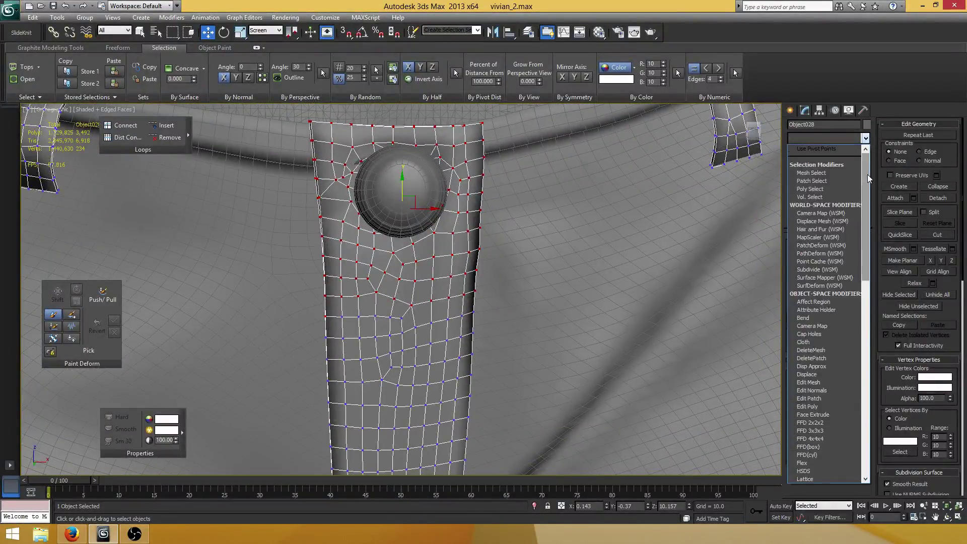
scroll(861, 229, "down", 7)
left_click(821, 262)
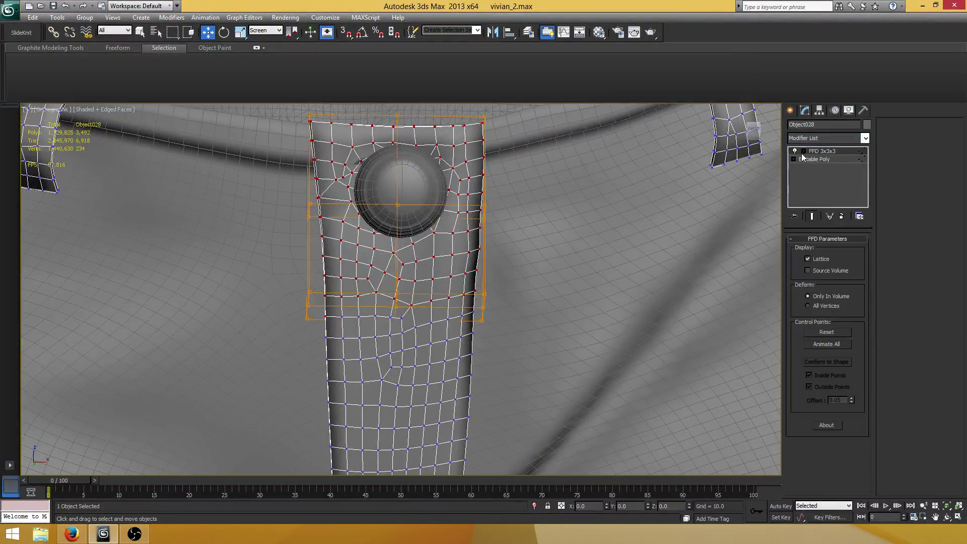
Select the top layer of FFD control points on the fly strip and raise it by about 0.006.
mouse_move(430, 219)
middle_mouse_down("alt")
mouse_move(579, 232)
mouse_move(569, 222)
mouse_move(606, 198)
middle_mouse_up("alt")
key("F3")
key("F3")
mouse_move(481, 258)
middle_mouse_down("alt")
mouse_move(468, 223)
mouse_move(426, 225)
mouse_move(440, 184)
mouse_move(463, 189)
middle_mouse_up("alt")
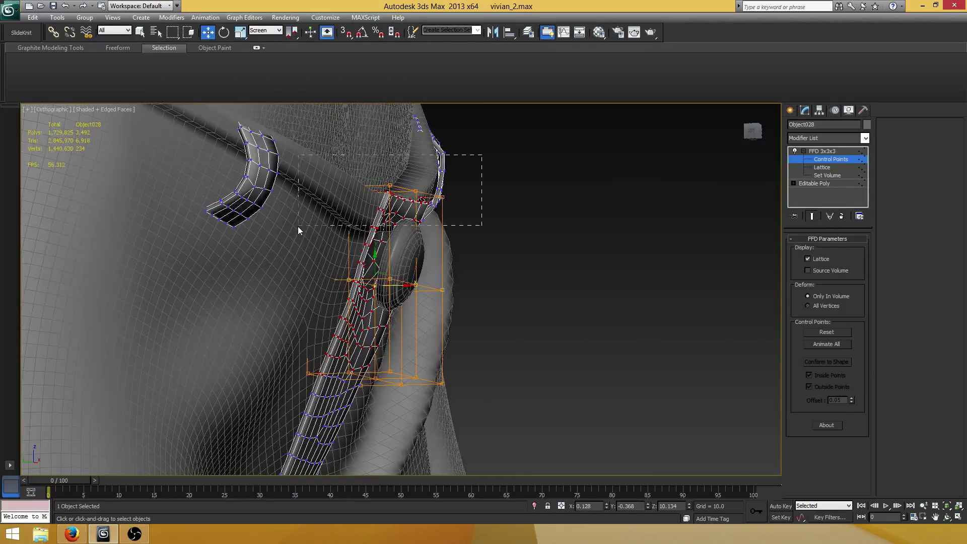
left_click_drag(298, 226, 298, 226)
mouse_move(395, 206)
middle_mouse_down("alt")
mouse_move(405, 203)
mouse_move(392, 192)
middle_mouse_up("alt")
left_click_drag(382, 176, 381, 171)
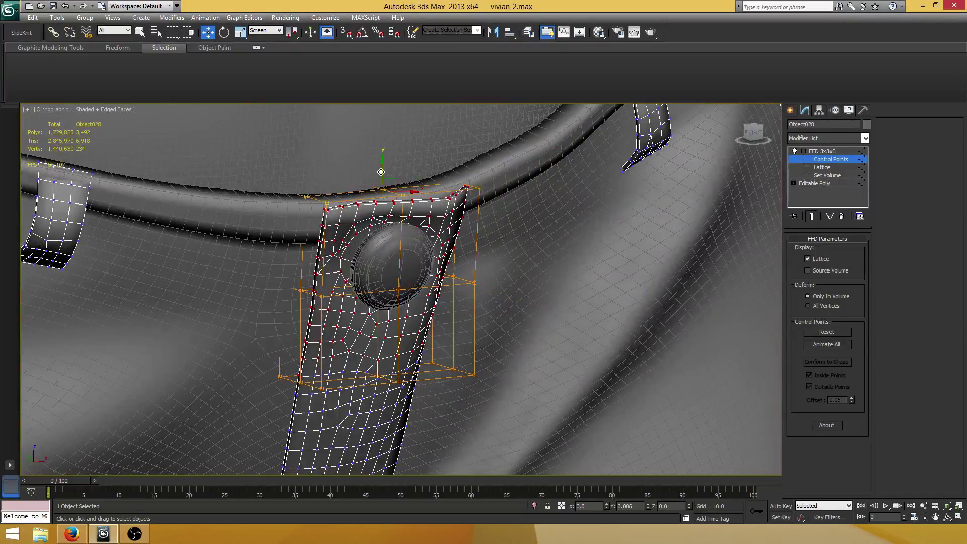
Adjust the FFD control points at the fly strip's upper corner to fit it against the waistband.
middle_click_drag(381, 172, 534, 213, "alt")
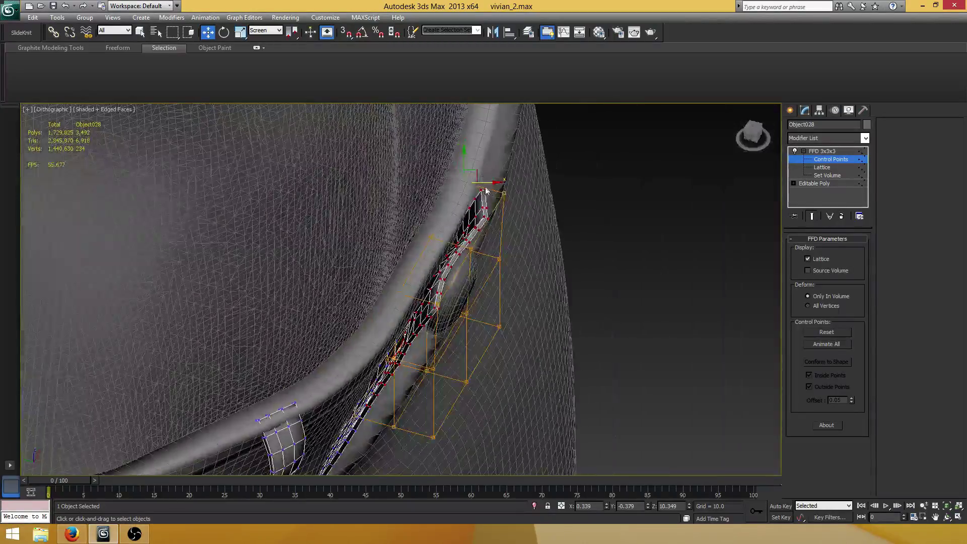
middle_click_drag(480, 181, 512, 238, "alt")
scroll(514, 197, "down", 4)
scroll(500, 215, "up", 6)
scroll(500, 215, "down", 3)
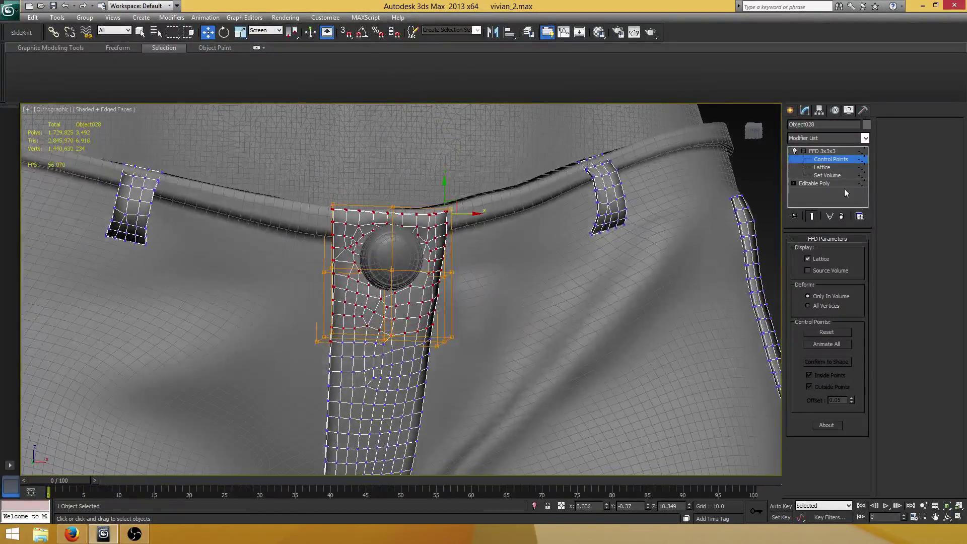
Collapse the FFD modifier on the fly strip into its Editable Poly.
right_click(805, 153)
left_click(835, 238)
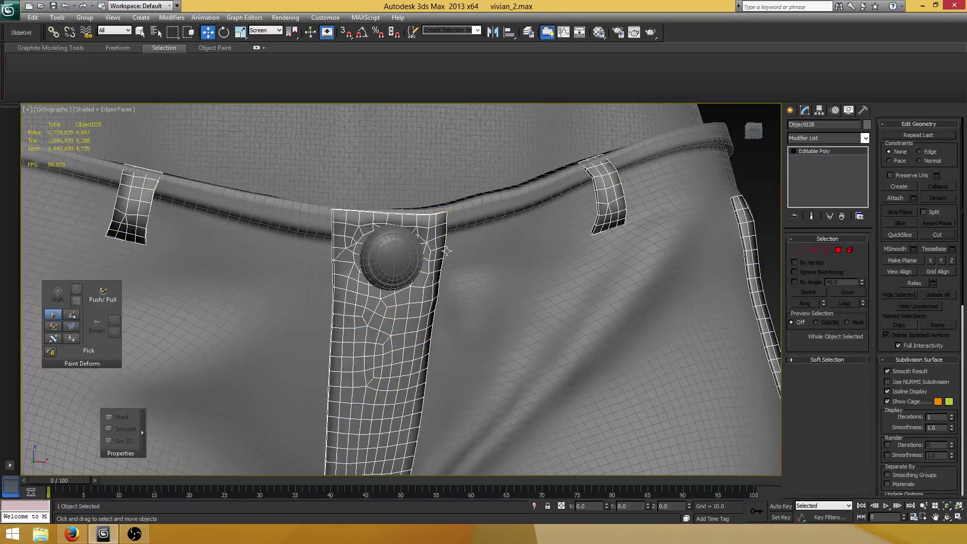
middle_click_drag(648, 264, 520, 263, "alt")
scroll(520, 263, "up", 5)
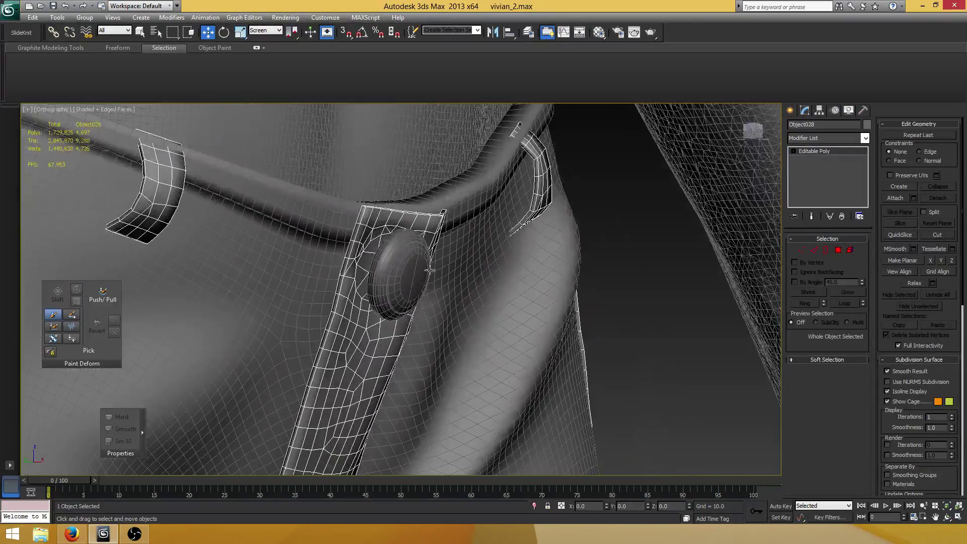
Select the button on the fly strip and rotate it slightly to align it with the fabric surface.
left_click(408, 286)
middle_click_drag(408, 285, 373, 213, "alt")
scroll(399, 219, "down", 4)
scroll(389, 232, "up", 6)
scroll(383, 226, "down", 2)
left_click(226, 35)
middle_click_drag(402, 267, 412, 270, "alt")
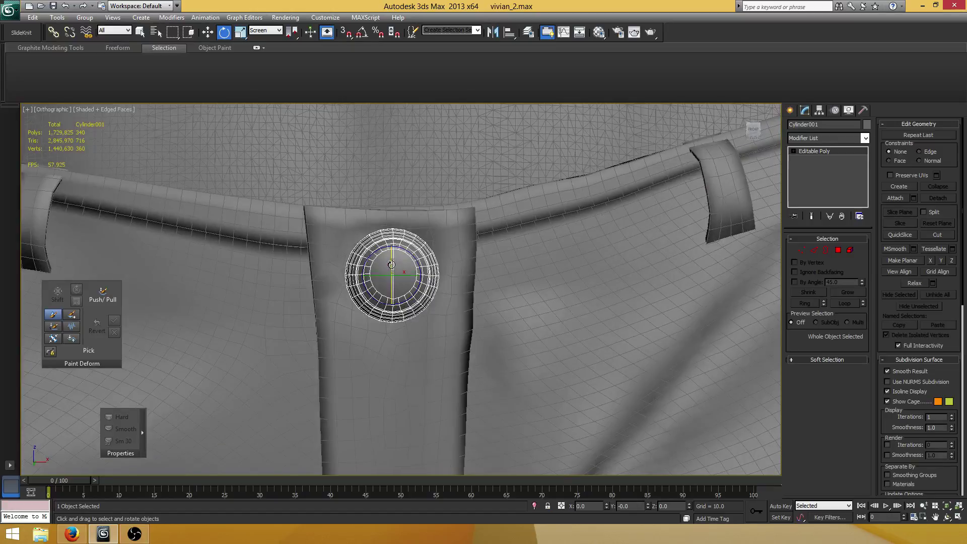
left_click_drag(391, 264, 386, 271)
scroll(386, 269, "down", 3)
middle_click_drag(393, 264, 400, 258, "alt")
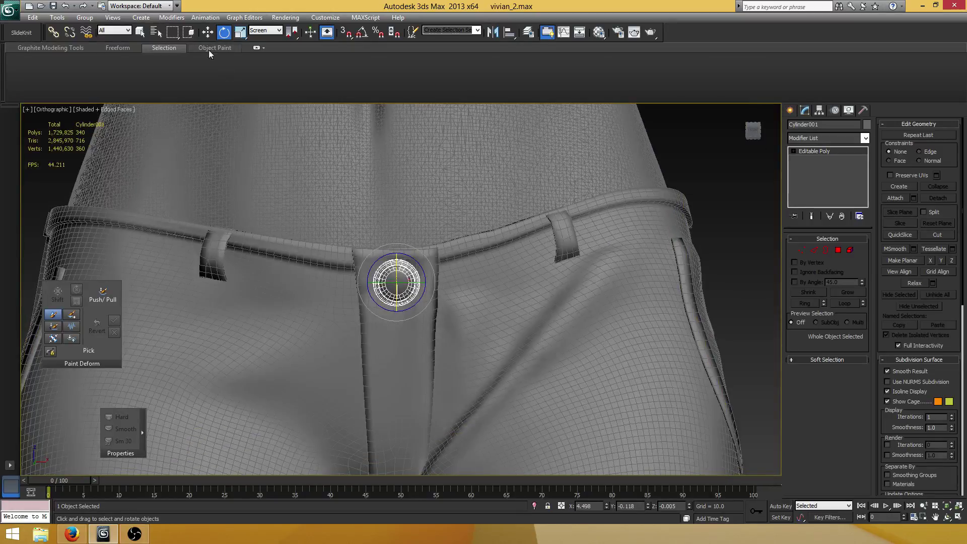
Examine the boots' laces, straps and stitching up close, selecting the stitching object to highlight it.
scroll(371, 174, "down", 8)
scroll(436, 227, "up", 6)
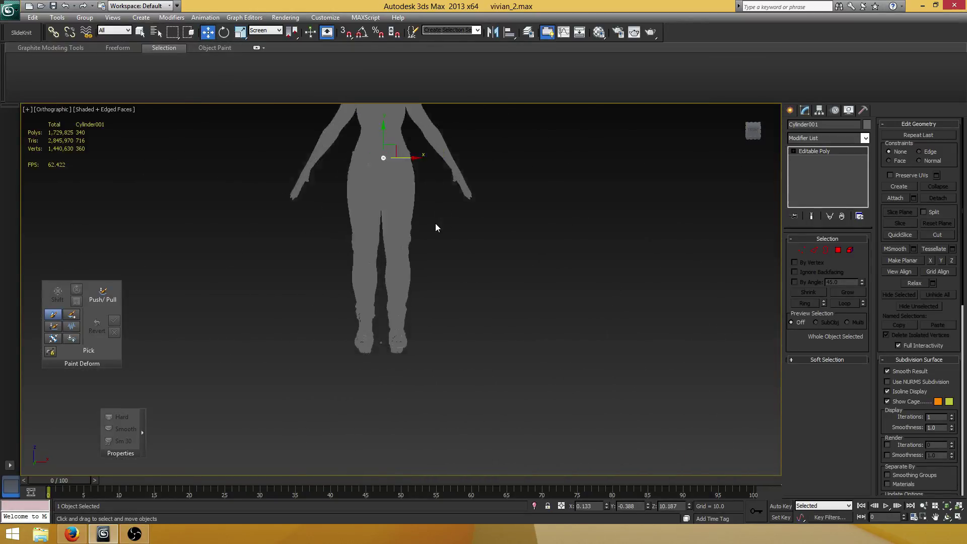
scroll(451, 239, "up", 10)
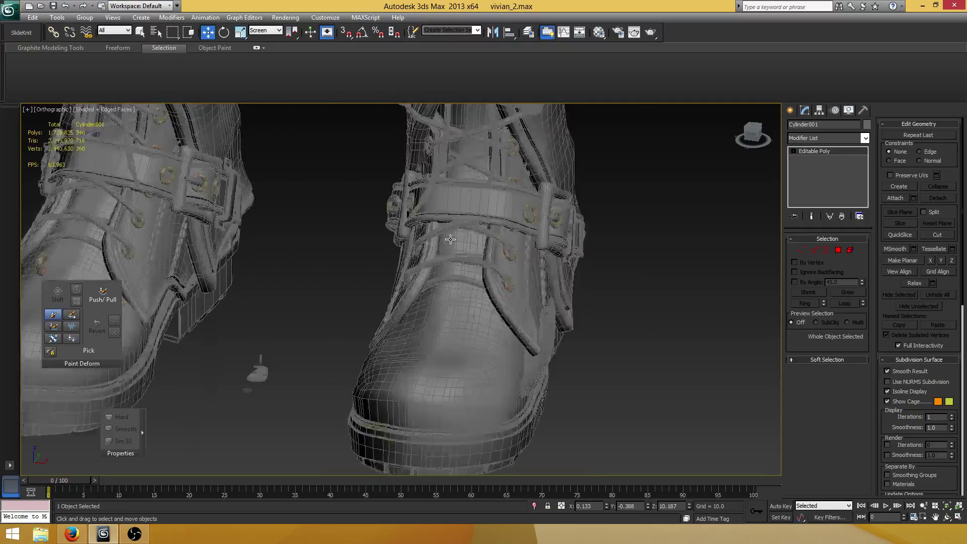
scroll(451, 240, "down", 4)
scroll(443, 216, "up", 7)
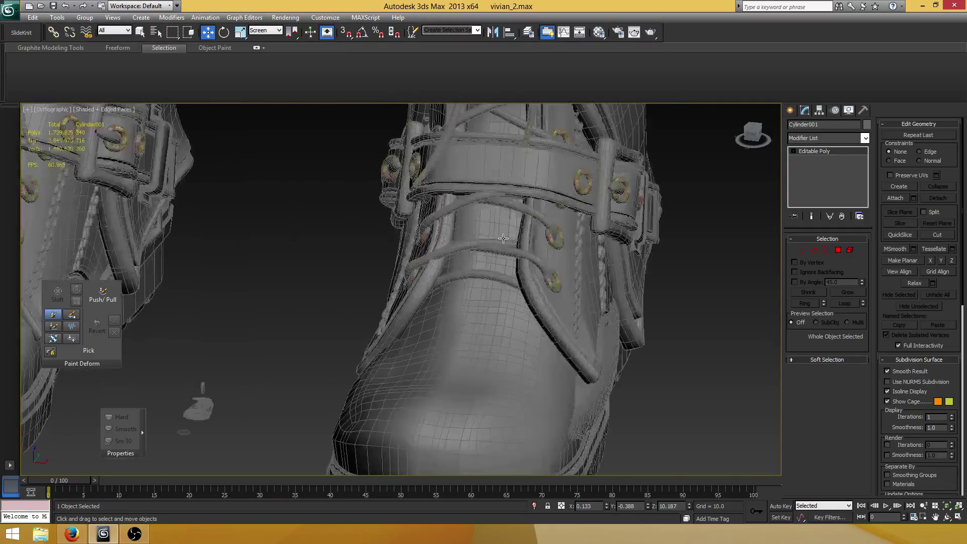
middle_click_drag(743, 285, 682, 264)
left_click(545, 274)
scroll(533, 256, "down", 6)
scroll(323, 237, "up", 7)
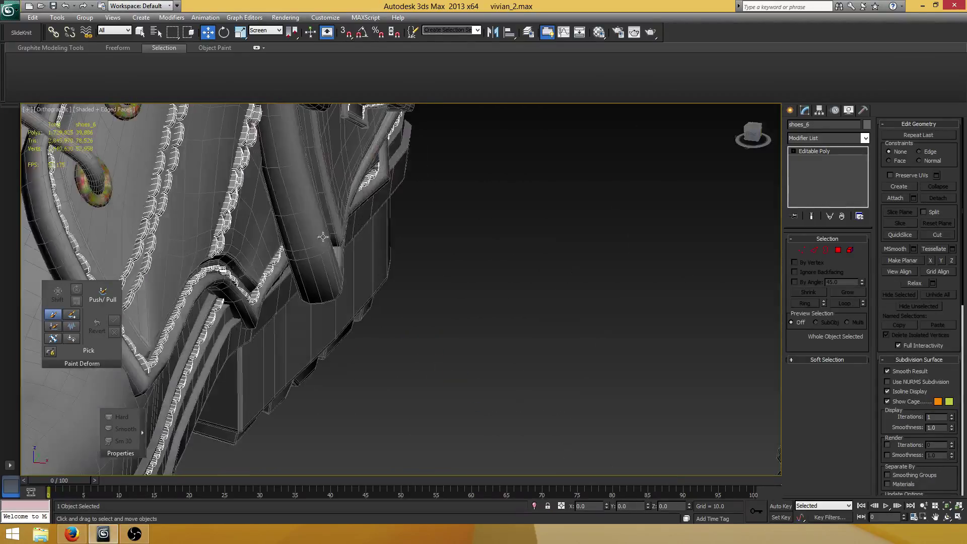
scroll(323, 236, "up", 6)
scroll(428, 263, "down", 10)
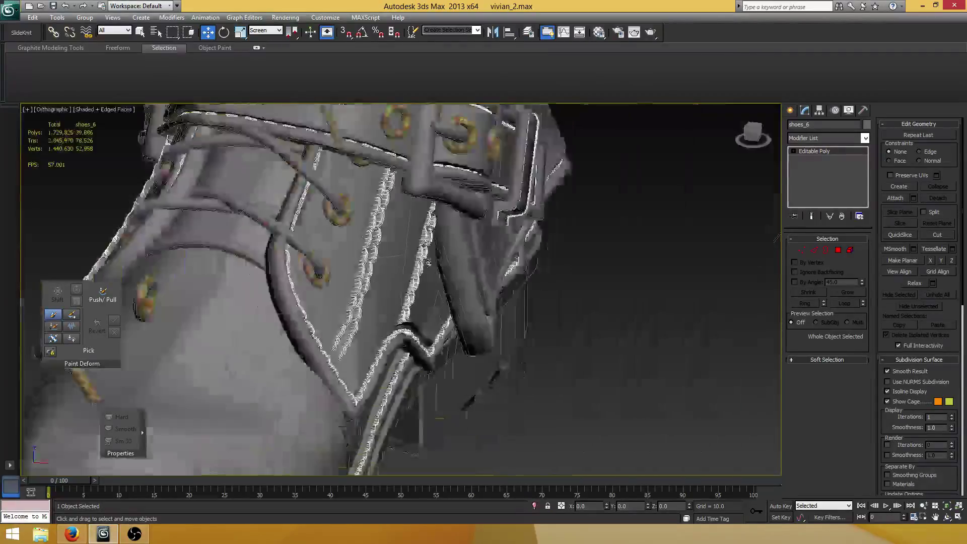
middle_click_drag(461, 270, 569, 250, "alt")
scroll(464, 275, "up", 3)
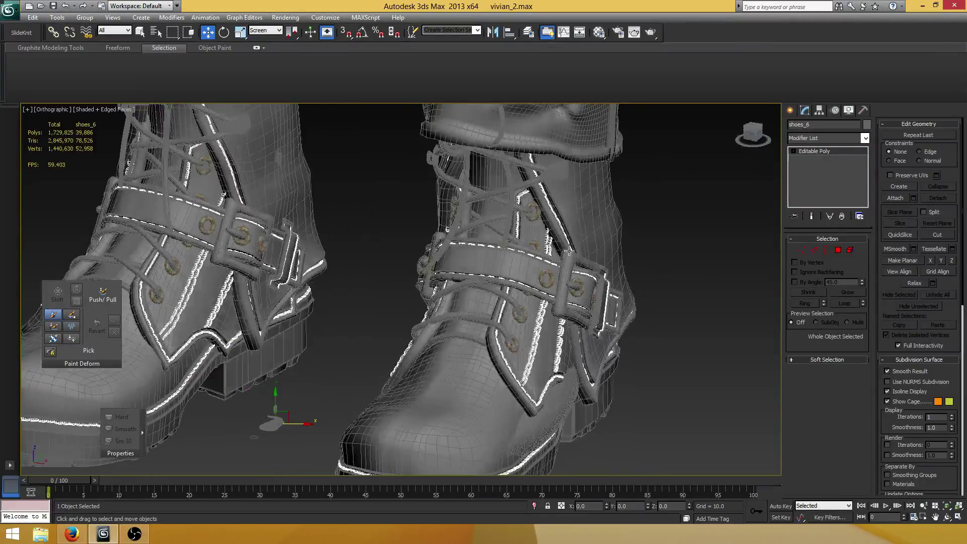
Examine the pants from the cuffs over the boots, along the legs and up to the waistband.
scroll(488, 225, "down", 6)
middle_click_drag(392, 236, 479, 249, "alt")
scroll(453, 299, "up", 5)
middle_click_drag(448, 210, 420, 299)
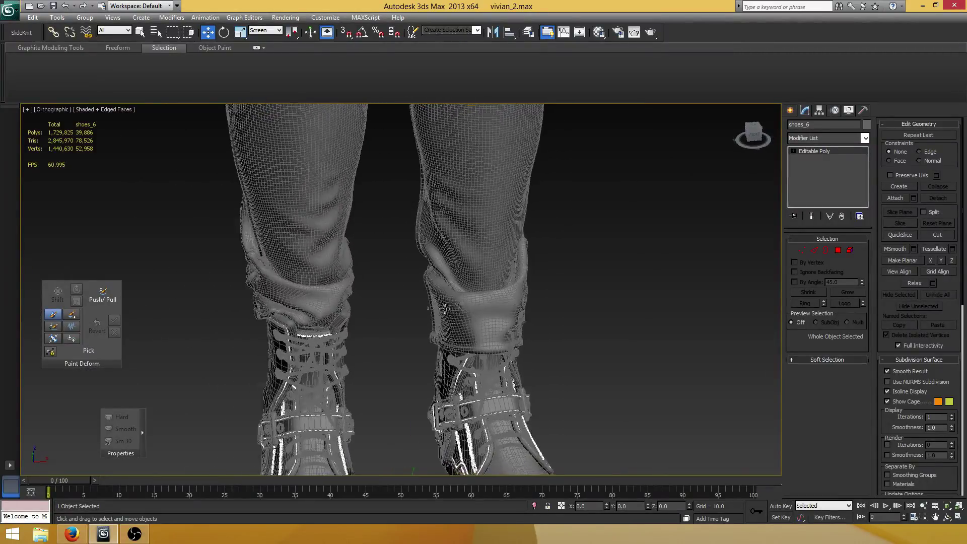
scroll(416, 299, "up", 5)
scroll(416, 299, "down", 6)
middle_click_drag(402, 261, 412, 351)
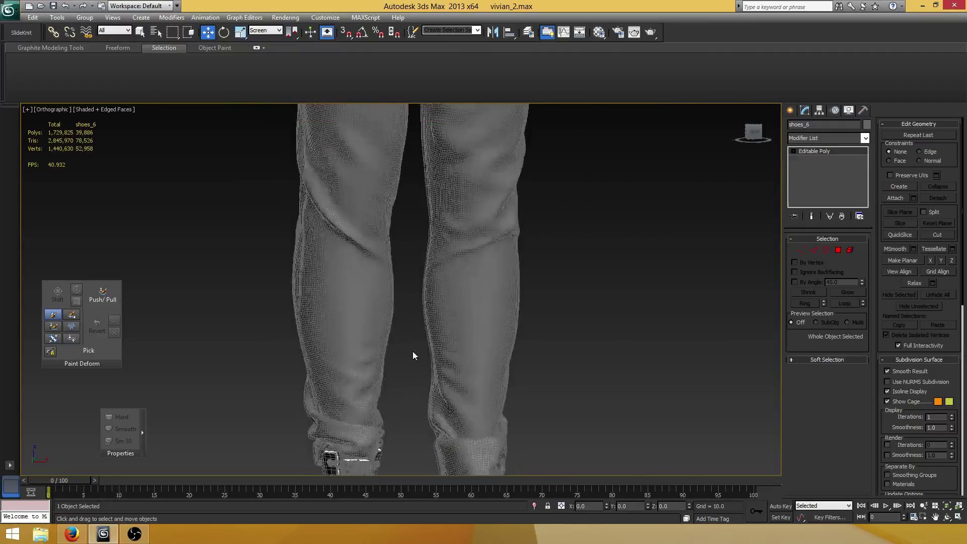
scroll(410, 351, "down", 3)
scroll(365, 257, "up", 10)
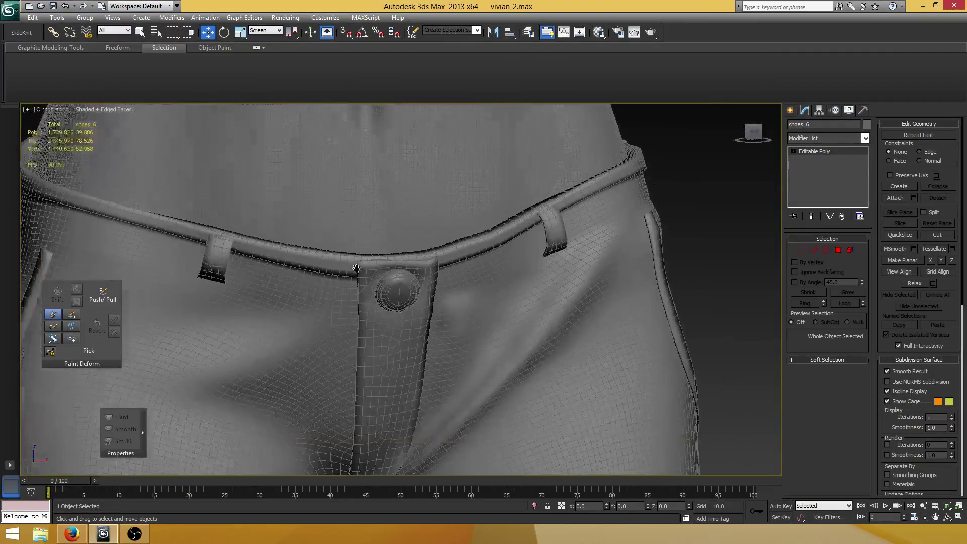
left_click(404, 304)
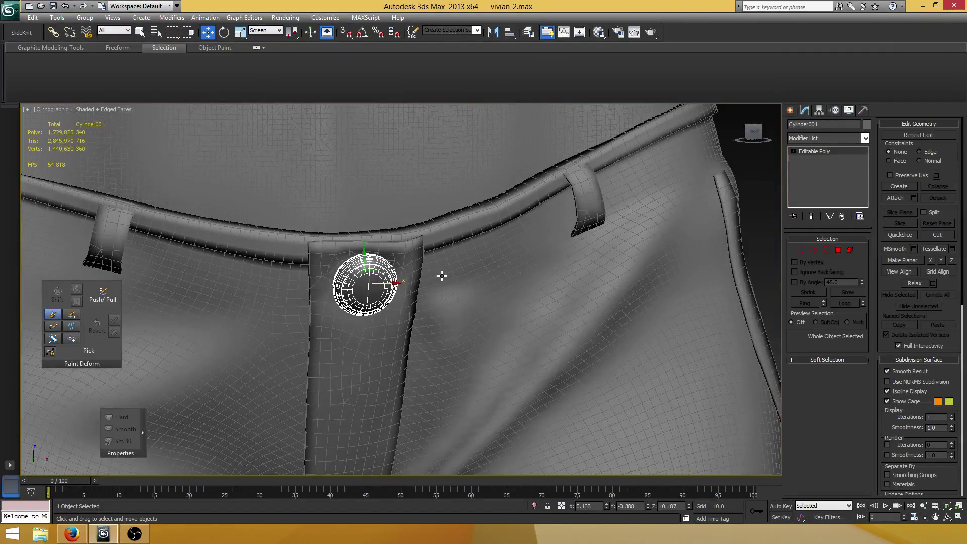
middle_click_drag(441, 275, 462, 316, "alt")
scroll(506, 216, "up", 2)
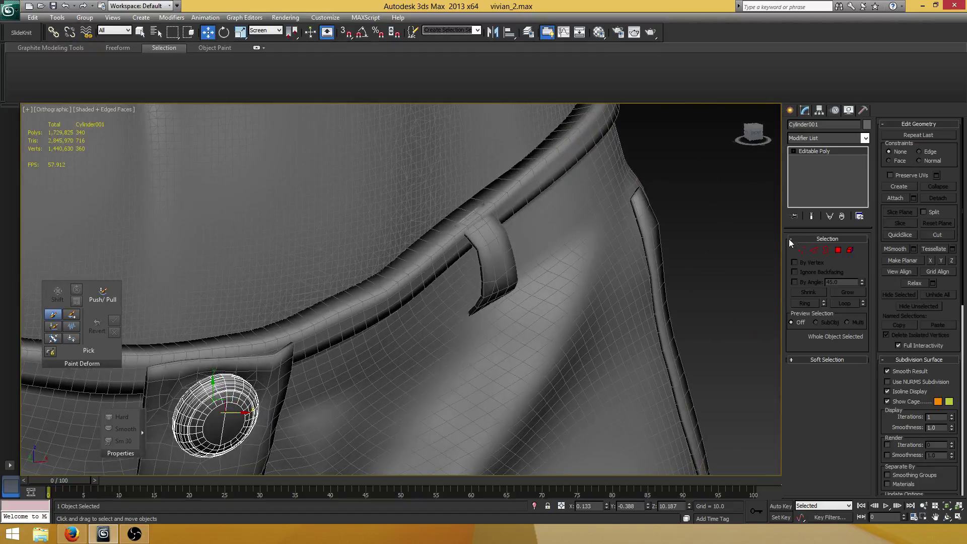
scroll(423, 273, "up", 3)
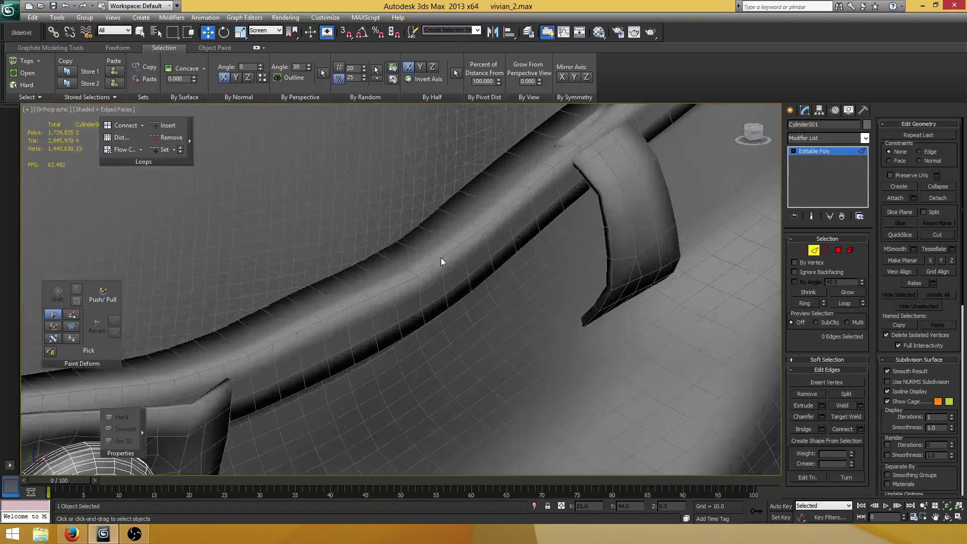
scroll(441, 258, "down", 6)
middle_click_drag(451, 251, 559, 240, "alt")
left_click(814, 251)
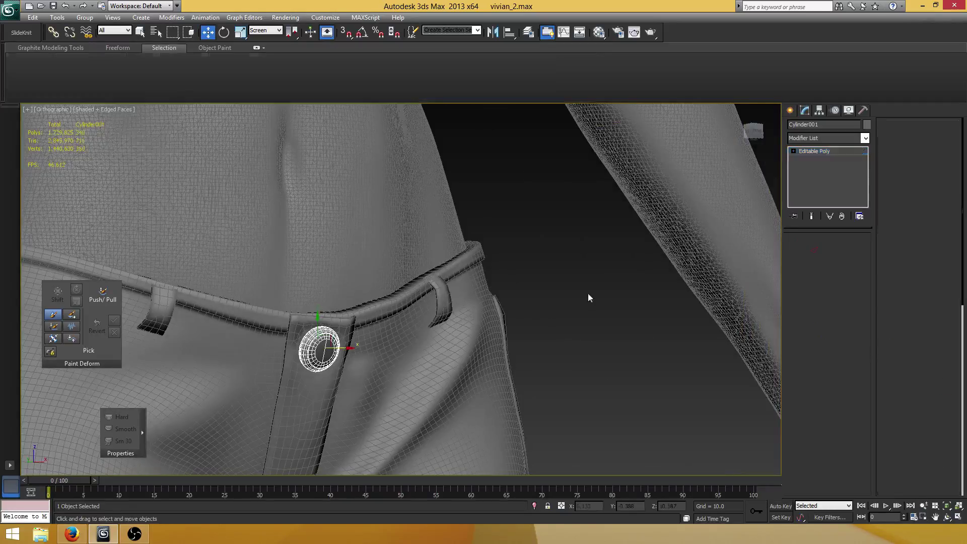
middle_click_drag(588, 293, 545, 300, "alt")
left_click(663, 251)
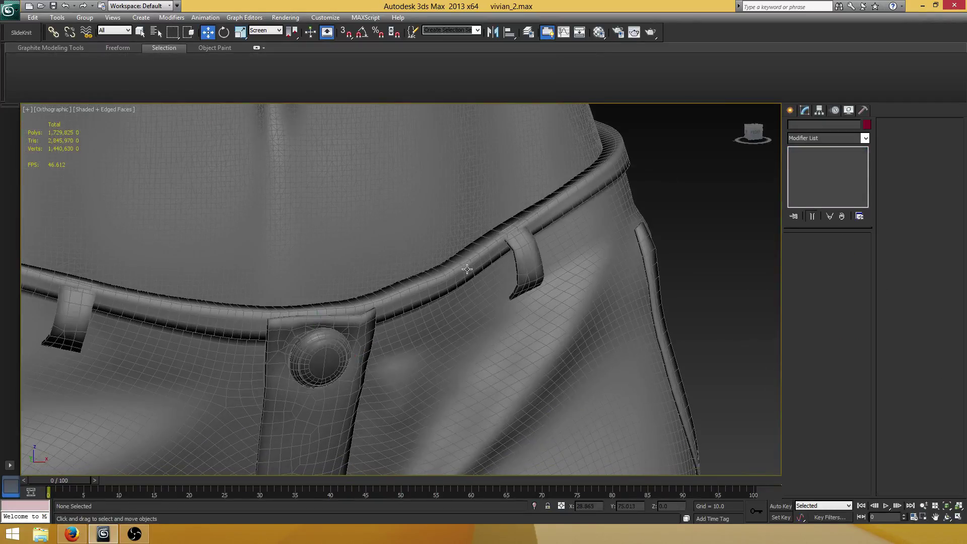
Select an edge loop along the top of the pants' waistband and save the scene.
left_click(476, 288)
middle_click_drag(512, 240, 460, 260)
scroll(508, 260, "up", 3)
left_click(813, 251)
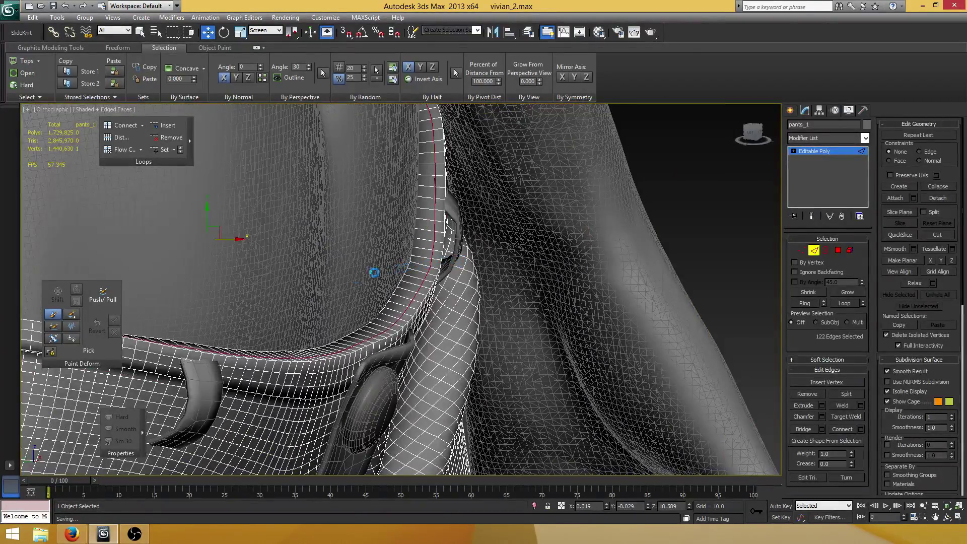
Extend the edge selection past the raised seam piece to cover the rest of the waistband's outer upper rim.
scroll(347, 279, "down", 7)
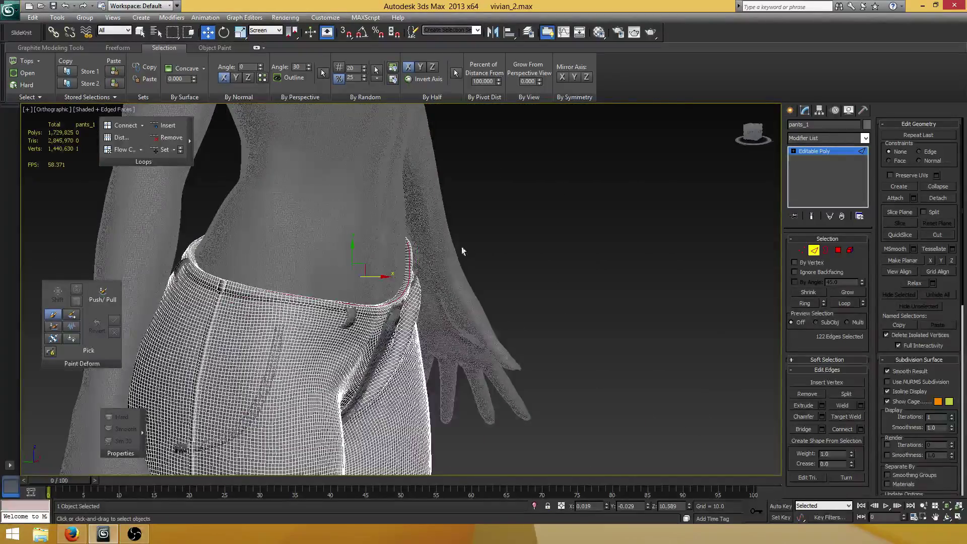
middle_click_drag(461, 250, 386, 266, "alt")
middle_click_drag(444, 265, 425, 274)
scroll(479, 256, "up", 5)
middle_click_drag(557, 283, 487, 227)
scroll(474, 296, "up", 4)
scroll(445, 283, "up", 3)
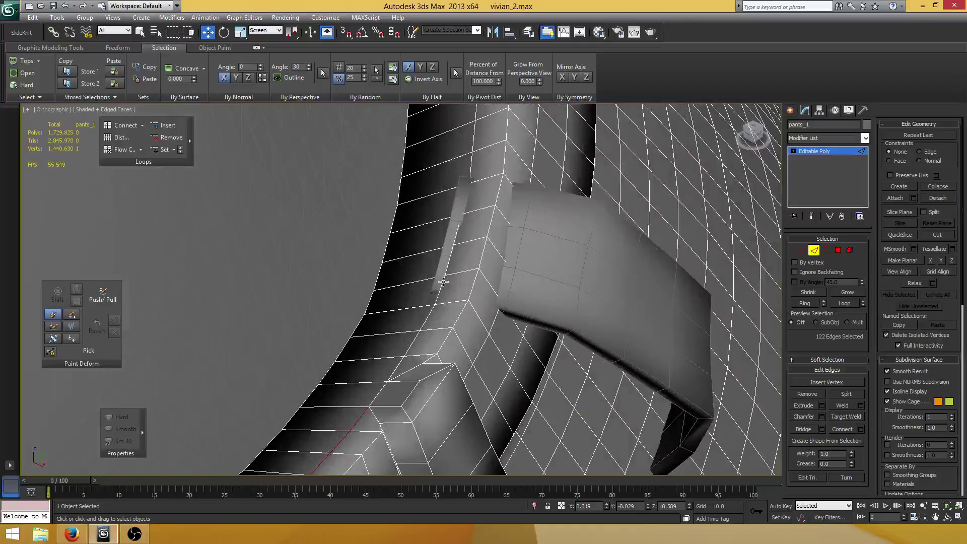
scroll(439, 282, "down", 7)
middle_click_drag(406, 301, 439, 236)
scroll(440, 236, "up", 4)
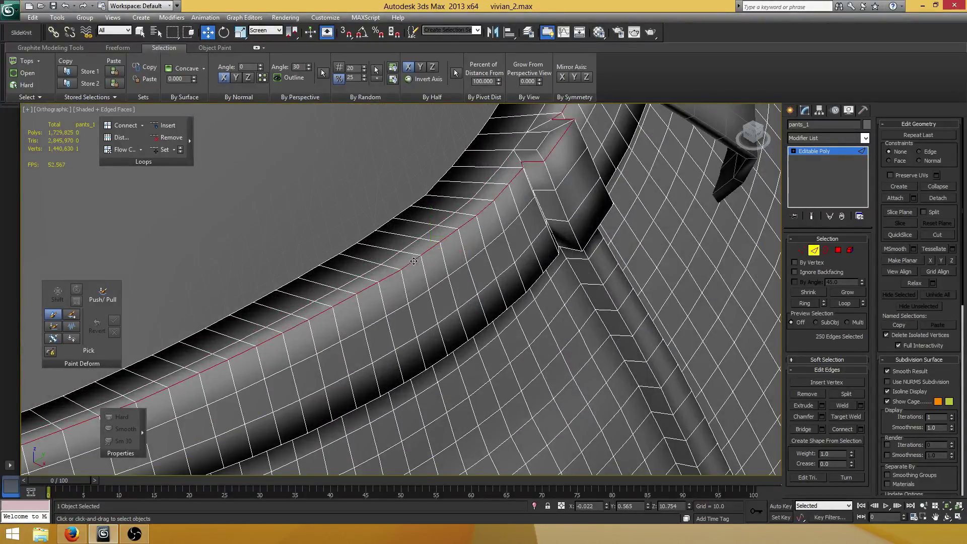
Isolate the pants from the rest of the model.
scroll(413, 261, "down", 8)
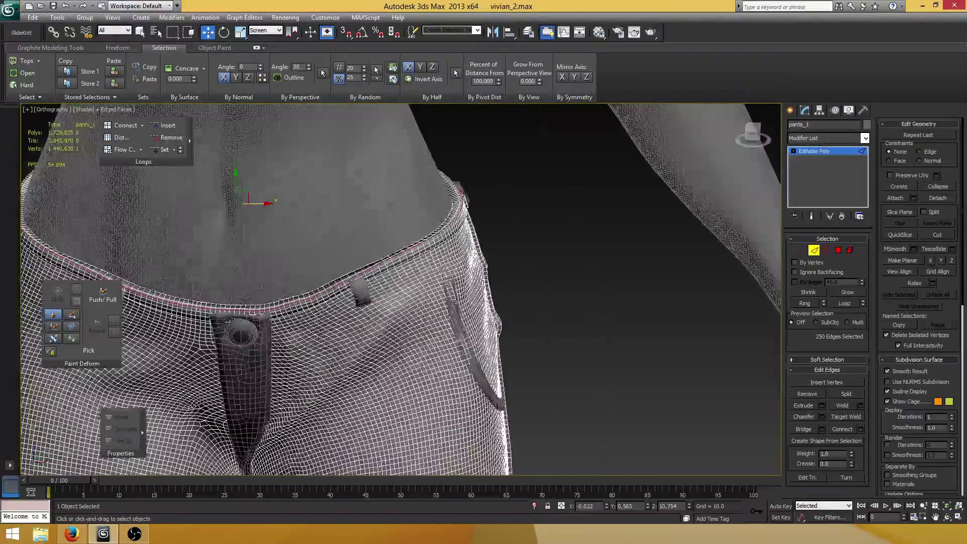
middle_click_drag(470, 259, 475, 319, "alt")
left_click(534, 504)
Add the edge loop along the waistband's inner upper rim to the selected outer rim edges.
scroll(483, 280, "up", 2)
middle_click_drag(456, 149, 412, 272, "alt")
scroll(411, 272, "up", 6)
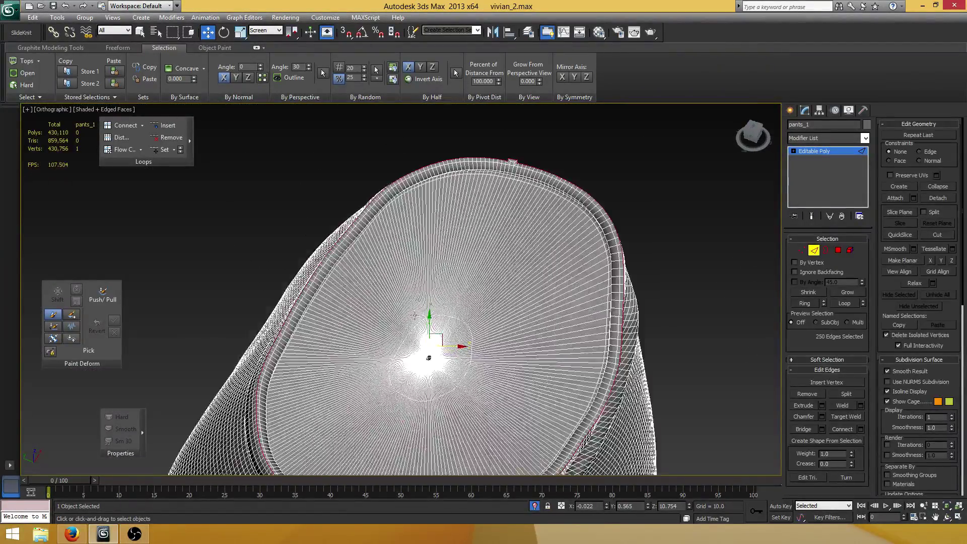
middle_click_drag(415, 314, 390, 247, "alt")
middle_click_drag(390, 247, 418, 234)
scroll(411, 230, "up", 3)
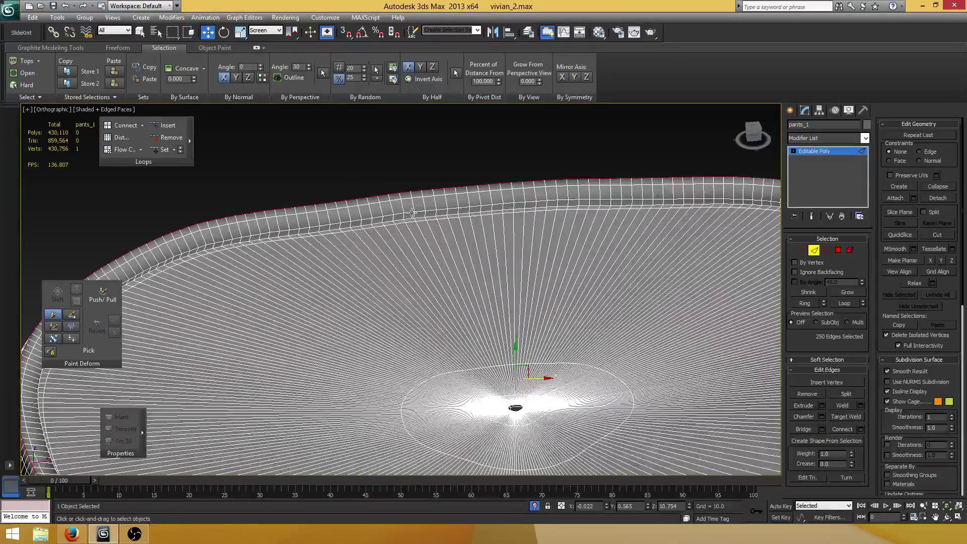
scroll(412, 230, "down", 4)
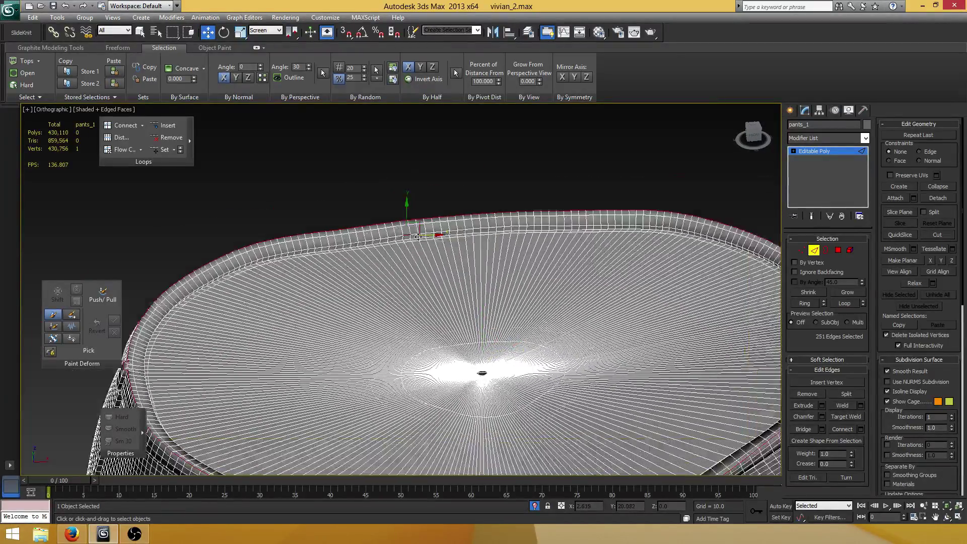
middle_click_drag(412, 230, 380, 237, "alt")
scroll(431, 256, "up", 4)
middle_click_drag(466, 204, 442, 249)
scroll(443, 252, "up", 4)
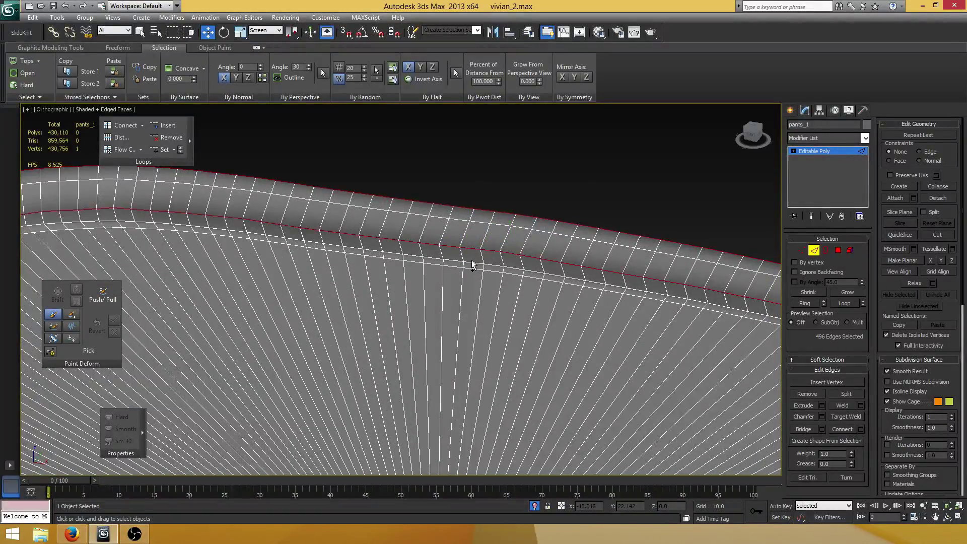
Check the selected inner and outer rim edges all the way around the waistband for gaps.
scroll(472, 264, "down", 5)
middle_click_drag(468, 267, 448, 272, "alt")
scroll(433, 282, "down", 3)
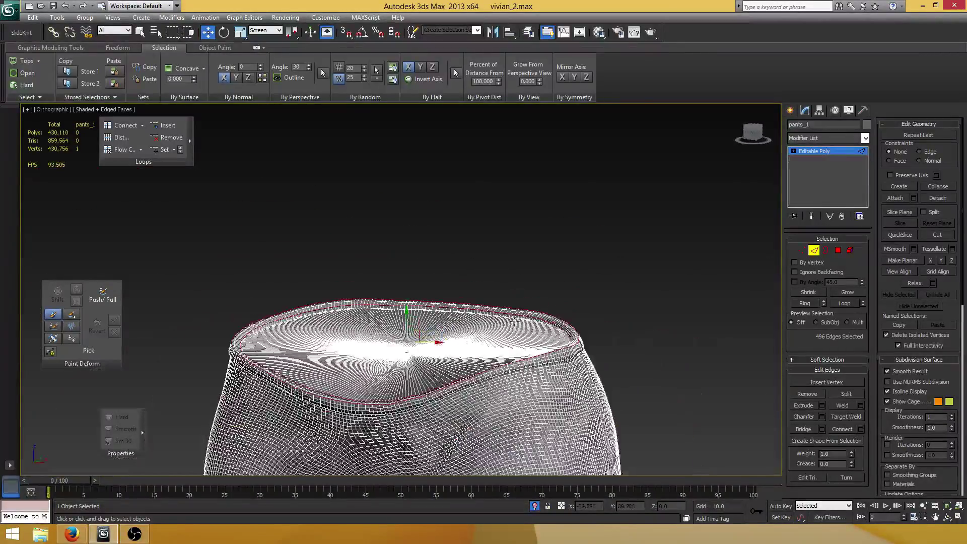
middle_click_drag(514, 319, 401, 218)
scroll(396, 275, "up", 5)
middle_click_drag(395, 282, 432, 333)
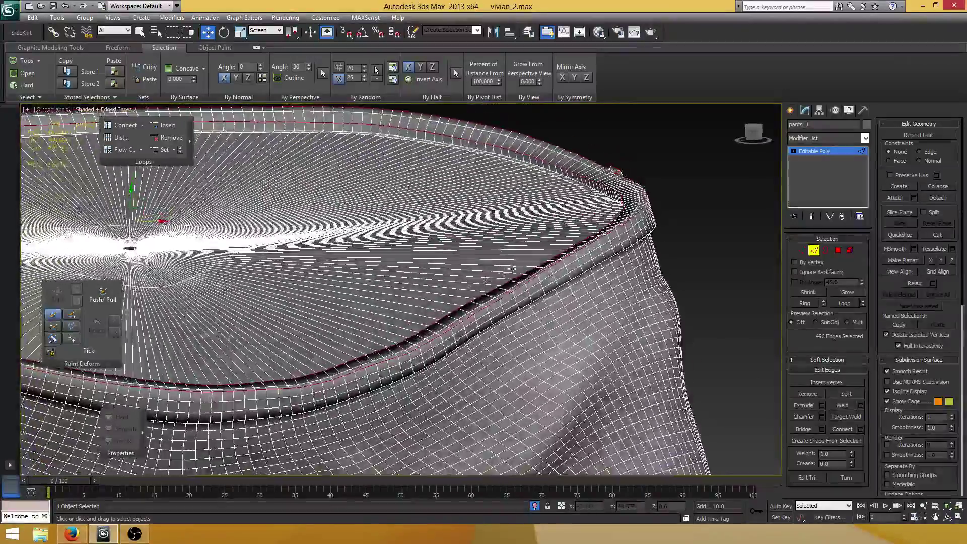
middle_click_drag(512, 269, 599, 263)
scroll(418, 290, "down", 3)
middle_click_drag(418, 290, 470, 292, "alt")
middle_click_drag(134, 278, 355, 291)
scroll(355, 291, "up", 2)
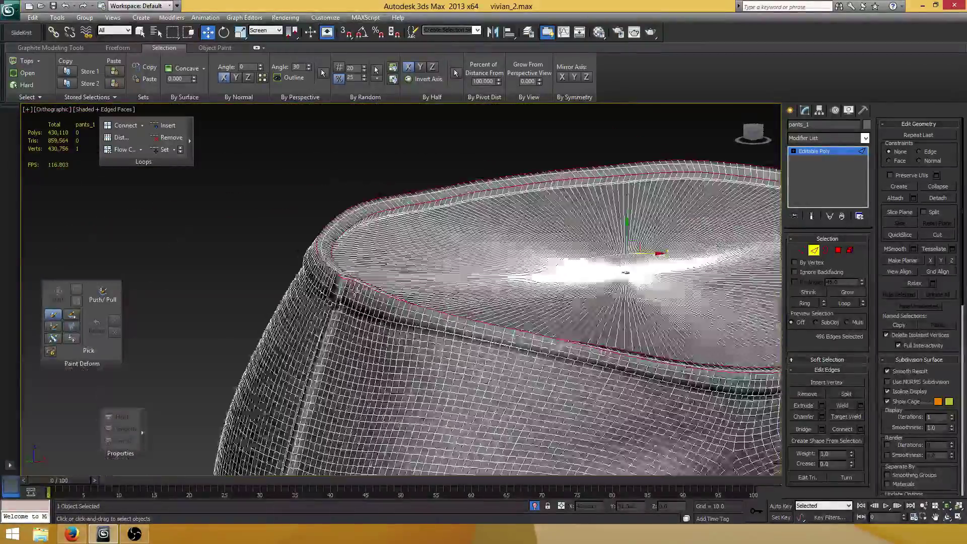
Chamfer the selected inner and outer waistband rim edges by 0.002 with 1 segment.
scroll(355, 291, "up", 8)
middle_click_drag(295, 310, 373, 277)
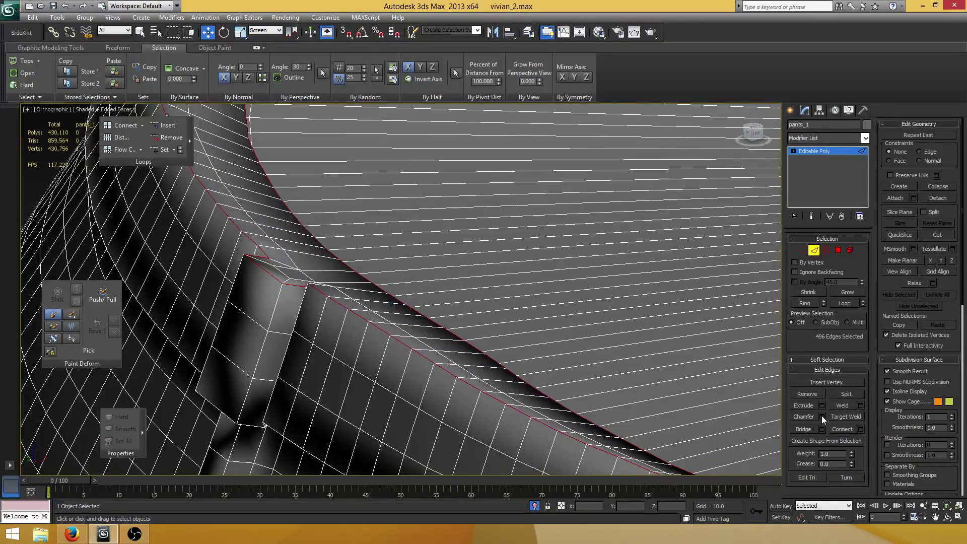
left_click(821, 416)
left_click_drag(409, 296, 412, 296)
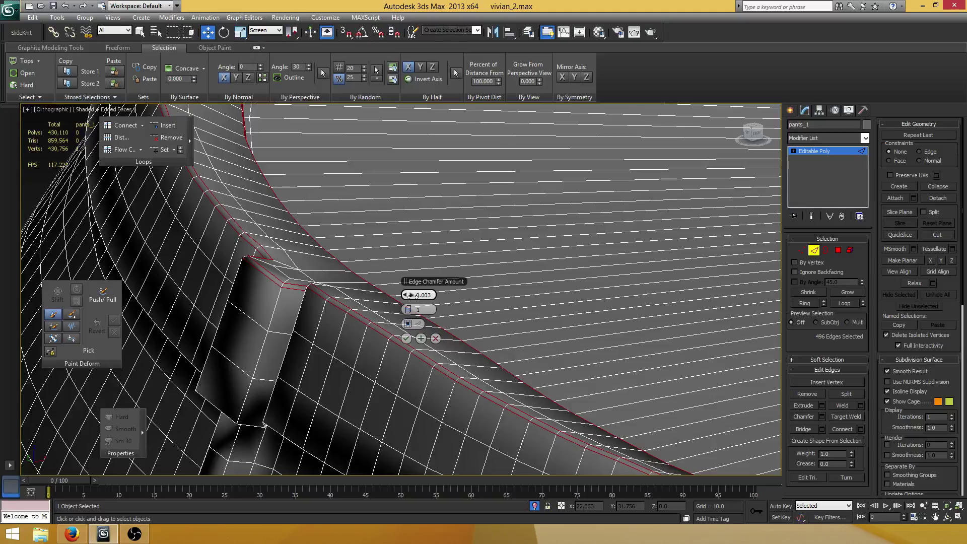
left_click_drag(412, 296, 410, 296)
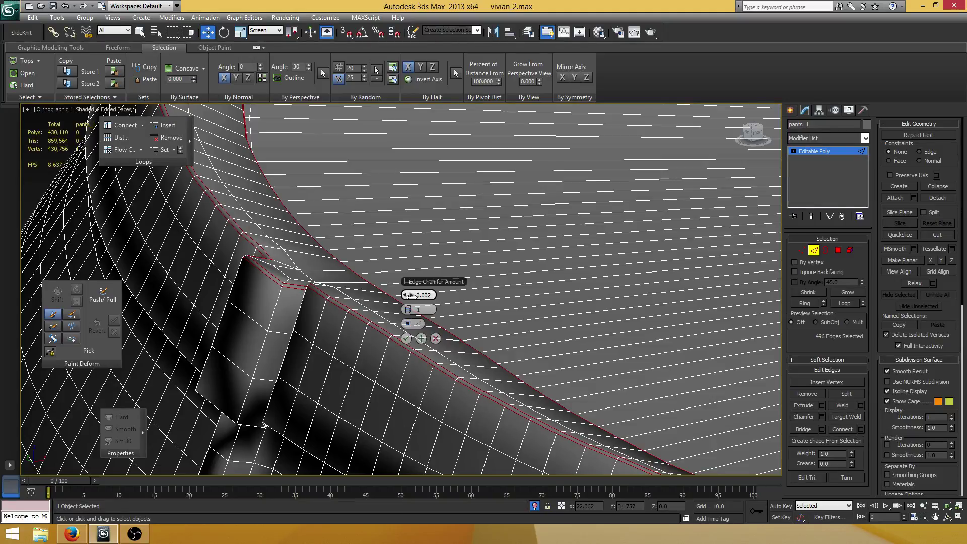
left_click_drag(411, 295, 416, 296)
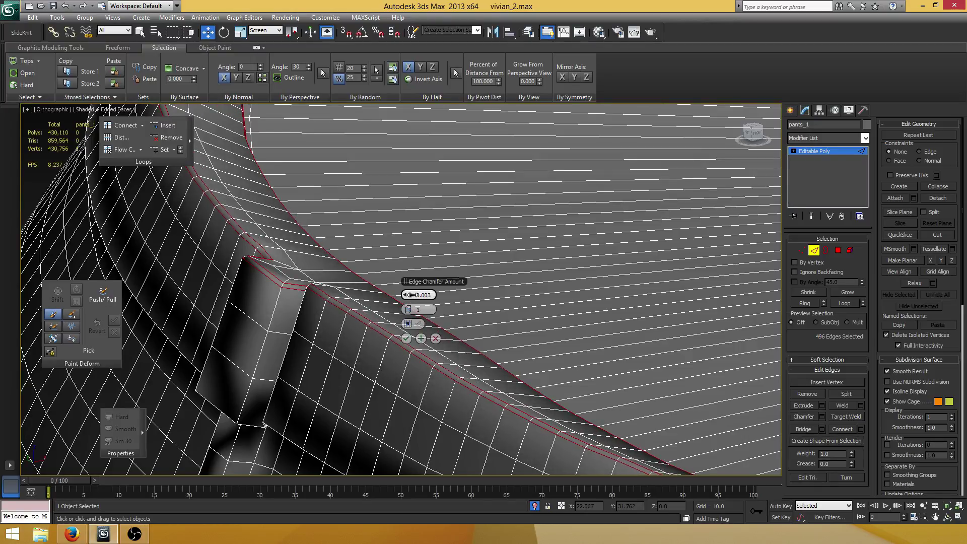
left_click_drag(412, 295, 410, 295)
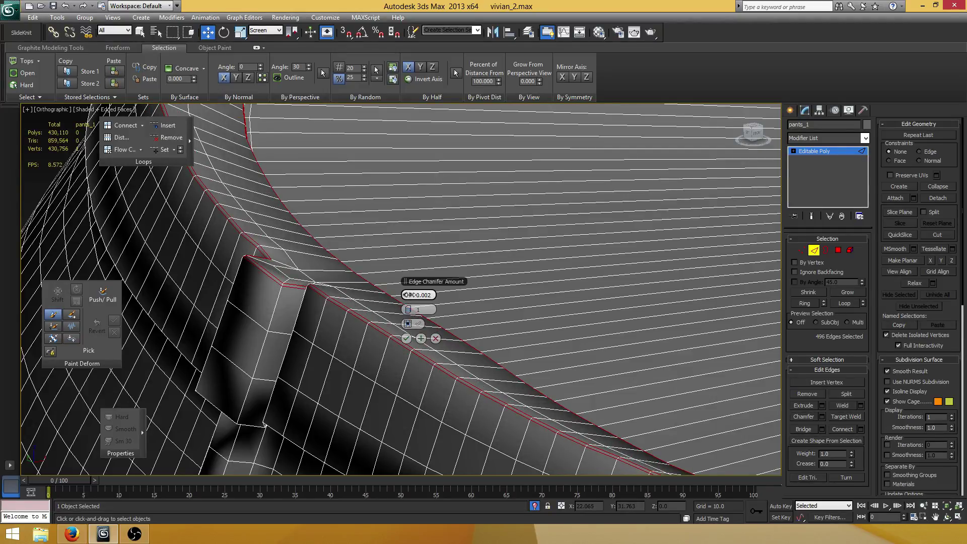
left_click(406, 339)
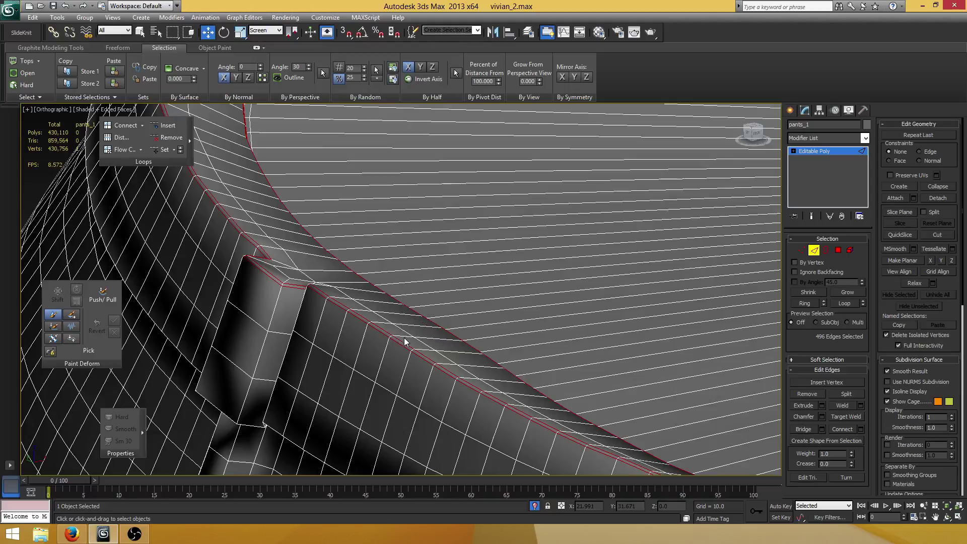
Insert a flow-connected edge loop around the middle of the waistband's top rim face.
left_click(358, 288)
middle_click_drag(367, 285, 355, 284, "alt")
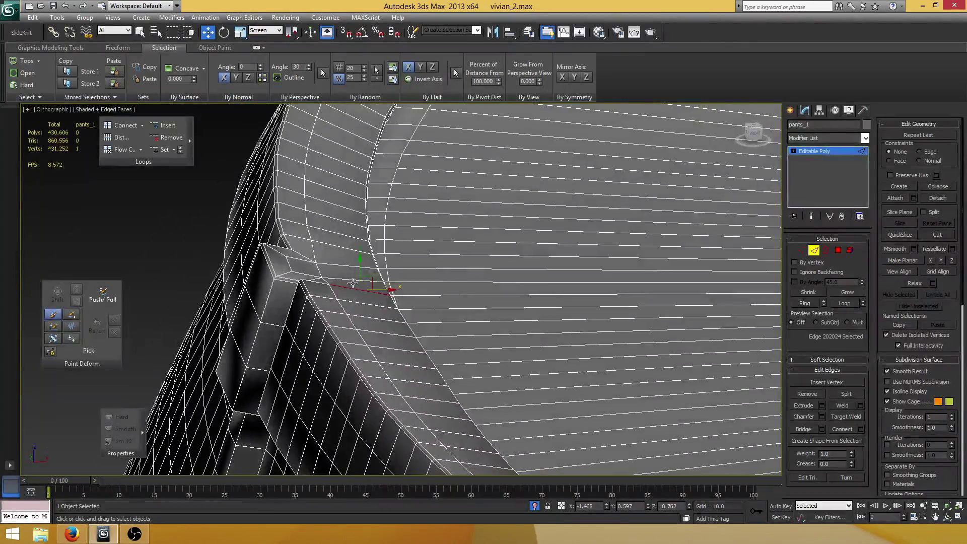
key("alt+r")
scroll(380, 300, "down", 8)
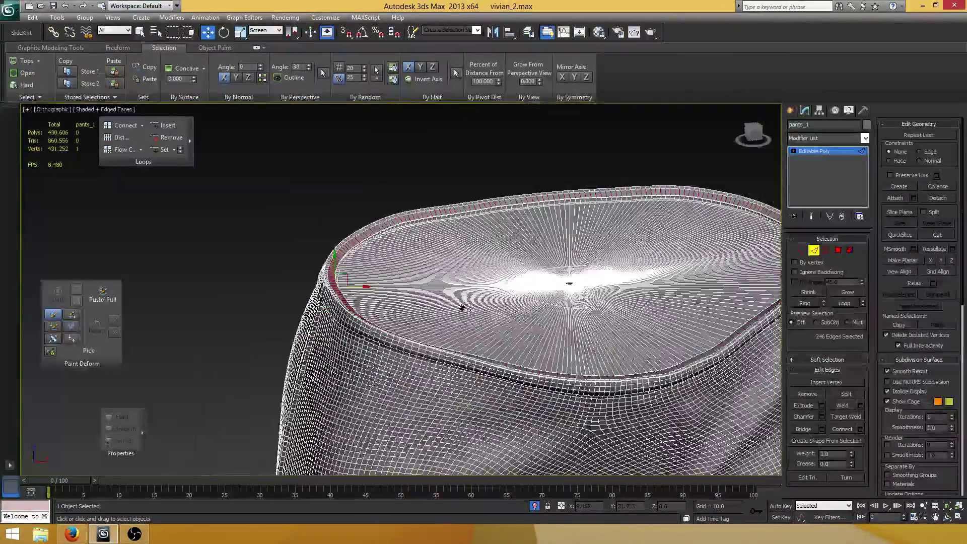
middle_click_drag(462, 306, 238, 274)
scroll(346, 251, "up", 6)
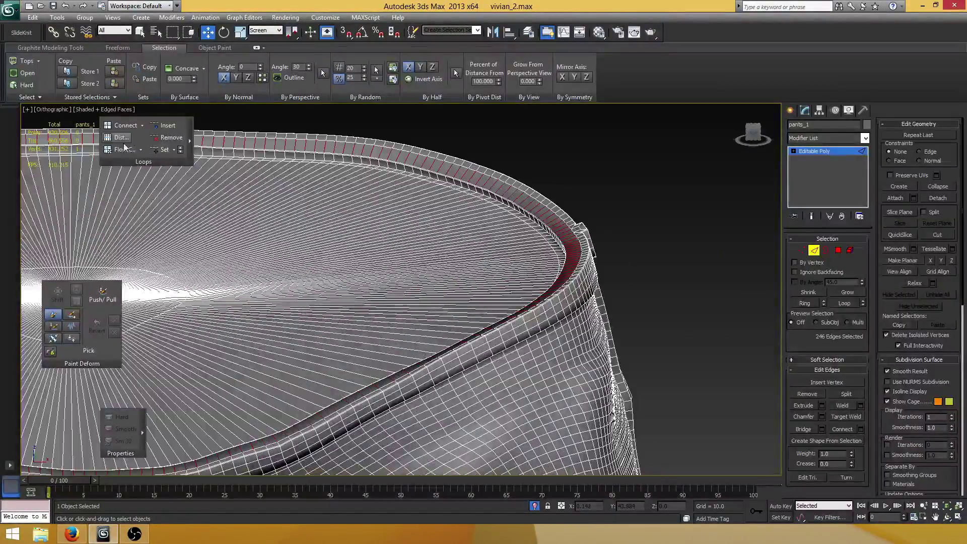
left_click(122, 149)
Connect the ring of edges on the waistband's inner wall with 2 segments, pinched apart toward the wall's borders.
scroll(534, 280, "up", 8)
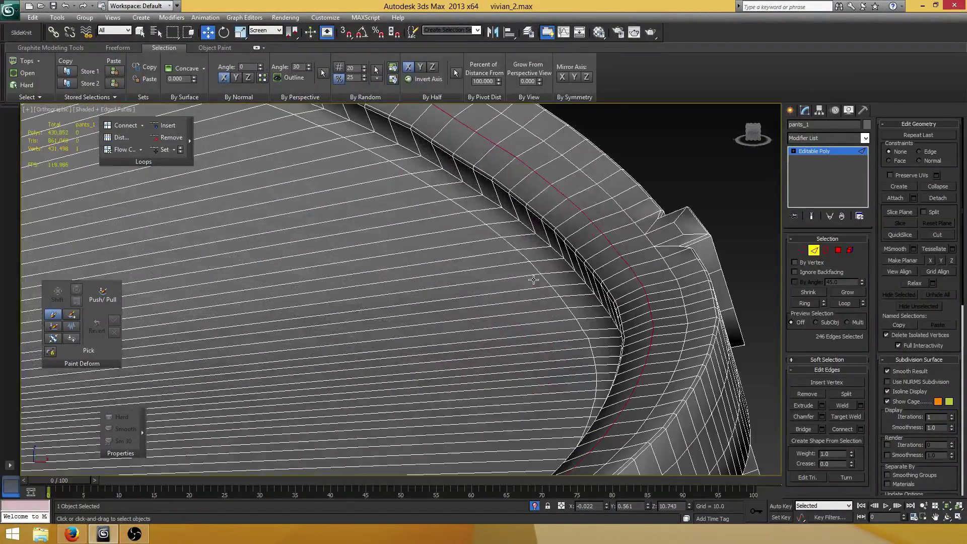
left_click(544, 232)
scroll(543, 232, "down", 3)
scroll(506, 233, "up", 5)
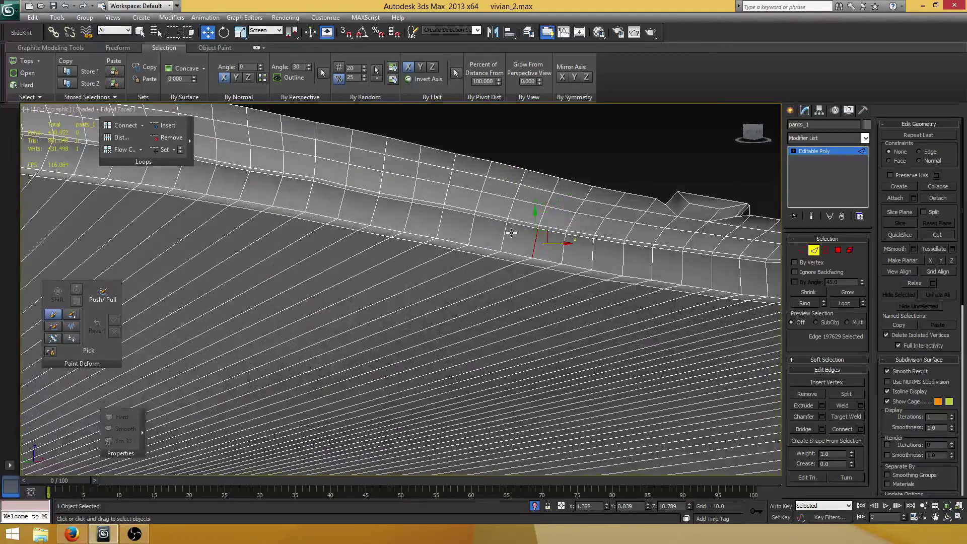
key("alt+r")
middle_click_drag(481, 250, 400, 262)
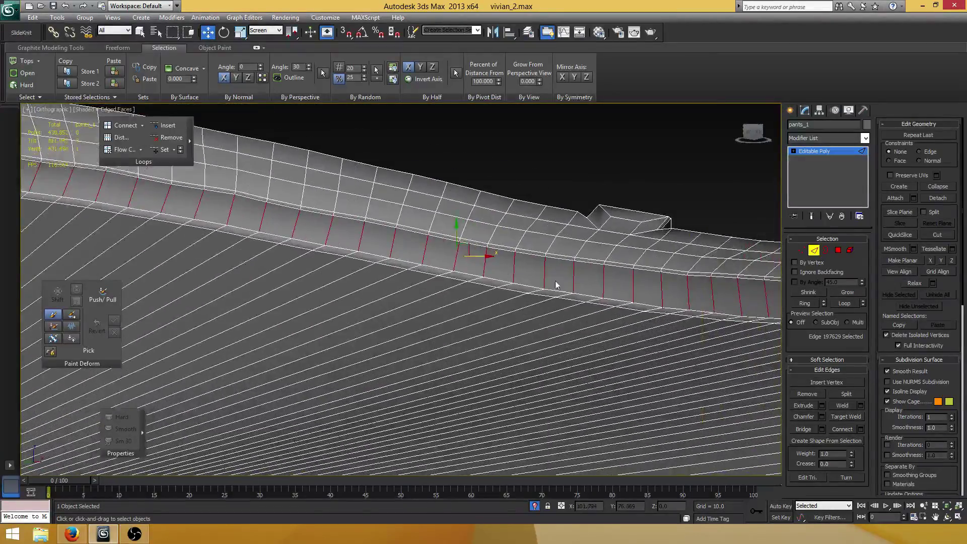
middle_click_drag(557, 285, 552, 288)
left_click(860, 429)
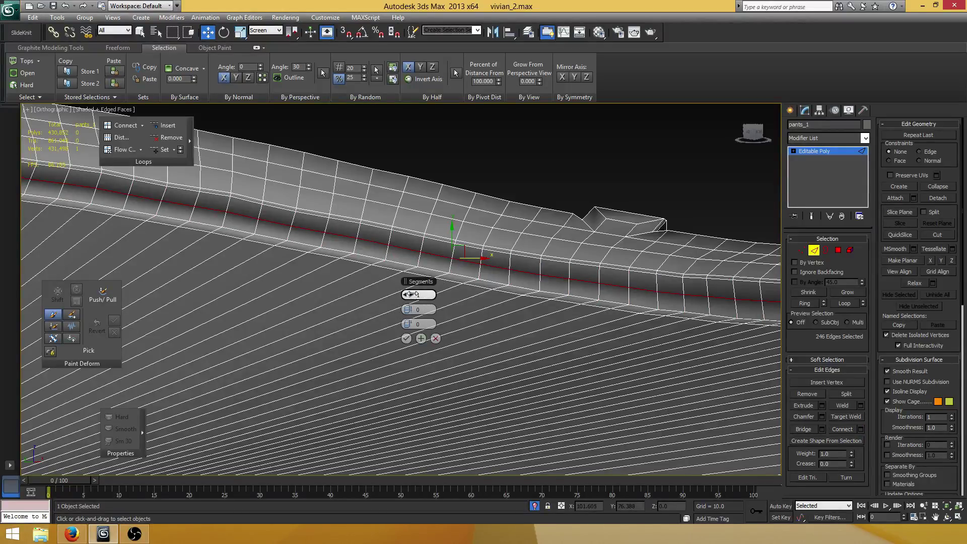
left_click(410, 294)
left_click_drag(408, 309, 556, 313)
left_click(406, 338)
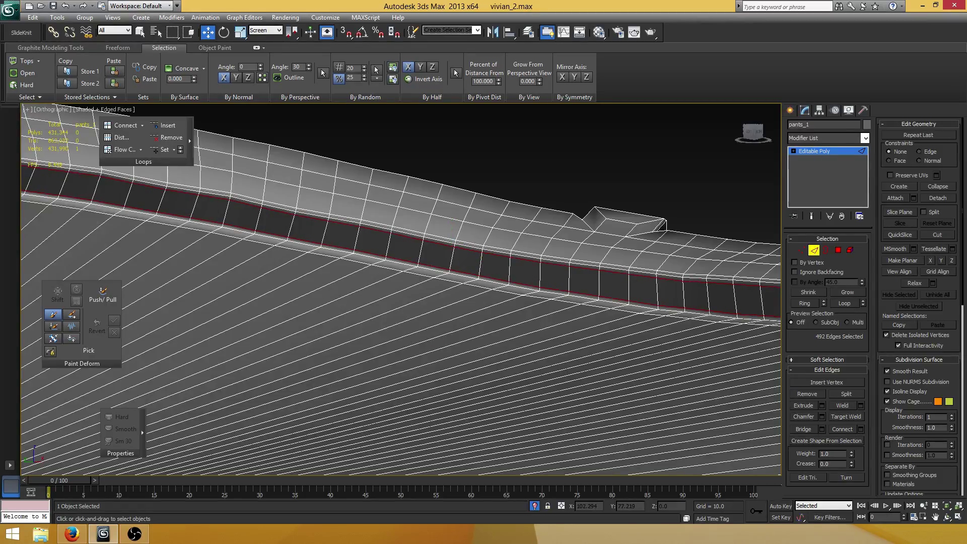
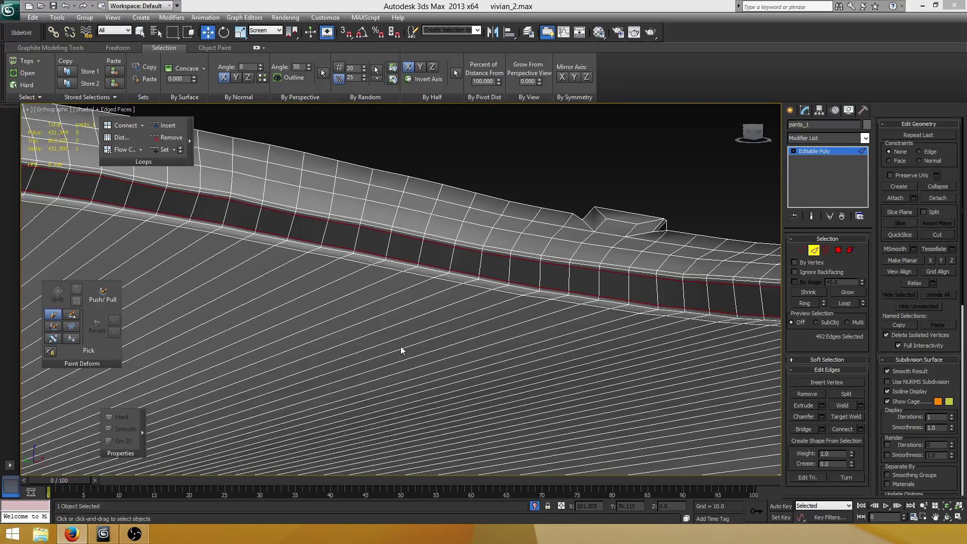
Select the edge loop running around the outside of the pants along the waistband's lower border.
middle_click_drag(401, 350, 469, 236, "alt")
scroll(449, 229, "down", 5)
scroll(483, 247, "up", 5)
scroll(479, 251, "up", 2)
middle_click_drag(314, 266, 326, 345, "alt")
scroll(326, 298, "up", 5)
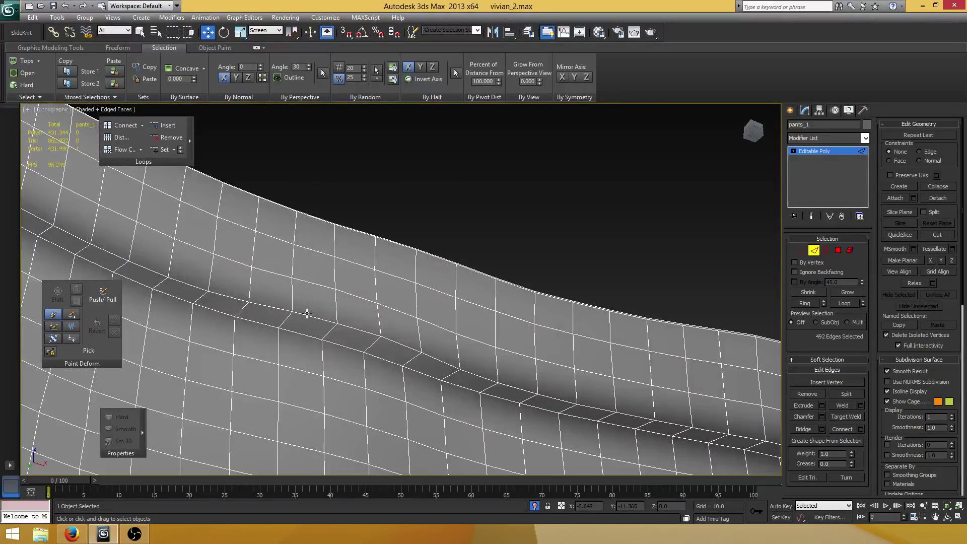
scroll(308, 313, "down", 3)
double_click(276, 309)
scroll(306, 310, "up", 3)
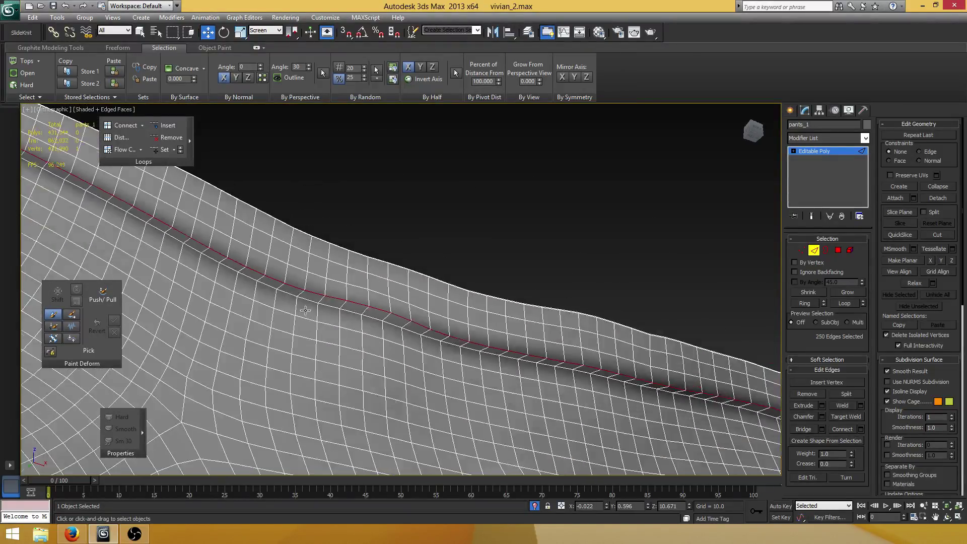
scroll(305, 310, "down", 3)
Chamfer the selected lower waistband edge loop using the existing chamfer settings.
middle_click_drag(665, 352, 379, 327)
scroll(403, 313, "up", 3)
middle_click_drag(434, 221, 377, 337)
scroll(403, 312, "up", 2)
middle_click_drag(377, 337, 368, 390)
scroll(368, 390, "up", 2)
left_click(821, 417)
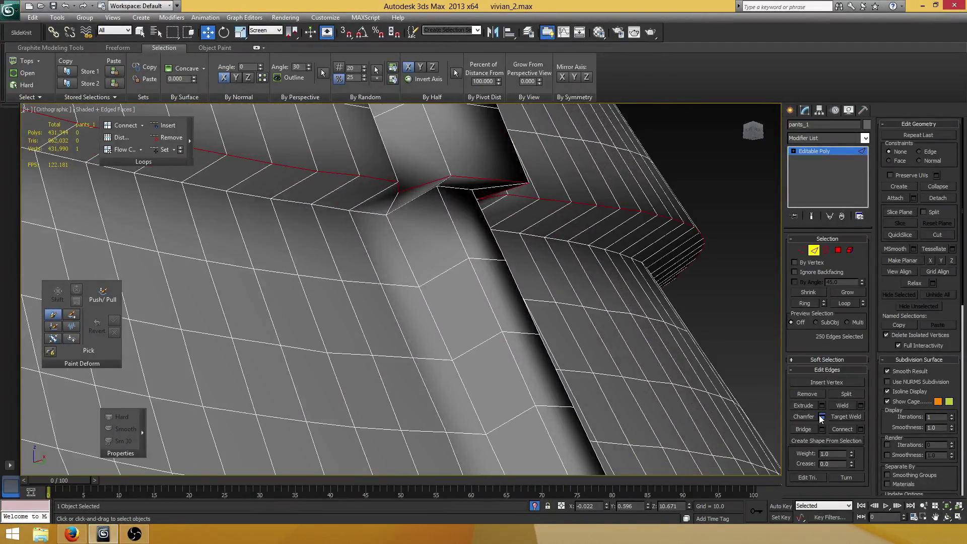
left_click(821, 417)
left_click(403, 339)
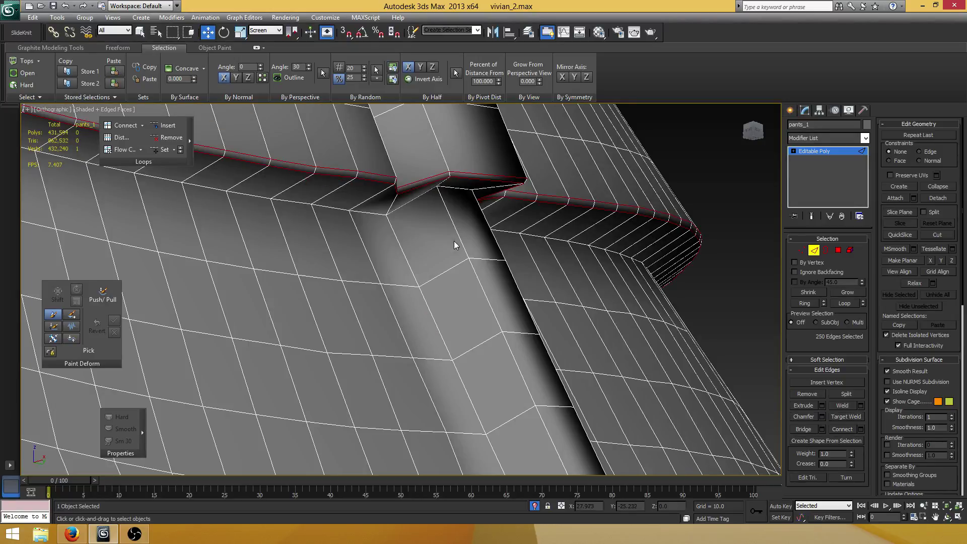
Select the two edge loops bordering one leg's outer side seam, from the waistband downward.
left_click(448, 219)
scroll(448, 219, "down", 4)
middle_click_drag(448, 218, 409, 305, "alt")
scroll(437, 269, "up", 3)
left_click(843, 304)
left_click(844, 304)
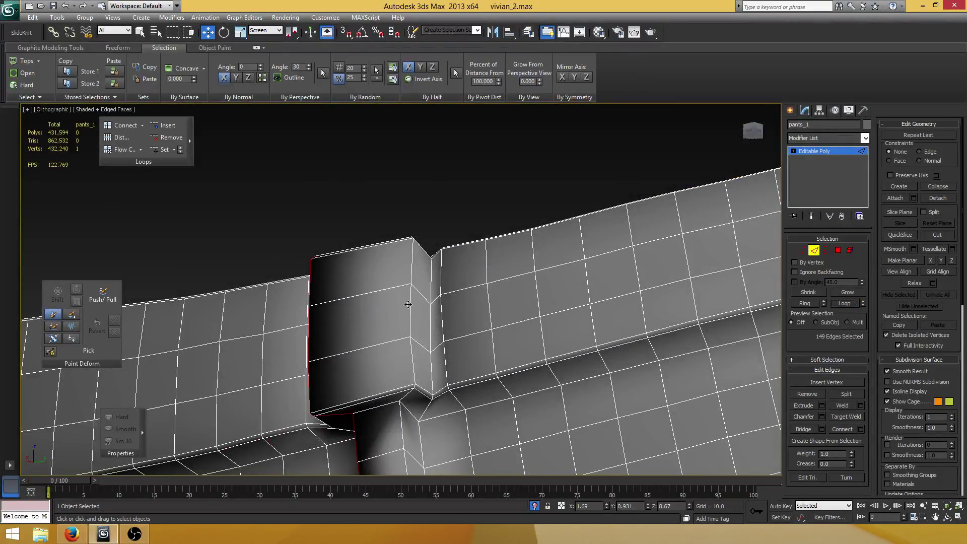
left_click(409, 305, "ctrl")
left_click(845, 304)
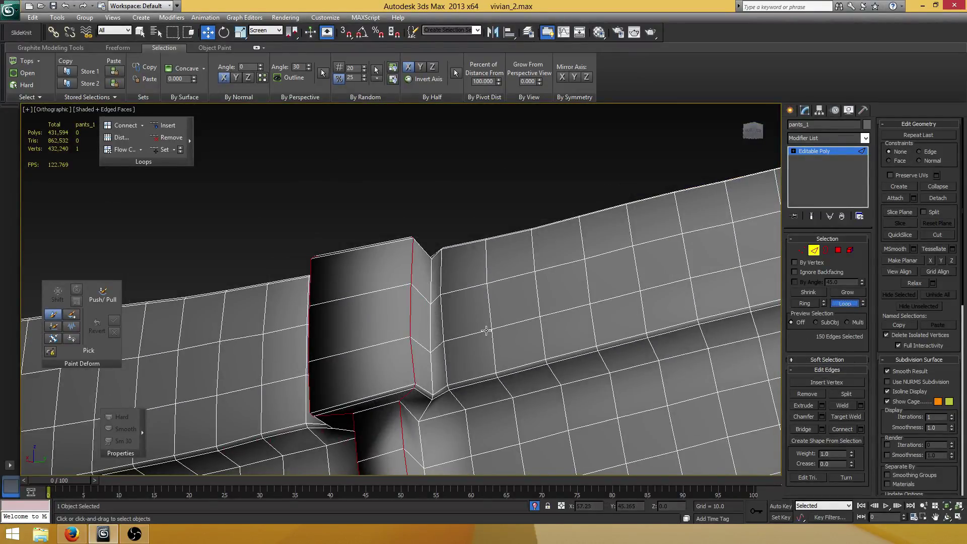
Follow the selected side seam loops down the leg and examine where they end near the knee folds.
middle_click_drag(409, 319, 496, 355, "alt")
scroll(402, 289, "down", 8)
scroll(402, 289, "down", 3)
scroll(449, 331, "up", 3)
middle_click_drag(441, 390, 285, 314)
middle_click_drag(340, 307, 343, 281)
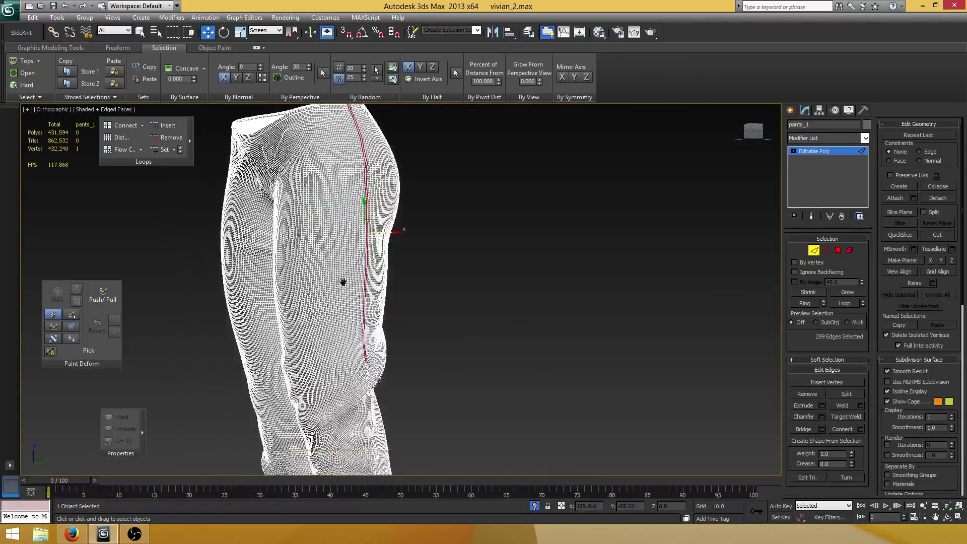
scroll(346, 286, "up", 4)
middle_click_drag(388, 368, 317, 266)
middle_click_drag(316, 265, 356, 294)
scroll(355, 294, "up", 3)
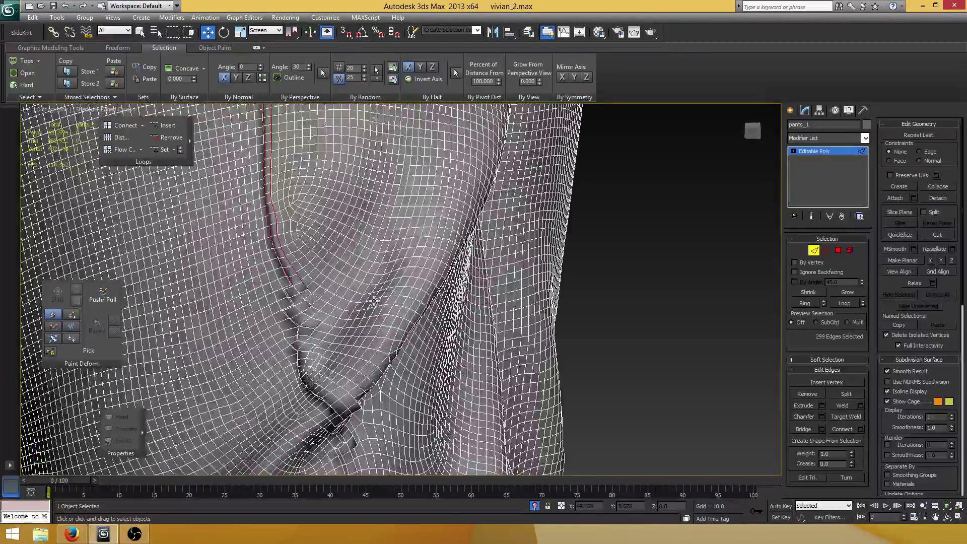
scroll(373, 302, "down", 6)
scroll(409, 300, "down", 6)
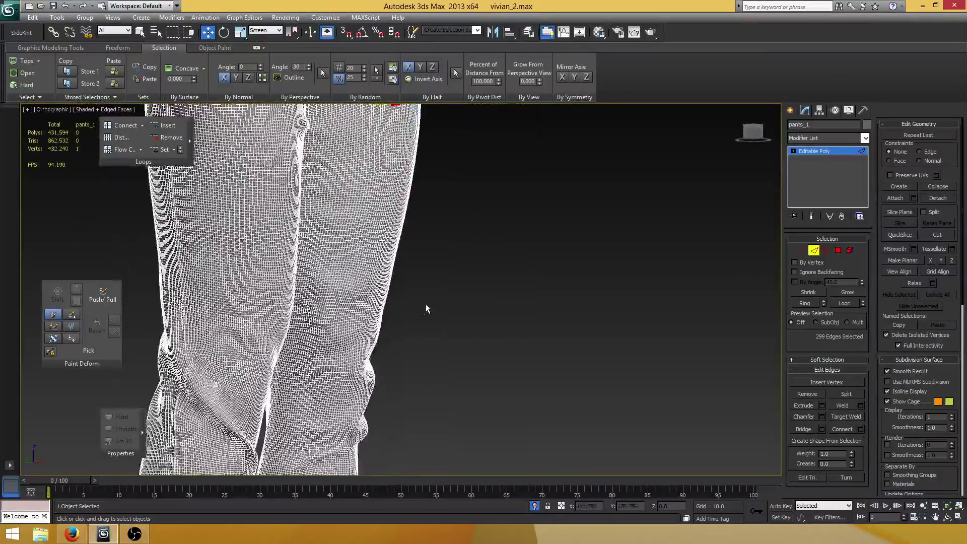
Add the two edge loops bordering the opposite leg's side seam to the selection.
middle_click_drag(423, 322, 379, 327, "alt")
scroll(379, 328, "up", 5)
middle_click_drag(310, 168, 320, 291)
scroll(321, 291, "up", 4)
scroll(320, 291, "up", 8)
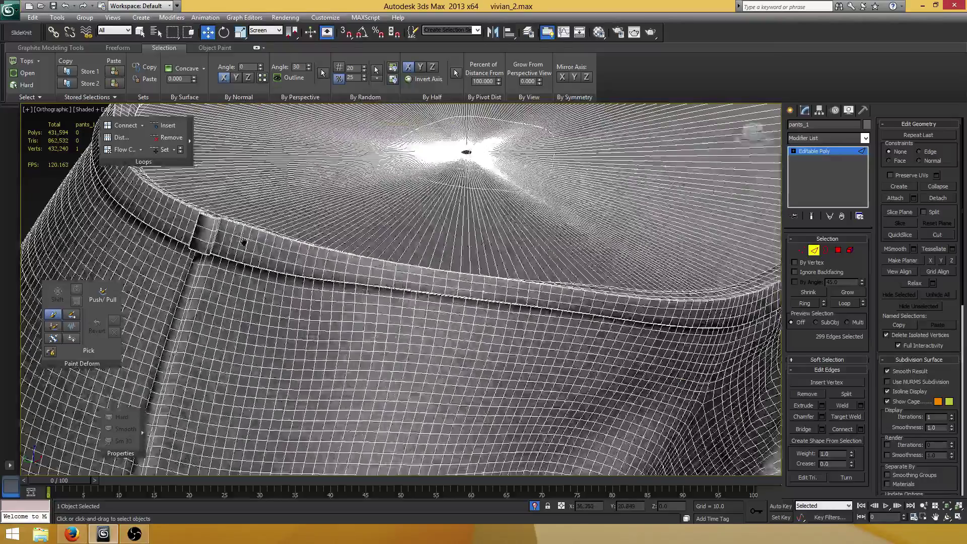
scroll(312, 266, "down", 3)
scroll(312, 265, "up", 3)
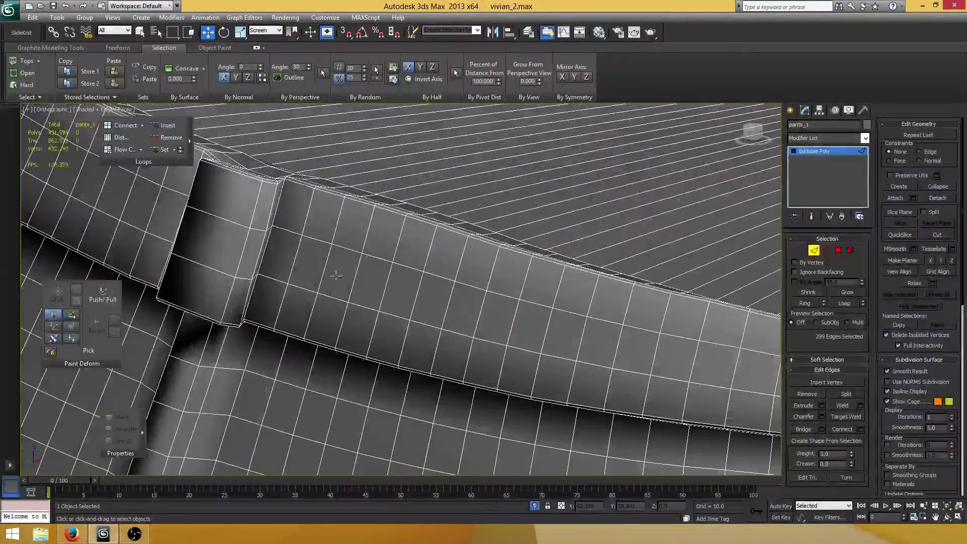
left_click(255, 202, "ctrl")
middle_click_drag(281, 199, 387, 287, "alt")
scroll(280, 233, "down", 3)
scroll(387, 287, "down", 3)
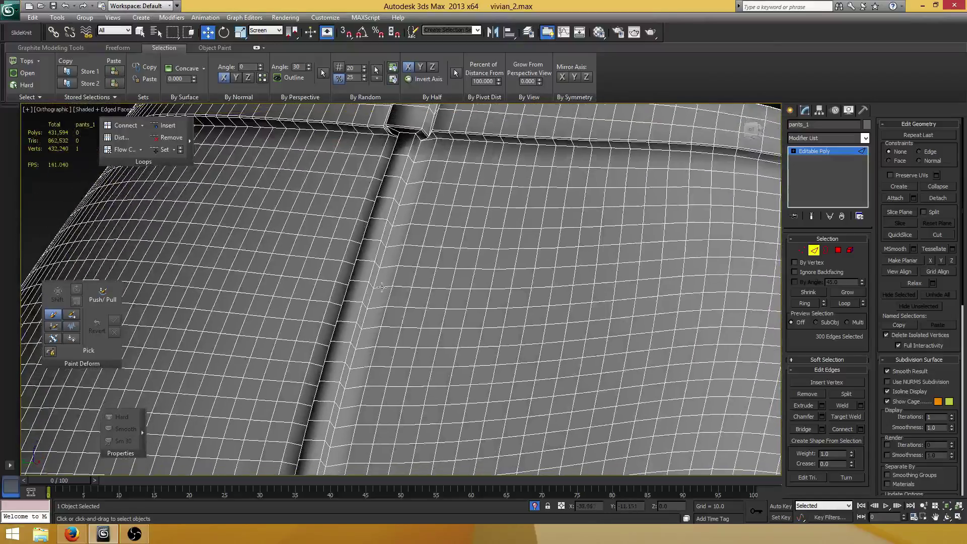
scroll(352, 195, "up", 5)
left_click(337, 192, "ctrl")
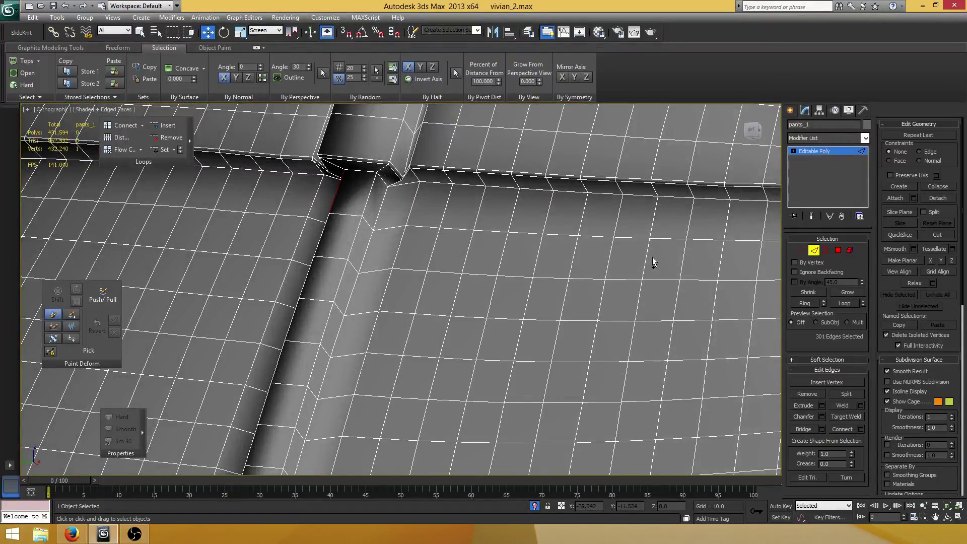
left_click(844, 303)
Inspect the selected seam loops on both legs for where they stop around the knee folds.
scroll(494, 264, "down", 10)
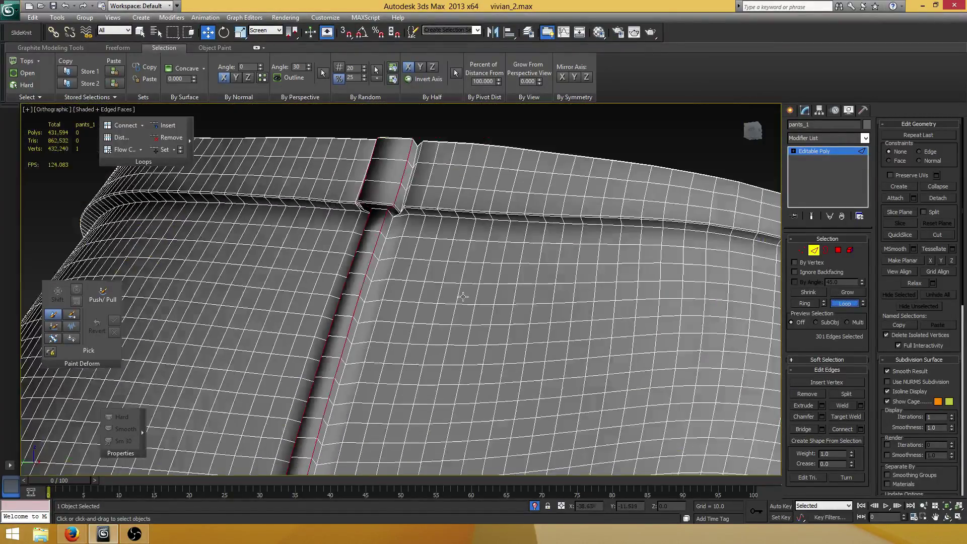
scroll(483, 315, "down", 4)
middle_click_drag(491, 312, 469, 166)
scroll(496, 225, "up", 2)
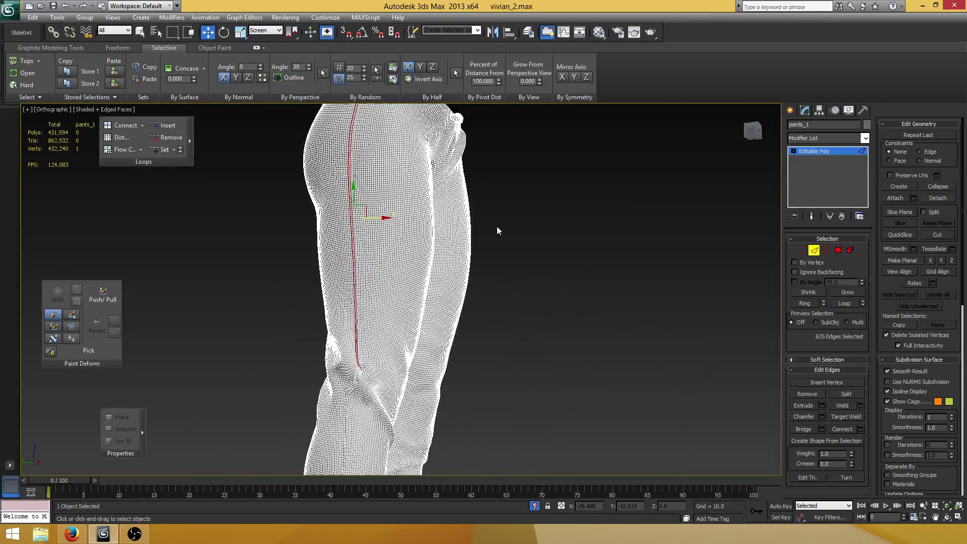
middle_click_drag(497, 226, 449, 255, "alt")
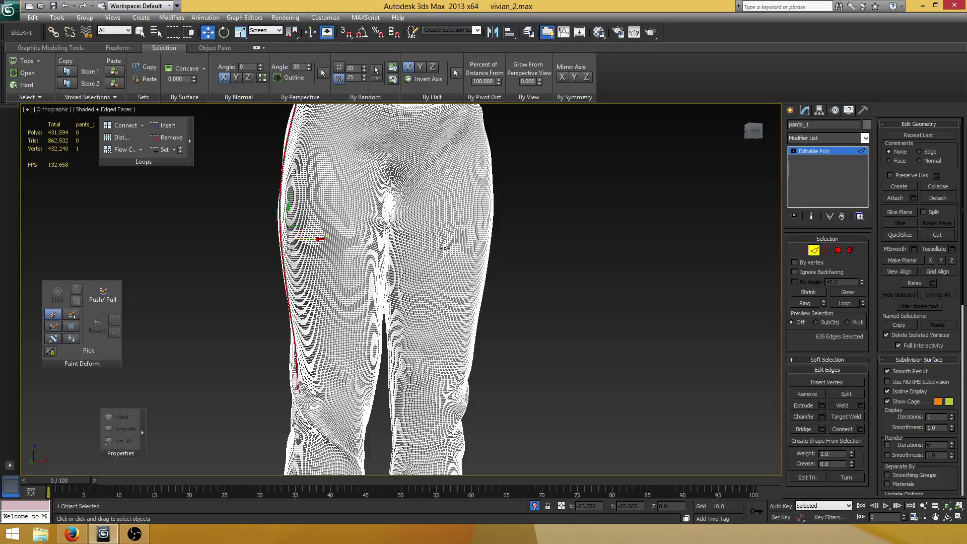
scroll(446, 322, "down", 5)
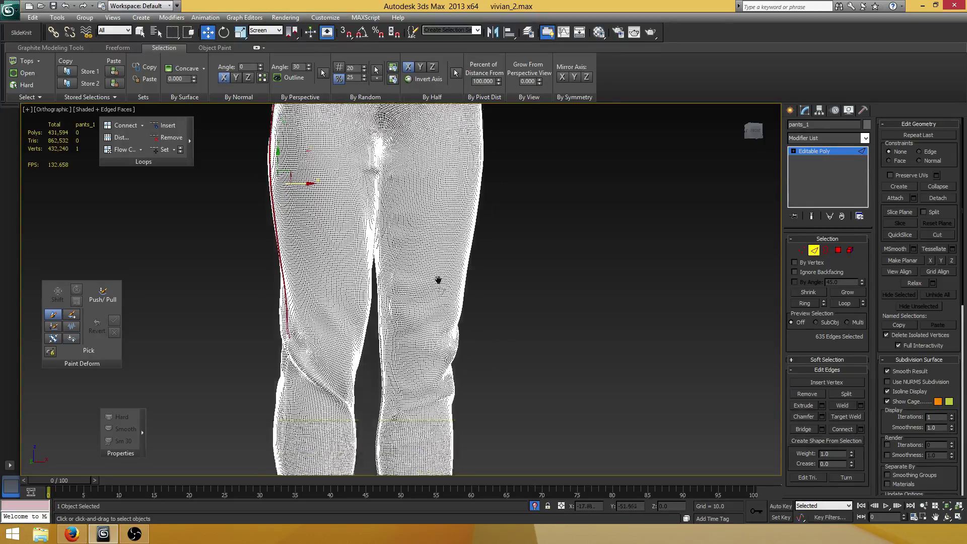
middle_click_drag(405, 312, 362, 302, "alt")
scroll(451, 273, "up", 4)
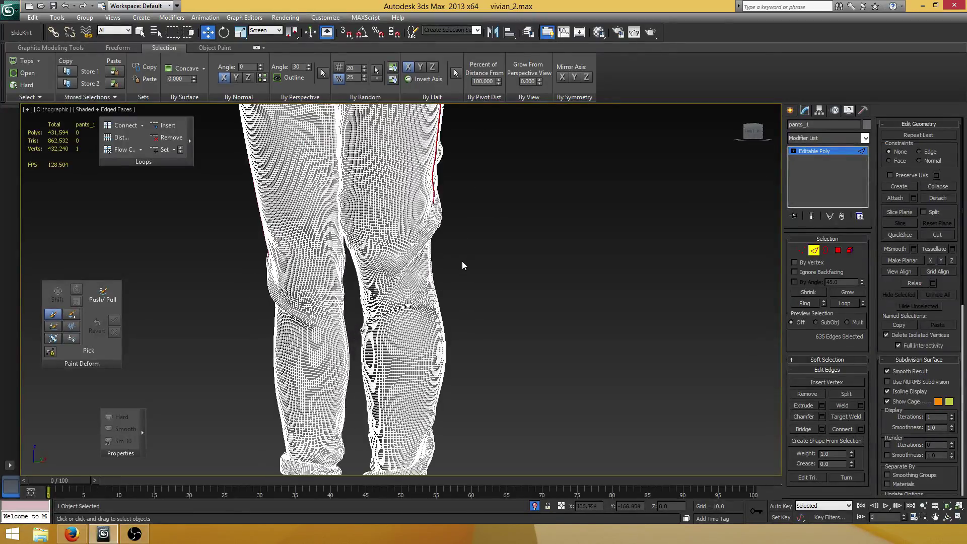
middle_click_drag(462, 261, 491, 331, "alt")
scroll(399, 277, "up", 10)
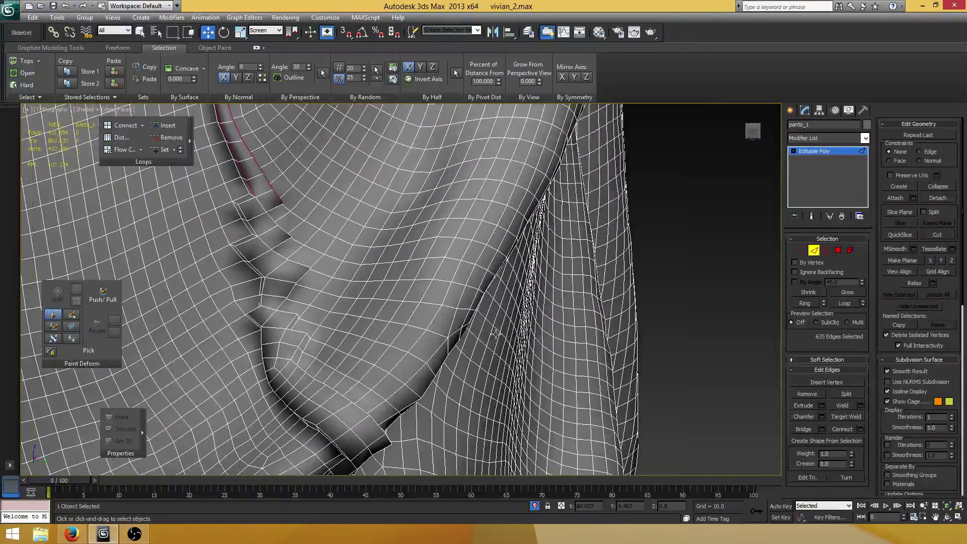
Extend the seam selection edge by edge along both borders of the zigzag section above the knee fold.
middle_click_drag(275, 254, 330, 302)
left_click(281, 232, "ctrl")
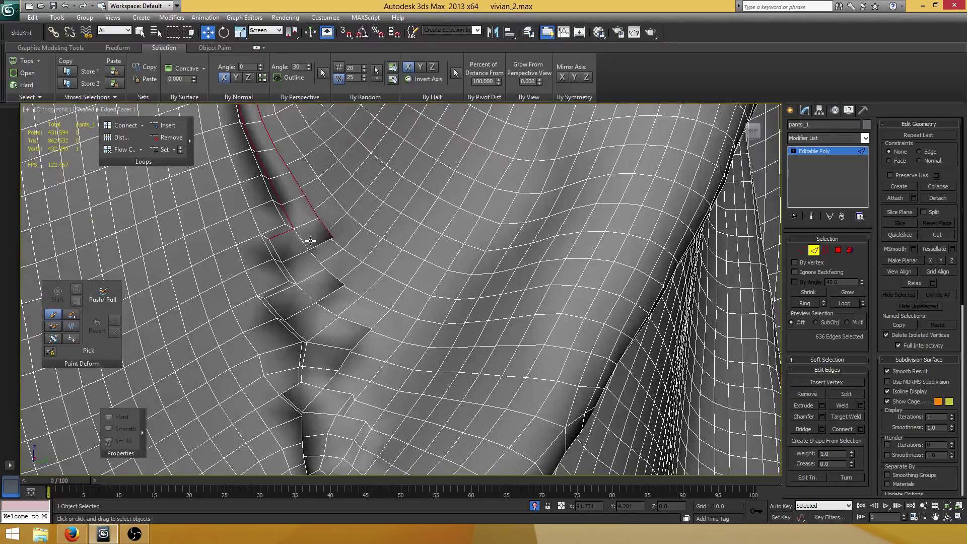
left_click(320, 245, "ctrl")
left_click(316, 258, "ctrl")
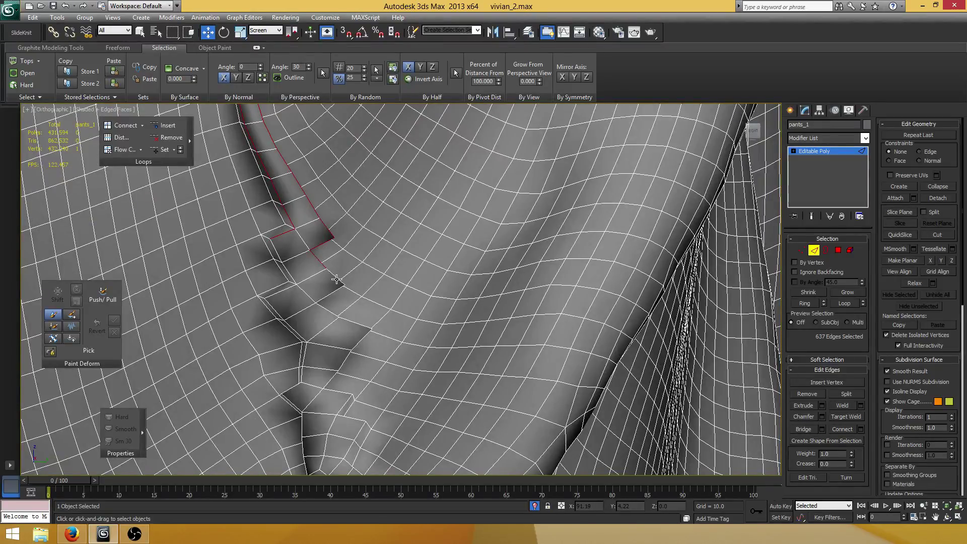
left_click(336, 279, "ctrl")
left_click(331, 294, "ctrl")
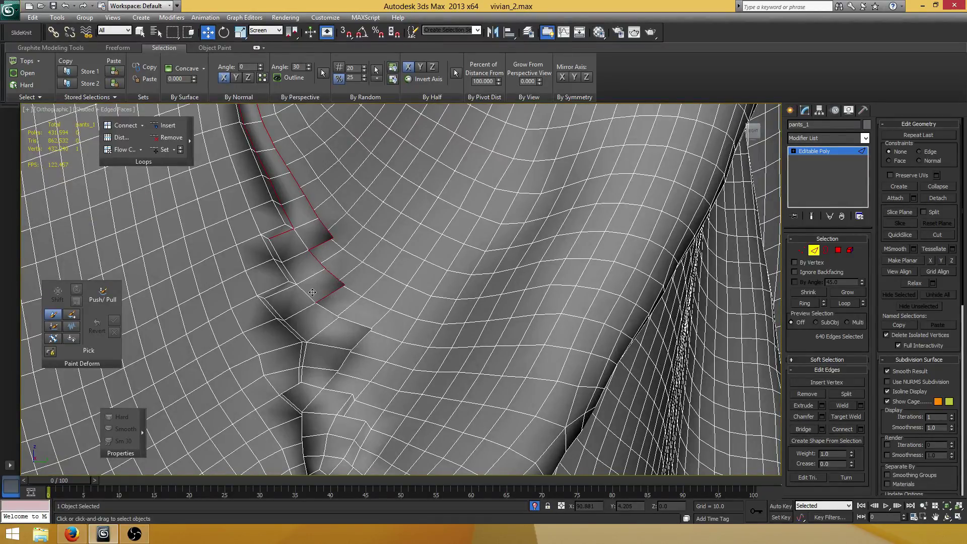
left_click(288, 275, "ctrl")
middle_click_drag(291, 285, 298, 256)
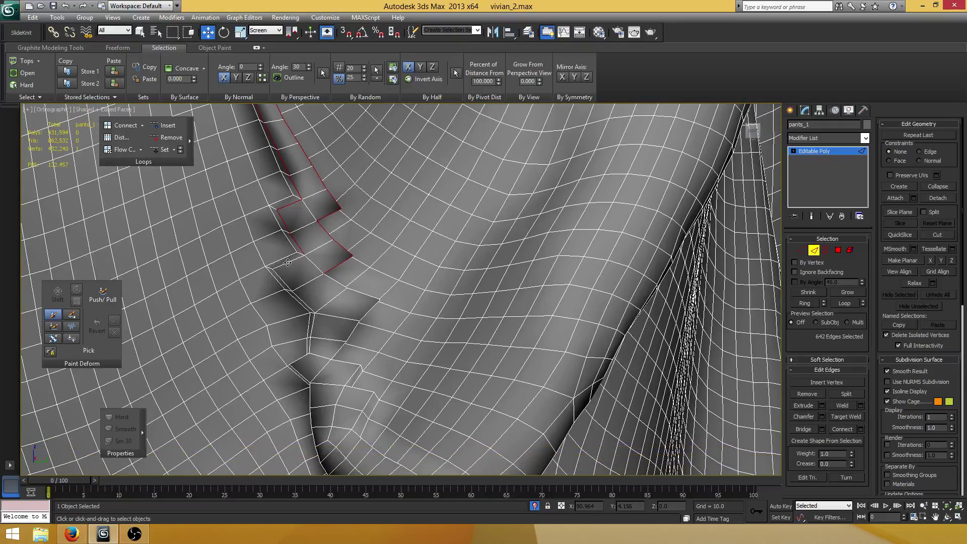
left_click(288, 262, "ctrl")
left_click(282, 280, "ctrl")
left_click(304, 302, "ctrl")
left_click(335, 281, "ctrl")
left_click(364, 293, "ctrl")
Extend the seam edge selection along the next zigzag steps on both borders above the knee fold.
scroll(398, 288, "down", 2)
middle_click_drag(398, 289, 383, 174, "alt")
scroll(406, 345, "down", 3)
scroll(405, 345, "up", 3)
scroll(383, 173, "up", 3)
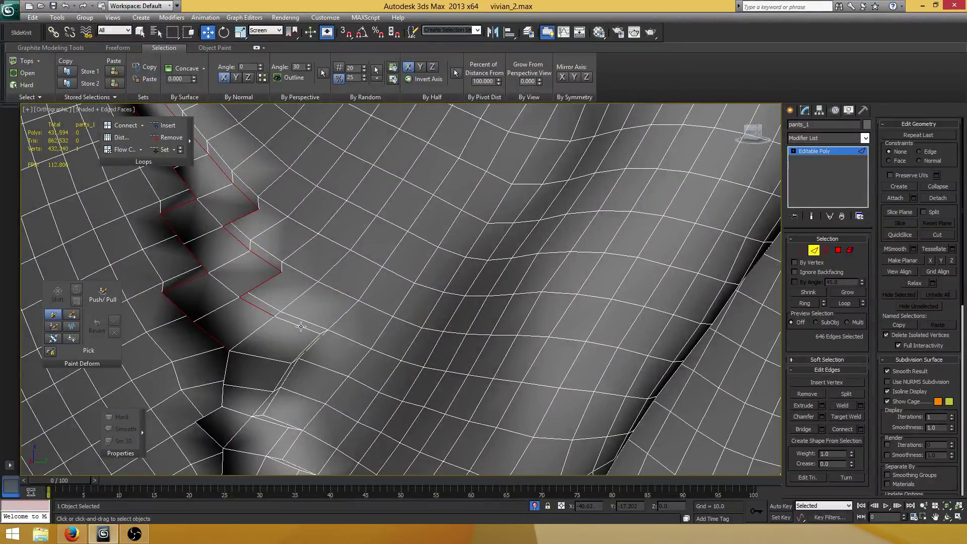
scroll(317, 342, "down", 3)
middle_click_drag(318, 342, 549, 130)
scroll(579, 323, "up", 2)
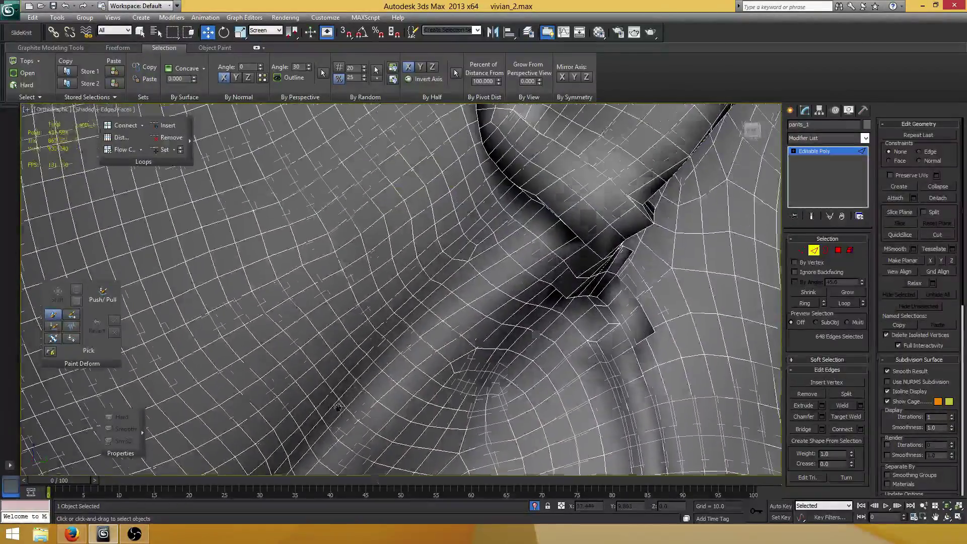
Continue the seam selection edge by edge down both borders to the narrow end of the zigzag section.
scroll(548, 323, "down", 3)
scroll(496, 227, "up", 1)
middle_click_drag(496, 226, 396, 305)
scroll(395, 304, "up", 5)
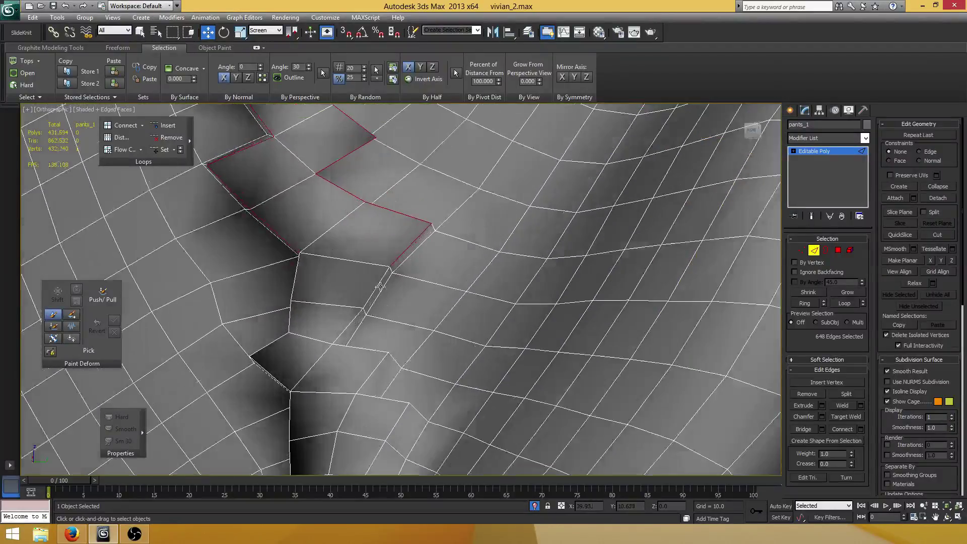
left_click(368, 288, "ctrl")
middle_click_drag(345, 327, 355, 259)
left_click(278, 301, "ctrl")
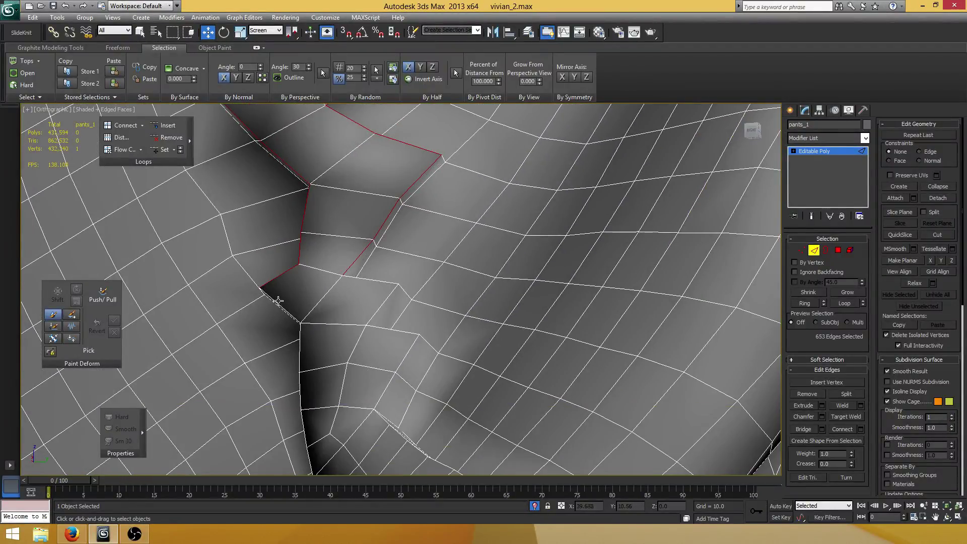
left_click(311, 315, "ctrl")
Complete one seam border by adding its last zigzag edges and the edge loop curving down into the knee fold.
middle_click_drag(312, 315, 356, 296, "alt")
scroll(505, 311, "down", 5)
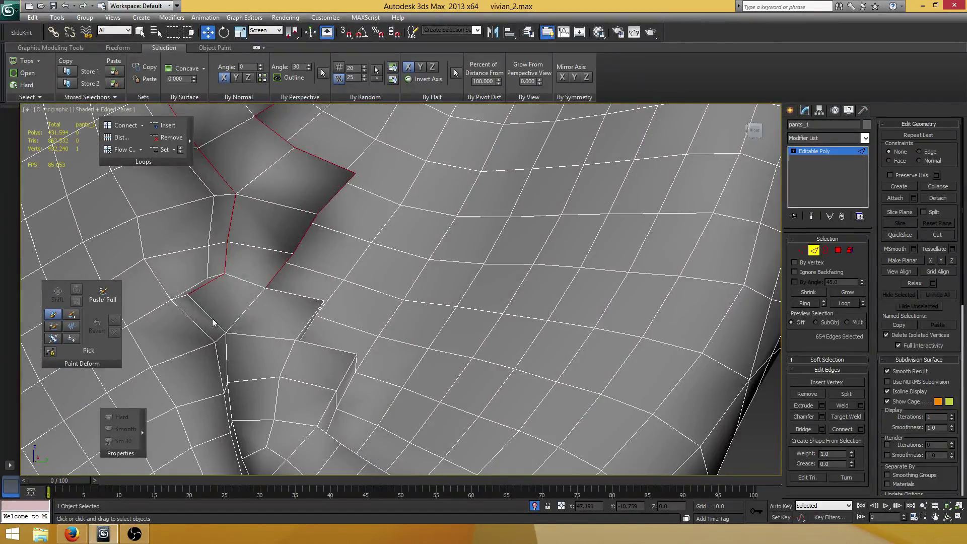
left_click(213, 319, "ctrl")
middle_click_drag(212, 318, 322, 288)
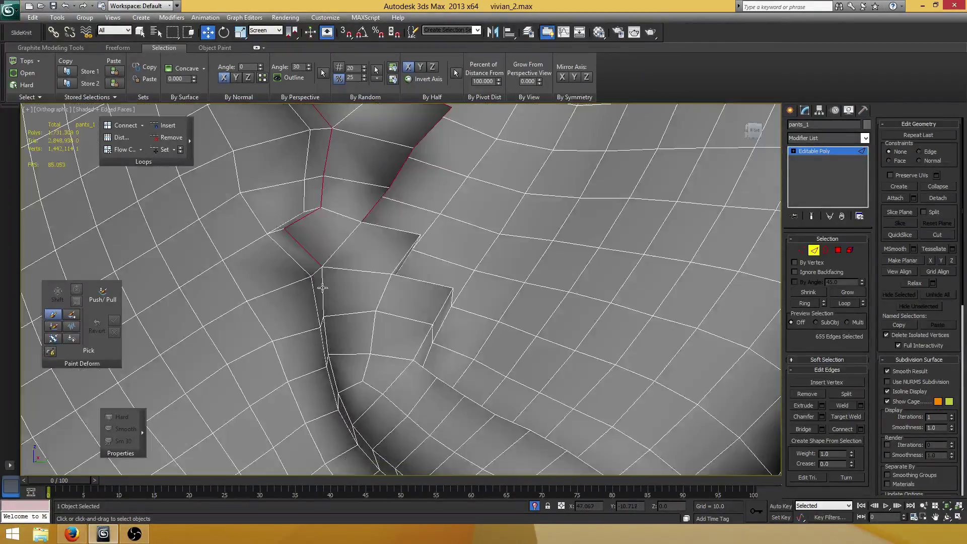
left_click(322, 285, "ctrl")
double_click(325, 329, "ctrl")
scroll(378, 367, "down", 2)
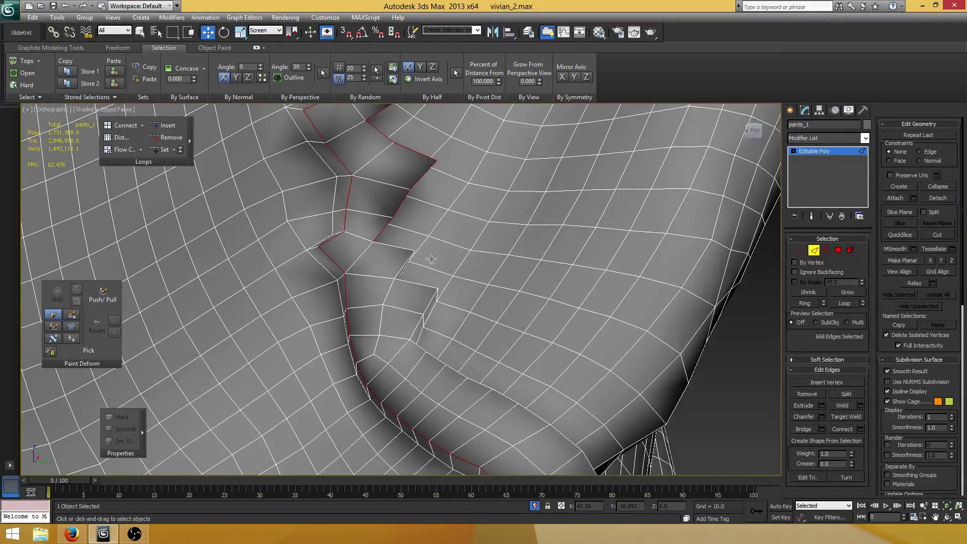
Add the stepped edges of the opposite seam border and its continuing loop into the knee fold.
middle_click_drag(431, 259, 273, 346, "alt")
scroll(393, 276, "down", 4)
scroll(333, 312, "up", 2)
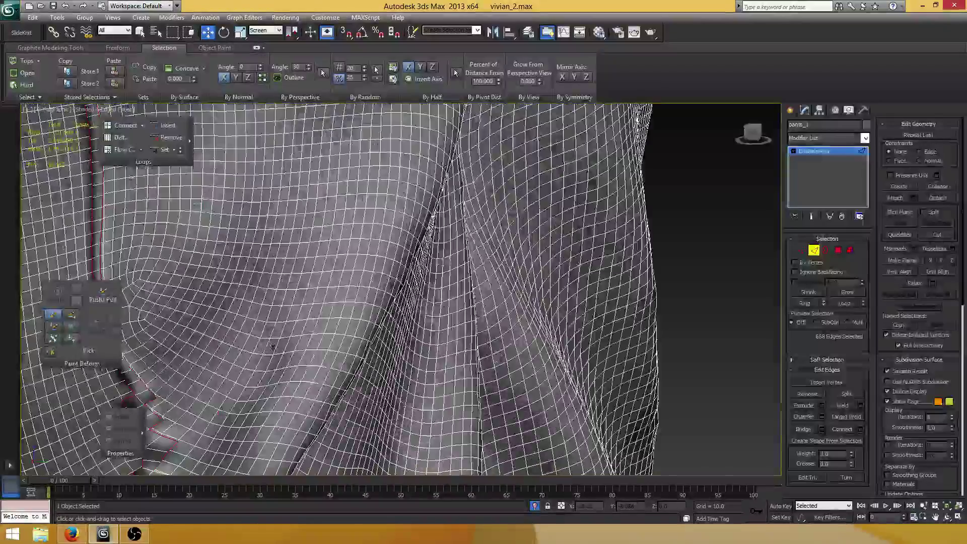
scroll(272, 346, "up", 8)
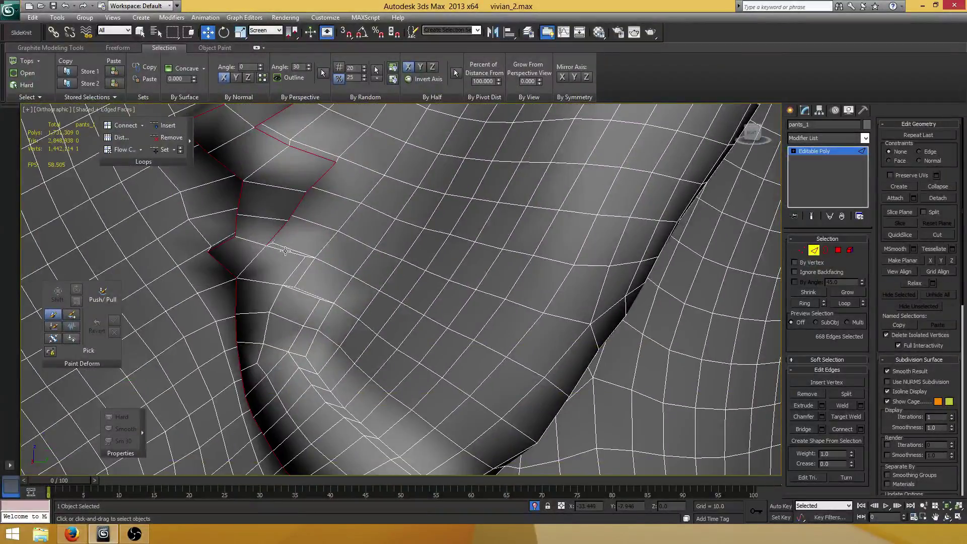
left_click(285, 251, "ctrl")
left_click(295, 270, "ctrl")
left_click(299, 292, "ctrl")
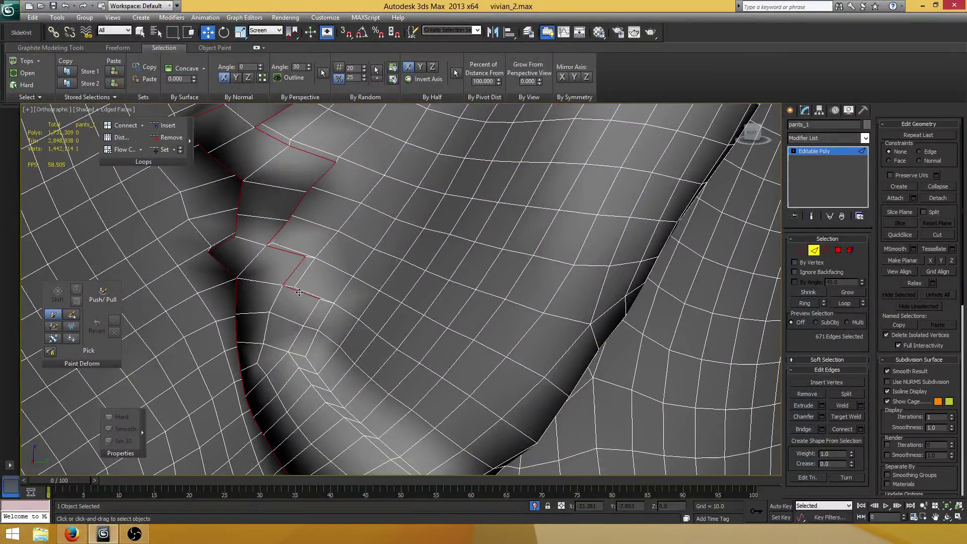
left_click(309, 317, "ctrl")
left_click(294, 357, "ctrl")
scroll(344, 347, "down", 5)
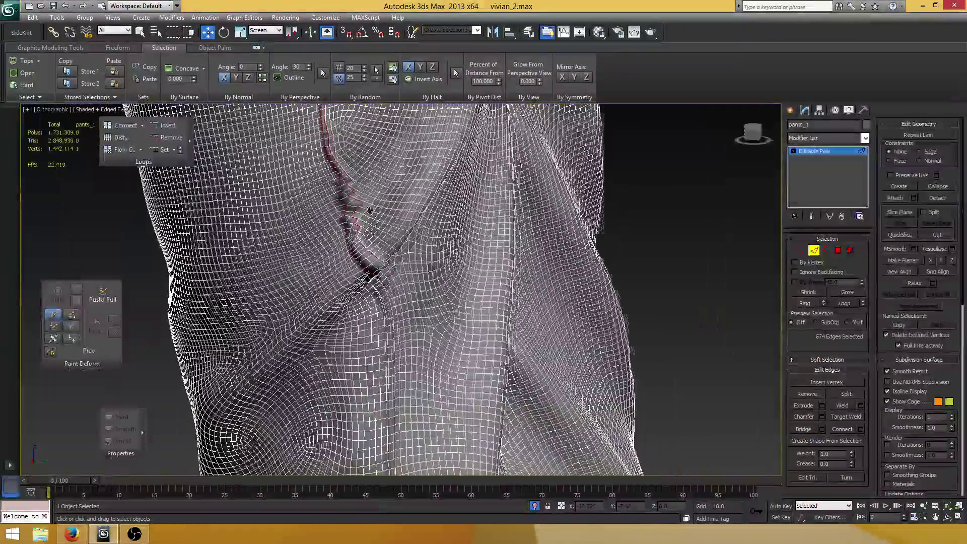
Add the stepped edges where the seam border emerges beneath the knee fold to the selection.
scroll(455, 330, "up", 10)
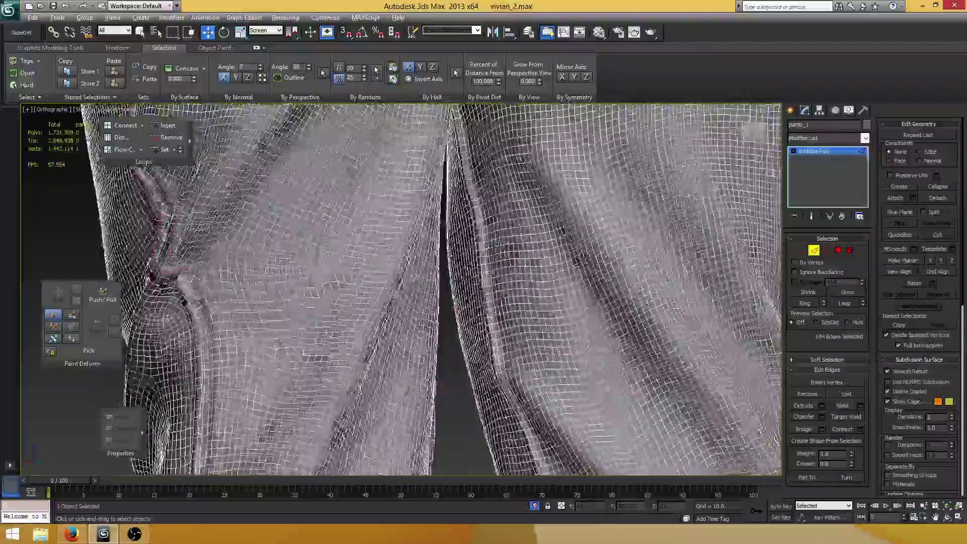
scroll(367, 222, "up", 10)
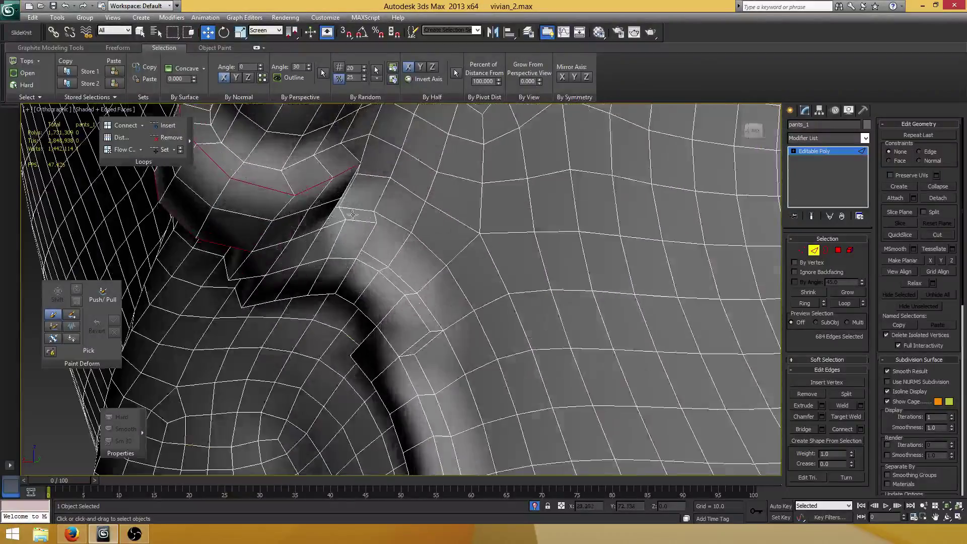
scroll(353, 215, "down", 3)
scroll(315, 233, "up", 2)
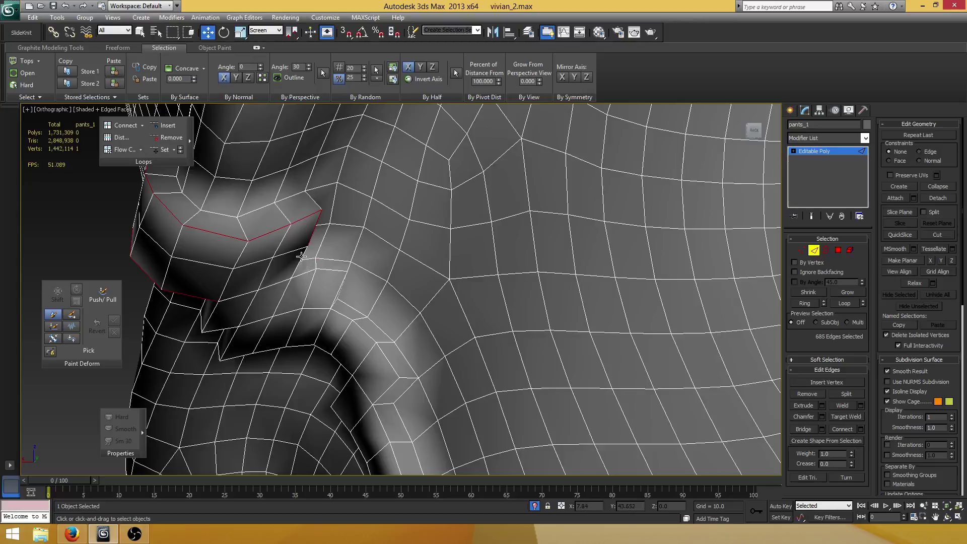
left_click(304, 272, "ctrl")
left_click(330, 270, "ctrl")
left_click(340, 286, "ctrl")
scroll(339, 285, "down", 3)
middle_click_drag(340, 285, 395, 227, "alt")
scroll(396, 227, "up", 2)
scroll(395, 228, "up", 4)
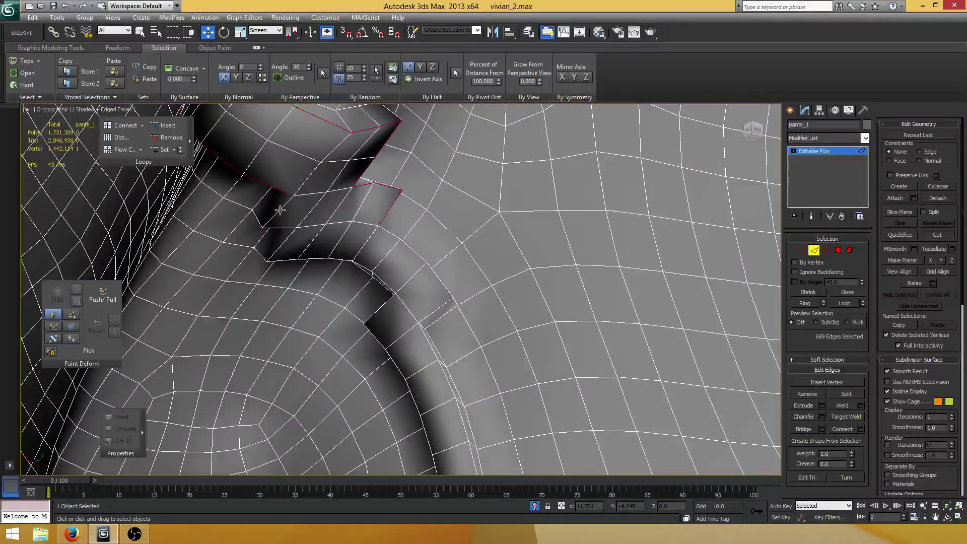
Add the zigzag edges of the other border under the fold and the curved edges on both seam borders.
left_click(280, 229, "ctrl")
left_click(280, 227, "ctrl")
left_click(285, 240, "ctrl")
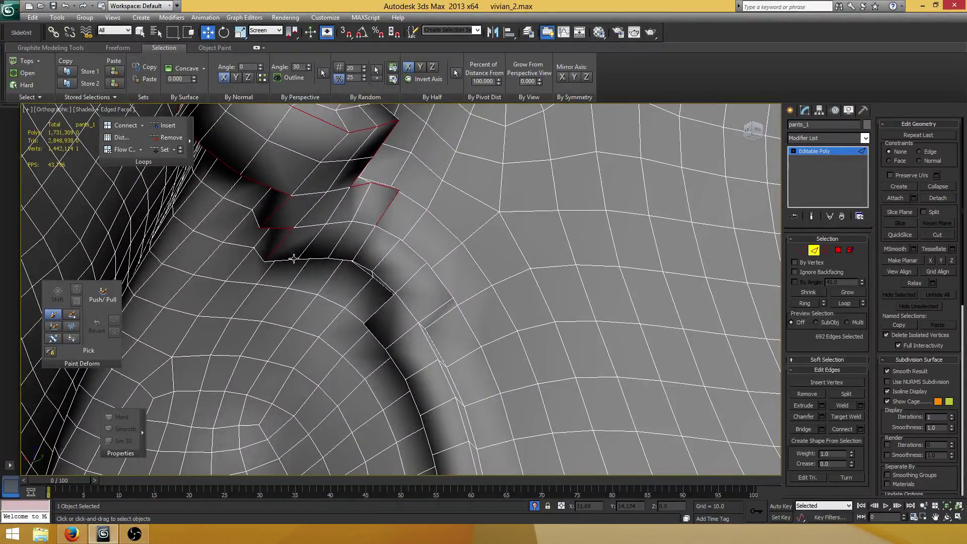
left_click(290, 259, "ctrl")
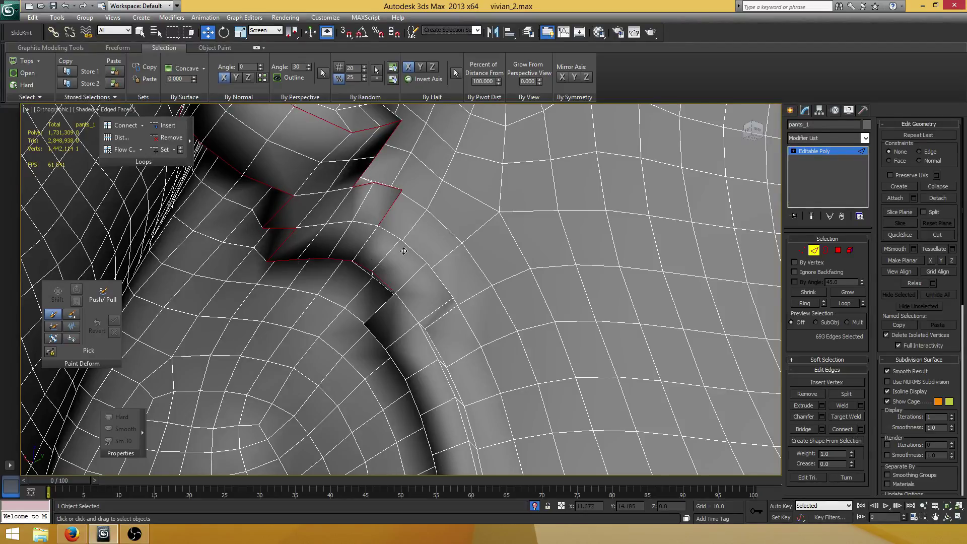
left_click(391, 232, "ctrl")
left_click(417, 254, "ctrl")
scroll(417, 297, "down", 3)
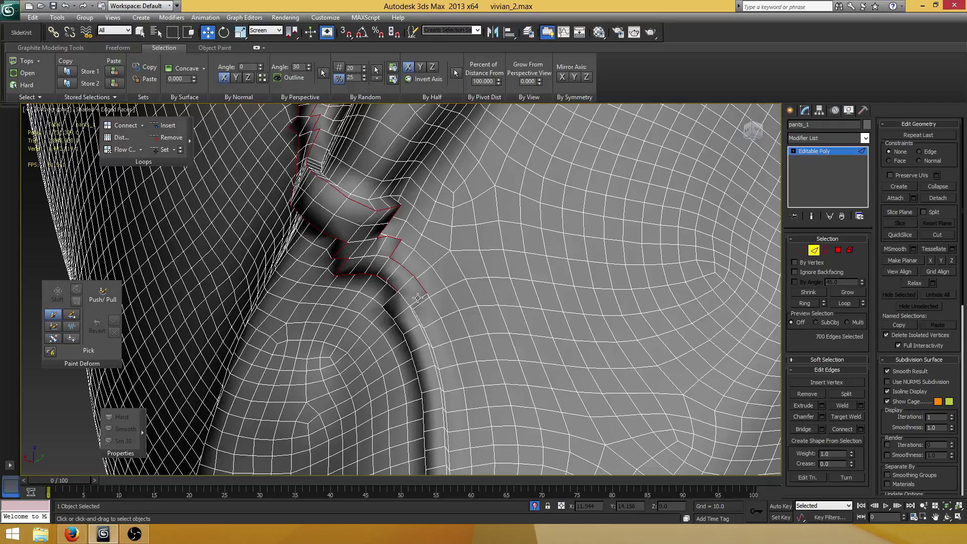
Bridge the short steps below the knee fold and add both long edge loops bordering the seam down the lower leg.
middle_click_drag(429, 294, 387, 279, "alt")
scroll(362, 267, "up", 4)
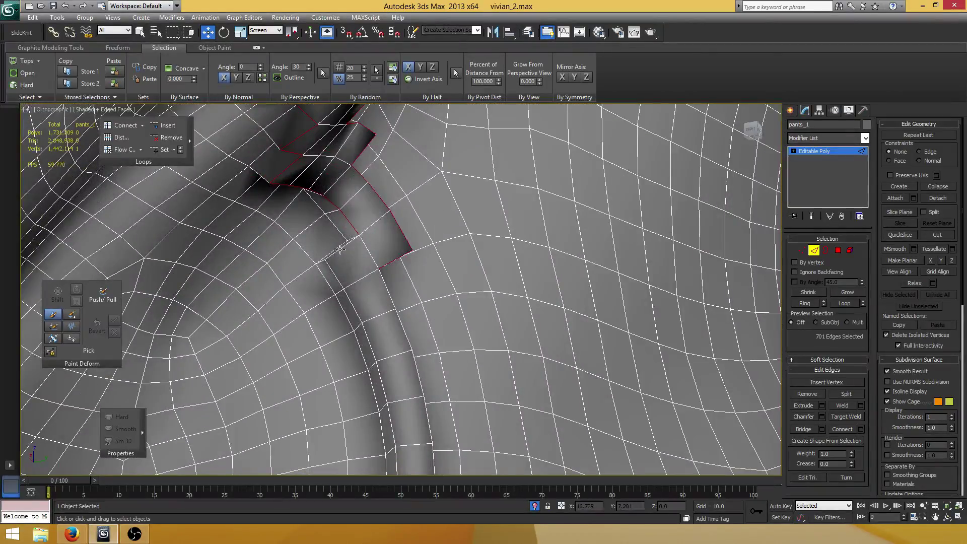
left_click(340, 249, "ctrl")
double_click(351, 303, "ctrl")
double_click(383, 284, "ctrl")
double_click(406, 332, "ctrl")
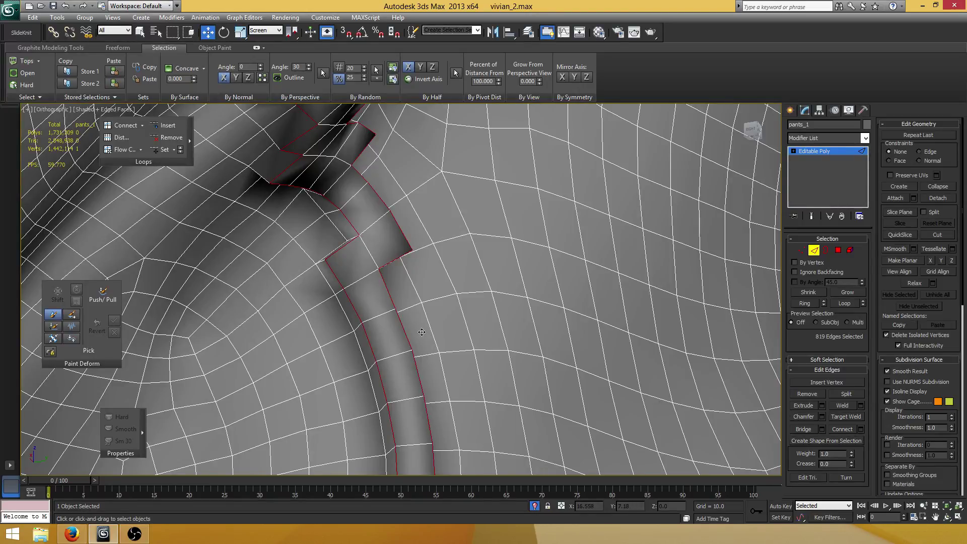
Add the first zigzag edges on both seam borders where the lower-leg loops end above the bottom fold.
scroll(421, 332, "down", 9)
middle_click_drag(421, 331, 391, 176)
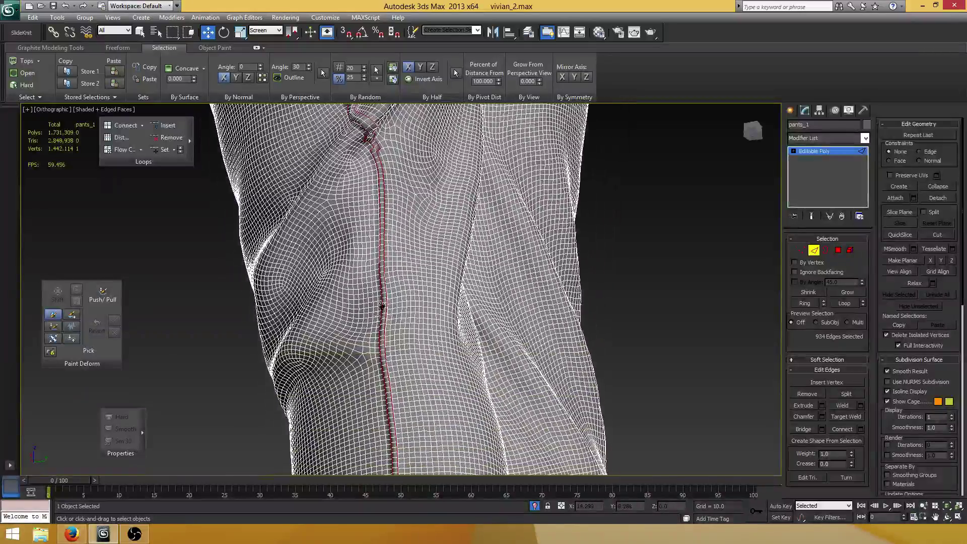
middle_click_drag(383, 453, 363, 300)
middle_click_drag(359, 443, 376, 275)
scroll(342, 204, "up", 5)
middle_click_drag(464, 342, 325, 243)
scroll(303, 321, "up", 6)
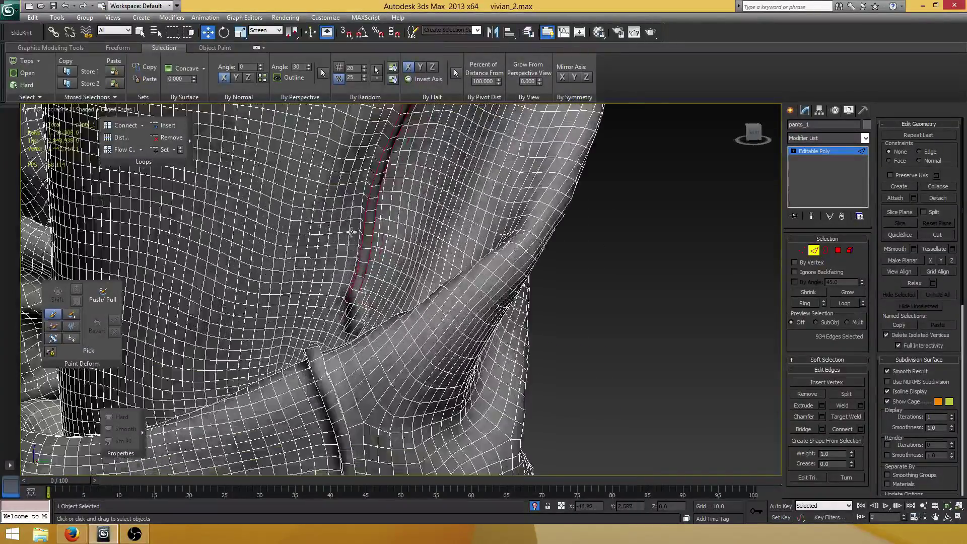
left_click(296, 316, "ctrl")
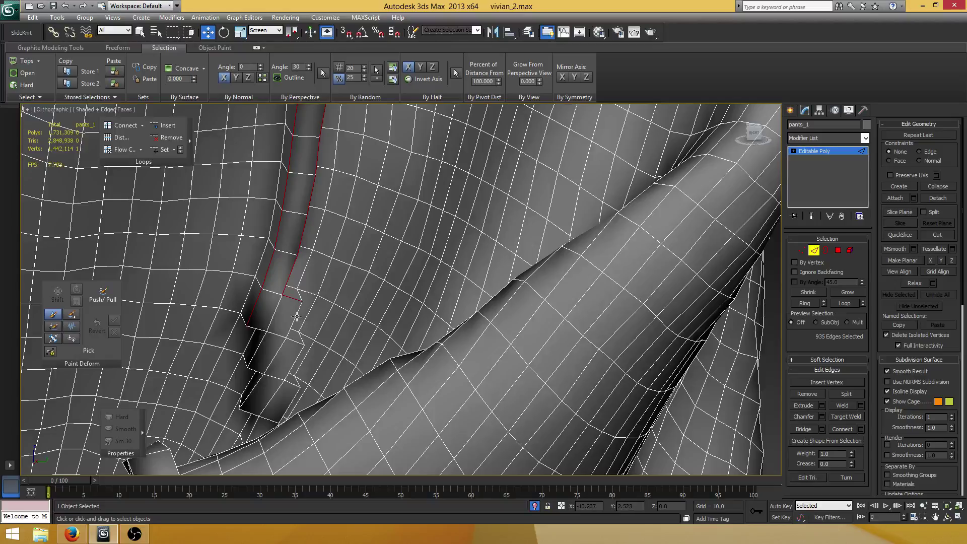
left_click(295, 317, "ctrl")
left_click(259, 346, "ctrl")
left_click(292, 340, "ctrl")
left_click(297, 356, "ctrl")
Select the remaining zigzag edges on both seam borders down to where the seam disappears under the bottom fold.
middle_click_drag(303, 355, 247, 233)
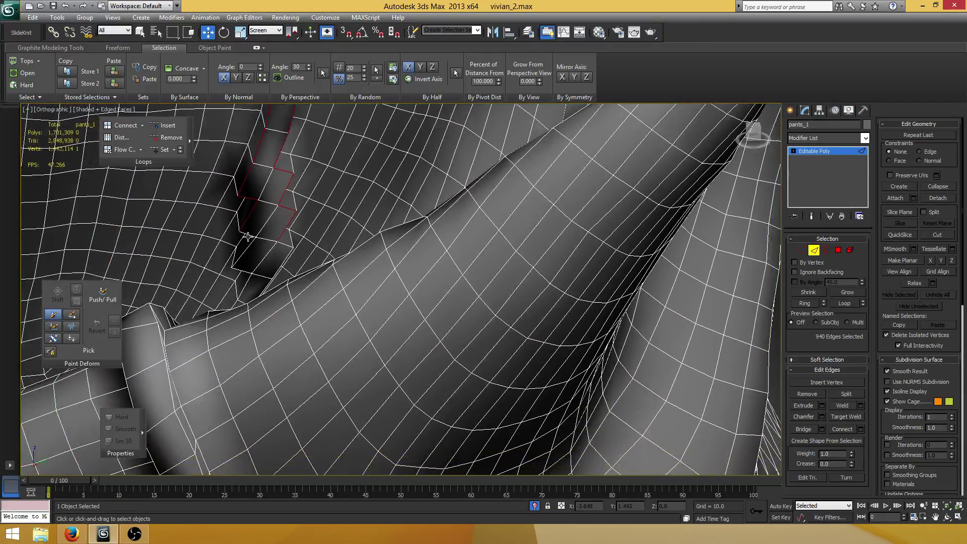
left_click(246, 243, "ctrl")
left_click(240, 258, "ctrl")
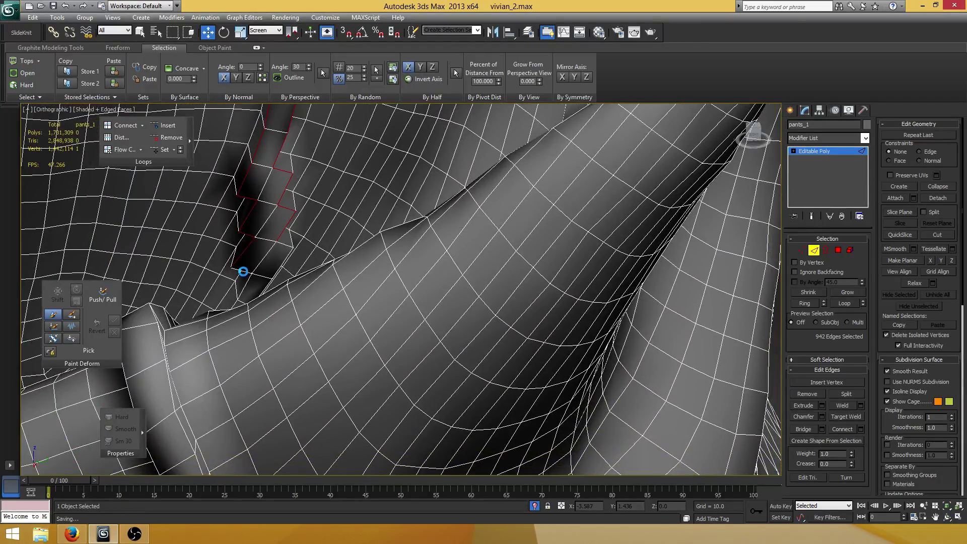
left_click(283, 243, "ctrl")
left_click(290, 257, "ctrl")
left_click(287, 252, "ctrl")
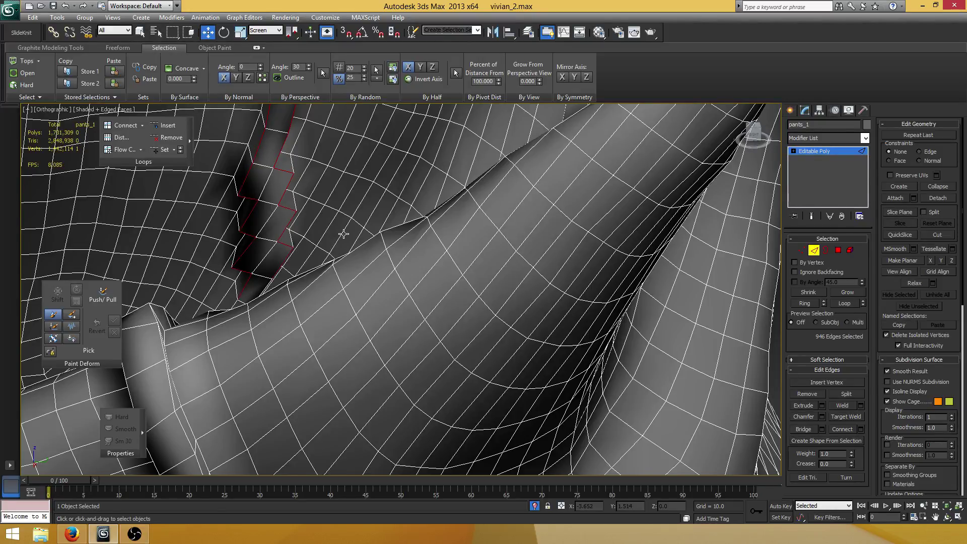
Delete the four end-cap polygons of the trouser hem band on either side of the side seam.
middle_click_drag(343, 233, 353, 302)
scroll(171, 176, "down", 3)
scroll(376, 361, "down", 5)
middle_click_drag(395, 471, 407, 282)
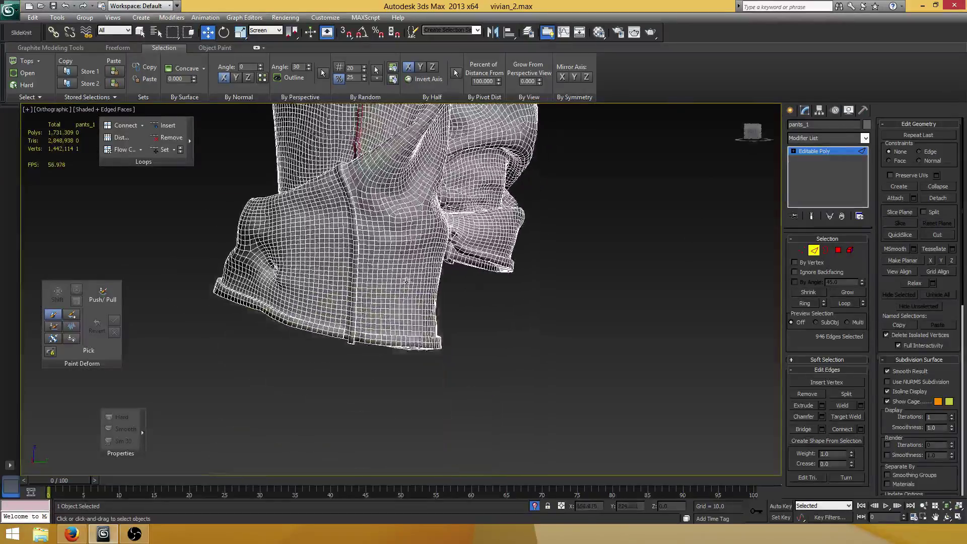
scroll(425, 246, "up", 10)
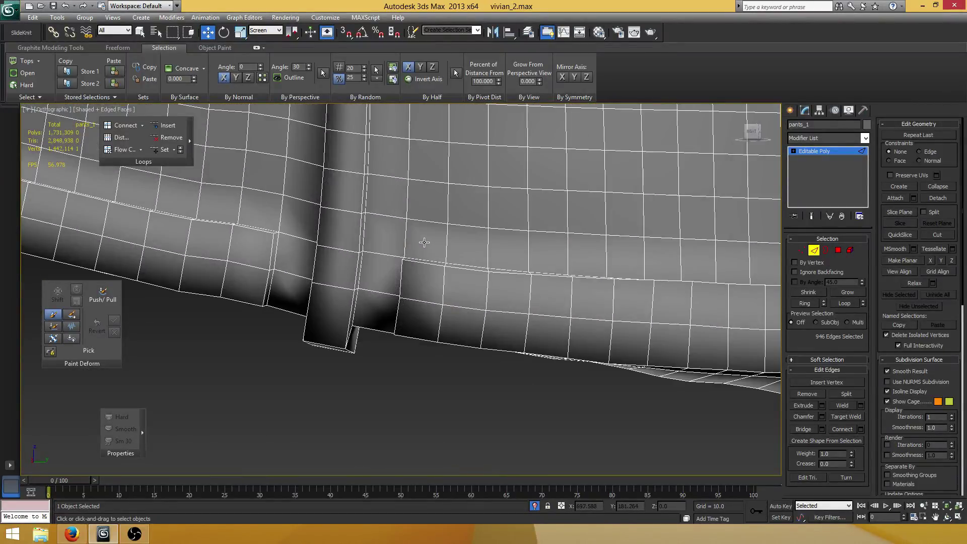
scroll(424, 242, "down", 4)
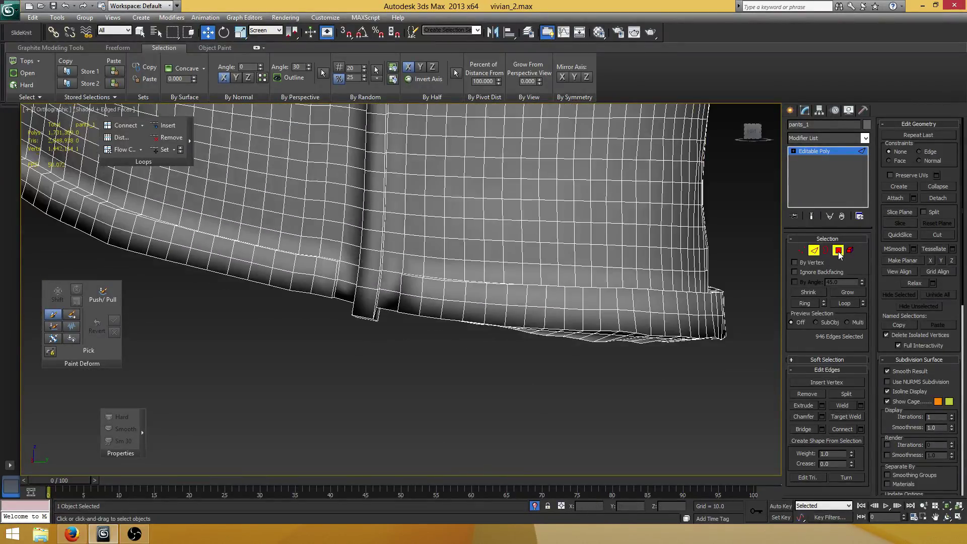
left_click(838, 251)
left_click(389, 282)
middle_click_drag(389, 282, 389, 247, "alt")
scroll(388, 287, "up", 2)
left_click(374, 307, "ctrl")
middle_click_drag(339, 283, 390, 287, "alt")
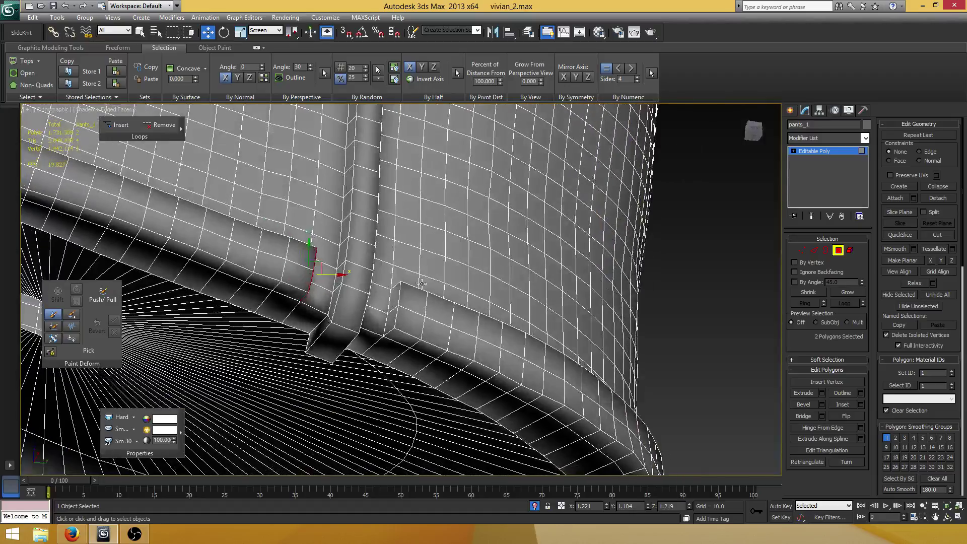
left_click(394, 290, "ctrl")
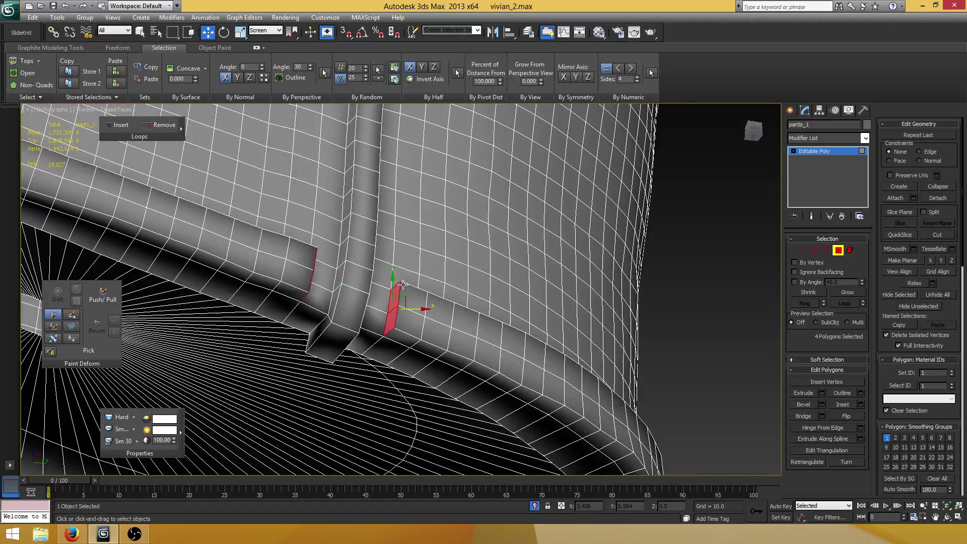
key("Delete")
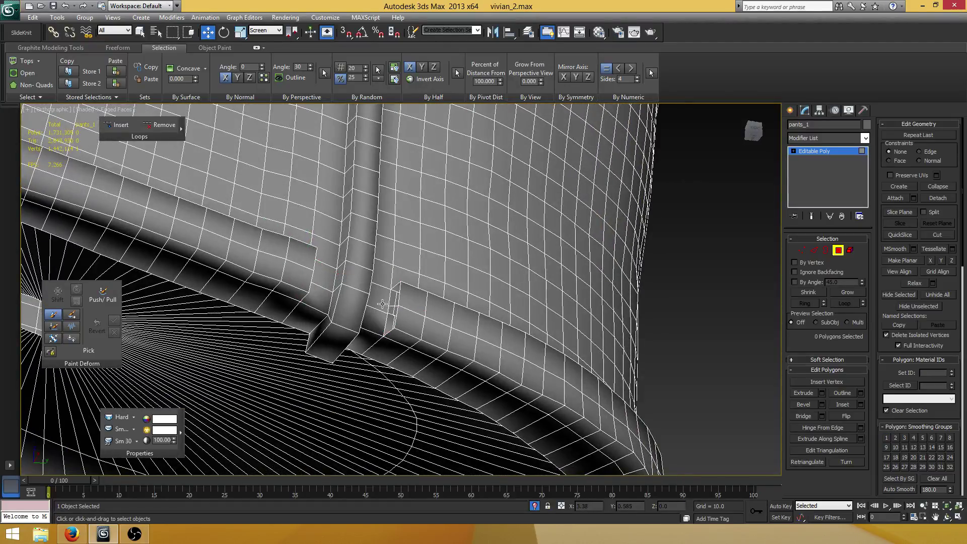
Delete the four side polygons of the vertical strip where it crosses the horizontal band of the pants, two on each side.
left_click(403, 285)
middle_click_drag(402, 286, 328, 312, "alt")
scroll(349, 302, "up", 3)
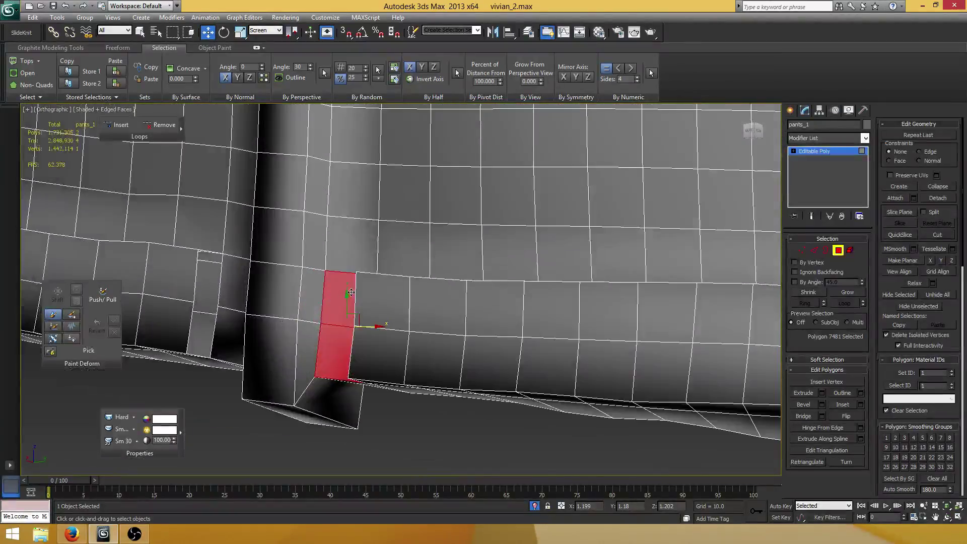
middle_click_drag(255, 295, 305, 291, "alt")
left_click(316, 292)
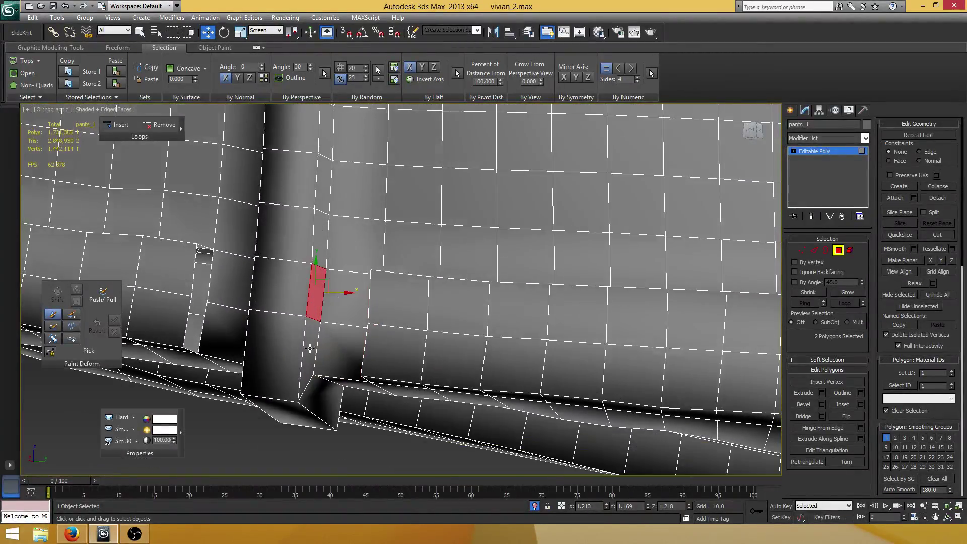
left_click(310, 347, "ctrl")
middle_click_drag(214, 288, 287, 325, "alt")
left_click(276, 346)
left_click(290, 296, "ctrl")
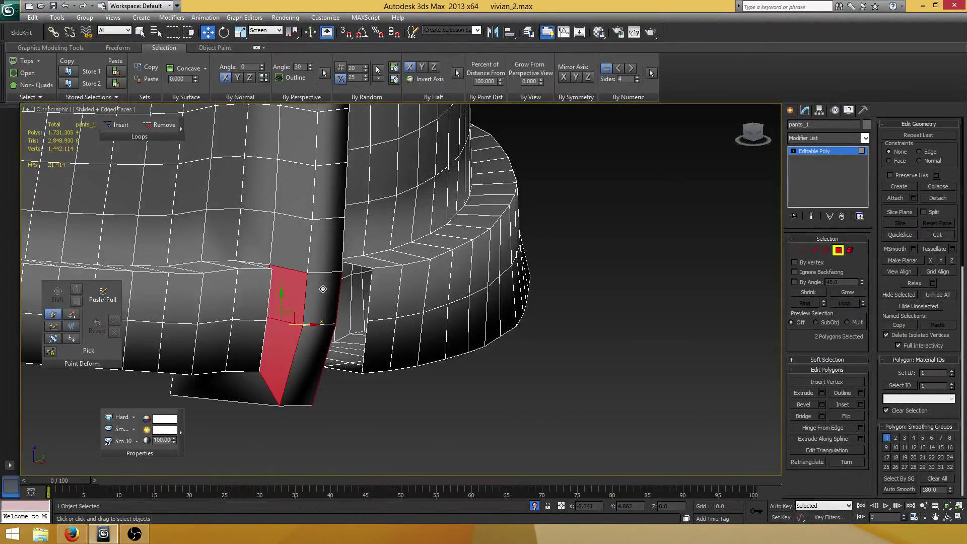
middle_click_drag(322, 288, 304, 283, "alt")
key("ctrl+z")
key("ctrl+z")
left_click(290, 289, "ctrl")
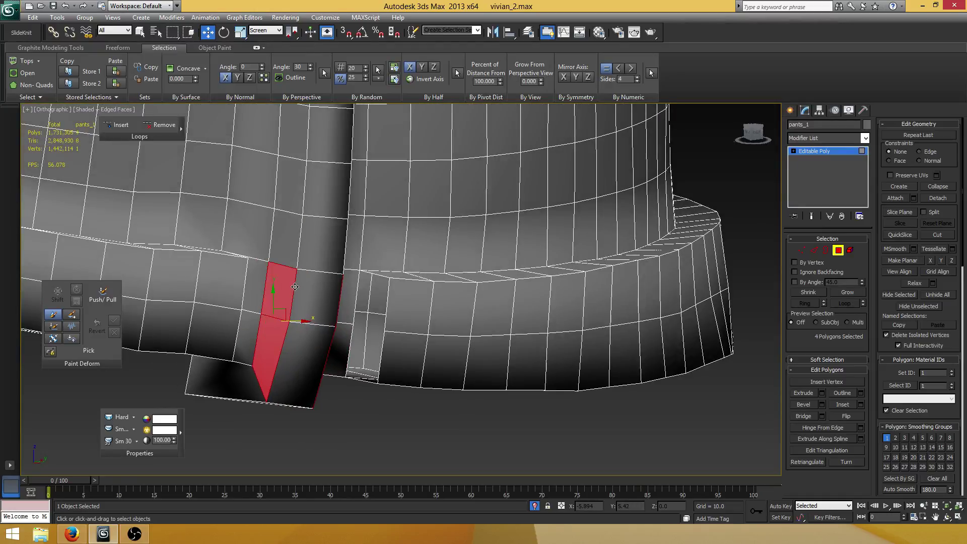
key("Delete")
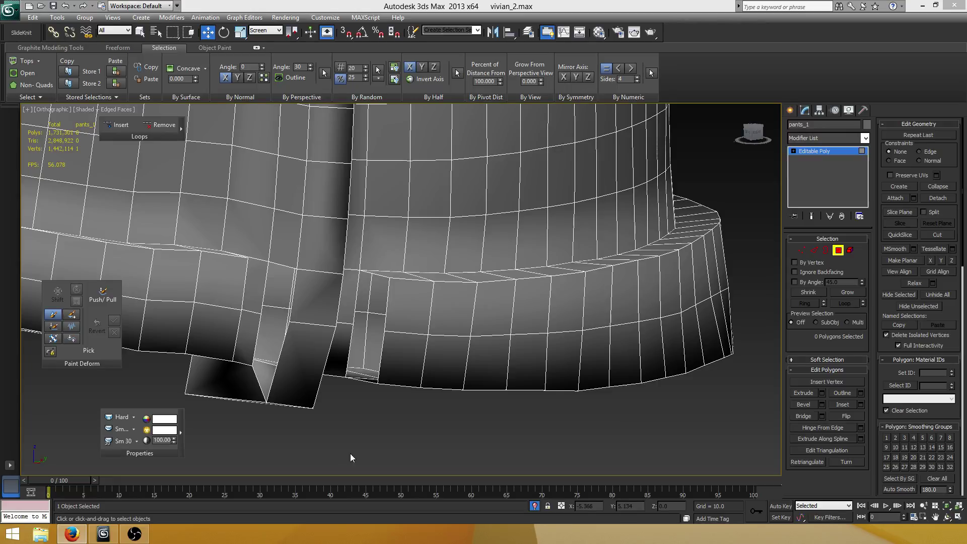
Extrude the four polygons in the band gaps on both sides of the vertical strip by a height of 0.018.
scroll(340, 320, "up", 4)
left_click(273, 333)
scroll(274, 333, "down", 2)
middle_click_drag(423, 322, 369, 305, "alt")
scroll(224, 315, "up", 2)
left_click(367, 323)
left_click(349, 347, "ctrl")
left_click(229, 333, "ctrl")
left_click(235, 346, "ctrl")
scroll(369, 305, "up", 2)
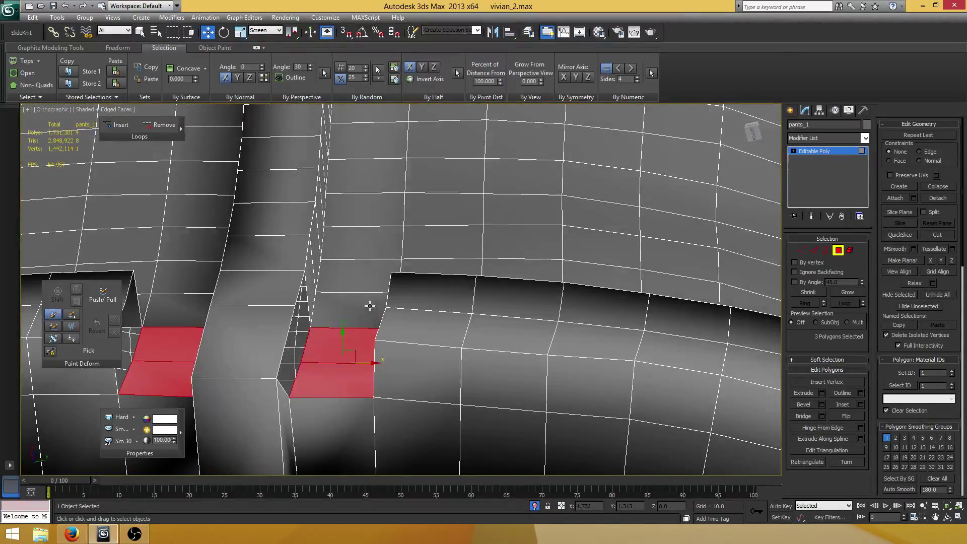
left_click(822, 393)
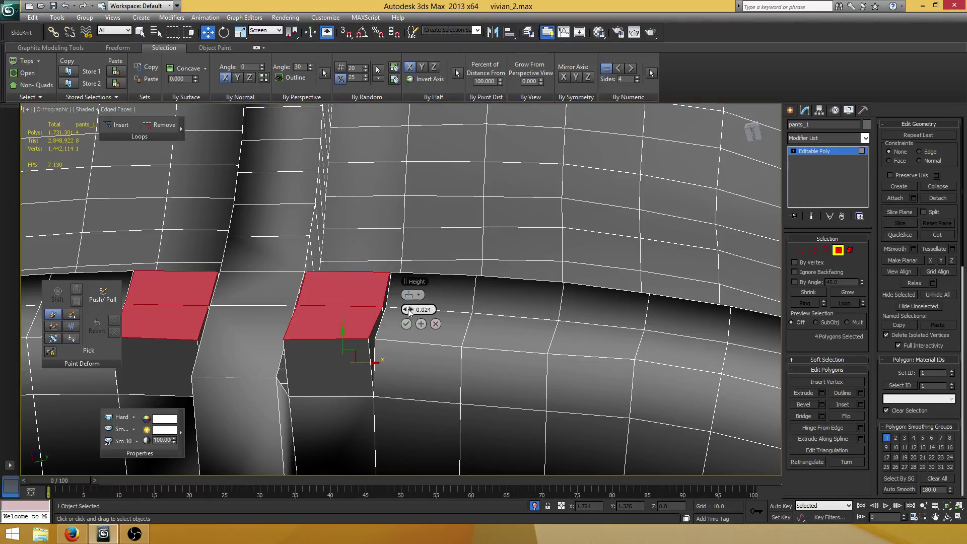
left_click_drag(409, 312, 391, 309)
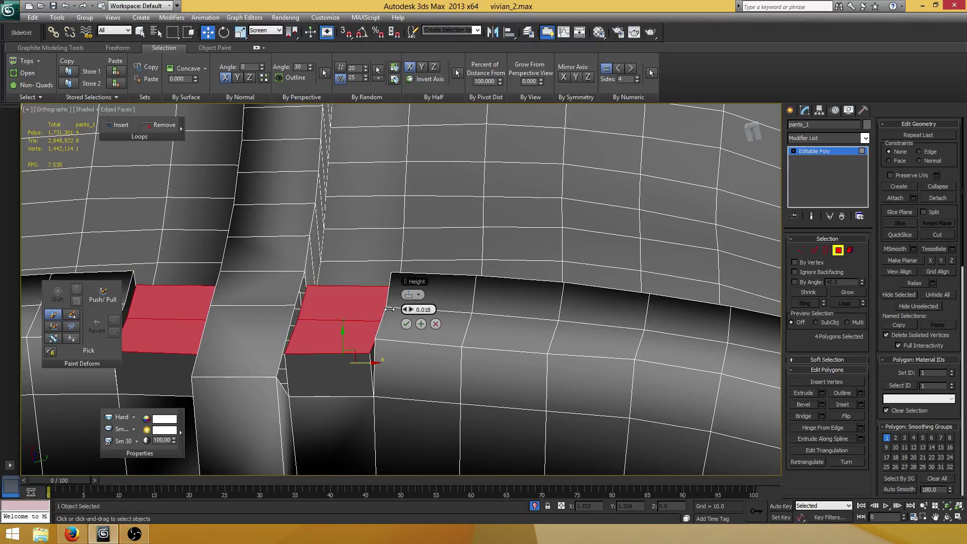
left_click(405, 323)
Delete the two side polygons hidden between the right-hand extruded block and the adjoining band.
mouse_move(403, 326)
middle_mouse_down("alt")
mouse_move(386, 277)
mouse_move(395, 262)
mouse_move(371, 350)
mouse_move(370, 319)
middle_mouse_up("alt")
scroll(392, 313, "up", 6)
key("F3")
left_click(370, 351)
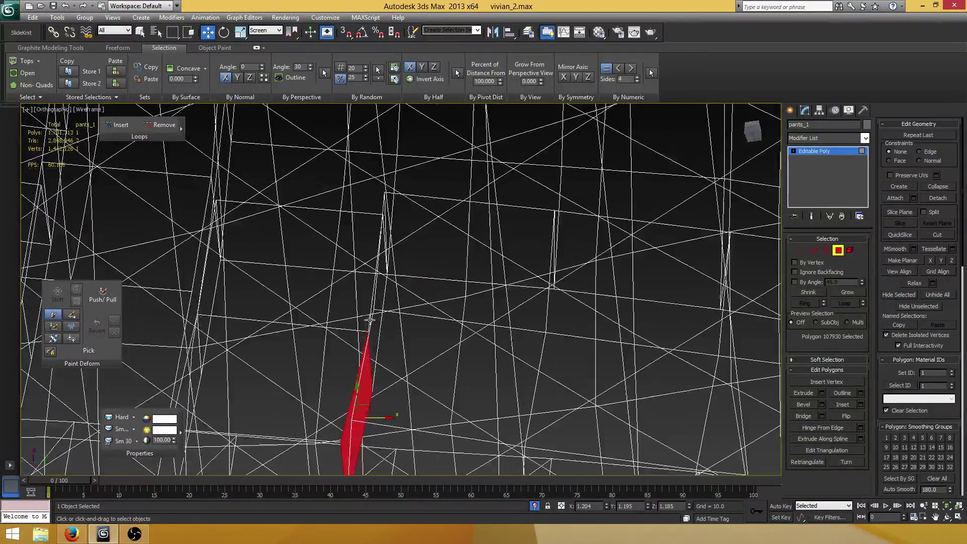
left_click(372, 306, "ctrl")
mouse_move(194, 316)
middle_mouse_down("alt")
mouse_move(201, 298)
mouse_move(334, 310)
mouse_move(312, 312)
middle_mouse_up("alt")
key("F3")
key("Delete")
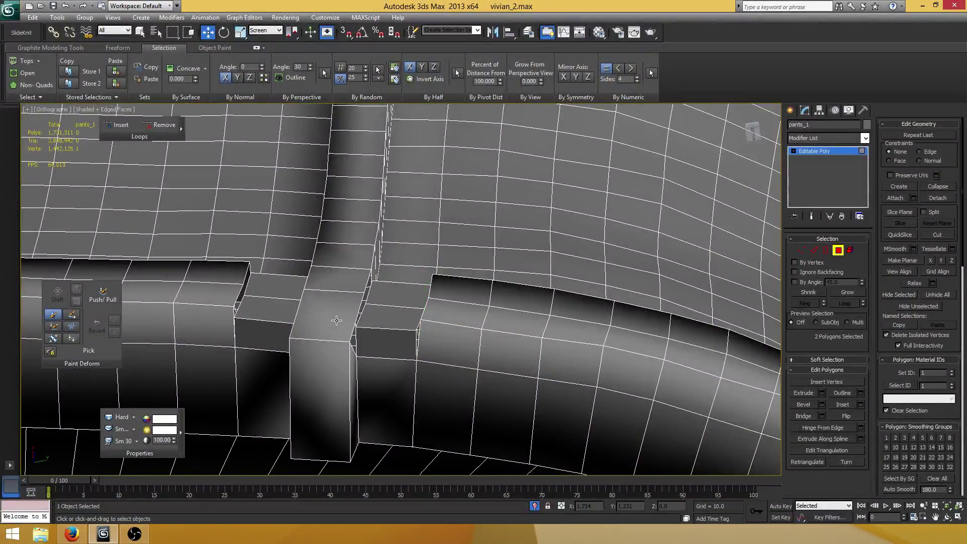
Move the three strip-side vertices of the right-hand extruded block away from the vertical strip.
scroll(352, 323, "up", 5)
key("1")
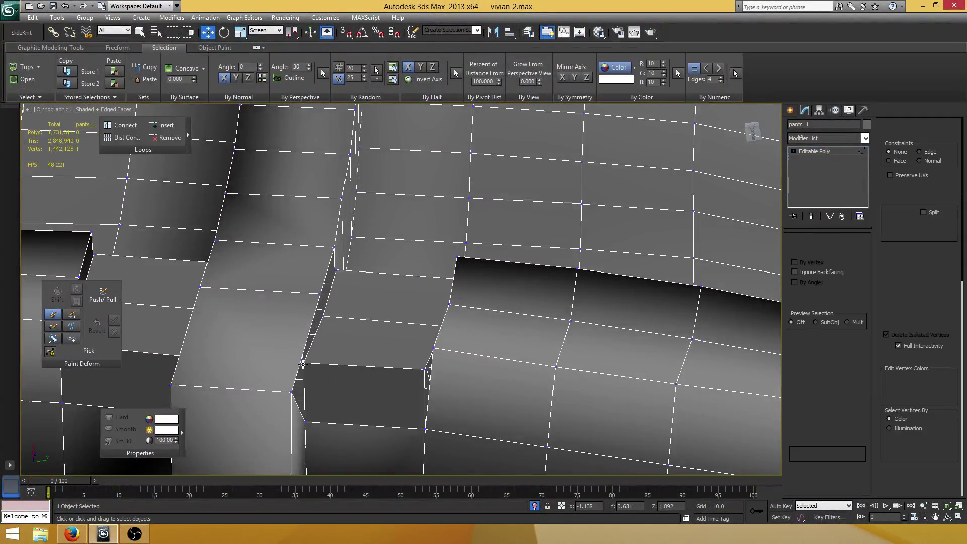
left_click(323, 316, "ctrl")
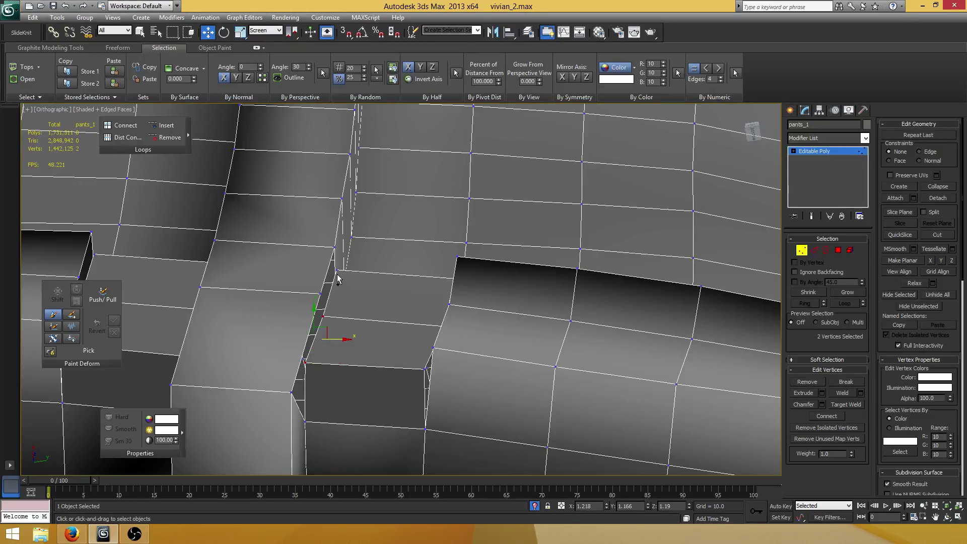
left_click(336, 270, "ctrl")
middle_click_drag(372, 310, 371, 300, "alt")
left_click_drag(345, 316, 374, 322)
middle_click_drag(378, 321, 398, 316, "alt")
Delete the remaining side polygons of the extruded blocks, including the two on the right-hand block facing the strip.
left_click(838, 250)
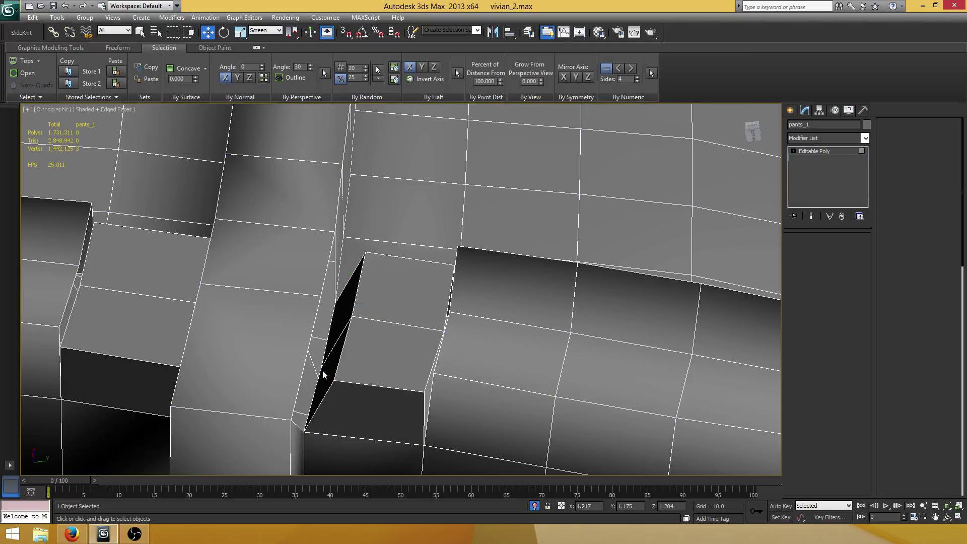
left_click(333, 348)
left_click(342, 314, "ctrl")
middle_click_drag(342, 314, 220, 330, "alt")
left_click(293, 295, "ctrl")
left_click(299, 379, "ctrl")
left_click(420, 320)
Move the three outer vertices of the left-hand extruded block away from the adjoining band, towards the strip.
left_click(240, 271)
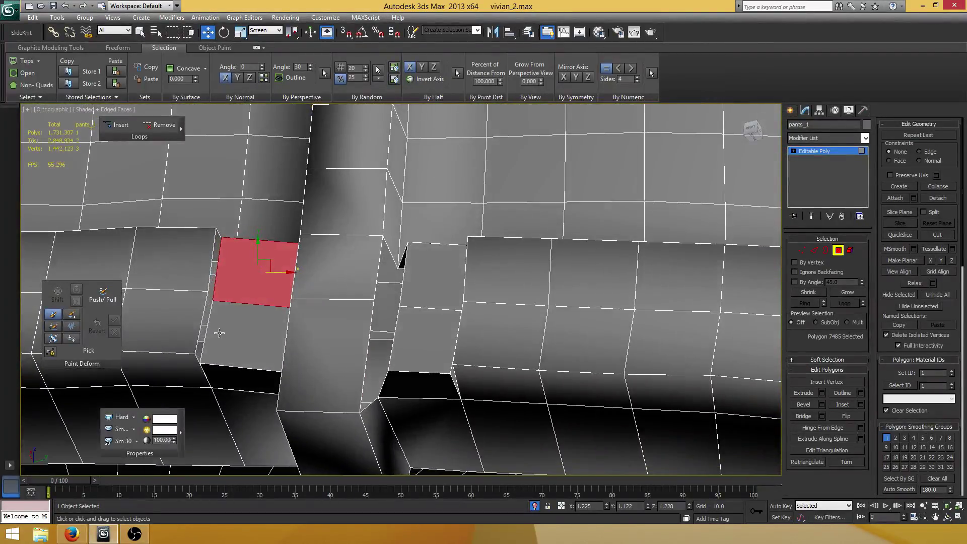
key("1")
left_click(213, 303)
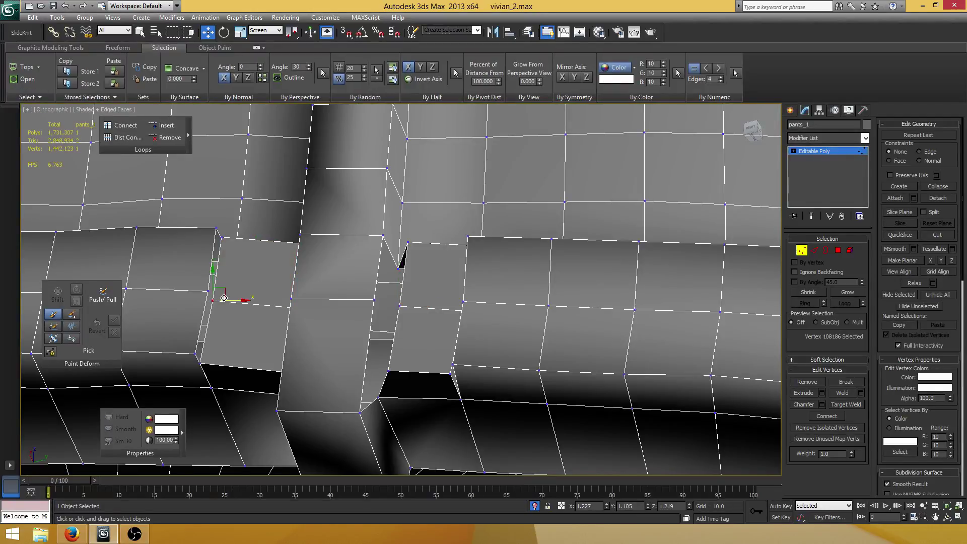
middle_click_drag(231, 285, 256, 286)
left_click(247, 241, "ctrl")
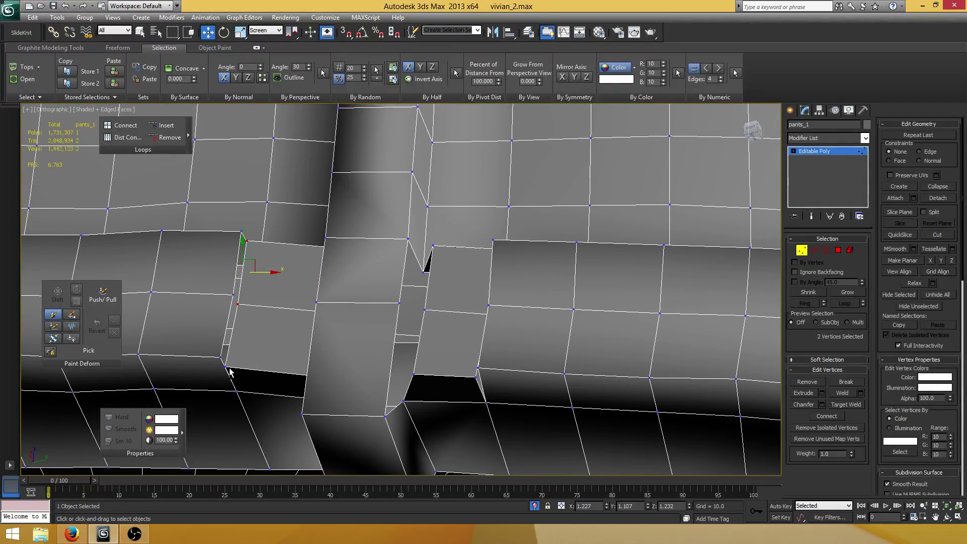
left_click(225, 367, "ctrl")
left_click_drag(266, 305, 290, 304)
Delete the two side polygons of the left-hand block that face the adjoining band.
key("4")
left_click(269, 273)
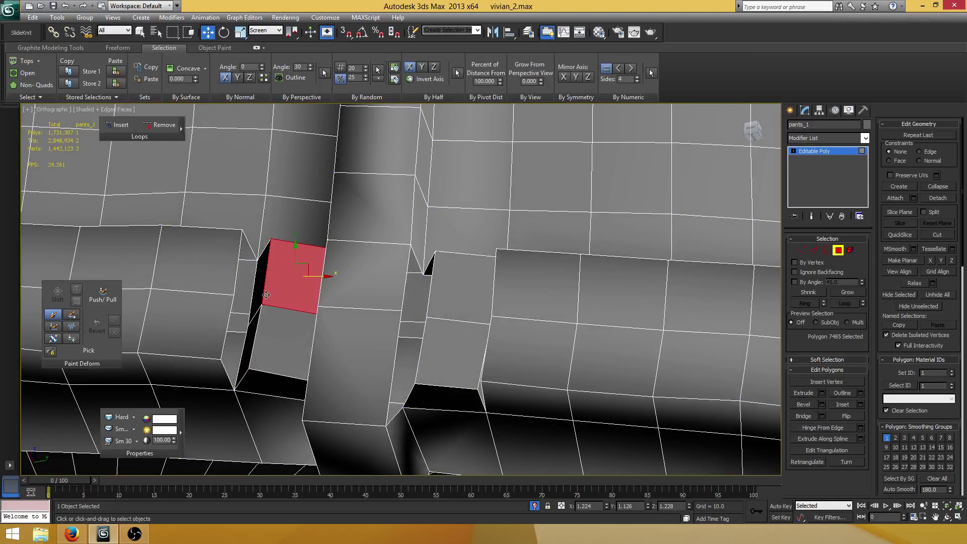
left_click(249, 331)
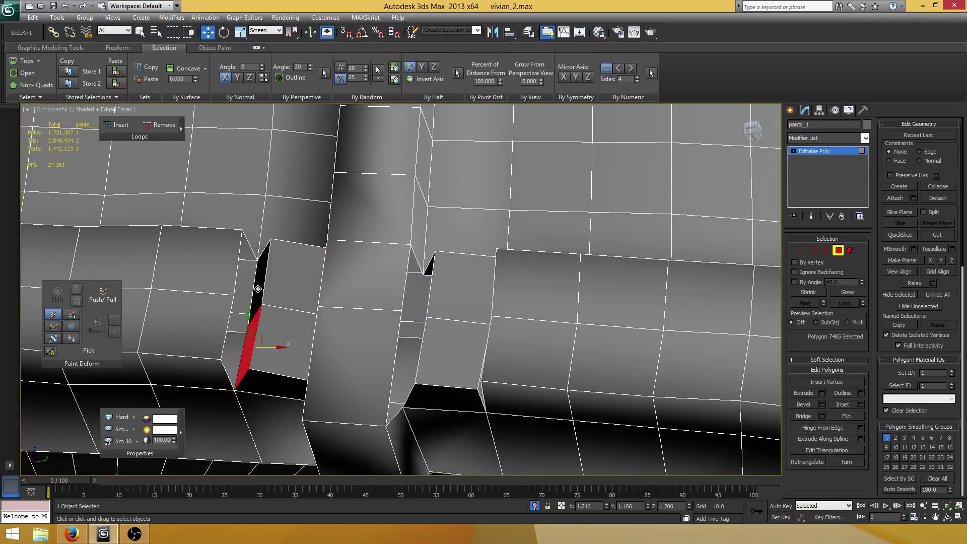
left_click(256, 291, "ctrl")
key("Delete")
Collapse the three facing vertex pairs between the left-hand block and the adjoining band to join them.
key("1")
left_click(270, 239)
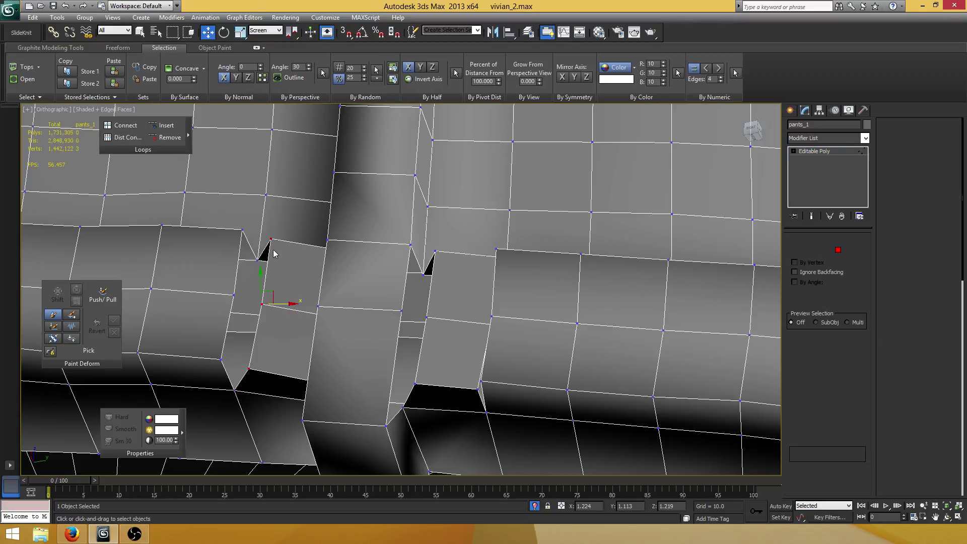
left_click(245, 231, "ctrl")
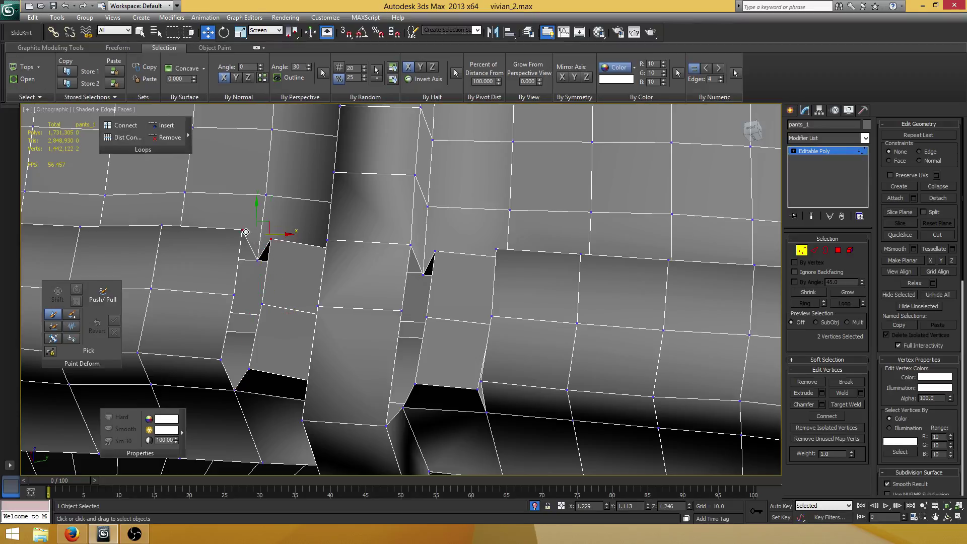
left_click(936, 186)
left_click(262, 304)
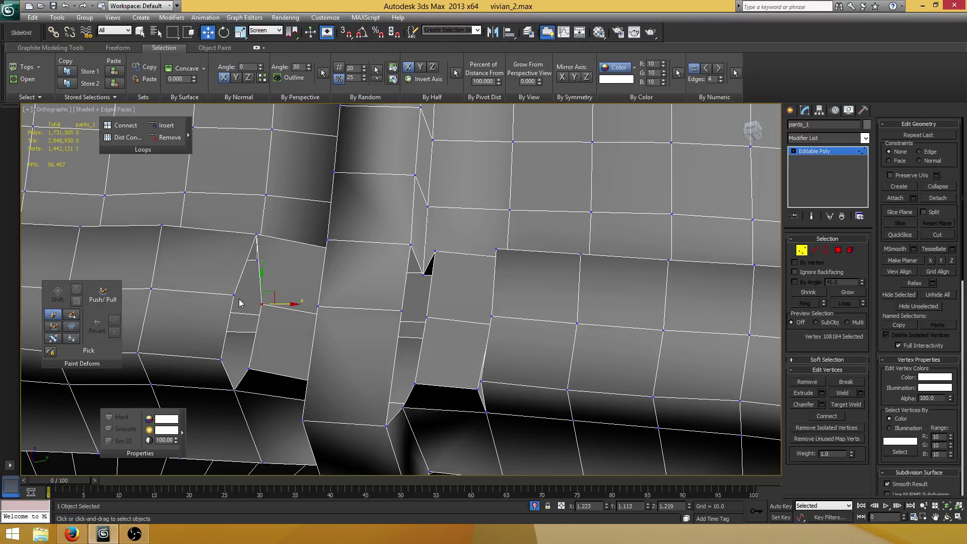
left_click(234, 295, "ctrl")
key("ctrl+alt+c")
left_click(248, 369)
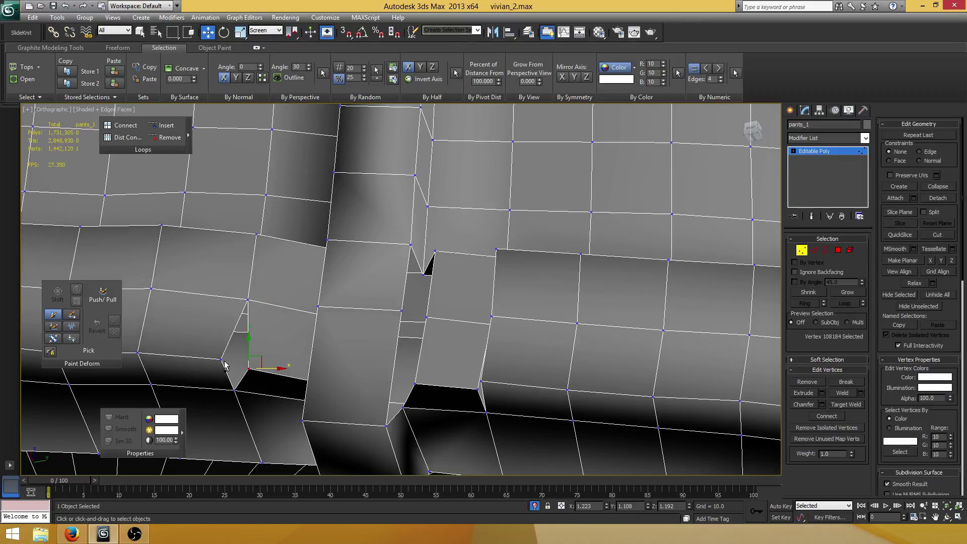
left_click(221, 361, "ctrl")
key("ctrl+alt+c")
Collapse the three facing vertex pairs between the right-hand block and the adjoining band to close that seam.
scroll(464, 337, "down", 2)
middle_click_drag(537, 380, 447, 376)
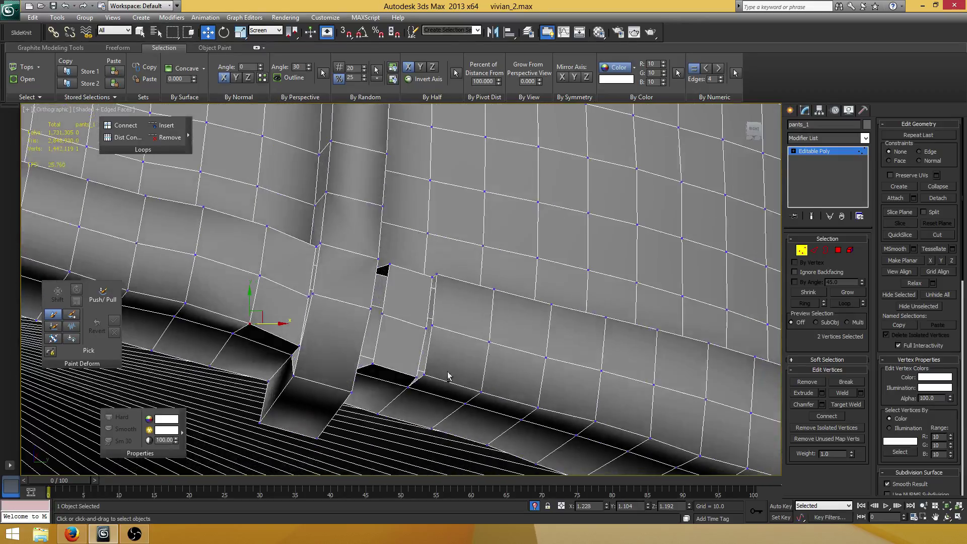
left_click(424, 374)
left_click(416, 378, "ctrl")
key("ctrl+alt+c")
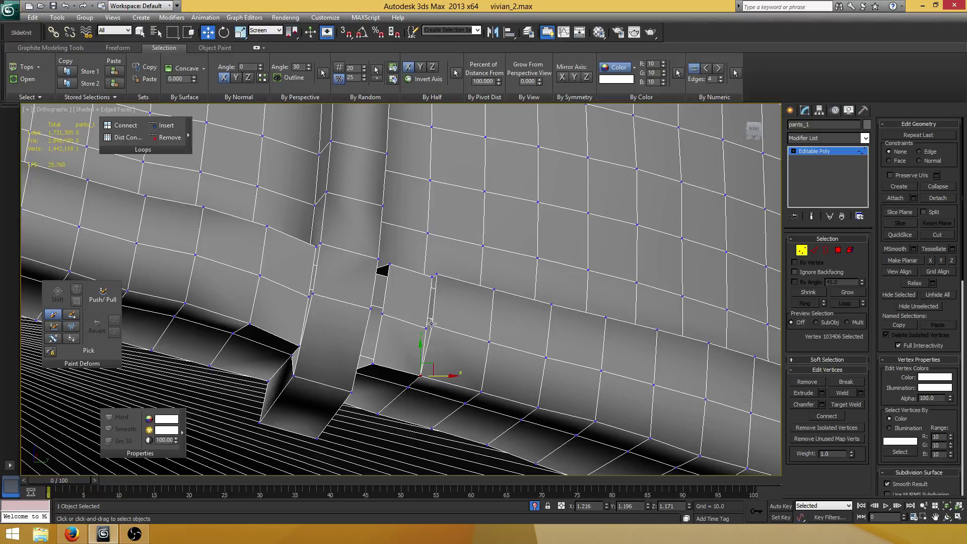
left_click(431, 324)
left_click(426, 328, "ctrl")
key("ctrl+alt+c")
left_click(436, 274)
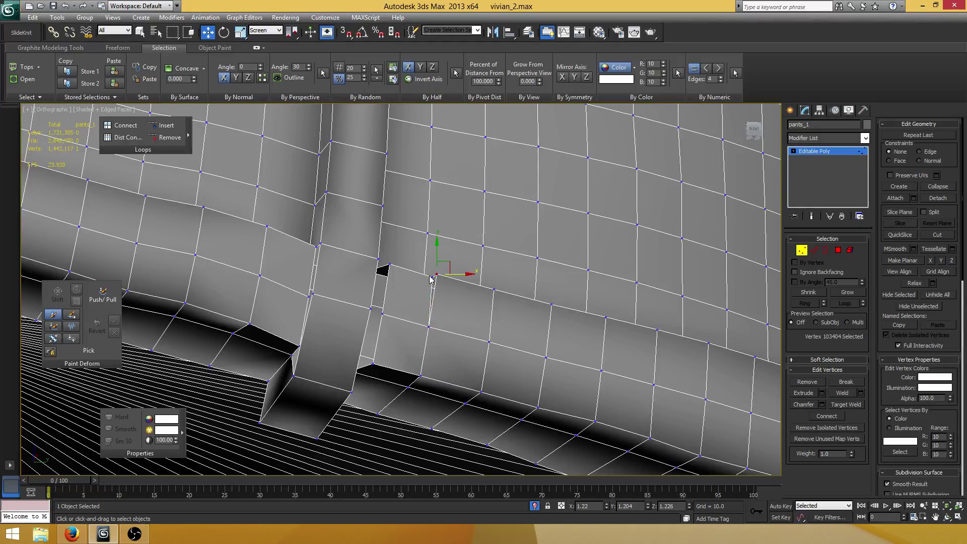
left_click(431, 277, "ctrl")
key("ctrl+alt+c")
middle_click_drag(463, 313, 409, 311, "alt")
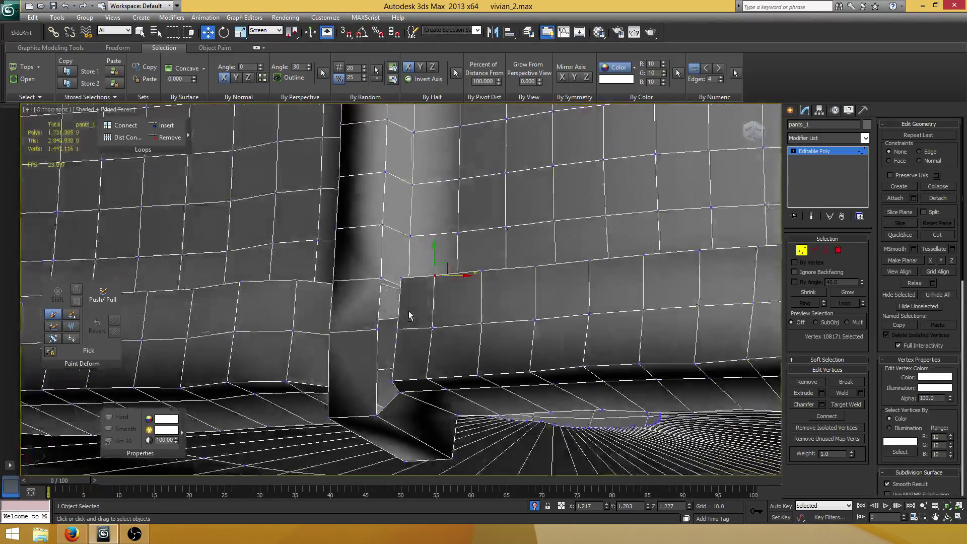
scroll(432, 295, "up", 5)
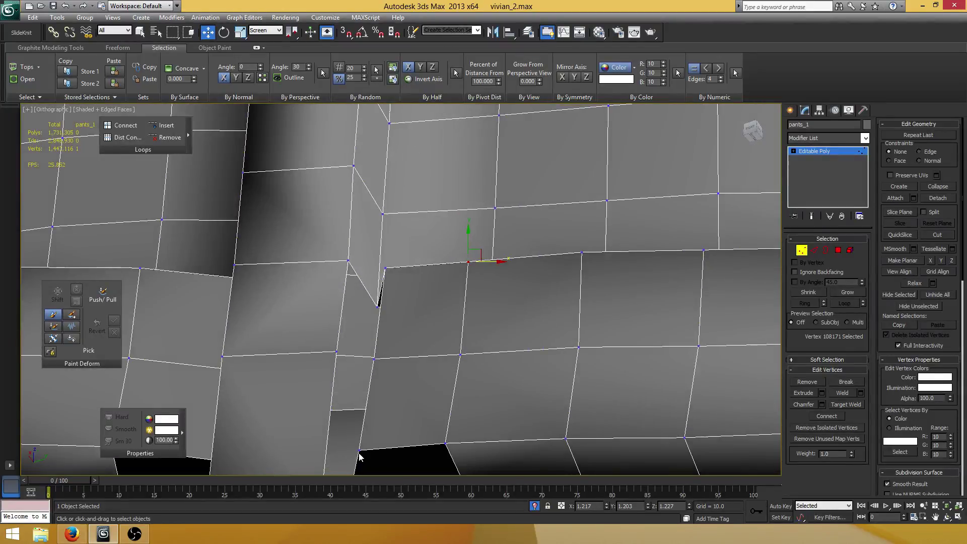
left_click(359, 450)
left_click(374, 359, "ctrl")
left_click(385, 268, "ctrl")
middle_click_drag(418, 324, 376, 331, "alt")
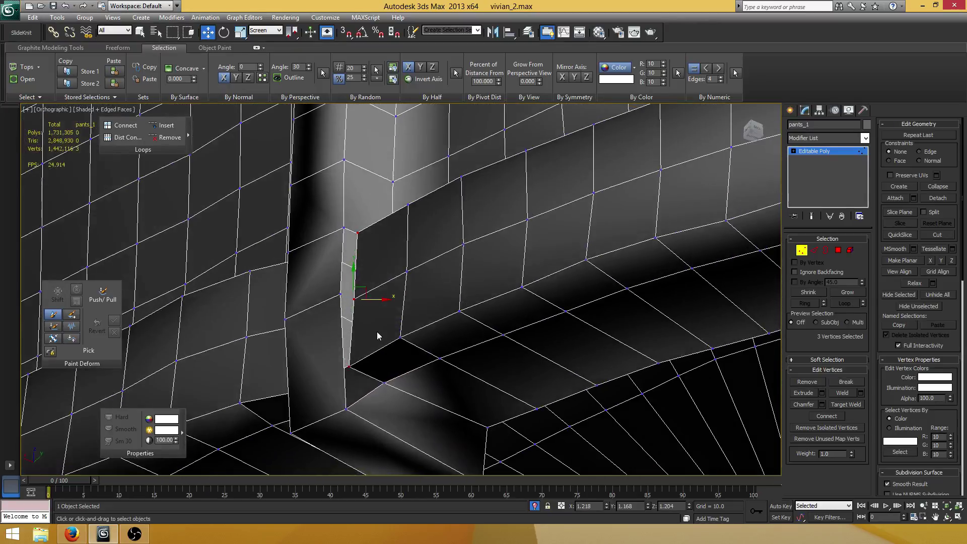
Bridge the open edges of the vertical strip to the facing edges of the right-hand block, closing the gap between them.
left_click(814, 251)
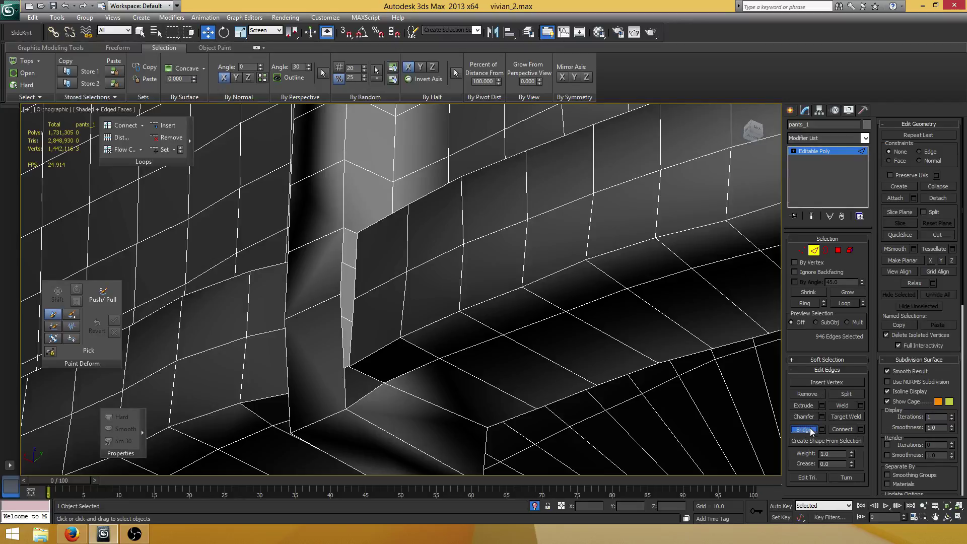
left_click(341, 319)
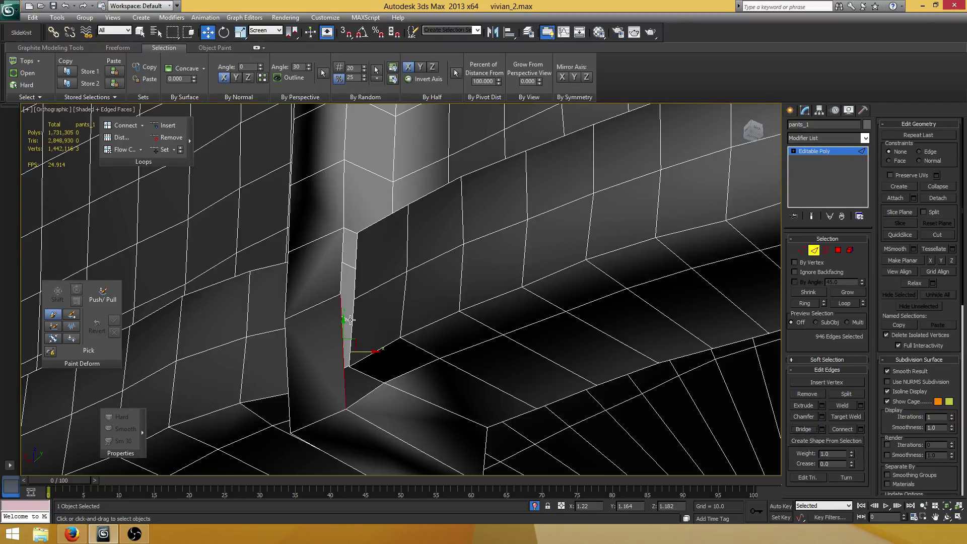
middle_click_drag(415, 304, 307, 277, "alt")
left_click(804, 430)
scroll(334, 298, "up", 2)
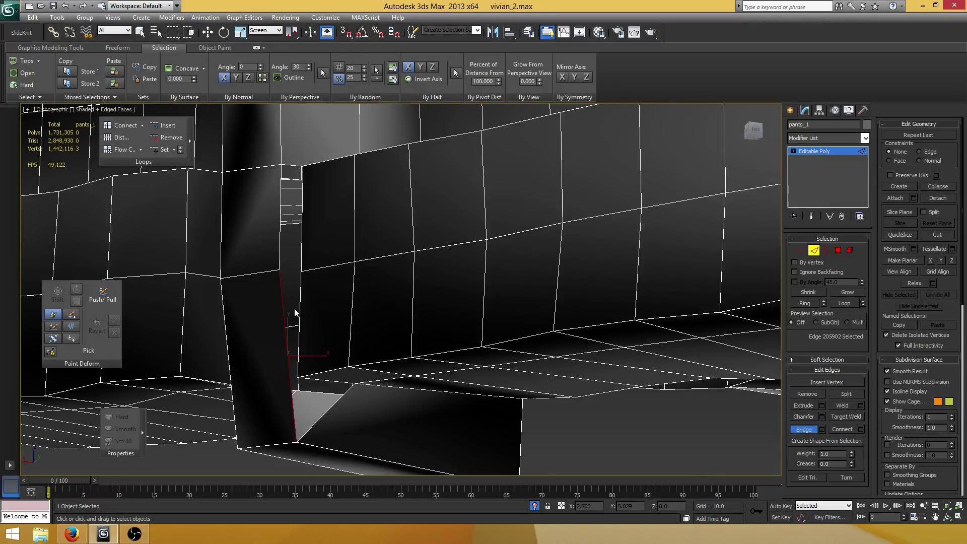
left_click(300, 305)
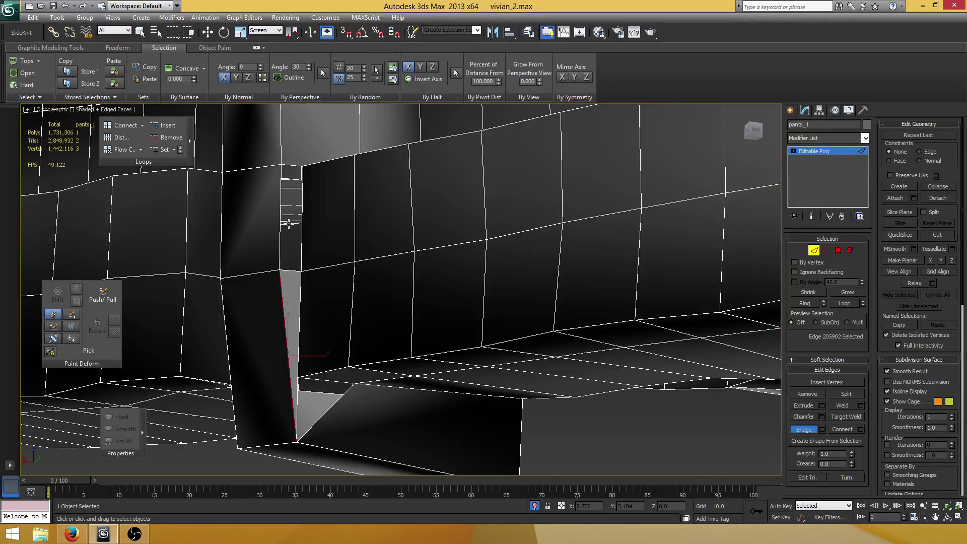
left_click(281, 221)
middle_click_drag(281, 221, 359, 325, "alt")
scroll(376, 322, "up", 1)
key("w")
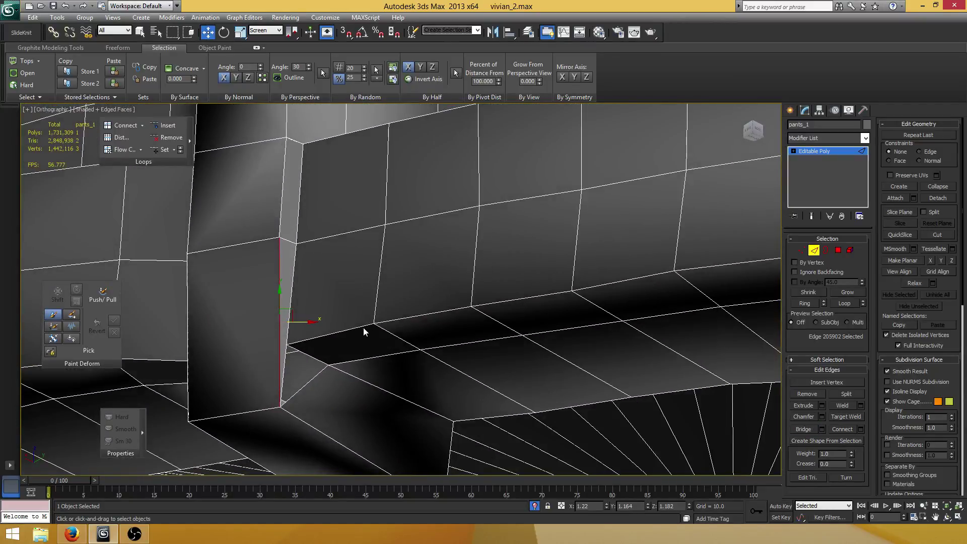
Extrude the open edge beneath the right-hand block downwards beside the strip as a new polygon.
left_click(311, 355)
middle_click_drag(311, 355, 302, 334, "alt")
left_click_drag(306, 325, 307, 367, "shift")
Collapse the two selected vertices at the lower end of the new polygon beside the strip.
left_click(801, 250)
middle_click_drag(492, 323, 540, 274, "alt")
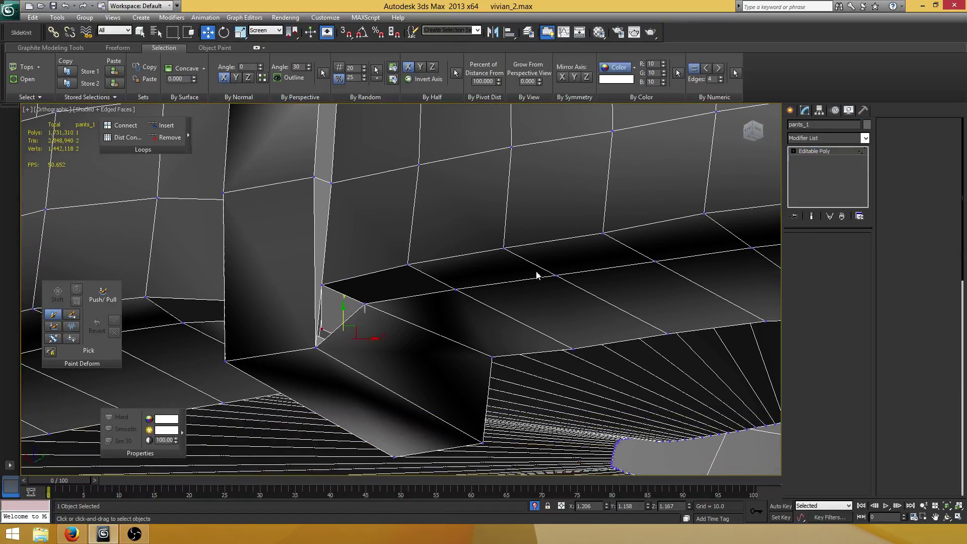
left_click(938, 190)
scroll(386, 266, "up", 4)
middle_click_drag(380, 273, 387, 251)
key("F3")
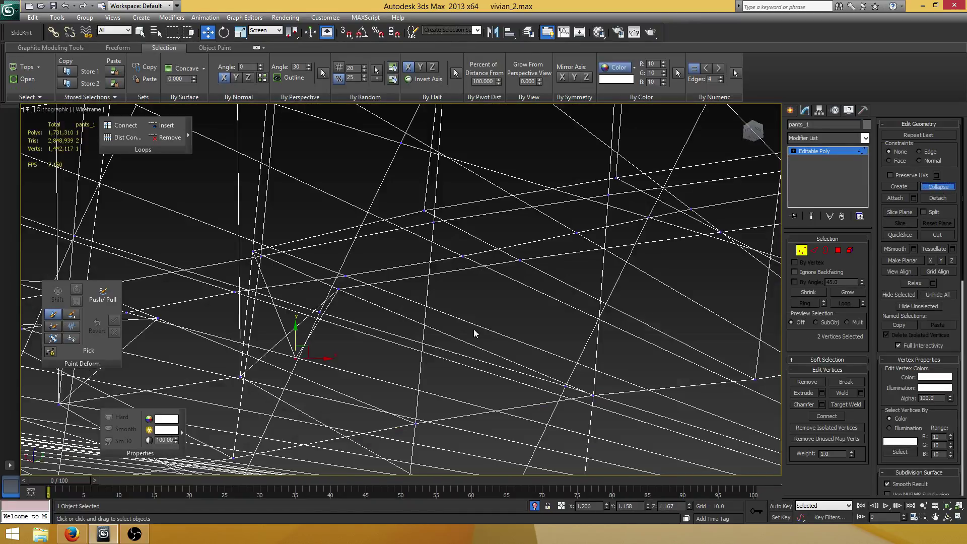
Target-weld the loose lower vertex of the polygon beside the strip to the adjacent strip vertex.
left_click(840, 402)
middle_click_drag(240, 360, 351, 339)
left_click(333, 330)
left_click(278, 347)
scroll(278, 347, "down", 4)
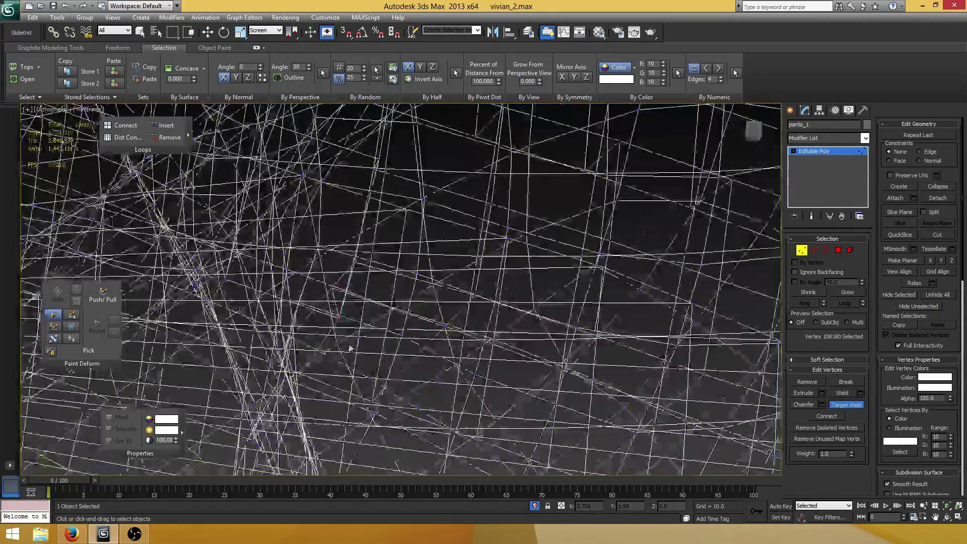
Extrude the short open edge at the band's corner downwards beside the strip as a new polygon.
scroll(351, 339, "up", 3)
middle_click_drag(167, 186, 293, 286)
key("2")
key("F3")
left_click(285, 273)
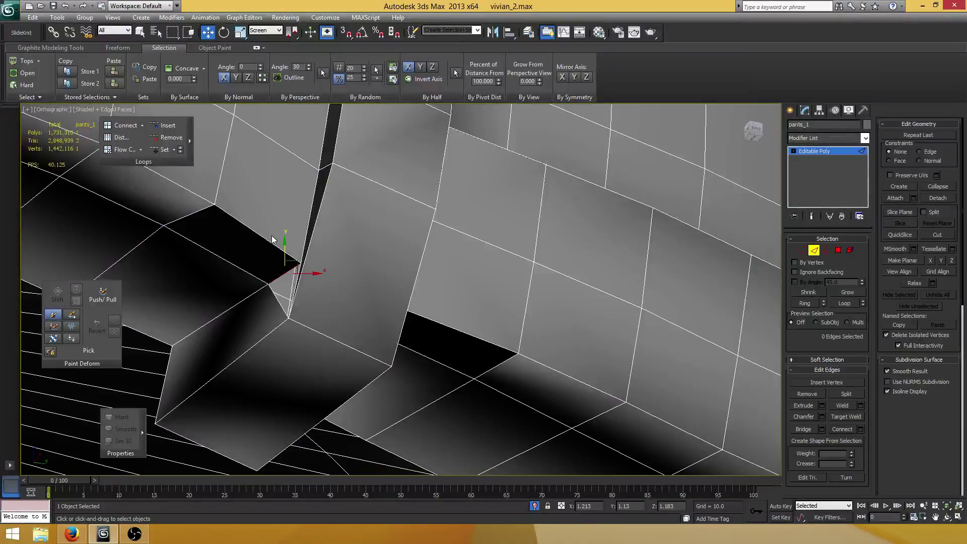
middle_click_drag(275, 238, 293, 267, "alt")
left_click_drag(288, 259, 287, 317, "shift")
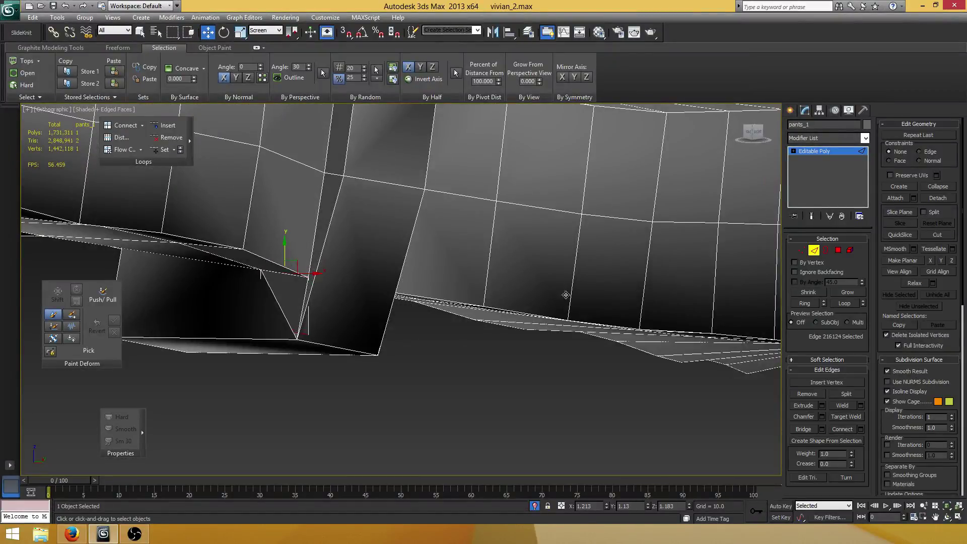
Collapse the new polygon's two lower vertices and target-weld the merged vertex to the strip's lower corner.
left_click(801, 254, "ctrl")
middle_click_drag(546, 286, 524, 286, "alt")
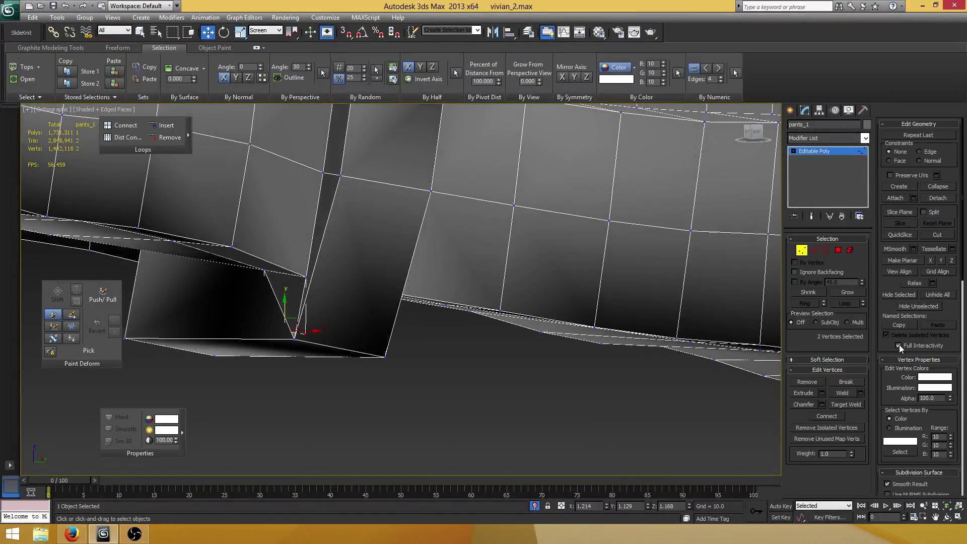
left_click(946, 187)
middle_click_drag(449, 277, 495, 313, "alt")
key("F3")
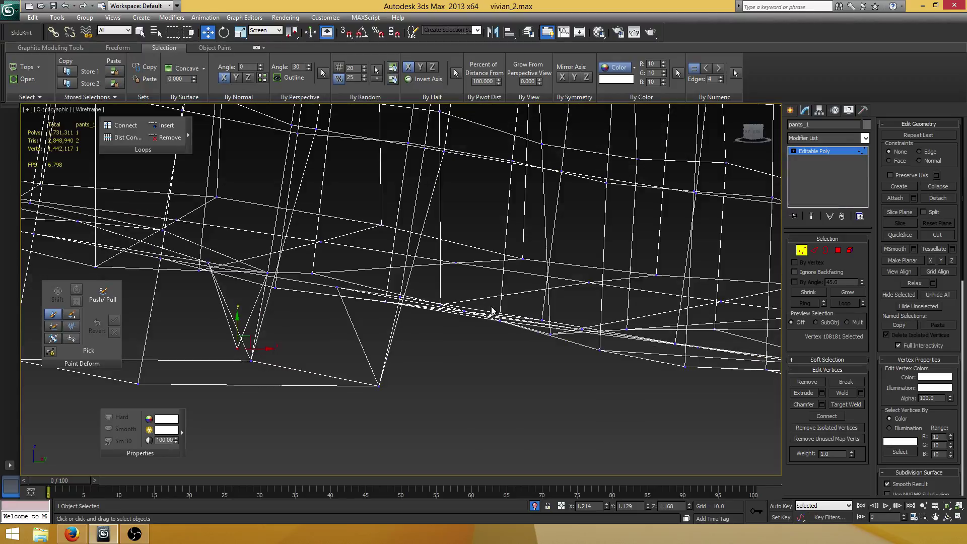
middle_click_drag(244, 360, 268, 338)
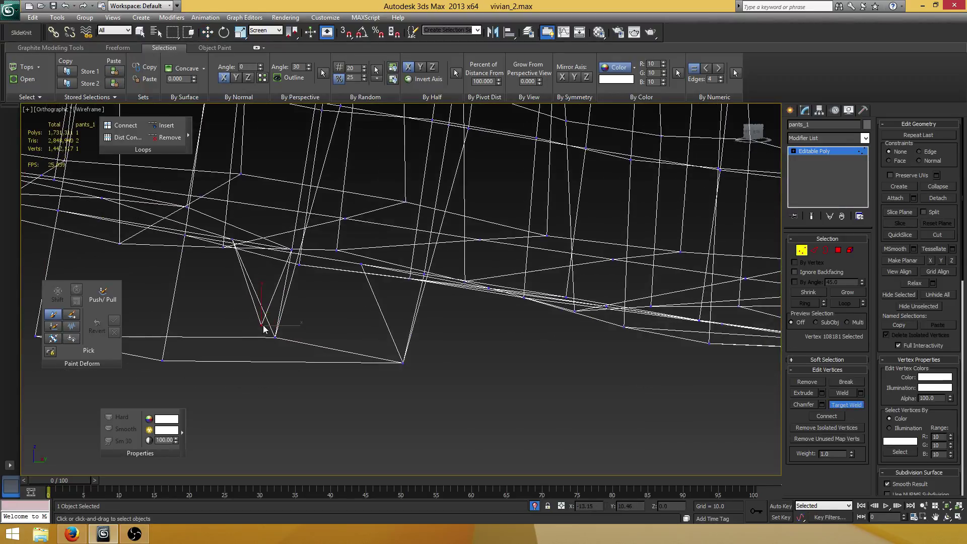
left_click(274, 336)
Move the two end vertices at the bottom of the strip upwards and in line with the band.
key("w")
left_click_drag(452, 409, 224, 304)
key("F3")
scroll(376, 315, "down", 3)
middle_click_drag(384, 326, 406, 328, "alt")
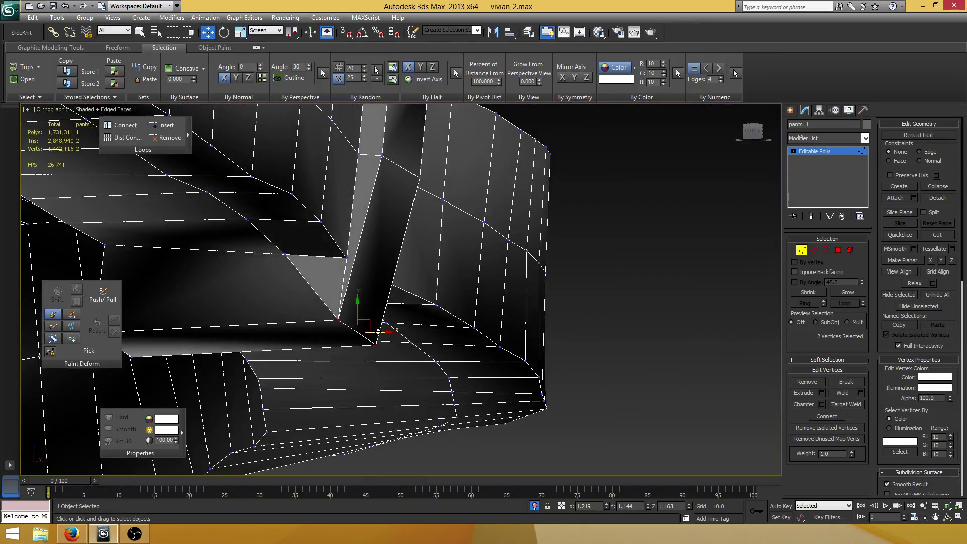
left_click_drag(379, 330, 404, 319)
scroll(400, 289, "down", 3)
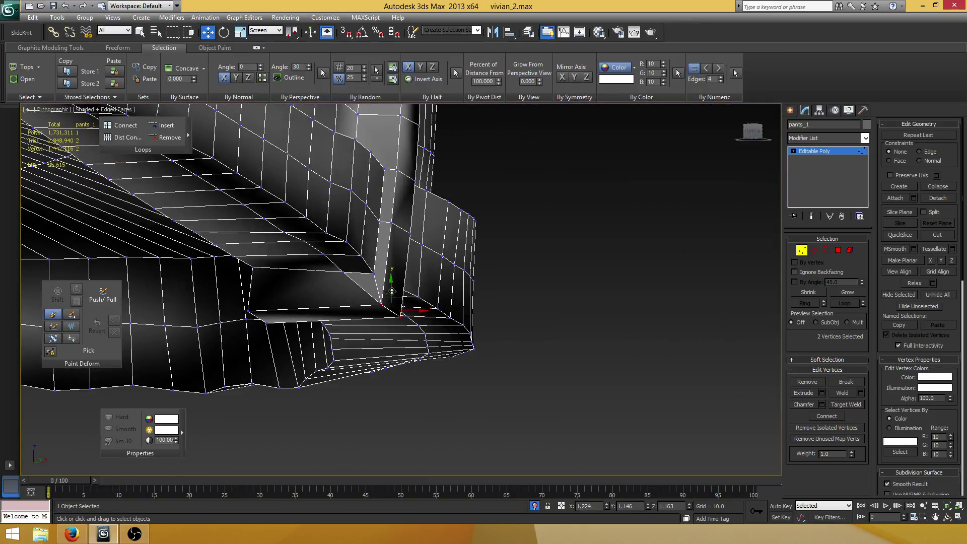
left_click_drag(392, 284, 402, 272)
Connect the four short edges on both sides of the strip above the band with one segment per side, and save the scene.
middle_click_drag(428, 211, 376, 283)
scroll(395, 282, "up", 4)
scroll(365, 272, "up", 3)
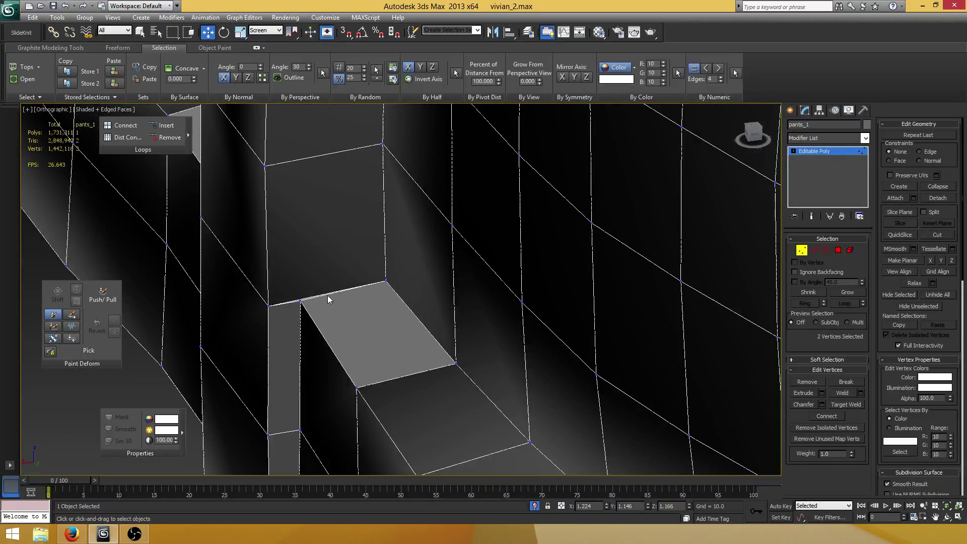
key("2")
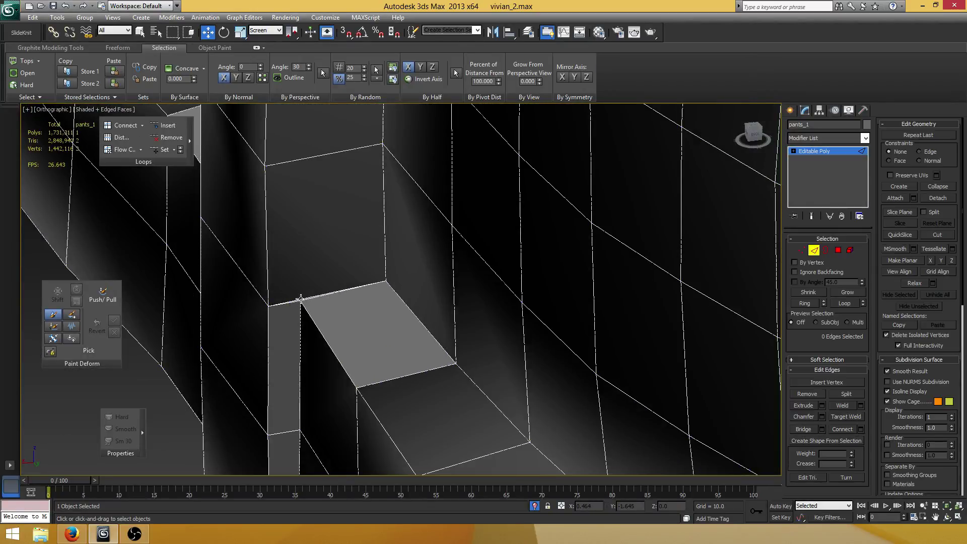
left_click(300, 299)
scroll(347, 312, "up", 5)
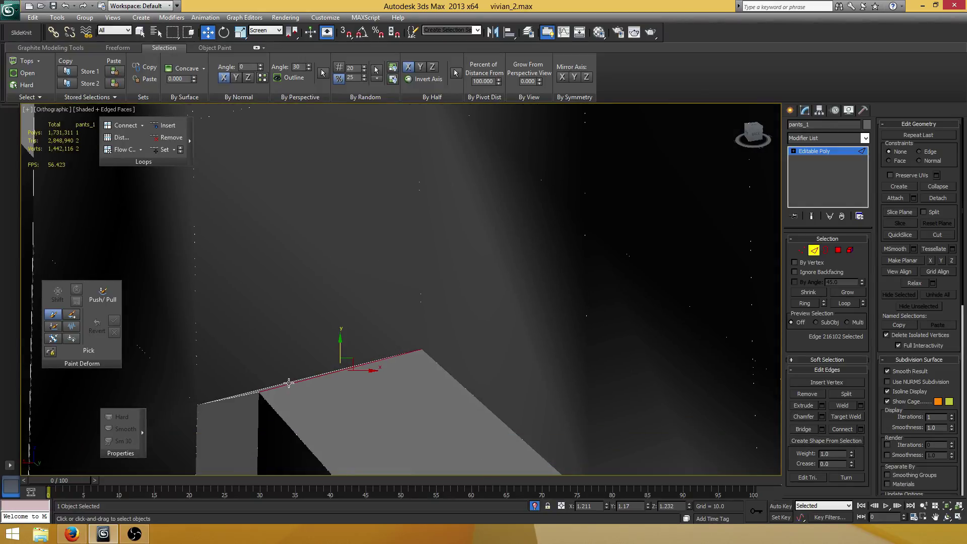
left_click(287, 382)
scroll(312, 388, "down", 5)
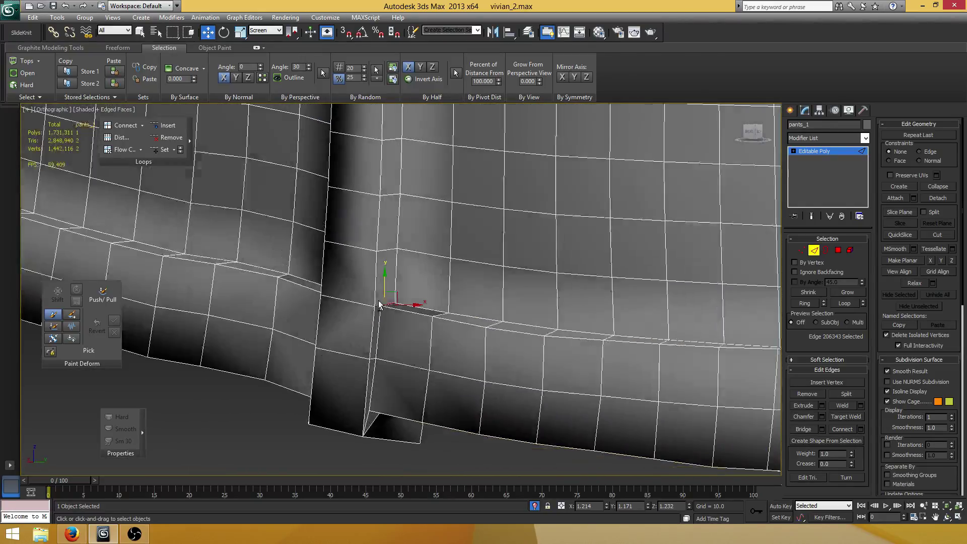
middle_click_drag(397, 292, 387, 253, "alt")
left_click(384, 250, "ctrl")
middle_click_drag(313, 256, 432, 255, "alt")
left_click(375, 246, "ctrl")
scroll(351, 306, "up", 3)
left_click(266, 349, "ctrl")
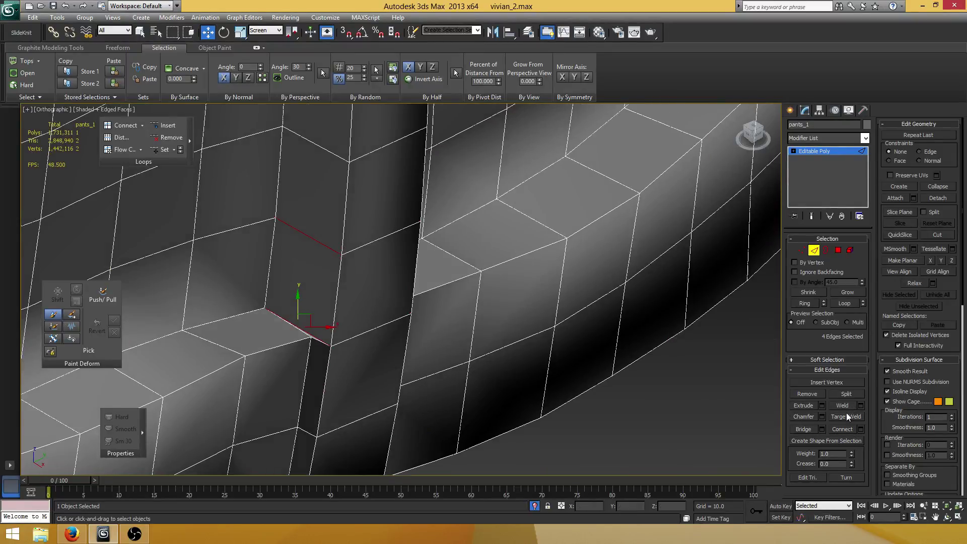
left_click(842, 429)
middle_click_drag(353, 314, 355, 311)
key("ctrl+z")
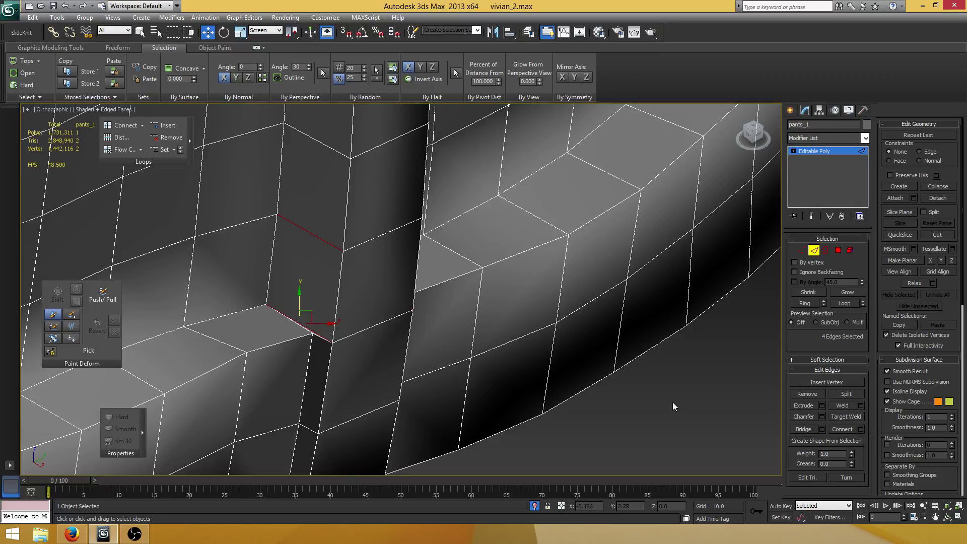
left_click(861, 429)
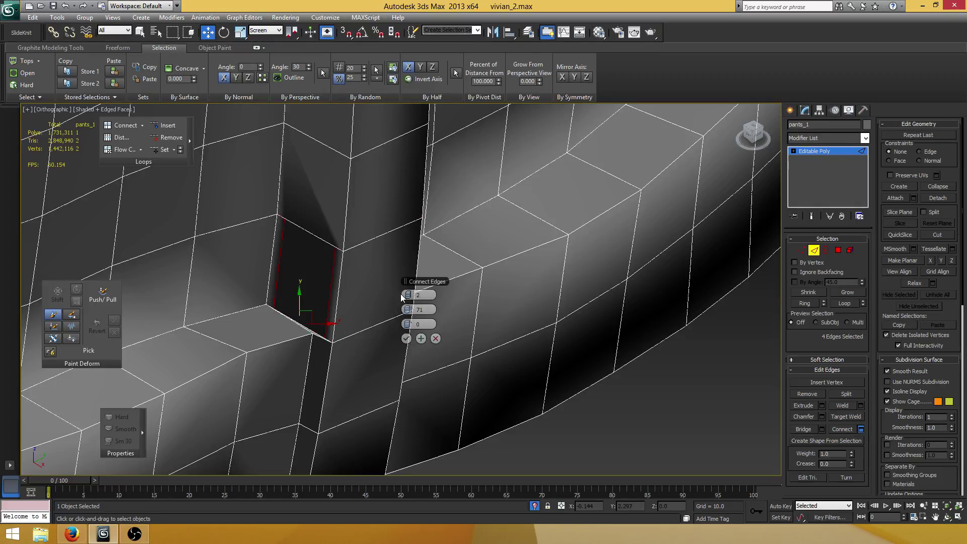
left_click(406, 338)
middle_click_drag(397, 337, 287, 263, "alt")
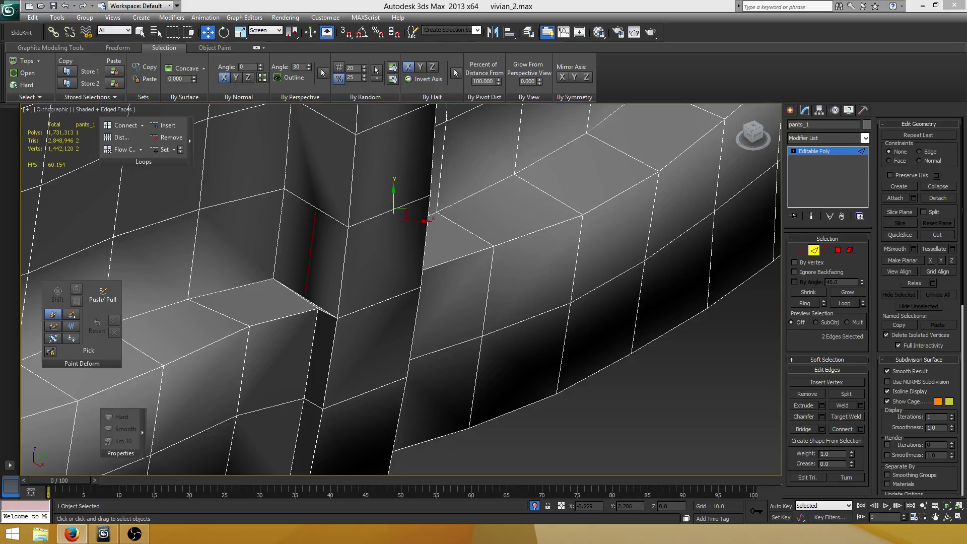
key("ctrl+s")
middle_click_drag(336, 242, 336, 227)
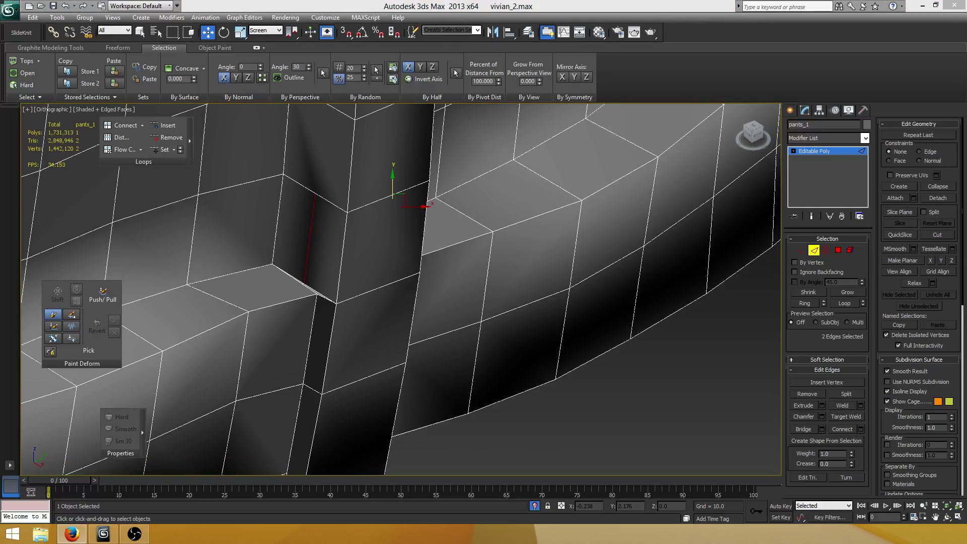
Collapse the lower vertex of each new connecting edge with the neighbouring band corner vertex on both sides of the strip.
scroll(292, 259, "up", 5)
key("1")
key("F3")
left_click(272, 306)
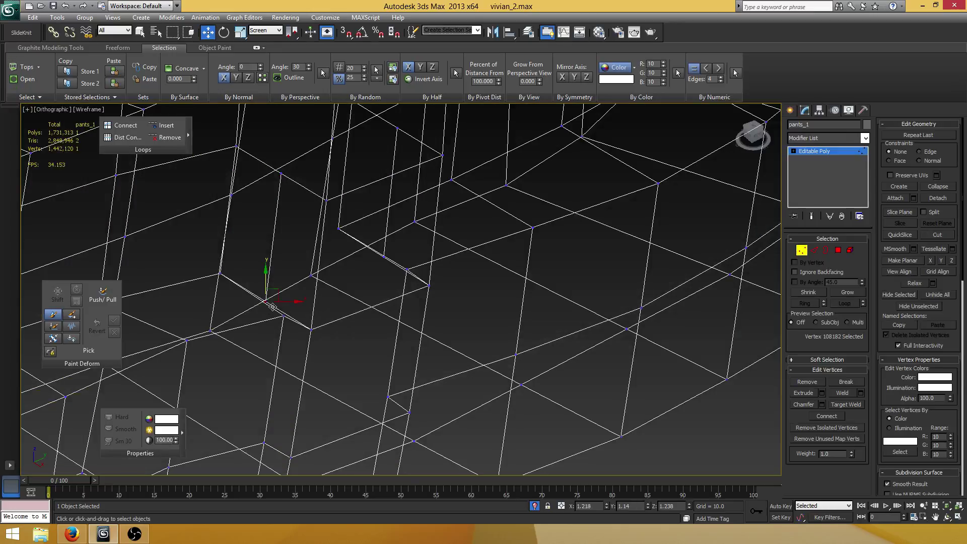
left_click(284, 315, "ctrl")
left_click(938, 186)
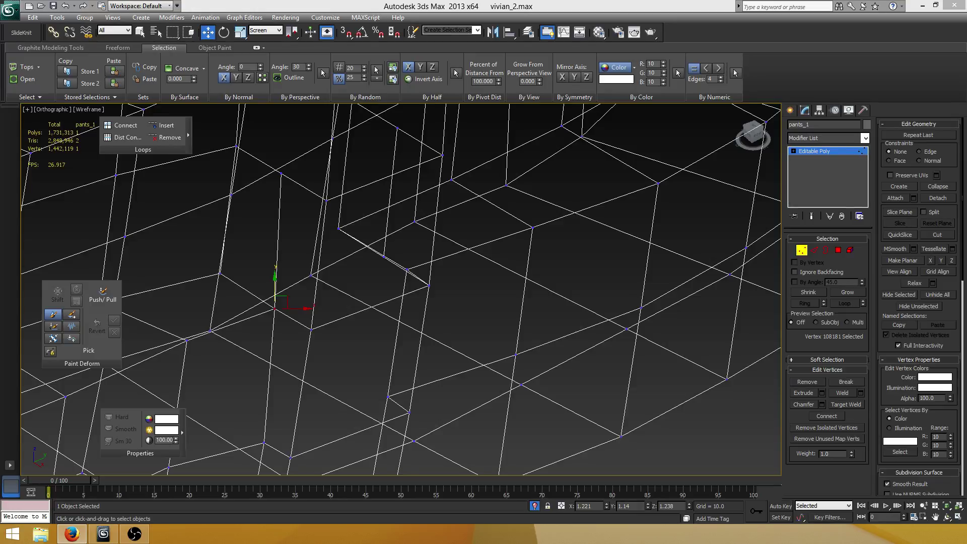
middle_click_drag(306, 367, 393, 306, "alt")
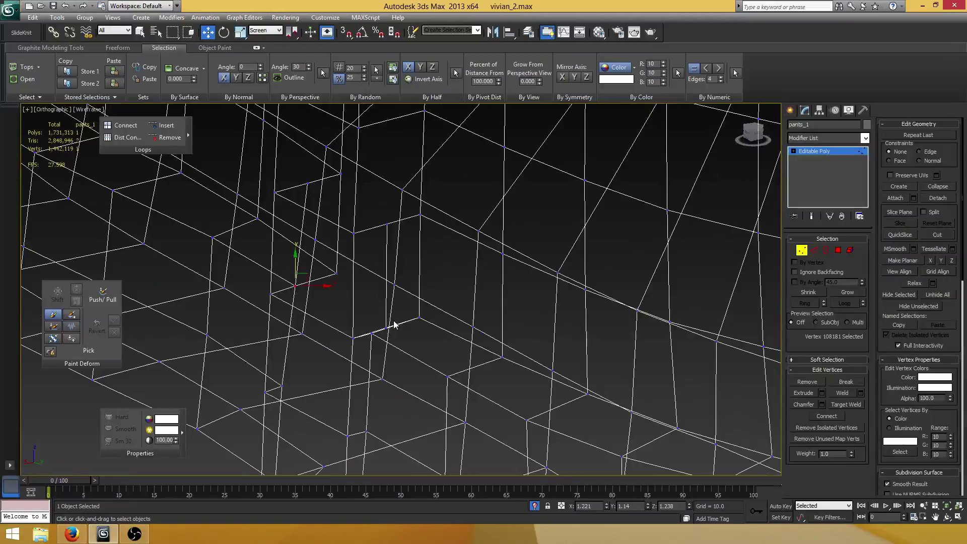
left_click_drag(393, 321, 367, 342)
left_click(944, 185)
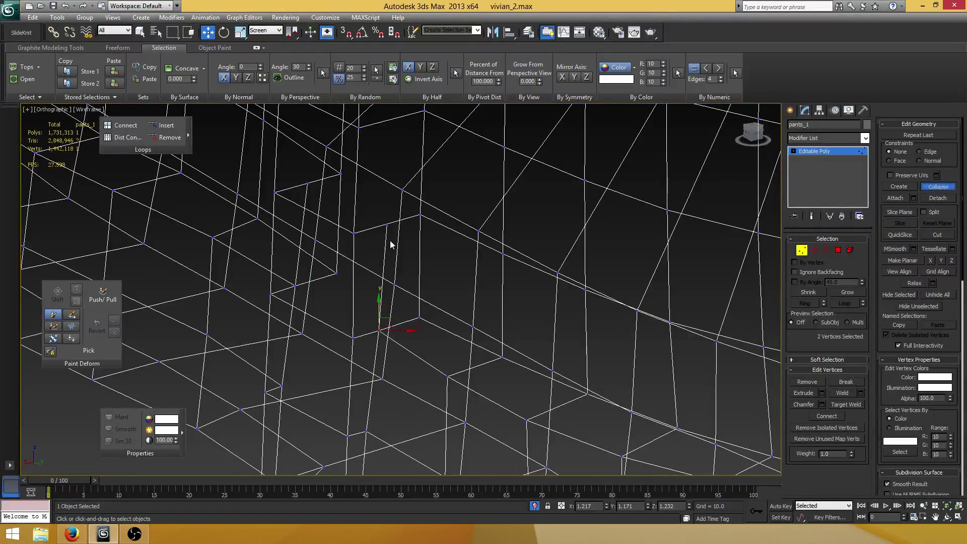
Target-weld the upper vertex of the first new edge to the adjacent corner vertex, leaving a clean corner beside the strip.
left_click(386, 223)
mouse_move(470, 239)
middle_mouse_down()
mouse_move(442, 269)
mouse_move(454, 297)
middle_mouse_up()
key("F3")
scroll(445, 275, "down", 2)
left_click(849, 404)
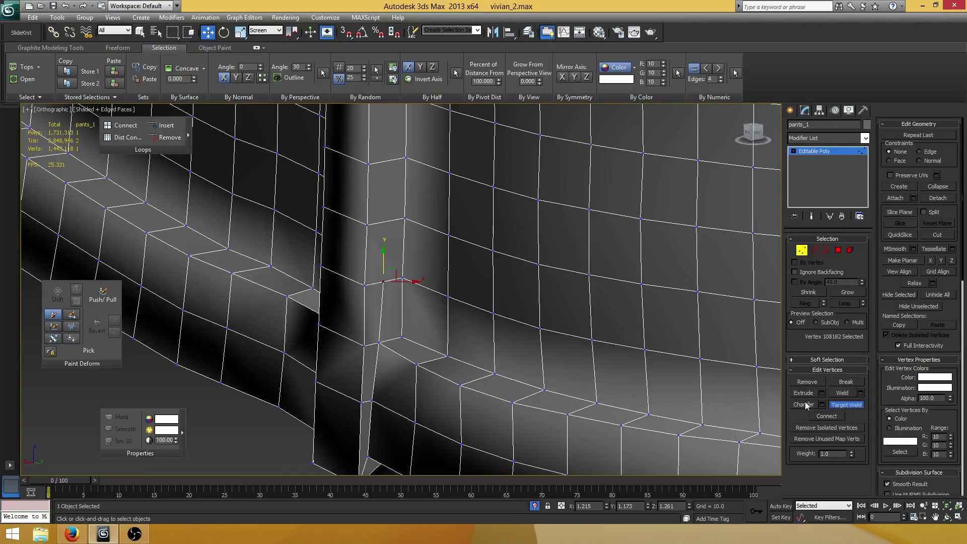
middle_click_drag(375, 310, 252, 358, "alt")
left_click(383, 282)
left_click(401, 279)
scroll(466, 302, "down", 5)
scroll(455, 377, "up", 3)
middle_click_drag(455, 377, 490, 376, "alt")
right_click(490, 375)
Target-weld the matching upper vertex on the opposite side of the strip to its outer neighbour on the pants surface.
scroll(481, 294, "up", 4)
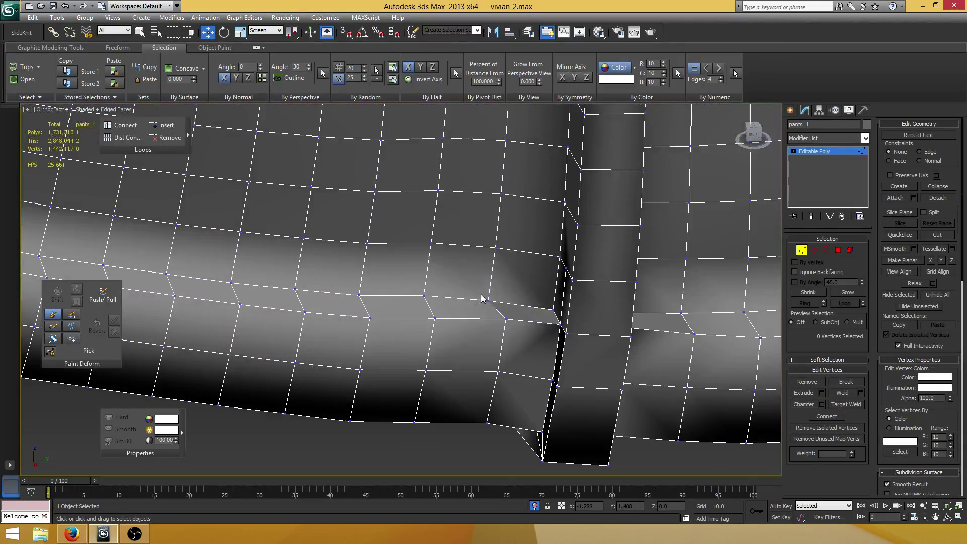
left_click(566, 267)
middle_click_drag(589, 304, 561, 323, "alt")
left_click(850, 404)
middle_click_drag(528, 289, 510, 283, "alt")
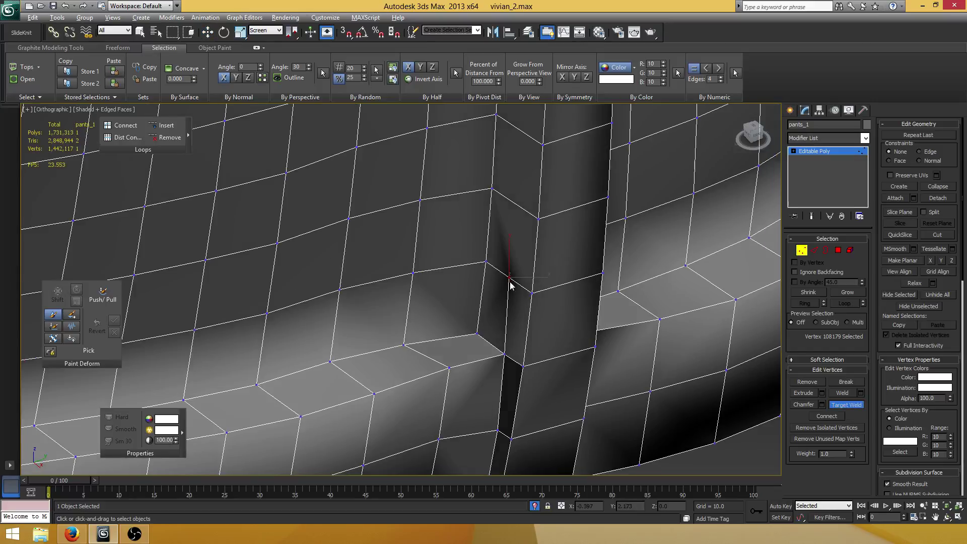
left_click(509, 278)
left_click(486, 262)
right_click(512, 276)
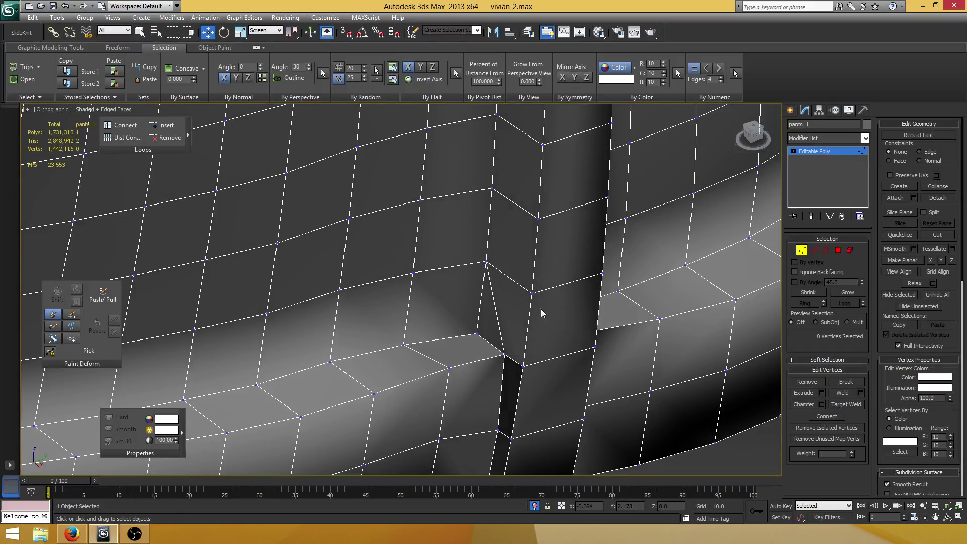
Check that the rebuilt strip crossing belongs to the pants element and examine the rest of the hem for damaged geometry.
scroll(542, 312, "down", 7)
left_click(850, 250)
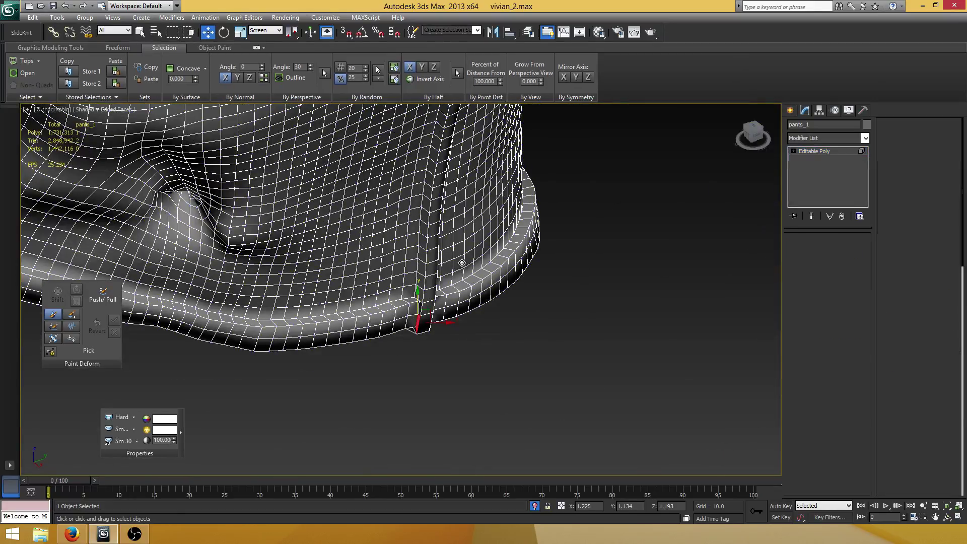
left_click(396, 316)
scroll(423, 302, "up", 4)
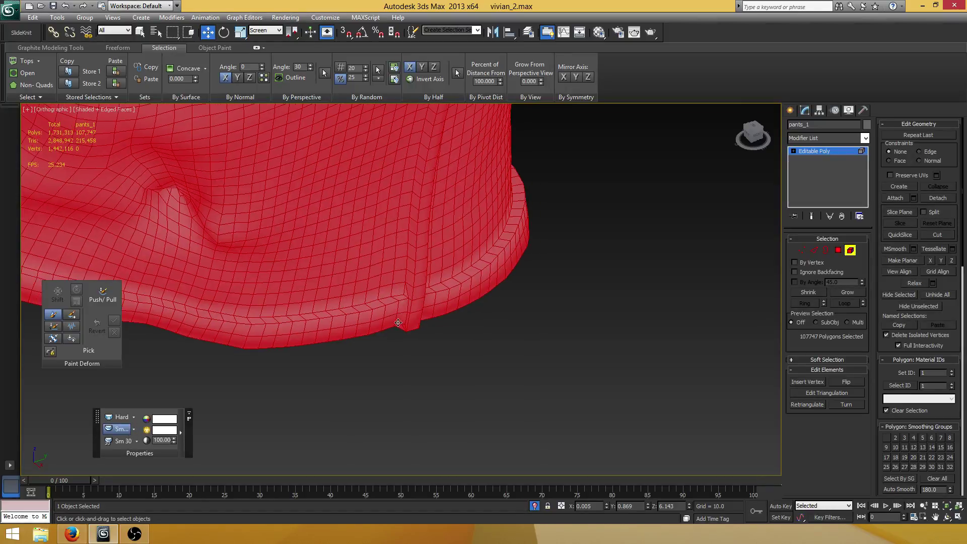
key("1")
left_click_drag(490, 405, 370, 285)
scroll(388, 272, "down", 4)
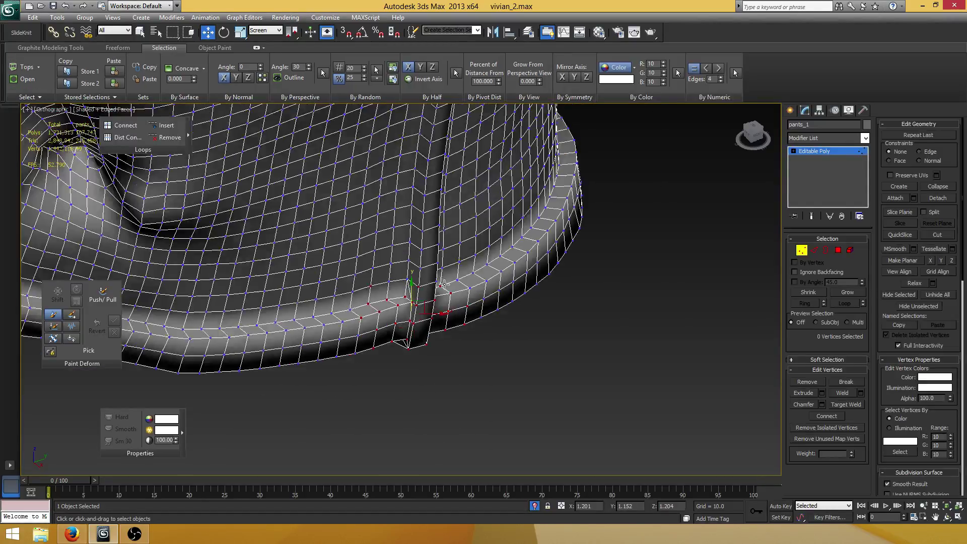
middle_click_drag(423, 280, 390, 261, "alt")
scroll(390, 261, "down", 6)
middle_click_drag(453, 227, 255, 272)
scroll(343, 282, "up", 3)
left_click_drag(434, 395, 299, 266)
scroll(301, 259, "up", 6)
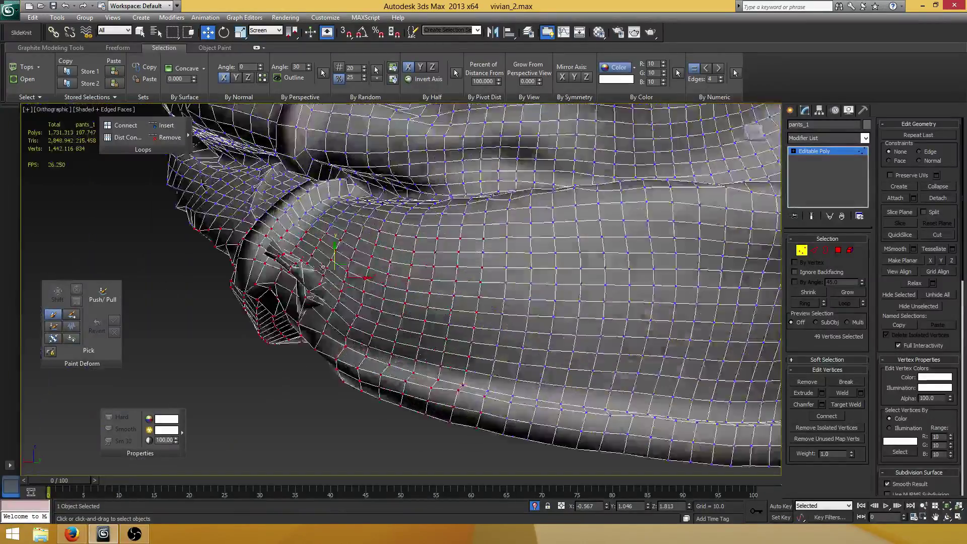
Select two displaced vertices in the crumpled area beside the hem and move them sideways towards the smooth pants surface.
middle_click_drag(303, 254, 388, 276, "alt")
left_click(341, 245)
scroll(346, 222, "up", 3)
left_click(328, 211, "ctrl")
scroll(363, 219, "down", 2)
scroll(374, 247, "down", 2)
scroll(374, 246, "down", 10)
scroll(395, 276, "up", 6)
scroll(389, 271, "up", 2)
scroll(388, 276, "up", 2)
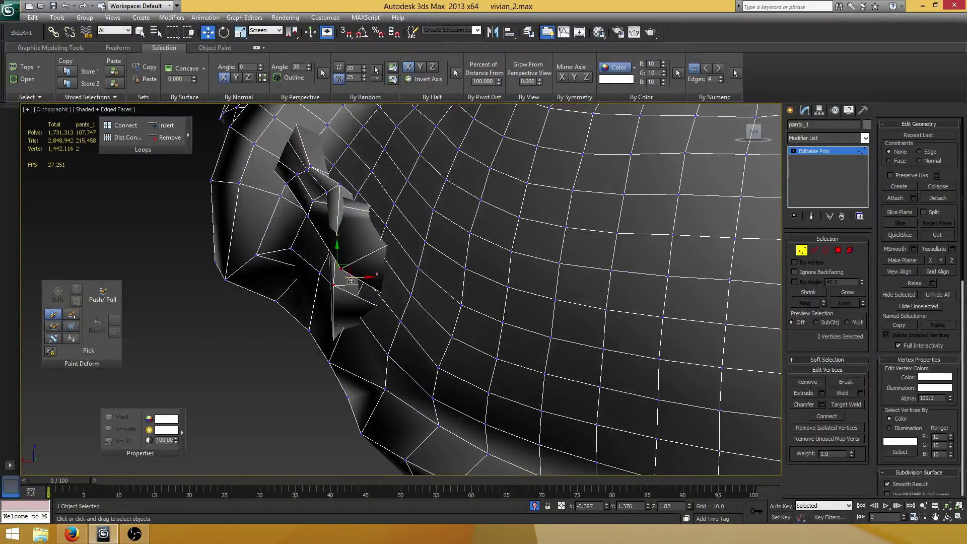
left_click_drag(354, 279, 429, 268)
scroll(392, 299, "up", 2)
middle_click_drag(391, 298, 387, 302)
Select four vertices on the protruding crumpled fold and move them sideways towards the surrounding surface.
middle_click_drag(327, 264, 365, 309, "alt")
scroll(372, 307, "down", 3)
scroll(365, 309, "up", 3)
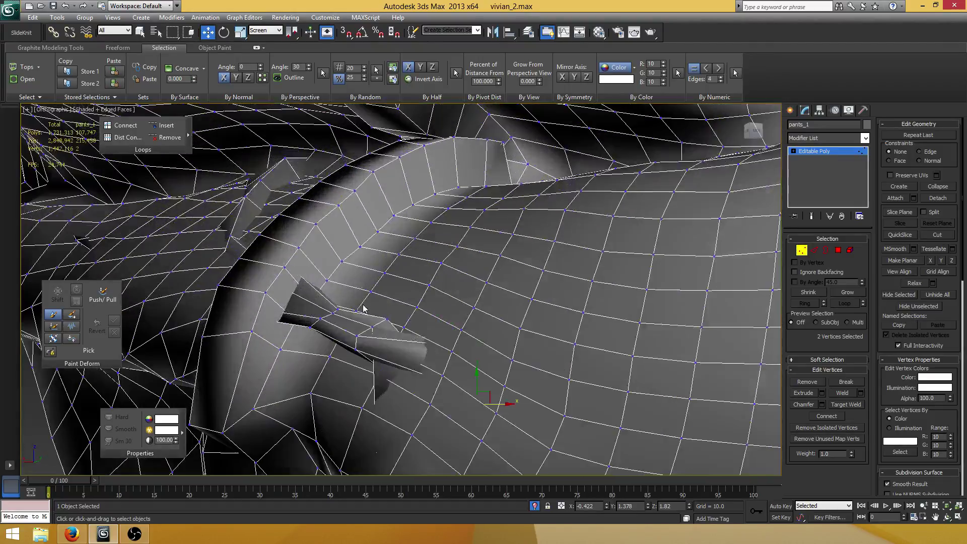
left_click(356, 335)
left_click(372, 327, "ctrl")
left_click(387, 320, "ctrl")
left_click(355, 350, "ctrl")
middle_click_drag(408, 331, 390, 344, "alt")
left_click_drag(393, 334, 461, 334)
Move the next row of four vertices on the remaining spiky fold sideways to flatten it into the surface.
middle_click_drag(383, 298, 349, 301, "alt")
left_click(346, 301)
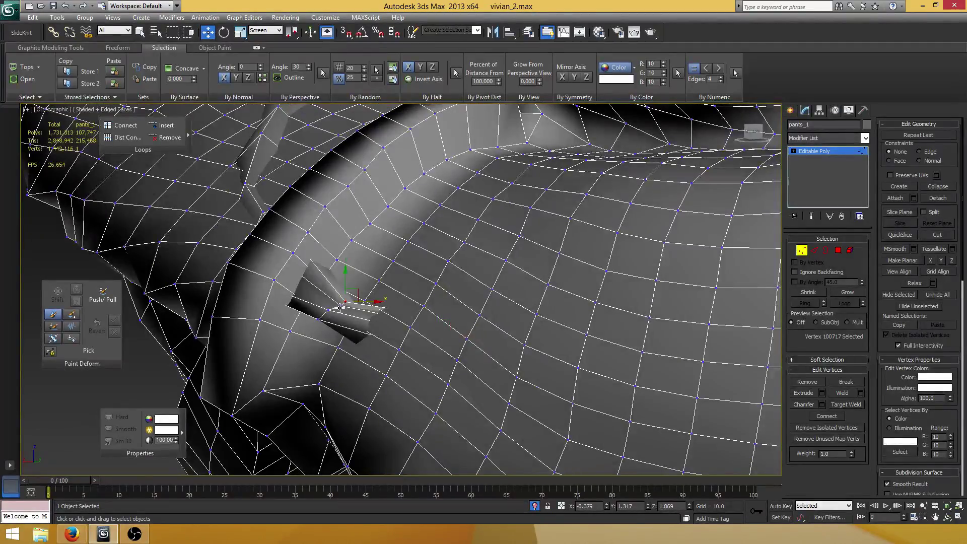
left_click(340, 305, "ctrl")
left_click(329, 310, "ctrl")
left_click(318, 319, "ctrl")
left_click_drag(345, 311, 350, 311)
middle_click_drag(360, 319, 361, 320, "alt")
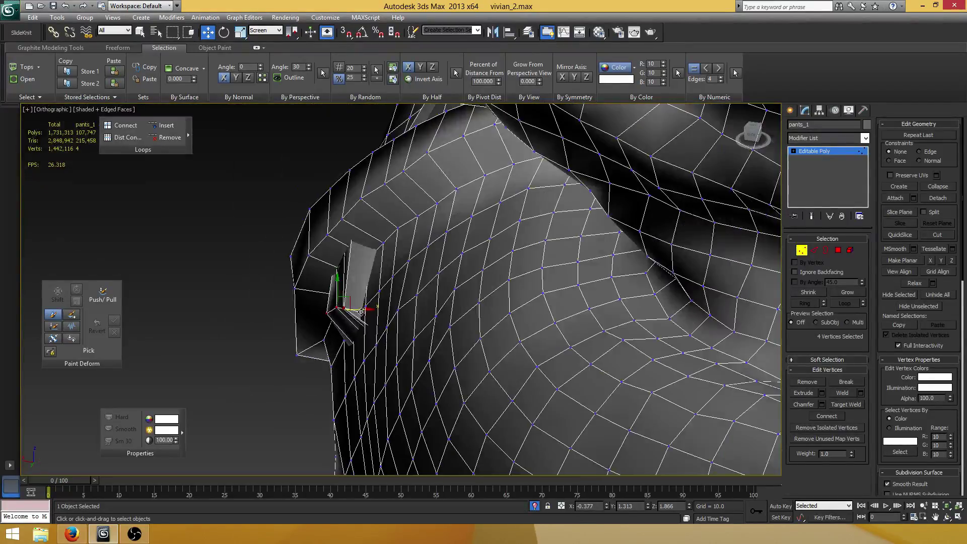
left_click_drag(361, 312, 421, 305)
Reposition the single displaced vertex at the upper edge of the remaining crumpled fold.
middle_click_drag(414, 303, 397, 274, "alt")
left_click(369, 292)
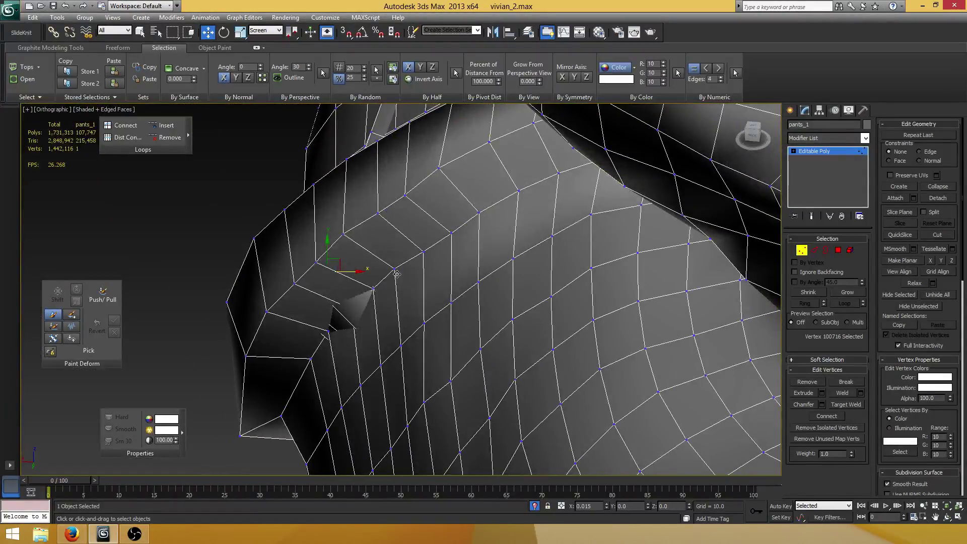
left_click_drag(396, 274, 354, 282)
mouse_move(354, 282)
middle_mouse_down("alt")
mouse_move(382, 272)
mouse_move(359, 269)
middle_mouse_up("alt")
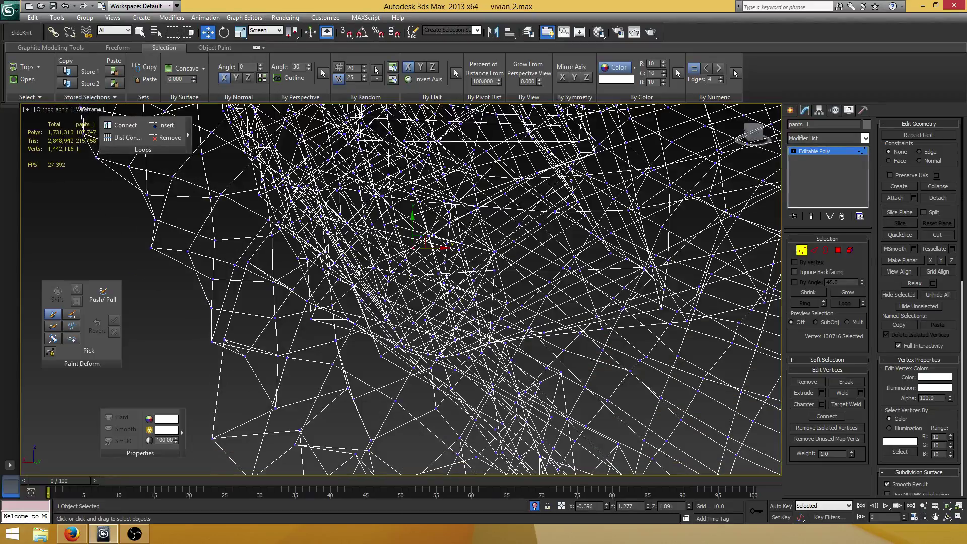
Select three displaced vertices in the tangled part of the fold and move them sideways onto the smooth pants surface.
middle_click_drag(418, 250, 403, 237, "alt")
left_click(280, 321)
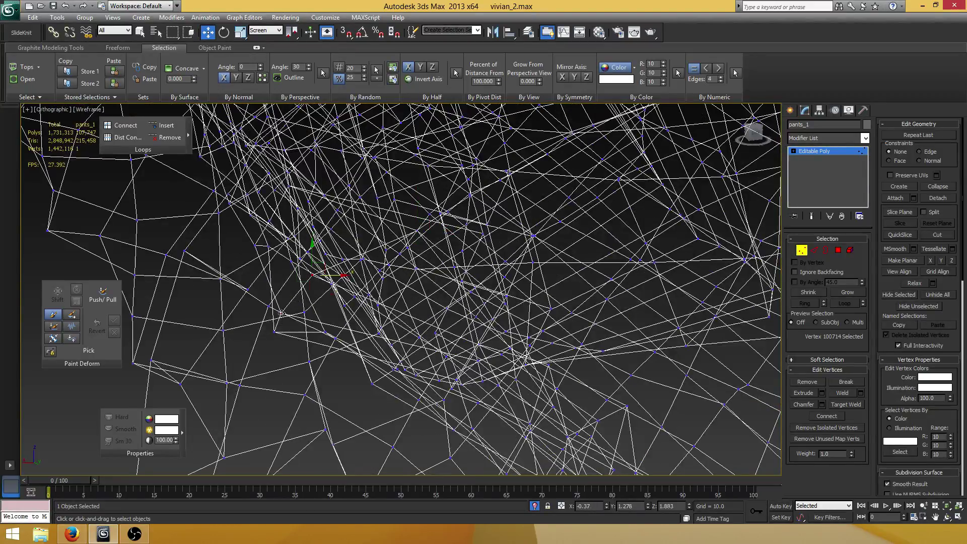
left_click(281, 313, "ctrl")
left_click(274, 331, "ctrl")
middle_click_drag(287, 322, 303, 305, "alt")
key("F3")
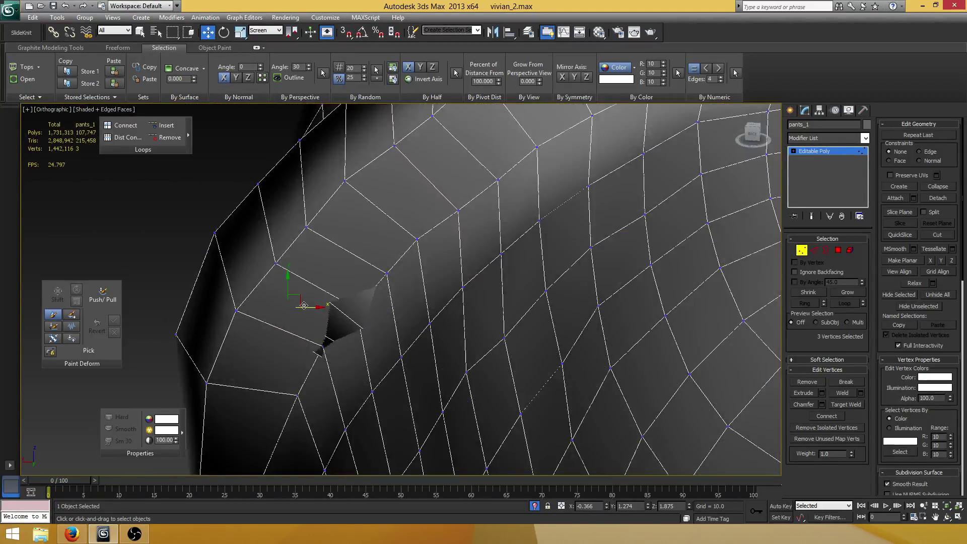
scroll(416, 312, "down", 4)
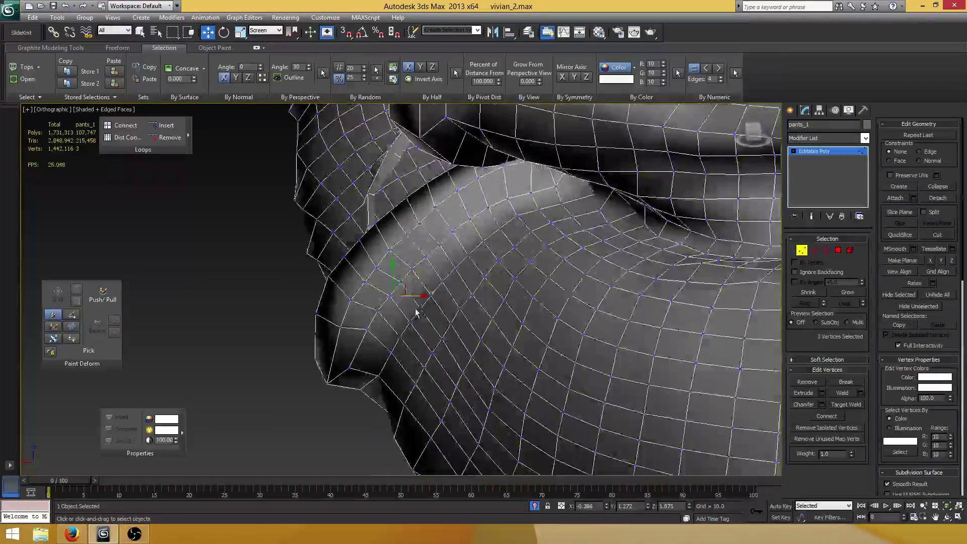
Select four vertices along the raised fold beside the hem band and move them sideways to flatten it.
middle_click_drag(416, 312, 341, 275, "alt")
middle_click_drag(341, 274, 412, 321, "alt")
left_click(408, 292)
left_click(406, 313, "ctrl")
left_click(368, 289, "ctrl")
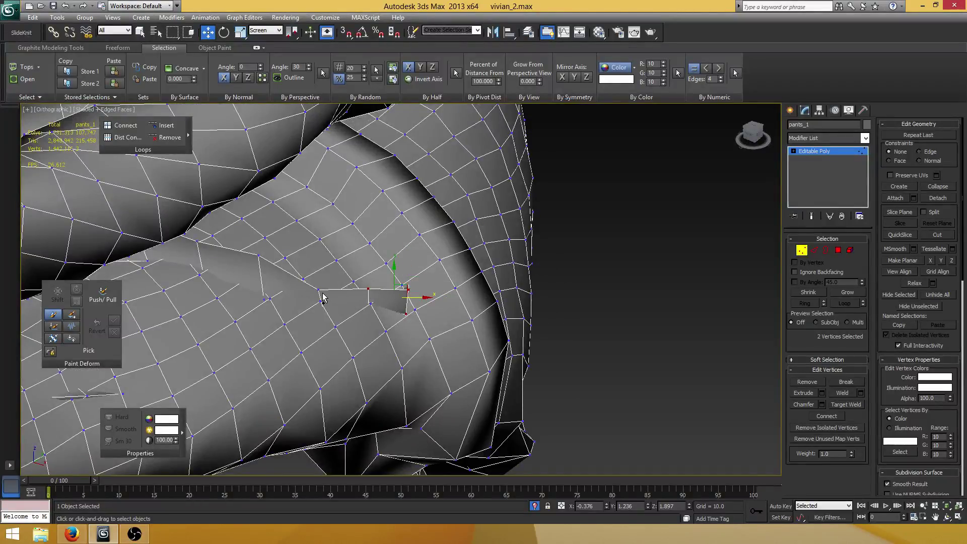
left_click(319, 290, "ctrl")
middle_click_drag(323, 294, 407, 304, "alt")
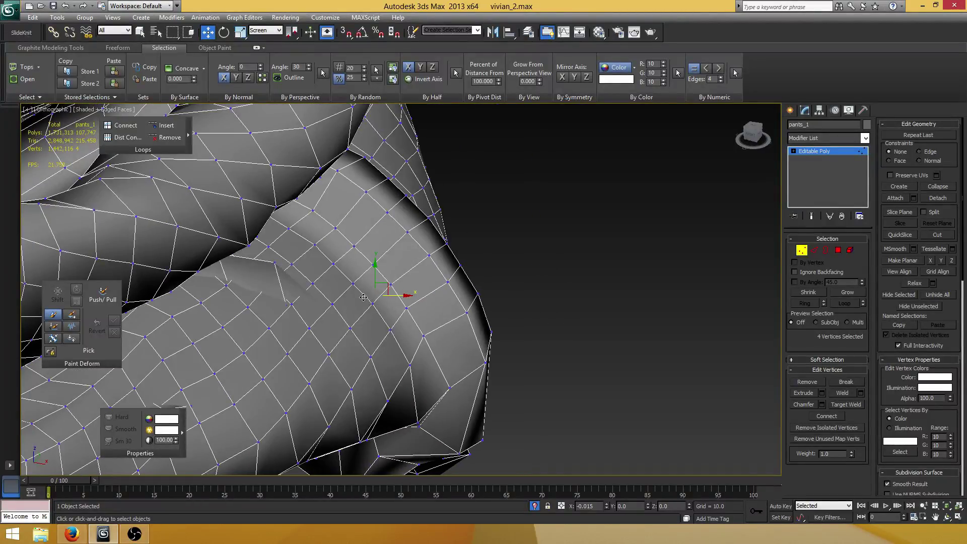
Select three vertices along the remaining raised ridge above the hem and move them back into the surrounding surface.
middle_click_drag(302, 280, 345, 262, "alt")
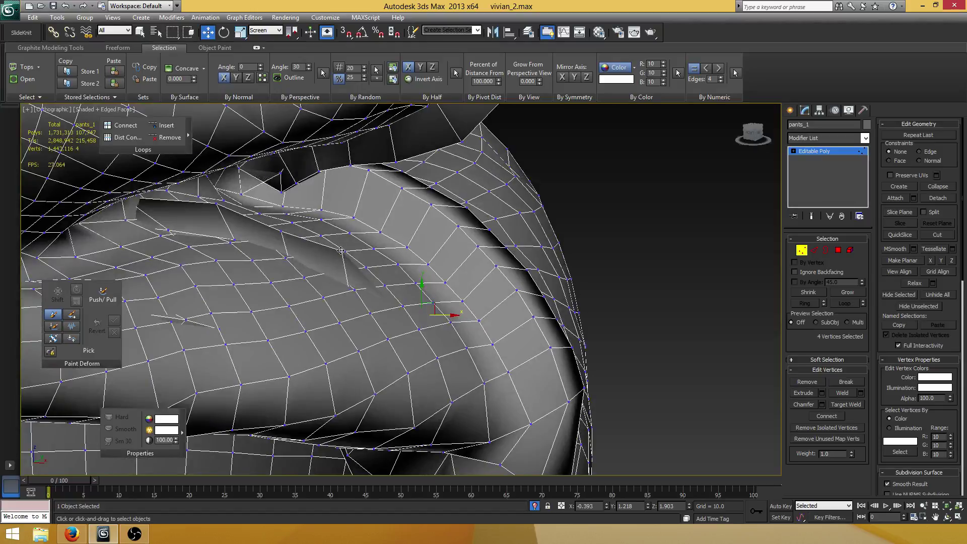
left_click(344, 251)
middle_click_drag(272, 261, 323, 307)
left_click(332, 276, "ctrl")
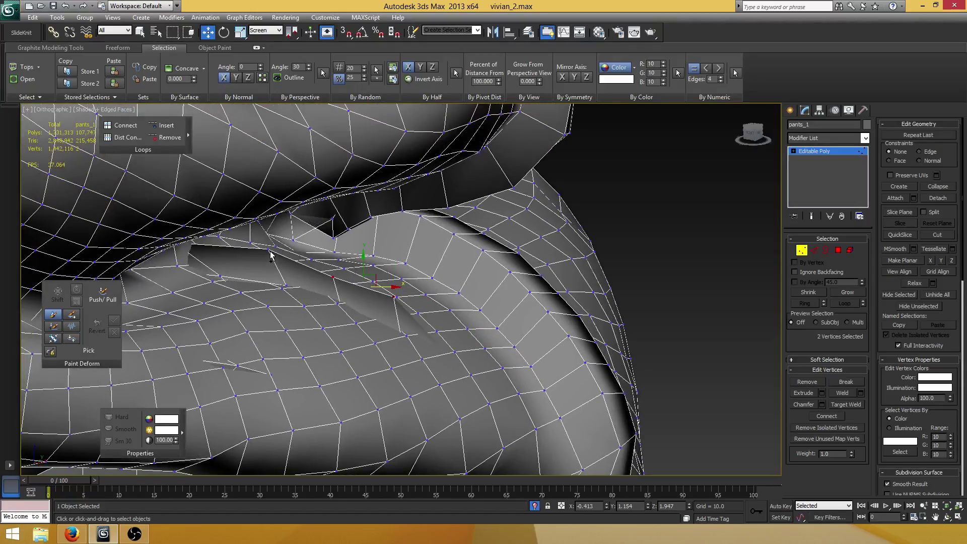
left_click(337, 257, "ctrl")
middle_click_drag(337, 257, 274, 258, "alt")
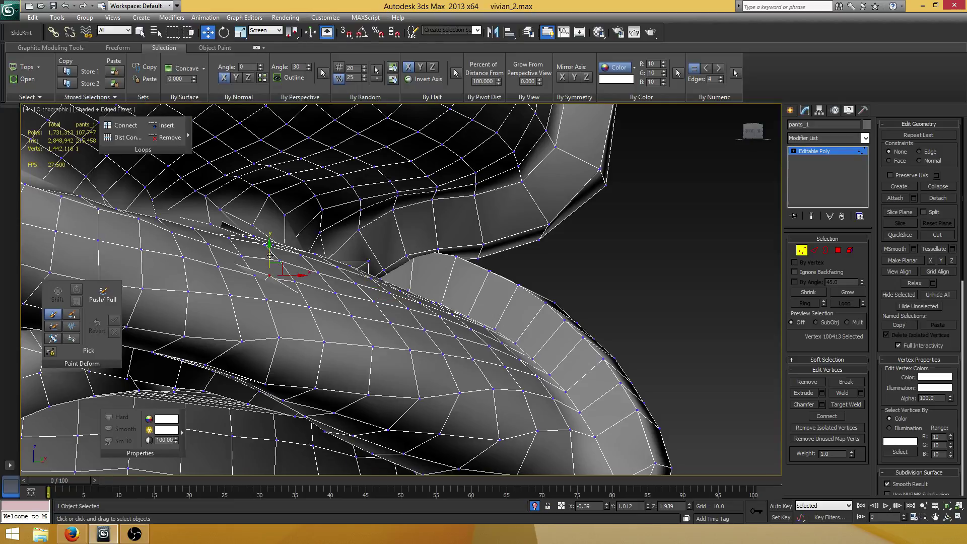
Reposition the last stray vertices at the upper edge of the fold one at a time to even out the surface.
left_click_drag(274, 258, 274, 281)
middle_click_drag(275, 281, 316, 204, "alt")
left_click(313, 180)
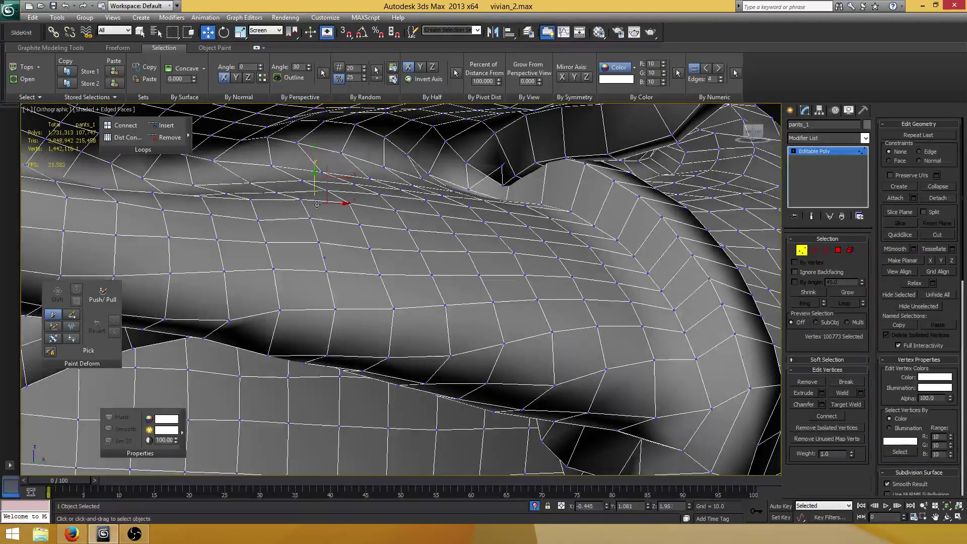
Examine the hems of both pant legs and the strip crossing the hem band, and clear the vertex selection.
scroll(316, 204, "down", 7)
middle_click_drag(339, 246, 536, 352, "alt")
left_click_drag(554, 367, 388, 236)
scroll(386, 211, "up", 2)
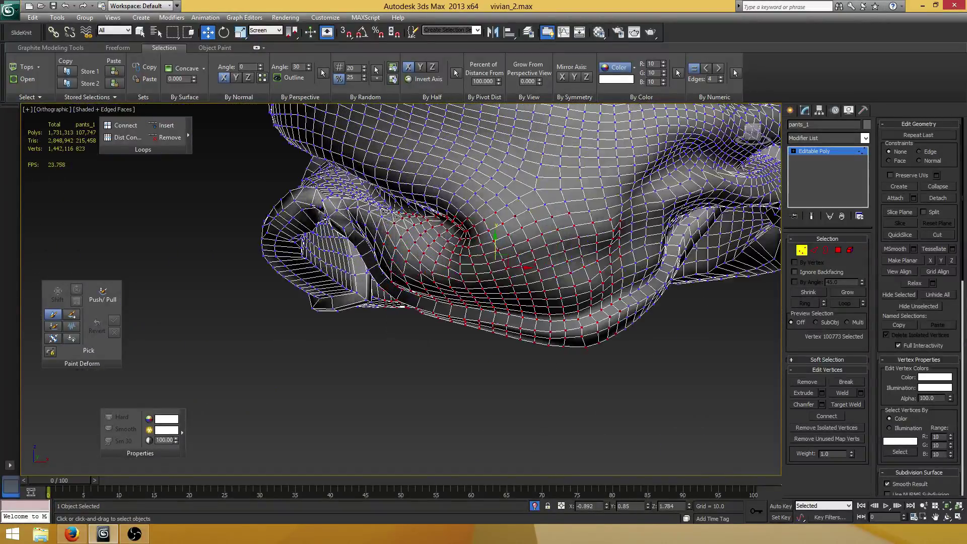
middle_click_drag(386, 211, 86, 201, "alt")
scroll(481, 226, "up", 2)
scroll(487, 264, "down", 3)
scroll(465, 290, "up", 3)
scroll(491, 285, "down", 5)
middle_click_drag(418, 206, 430, 246, "alt")
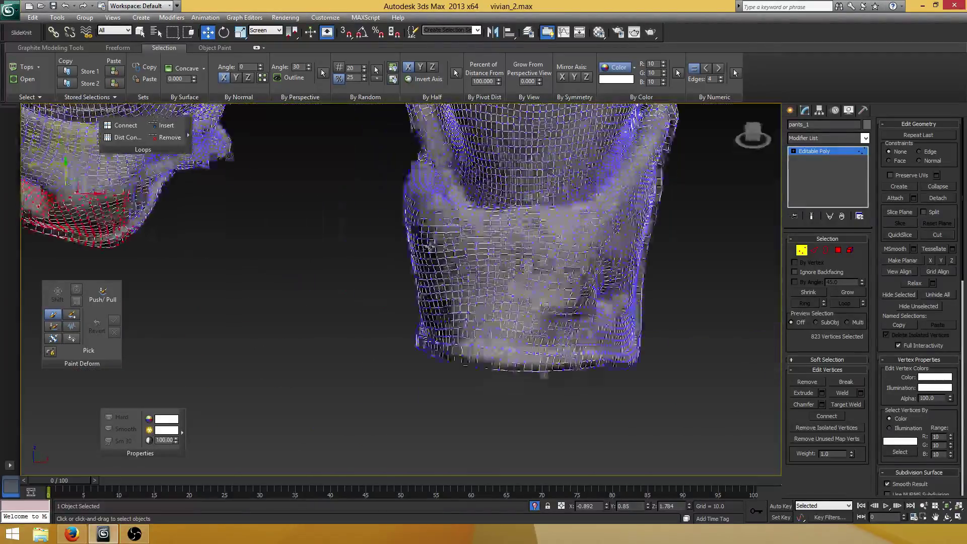
middle_click_drag(544, 375, 454, 413, "alt")
scroll(403, 433, "up", 2)
middle_click_drag(473, 468, 441, 367)
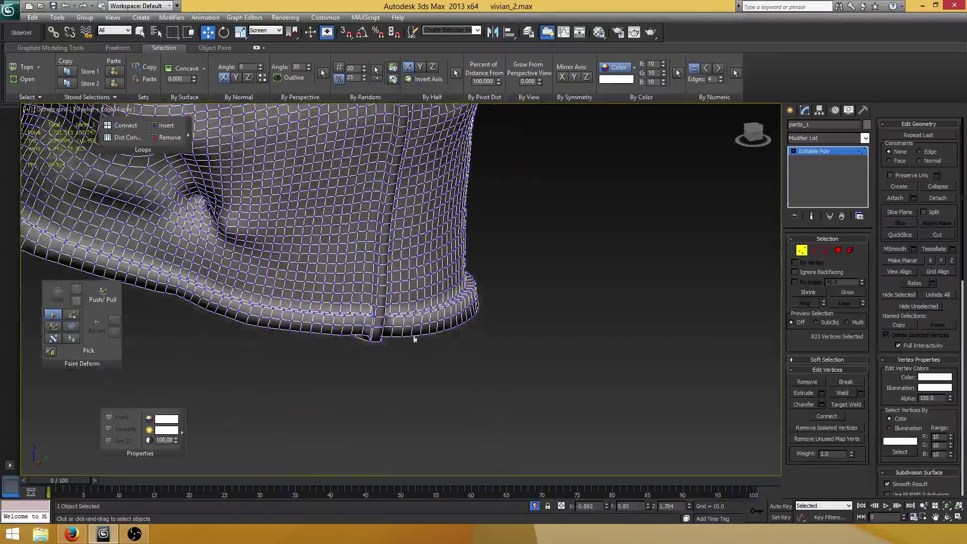
left_click_drag(330, 279, 461, 297)
middle_click_drag(461, 298, 299, 262, "alt")
scroll(468, 324, "up", 6)
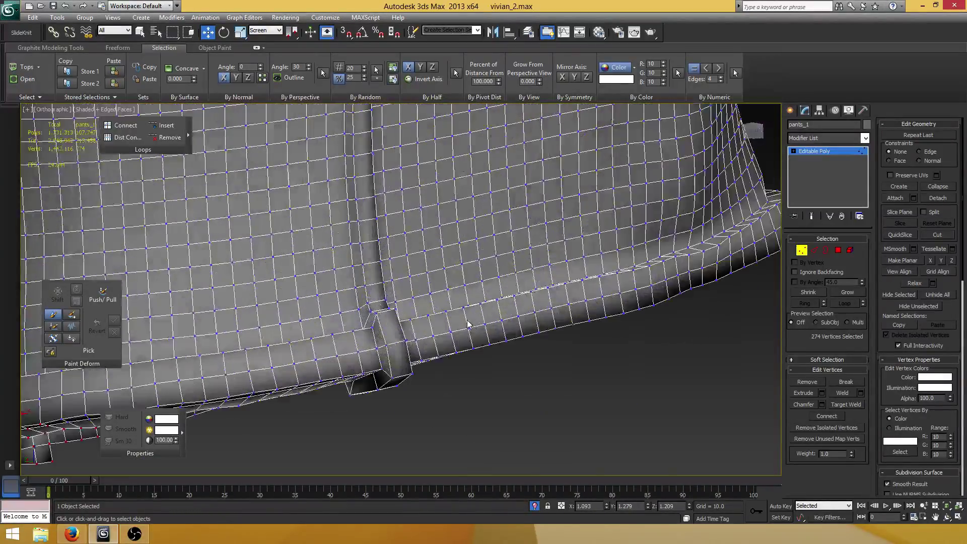
scroll(467, 323, "down", 8)
left_click(509, 316)
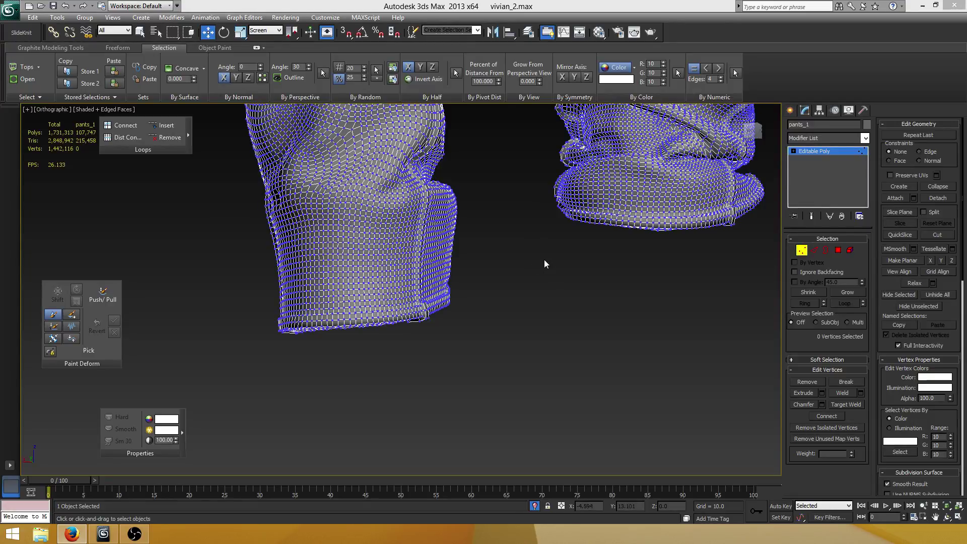
Leave vertex editing and examine the waistband and the groove beneath it at the top of the pants.
scroll(544, 260, "down", 8)
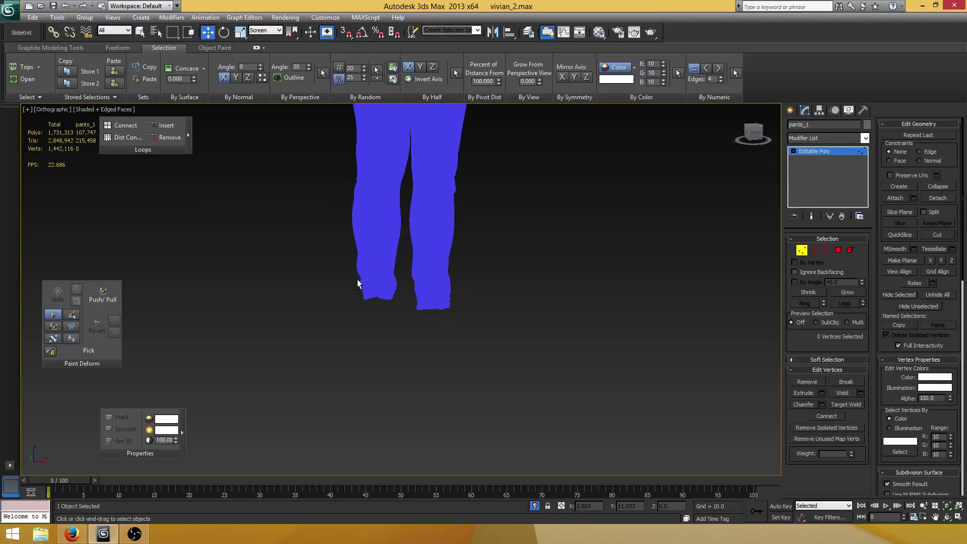
middle_click_drag(423, 257, 403, 456)
middle_click_drag(461, 244, 465, 394, "alt")
scroll(432, 251, "up", 3)
scroll(544, 270, "up", 3)
middle_click_drag(544, 270, 552, 225, "alt")
left_click(800, 251)
scroll(565, 236, "up", 2)
left_click(566, 236)
scroll(373, 261, "up", 4)
middle_click_drag(379, 214, 428, 305)
left_click(384, 268)
middle_click_drag(428, 305, 392, 280)
scroll(388, 306, "up", 3)
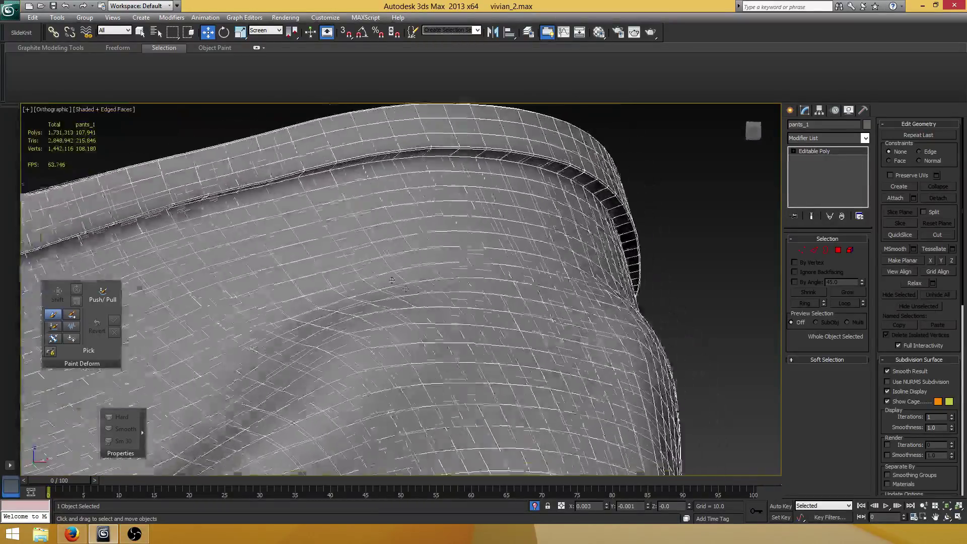
scroll(333, 287, "down", 4)
middle_click_drag(333, 287, 510, 246)
scroll(386, 252, "up", 5)
middle_click_drag(386, 249, 409, 284)
scroll(409, 285, "up", 2)
Select the full ring of short vertical edges directly below the waistband groove.
key("2")
left_click(332, 234)
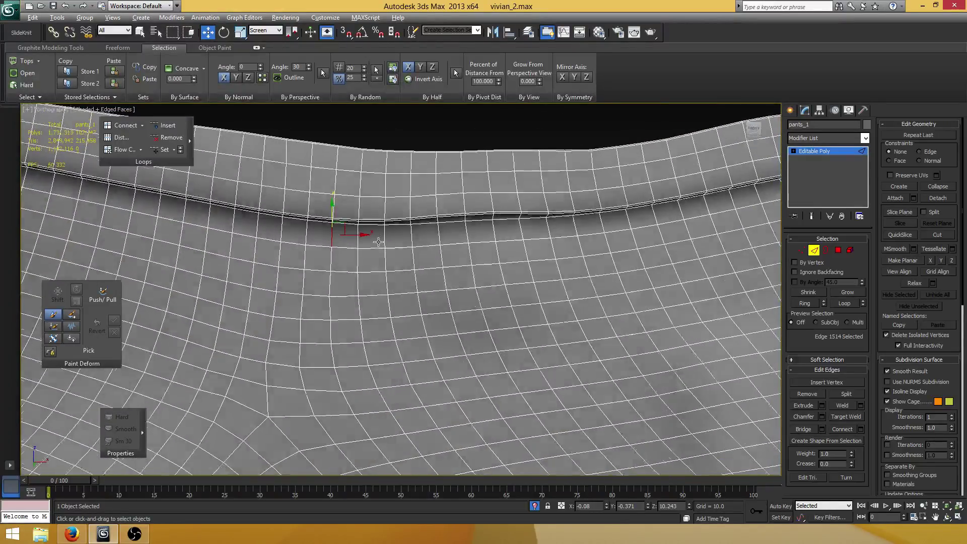
middle_click_drag(378, 242, 317, 239, "alt")
left_click(306, 231, "shift")
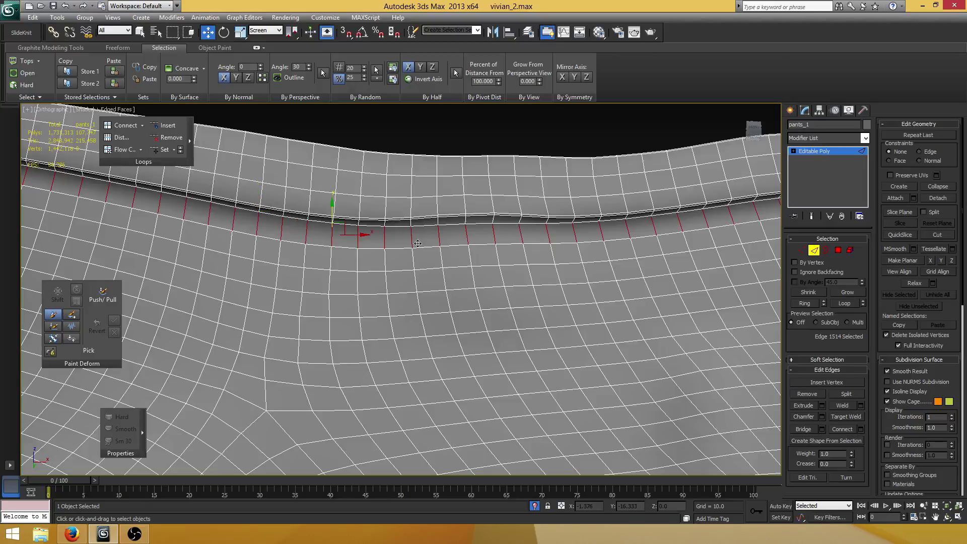
scroll(418, 243, "up", 3)
middle_click_drag(382, 179, 436, 236)
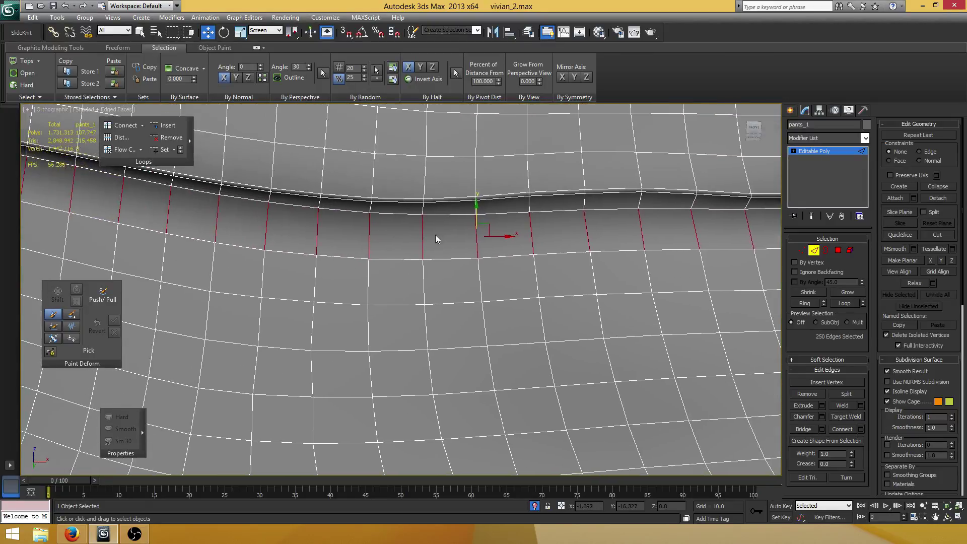
Connect the ring below the groove with 1 segment, pinch 0 and slide 79, placing the loop close to the groove.
left_click(860, 429)
left_click_drag(420, 309, 429, 306)
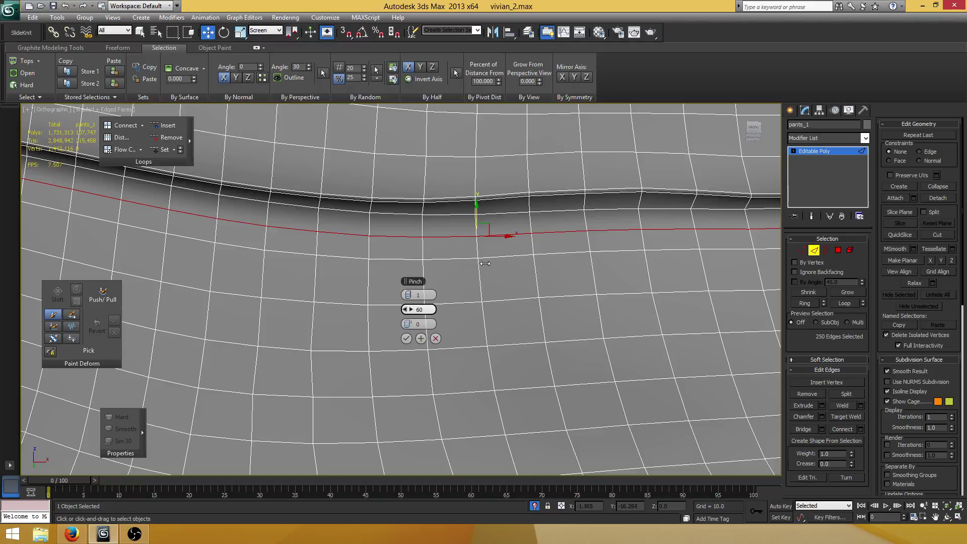
right_click(407, 311)
left_click_drag(408, 324, 569, 313)
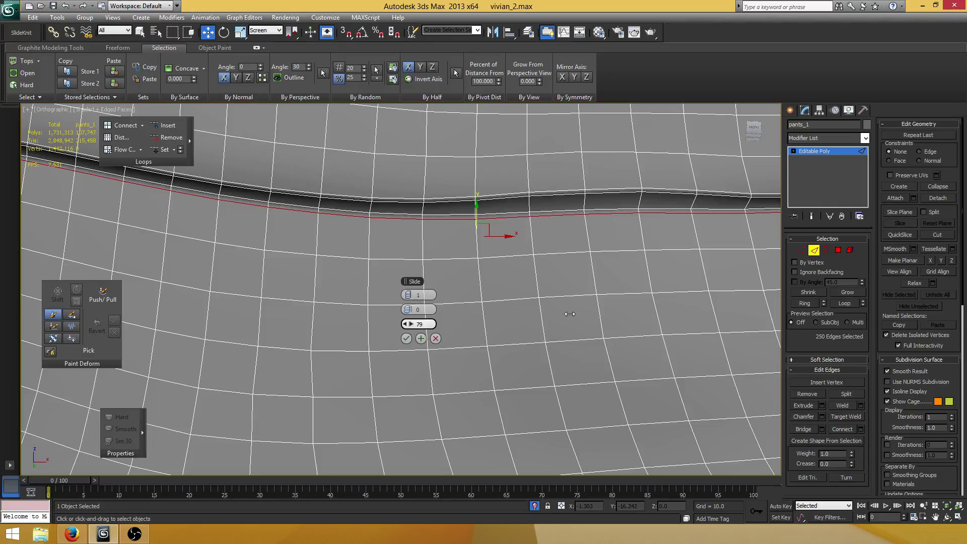
left_click(406, 339)
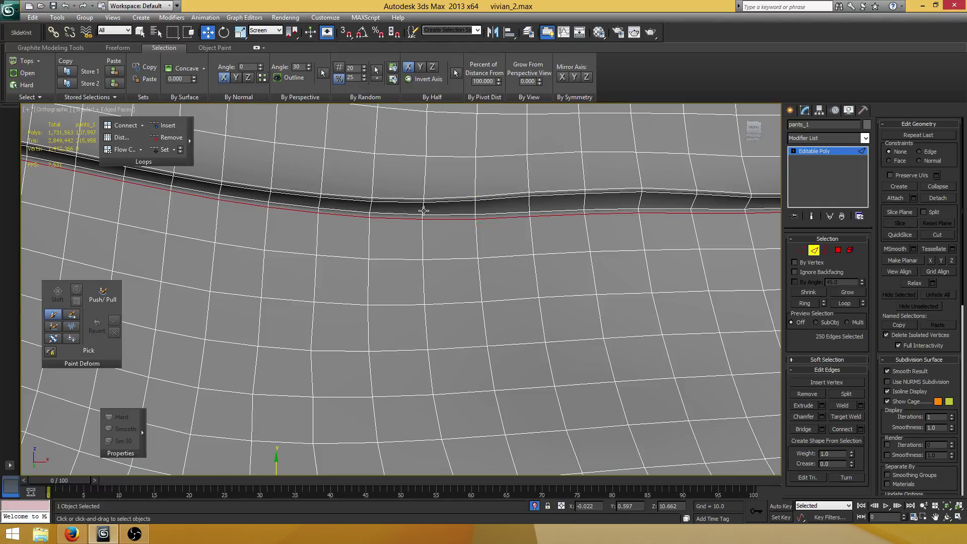
Select the ring of edges spanning the waistband groove and connect it with 2 segments, pinch 71 and slide 0.
left_click(485, 221)
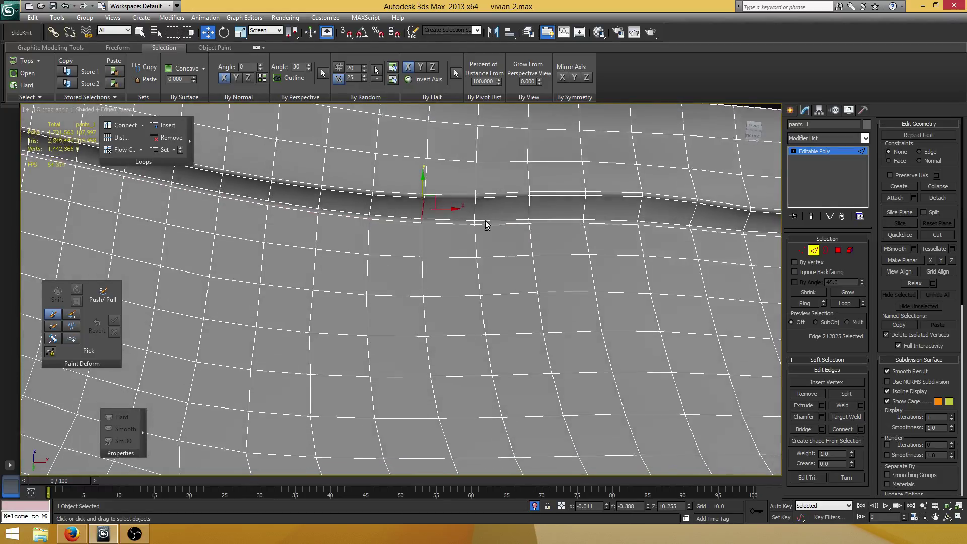
left_click(804, 303)
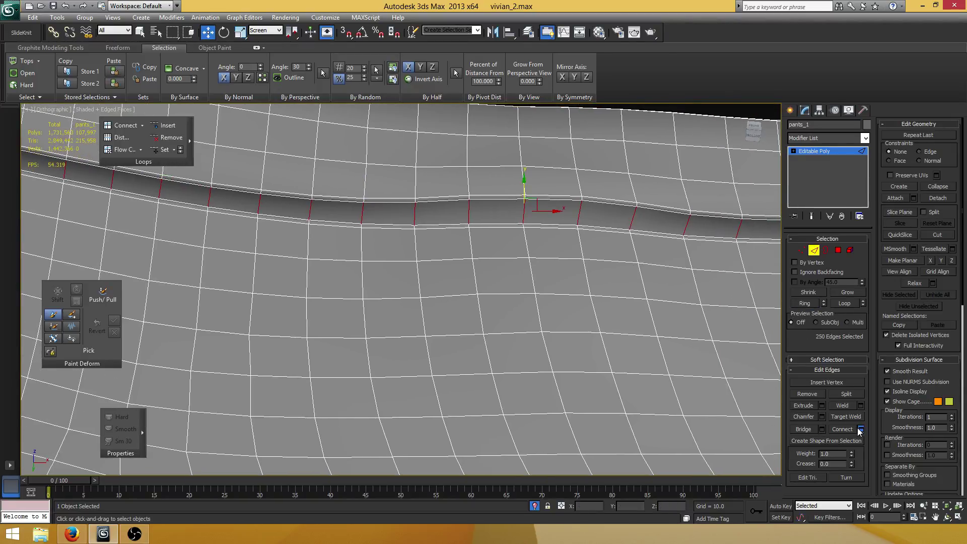
left_click(859, 429)
left_click(409, 296)
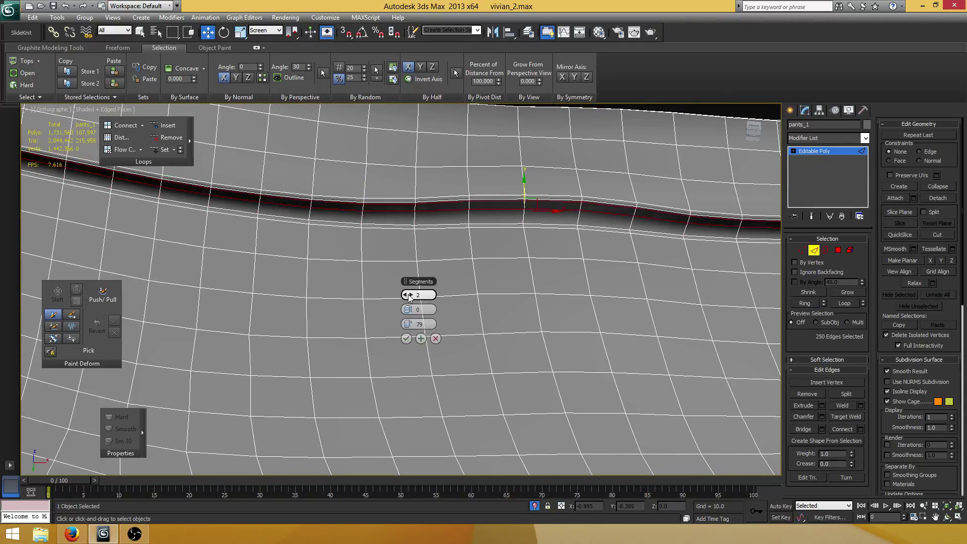
left_click_drag(409, 308, 540, 304)
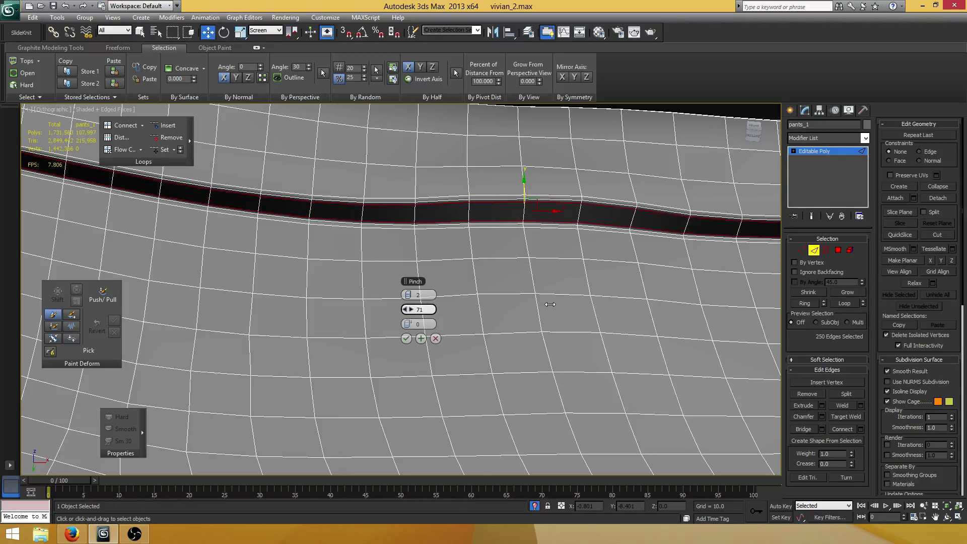
left_click(405, 338)
Clear the edge selection on the waistband and leave edge editing.
middle_click_drag(405, 338, 431, 252)
scroll(454, 272, "down", 5)
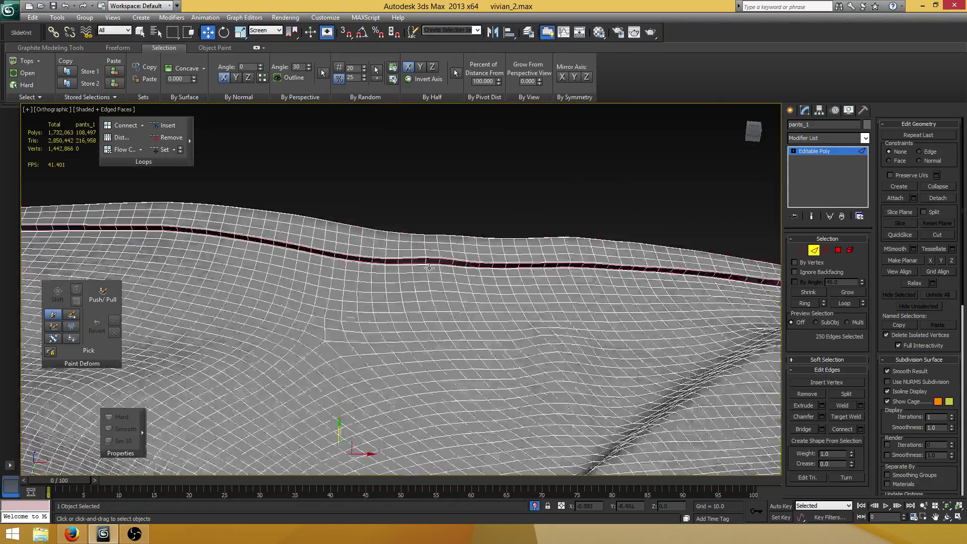
middle_click_drag(469, 286, 503, 177, "alt")
left_click(496, 255)
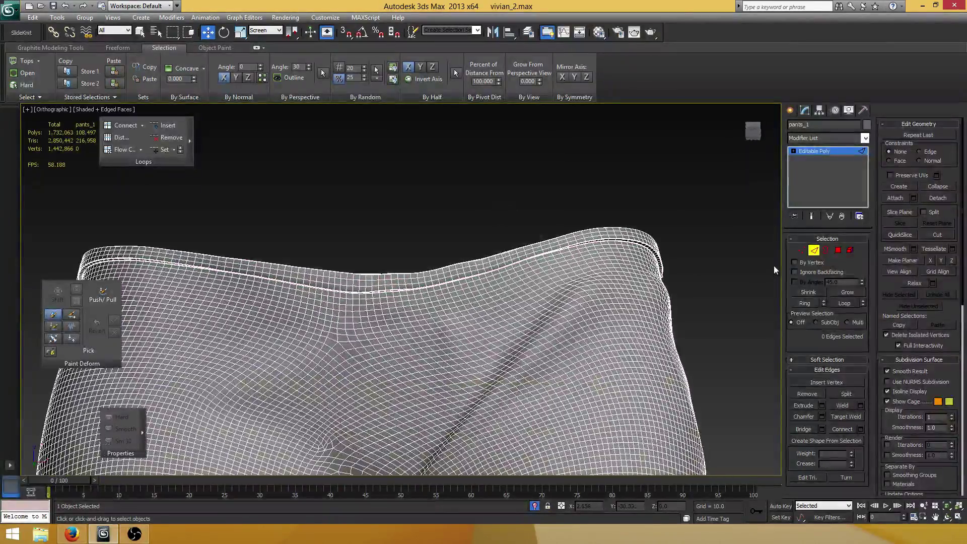
left_click(813, 250)
scroll(698, 275, "down", 6)
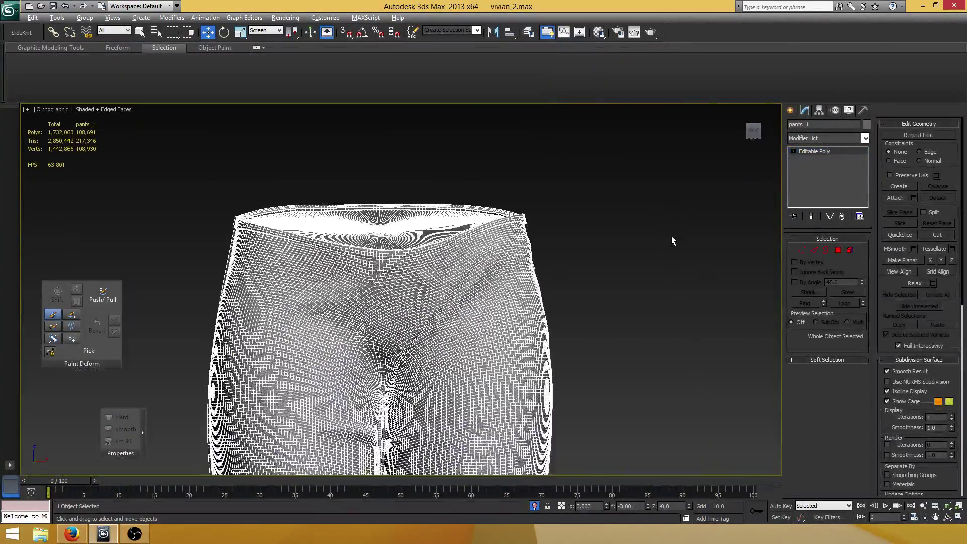
Examine the crotch and the seam strips between the legs, and save the scene.
scroll(404, 207, "up", 5)
scroll(432, 277, "up", 6)
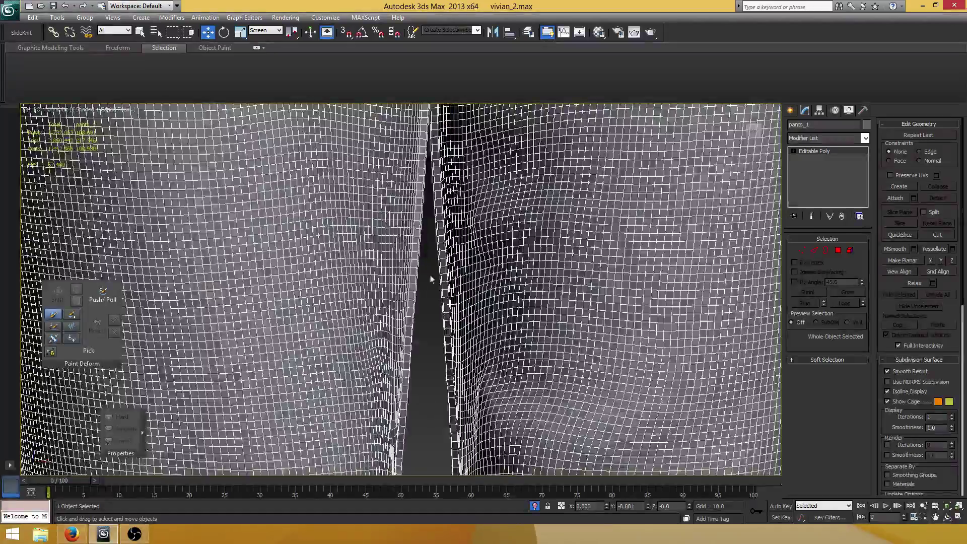
scroll(388, 364, "up", 6)
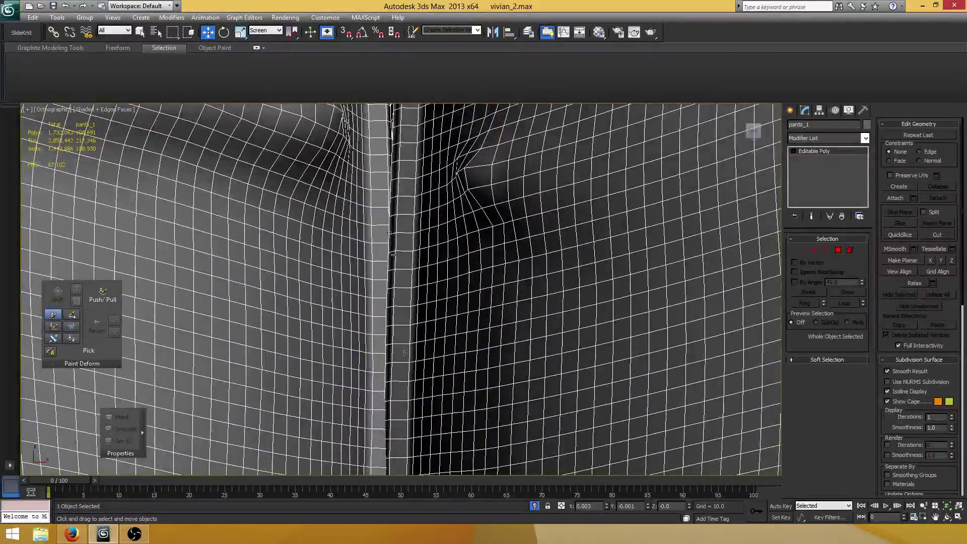
middle_click_drag(415, 218, 410, 364)
middle_click_drag(403, 270, 401, 364)
scroll(395, 307, "up", 3)
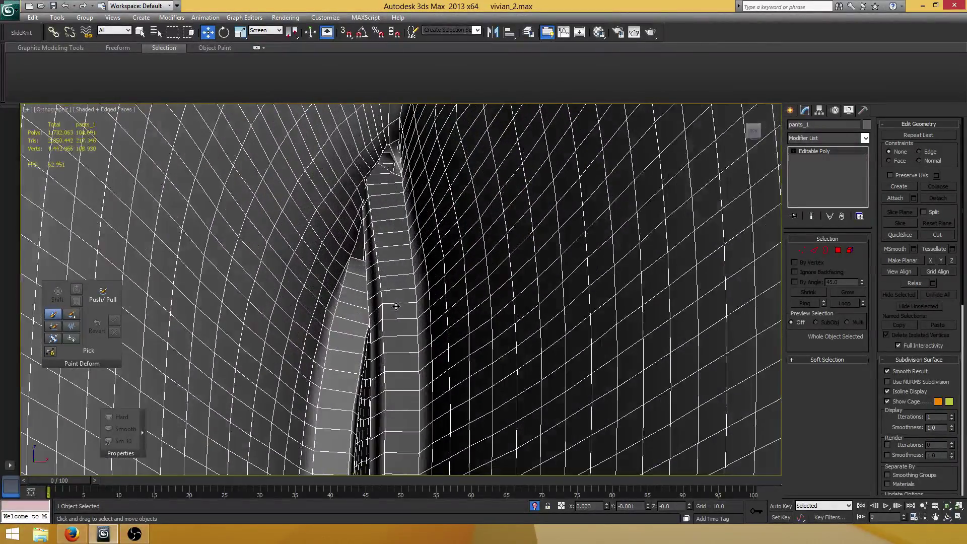
scroll(397, 308, "down", 2)
key("ctrl+s")
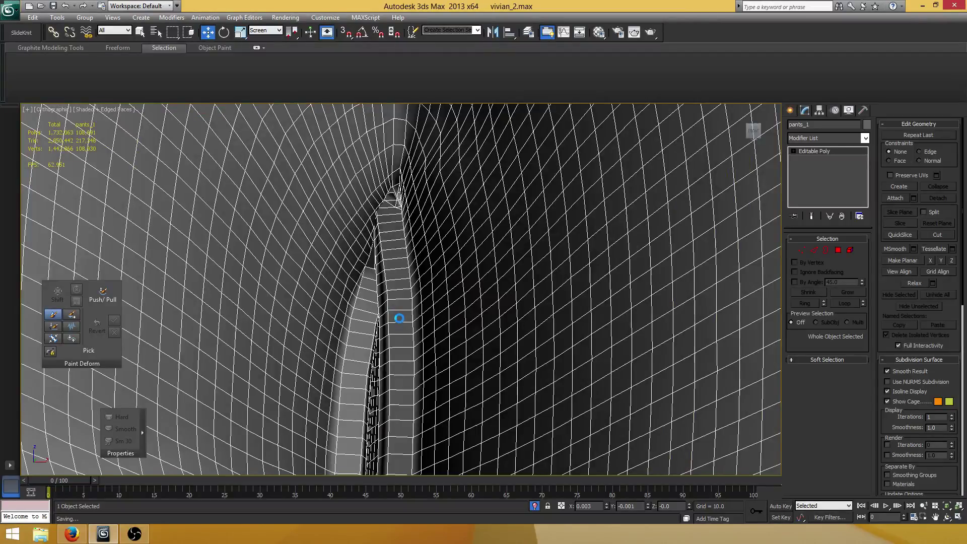
scroll(411, 322, "down", 2)
middle_click_drag(418, 341, 431, 306, "alt")
scroll(430, 308, "down", 10)
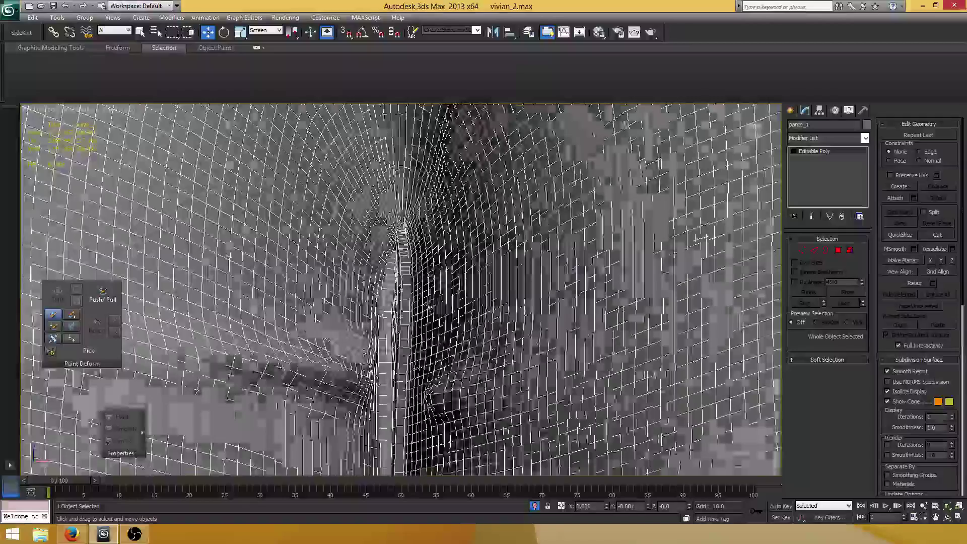
scroll(393, 373, "up", 4)
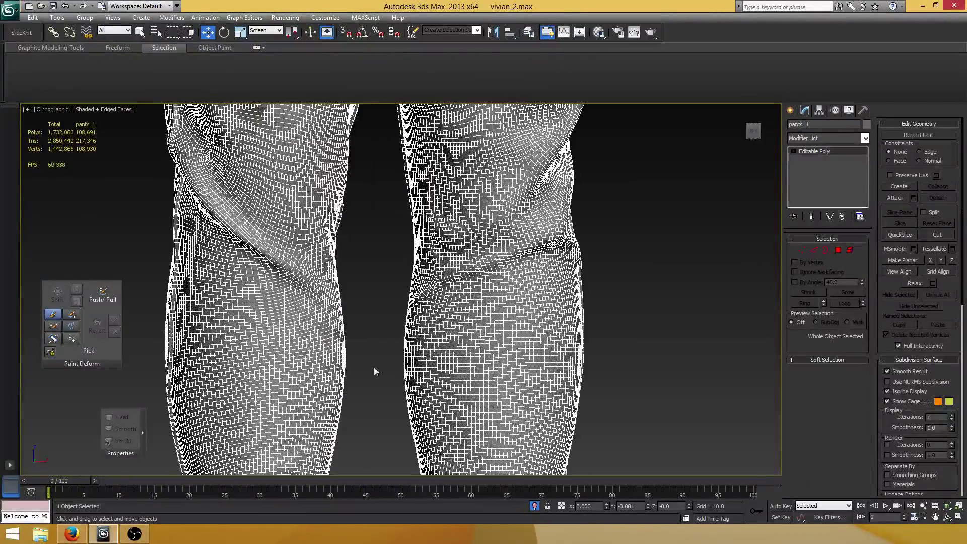
Examine the mesh of both legs from the knees down to the trouser hems.
middle_click_drag(375, 368, 351, 363, "alt")
scroll(366, 295, "up", 5)
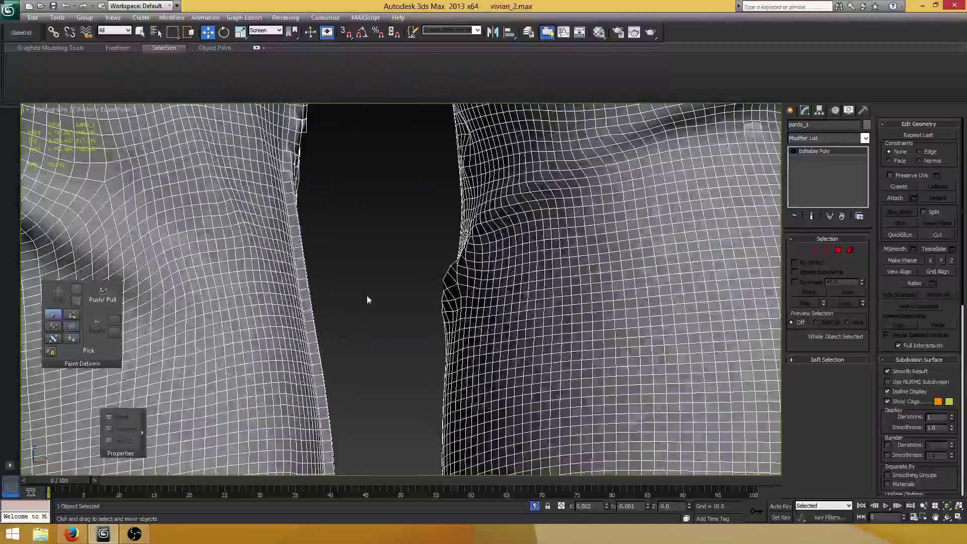
middle_click_drag(366, 295, 399, 386, "alt")
scroll(352, 306, "down", 5)
scroll(353, 308, "down", 6)
scroll(423, 324, "up", 3)
scroll(391, 280, "up", 3)
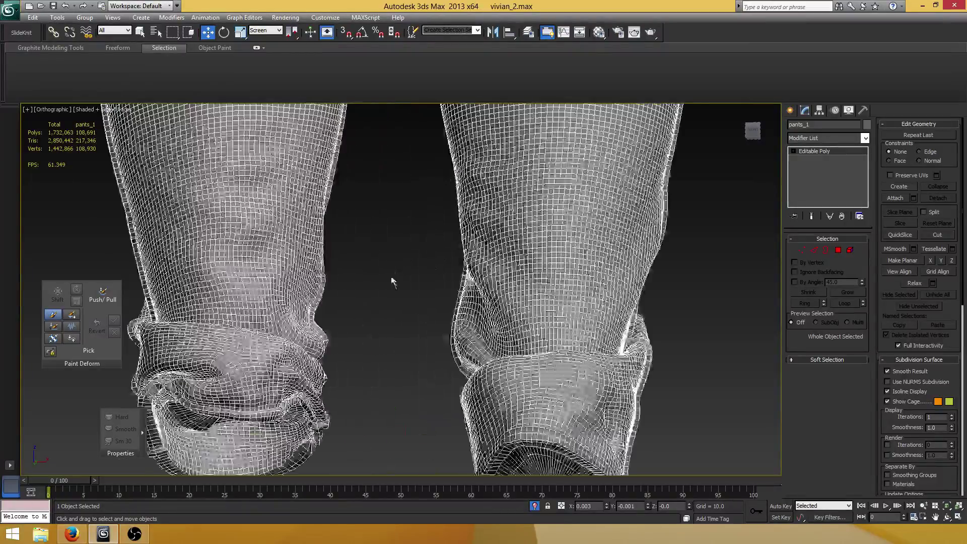
middle_click_drag(391, 280, 458, 289, "alt")
scroll(388, 287, "up", 4)
scroll(387, 287, "down", 3)
In edge mode, select the edge loops along the upper and lower borders of the straight leg's hem band.
key("2")
scroll(474, 285, "up", 2)
left_click(462, 278)
middle_click_drag(445, 257, 458, 285)
scroll(458, 285, "up", 2)
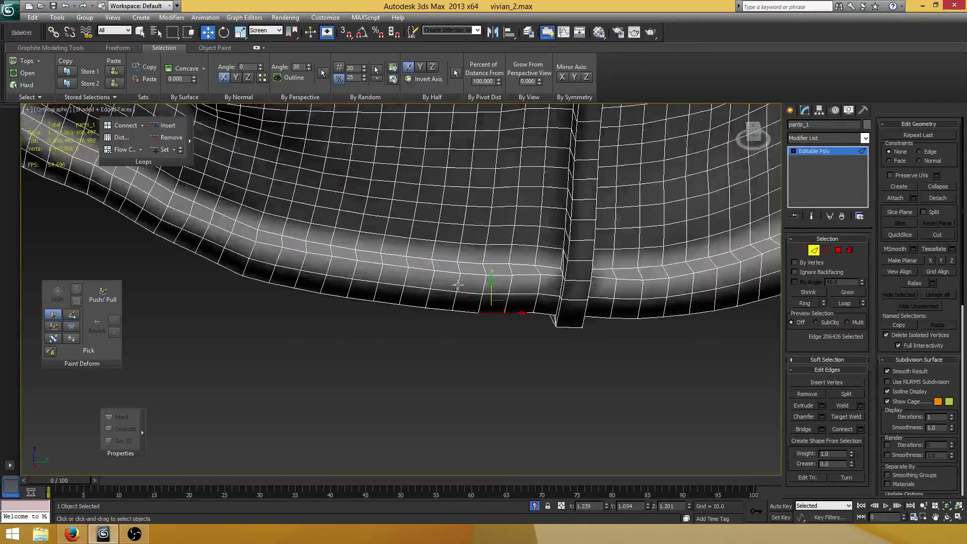
left_click(445, 272, "ctrl")
double_click(423, 269)
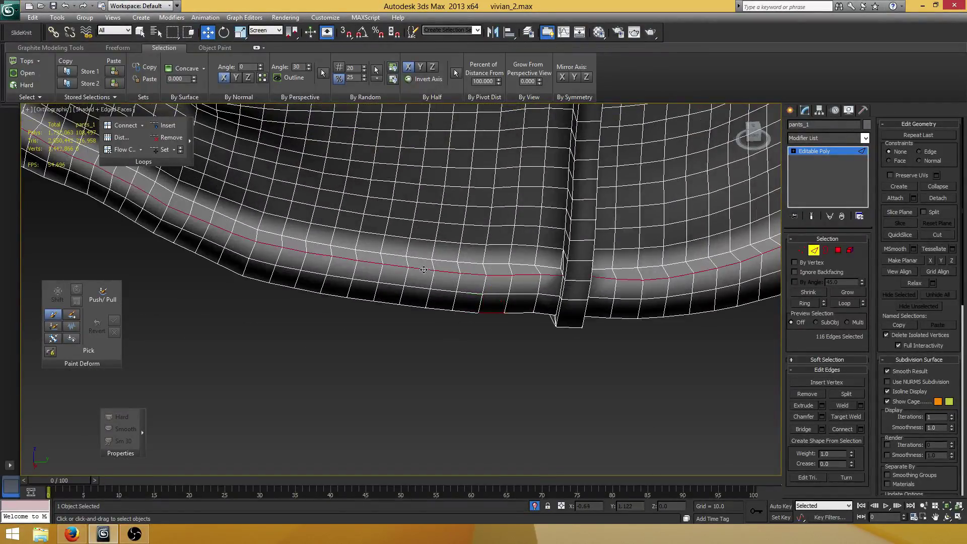
middle_click_drag(448, 296, 427, 329, "alt")
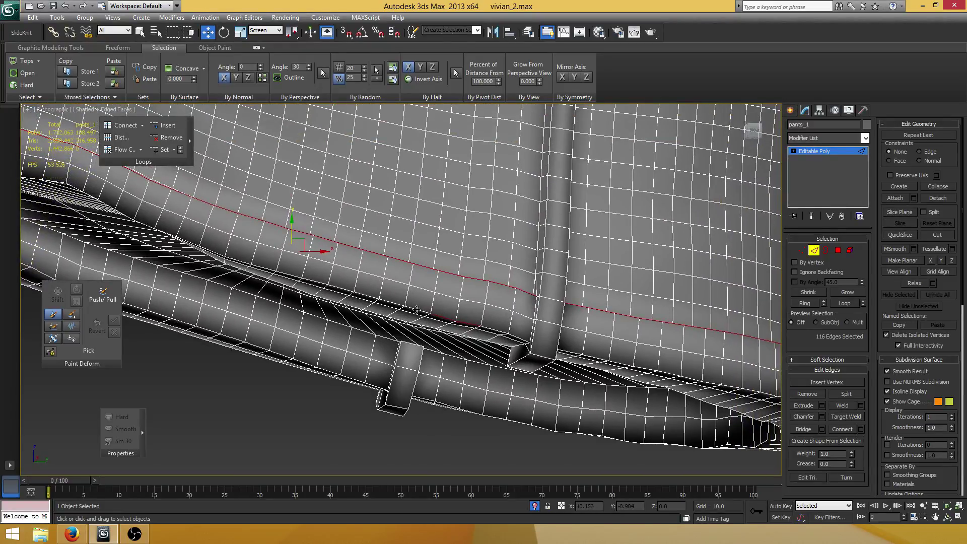
double_click(416, 309, "ctrl")
middle_click_drag(514, 309, 340, 282)
scroll(410, 323, "up", 4)
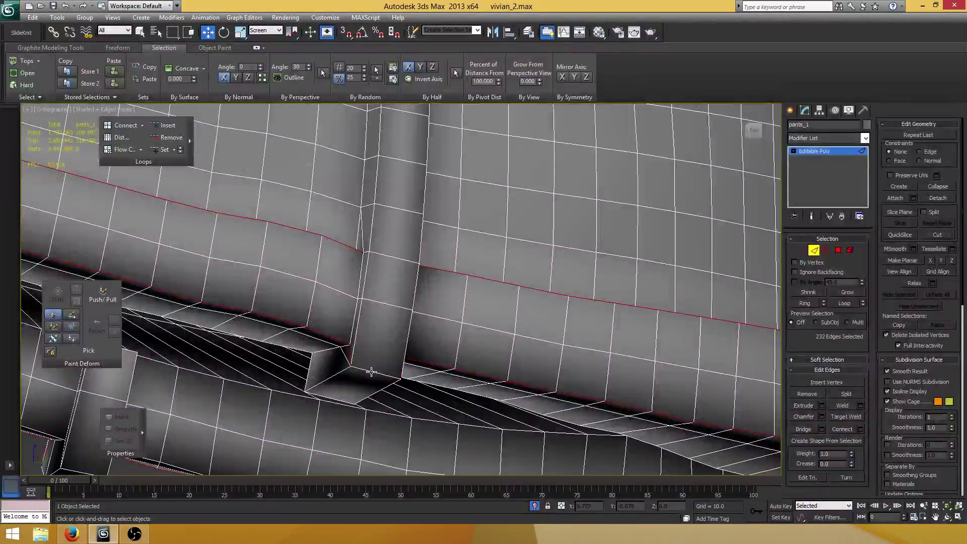
Add the missing edges where the hem band crosses the side seams to the selection, closing the gaps in the loops.
scroll(372, 370, "down", 5)
middle_click_drag(392, 362, 330, 342, "alt")
scroll(491, 335, "down", 4)
middle_click_drag(400, 265, 440, 291)
scroll(384, 299, "up", 4)
middle_click_drag(440, 291, 287, 283, "alt")
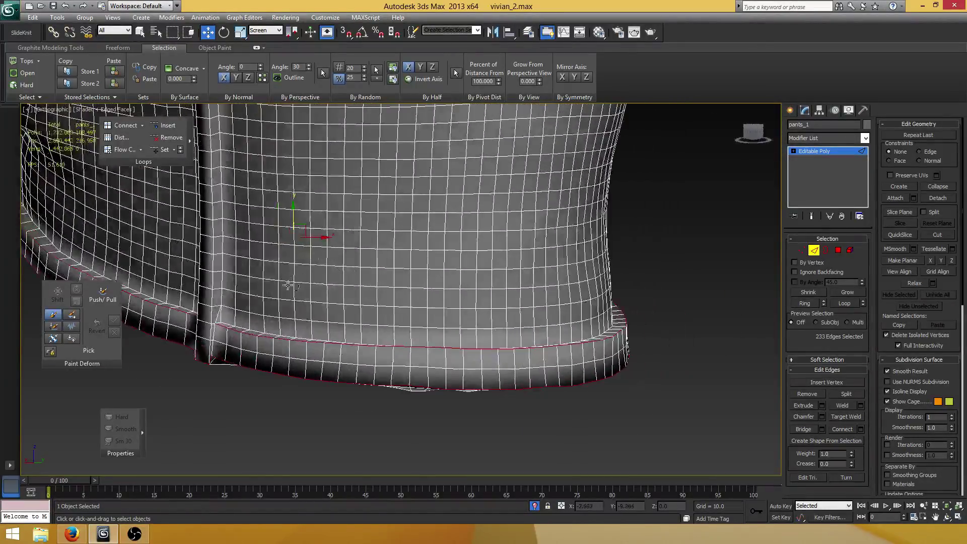
middle_click_drag(234, 300, 397, 287)
scroll(397, 286, "up", 4)
scroll(398, 287, "up", 3)
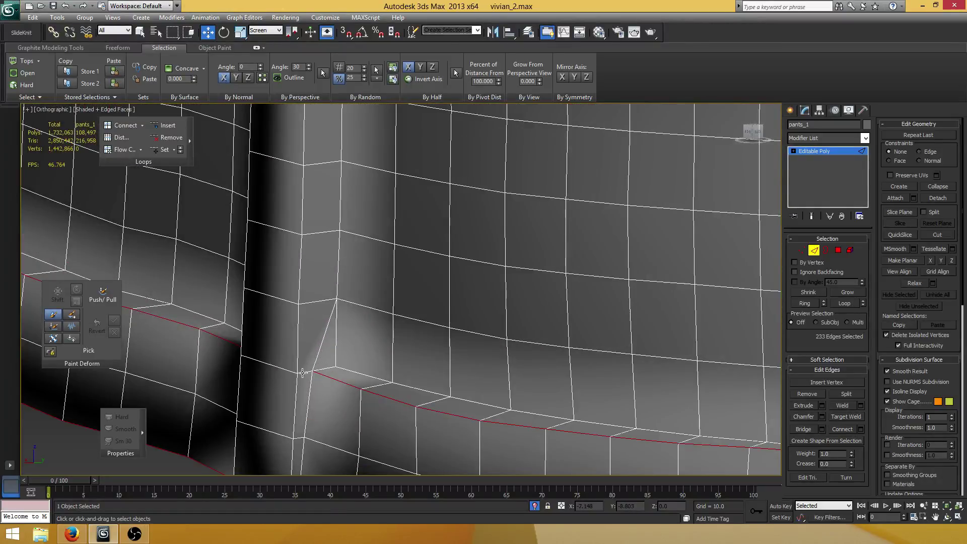
scroll(313, 362, "down", 8)
middle_click_drag(322, 356, 376, 316, "alt")
middle_click_drag(627, 297, 424, 330)
scroll(424, 331, "up", 3)
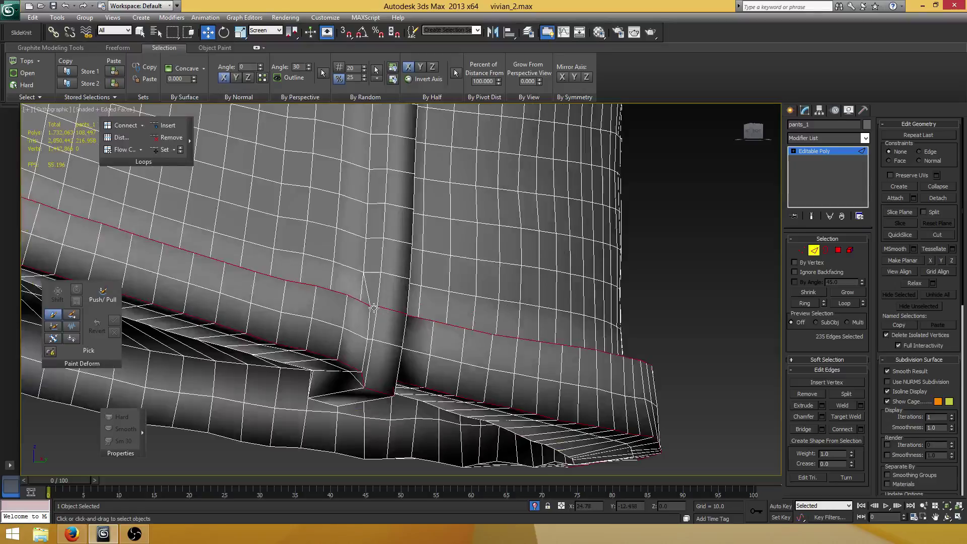
scroll(393, 323, "up", 3)
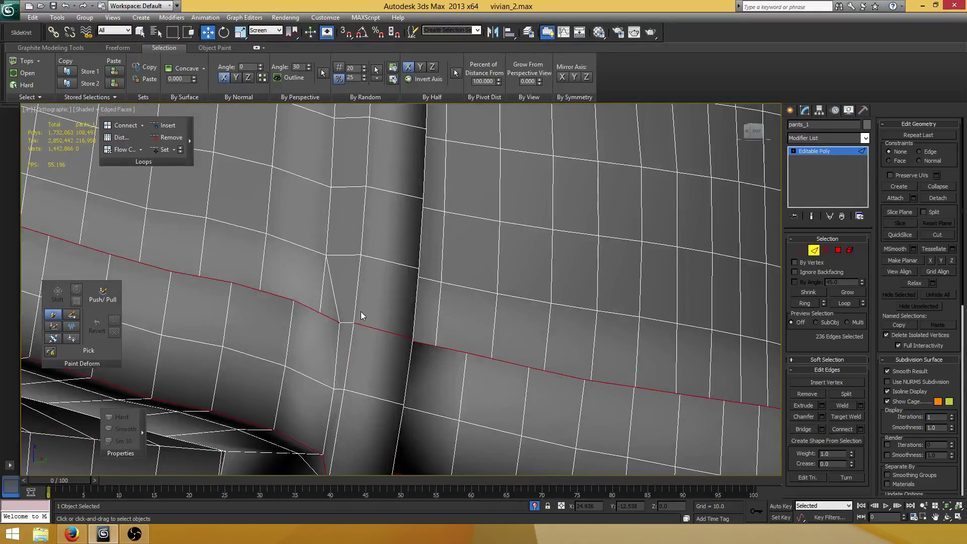
Add the border edges of the other leg's folded hem band to the selection.
middle_click_drag(362, 319, 318, 306)
scroll(397, 384, "down", 5)
scroll(318, 305, "down", 5)
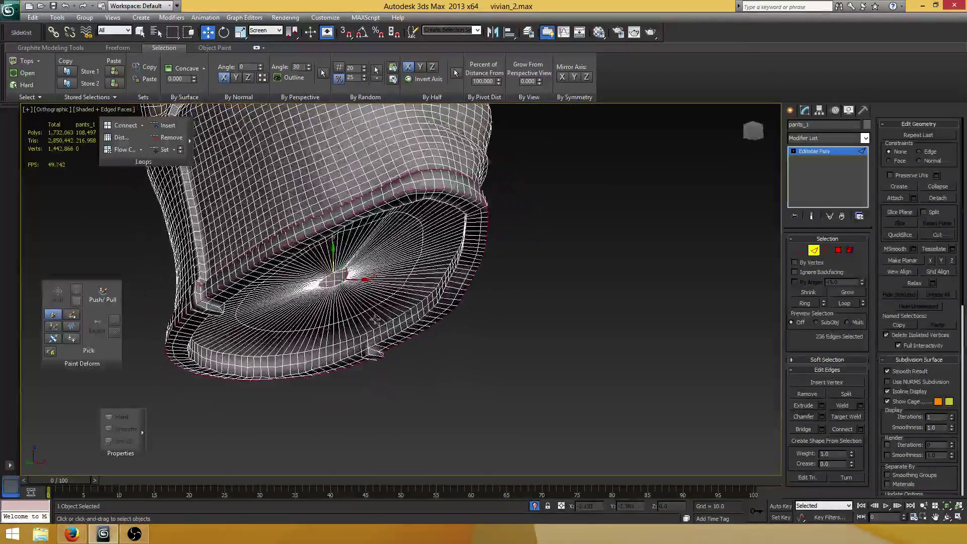
middle_click_drag(367, 280, 402, 362, "alt")
scroll(355, 313, "up", 8)
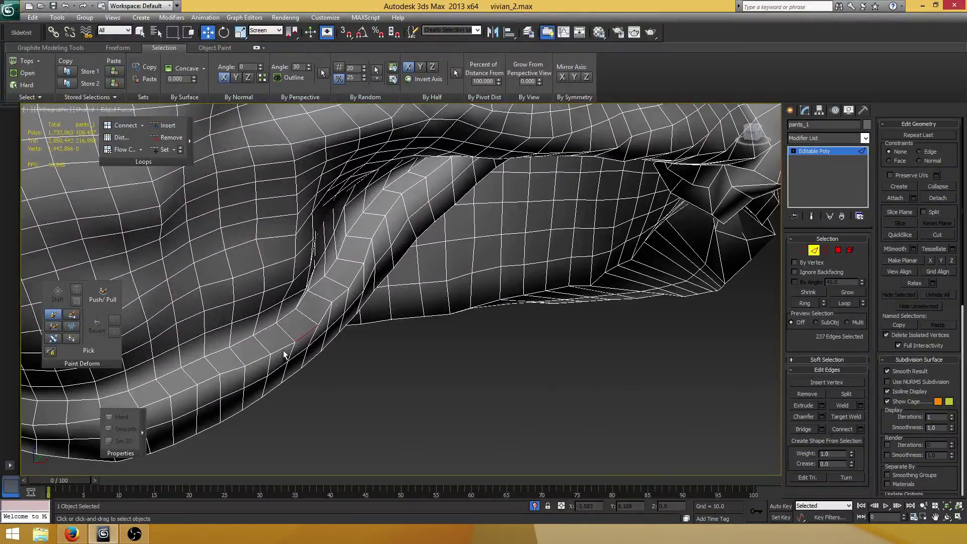
left_click(281, 348, "shift")
scroll(358, 340, "down", 3)
middle_click_drag(364, 315, 379, 202, "alt")
scroll(379, 203, "up", 4)
middle_click_drag(352, 303, 346, 214, "alt")
scroll(373, 322, "down", 3)
scroll(332, 393, "up", 2)
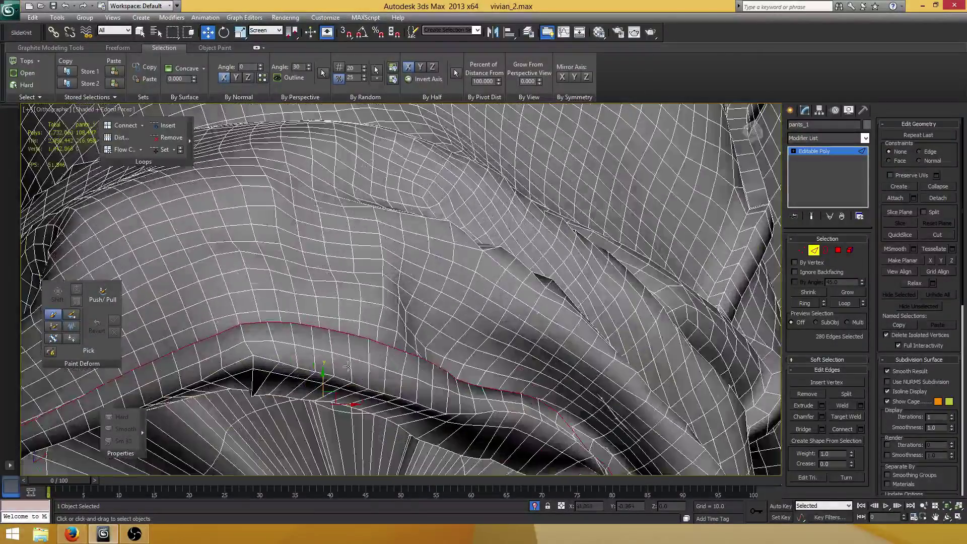
left_click(307, 370, "shift")
scroll(388, 376, "down", 5)
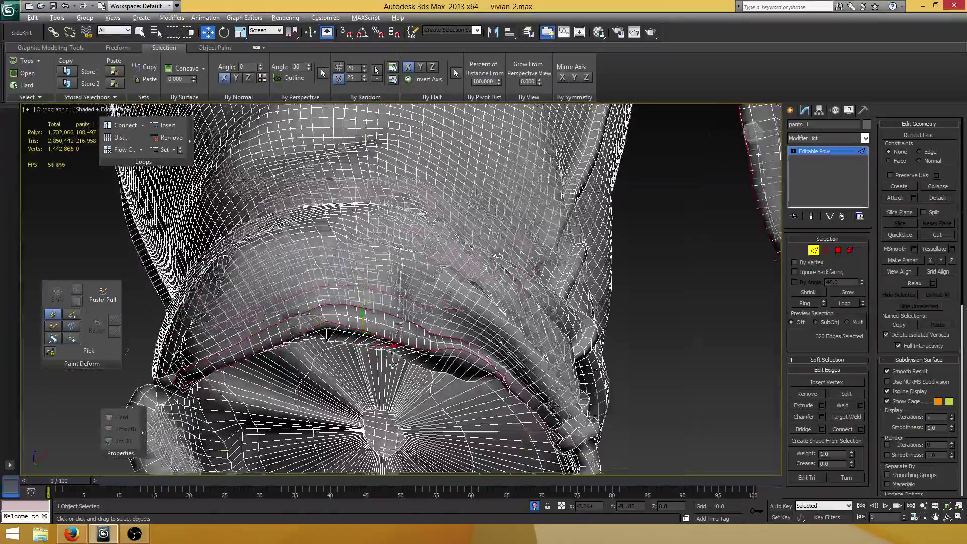
Continue the selection of the hem's lower border edges around the sharp fold and along the rest of the loop.
middle_click_drag(389, 376, 446, 347, "alt")
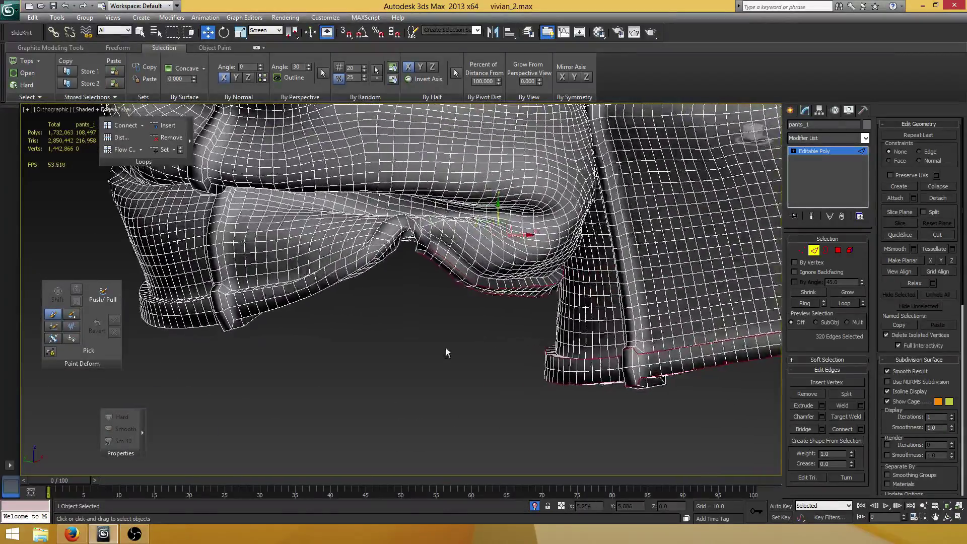
scroll(456, 309, "up", 2)
scroll(456, 310, "up", 5)
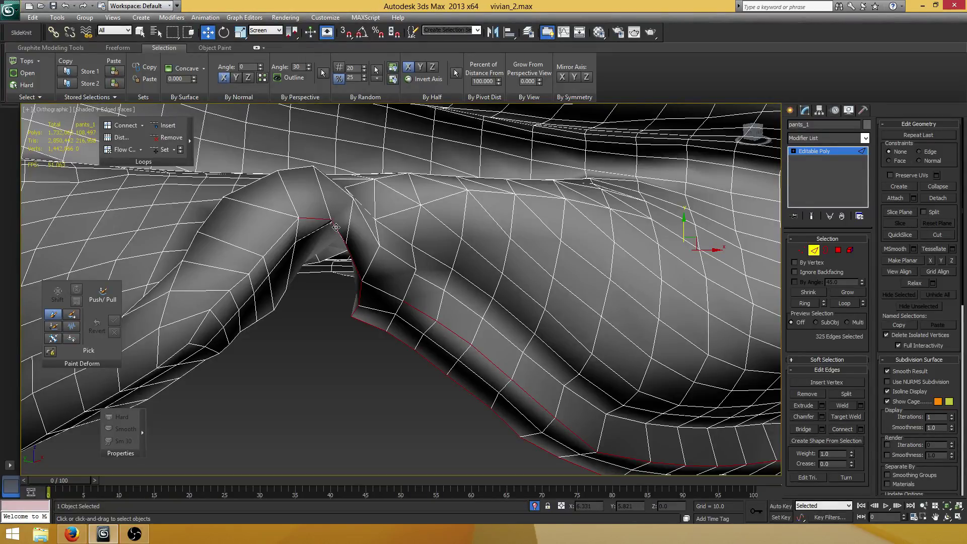
left_click(266, 271, "ctrl")
middle_click_drag(298, 292, 388, 263)
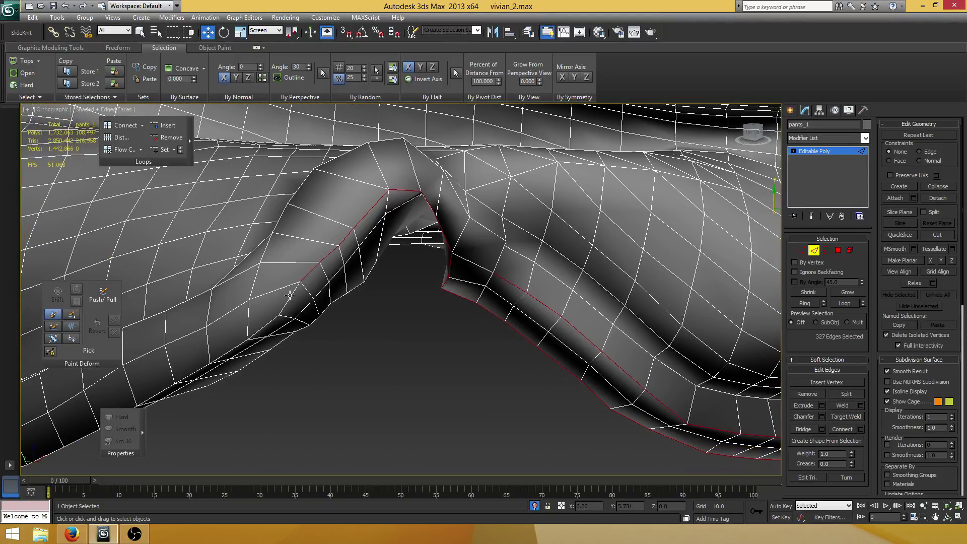
double_click(234, 348, "ctrl")
scroll(369, 316, "down", 2)
middle_click_drag(371, 319, 388, 287, "alt")
middle_click_drag(388, 287, 607, 383)
scroll(360, 305, "up", 2)
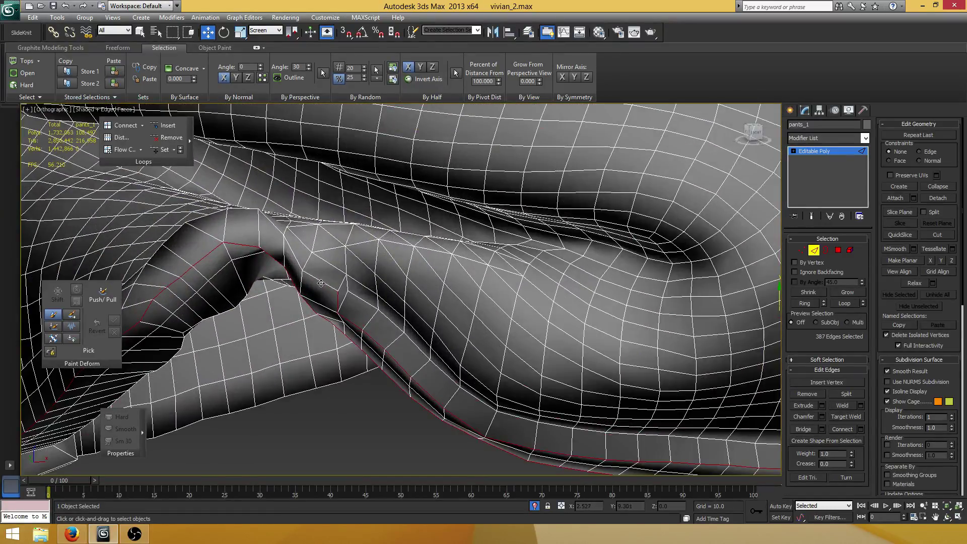
Add the hem band's upper border edges over the fold, across the side seam and along the remaining loop.
left_click(242, 209, "ctrl")
left_click(217, 213, "ctrl")
scroll(217, 213, "down", 3)
middle_click_drag(217, 213, 341, 348)
scroll(330, 294, "up", 2)
left_click(265, 351, "ctrl")
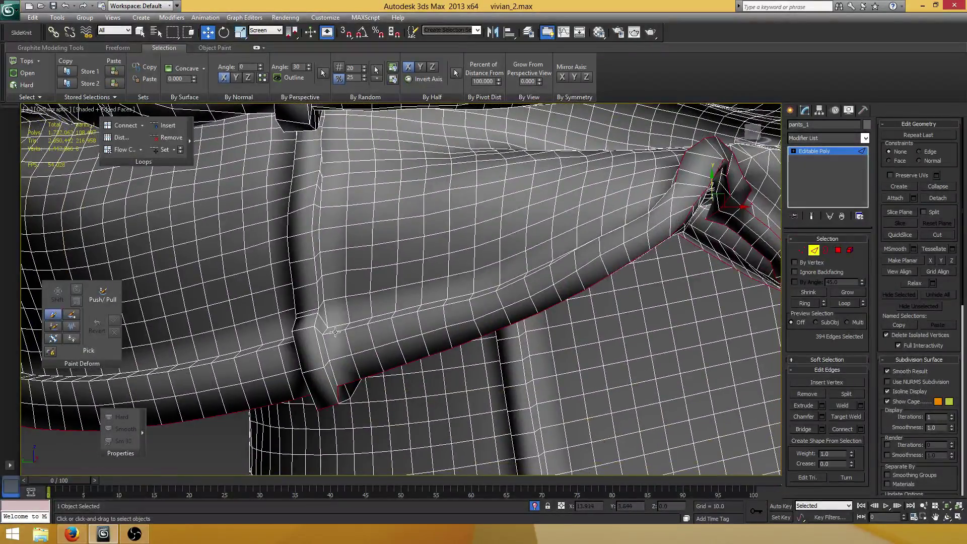
double_click(383, 325, "ctrl")
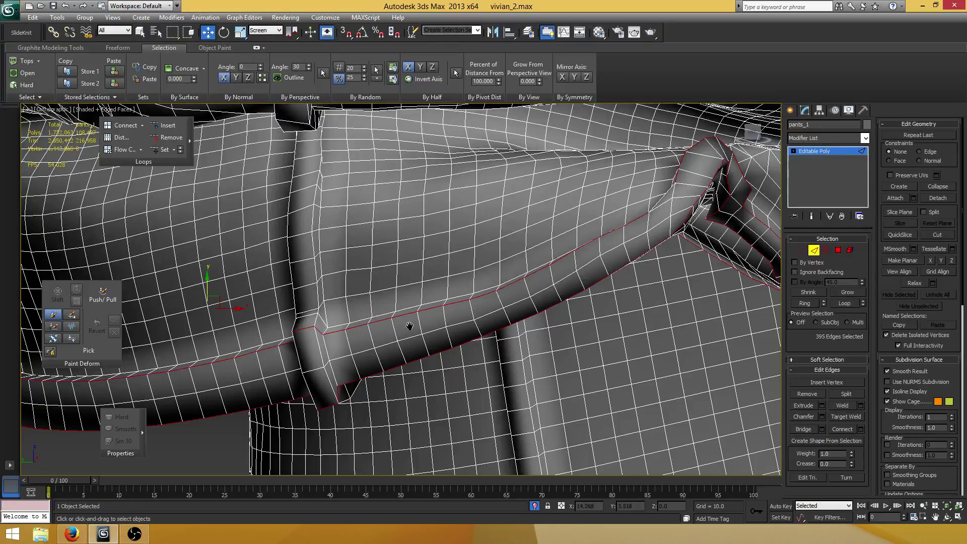
middle_click_drag(410, 326, 246, 382)
middle_click_drag(508, 262, 408, 322)
scroll(408, 322, "up", 5)
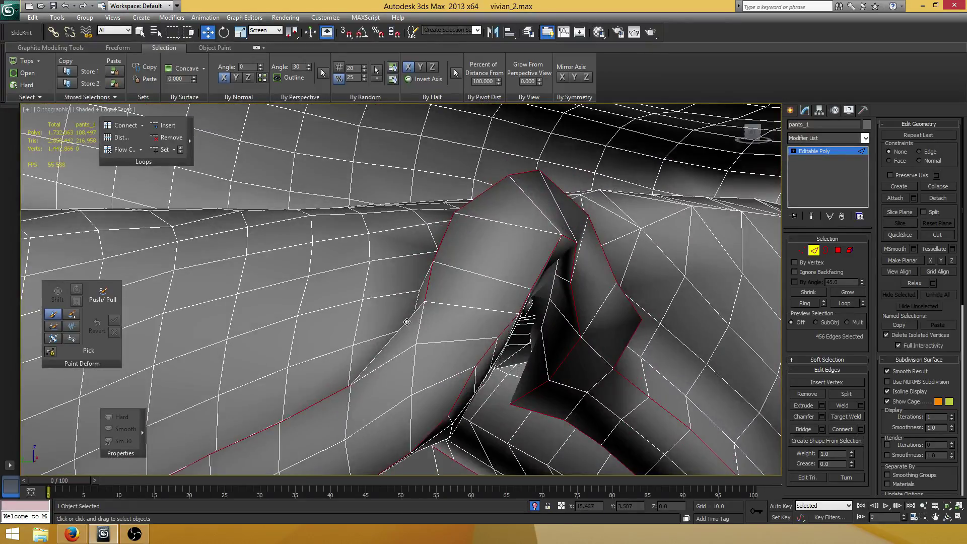
Check the selected border loops all around the folded hem and add the edges still missing at the seams.
scroll(419, 327, "down", 10)
middle_click_drag(384, 345, 500, 311, "alt")
scroll(501, 307, "up", 8)
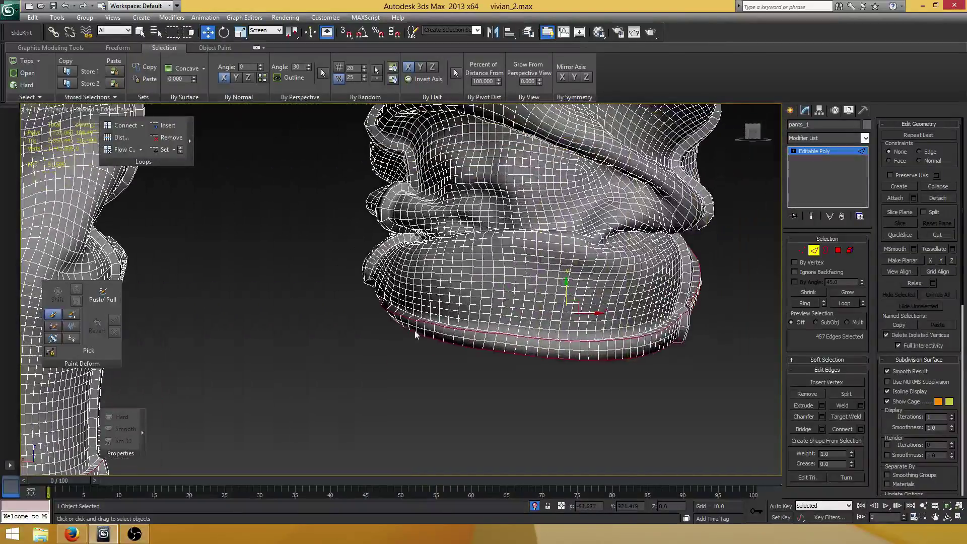
middle_click_drag(415, 334, 402, 232, "alt")
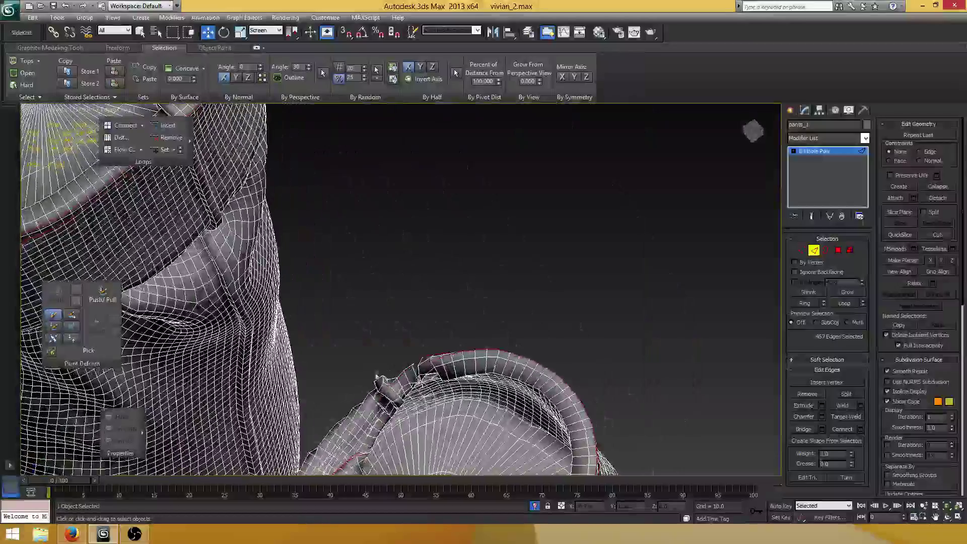
scroll(395, 390, "up", 2)
middle_click_drag(390, 390, 353, 441)
scroll(352, 343, "up", 5)
middle_click_drag(262, 217, 402, 340)
scroll(341, 323, "up", 2)
scroll(286, 310, "down", 5)
scroll(402, 340, "up", 3)
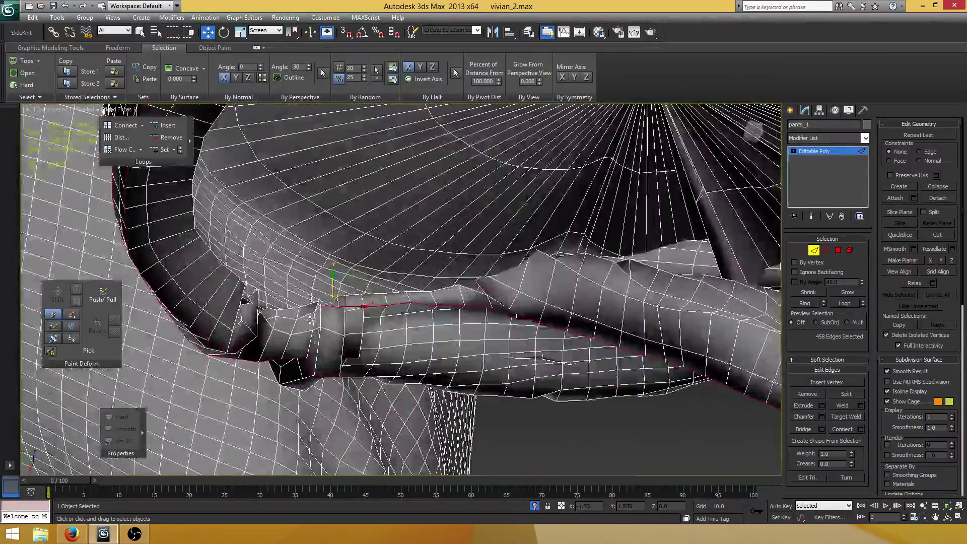
scroll(311, 319, "down", 3)
middle_click_drag(318, 319, 648, 362, "alt")
scroll(326, 304, "down", 3)
scroll(453, 377, "down", 2)
scroll(423, 374, "up", 3)
scroll(333, 354, "up", 3)
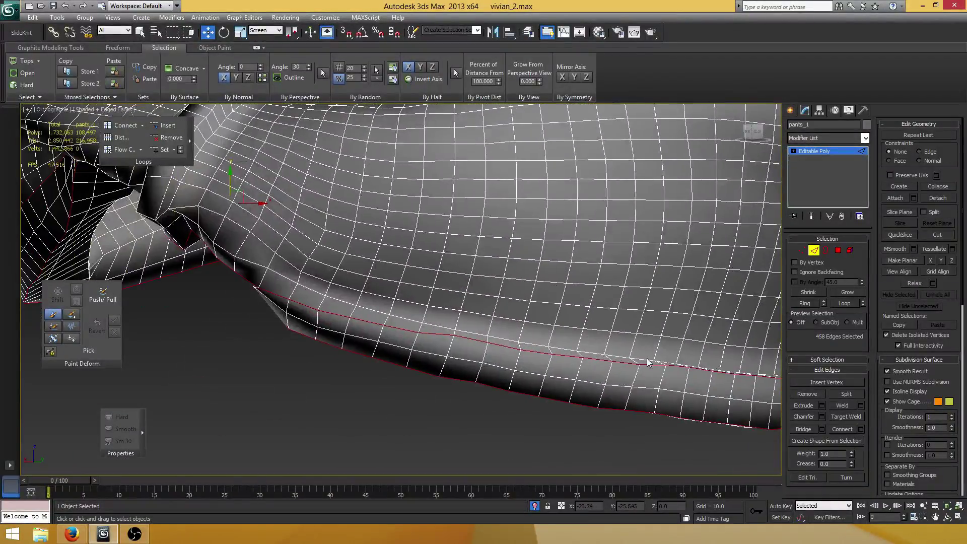
Chamfer the selected hem border edges by 0.002 with 1 segment, and clear the edge selection.
left_click(822, 416)
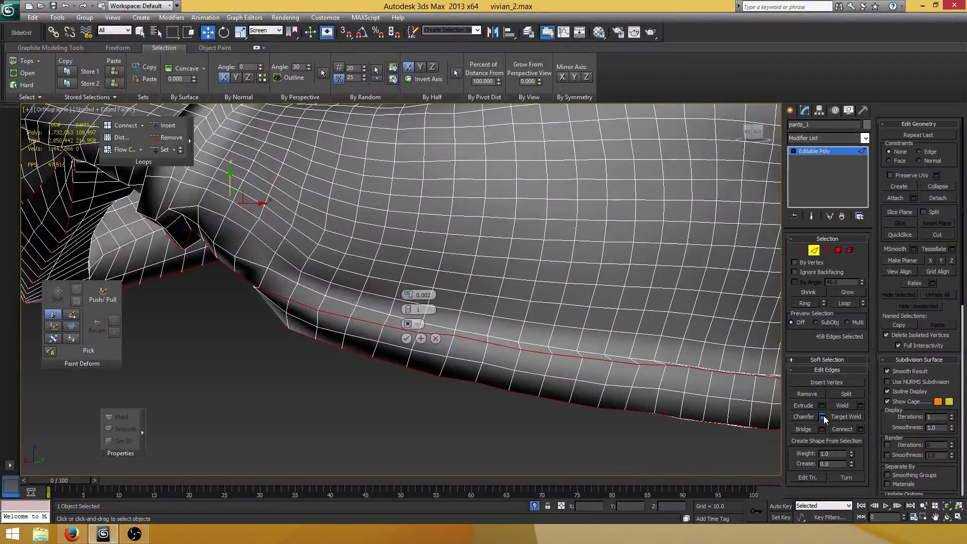
left_click(406, 339)
scroll(408, 315, "down", 8)
middle_click_drag(408, 316, 463, 304, "alt")
scroll(358, 303, "up", 5)
scroll(511, 188, "up", 5)
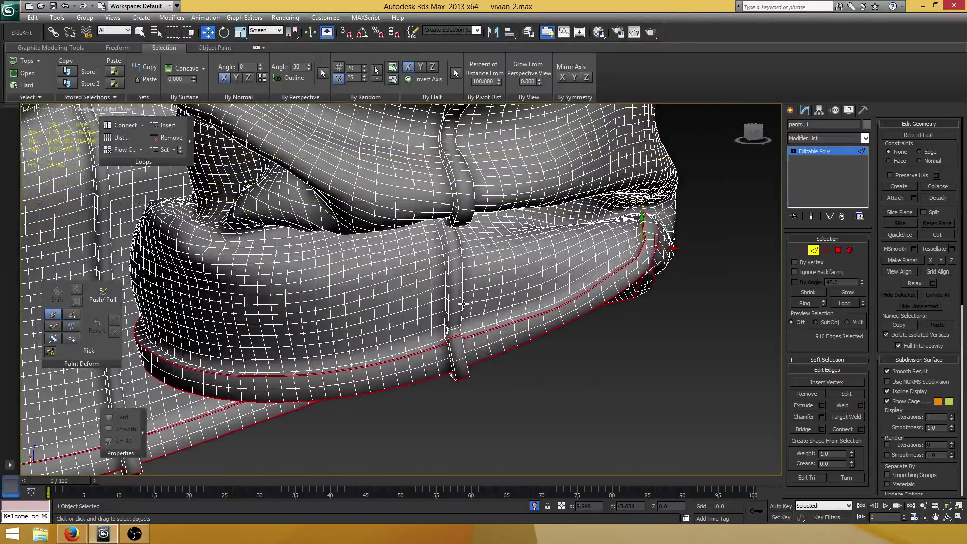
scroll(414, 282, "down", 3)
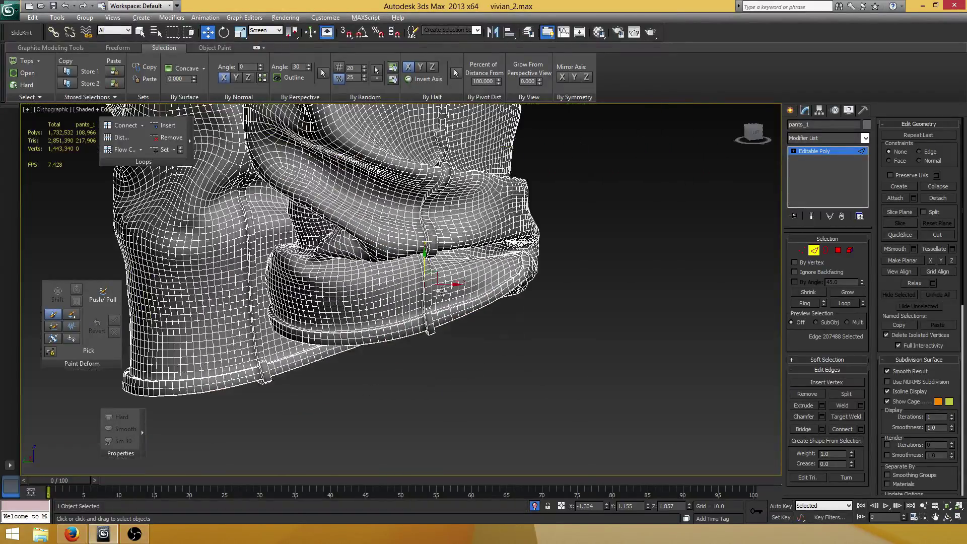
Select the edge loops running along both sides of the raised leg seam at the folded hem.
middle_click_drag(414, 282, 524, 263, "alt")
scroll(525, 263, "up", 8)
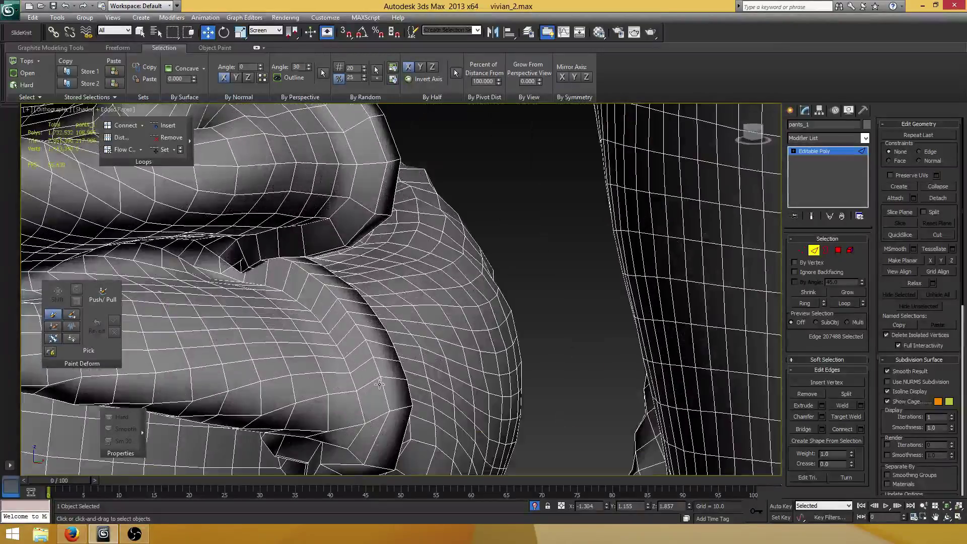
double_click(382, 376)
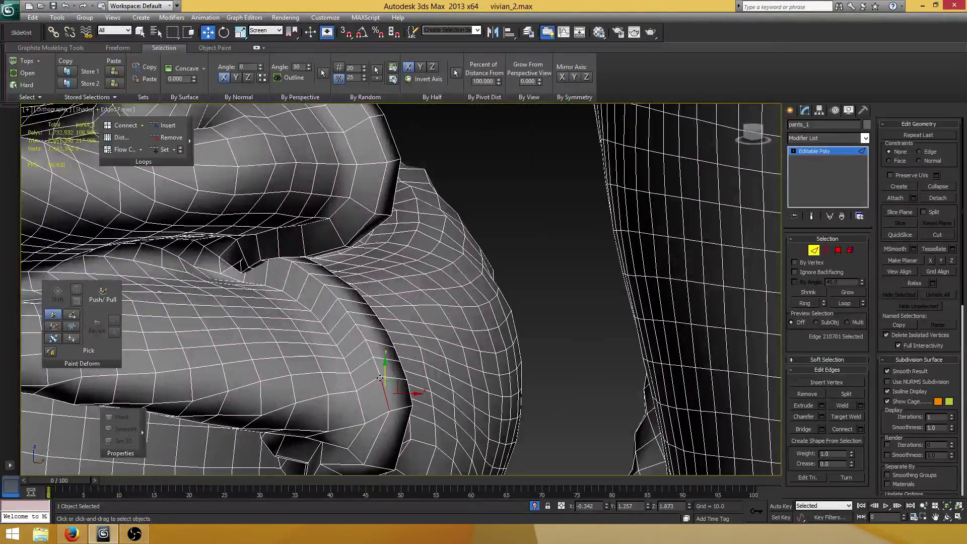
scroll(390, 358, "down", 4)
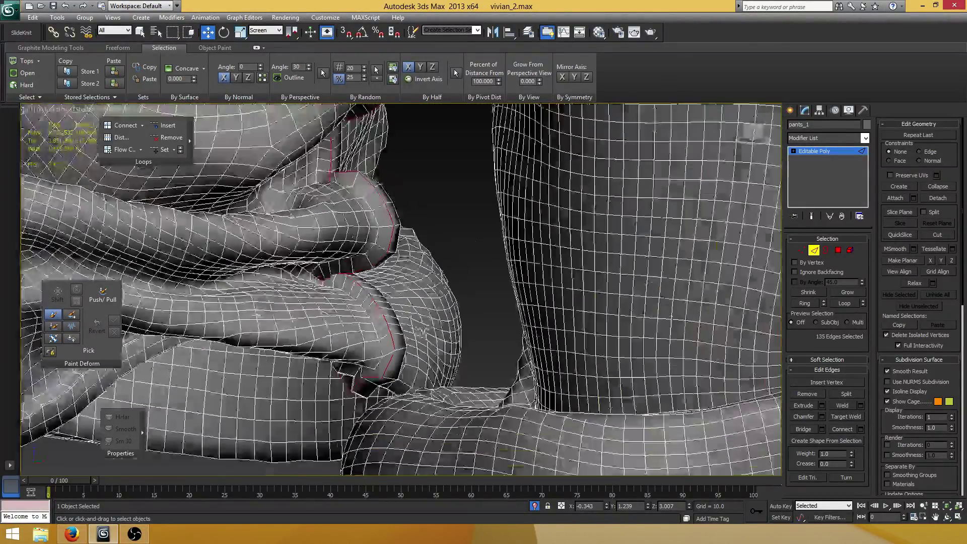
middle_click_drag(390, 358, 302, 318, "alt")
scroll(443, 292, "up", 4)
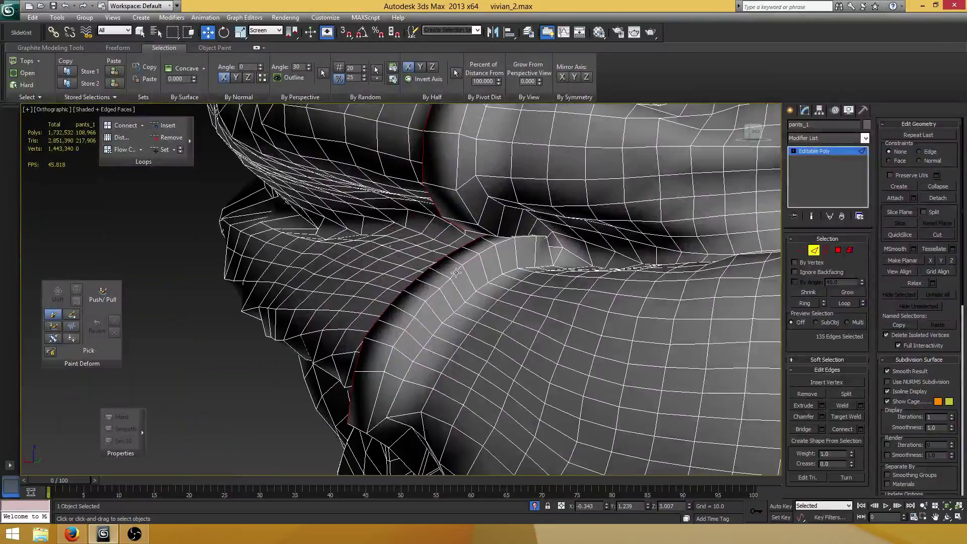
double_click(442, 284, "ctrl")
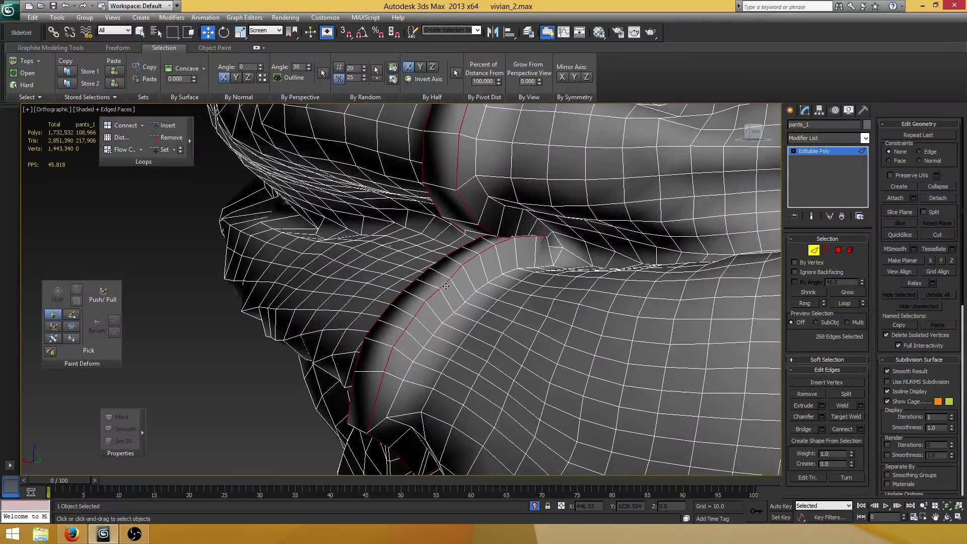
Add the next few seam edges above the end of the selected loops, around the knee on the inner leg.
scroll(442, 284, "down", 6)
middle_click_drag(445, 244, 445, 353)
scroll(414, 296, "down", 4)
middle_click_drag(415, 295, 415, 405)
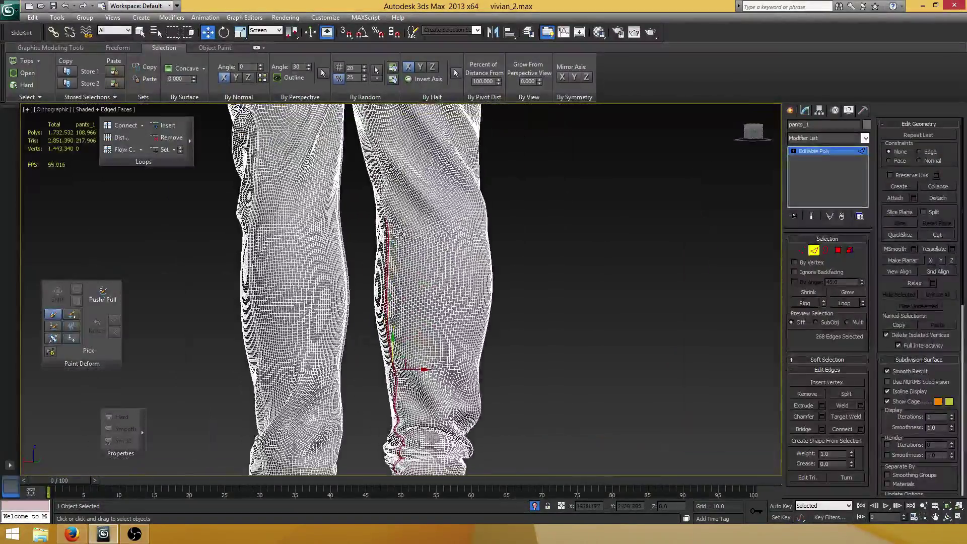
scroll(400, 280, "up", 6)
middle_click_drag(400, 280, 222, 297, "alt")
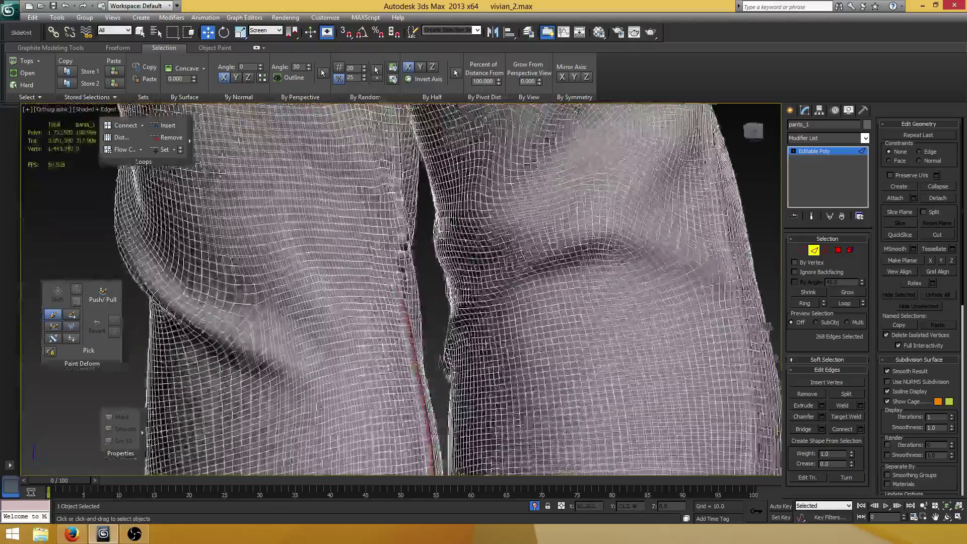
scroll(371, 306, "up", 4)
middle_click_drag(371, 307, 385, 311, "alt")
scroll(395, 300, "up", 4)
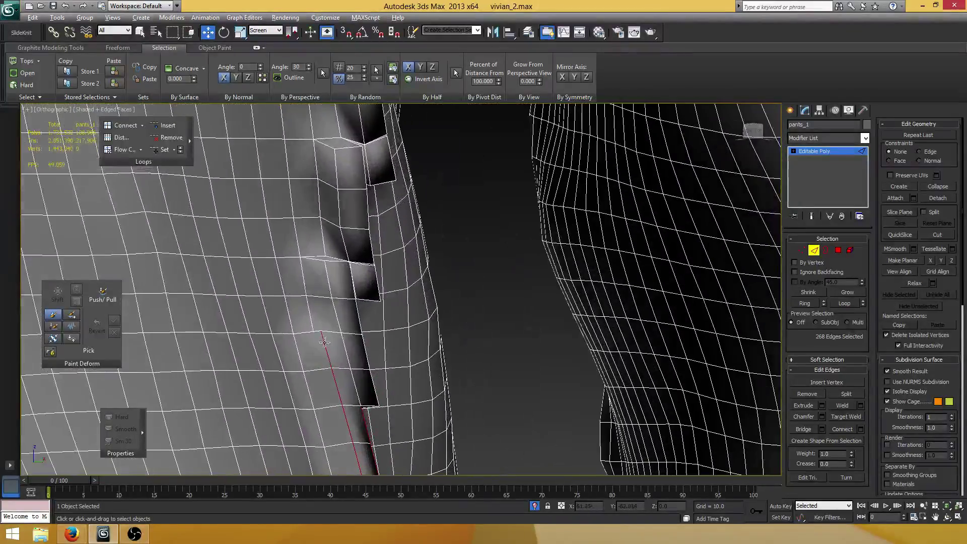
left_click(337, 319, "ctrl")
left_click(329, 284, "ctrl")
left_click(339, 261, "ctrl")
Inspect the broken seam step at vertex level in wireframe and shaded views, and save the scene.
scroll(379, 278, "up", 8)
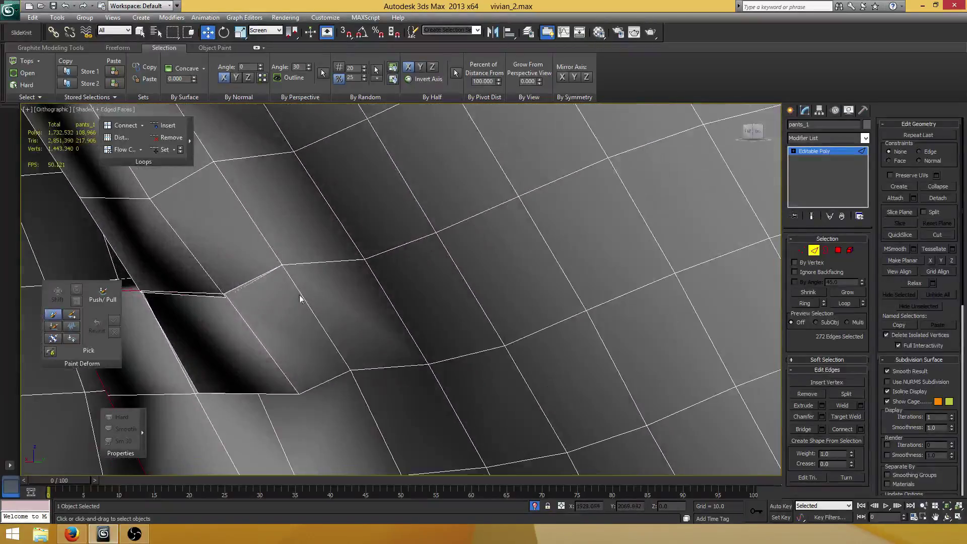
middle_click_drag(343, 295, 432, 318)
scroll(358, 322, "up", 5)
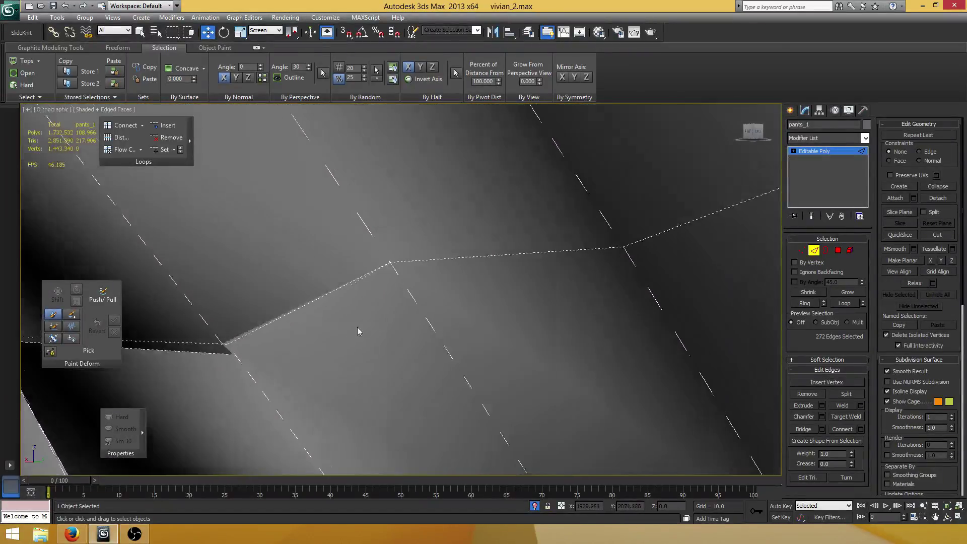
middle_click_drag(357, 330, 399, 335)
key("1")
key("F3")
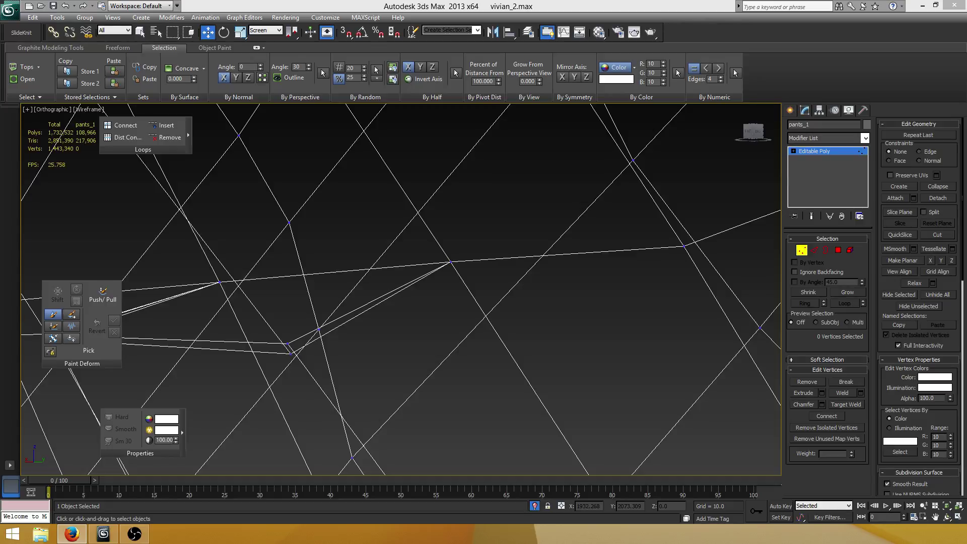
key("ctrl+s")
middle_click_drag(415, 315, 403, 271, "alt")
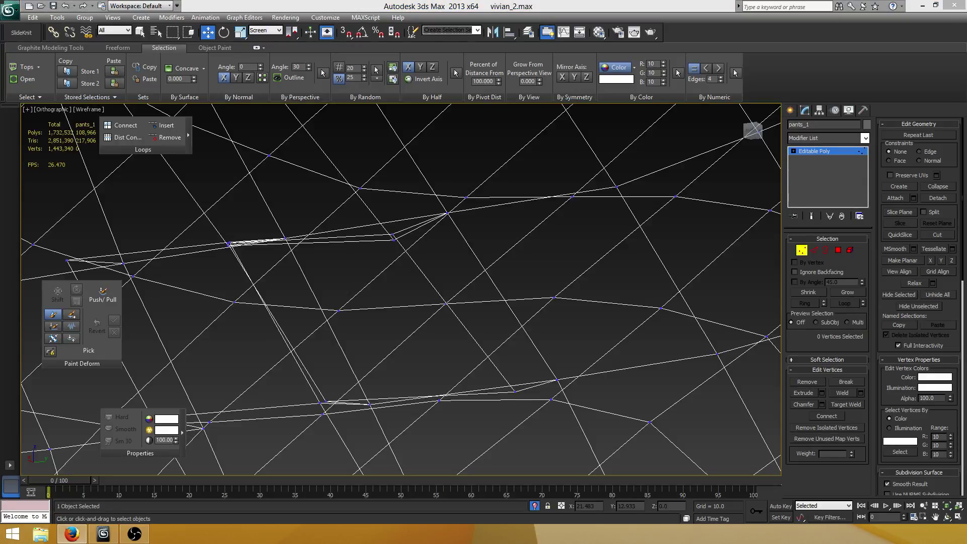
mouse_move(365, 272)
middle_mouse_down("alt")
mouse_move(353, 261)
mouse_move(379, 274)
middle_mouse_up("alt")
key("F3")
Select the overlapping vertex at the broken seam step and move it up to expose the faces hidden there.
left_click(325, 260)
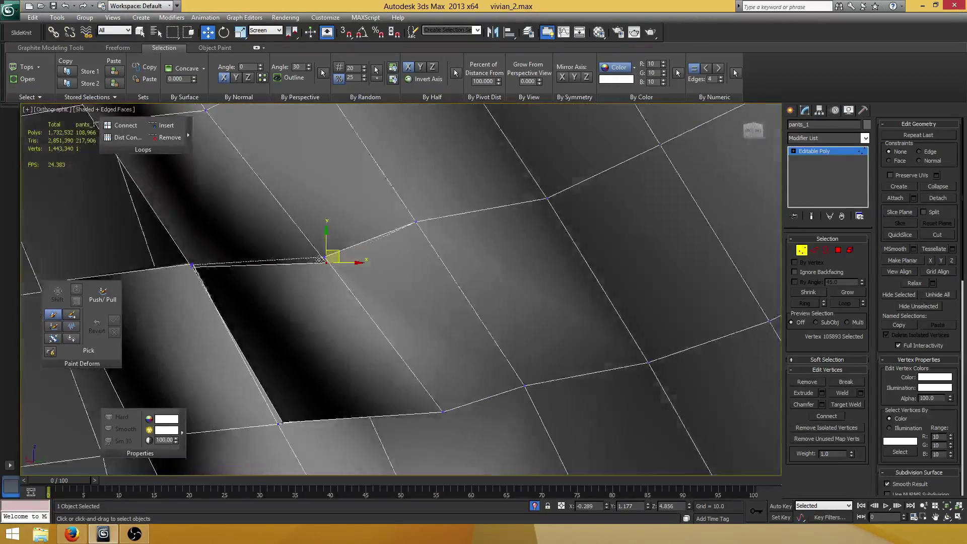
scroll(321, 276, "down", 6)
mouse_move(392, 281)
middle_mouse_down("alt")
mouse_move(427, 267)
mouse_move(396, 274)
middle_mouse_up("alt")
scroll(397, 274, "up", 2)
scroll(397, 274, "up", 10)
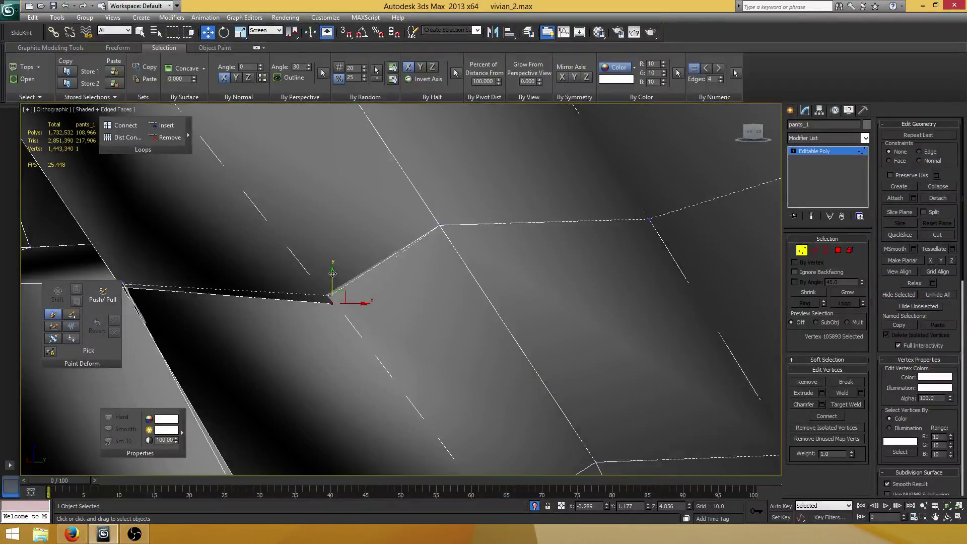
left_click_drag(332, 274, 305, 224)
middle_click_drag(306, 224, 332, 188, "alt")
Select the two sliver polygons around the moved vertex and delete them.
left_click(837, 250)
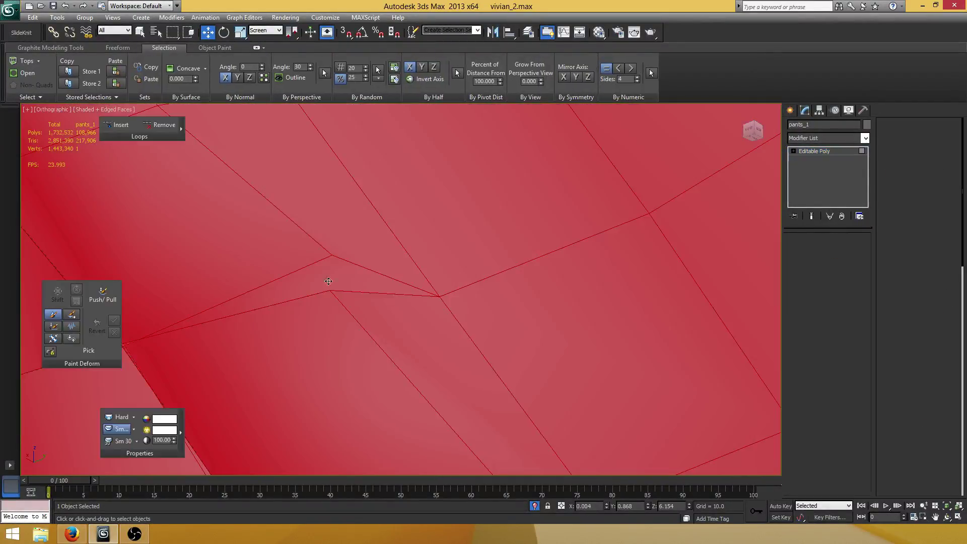
left_click(369, 263)
middle_click_drag(369, 263, 316, 325, "alt")
left_click(322, 333, "ctrl")
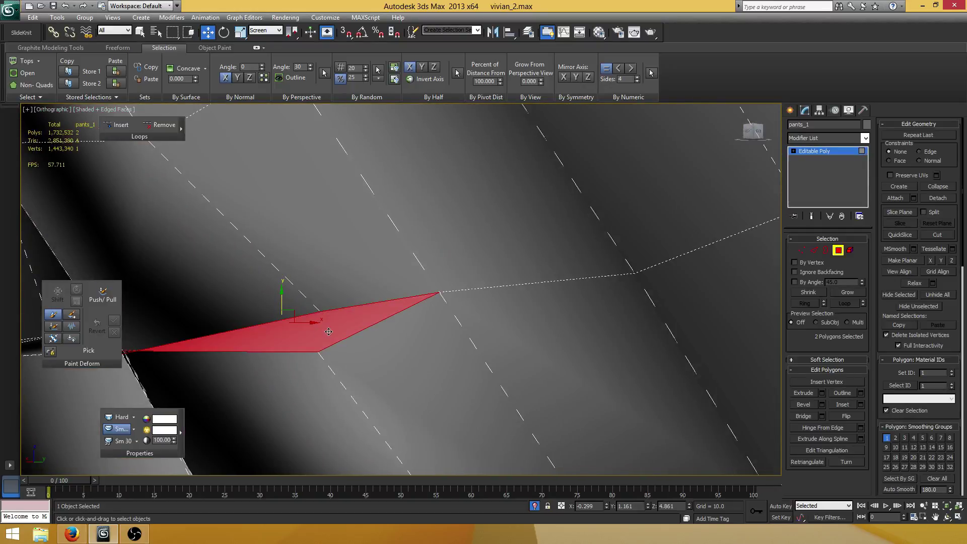
Collapse the moved vertex and the vertex directly below it into one to close the gap.
key("1")
key("F3")
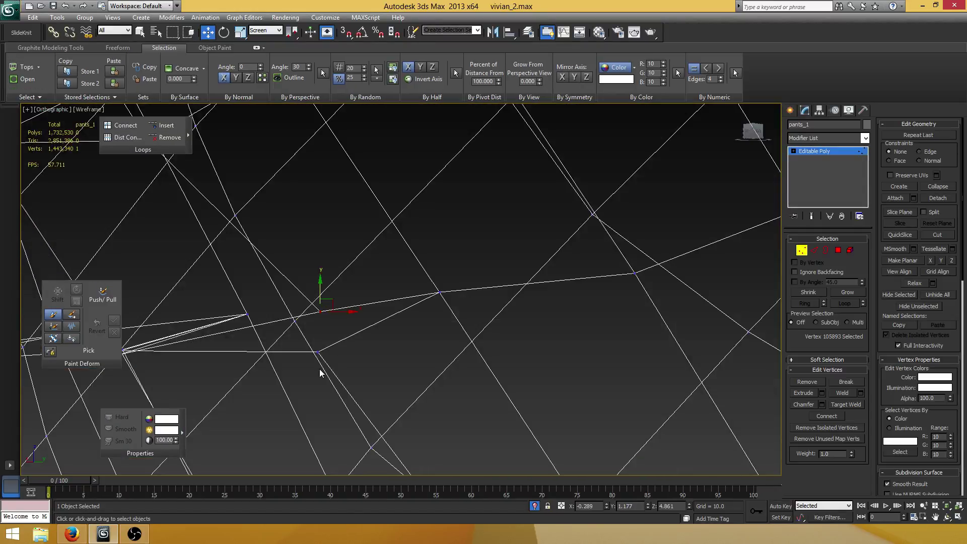
left_click(317, 353, "ctrl")
left_click(939, 187)
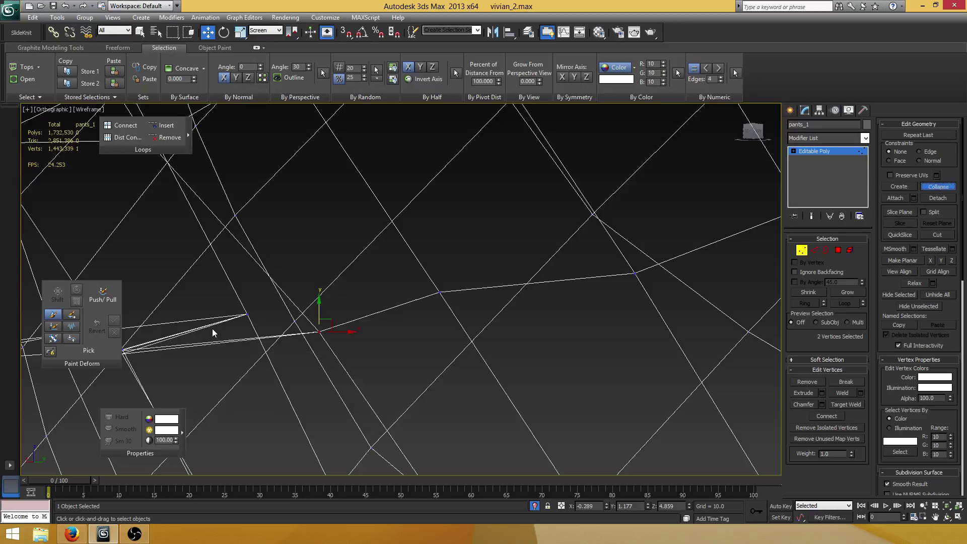
Collapse the overlapping vertices at the neighbouring corner of the seam step and check the surface from the side.
middle_click_drag(160, 367, 321, 336)
left_click_drag(301, 349, 256, 302)
scroll(297, 301, "down", 4)
mouse_move(317, 307)
middle_mouse_down("alt")
mouse_move(386, 289)
mouse_move(431, 303)
mouse_move(407, 307)
middle_mouse_up("alt")
scroll(402, 295, "up", 4)
key("F3")
middle_click_drag(352, 294, 366, 298, "alt")
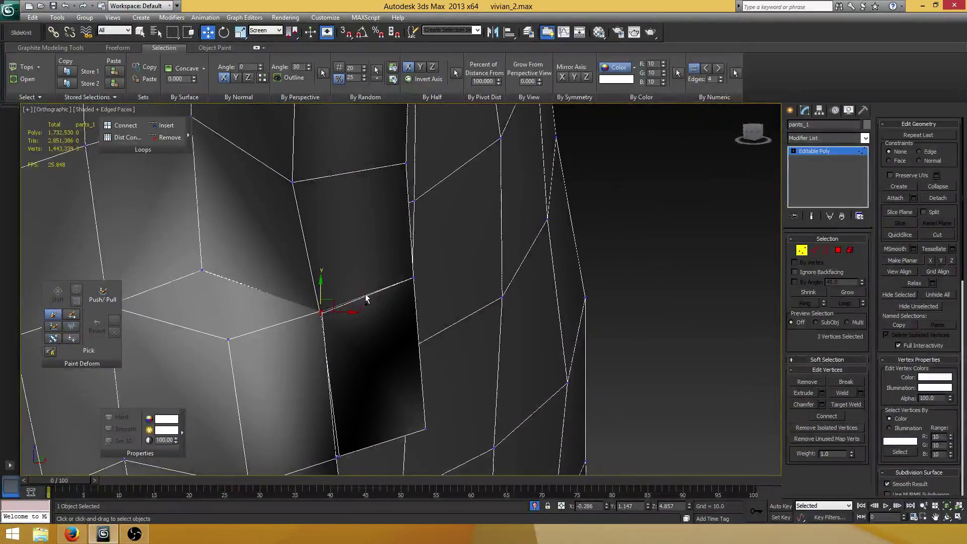
scroll(377, 306, "down", 6)
scroll(370, 290, "up", 2)
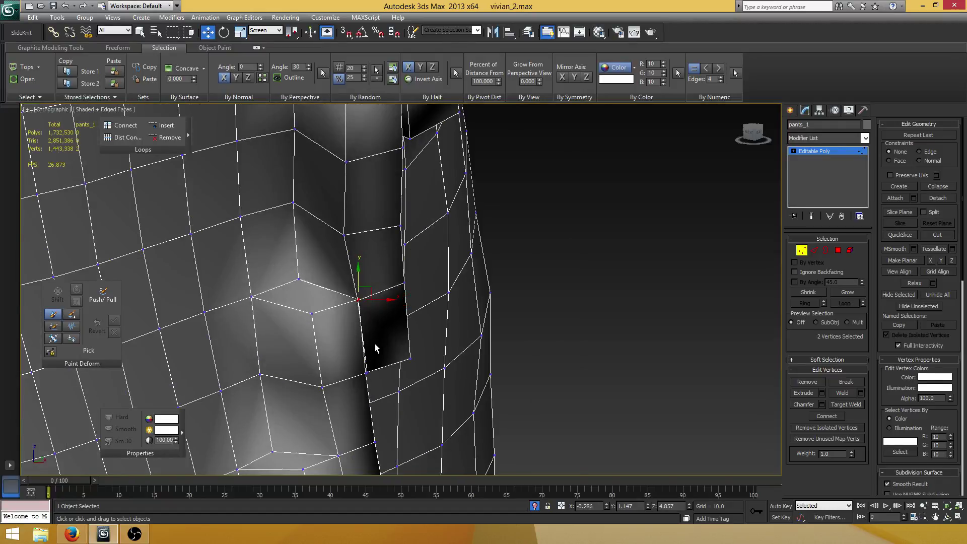
Select one of the overlapping vertices at the next broken seam step and move it down, clear of its neighbour.
scroll(375, 343, "up", 4)
middle_click_drag(226, 457, 396, 322)
key("F3")
key("z")
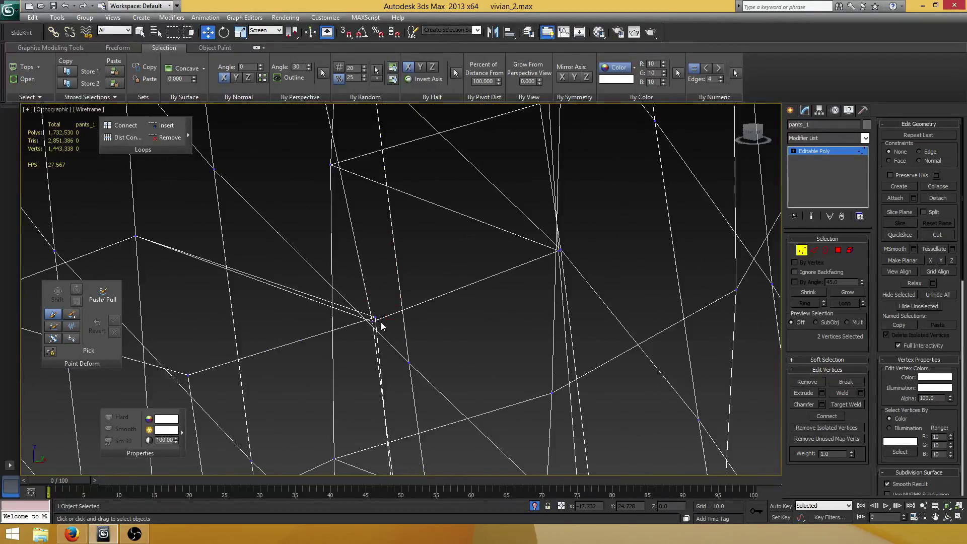
left_click(376, 318)
key("F3")
mouse_move(376, 294)
left_mouse_down()
mouse_move(377, 284)
mouse_move(376, 316)
left_mouse_up()
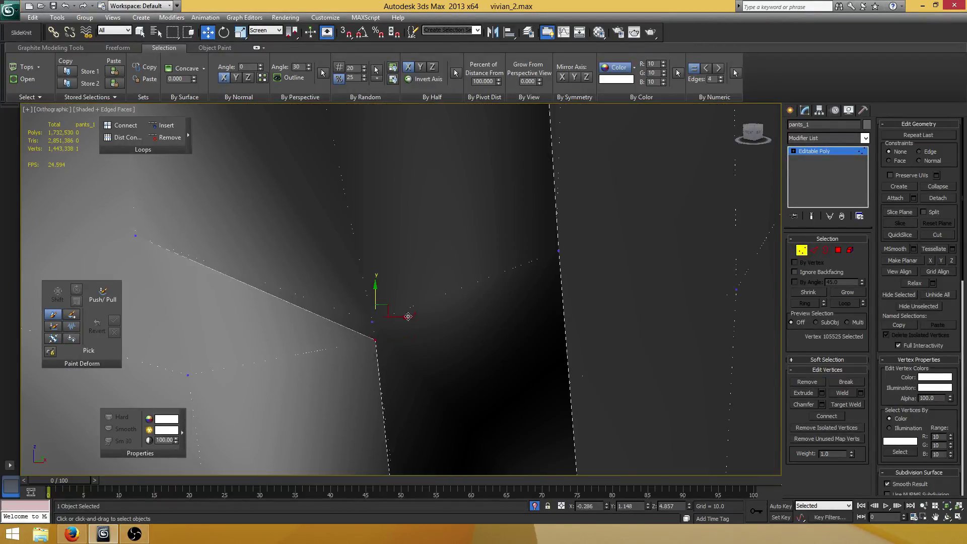
middle_click_drag(381, 340, 403, 344, "alt")
scroll(391, 331, "down", 5)
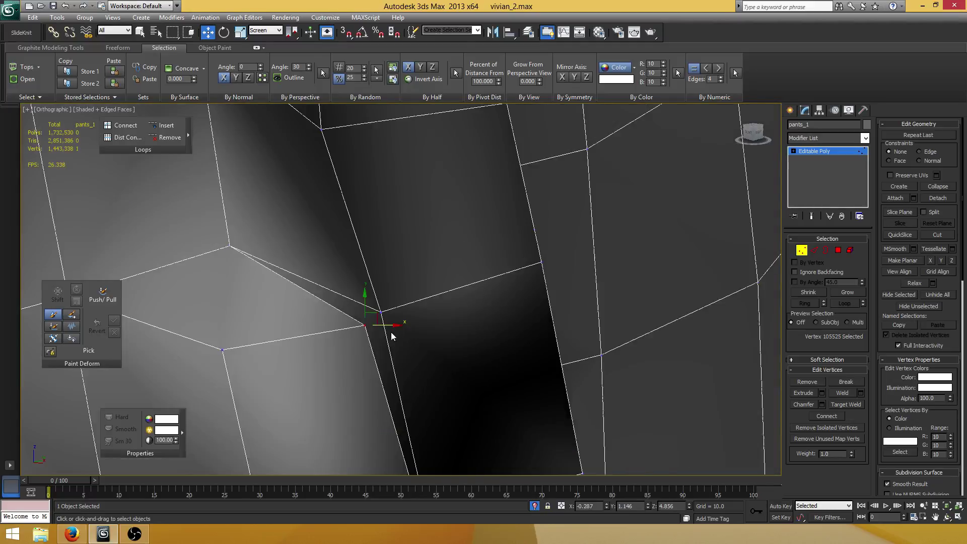
Delete the thin L-shaped polygon between the seam ridge and the dark side face.
left_click(837, 249)
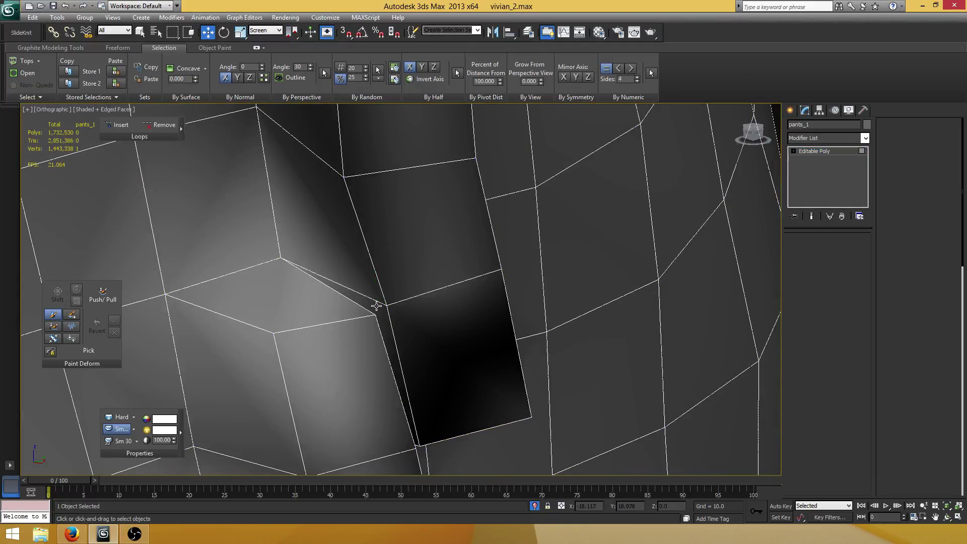
left_click(379, 306)
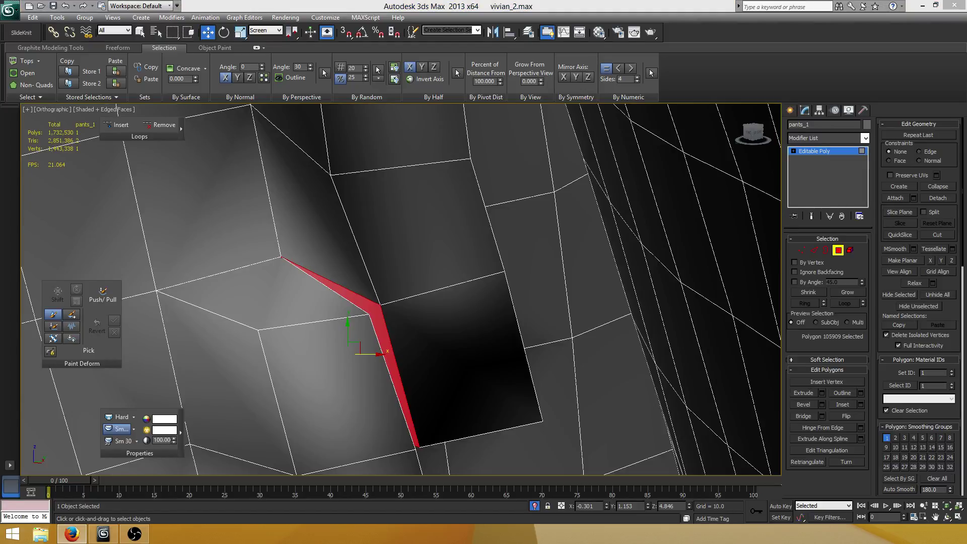
middle_click_drag(255, 259, 184, 228)
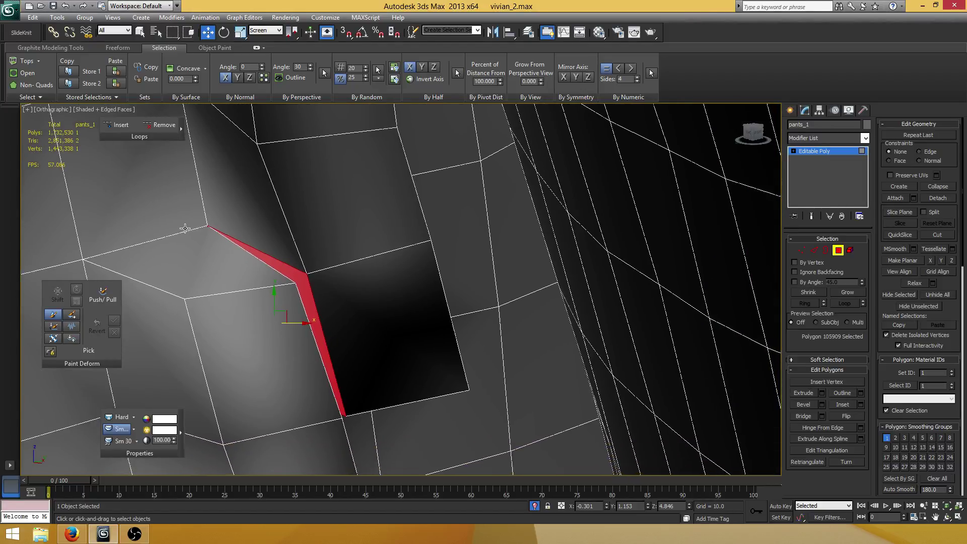
key("Delete")
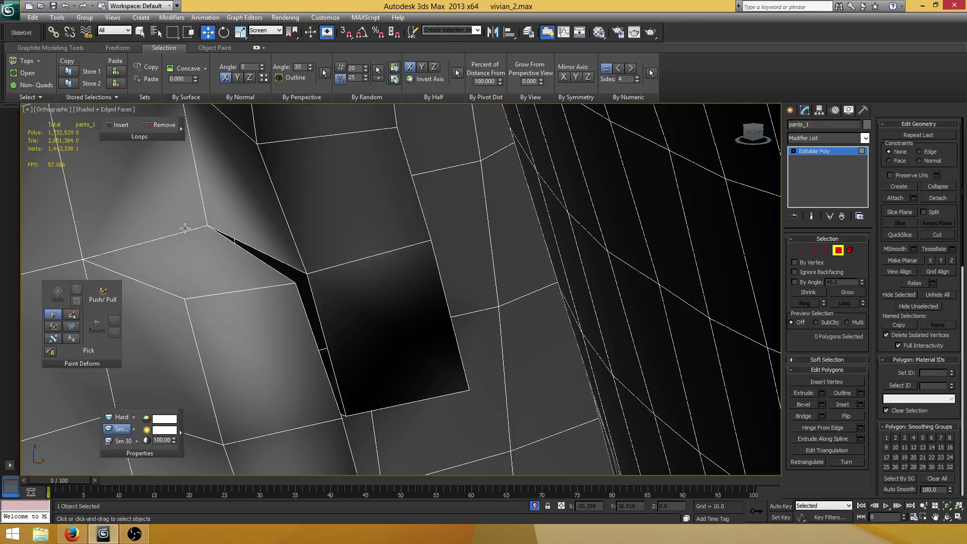
Pull the ridge corner vertex away from the seam's side face to open up the hole.
left_click(298, 288)
key("1")
left_click(295, 283)
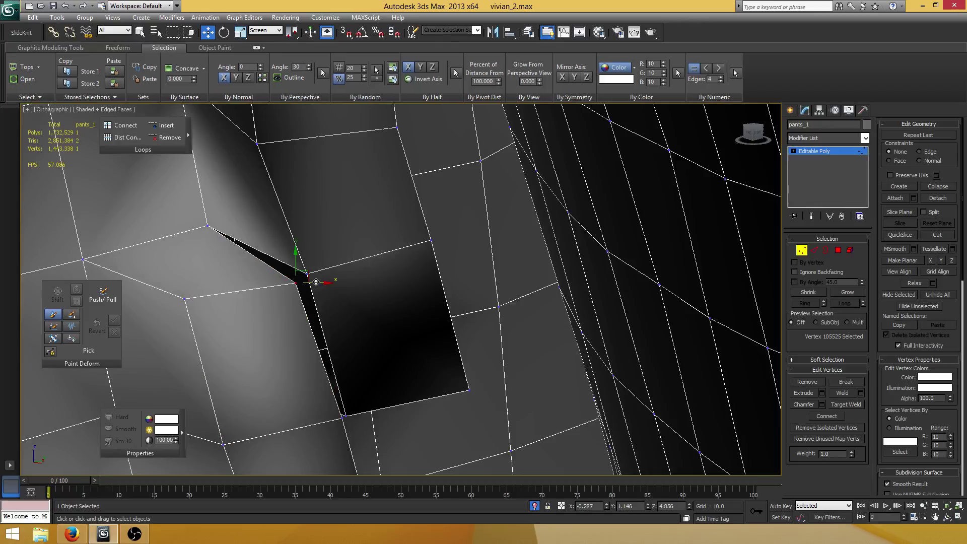
left_click_drag(295, 282, 214, 304)
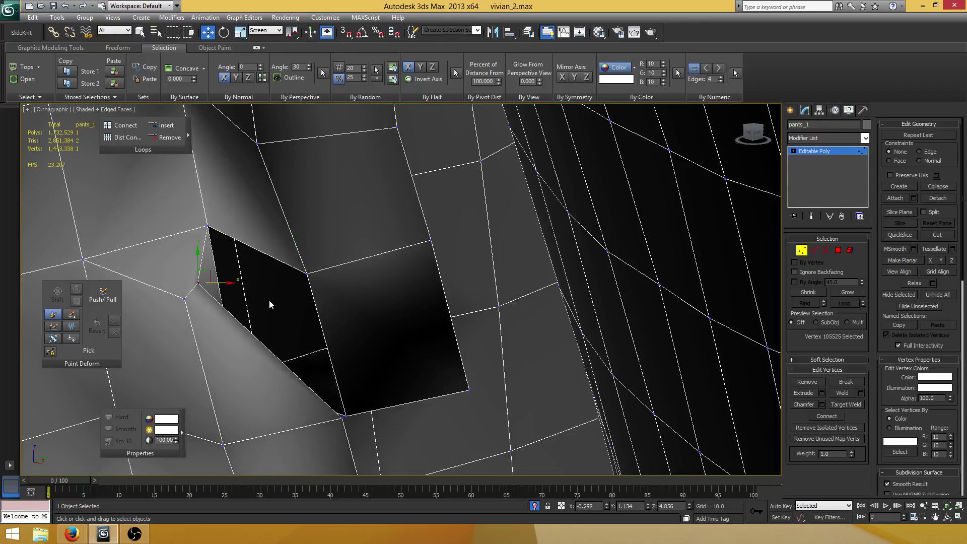
middle_click_drag(269, 300, 288, 303, "alt")
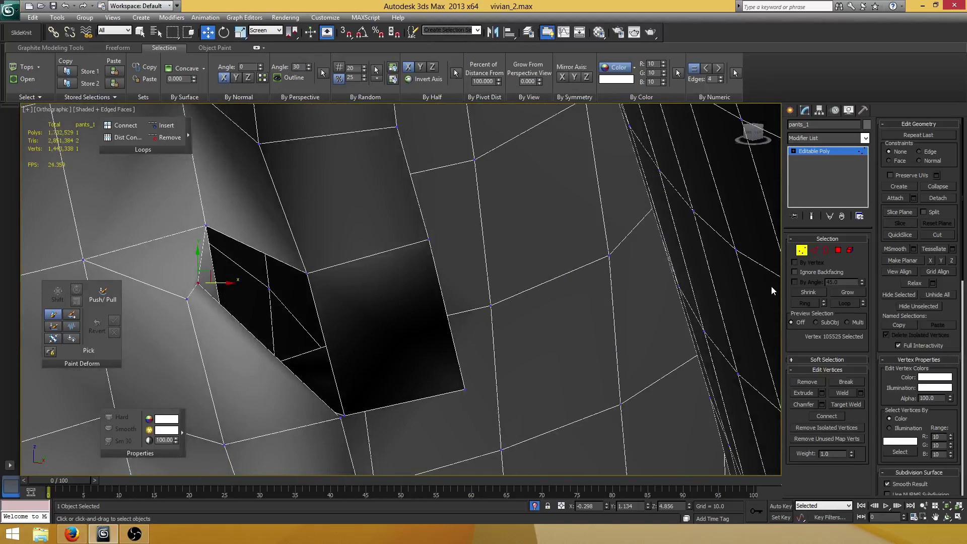
Delete the leftover hidden polygon inside the opened hole.
left_click(837, 250)
left_click(205, 285)
left_click(212, 285)
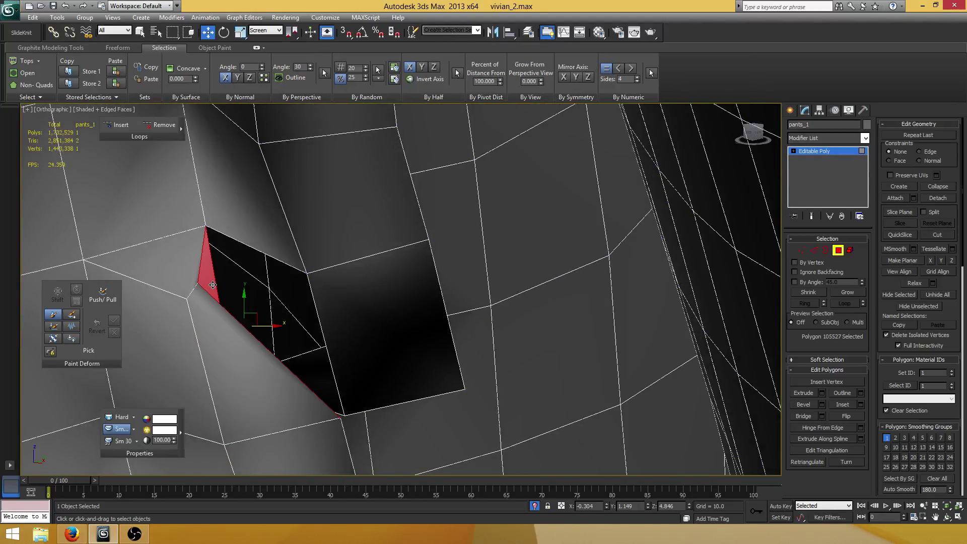
key("Delete")
Move the ridge corner vertex back to the seam corner and collapse it with the adjacent vertex.
key("1")
left_click_drag(216, 285, 326, 284)
middle_click_drag(327, 284, 316, 270)
scroll(312, 270, "up", 2)
key("F3")
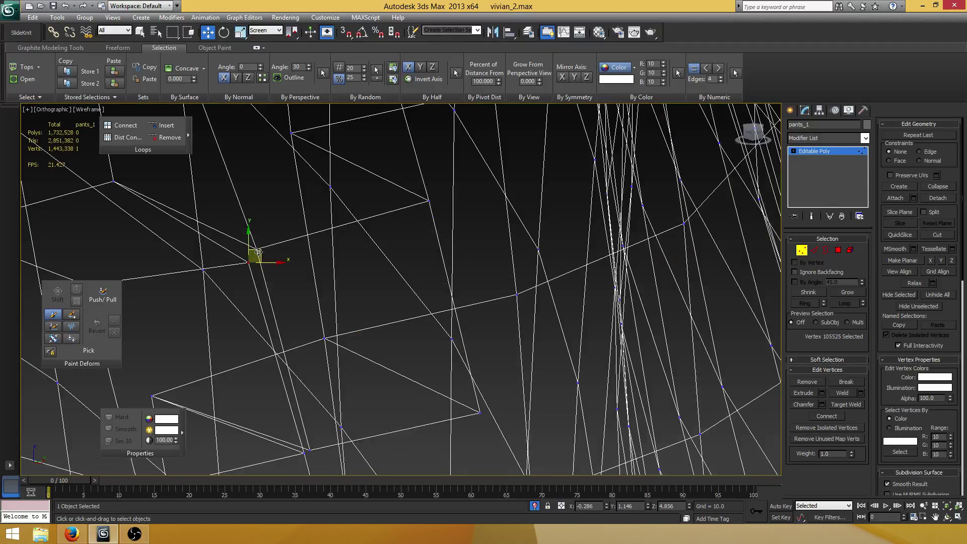
left_click(257, 251, "ctrl")
left_click(936, 186)
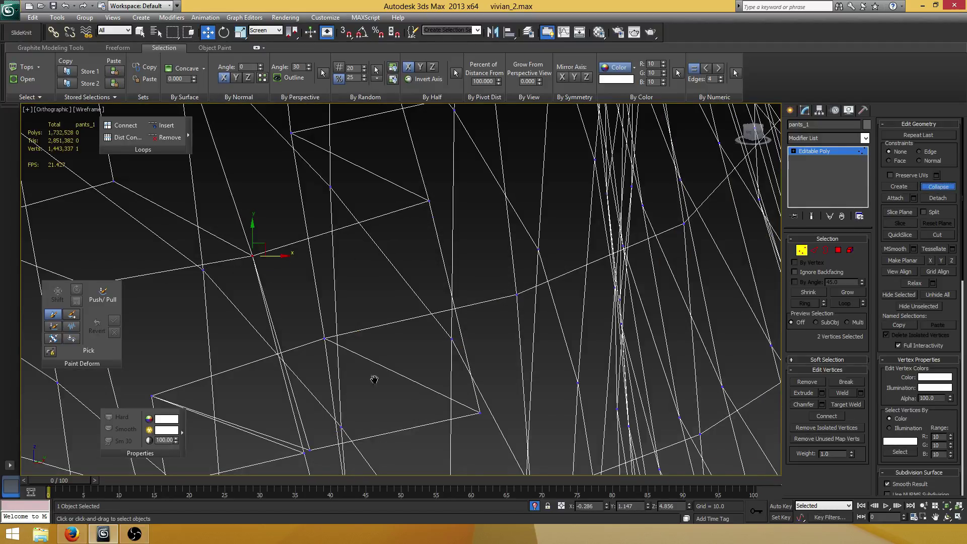
Collapse the pair of overlapping vertices at the lower corner of the same seam face.
middle_click_drag(374, 379, 396, 315)
left_click_drag(342, 368, 316, 405)
key("ctrl+alt+c")
key("F3")
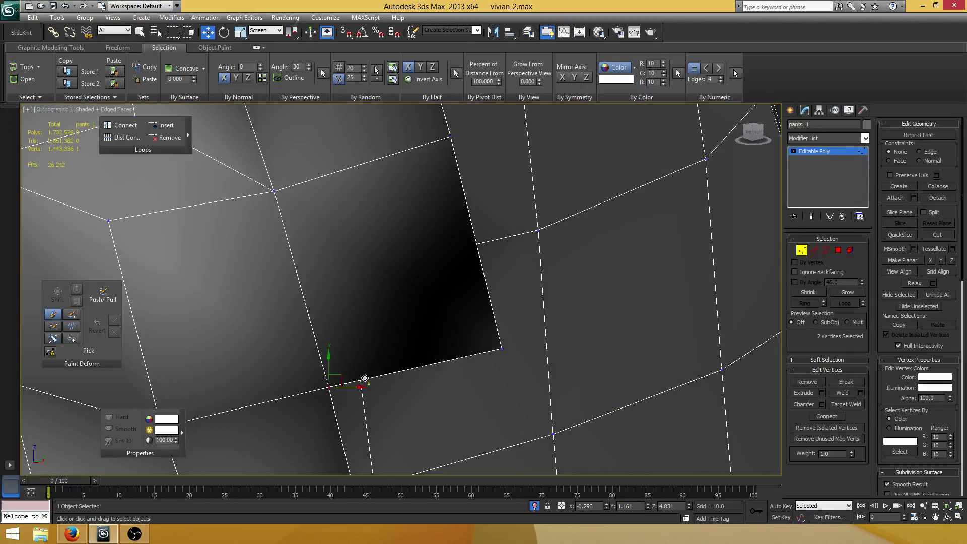
scroll(364, 378, "down", 10)
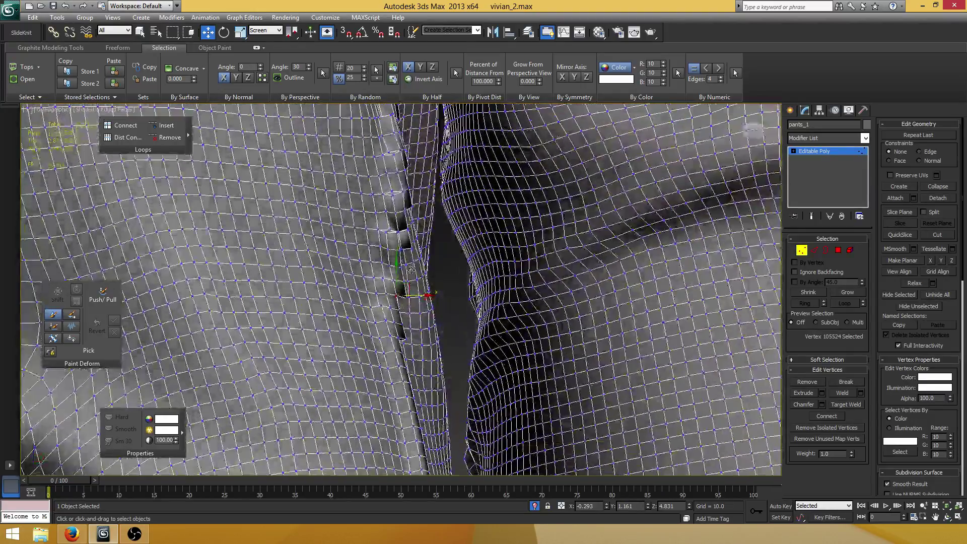
Delete the hidden sliver polygons around the inner edge of the next stepped seam face on the leg.
scroll(410, 269, "up", 10)
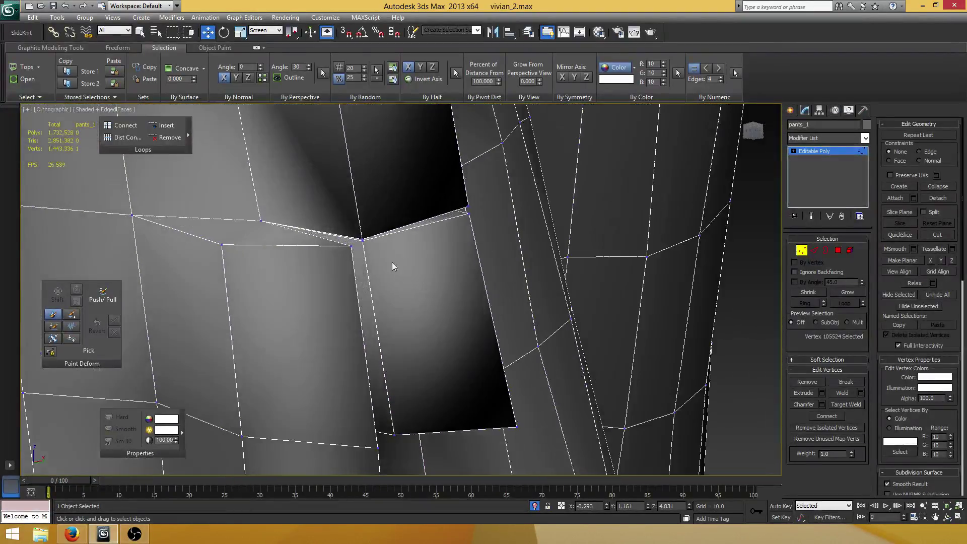
left_click(838, 250)
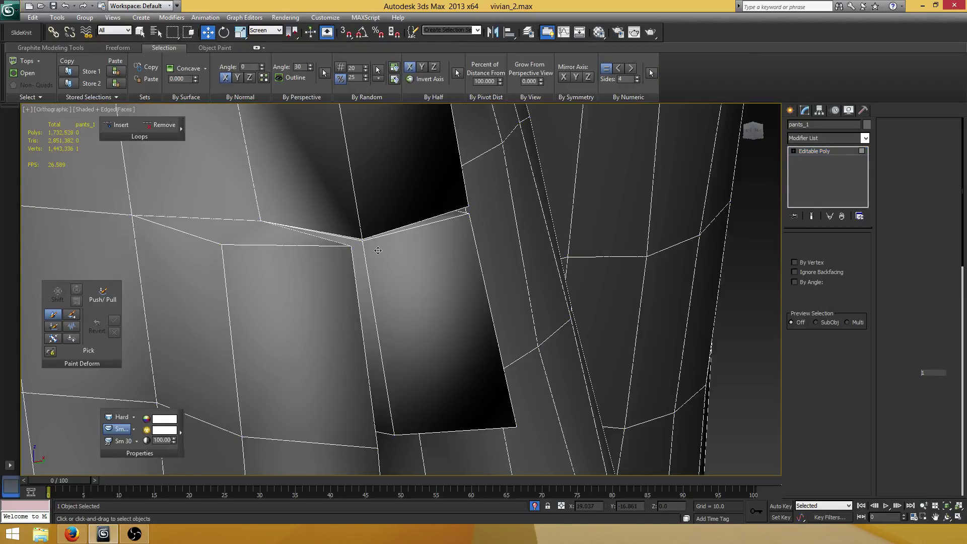
left_click(360, 273)
left_click(405, 228, "ctrl")
middle_click_drag(427, 240, 438, 211, "alt")
left_click(438, 211)
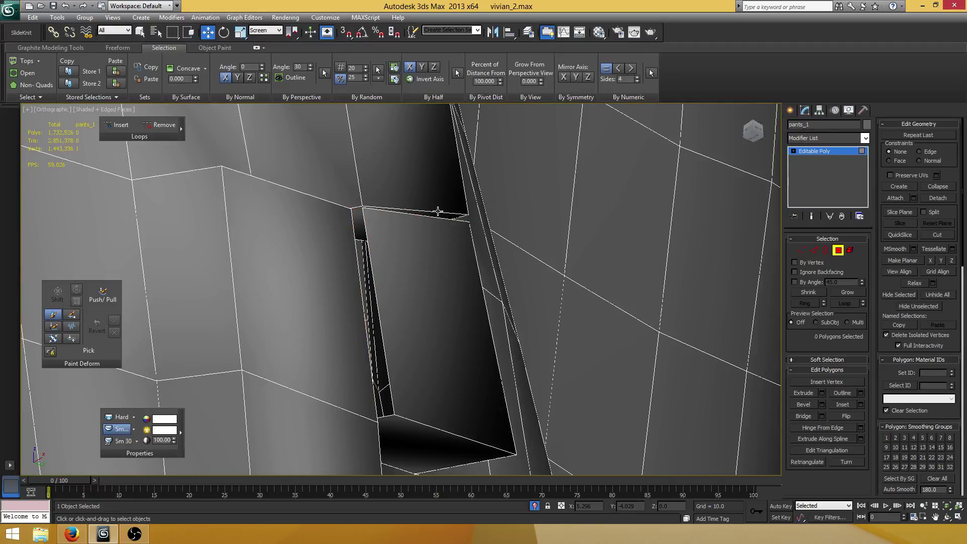
key("Delete")
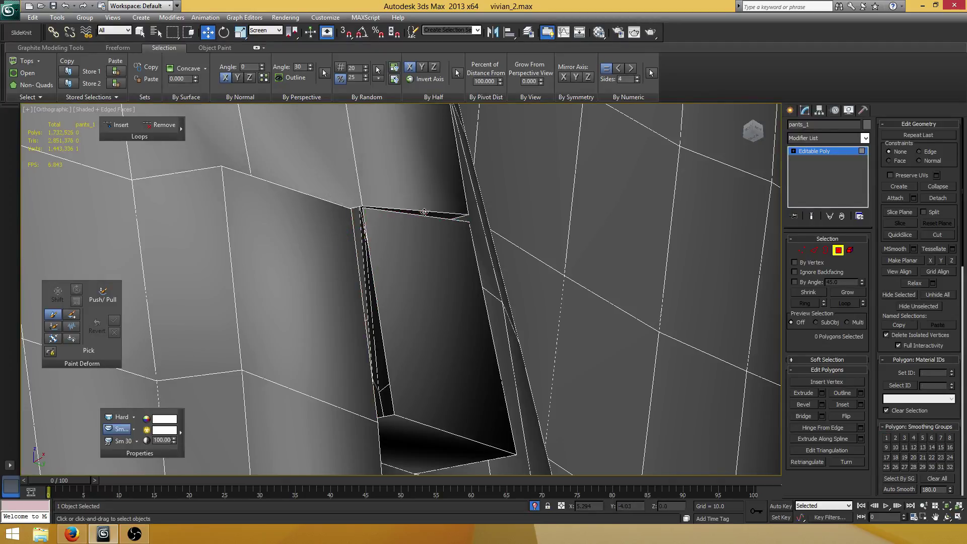
scroll(343, 289, "down", 3)
left_click(347, 288)
middle_click_drag(347, 288, 384, 261, "alt")
key("Delete")
Collapse the three overlapping vertices at the upper corner of the opened seam face.
key("1")
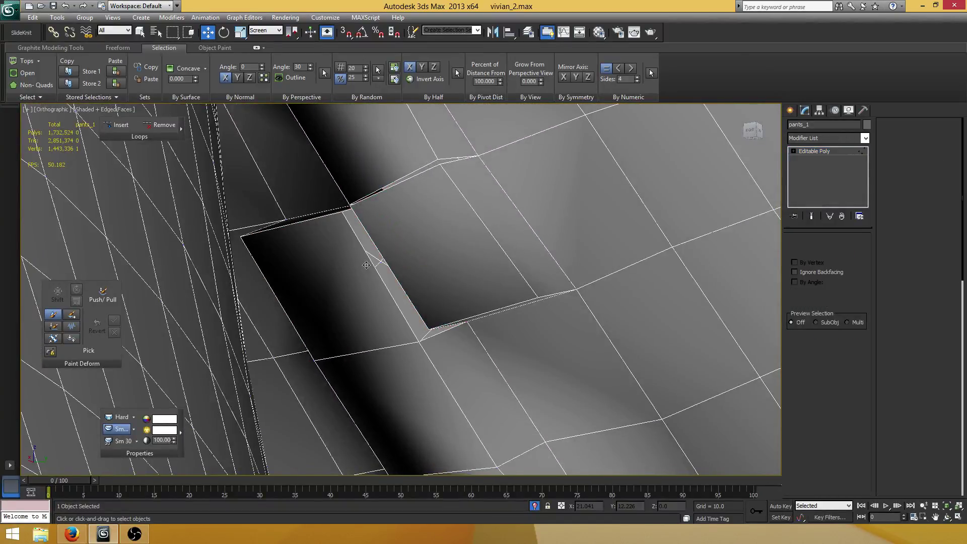
key("F3")
scroll(384, 223, "up", 2)
left_click_drag(344, 192, 304, 233)
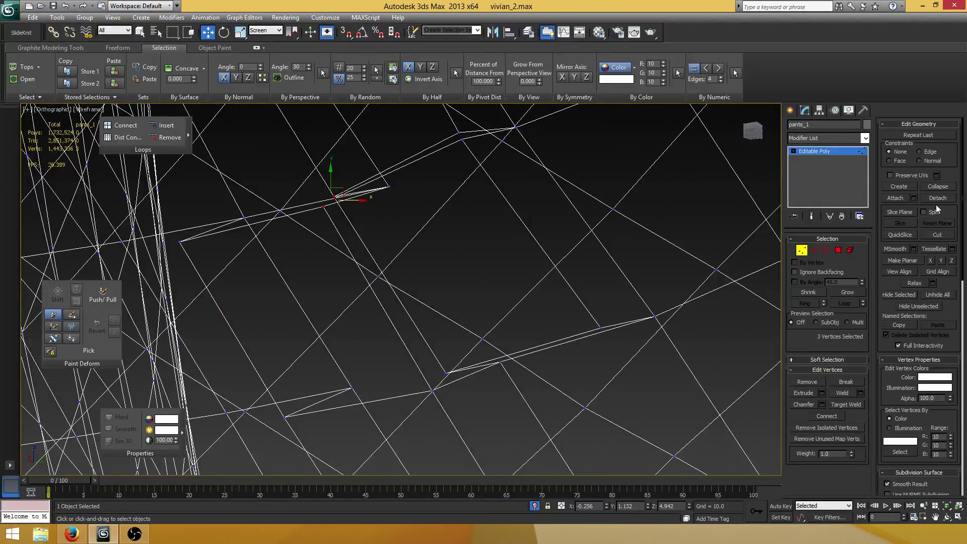
left_click(936, 187)
Merge the remaining overlapping vertices along the upper and lower edges of the same seam face.
middle_click_drag(425, 168, 410, 196)
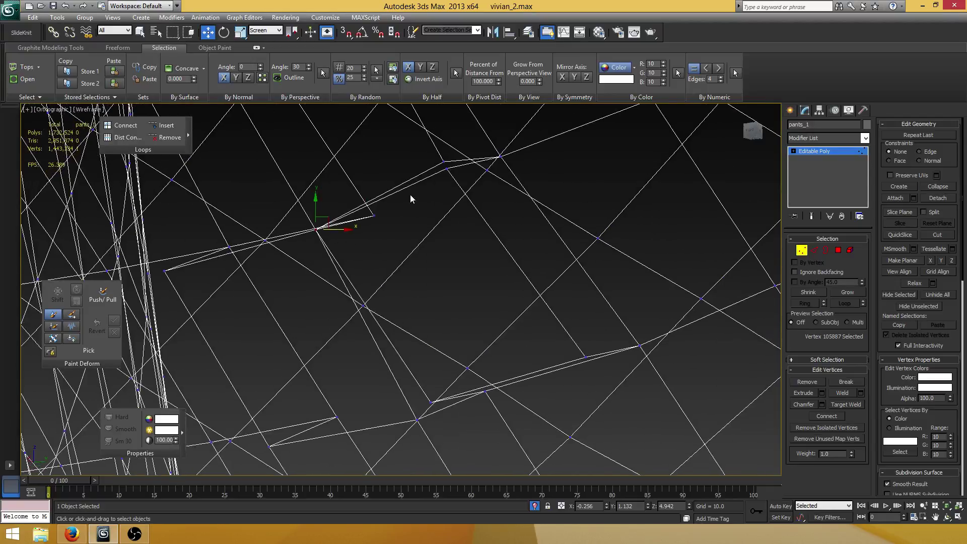
left_click(375, 217)
left_click(445, 162)
middle_click_drag(432, 292, 423, 196)
left_click(421, 312)
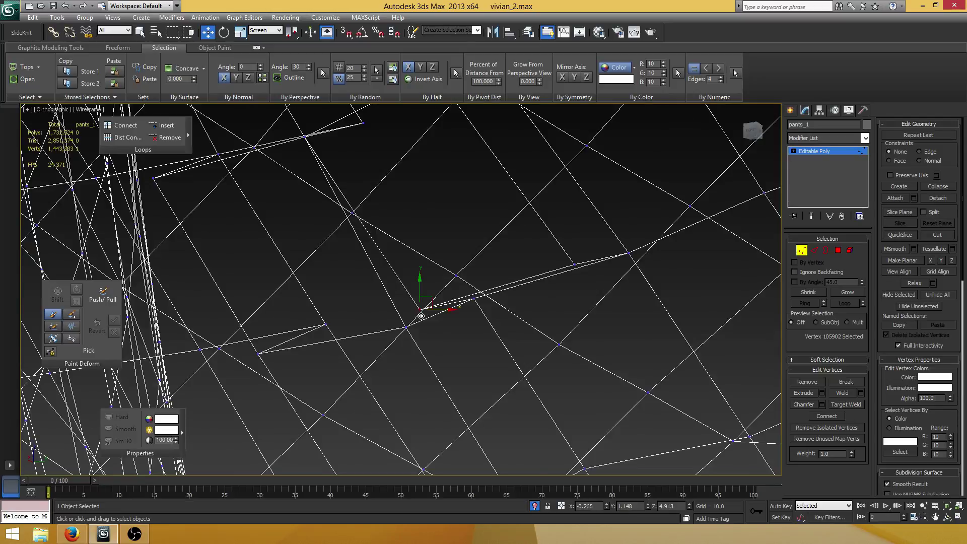
key("F3")
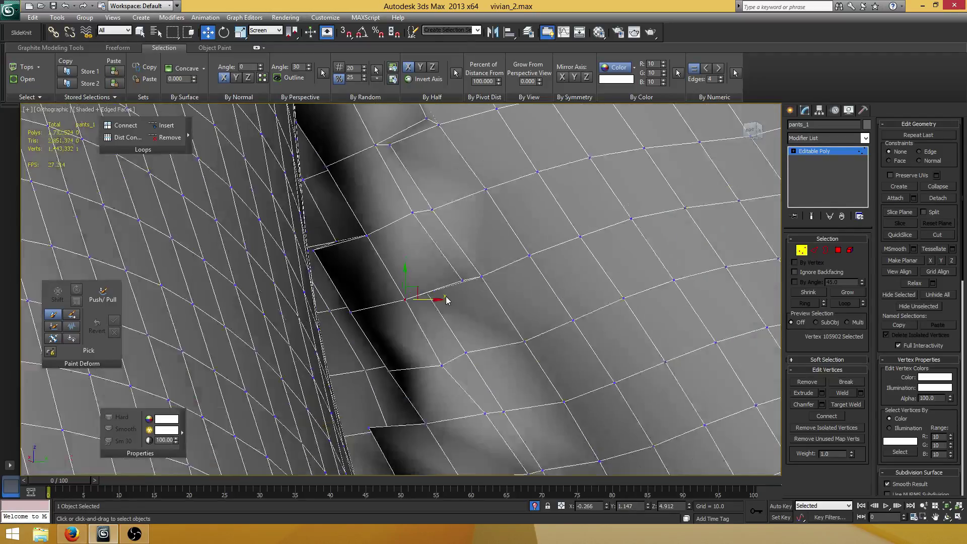
Check the lower legs of the pants mesh for open borders.
scroll(453, 285, "down", 3)
middle_click_drag(459, 275, 626, 263, "alt")
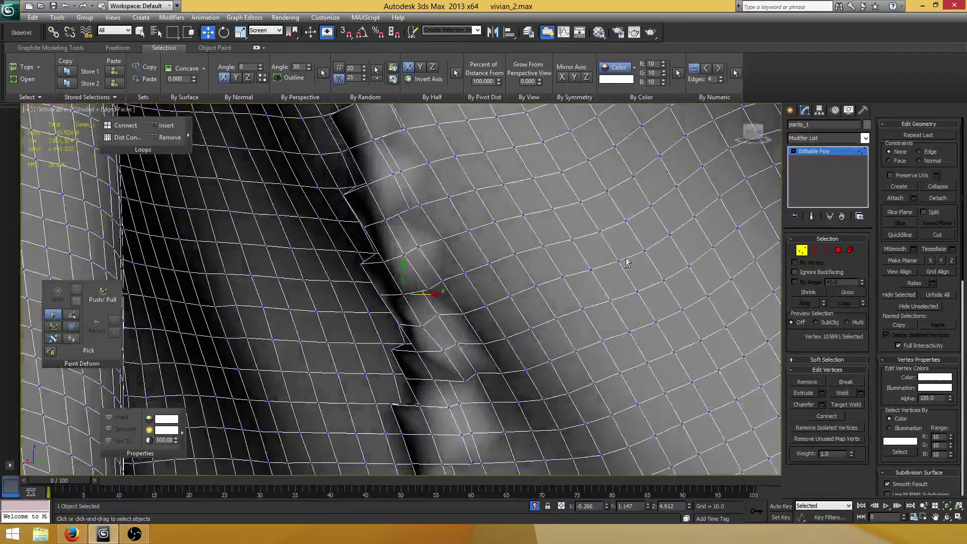
left_click(826, 251)
middle_click_drag(434, 248, 393, 225)
scroll(393, 221, "down", 3)
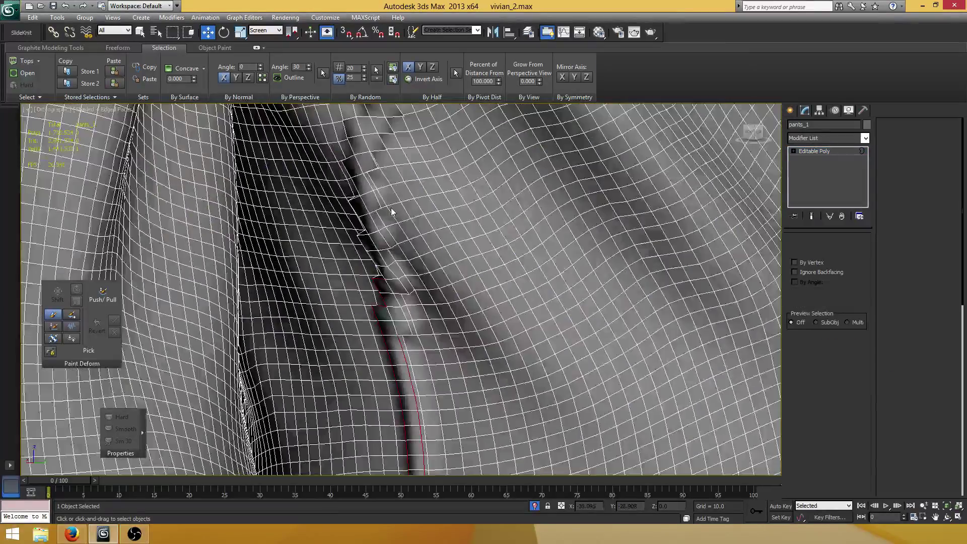
scroll(391, 212, "down", 10)
left_click_drag(533, 214, 234, 496)
scroll(395, 373, "up", 2)
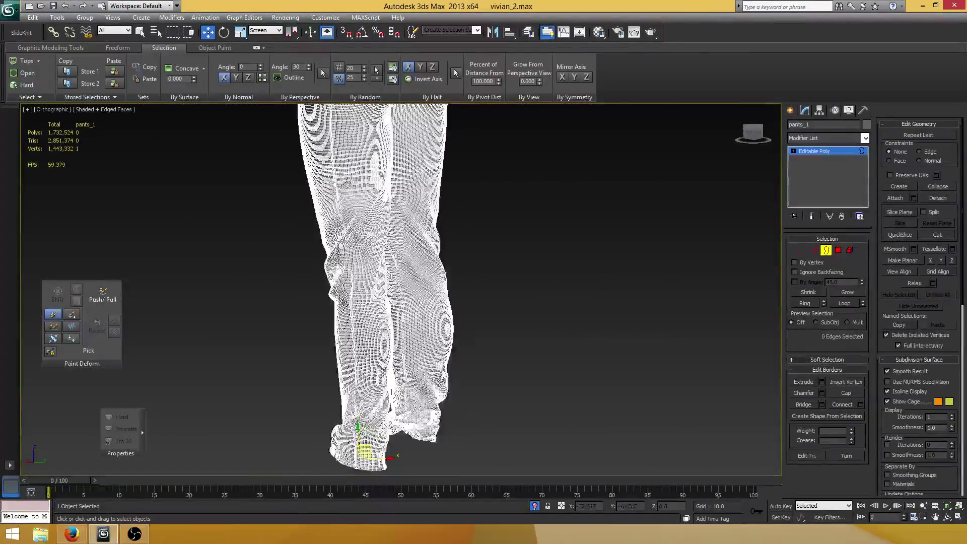
Select the edge loops running along the seam ridge above the jagged section at the back of the leg.
scroll(395, 372, "up", 2)
middle_click_drag(446, 297, 375, 305, "alt")
scroll(400, 283, "up", 5)
key("2")
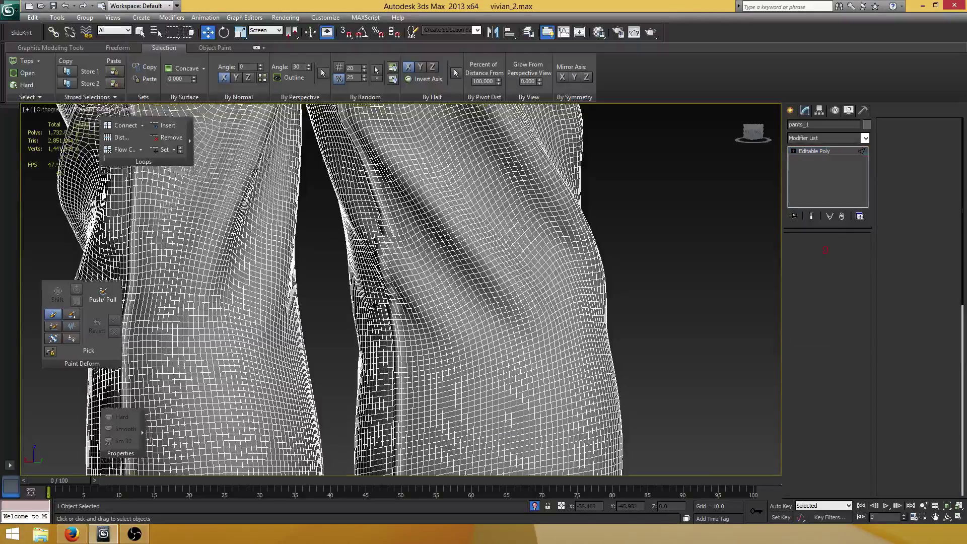
scroll(374, 305, "up", 5)
key("2")
left_click(363, 197)
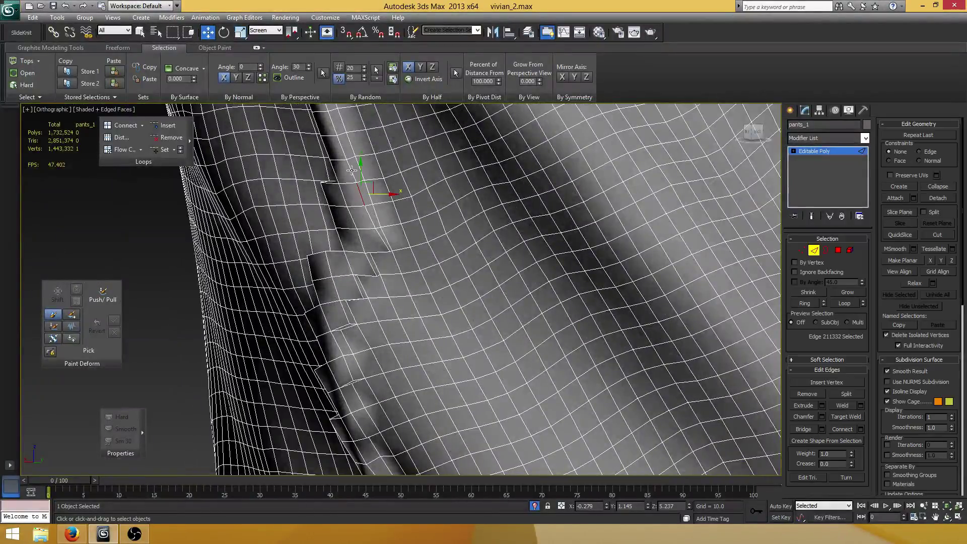
double_click(346, 171)
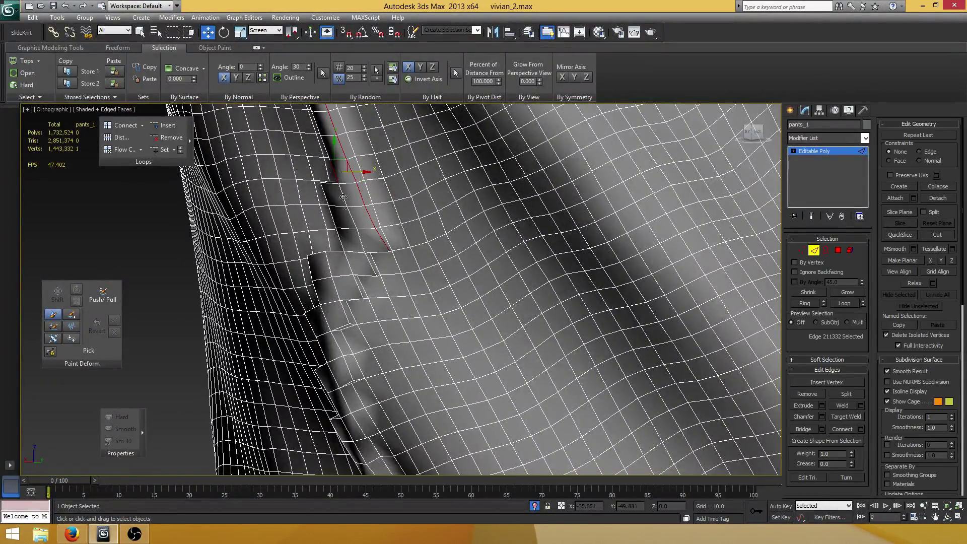
Examine the selected seam loop from several sides of the pants and save the scene.
scroll(343, 197, "down", 8)
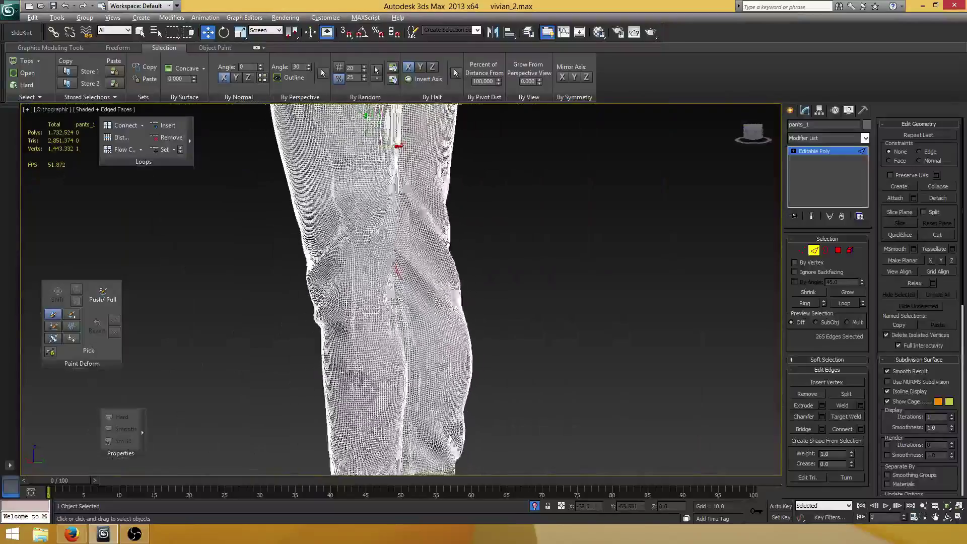
middle_click_drag(347, 226, 487, 231, "alt")
middle_click_drag(415, 247, 421, 473)
scroll(375, 255, "up", 6)
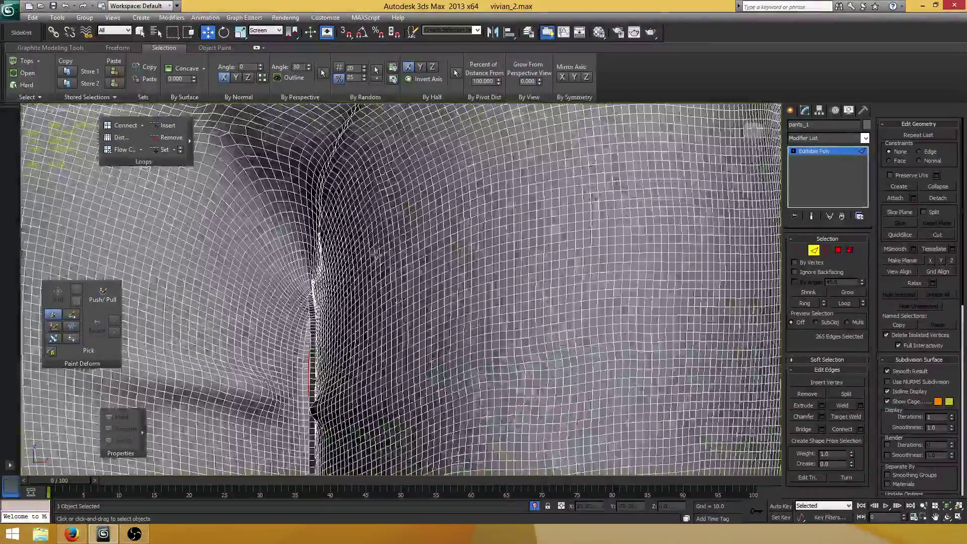
scroll(376, 254, "down", 8)
middle_click_drag(375, 254, 350, 276, "alt")
scroll(366, 311, "up", 6)
scroll(399, 227, "down", 6)
scroll(342, 302, "up", 5)
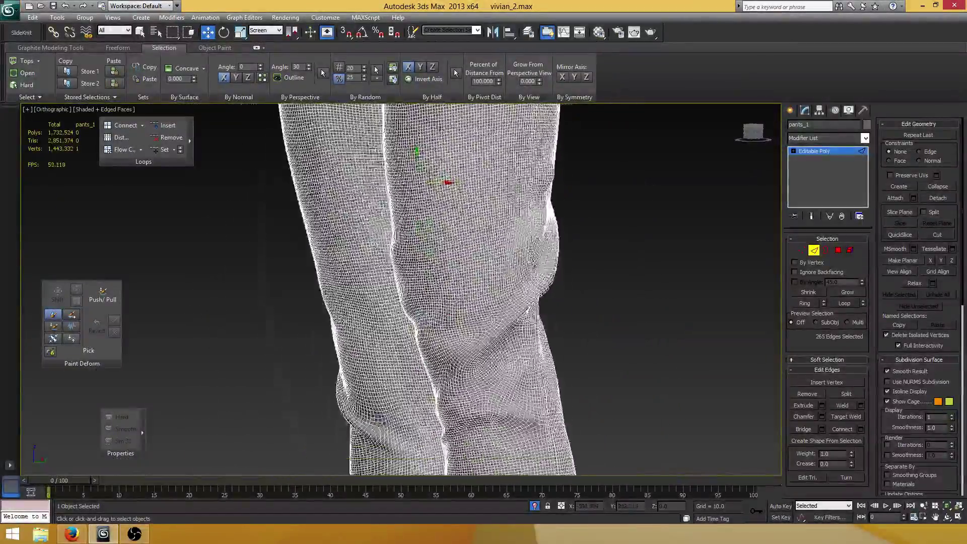
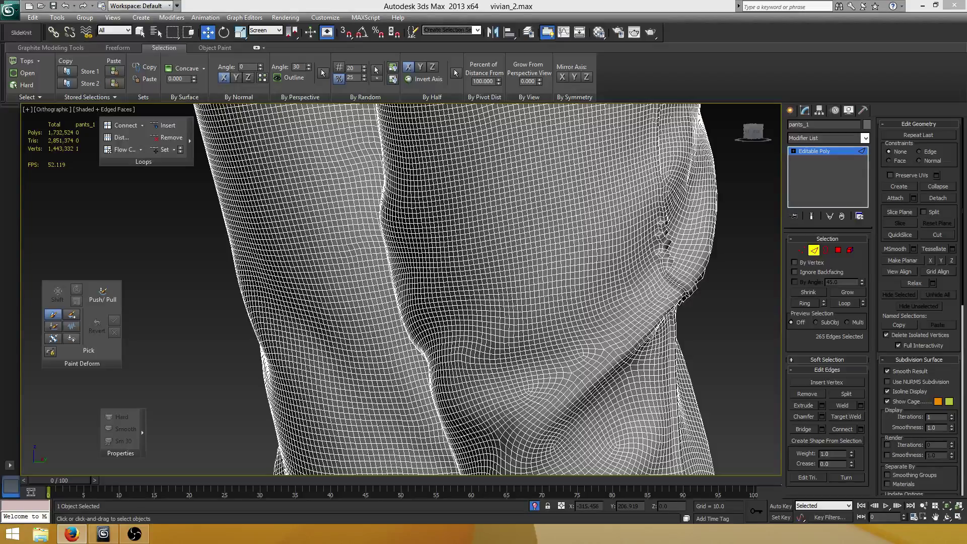
key("ctrl+s")
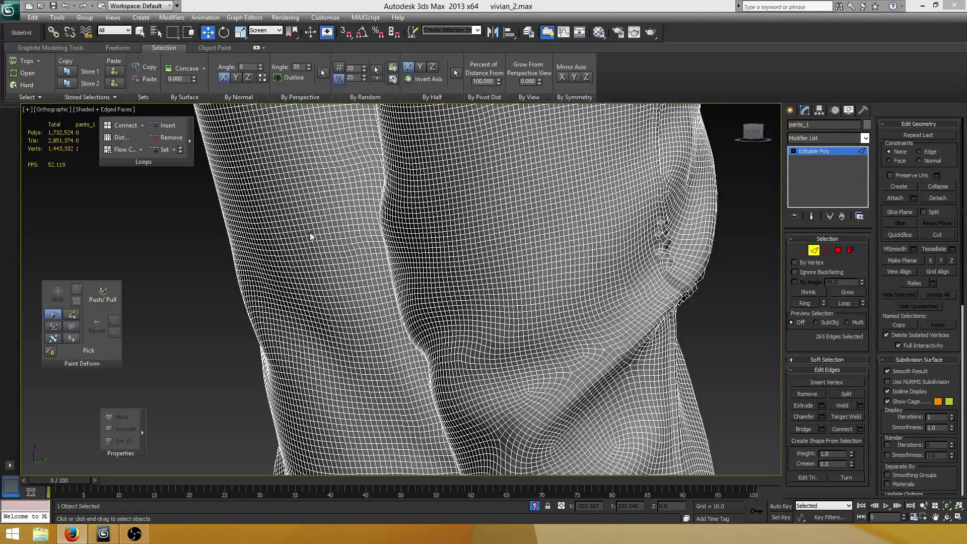
Examine the seam ridges and folds around the knees and thighs of both legs.
scroll(569, 303, "up", 2)
scroll(453, 282, "down", 4)
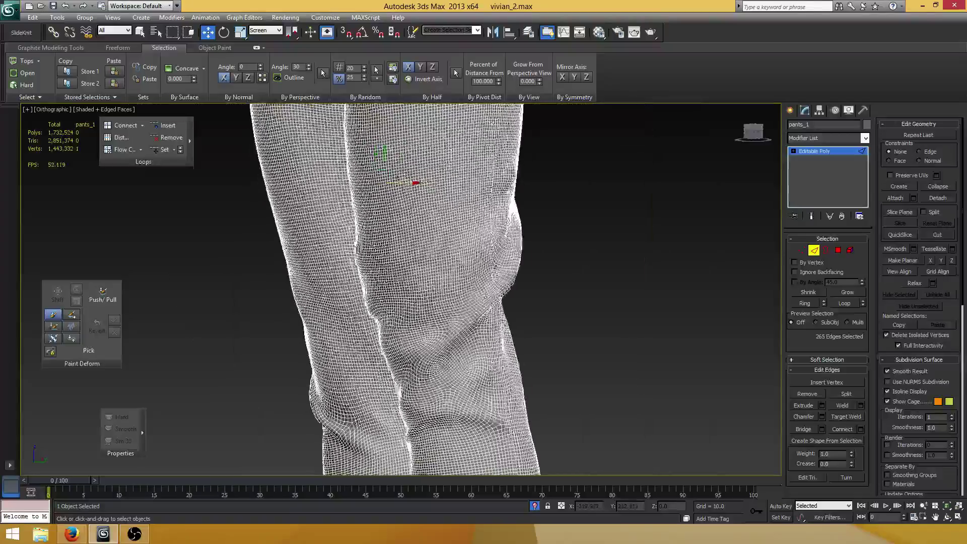
scroll(457, 278, "up", 6)
scroll(457, 278, "up", 4)
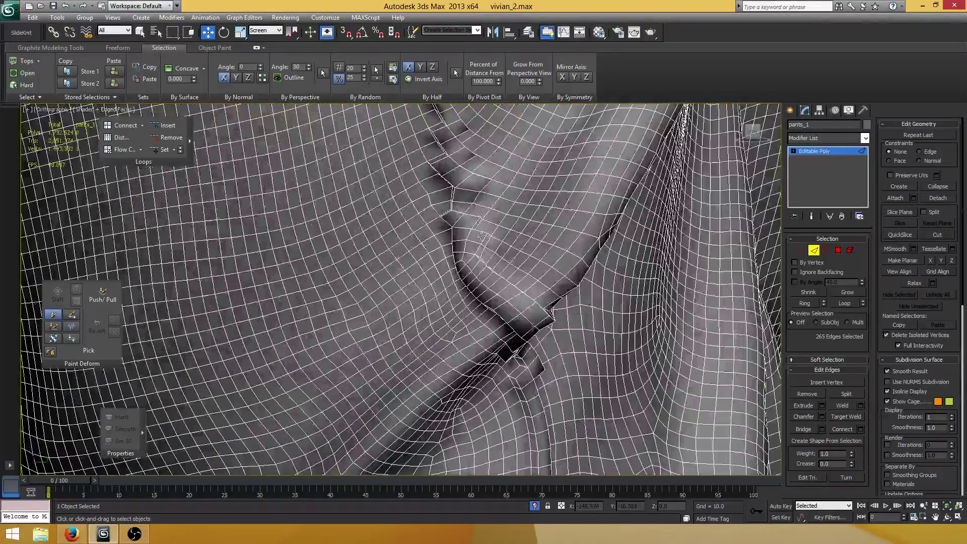
scroll(466, 296, "down", 5)
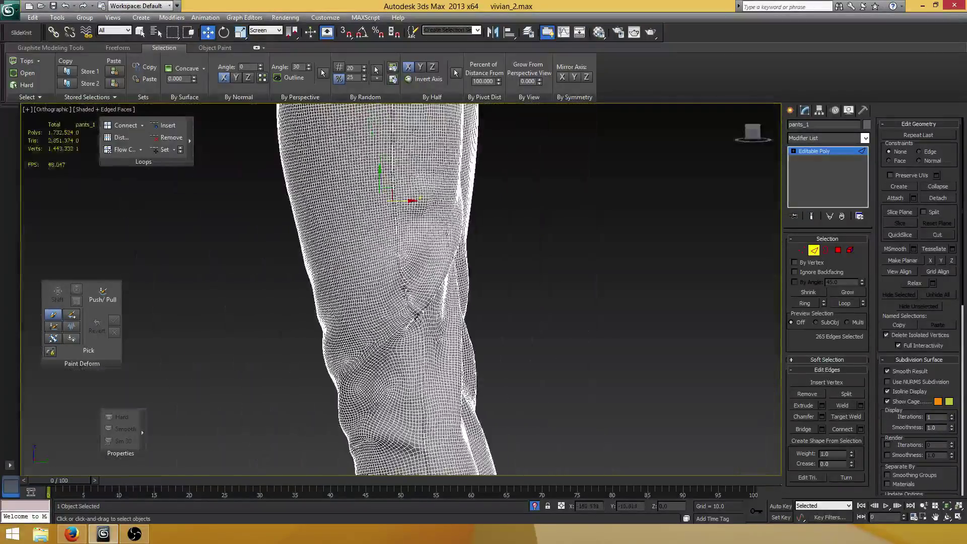
scroll(433, 322, "up", 6)
scroll(424, 317, "down", 5)
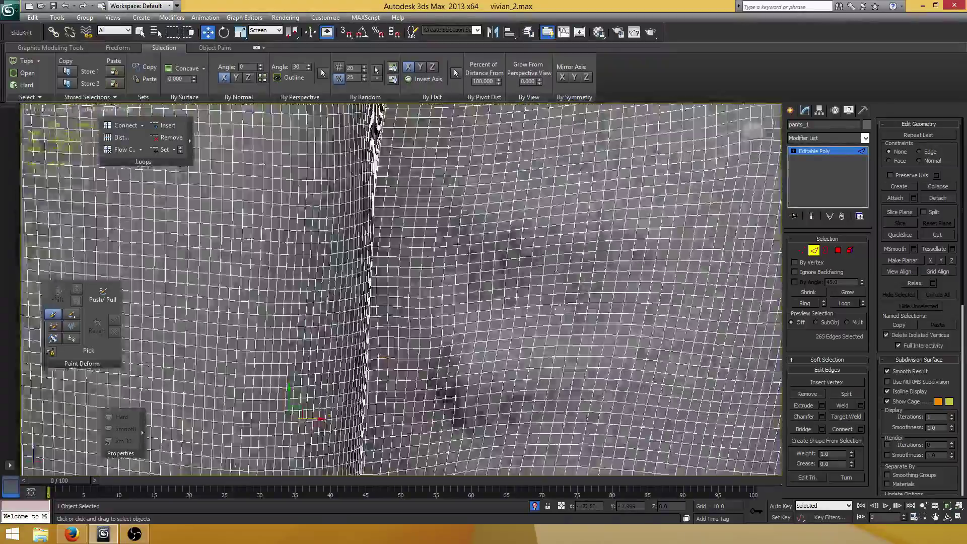
scroll(392, 334, "down", 1)
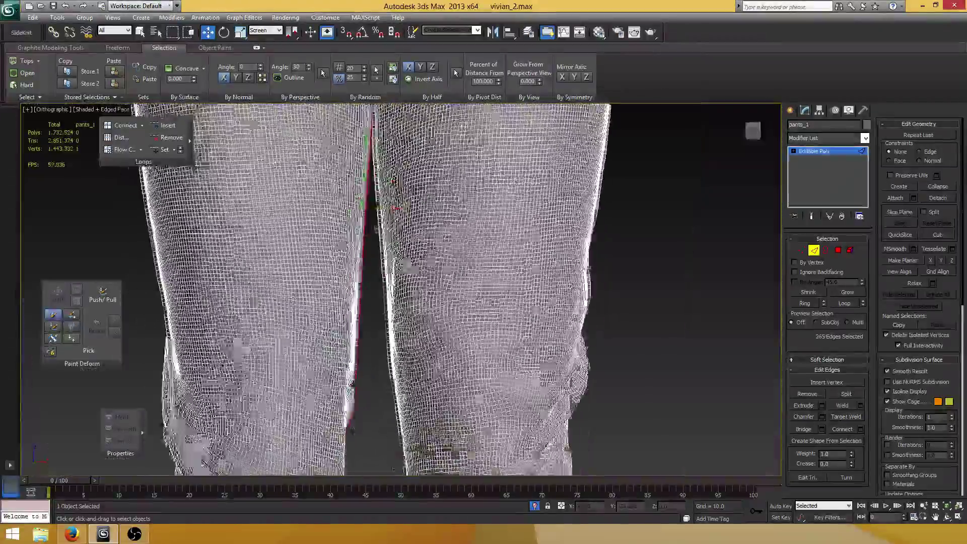
Add the first stepped edges below the end of the selected seam loop to the edge selection.
scroll(356, 276, "up", 6)
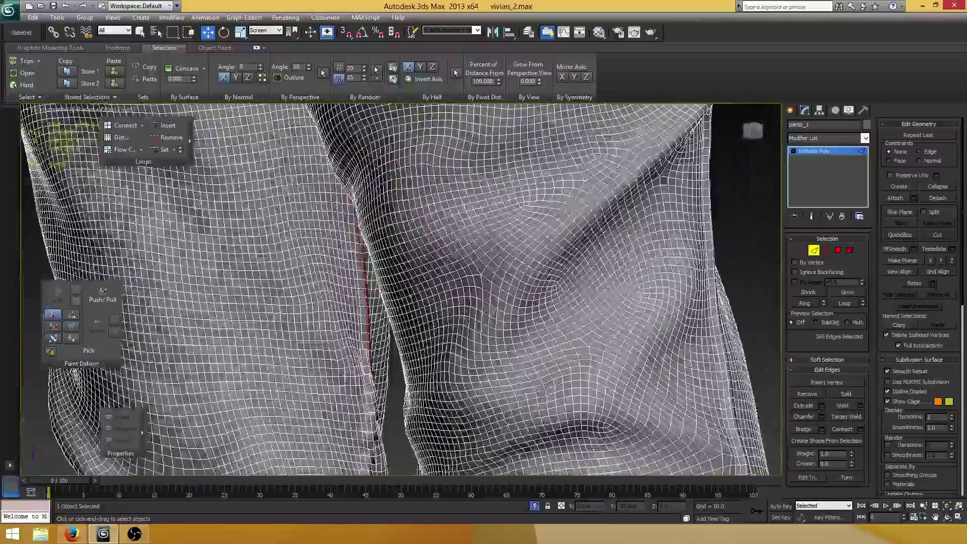
middle_click_drag(356, 276, 388, 306)
scroll(428, 292, "up", 3)
scroll(408, 262, "up", 2)
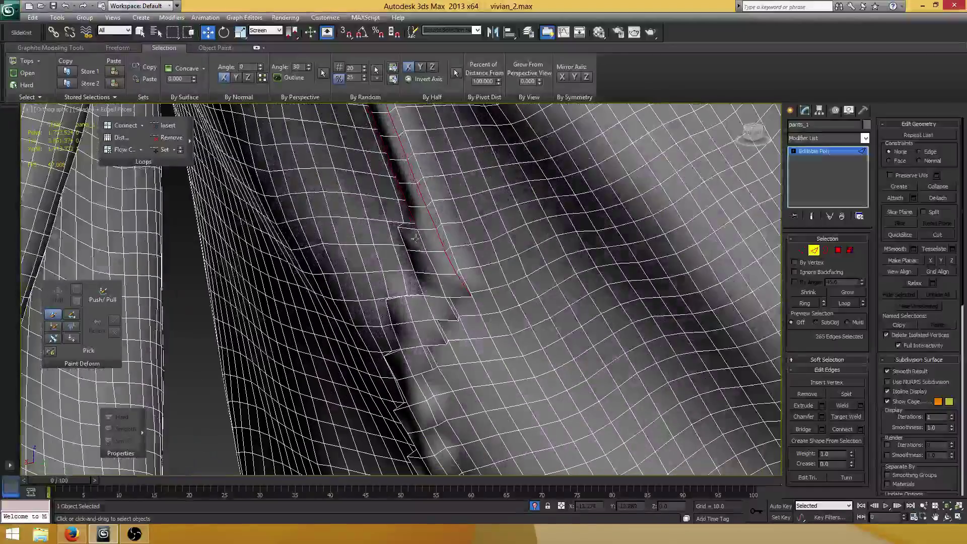
double_click(415, 265, "ctrl")
mouse_move(458, 286)
middle_mouse_down()
mouse_move(434, 298)
mouse_move(449, 306)
mouse_move(403, 284)
middle_mouse_up()
scroll(435, 299, "up", 2)
left_click(440, 313, "ctrl")
left_click(401, 270, "ctrl")
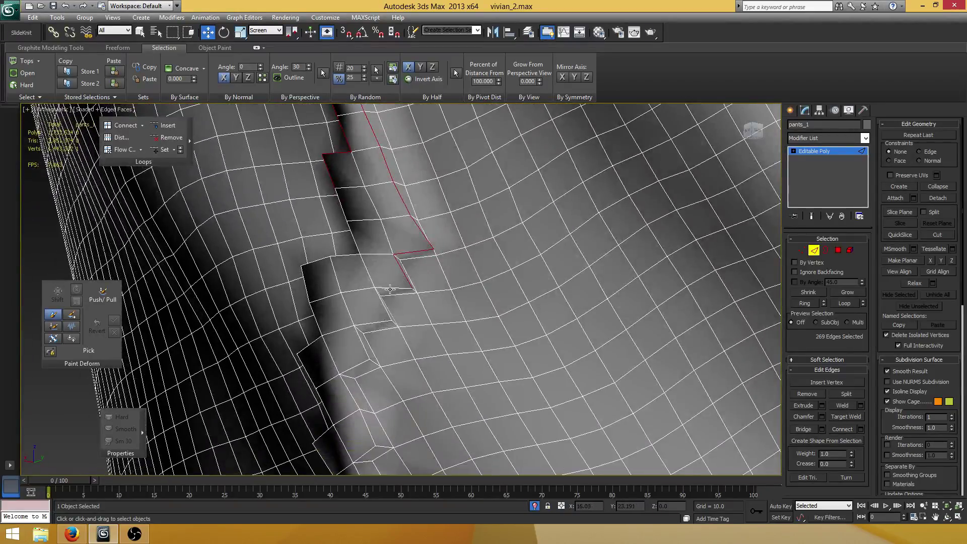
Extend the edge selection down the upper zigzag section of the seam ridge.
left_click(392, 288, "ctrl")
left_click(383, 305, "ctrl")
left_click(373, 322, "ctrl")
left_click(363, 342, "ctrl")
left_click(355, 366, "ctrl")
left_click(349, 398, "ctrl")
middle_click_drag(379, 418, 371, 306)
left_click(359, 322, "ctrl")
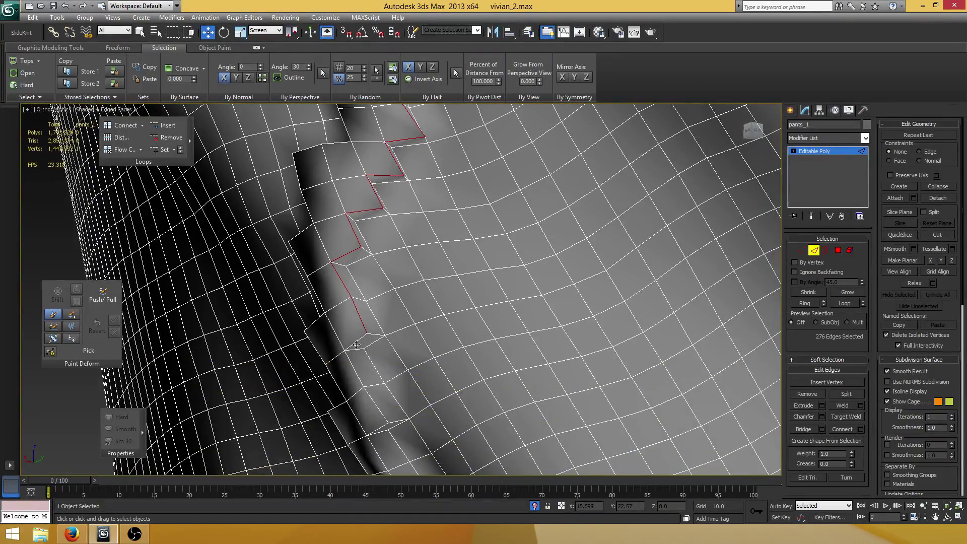
Continue the edge selection along the middle of the jagged seam ridge, following its offset faces.
left_click(355, 342, "ctrl")
left_click(352, 366, "ctrl")
middle_click_drag(380, 418, 351, 300)
left_click(375, 306, "ctrl")
key("F3")
scroll(372, 292, "up", 2)
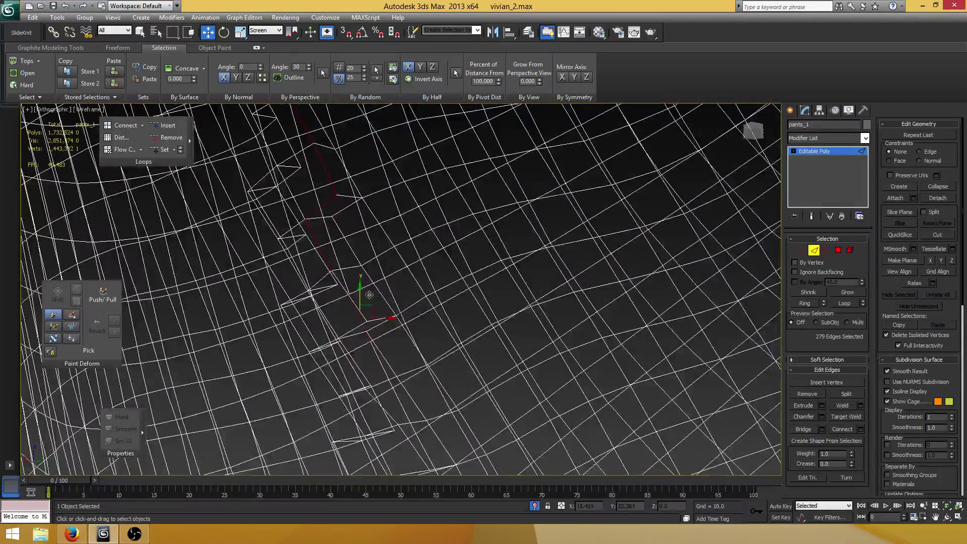
key("F3")
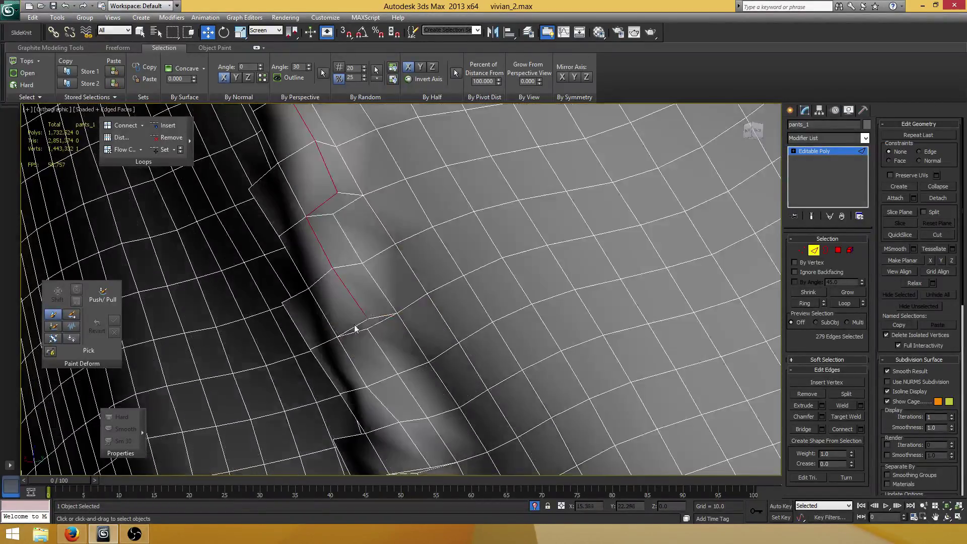
left_click(351, 328, "ctrl")
left_click(346, 353, "ctrl")
scroll(359, 351, "down", 2)
middle_click_drag(379, 364, 407, 355)
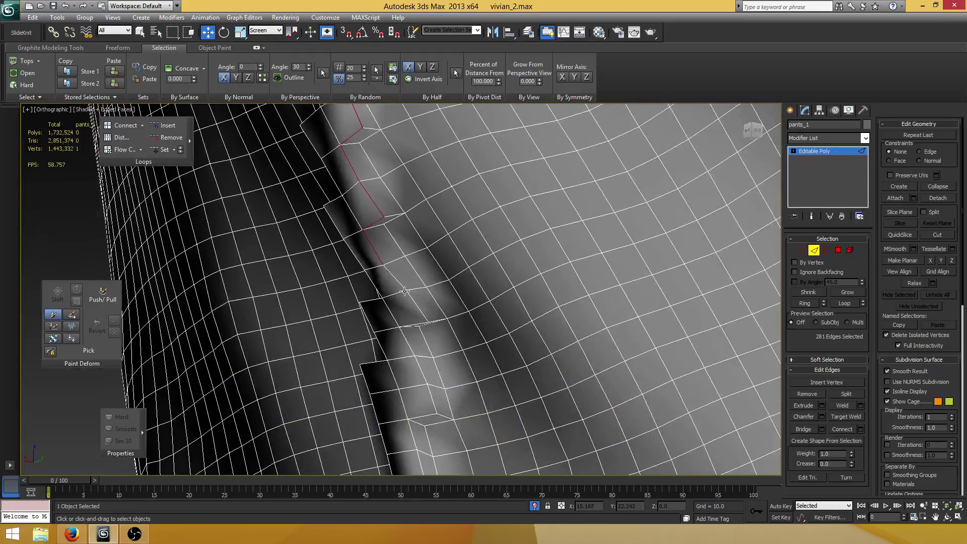
Add the last jagged ridge edges and the straight seam loop below them to the edge selection.
left_click(396, 276, "ctrl")
left_click(418, 305, "ctrl")
middle_click_drag(429, 305, 418, 246, "alt")
left_click(410, 242, "ctrl")
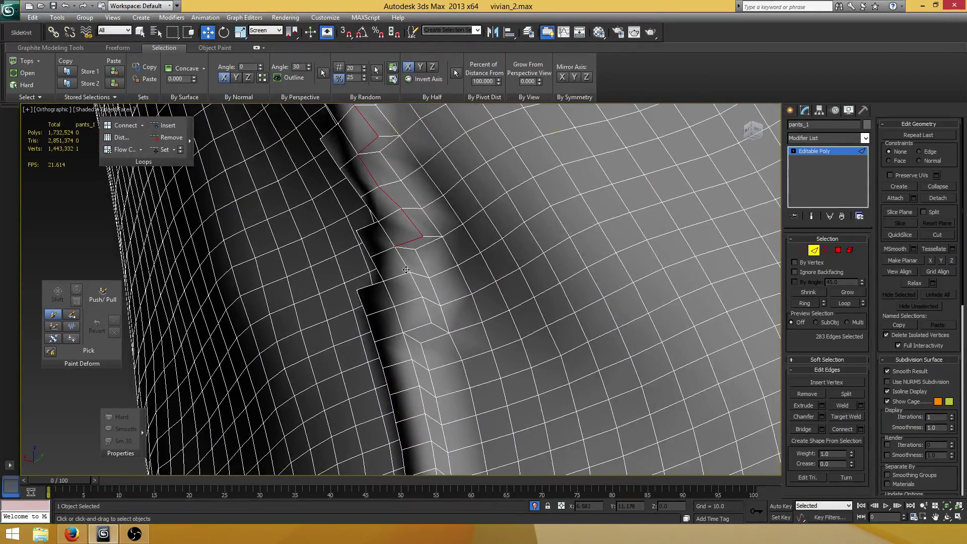
left_click(405, 263, "ctrl")
left_click(415, 285, "ctrl")
left_click(427, 310, "ctrl")
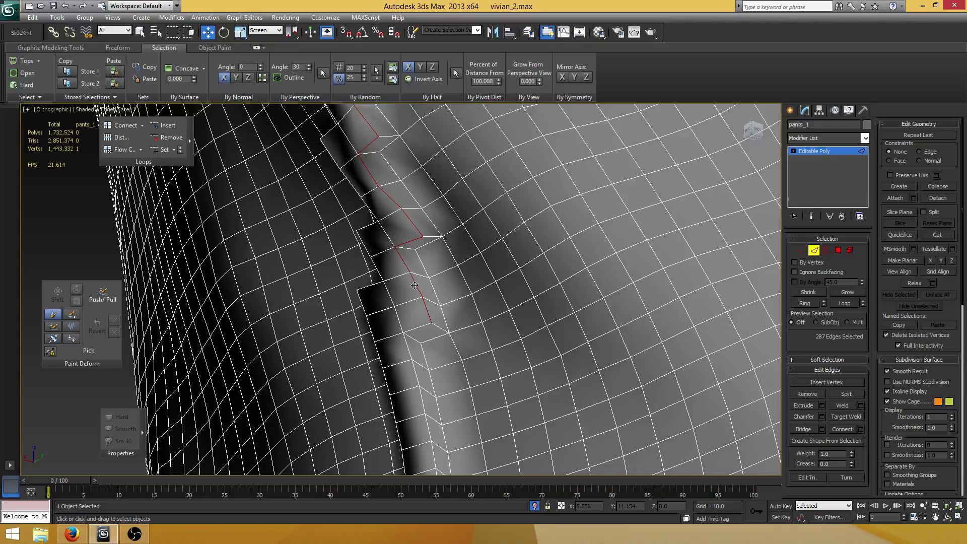
left_click(417, 328, "ctrl")
left_click(412, 355, "ctrl")
scroll(408, 293, "down", 4)
middle_click_drag(408, 293, 393, 176)
scroll(407, 274, "up", 4)
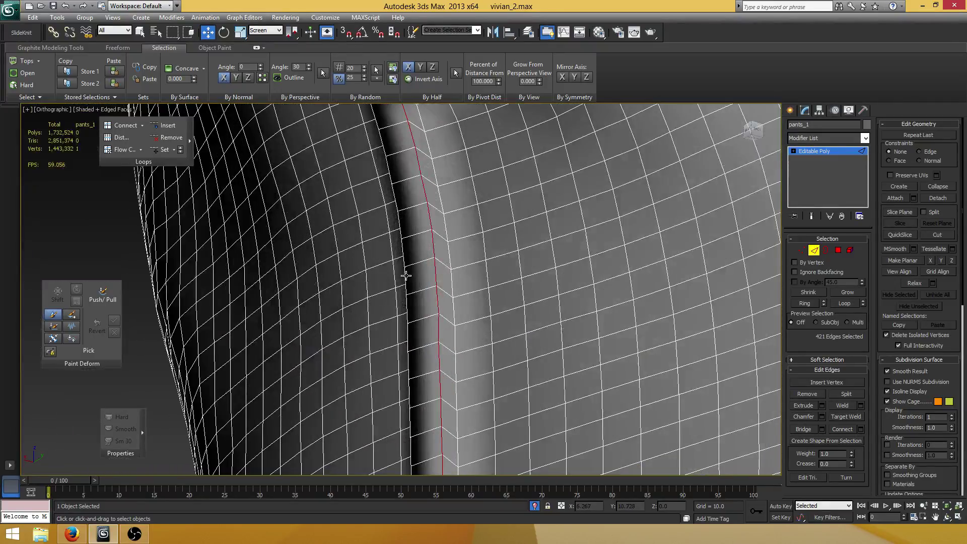
Add the straight edge loop on the opposite side of the seam ridge to the edge selection.
double_click(402, 252, "ctrl")
scroll(421, 237, "down", 3)
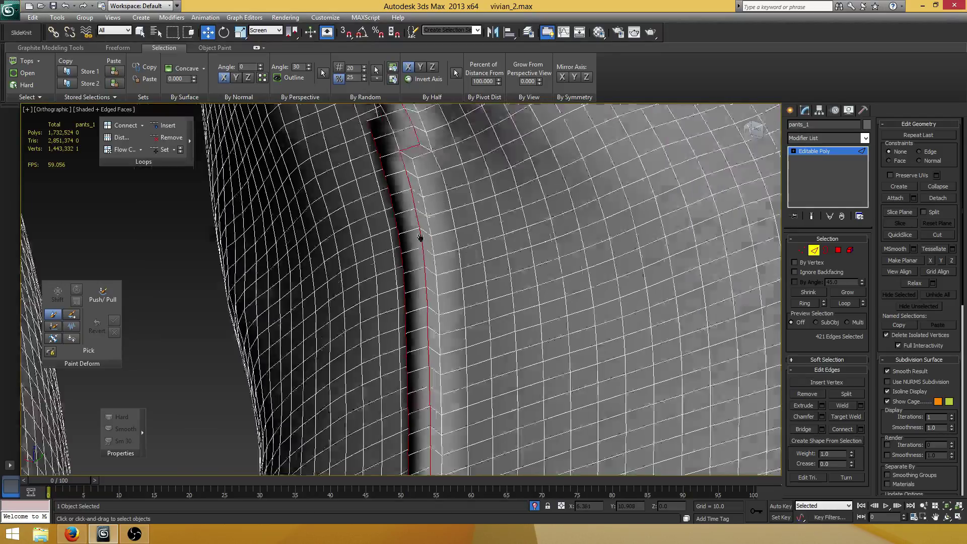
middle_click_drag(421, 237, 405, 302)
scroll(375, 252, "up", 4)
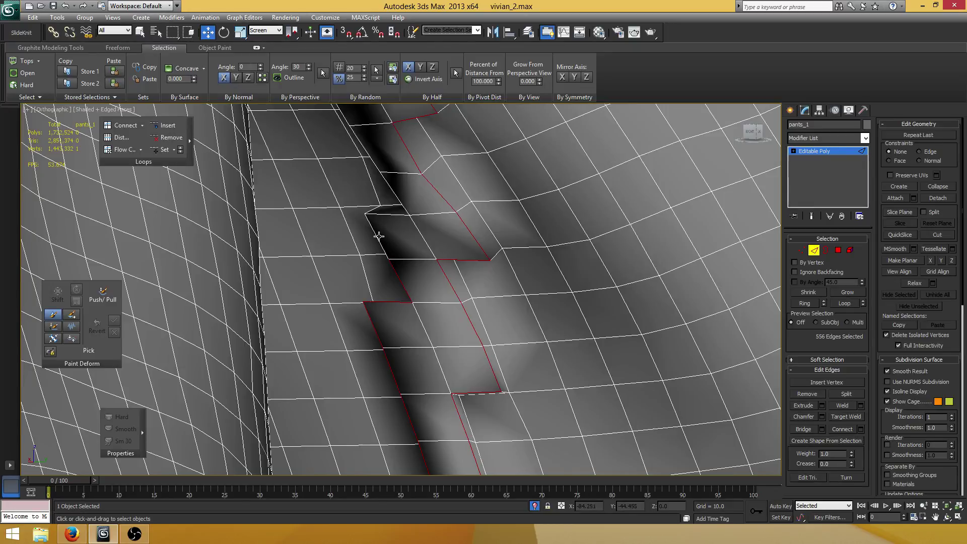
Extend the selection along the first jagged edges above that loop on the dark inner side of the seam ridge.
left_click(385, 217, "ctrl")
left_click(385, 212, "ctrl")
left_click(374, 232, "ctrl")
left_click(386, 215, "ctrl")
left_click(397, 199, "ctrl")
left_click(368, 154, "ctrl")
left_click(386, 167, "ctrl")
scroll(402, 315, "down", 3)
scroll(376, 209, "up", 3)
left_click(351, 141, "ctrl")
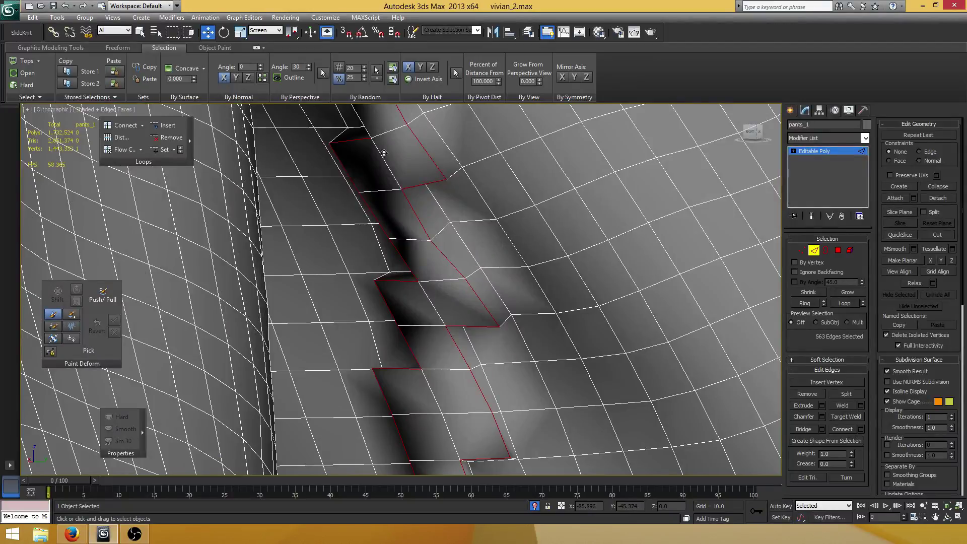
Continue the inner-side edge selection up the middle zigzag steps of the seam ridge.
middle_click_drag(351, 140, 329, 259)
left_click(329, 259, "ctrl")
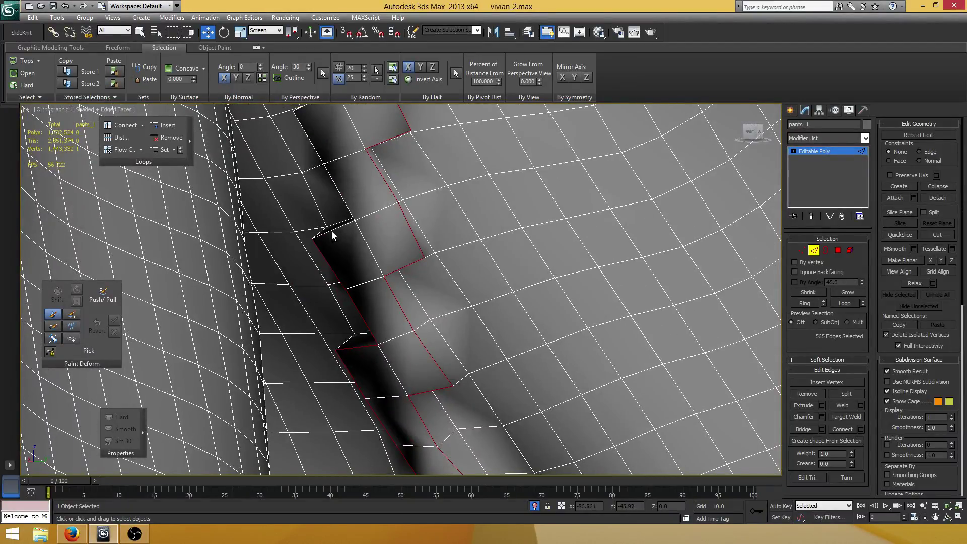
left_click(330, 230, "ctrl")
left_click(339, 193, "ctrl")
middle_click_drag(340, 193, 339, 251)
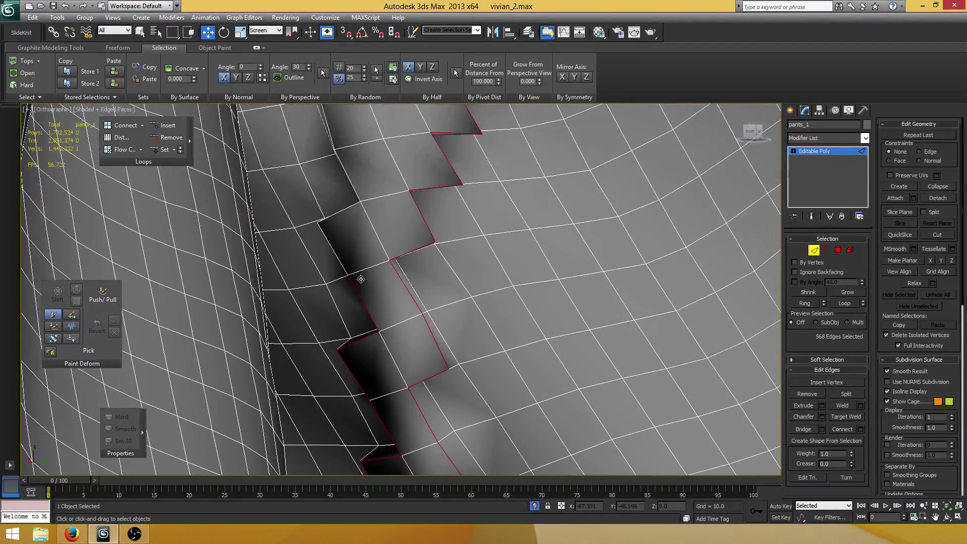
left_click(333, 244, "ctrl")
left_click(339, 212, "ctrl")
left_click(354, 190, "ctrl")
middle_click_drag(356, 190, 371, 240)
left_click(356, 277, "ctrl")
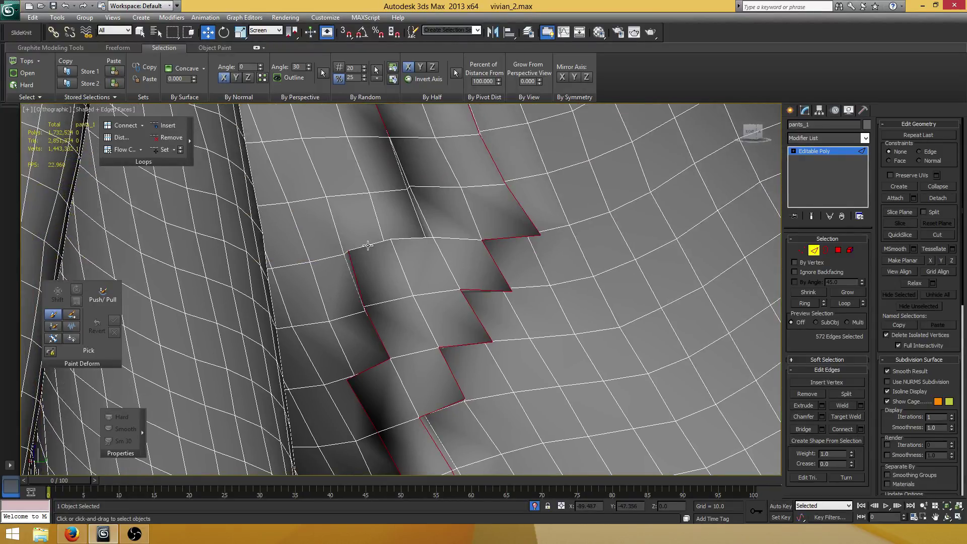
Join the inner-side selection to the seam edges above by adding the last stepped and slanted edges.
left_click(369, 245, "ctrl")
left_click(408, 240, "ctrl")
left_click(422, 215, "ctrl")
left_click(403, 177, "ctrl")
scroll(403, 176, "down", 10)
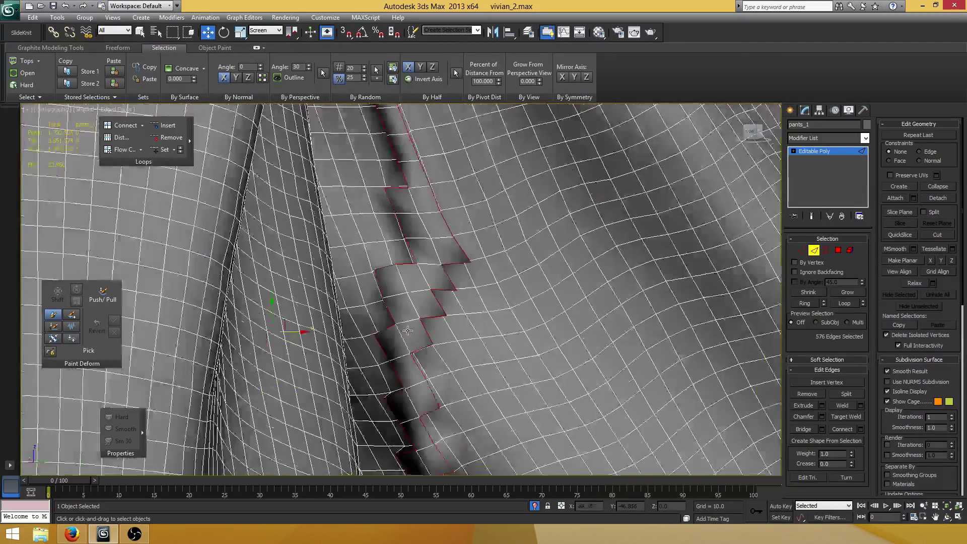
Chamfer all selected seam ridge edges by 0.002 with one segment.
scroll(396, 356, "up", 10)
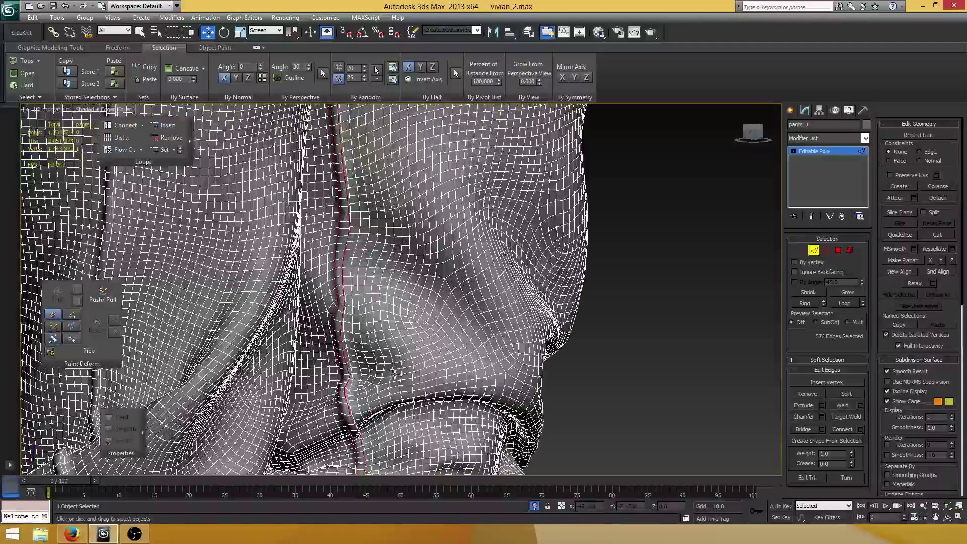
scroll(396, 354, "up", 6)
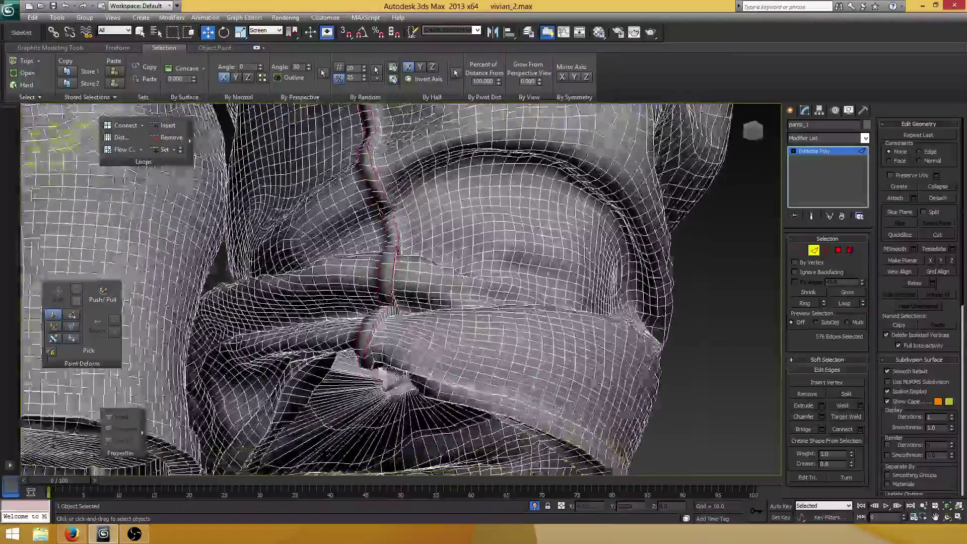
scroll(399, 375, "up", 3)
scroll(399, 374, "up", 6)
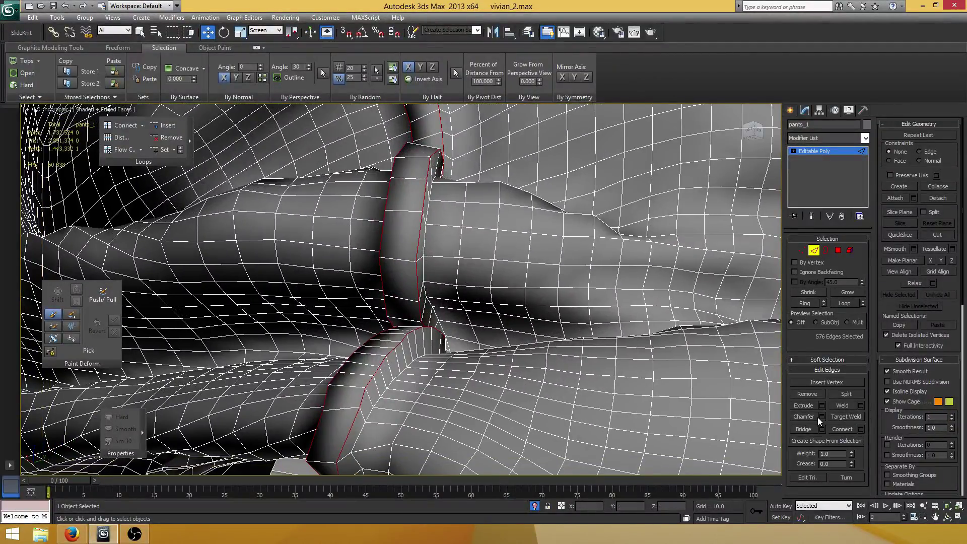
left_click(821, 416)
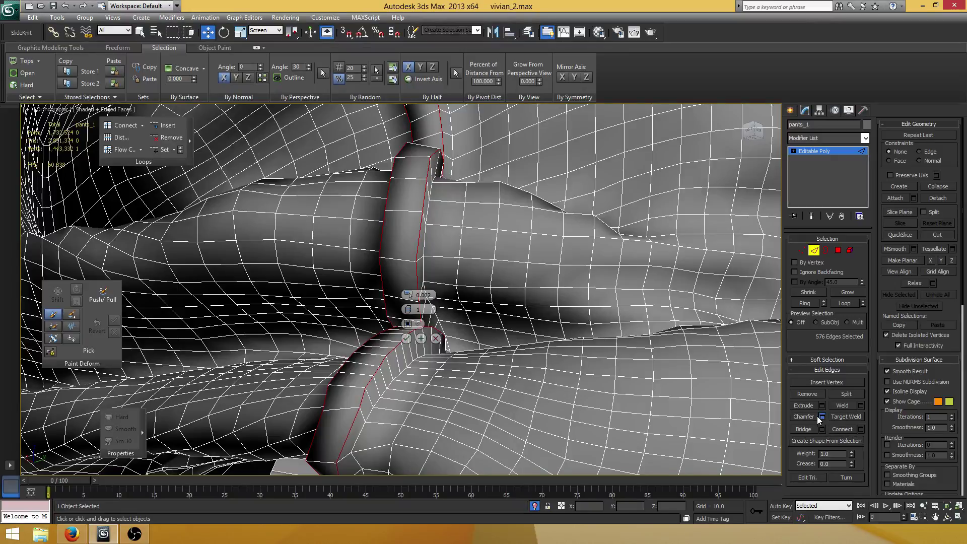
left_click(407, 339)
Select the ring of short vertical edges directly above the raised hem of the folded pant leg.
scroll(406, 339, "down", 10)
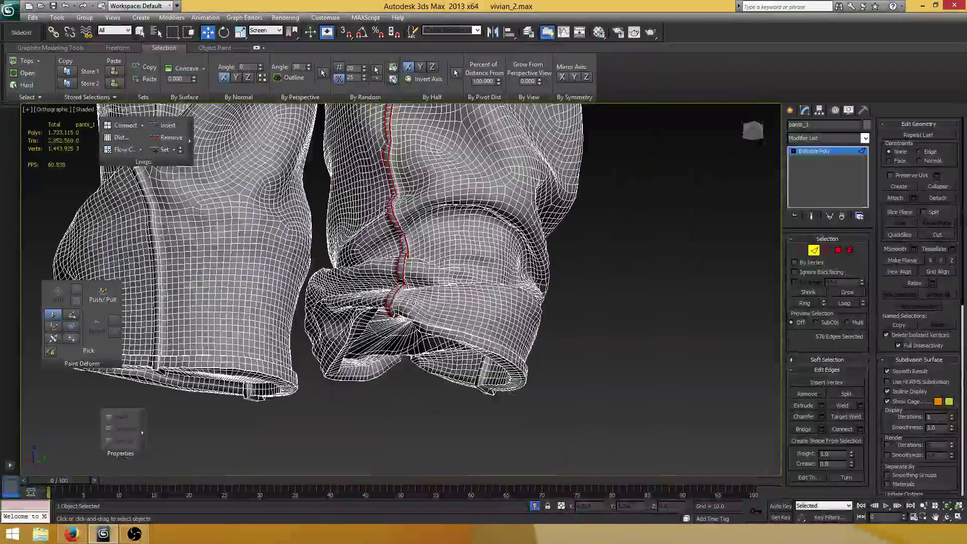
scroll(398, 328, "up", 12)
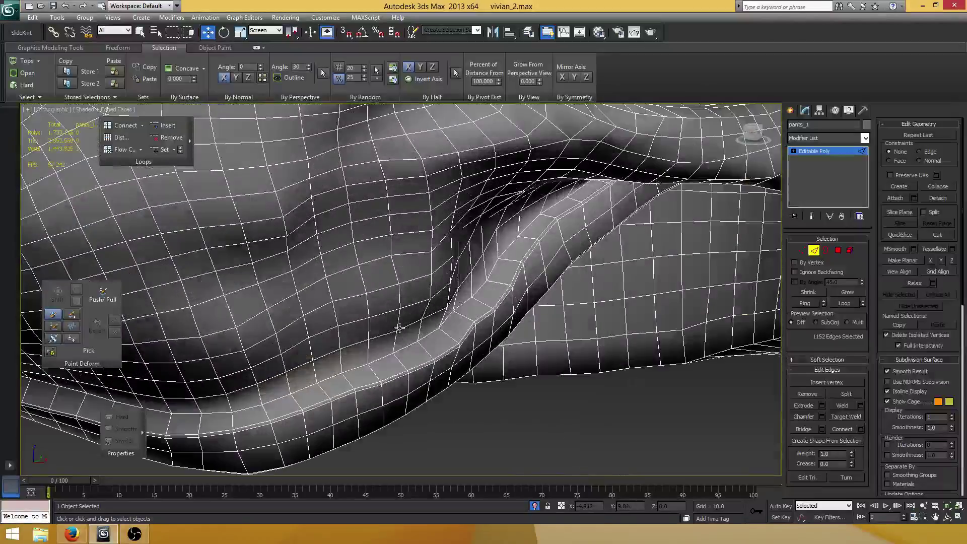
left_click(363, 356)
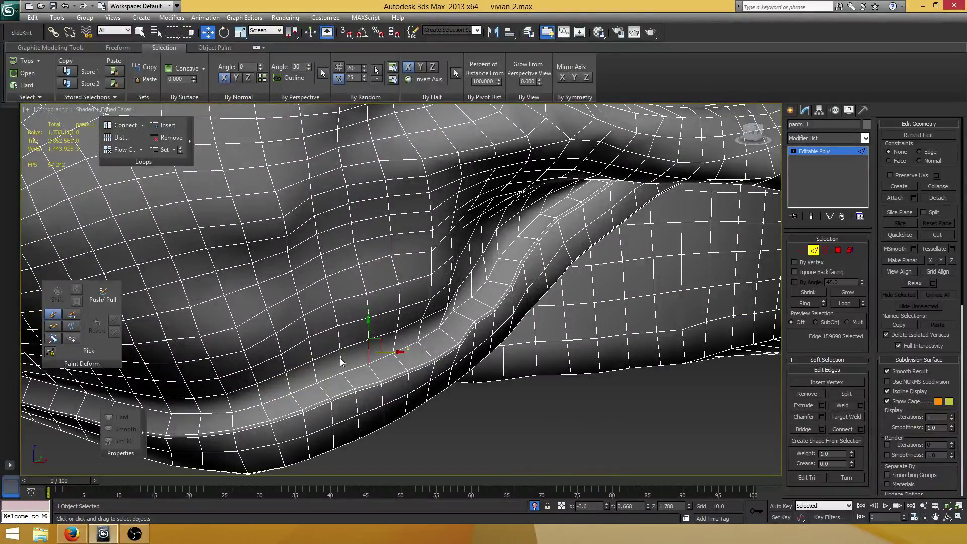
left_click(340, 356, "shift")
scroll(451, 354, "down", 7)
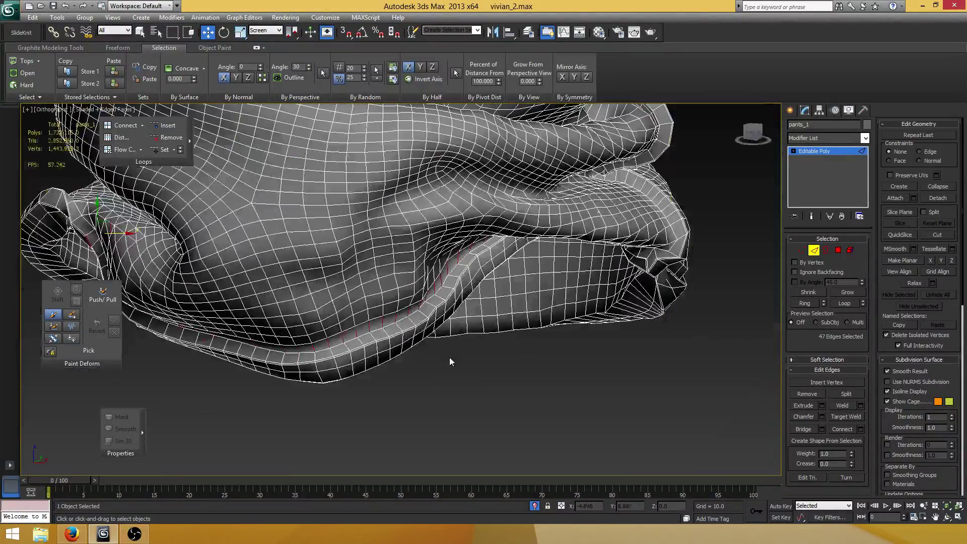
Remove the crowded edges at the hem's folded corner from the ring selection.
middle_click_drag(465, 349, 428, 375, "alt")
scroll(472, 393, "up", 4)
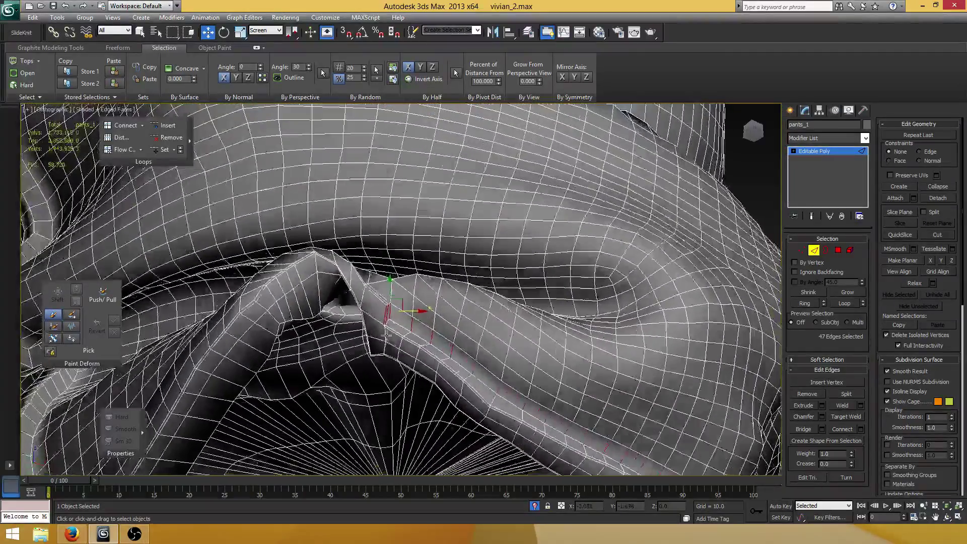
scroll(382, 339, "up", 7)
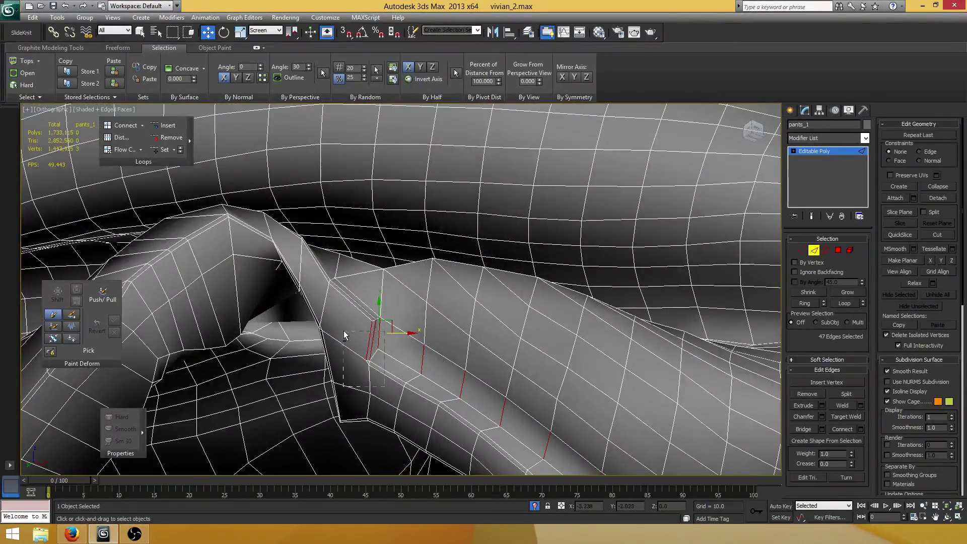
left_click_drag(337, 328, 336, 327, "alt")
Connect the selected ring with one segment, pinch 0 and slide 89, placing a supporting loop against the hem.
scroll(387, 362, "down", 8)
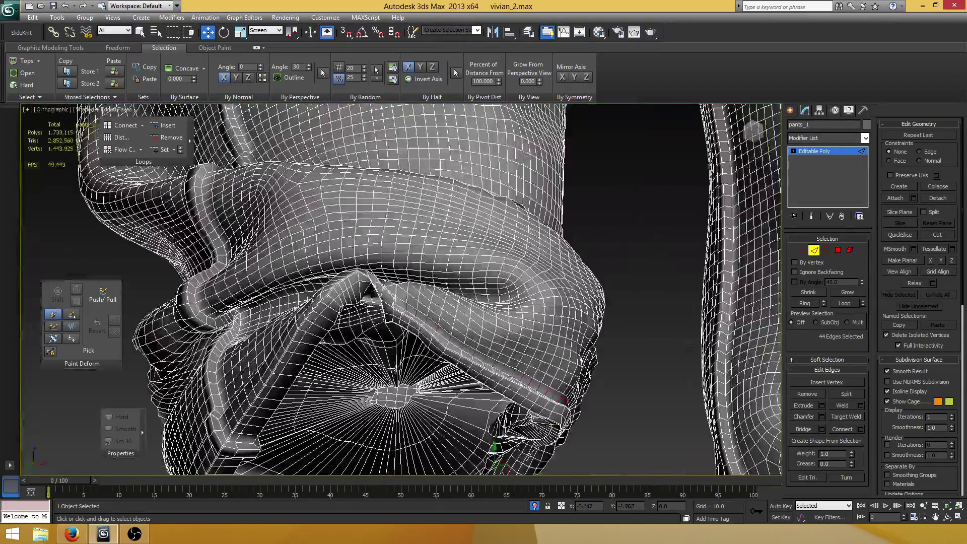
middle_click_drag(387, 362, 534, 364, "alt")
scroll(494, 370, "up", 5)
middle_click_drag(585, 346, 308, 289, "alt")
scroll(368, 352, "up", 5)
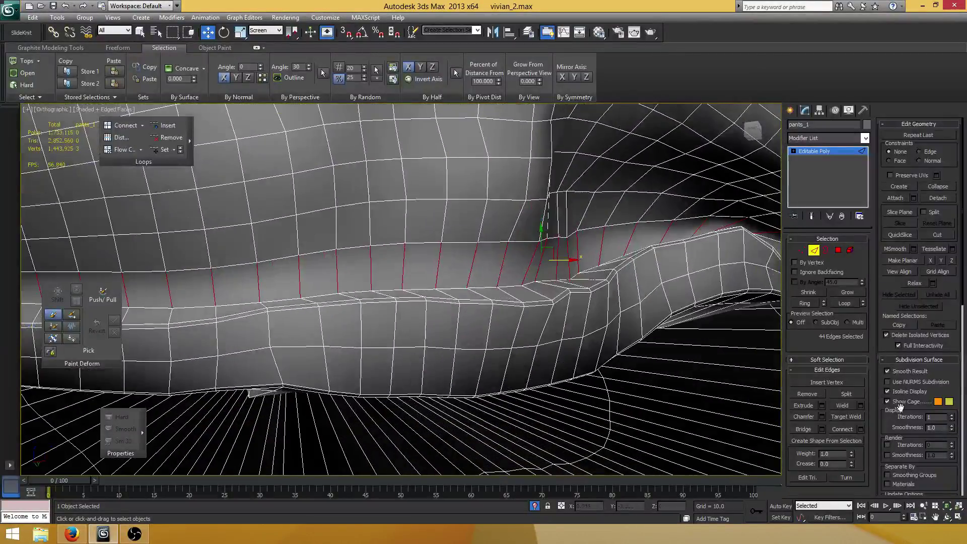
left_click(860, 429)
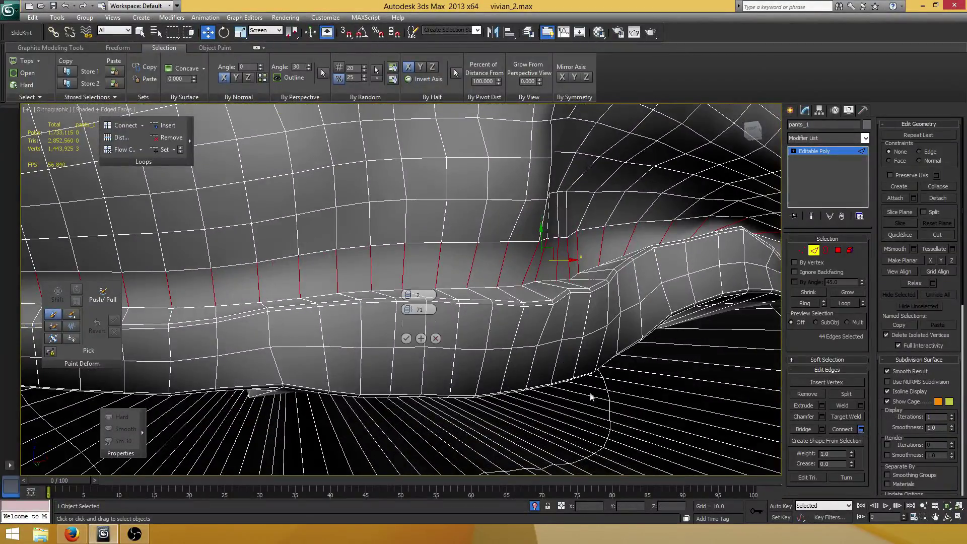
left_click(407, 295)
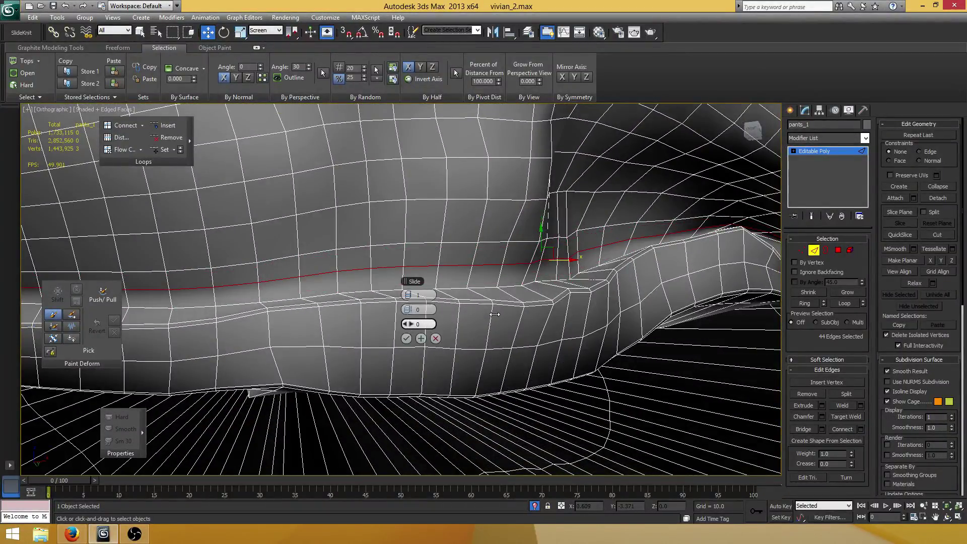
left_click_drag(494, 314, 580, 314)
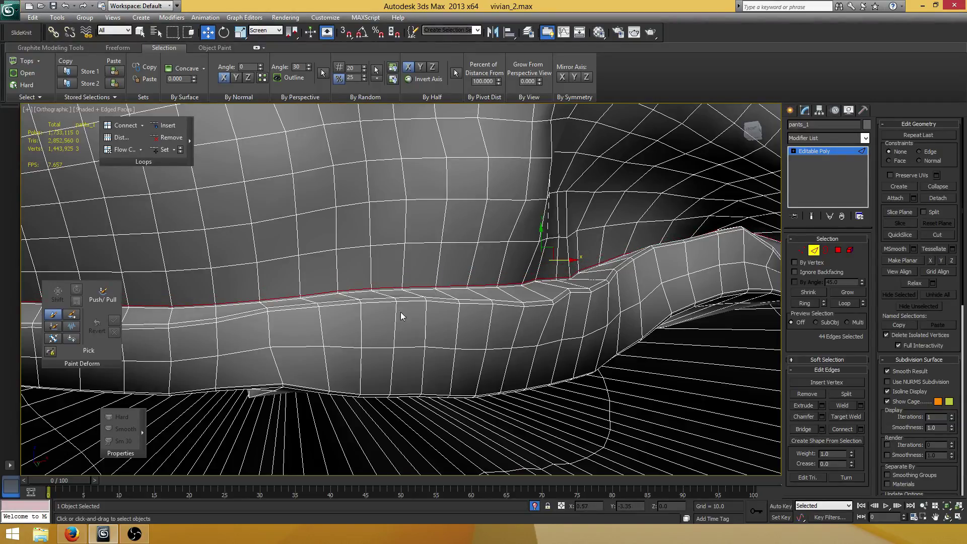
middle_click_drag(402, 296, 374, 305)
Select the ring of short edges running across the narrow upper face of the hem band.
middle_click_drag(446, 298, 450, 345, "alt")
left_click(426, 305, "shift")
scroll(443, 323, "down", 5)
scroll(450, 346, "up", 2)
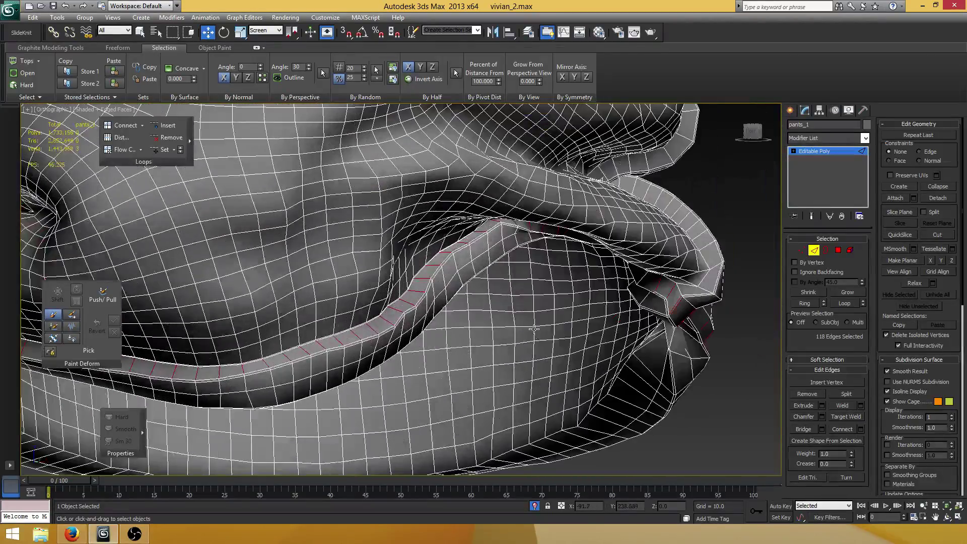
middle_click_drag(534, 328, 502, 325, "alt")
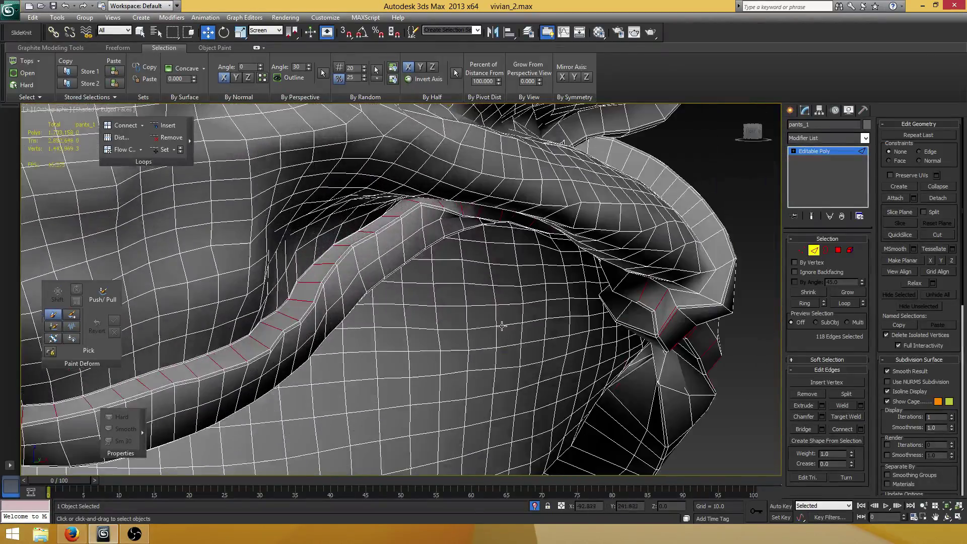
Connect the selected hem edges with two segments, pinch 74 and slide 0.
left_click(861, 429)
left_click(412, 295)
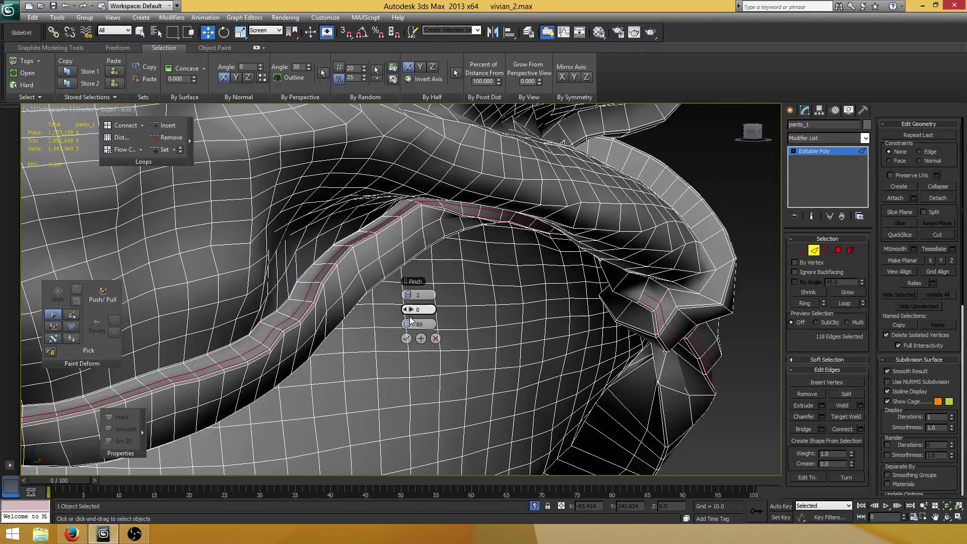
right_click(409, 324)
left_click_drag(411, 308, 571, 315)
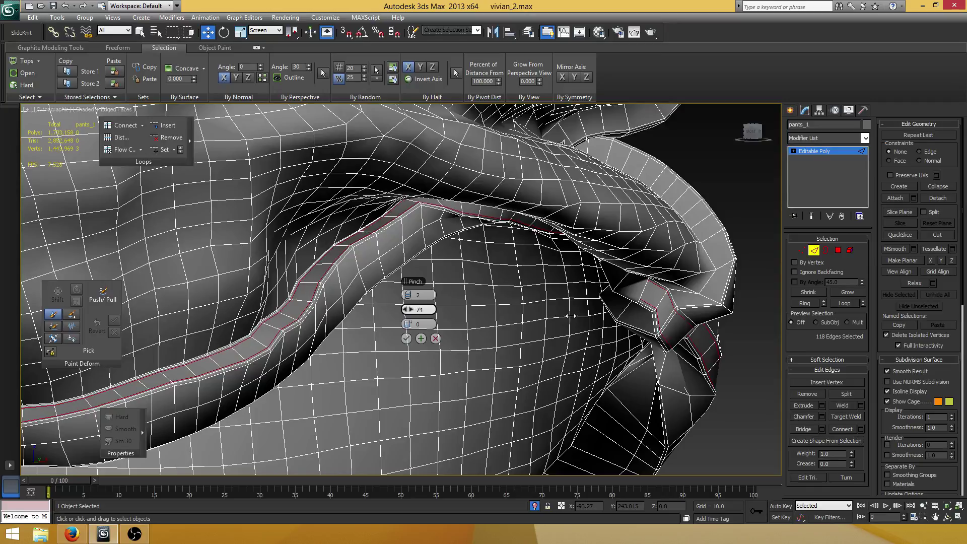
left_click(406, 338)
Select the two edges bridging the hem's broken corner and chamfer them by 0.002 with one segment.
middle_click_drag(512, 335, 463, 328)
middle_click_drag(595, 314, 483, 315, "alt")
scroll(482, 315, "up", 4)
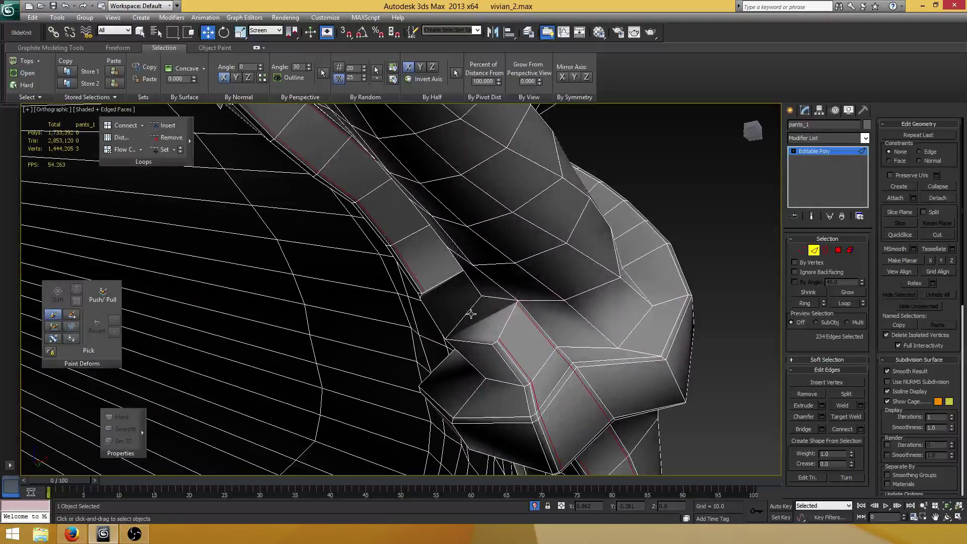
left_click(474, 314)
mouse_move(480, 318)
middle_mouse_down("alt")
mouse_move(469, 335)
mouse_move(463, 319)
middle_mouse_up("alt")
left_click(470, 335)
left_click(435, 317, "ctrl")
scroll(467, 319, "up", 3)
middle_click_drag(524, 299, 507, 287)
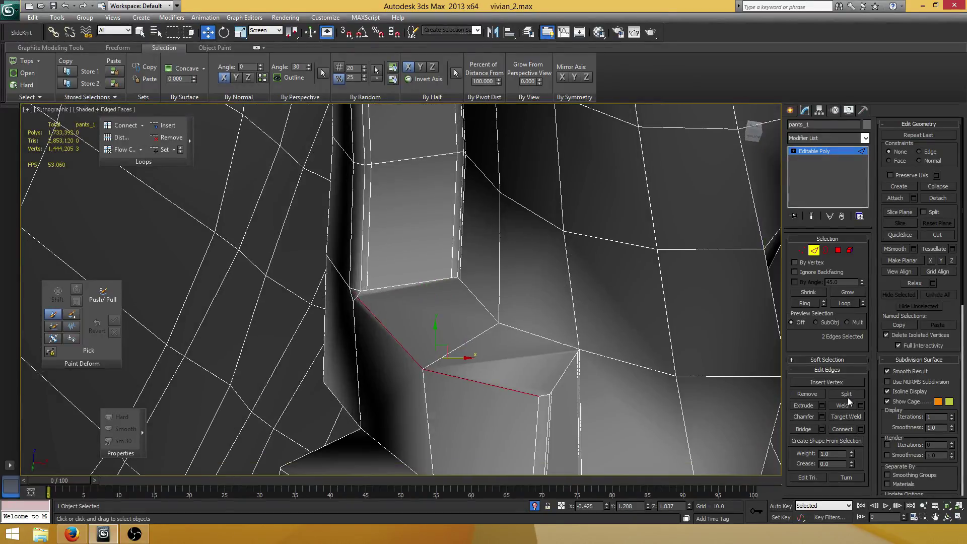
left_click(822, 415)
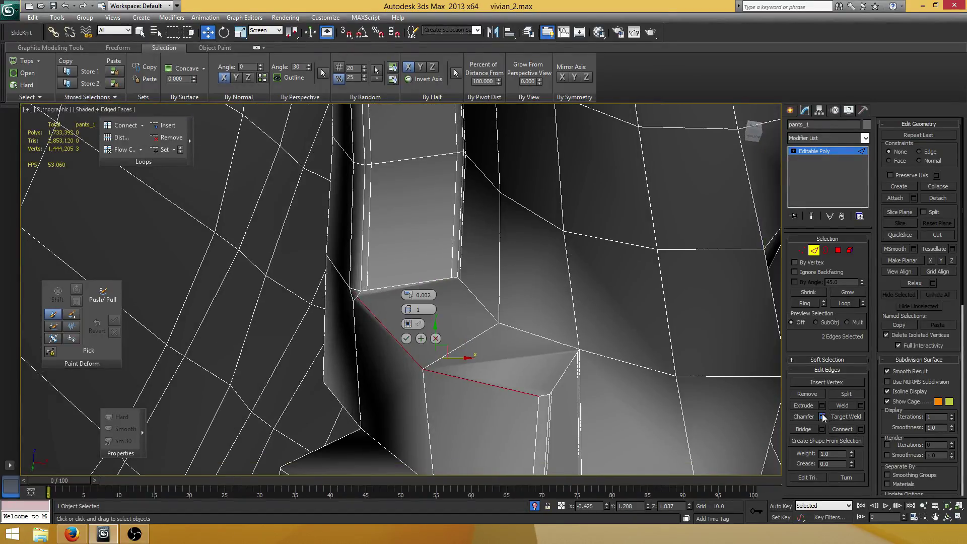
left_click(406, 339)
Collapse the two nearly coincident vertices where the chamfer meets the lower hem strip's supporting edge.
middle_click_drag(470, 339, 308, 274)
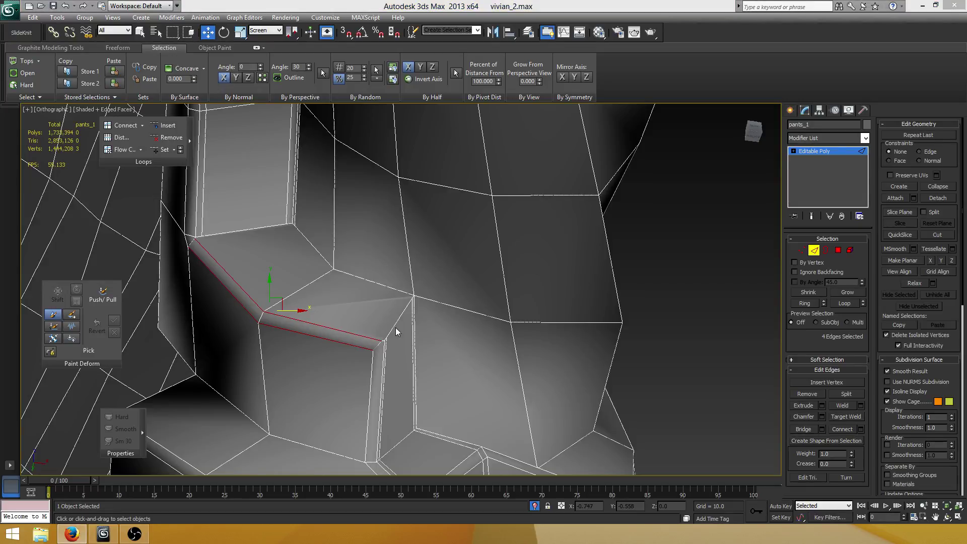
scroll(396, 328, "up", 3)
key("1")
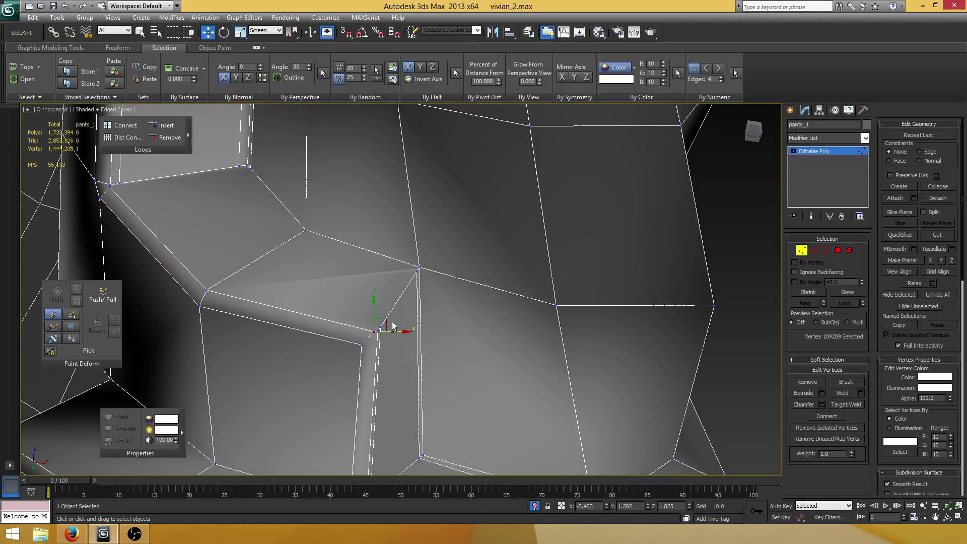
middle_click_drag(392, 326, 377, 330, "alt")
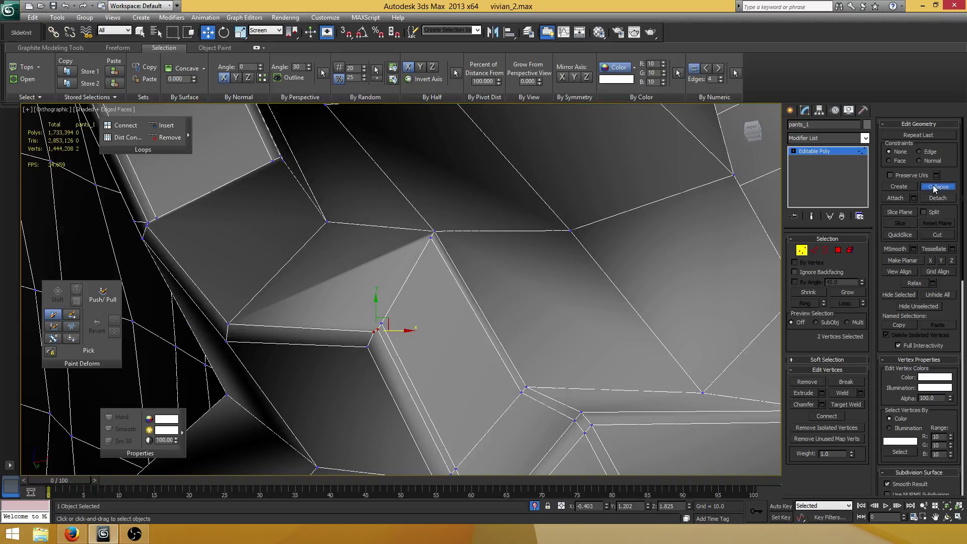
Collapse the two nearly coincident vertices at the outer corner where the raised seam strip meets the hem strip.
middle_click_drag(334, 274, 514, 302)
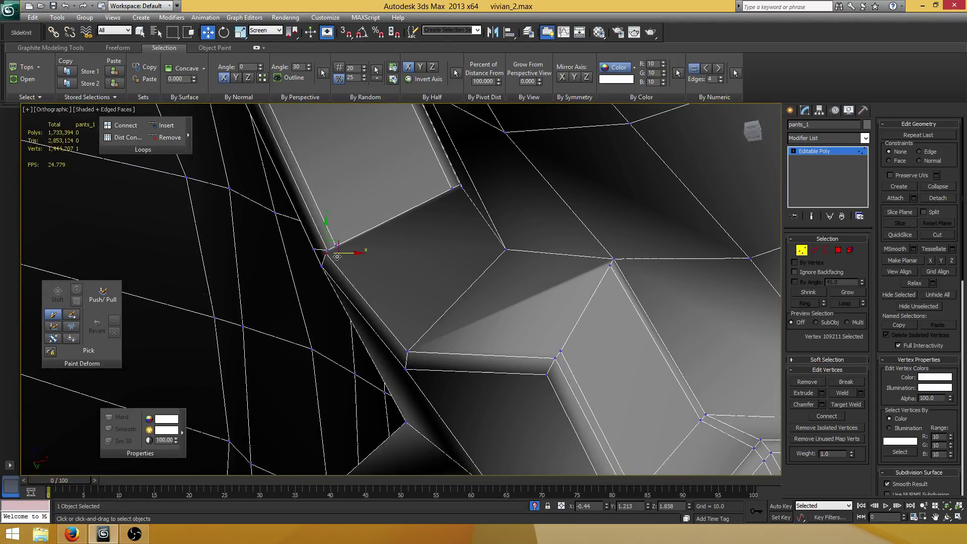
middle_click_drag(337, 256, 347, 289, "alt")
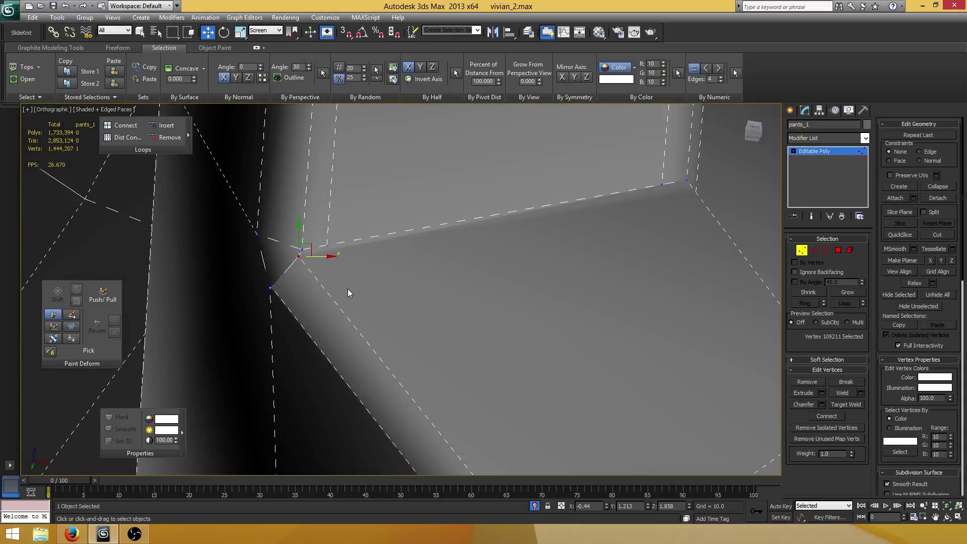
left_click(300, 257, "ctrl")
middle_click_drag(300, 257, 368, 264, "alt")
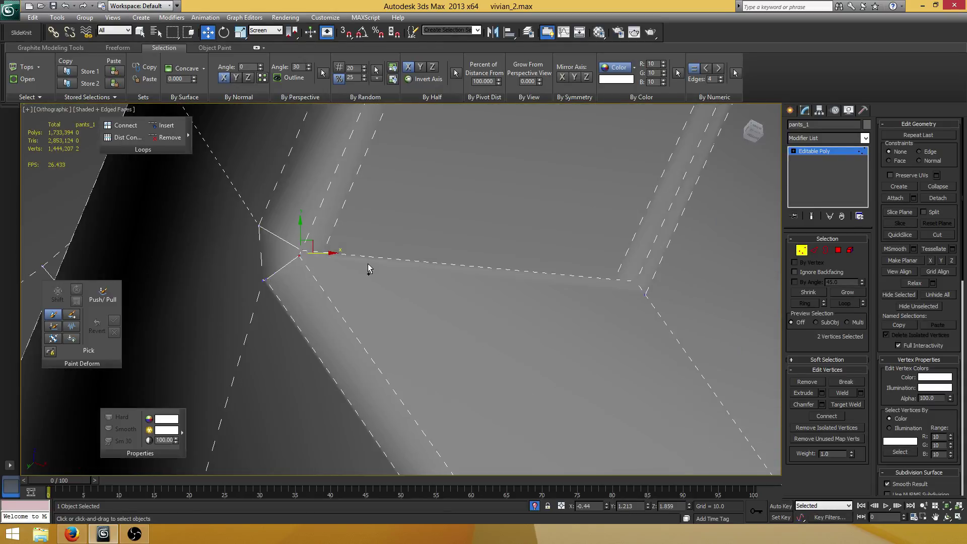
key("ctrl+alt+c")
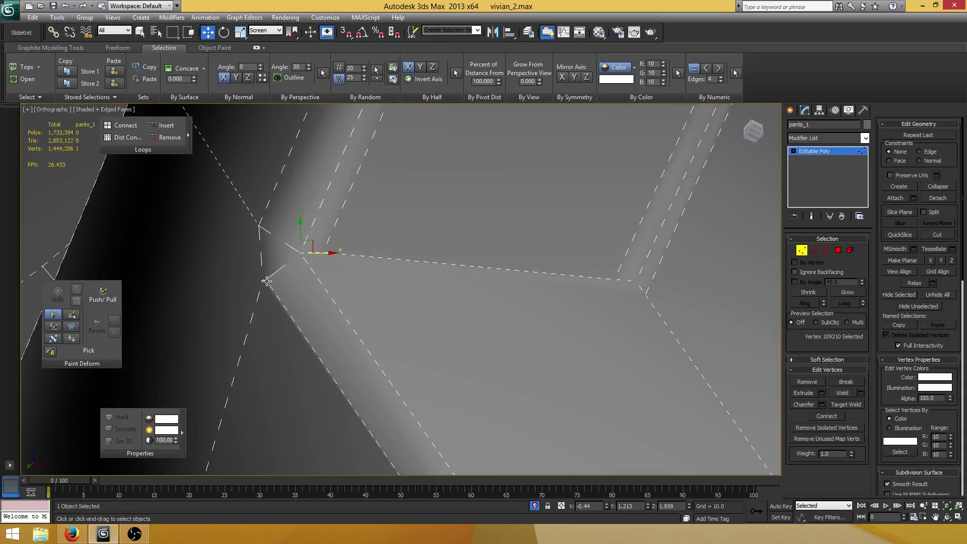
Collapse the remaining pair of close vertices just below that strip corner, using wireframe display to pick them.
key("F3")
scroll(253, 301, "up", 3)
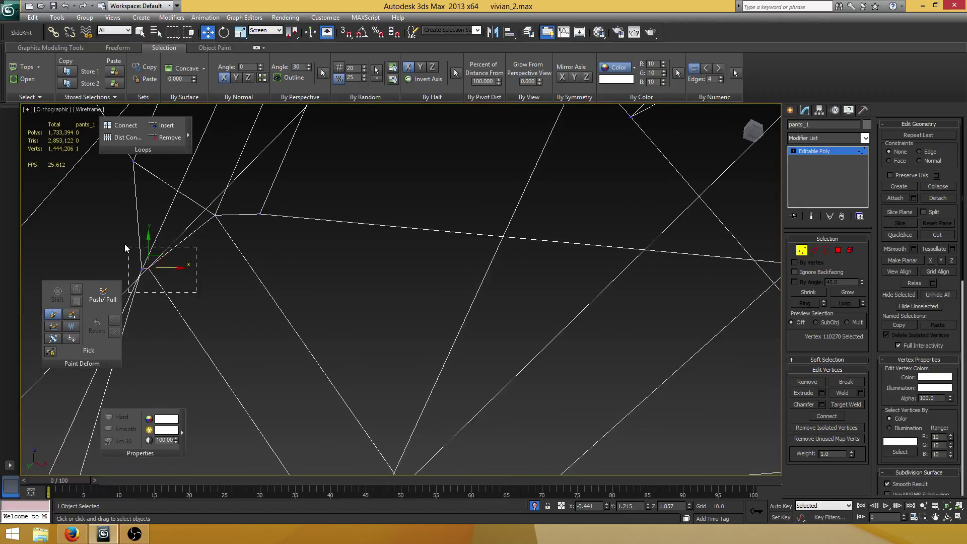
key("ctrl+alt+c")
middle_click_drag(331, 276, 337, 266)
key("F3")
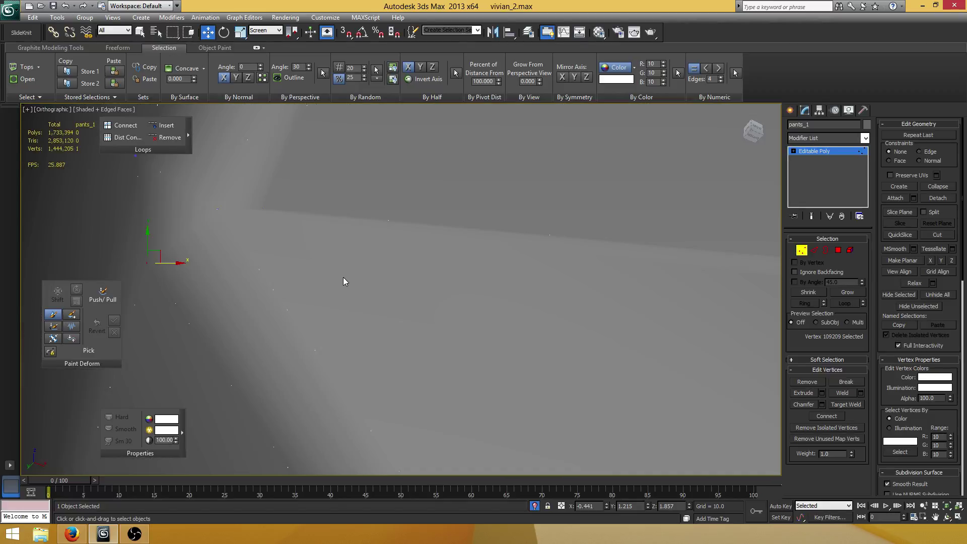
Connect the three edges running across the strip's bent corner faces with two segments, pinch 84 and slide 0.
scroll(343, 277, "down", 7)
scroll(423, 282, "down", 5)
scroll(466, 298, "up", 2)
middle_click_drag(465, 299, 394, 273)
scroll(395, 272, "up", 5)
key("2")
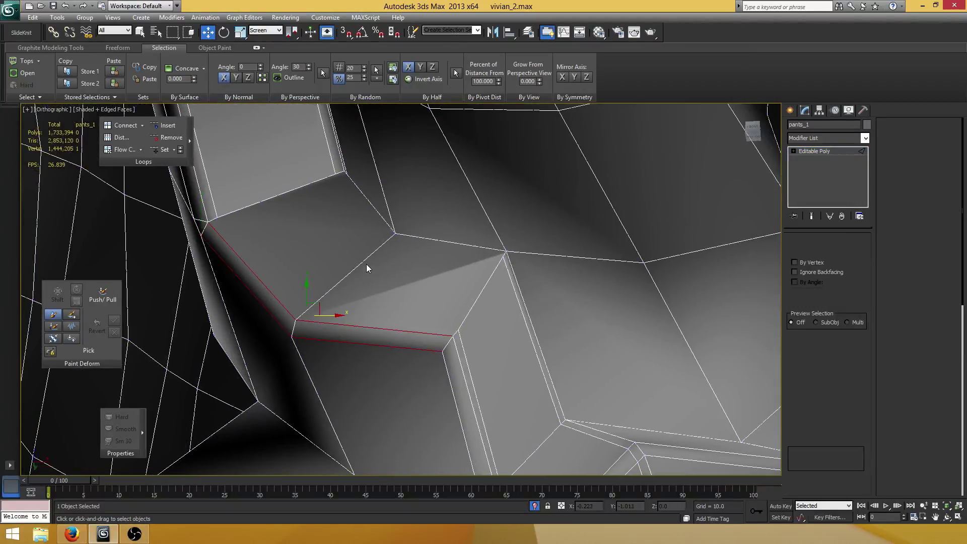
left_click(365, 258)
scroll(366, 261, "down", 4)
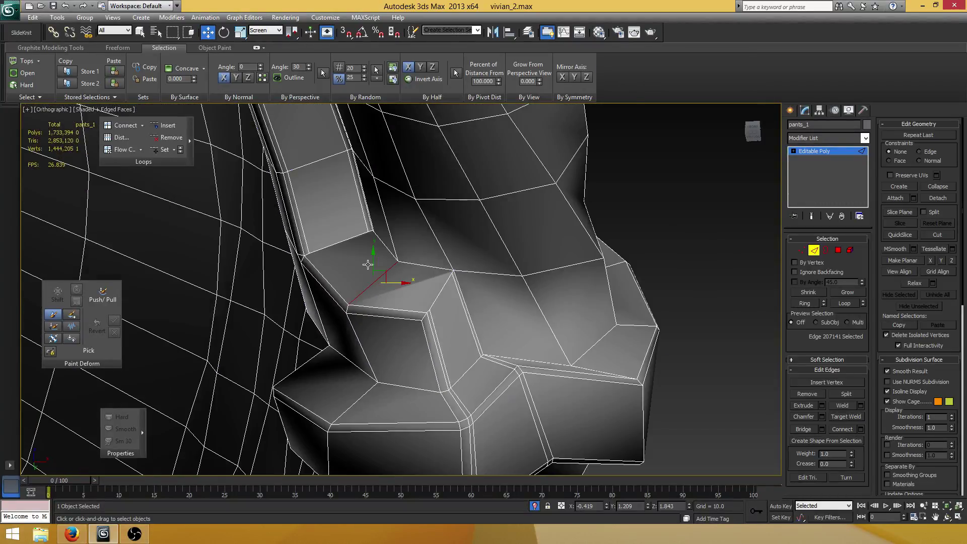
middle_click_drag(367, 263, 432, 273, "alt")
scroll(404, 285, "up", 4)
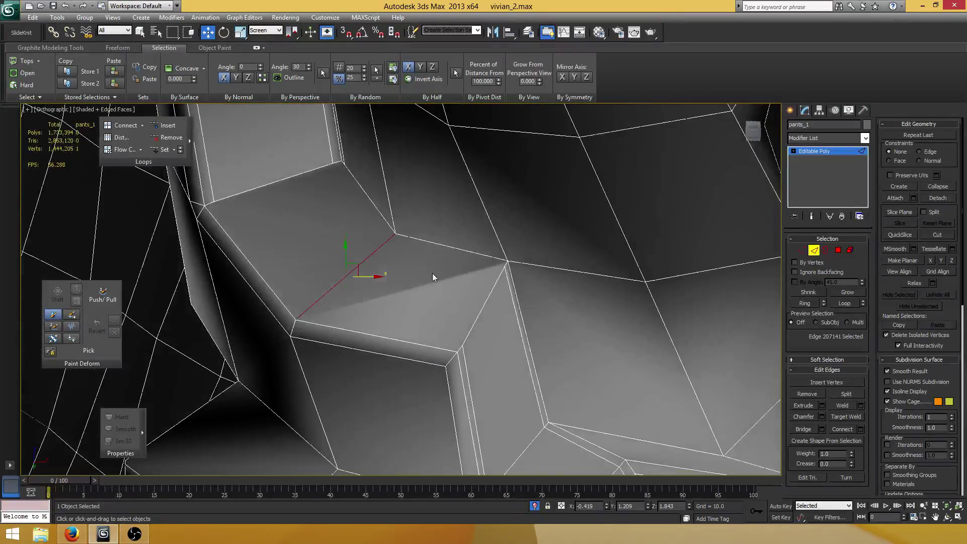
left_click(489, 298, "ctrl")
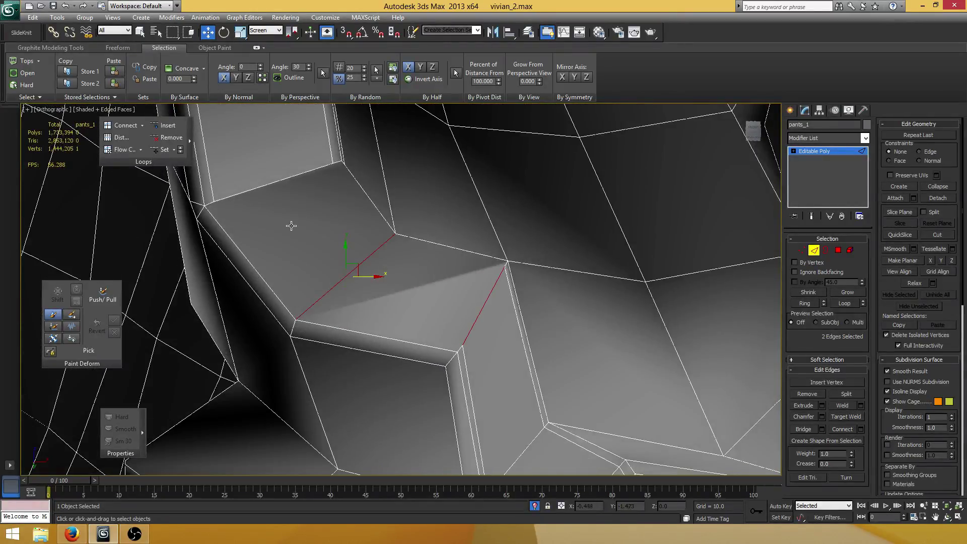
left_click(282, 184, "ctrl")
middle_click_drag(345, 190, 430, 261, "alt")
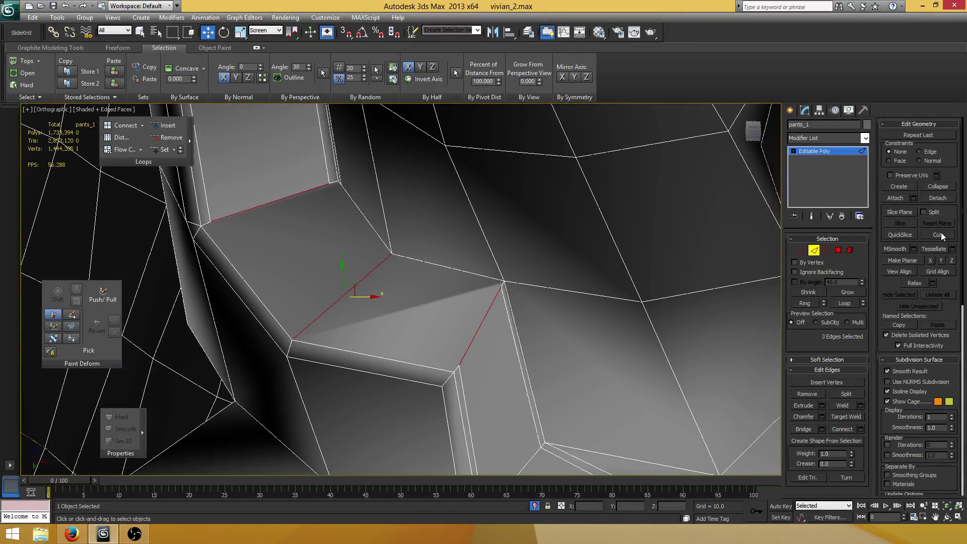
left_click(861, 428)
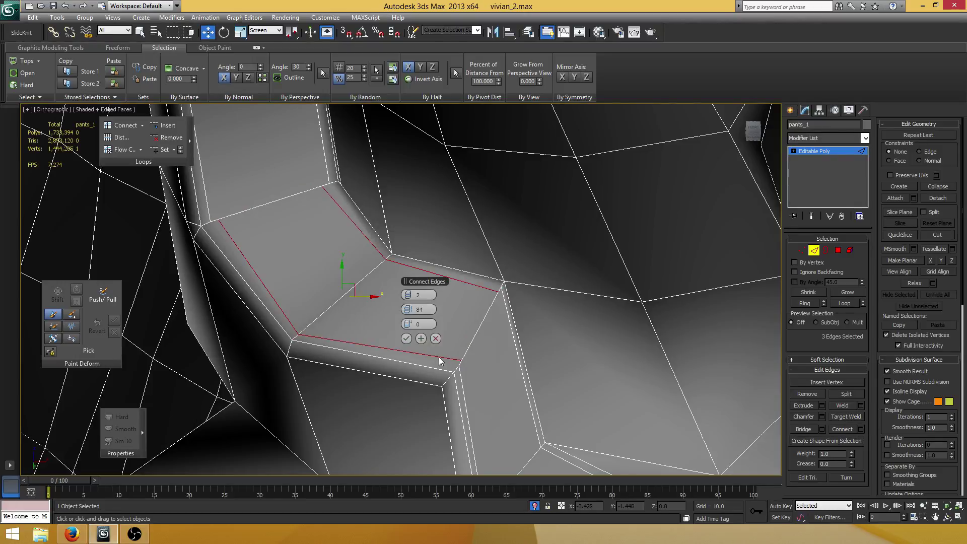
left_click(406, 338)
Target-weld the end vertices of the new supporting edges onto the adjacent corner vertices at both ends of the strip.
scroll(409, 294, "up", 4)
key("1")
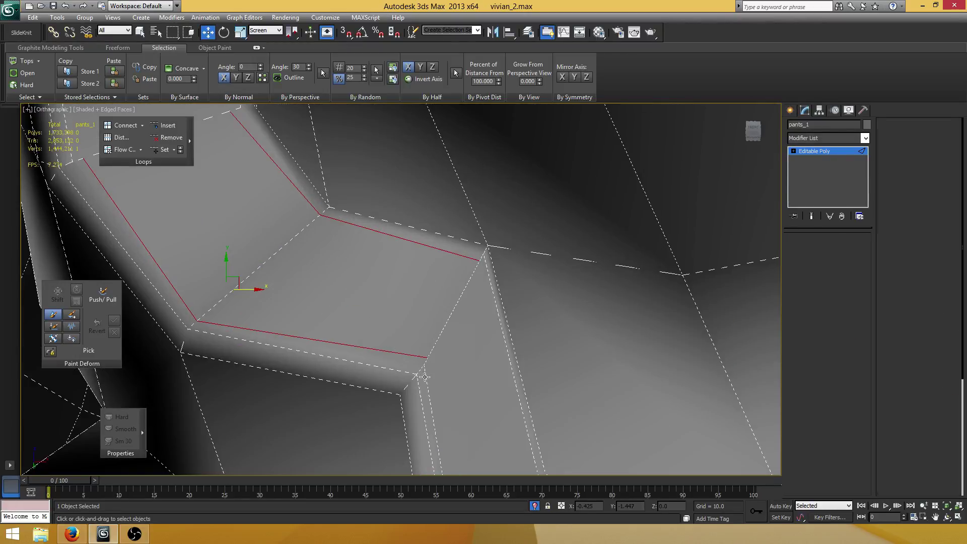
left_click(427, 357)
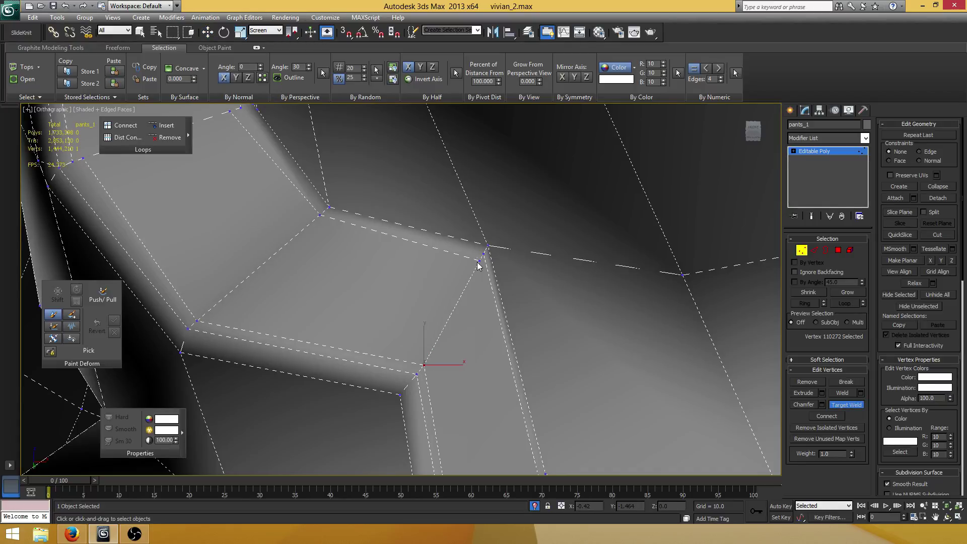
middle_click_drag(265, 205, 414, 323)
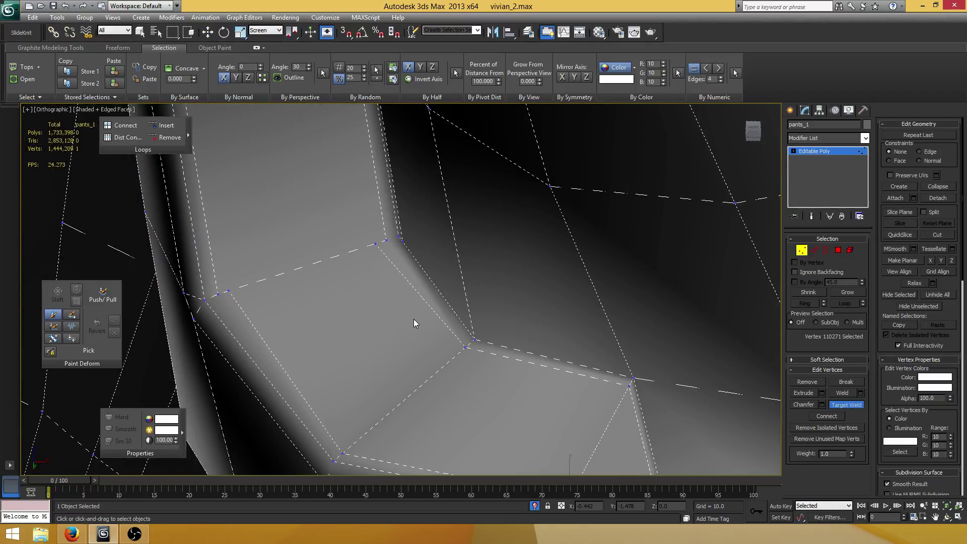
left_click(218, 294)
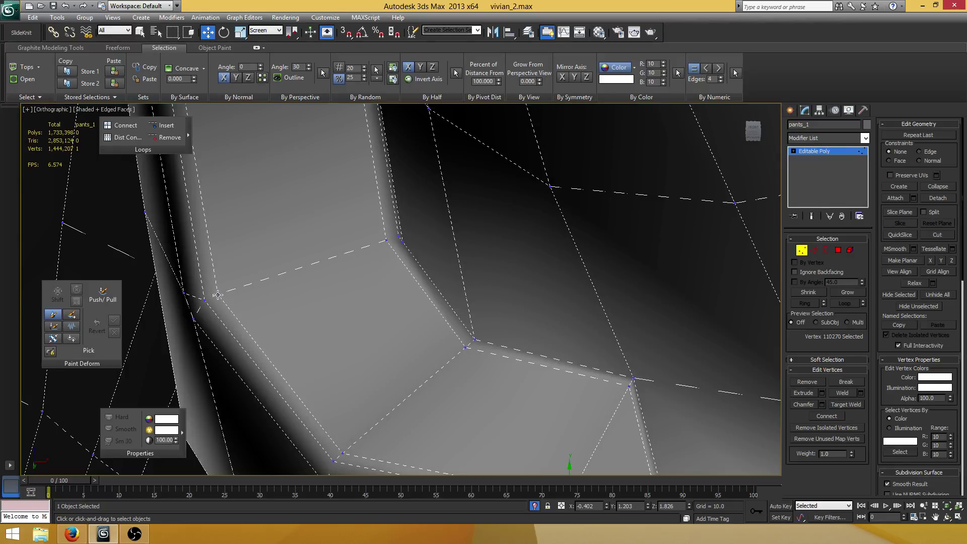
left_click(218, 294)
Remove the extra edge running beside the seam strip and the leftover vertex at its lower end.
scroll(400, 289, "down", 3)
middle_click_drag(352, 307, 393, 307, "alt")
scroll(382, 301, "up", 2)
key("2")
left_click(360, 286)
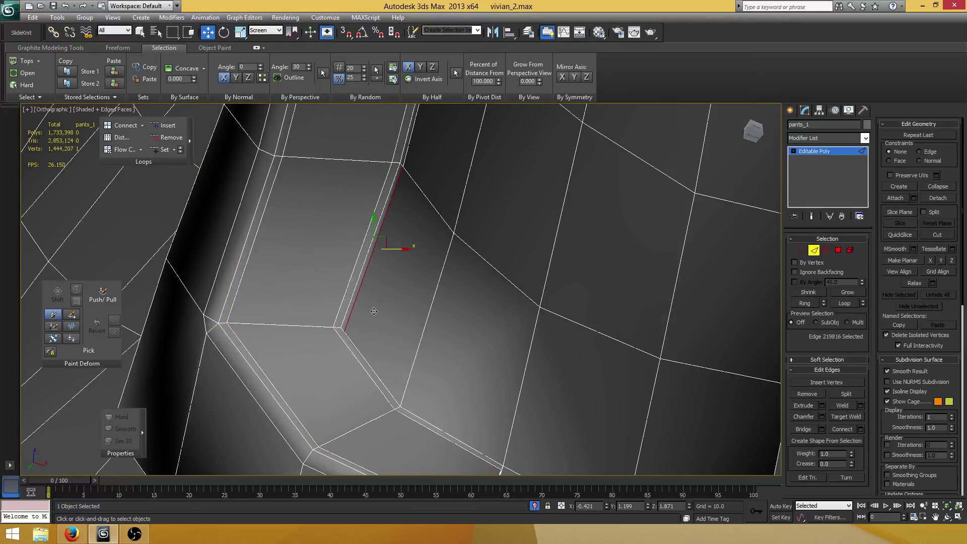
left_click(807, 394)
middle_click_drag(347, 330, 360, 330)
key("1")
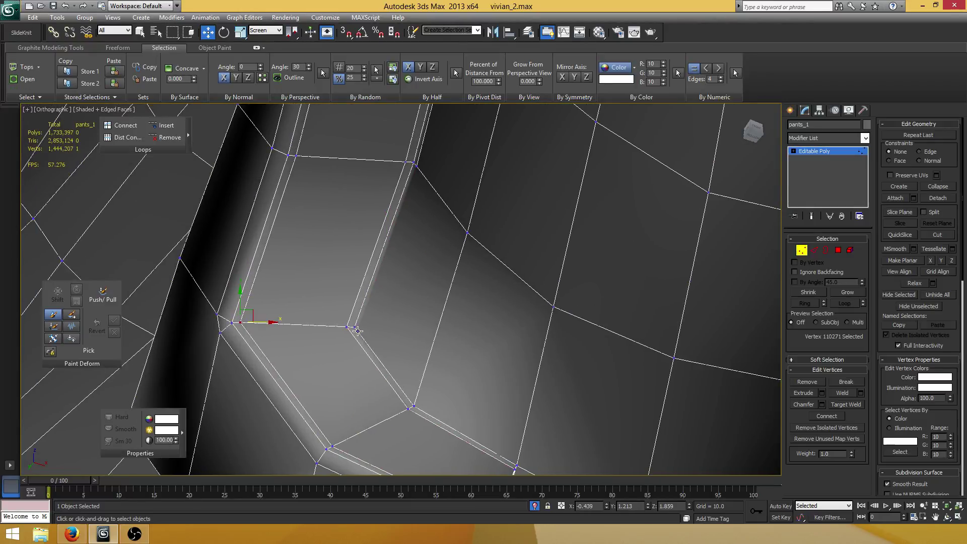
key("BackSpace")
Shift the two vertices on the seam strip's side edge near the hem slightly outward to widen the strip.
scroll(450, 241, "down", 3)
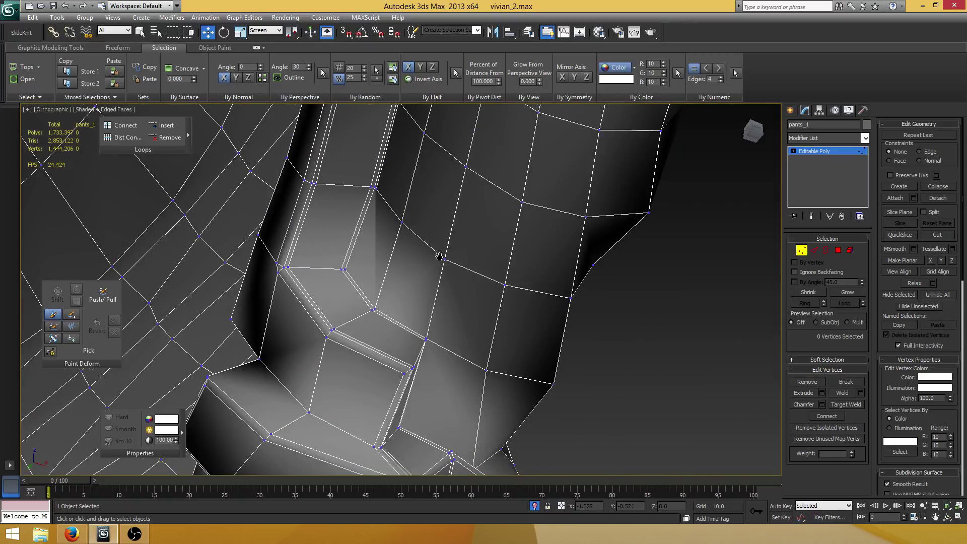
left_click(417, 280)
middle_click_drag(486, 282, 517, 321, "alt")
scroll(517, 320, "down", 6)
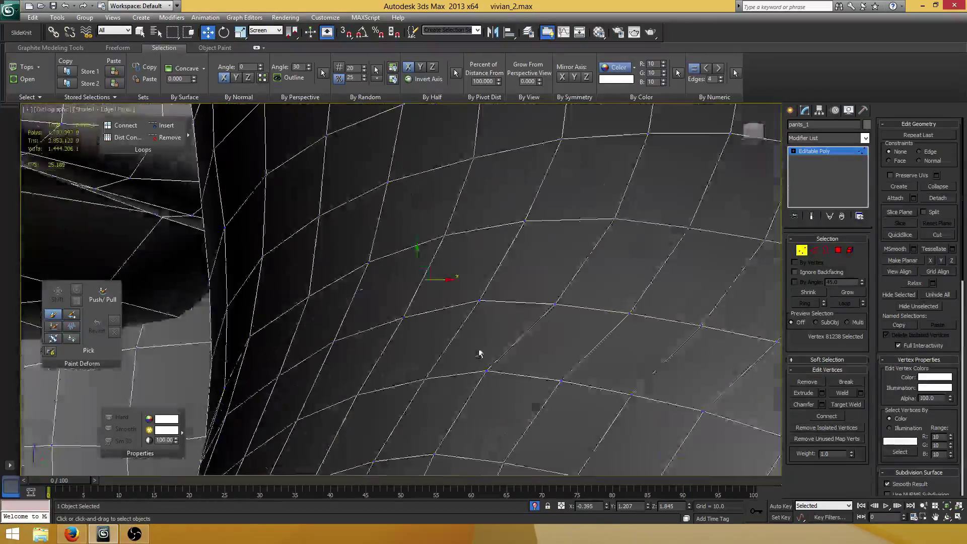
scroll(523, 299, "up", 6)
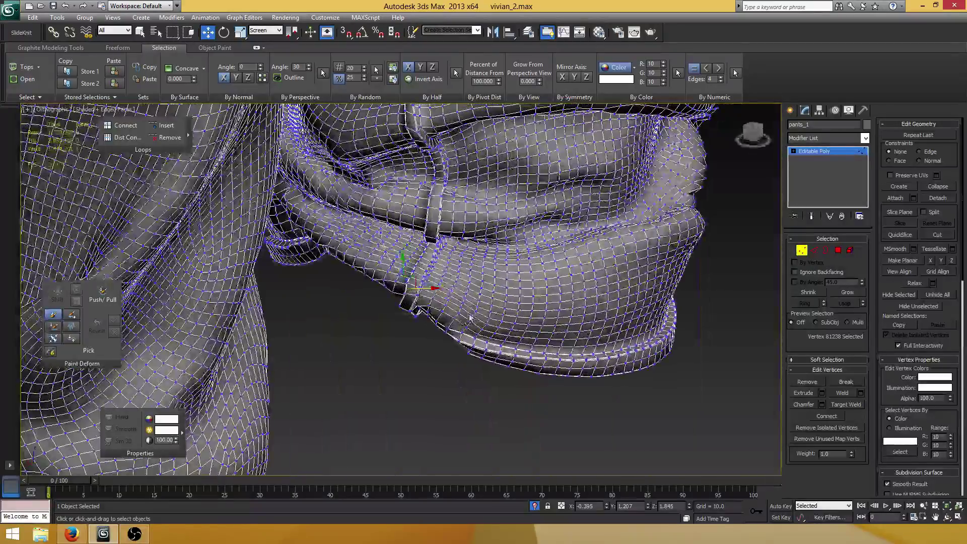
scroll(465, 286, "up", 4)
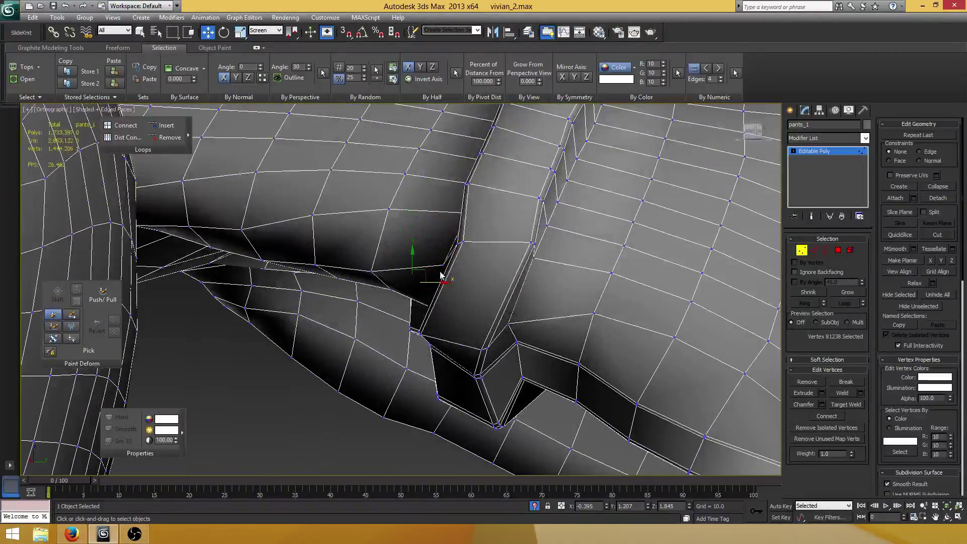
left_click(461, 241)
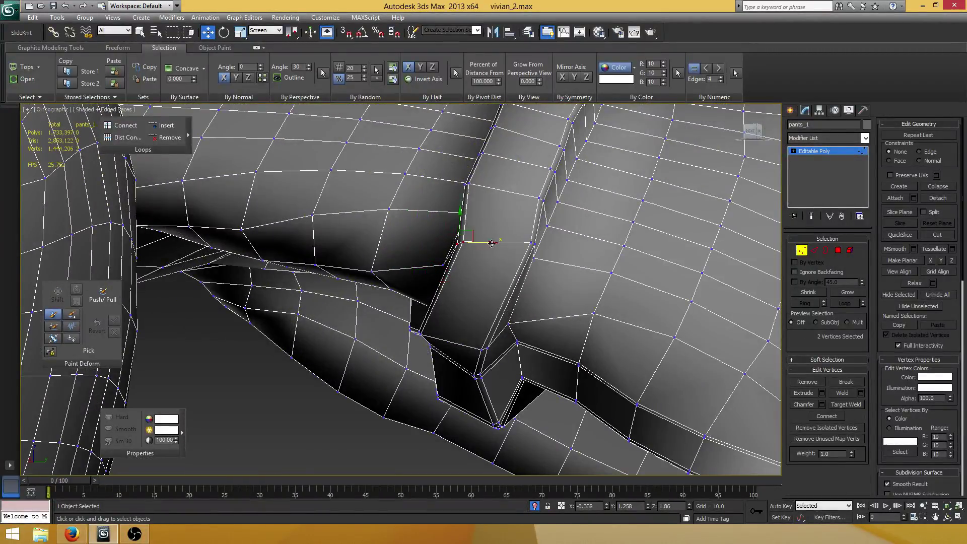
middle_click_drag(492, 243, 486, 245, "alt")
left_click_drag(482, 242, 473, 242)
middle_click_drag(520, 241, 492, 236, "alt")
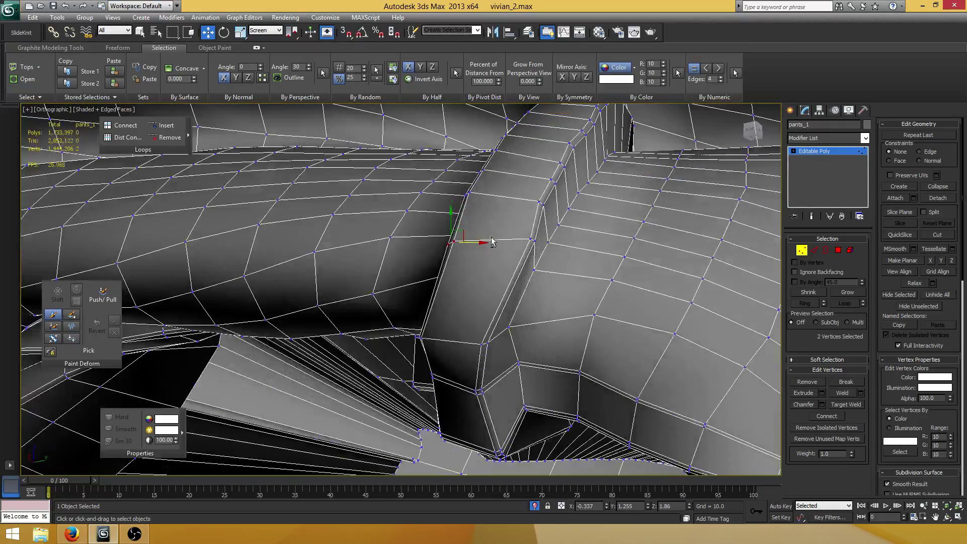
Select the ring of edges across the lower leg's seam strip and connect it with two segments, pinch 84 and slide 0.
key("1")
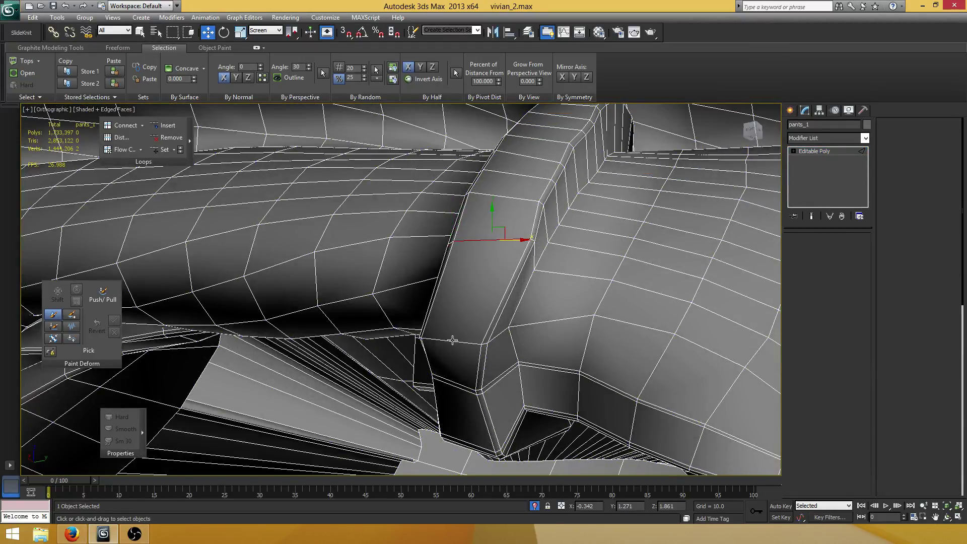
key("2")
scroll(460, 328, "down", 5)
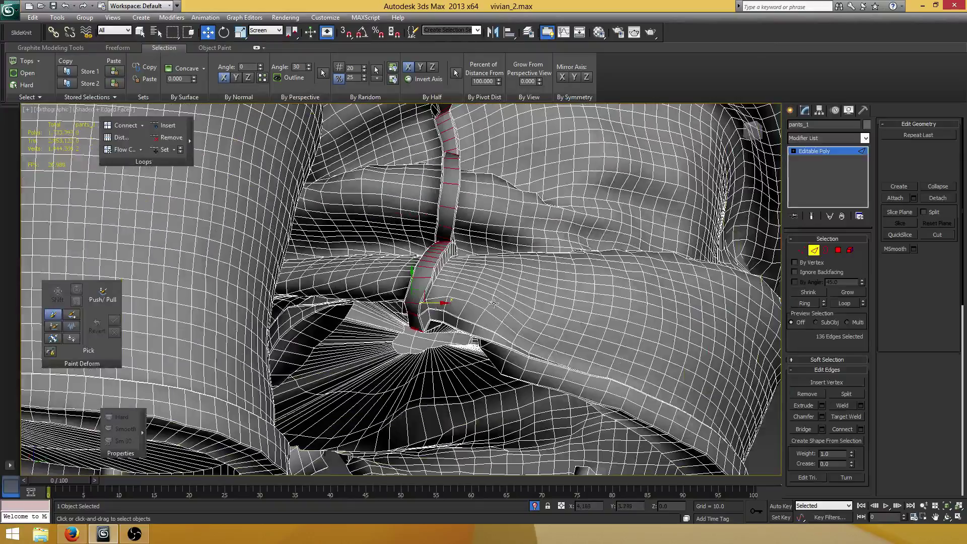
scroll(493, 302, "down", 4)
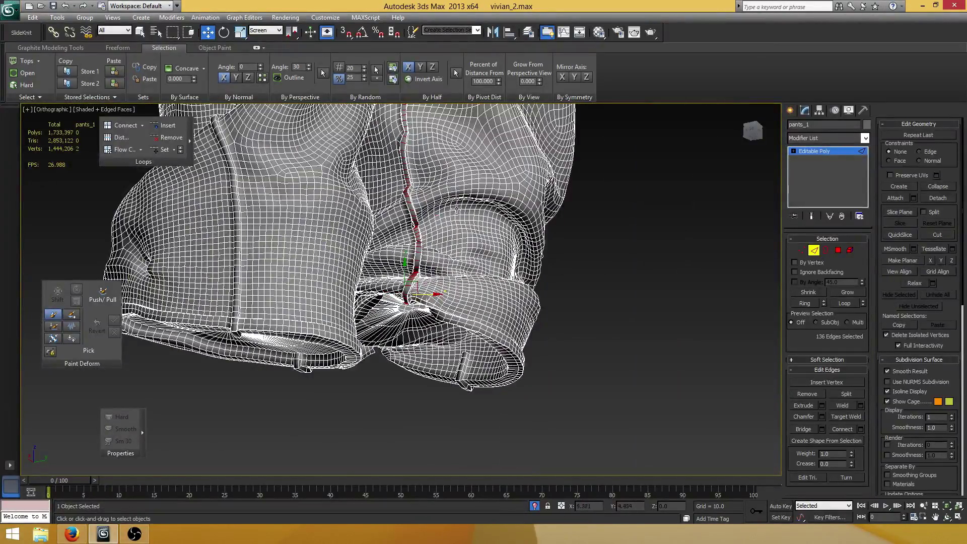
middle_click_drag(455, 210, 453, 325)
scroll(470, 279, "down", 4)
middle_click_drag(480, 230, 438, 242, "alt")
middle_click_drag(428, 201, 418, 352)
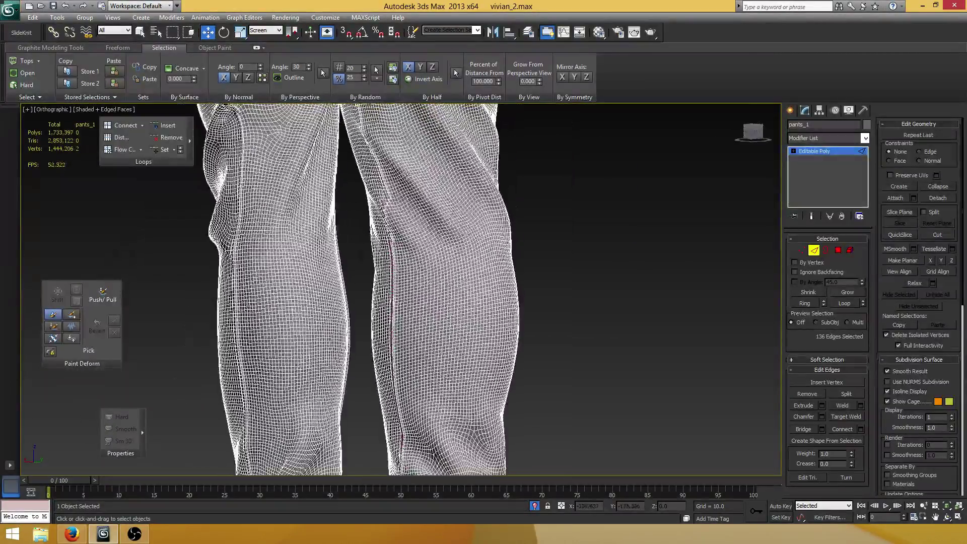
scroll(418, 239, "up", 8)
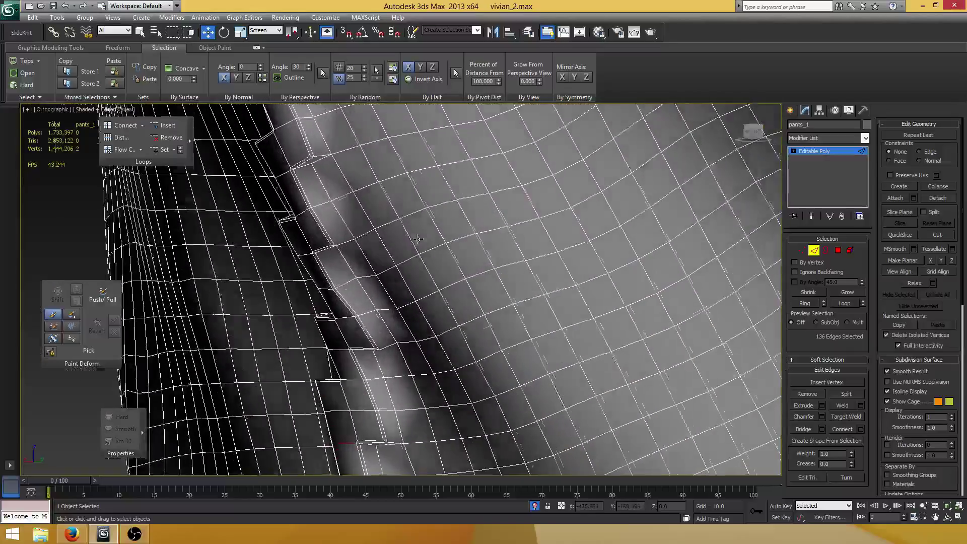
scroll(421, 242, "down", 3)
scroll(423, 231, "up", 4)
mouse_move(423, 243)
middle_mouse_down("alt")
mouse_move(423, 231)
mouse_move(430, 236)
middle_mouse_up("alt")
scroll(425, 234, "down", 2)
left_click(860, 429)
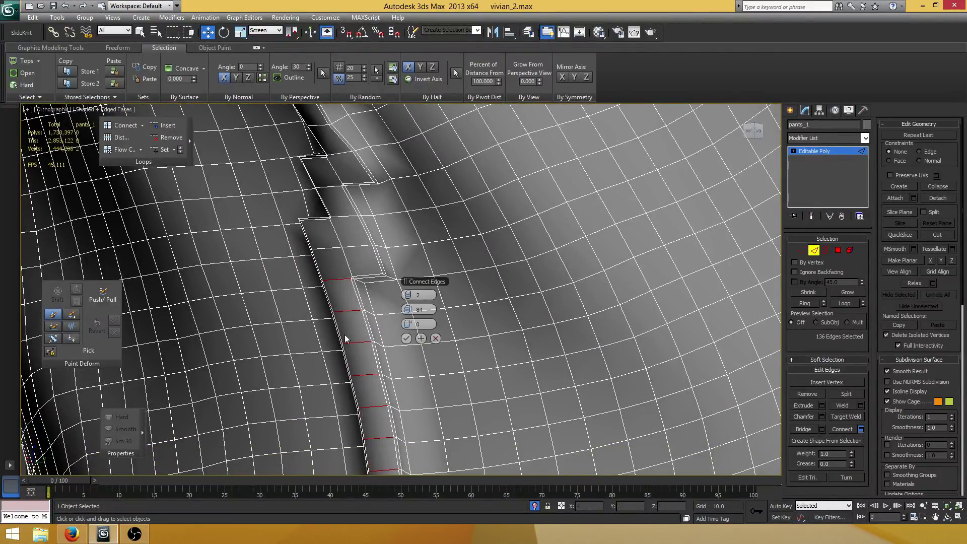
left_click(406, 338)
Select the ring of edges across the upper part of the leg's seam strip and connect it with two segments, pinch 84 and slide 0.
mouse_move(371, 252)
middle_mouse_down("alt")
mouse_move(381, 172)
mouse_move(378, 252)
middle_mouse_up("alt")
scroll(378, 252, "down", 4)
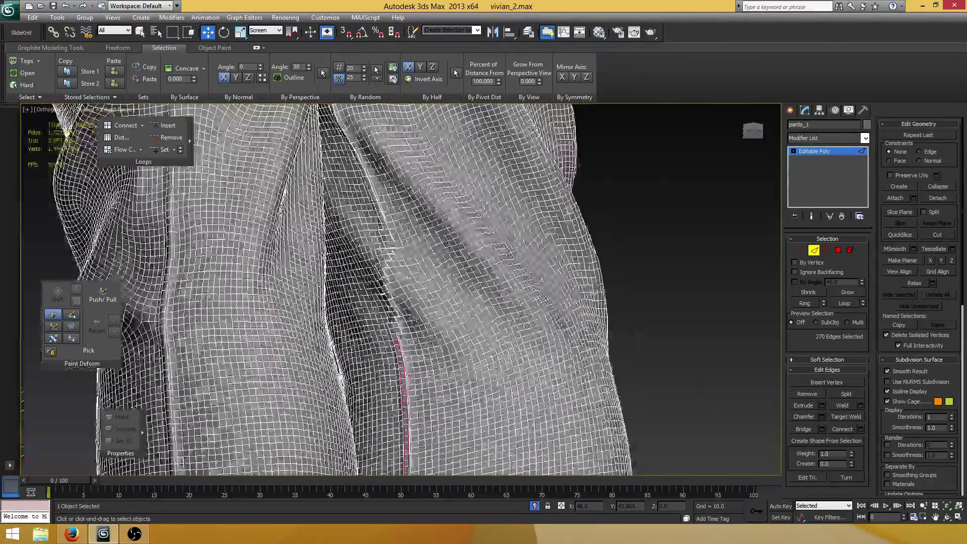
scroll(367, 258, "up", 4)
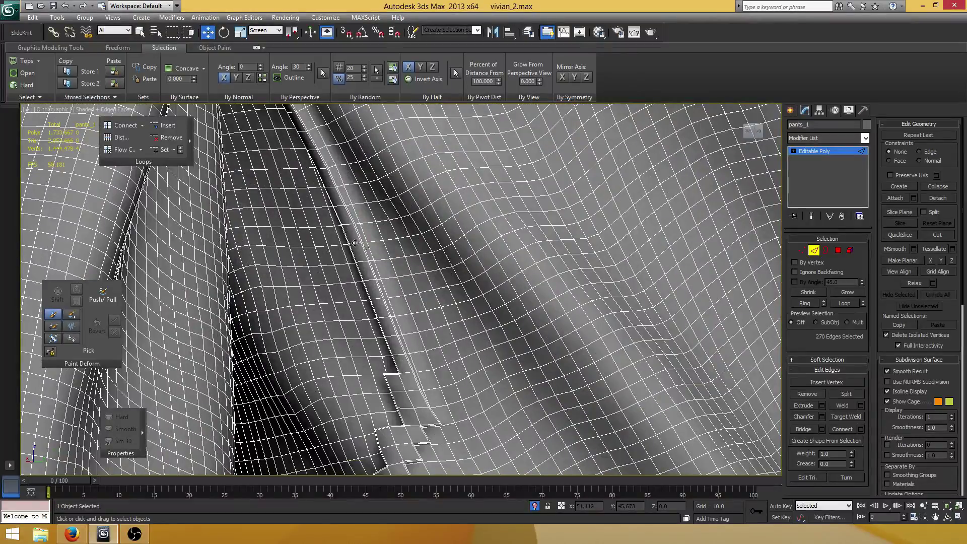
left_click(355, 243)
middle_click_drag(355, 243, 421, 262, "alt")
left_click(805, 304)
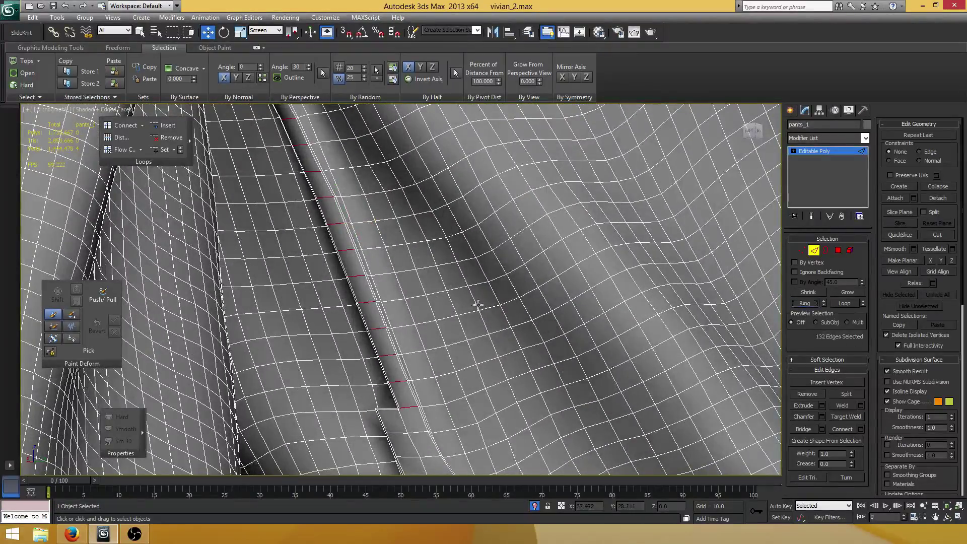
scroll(447, 262, "up", 8)
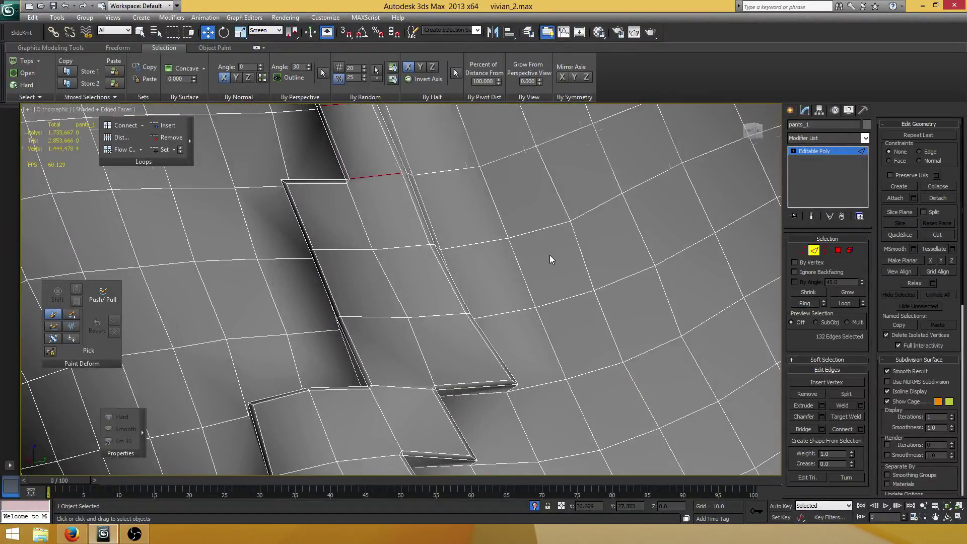
middle_click_drag(550, 259, 535, 287)
left_click(860, 429)
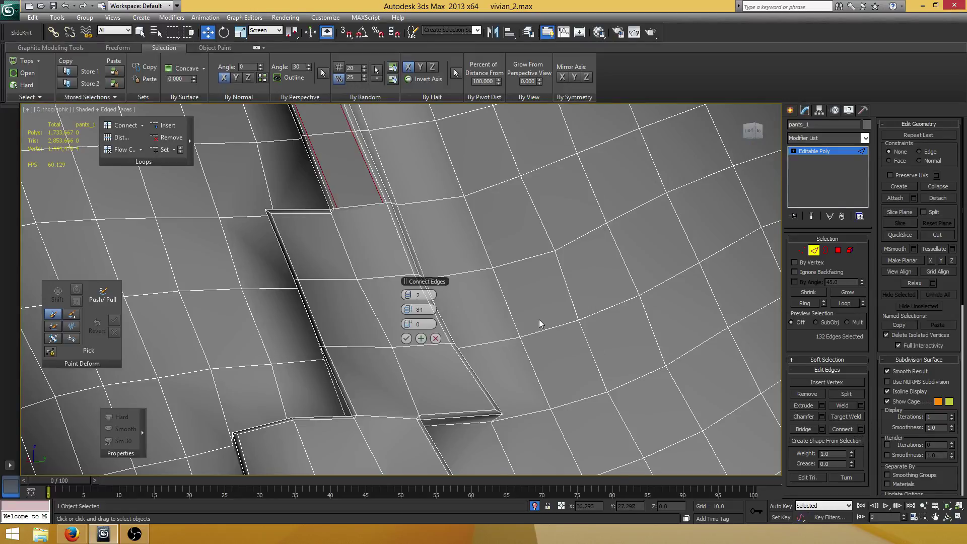
left_click(403, 337)
Examine the pants from the legs up to the waist, with the mesh edges hidden for a clean shaded view.
scroll(403, 339, "down", 15)
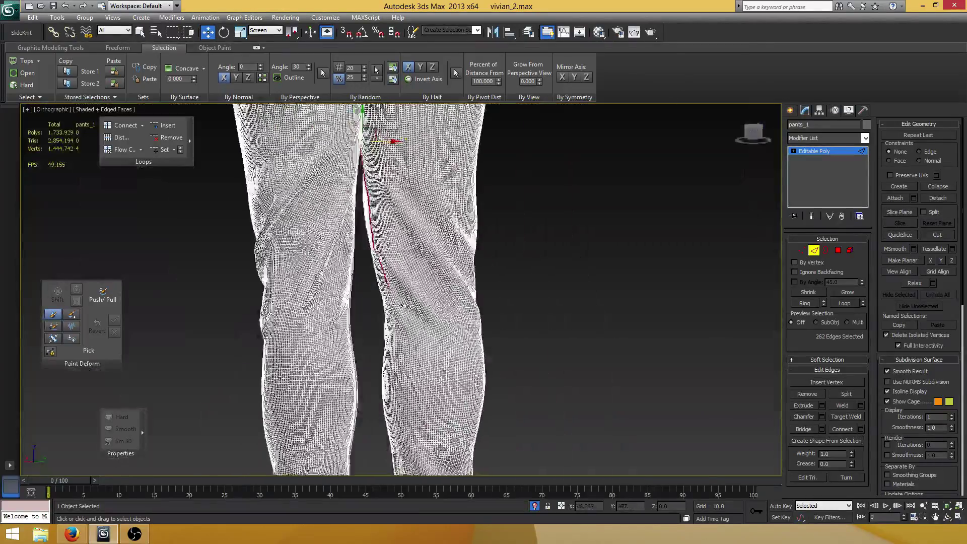
middle_click_drag(405, 305, 624, 315, "alt")
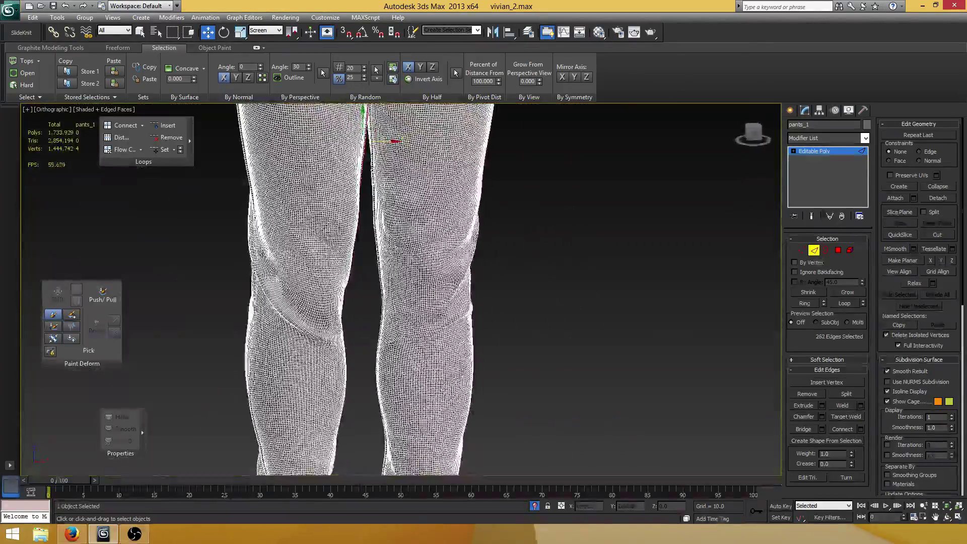
scroll(383, 316, "up", 3)
middle_click_drag(383, 146, 361, 325)
scroll(360, 316, "down", 5)
middle_click_drag(357, 201, 351, 295)
scroll(351, 294, "up", 12)
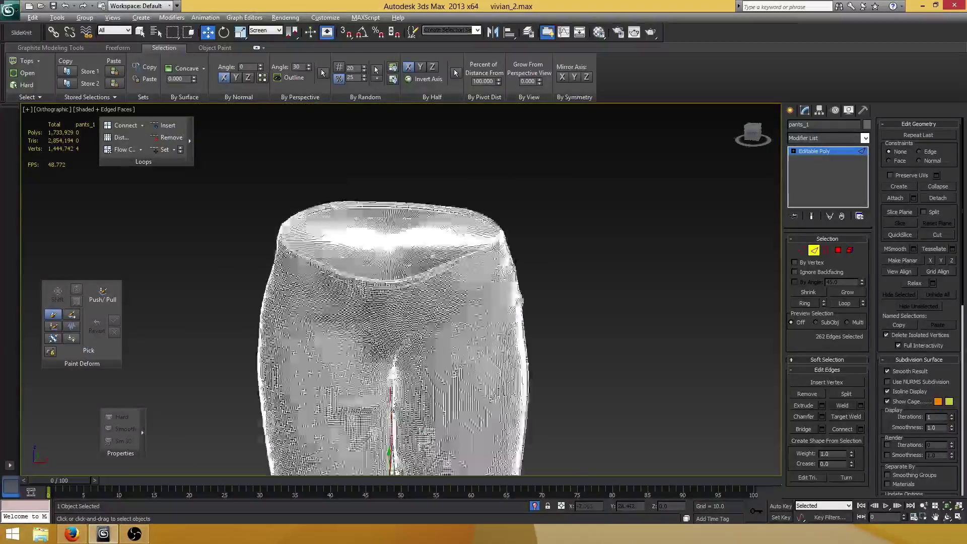
scroll(412, 297, "up", 2)
scroll(412, 297, "down", 5)
middle_click_drag(412, 298, 428, 272, "alt")
mouse_move(433, 287)
middle_mouse_down()
mouse_move(438, 242)
mouse_move(427, 236)
mouse_move(443, 134)
middle_mouse_up()
key("F4")
scroll(427, 244, "down", 6)
middle_click_drag(590, 282, 653, 276, "alt")
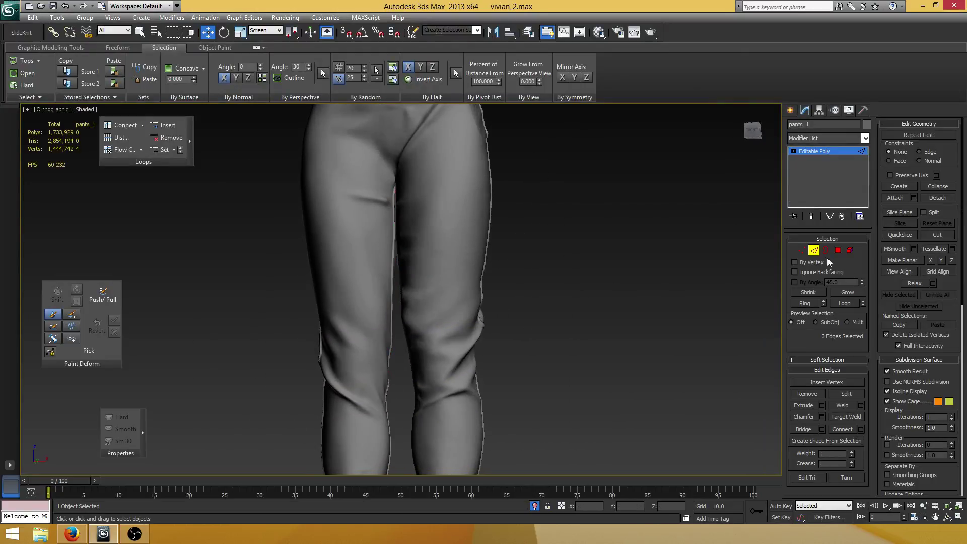
Leave edge editing, deselect the pants and end isolation to bring back the other clothing parts.
left_click(814, 251)
middle_click_drag(614, 326, 620, 216)
mouse_move(549, 324)
middle_mouse_down()
mouse_move(554, 258)
mouse_move(567, 297)
middle_mouse_up()
left_click(567, 297)
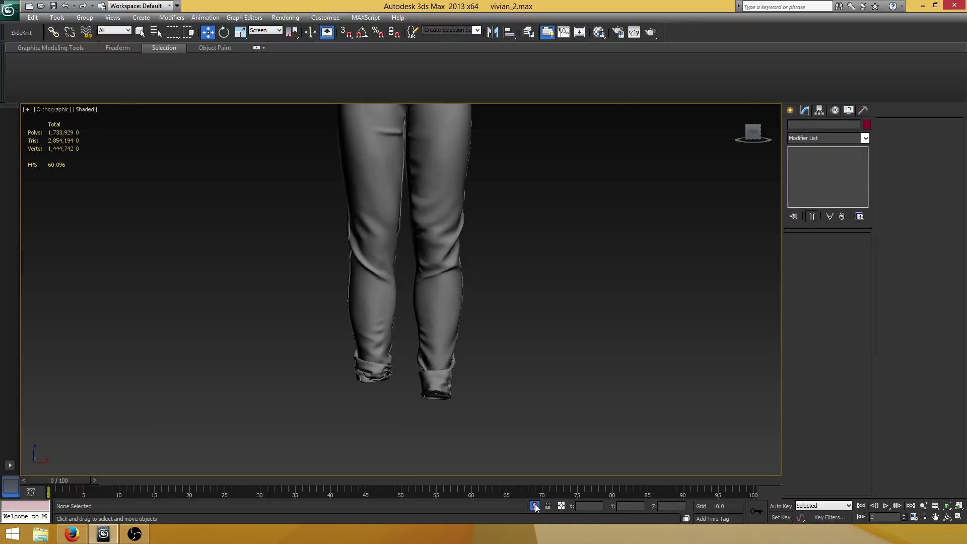
left_click(535, 505)
Select the fly strip that runs down from the waist button.
middle_click_drag(412, 384, 439, 262)
scroll(445, 280, "down", 5)
scroll(444, 281, "up", 6)
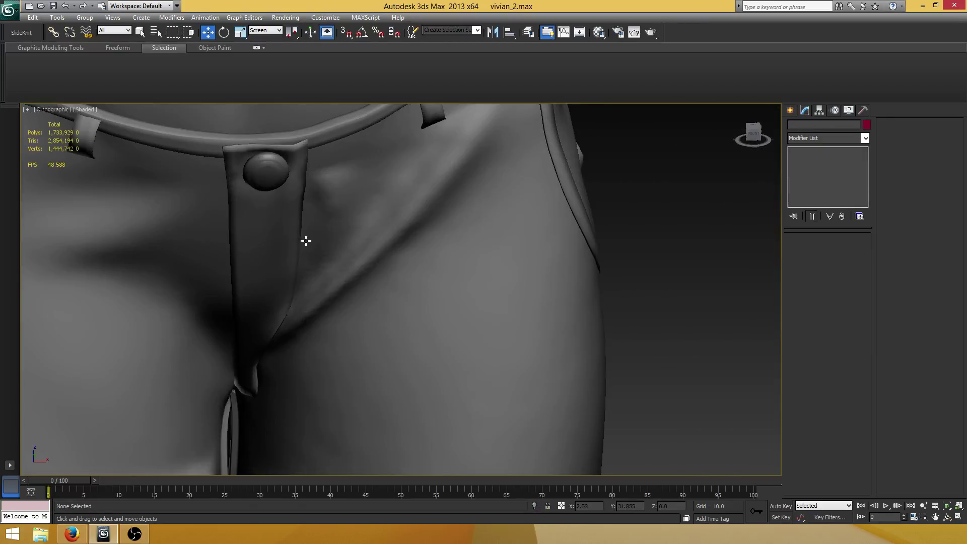
scroll(391, 304, "down", 3)
scroll(371, 296, "up", 5)
left_click(377, 302)
scroll(387, 280, "up", 3)
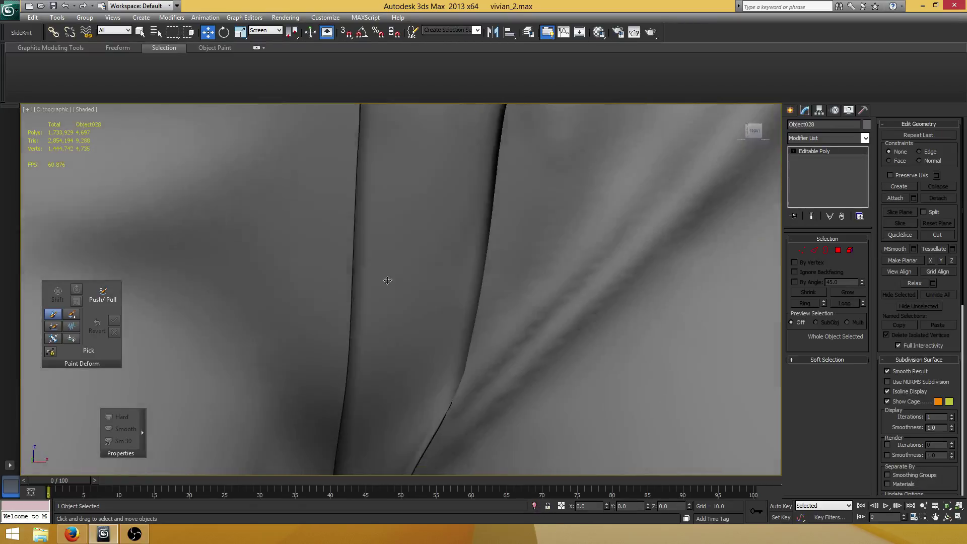
Examine the fly strip's topology in wireframe and with edged faces, from the button down to its lower end.
scroll(389, 277, "down", 5)
scroll(419, 347, "up", 2)
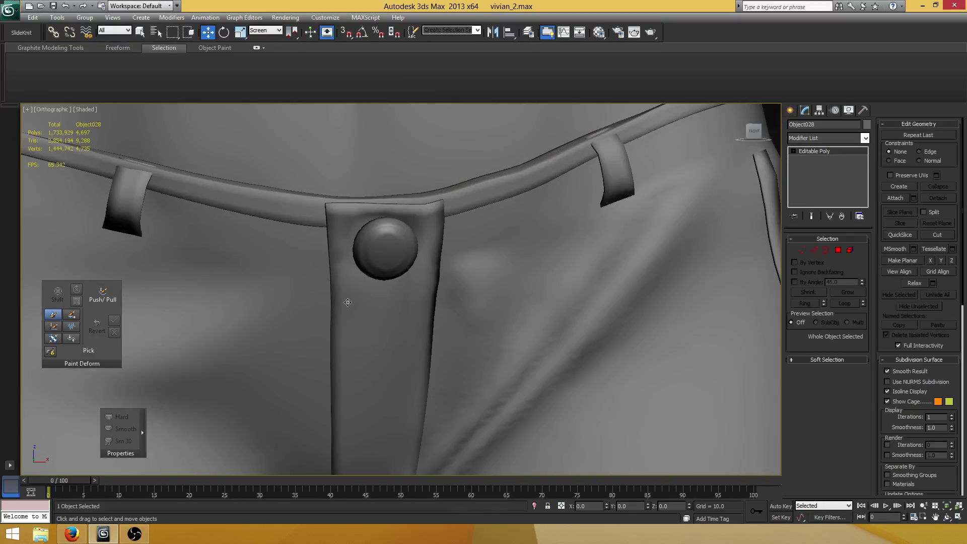
middle_click_drag(355, 297, 339, 289)
scroll(338, 289, "up", 2)
key("F3")
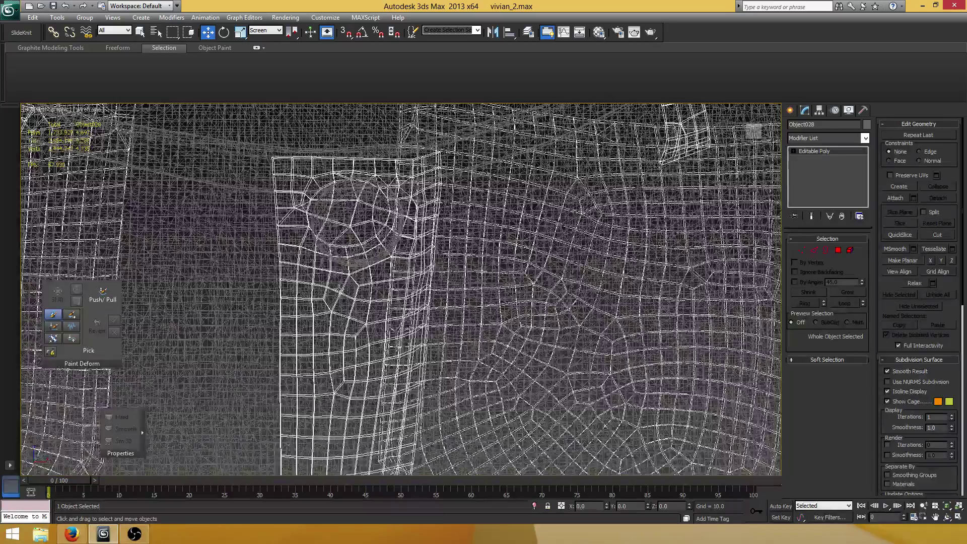
key("F3")
key("F4")
middle_click_drag(317, 330, 330, 299)
scroll(331, 299, "down", 3)
scroll(347, 282, "up", 6)
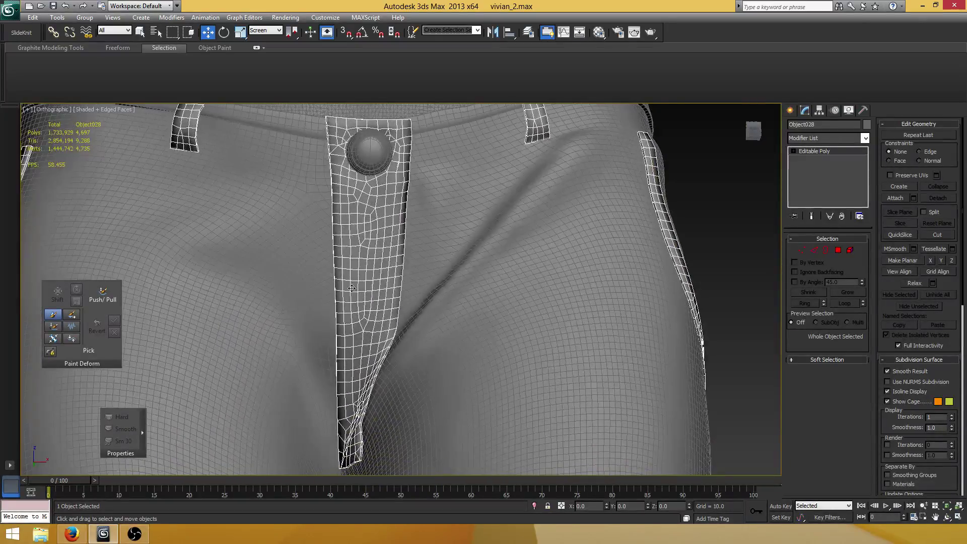
scroll(400, 297, "down", 5)
middle_click_drag(355, 302, 397, 226, "alt")
scroll(401, 280, "up", 4)
scroll(454, 317, "up", 7)
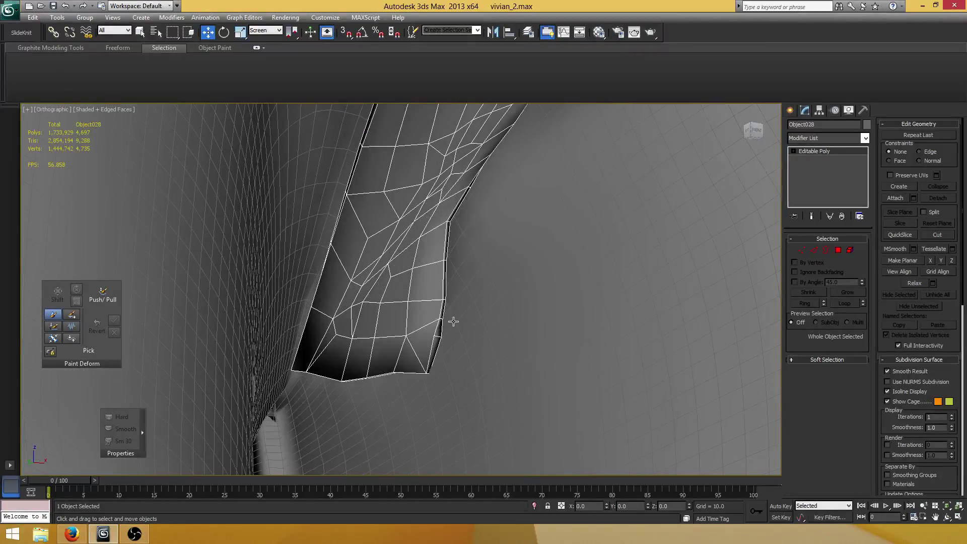
scroll(455, 315, "up", 3)
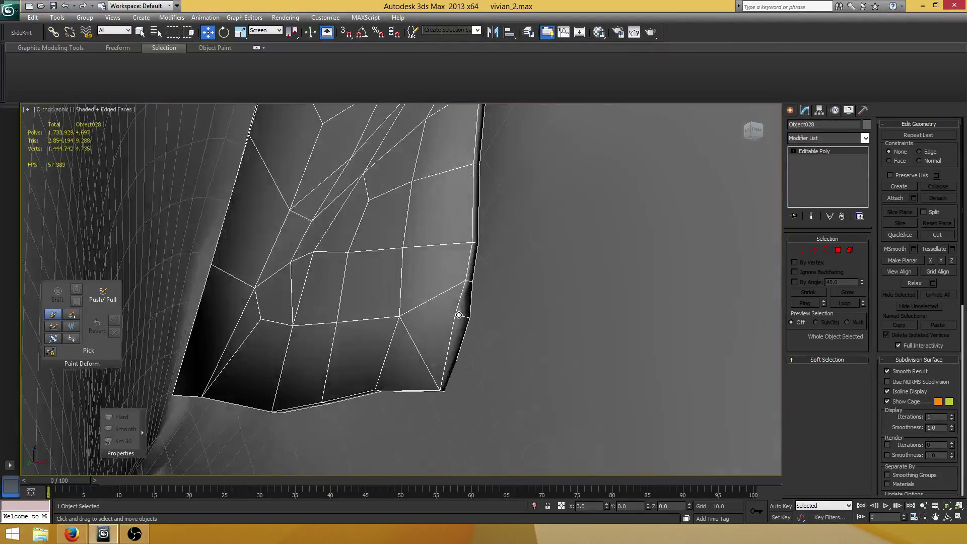
scroll(462, 315, "down", 3)
Select the vertices around the fly strip's lower outer corner, front and back, and move them slightly inward along X.
key("1")
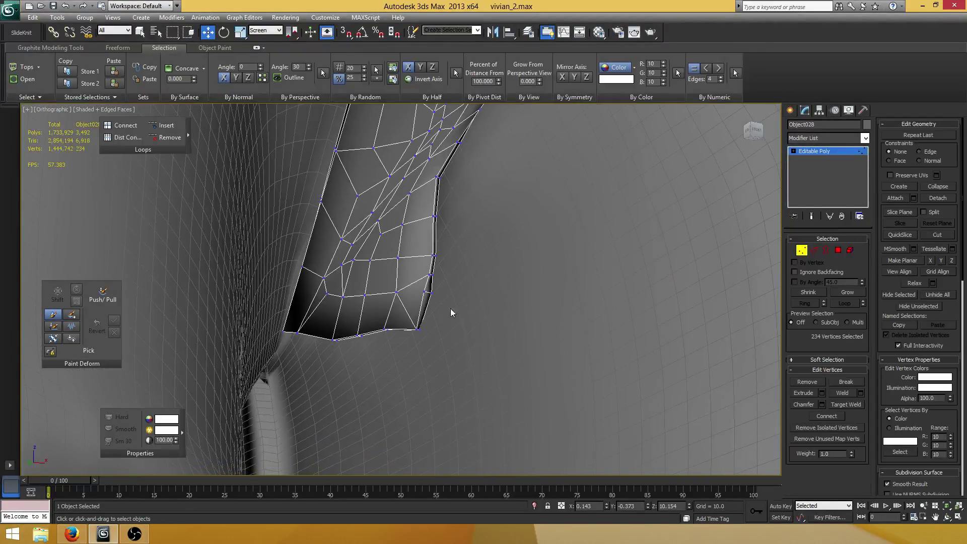
scroll(433, 332, "down", 5)
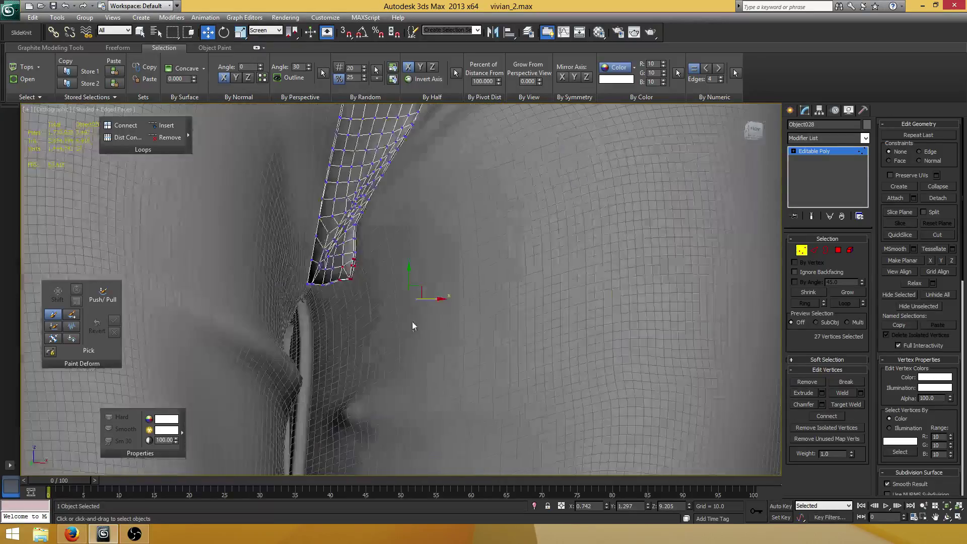
key("F3")
middle_click_drag(378, 300, 359, 311, "alt")
left_click_drag(286, 371, 286, 369)
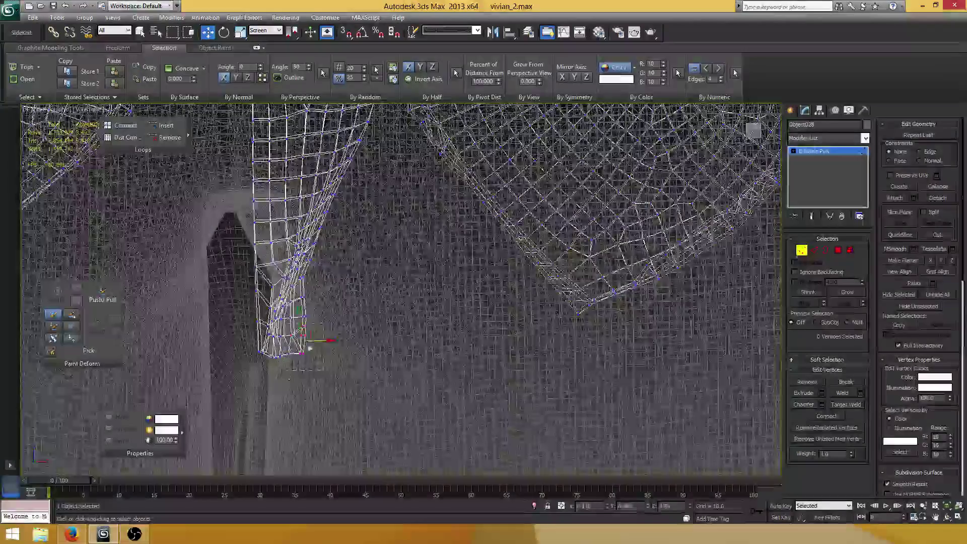
scroll(302, 340, "up", 3)
middle_click_drag(238, 330, 341, 280)
left_click_drag(341, 279, 277, 371)
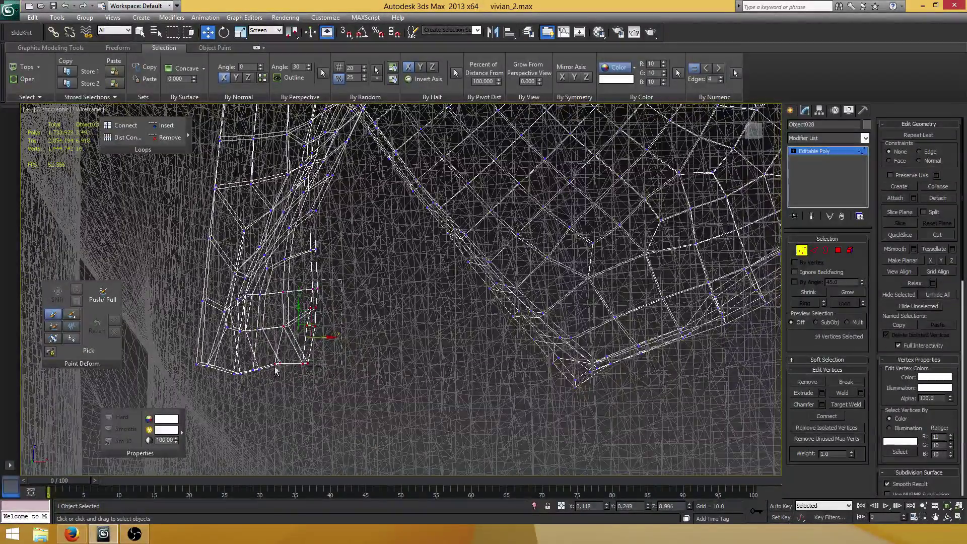
middle_click_drag(276, 371, 326, 334, "alt")
key("F3")
left_click_drag(352, 327, 357, 327)
middle_click_drag(358, 328, 350, 335, "alt")
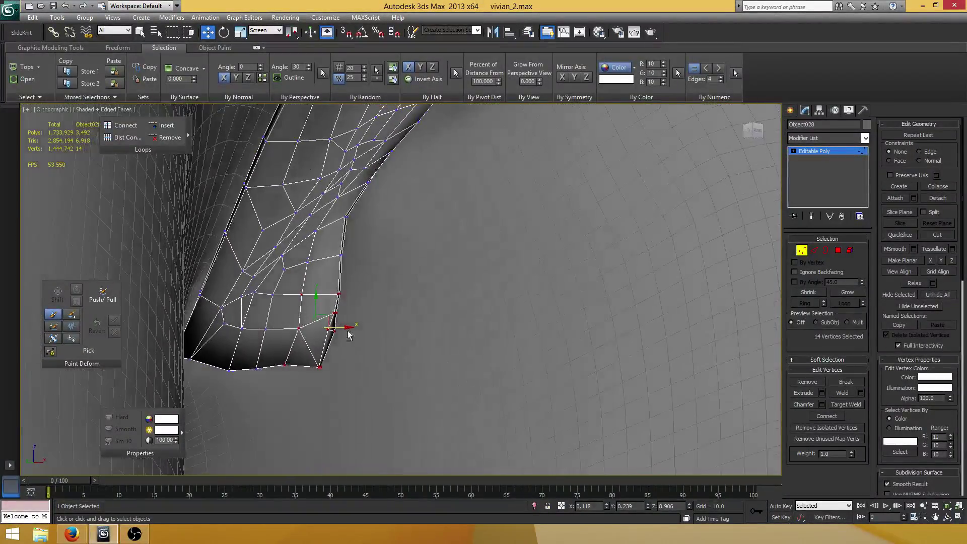
left_click_drag(341, 328, 329, 328)
mouse_move(337, 320)
middle_mouse_down()
mouse_move(335, 304)
mouse_move(353, 292)
mouse_move(304, 324)
mouse_move(340, 315)
middle_mouse_up()
Remove the diagonal edges running into the fly strip's lower outer corner.
key("2")
key("F3")
left_click(303, 323)
scroll(293, 304, "up", 3)
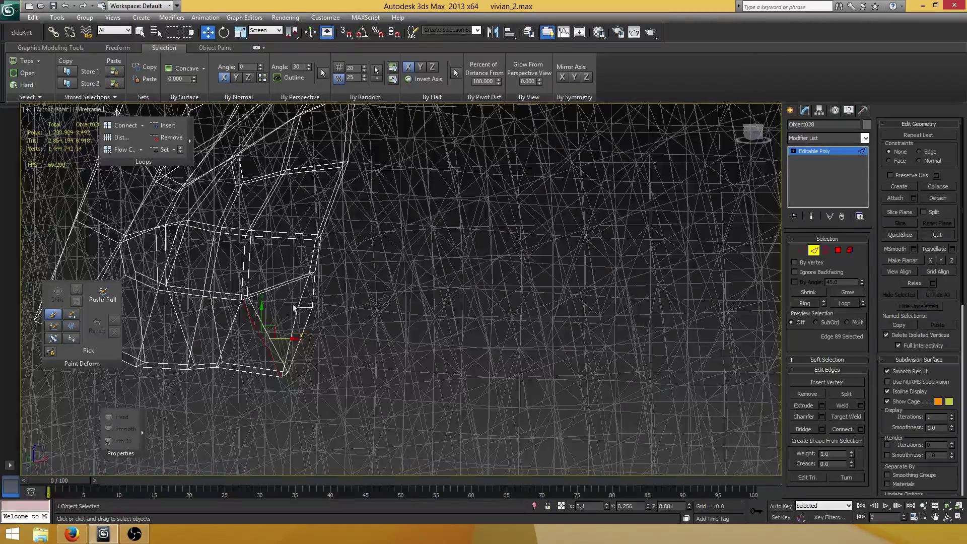
left_click(808, 395)
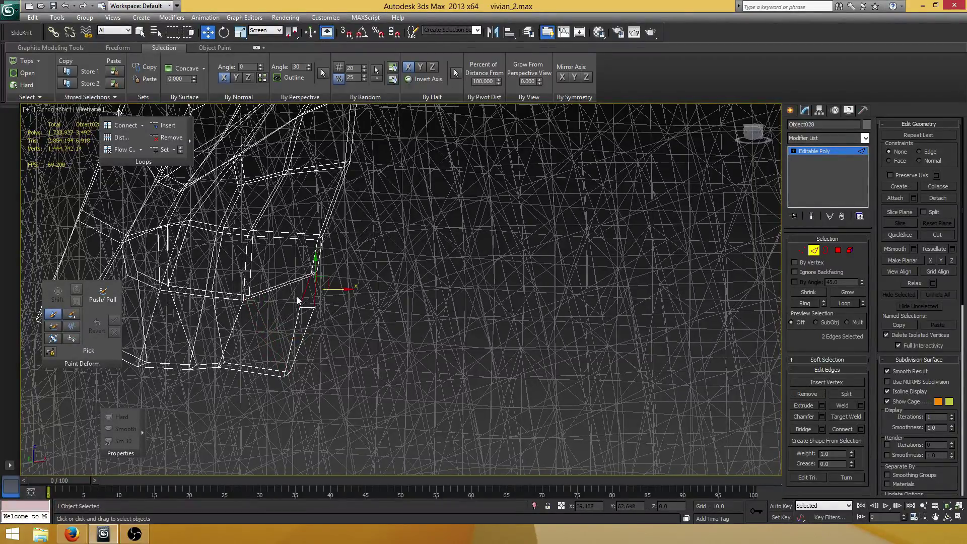
Collapse the two short edges on the fly strip's side just above the lower corner and save the scene.
left_click(940, 192)
middle_click_drag(336, 310, 349, 313, "alt")
scroll(350, 313, "down", 5)
key("ctrl+s")
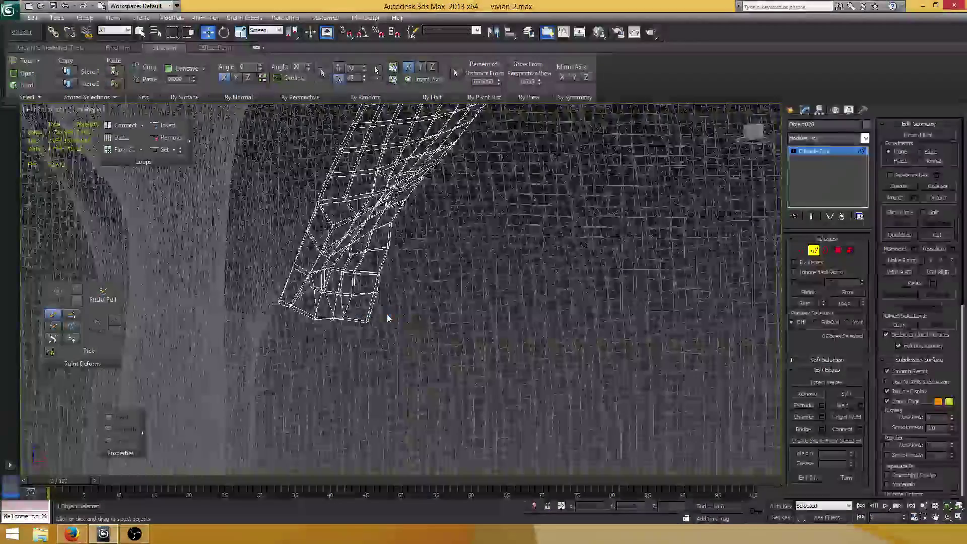
Connect the bottom-edge vertex next to the fly strip's outer corner to the vertex above it with a new edge.
key("1")
scroll(386, 315, "up", 1)
scroll(386, 316, "up", 2)
middle_click_drag(386, 320, 394, 339, "alt")
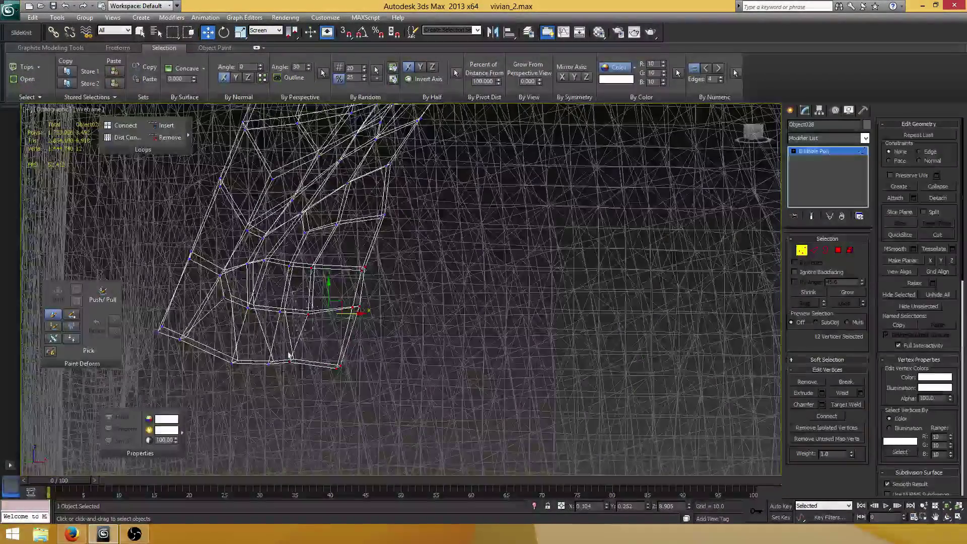
middle_click_drag(330, 294, 346, 340, "alt")
left_click_drag(304, 382, 322, 328)
middle_click_drag(321, 326, 304, 343, "alt")
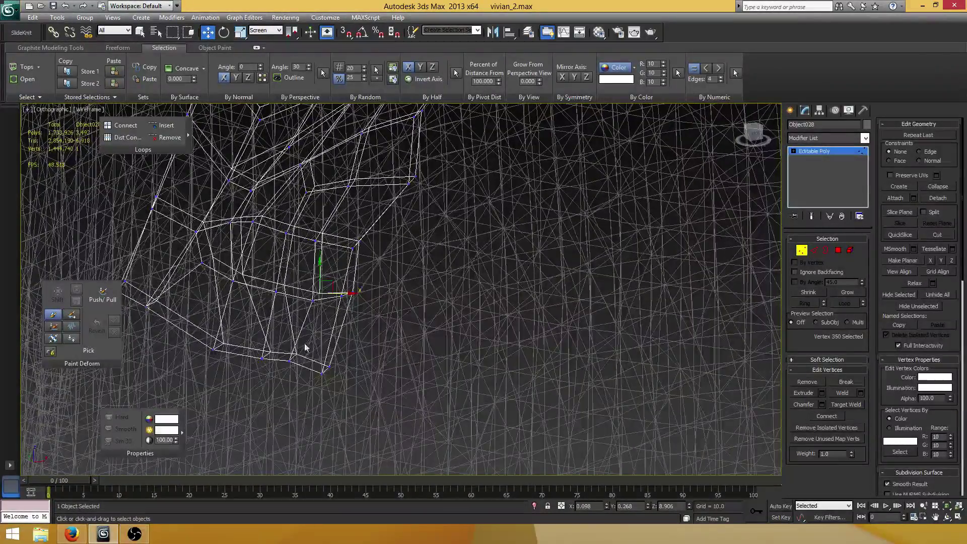
left_click(820, 418)
Remove the two slanted edges beside the new edge in the fly strip's bottom row.
middle_click_drag(343, 317, 380, 293, "alt")
key("2")
left_click_drag(308, 299, 287, 314)
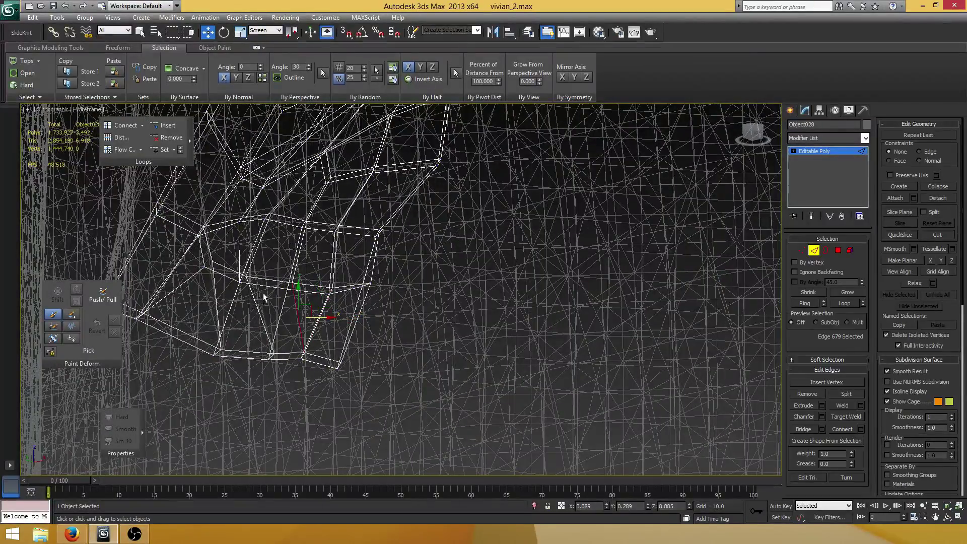
left_click(258, 296, "ctrl")
middle_click_drag(258, 296, 289, 292, "alt")
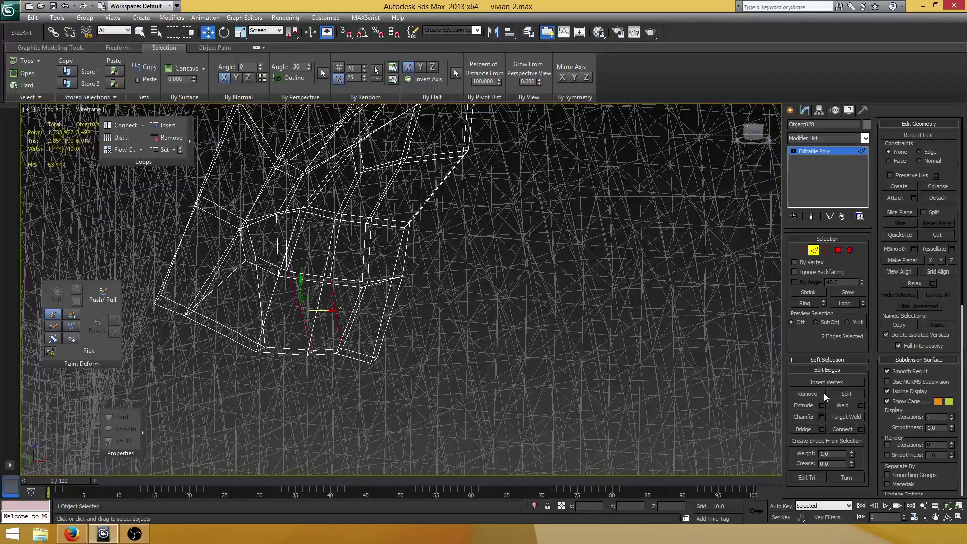
Connect the next pair of vertices across the bottom row, one column further in from the fly strip's outer corner.
key("1")
left_click_drag(445, 268, 313, 358)
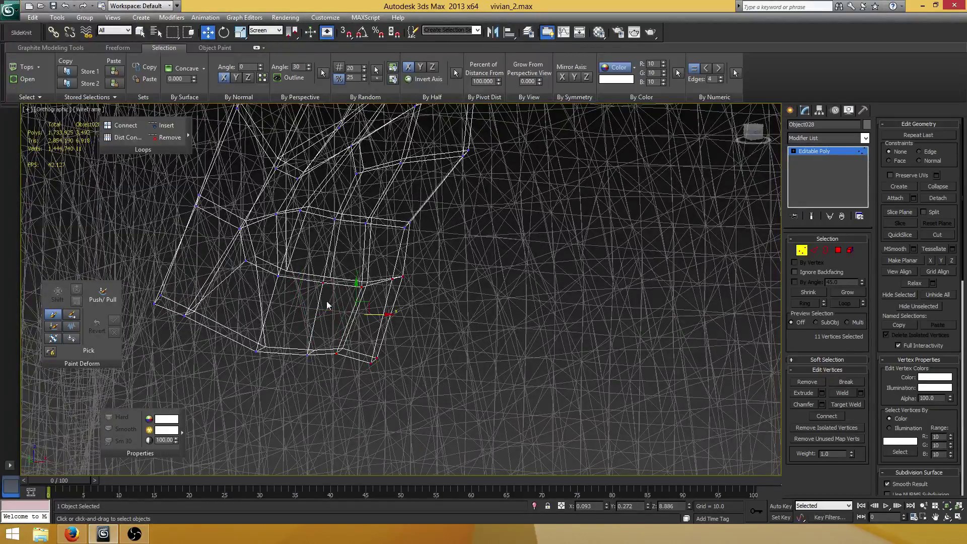
middle_click_drag(326, 343, 324, 342, "alt")
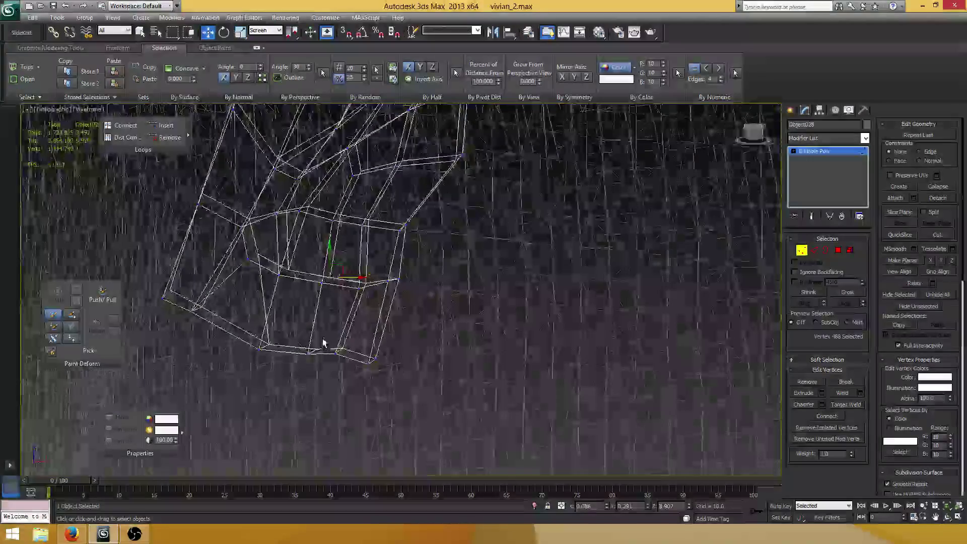
left_click(307, 354, "ctrl")
left_click(827, 416)
middle_click_drag(460, 311, 473, 310, "alt")
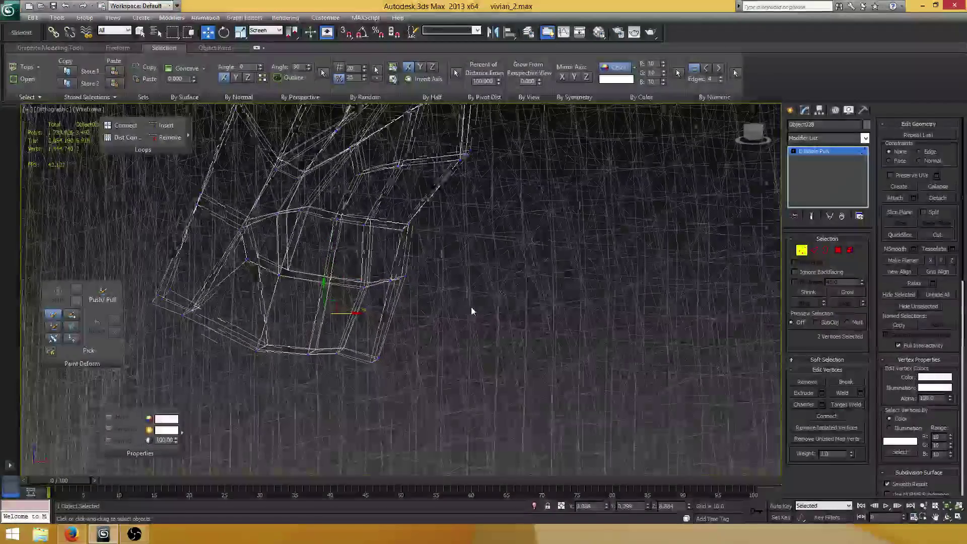
Connect the upper and lower vertices of the following column in the bottom row toward the fly strip's inner side.
left_click(463, 270)
middle_click_drag(367, 317, 352, 316, "alt")
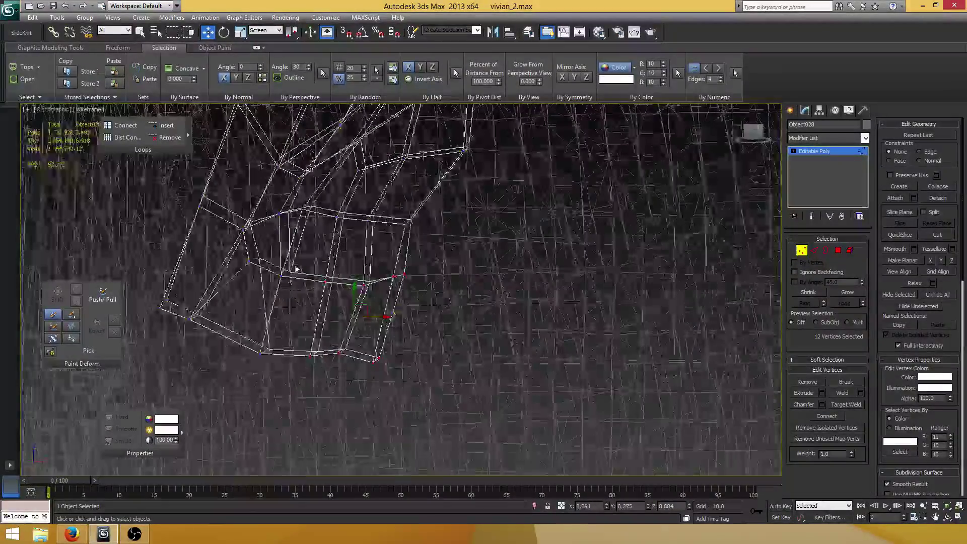
left_click_drag(295, 264, 284, 284)
left_click_drag(276, 338, 267, 355, "ctrl")
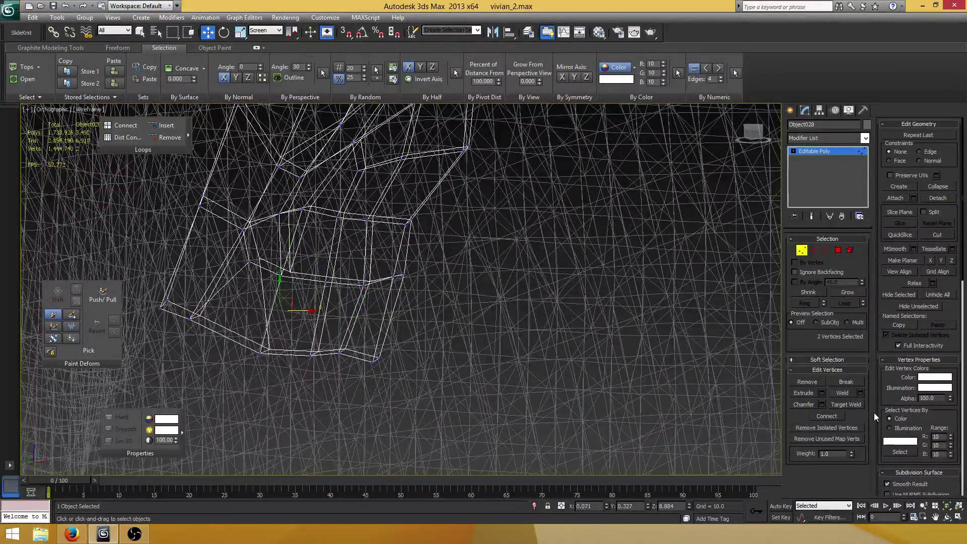
left_click(824, 417)
middle_click_drag(410, 298, 443, 289, "alt")
Shift the outer vertices of the fly strip's two lowest rows slightly inward.
left_click_drag(437, 256, 305, 393)
key("F3")
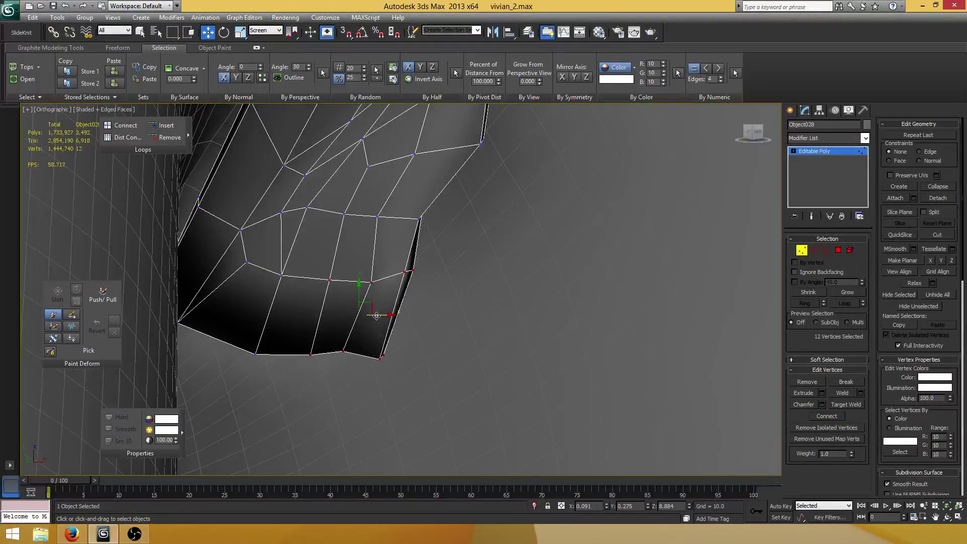
left_click_drag(363, 317, 355, 316)
middle_click_drag(392, 324, 409, 328, "alt")
Move the fly strip's bottom-edge vertices inward and raise them toward the row above.
left_click_drag(419, 328, 205, 415)
key("F3")
middle_click_drag(358, 358, 343, 363, "alt")
left_click_drag(330, 353, 293, 340)
middle_click_drag(293, 340, 280, 340, "alt")
left_click_drag(273, 324, 274, 307)
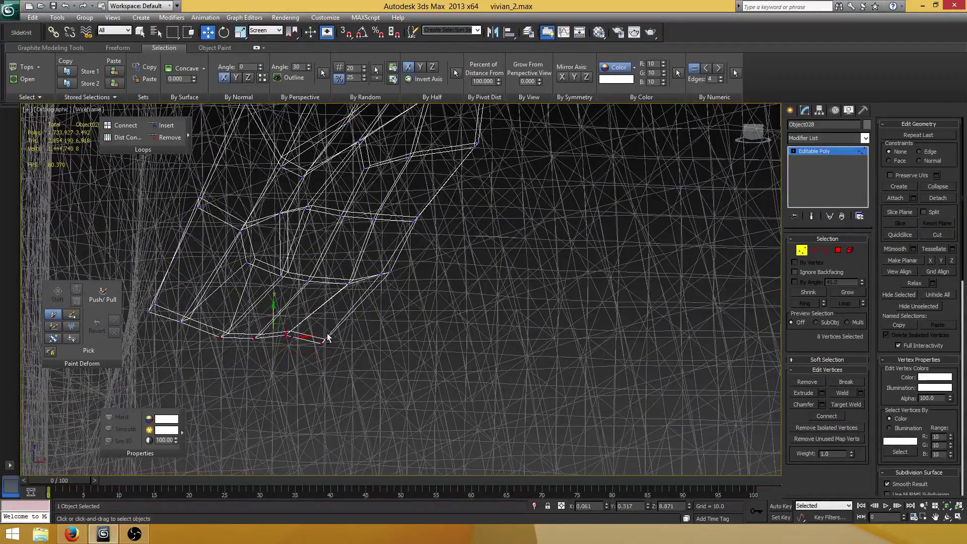
Pull the outer vertices of the bottom edge further inward, finishing with a small shift of the outer corner pair.
left_click_drag(357, 365, 243, 304)
left_click_drag(325, 337, 291, 318)
middle_click_drag(323, 310, 328, 315, "alt")
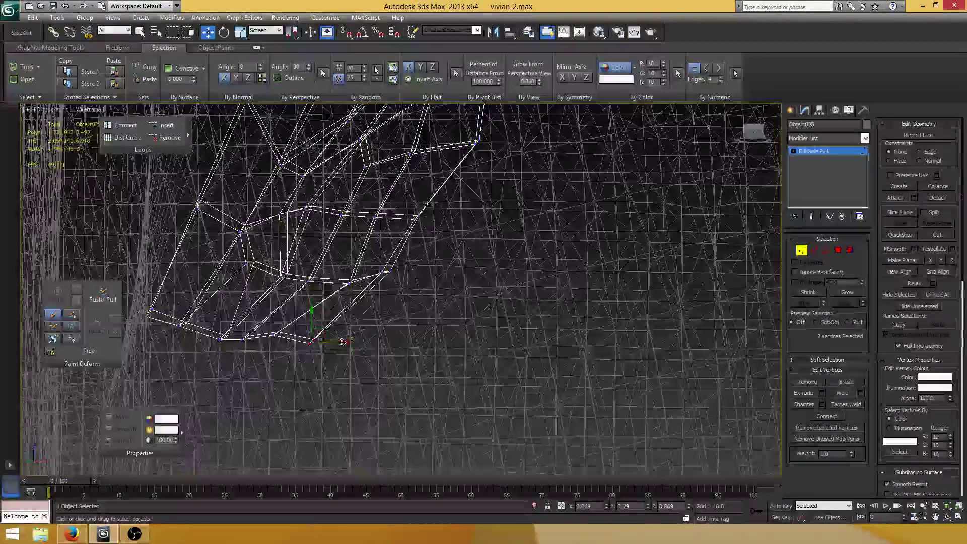
left_click_drag(338, 342, 332, 342)
Shift the fly strip's second-lowest row of vertices inward, and push it toward the leg surface.
middle_click_drag(392, 301, 415, 258, "alt")
mouse_move(415, 258)
left_mouse_down()
mouse_move(296, 309)
mouse_move(265, 311)
left_mouse_up()
key("F3")
left_click_drag(355, 277, 345, 277)
mouse_move(344, 277)
middle_mouse_down("alt")
mouse_move(375, 280)
mouse_move(371, 291)
mouse_move(403, 242)
middle_mouse_up("alt")
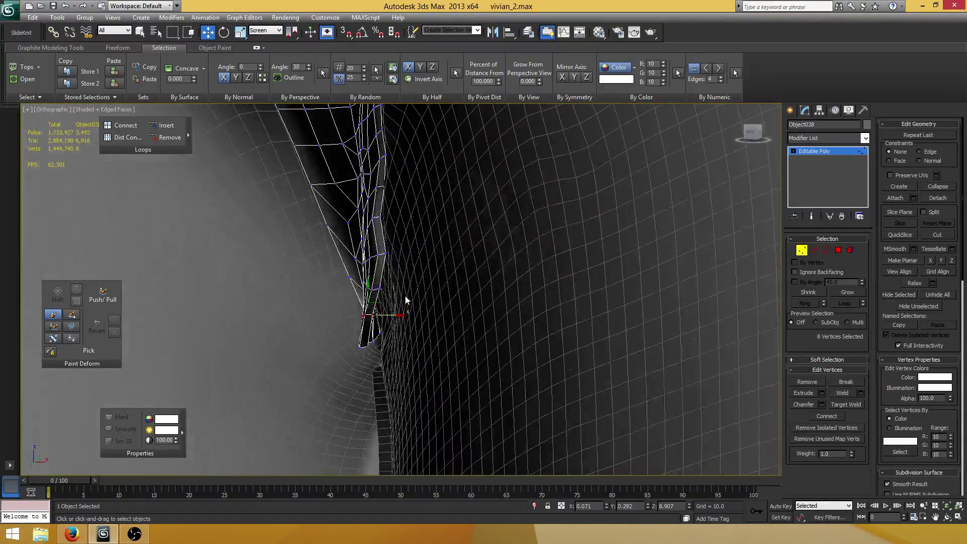
left_click_drag(396, 315, 414, 310)
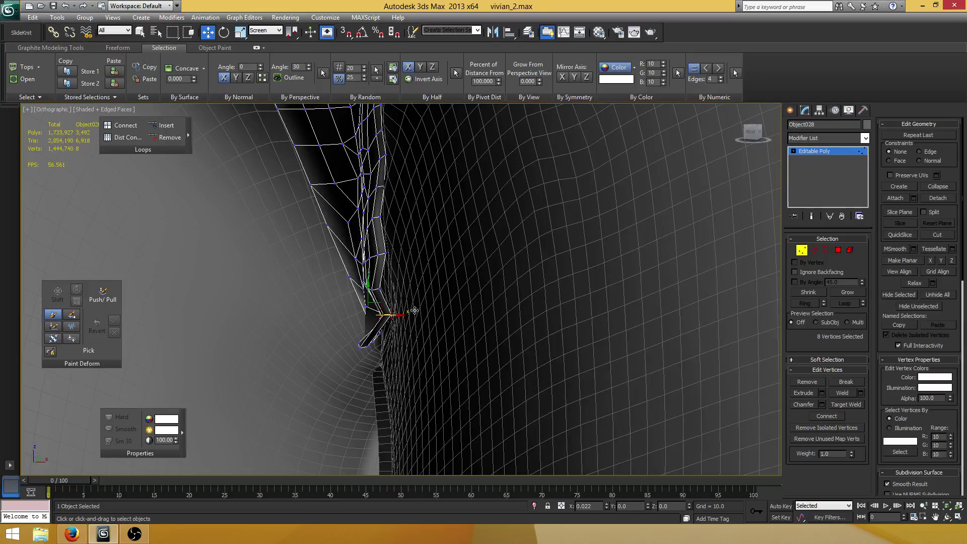
Push the fly strip's bottom-edge vertices toward the leg surface to line up with the row above.
middle_click_drag(367, 336, 365, 286)
key("F3")
left_click_drag(364, 319, 302, 262)
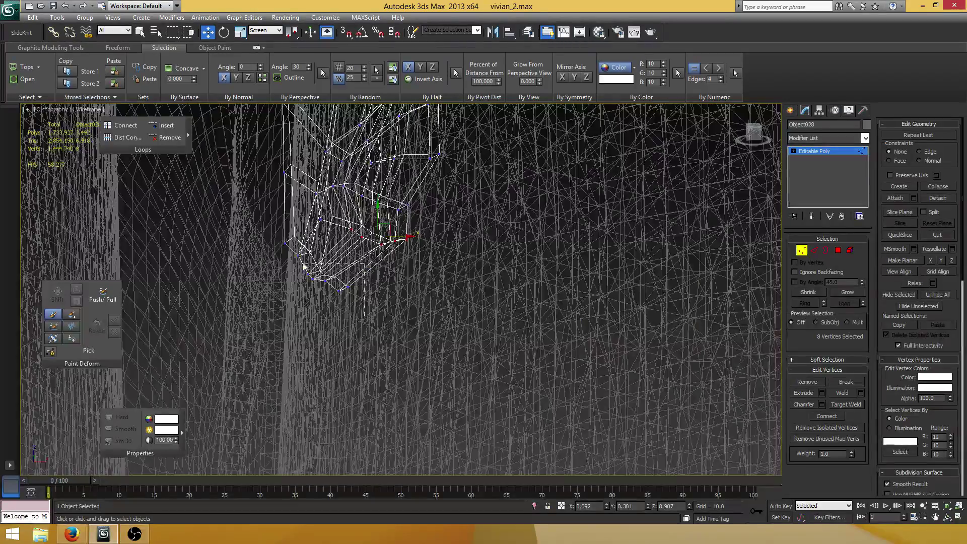
middle_click_drag(328, 259, 371, 271, "alt")
key("F3")
left_click_drag(353, 279, 380, 279)
mouse_move(338, 255)
middle_mouse_down("alt")
mouse_move(348, 271)
mouse_move(348, 262)
middle_mouse_up("alt")
key("F3")
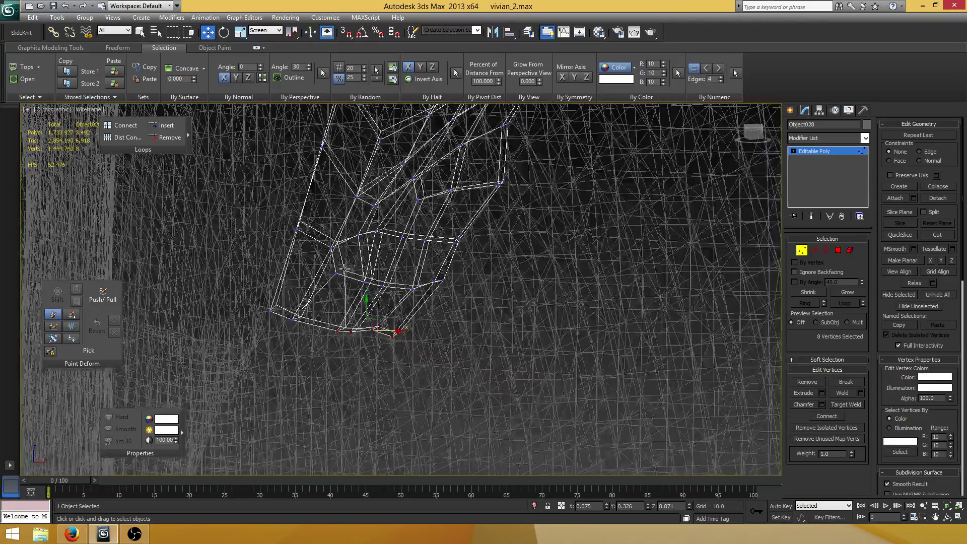
Move the inner vertices of the second-lowest row toward the leg surface to smooth the strip's lower end.
left_click_drag(348, 259, 316, 293)
middle_click_drag(381, 278, 360, 273, "alt")
key("F3")
left_click_drag(361, 272, 382, 271)
middle_click_drag(340, 240, 371, 255, "alt")
left_click_drag(360, 250, 386, 265)
middle_click_drag(386, 264, 405, 297, "alt")
Select the fly strip's third-lowest row of vertices and nudge it slightly inward.
key("F3")
mouse_move(397, 305)
left_mouse_down()
mouse_move(301, 338)
mouse_move(313, 338)
left_mouse_up()
key("F3")
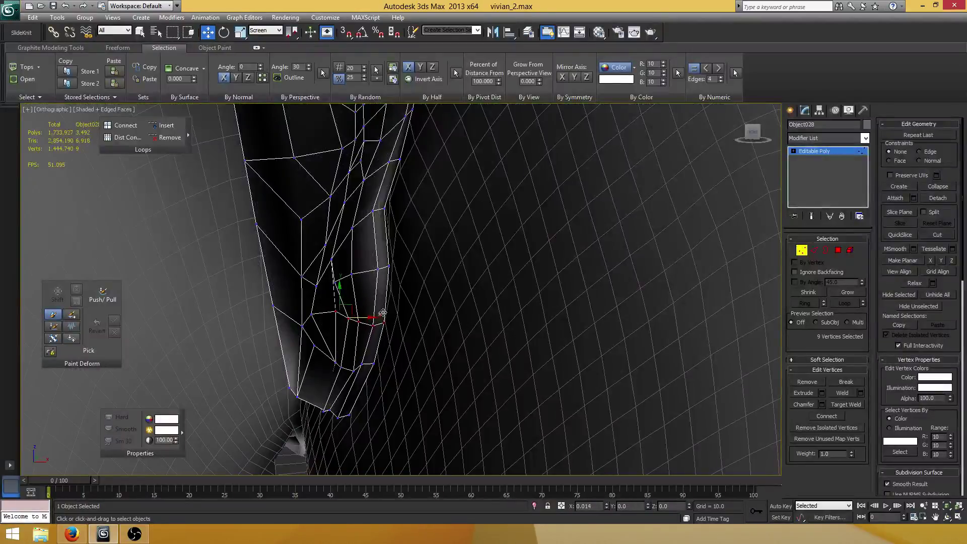
middle_click_drag(383, 311, 377, 319, "alt")
left_click_drag(376, 319, 371, 319)
Undo a trial shift of the lower outer vertices, exclude the inner ones from the selection, and move the rest inward.
key("F3")
middle_click_drag(392, 365, 425, 303)
left_click_drag(434, 296, 380, 375)
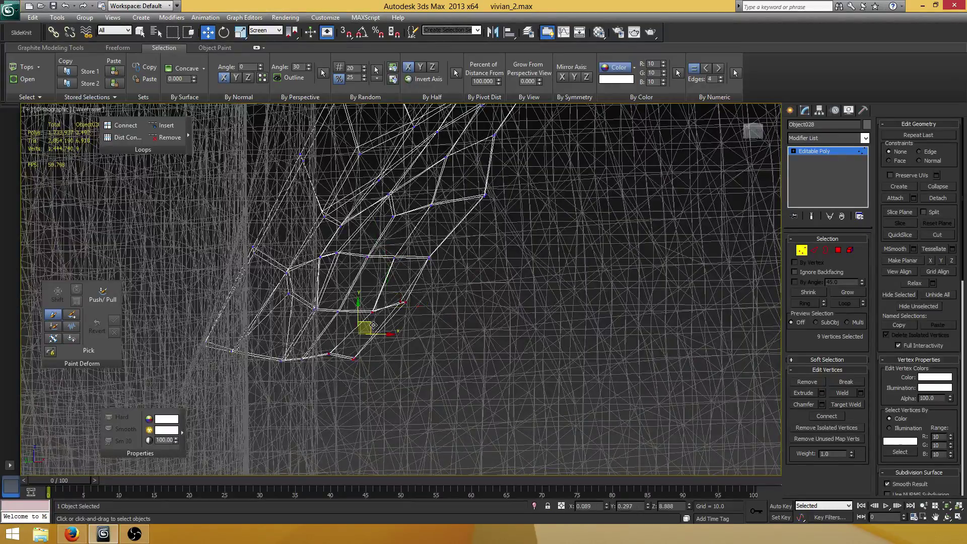
middle_click_drag(367, 327, 378, 332, "alt")
left_click_drag(383, 334, 373, 333)
key("ctrl+z")
left_click_drag(312, 376, 267, 325, "alt")
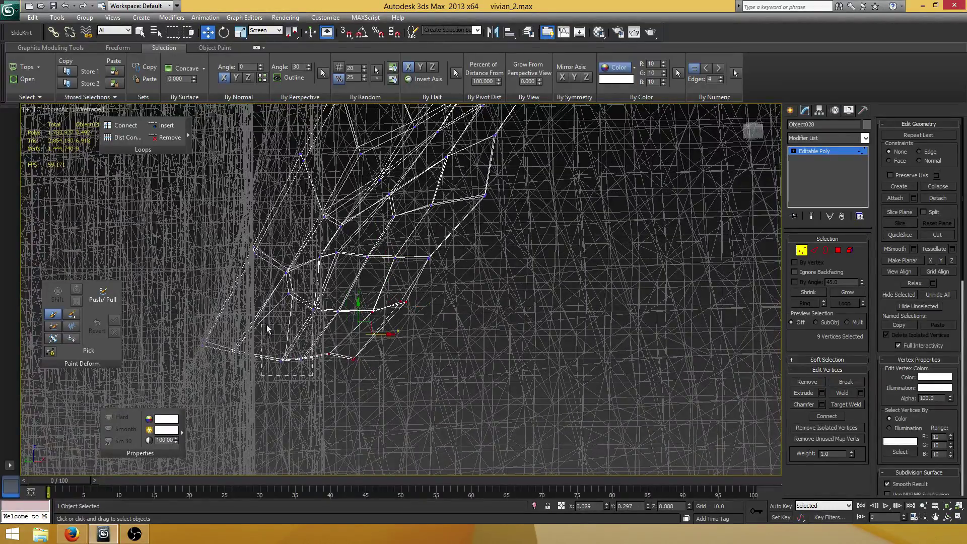
left_click_drag(395, 331, 384, 331)
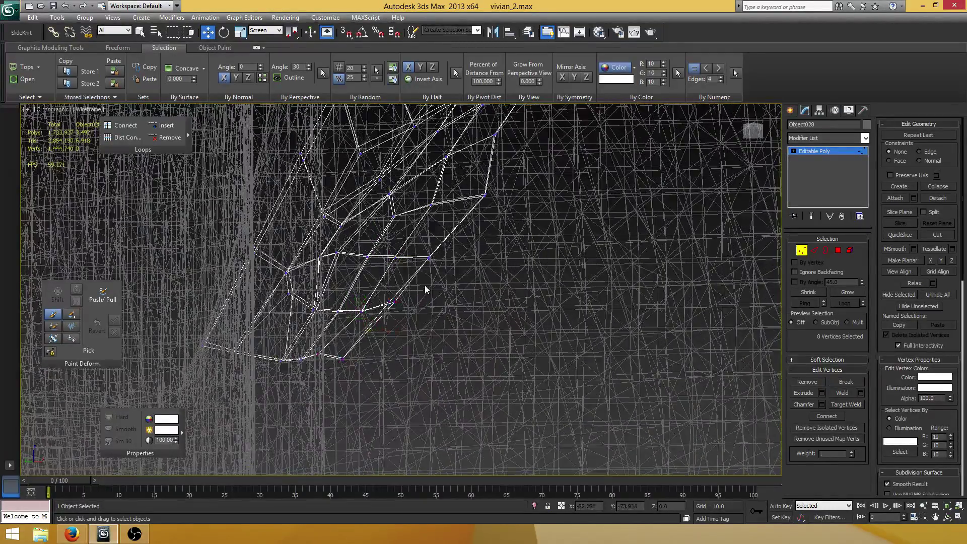
Select the row of vertices at the fly strip's outer bulge above the tip and shift it inward.
left_click_drag(424, 285, 389, 306)
left_click_drag(374, 371, 345, 325)
scroll(385, 312, "down", 3)
key("F3")
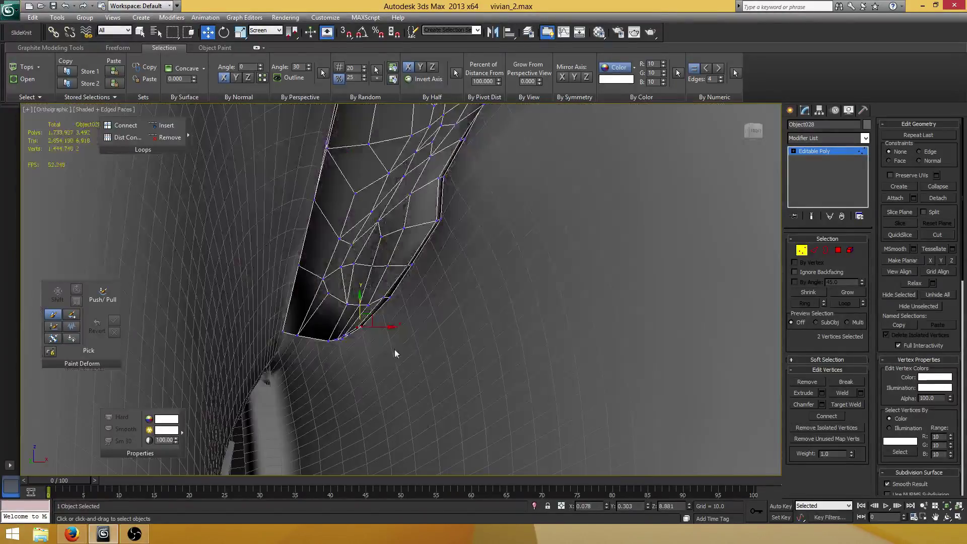
scroll(402, 289, "down", 6)
middle_click_drag(427, 274, 405, 331, "alt")
scroll(416, 313, "up", 5)
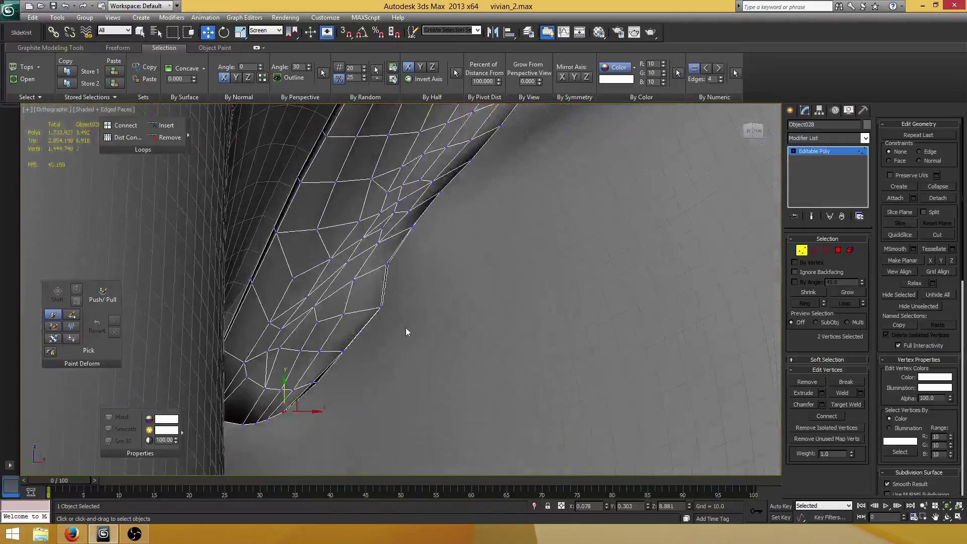
key("F3")
mouse_move(402, 298)
left_mouse_down()
mouse_move(360, 326)
mouse_move(304, 335)
left_mouse_up()
key("F3")
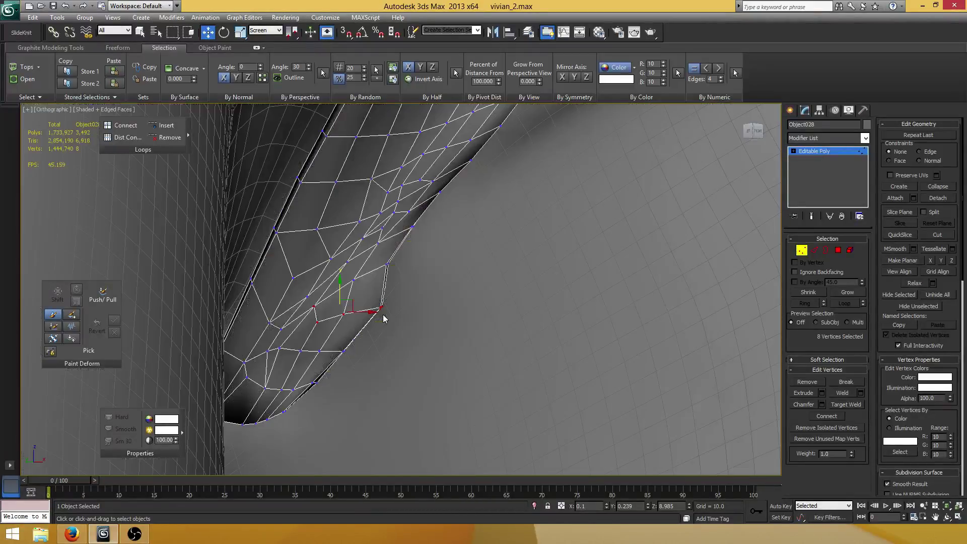
middle_click_drag(380, 311, 387, 323)
left_click_drag(371, 319, 363, 318)
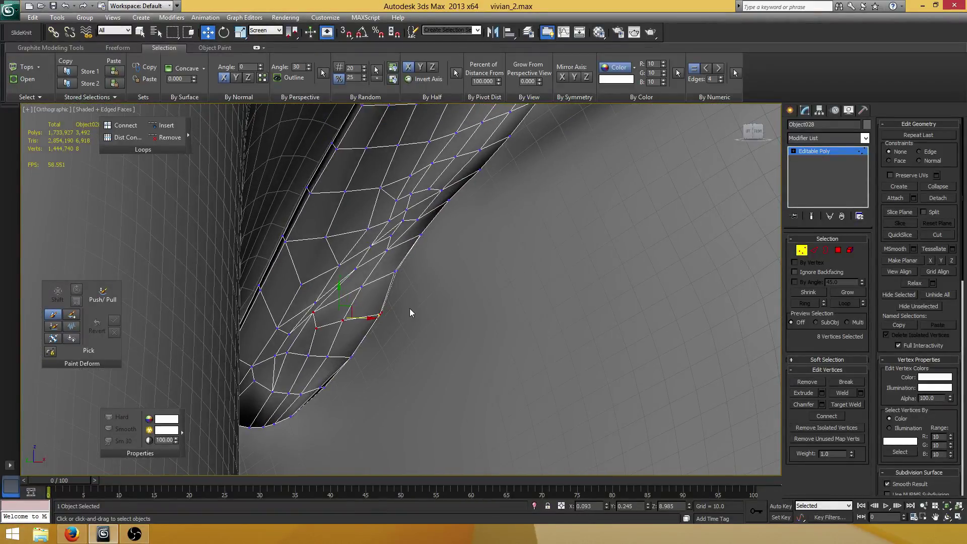
Exclude the inner vertices of the bulge row from the selection and move its outer vertices further inward.
key("F3")
left_click_drag(304, 302, 334, 336, "alt")
key("F3")
left_click_drag(381, 317, 373, 317)
scroll(388, 330, "down", 2)
middle_click_drag(389, 330, 395, 326, "alt")
key("F3")
Nudge the outer vertices of the row just below the bulge inward to even out the strip's curved edge.
left_click_drag(387, 302, 348, 328)
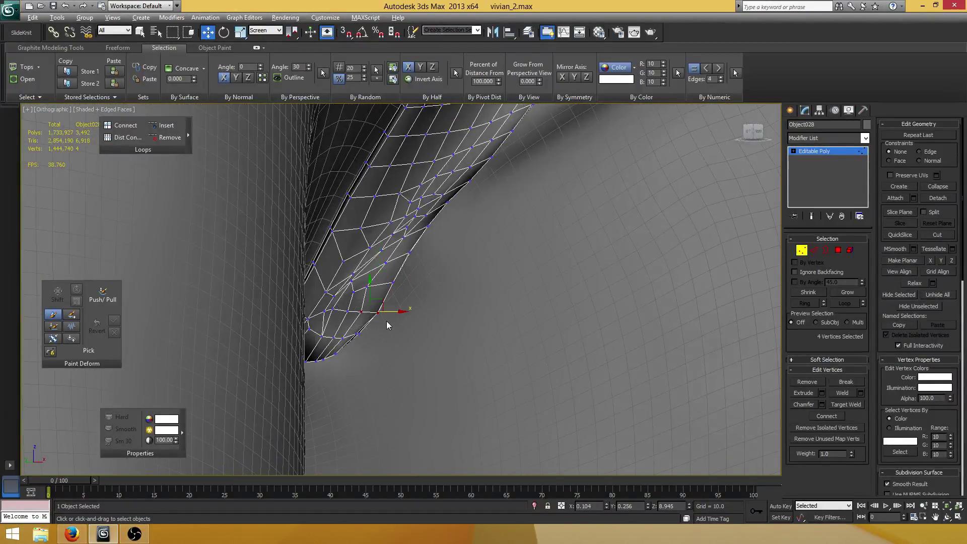
key("F3")
middle_click_drag(383, 310, 373, 286, "alt")
scroll(373, 286, "down", 3)
middle_click_drag(416, 246, 424, 274)
scroll(432, 347, "down", 1)
mouse_move(424, 274)
middle_mouse_down("alt")
mouse_move(390, 275)
mouse_move(412, 290)
middle_mouse_up("alt")
scroll(410, 293, "up", 2)
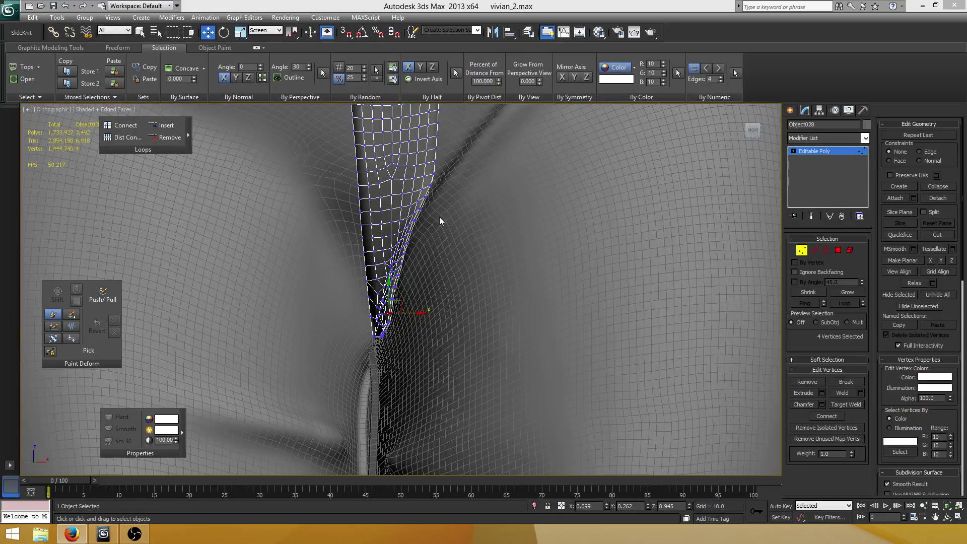
Examine the reshaped fly strip and the pocket seam strips from several angles.
scroll(395, 303, "up", 5)
scroll(395, 288, "down", 10)
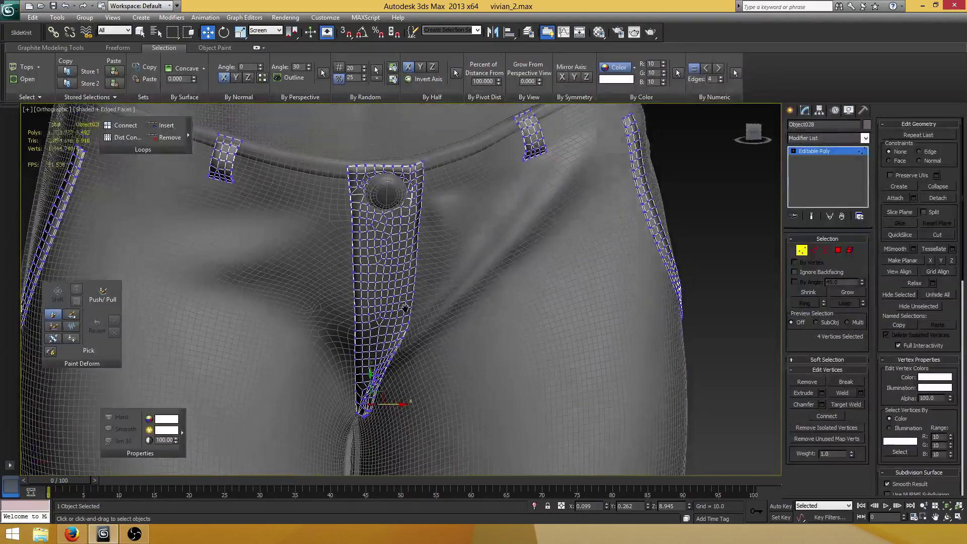
scroll(385, 286, "down", 6)
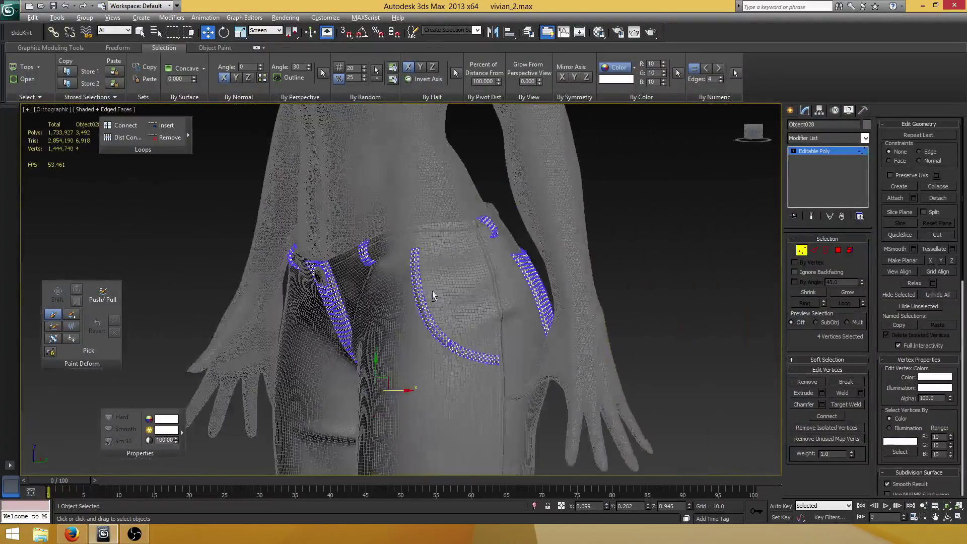
scroll(474, 291, "up", 6)
scroll(313, 297, "up", 5)
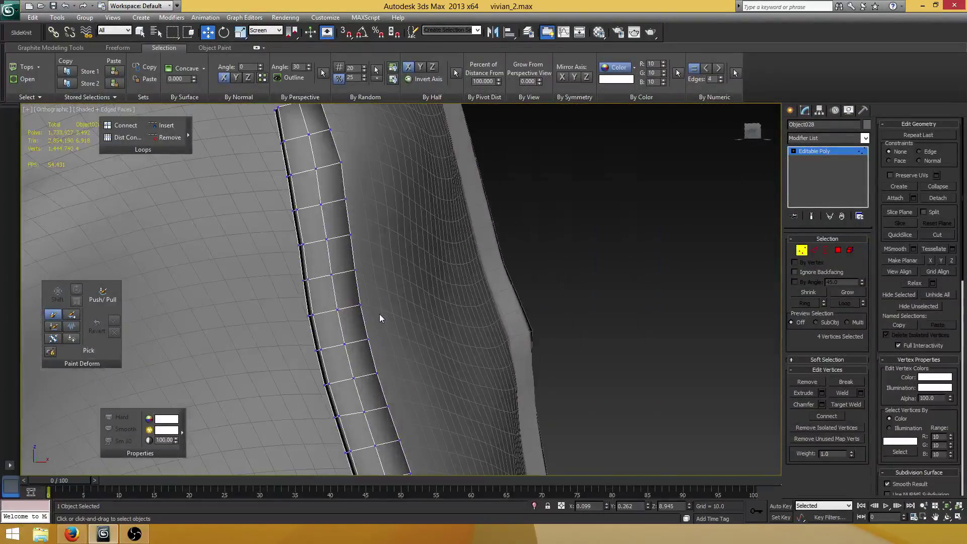
scroll(372, 255, "down", 10)
scroll(469, 252, "up", 3)
middle_click_drag(469, 253, 397, 255, "alt")
scroll(397, 255, "up", 3)
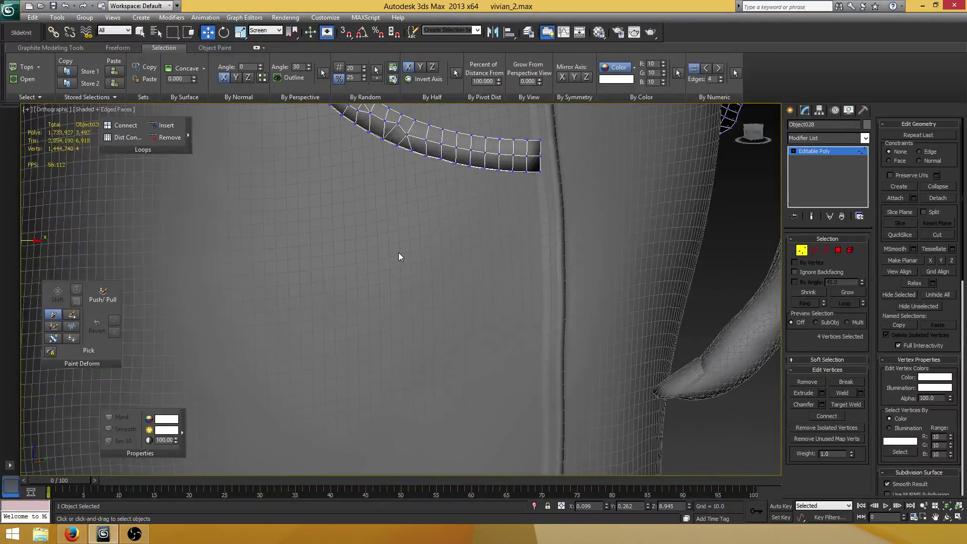
scroll(398, 252, "down", 5)
Deselect the strip vertices, leave vertex editing, and select the pants mesh.
left_click(505, 266)
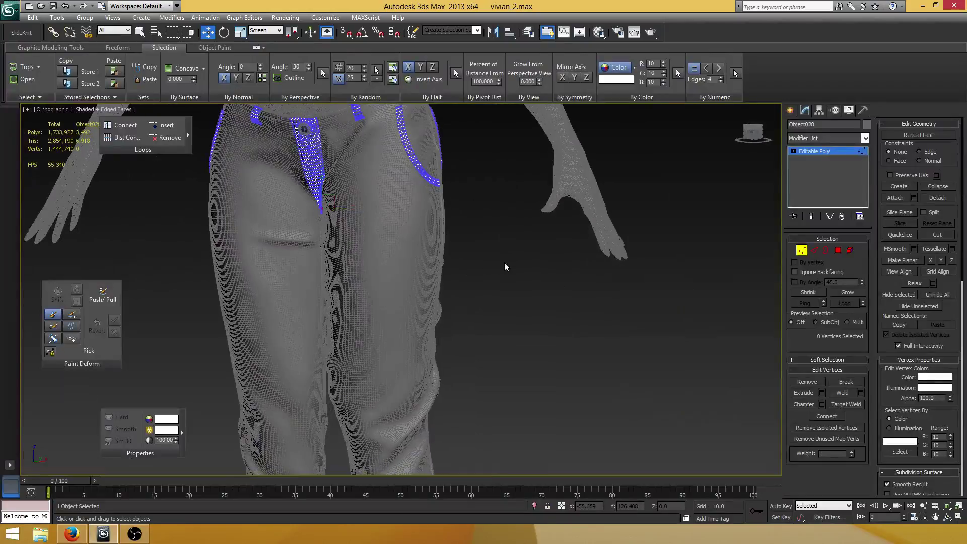
left_click(800, 250)
scroll(408, 246, "up", 4)
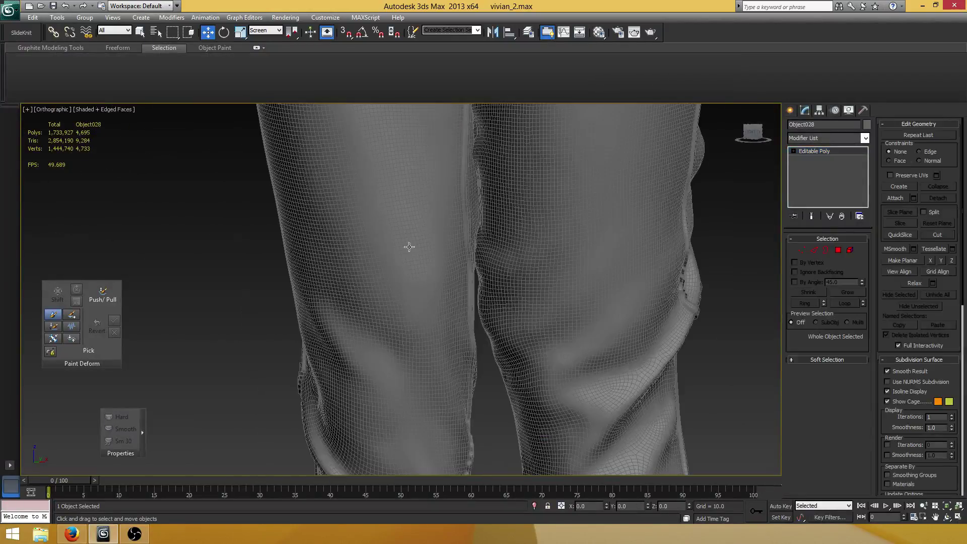
left_click(272, 230)
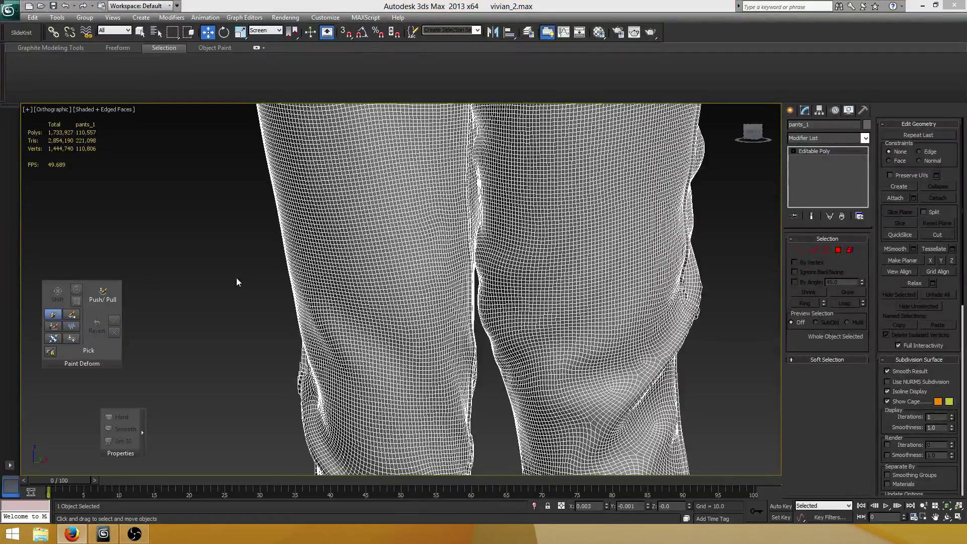
Examine the jagged raised seam running down the pants legs at vertex level.
middle_click_drag(237, 277, 470, 257, "alt")
scroll(403, 282, "up", 5)
scroll(453, 252, "down", 5)
middle_click_drag(471, 257, 459, 218)
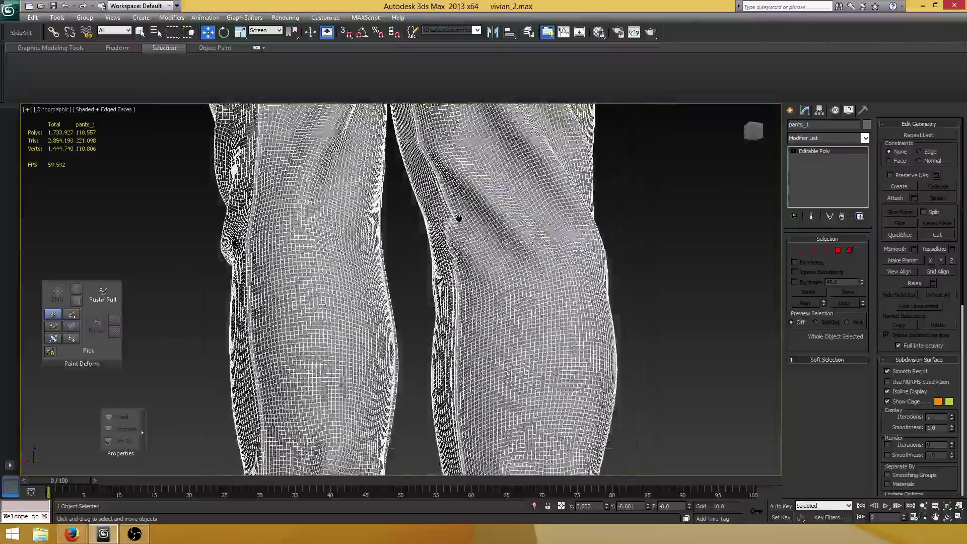
scroll(458, 218, "up", 5)
key("1")
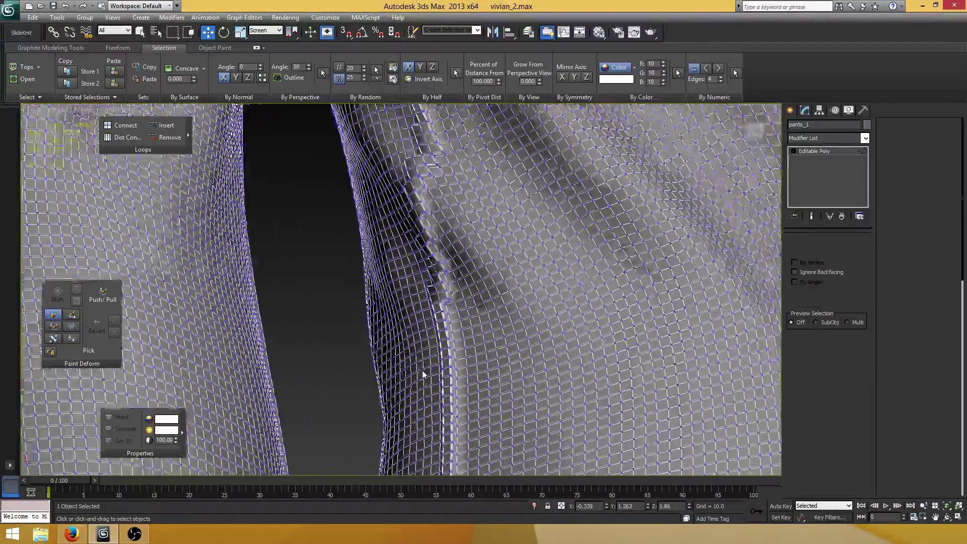
scroll(488, 274, "up", 10)
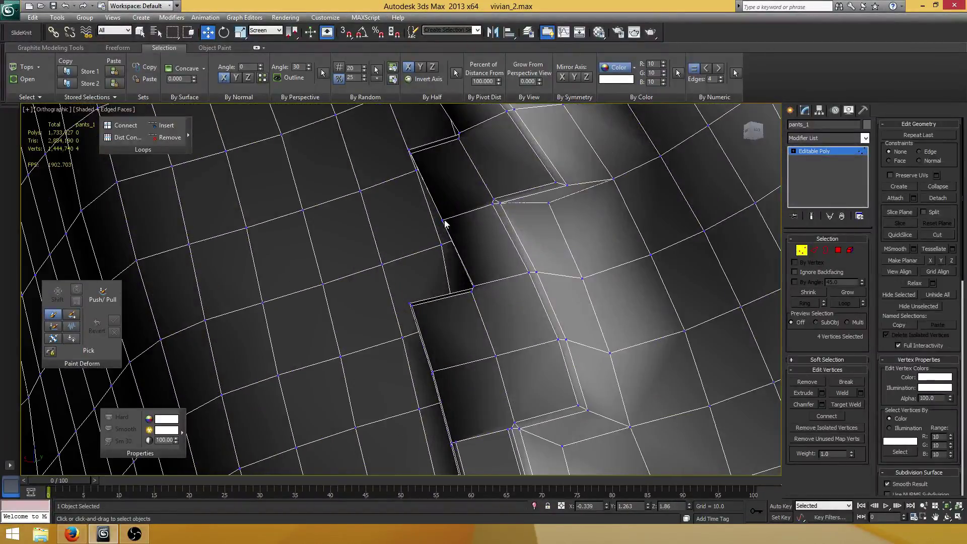
middle_click_drag(489, 230, 615, 242, "alt")
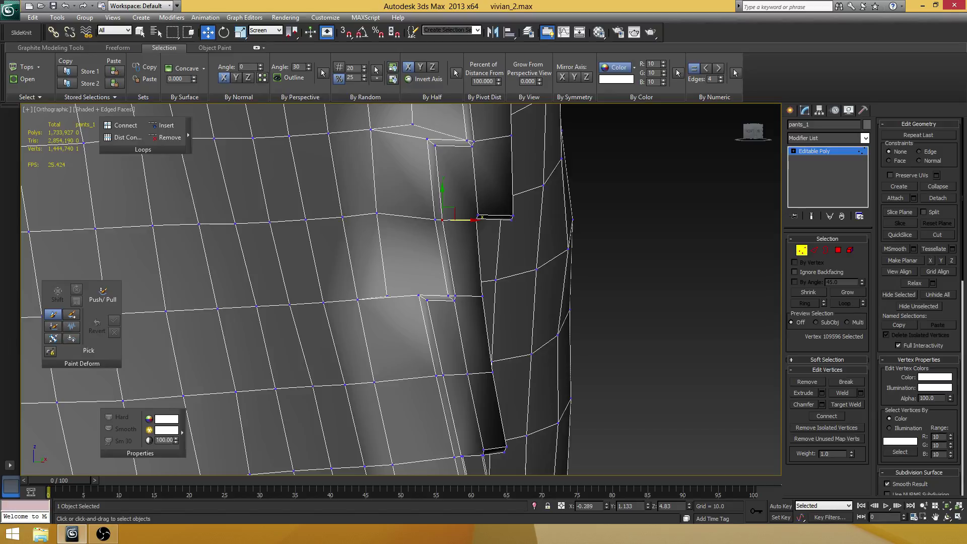
mouse_move(426, 304)
middle_mouse_down("alt")
mouse_move(477, 248)
mouse_move(378, 267)
mouse_move(428, 227)
mouse_move(416, 183)
mouse_move(421, 260)
mouse_move(467, 252)
mouse_move(442, 296)
middle_mouse_up("alt")
scroll(379, 267, "down", 4)
scroll(421, 261, "up", 4)
Select the rings of edges running across the raised seam strips on the pants legs.
key("2")
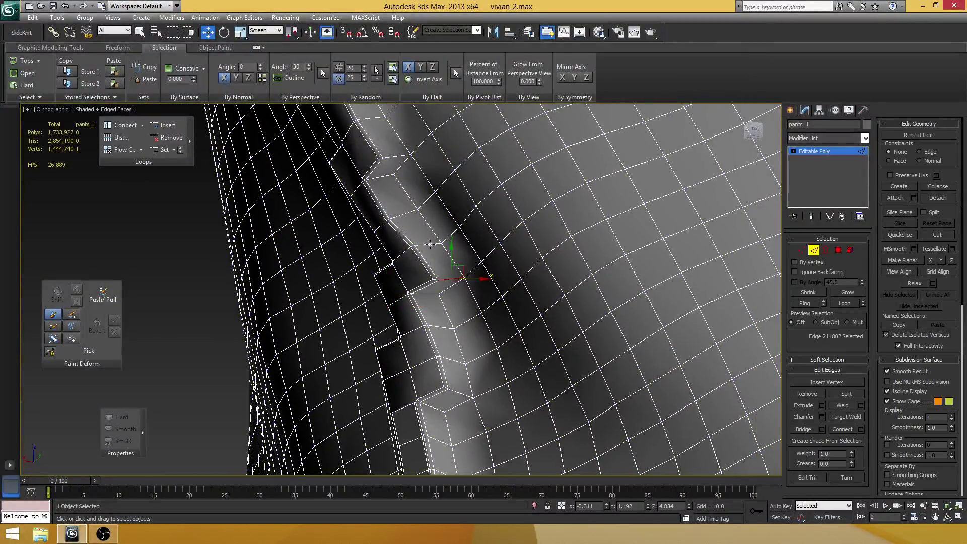
left_click(430, 244, "shift")
scroll(440, 249, "down", 8)
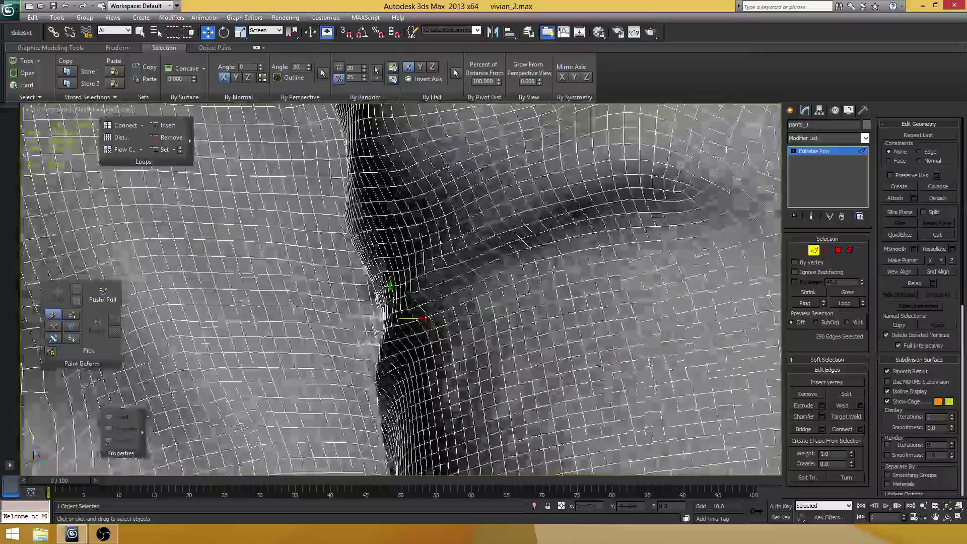
scroll(412, 323, "up", 4)
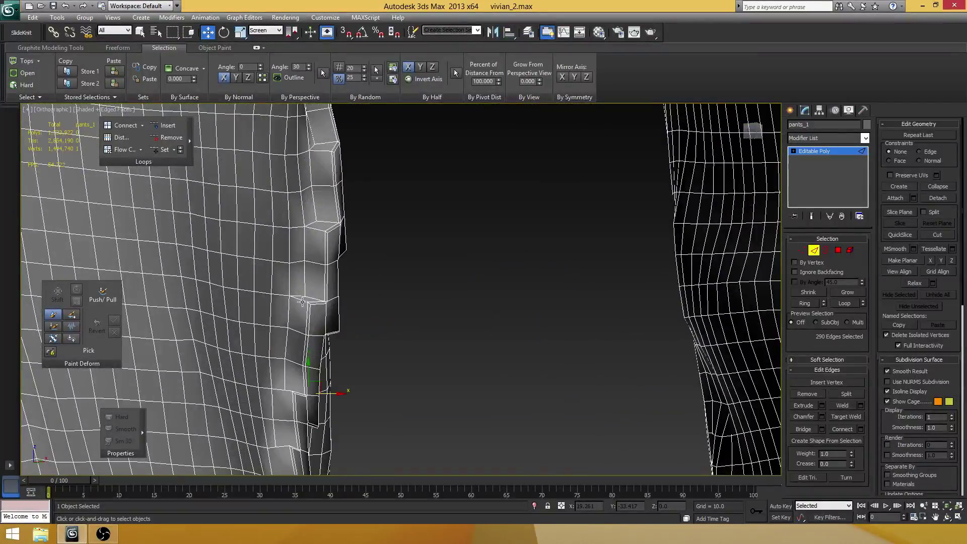
key("alt+r")
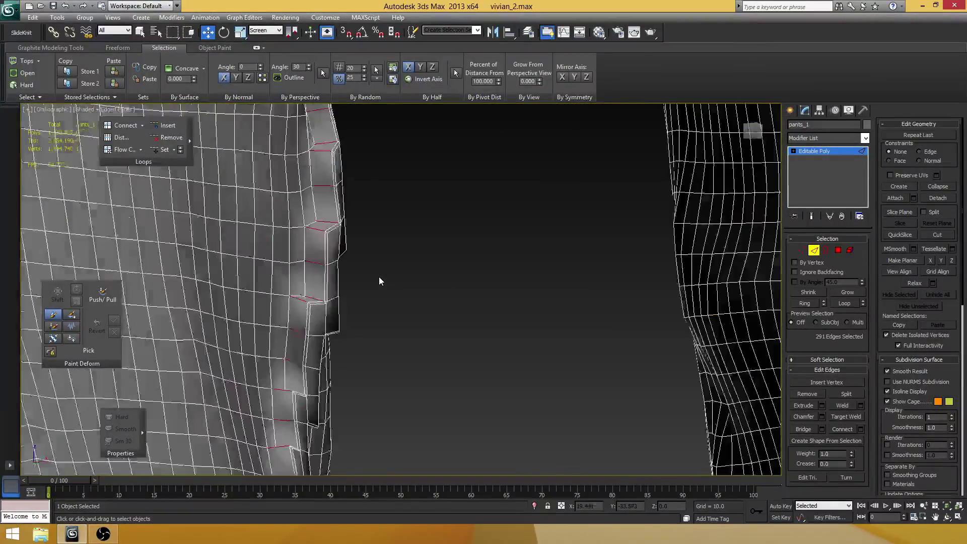
Isolate the pants and check the selected seam edges down to the leg's bottom hem.
scroll(379, 277, "down", 10)
scroll(372, 276, "up", 3)
middle_click_drag(371, 276, 509, 287, "alt")
middle_click_drag(383, 378, 382, 279)
scroll(382, 277, "up", 6)
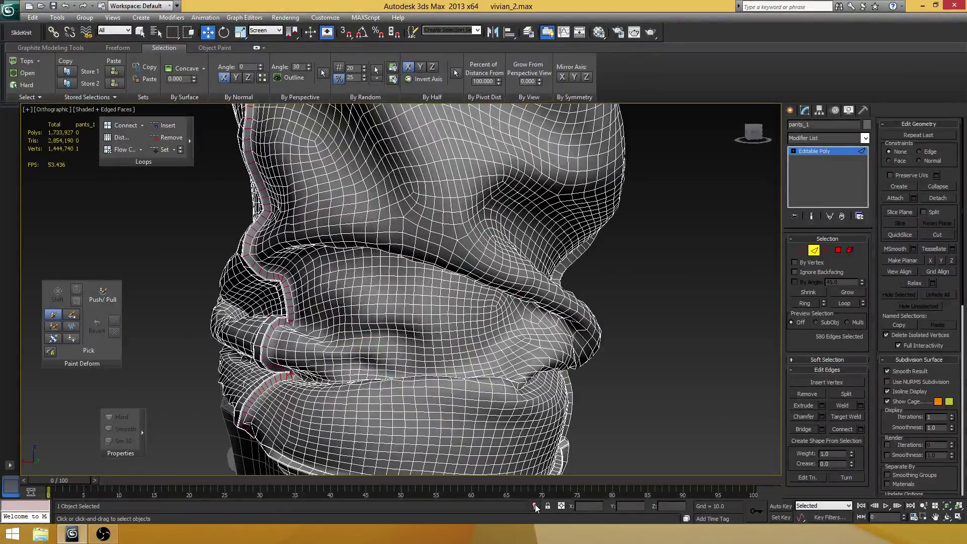
left_click(535, 506)
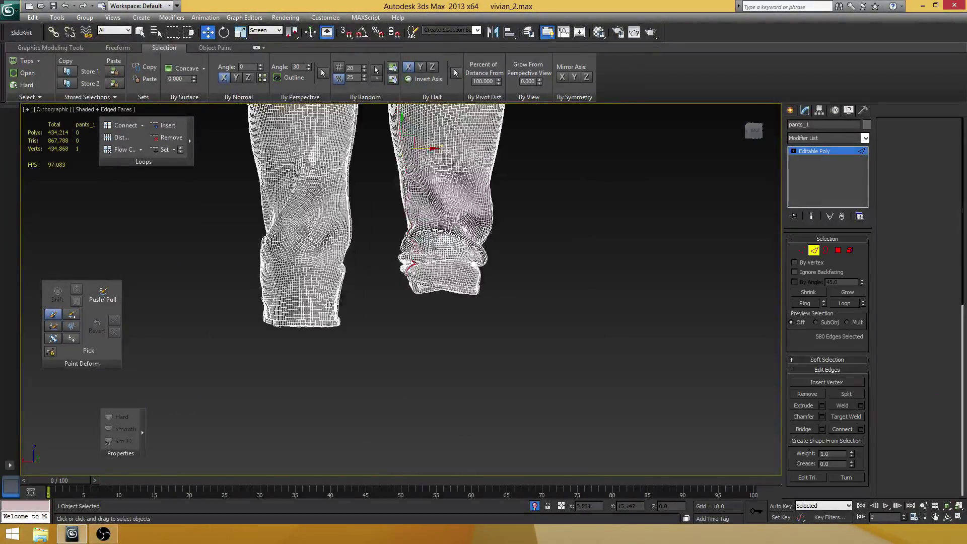
scroll(373, 276, "up", 5)
middle_click_drag(474, 257, 403, 297)
scroll(403, 282, "up", 4)
middle_click_drag(403, 383, 416, 363, "alt")
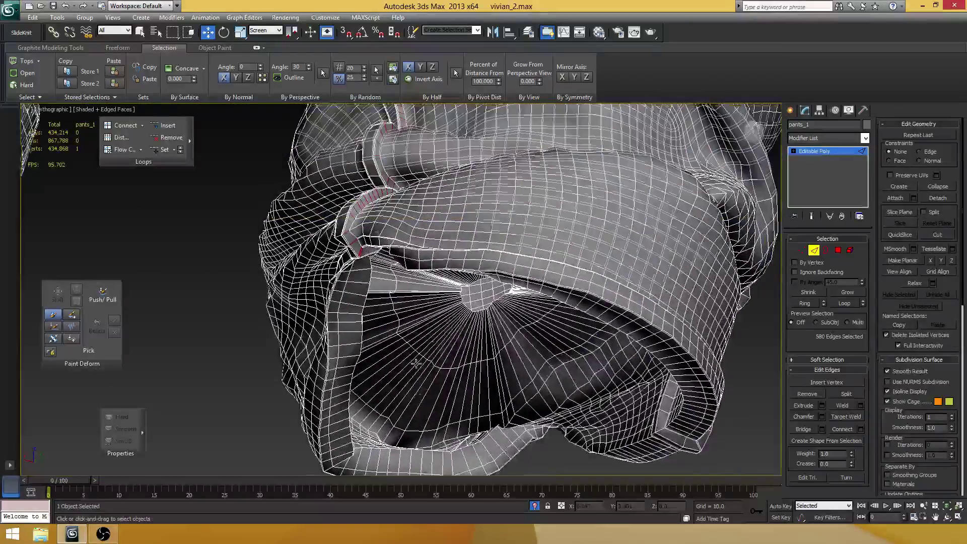
scroll(397, 289, "up", 4)
middle_click_drag(344, 220, 392, 382)
scroll(385, 300, "up", 2)
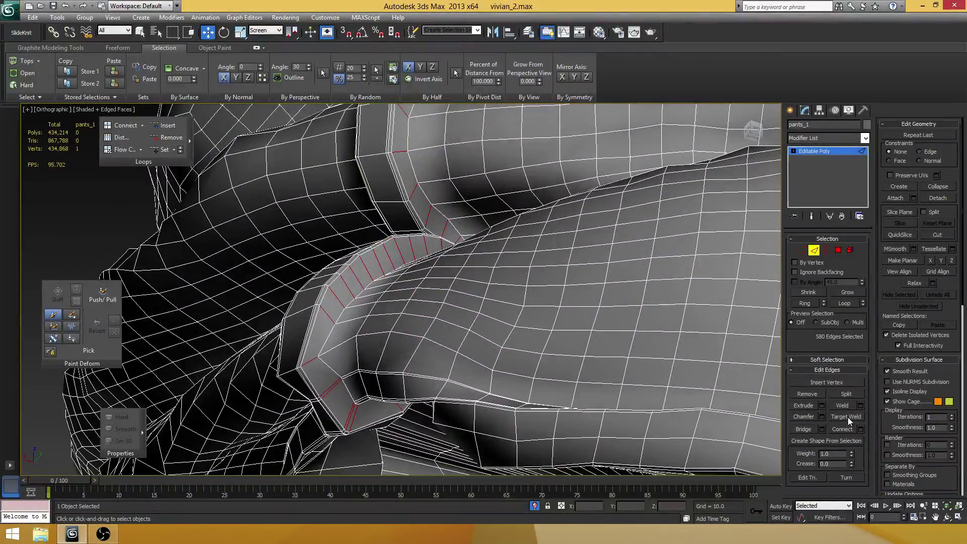
Connect the selected seam edges with 2 segments and a pinch of 84 to add supporting loops along the strip borders.
left_click(860, 429)
left_click_drag(409, 309, 414, 311)
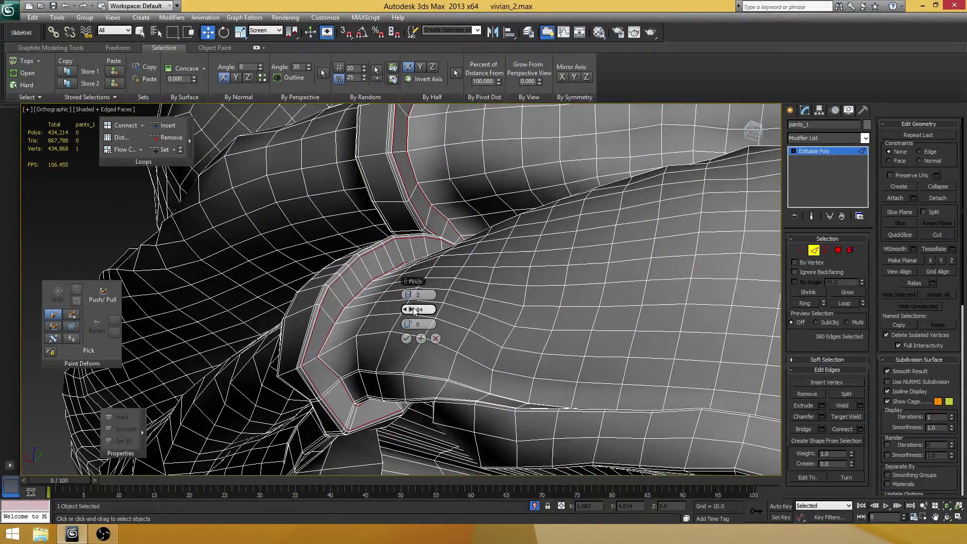
left_click(407, 338)
middle_click_drag(407, 338, 385, 300)
scroll(434, 316, "up", 3)
scroll(339, 345, "down", 6)
scroll(414, 308, "down", 2)
scroll(369, 310, "up", 4)
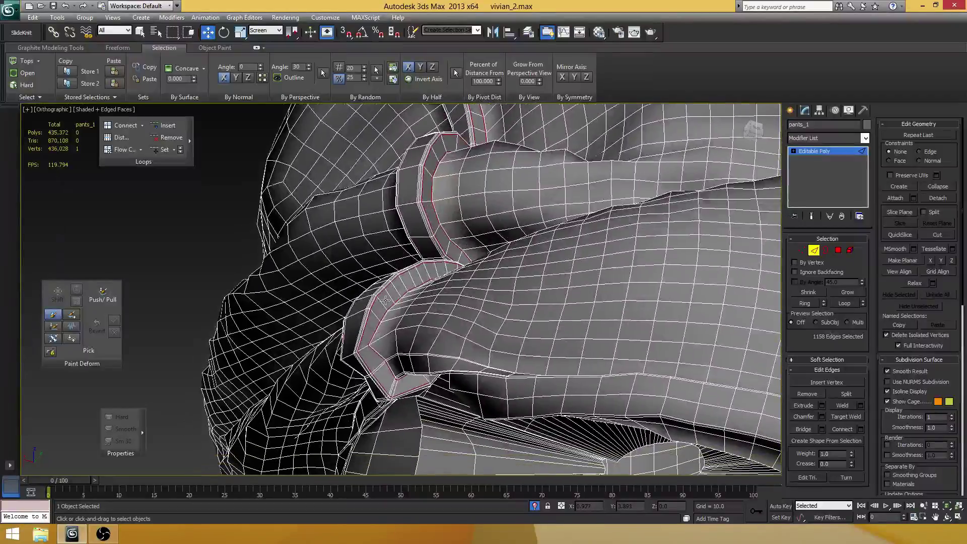